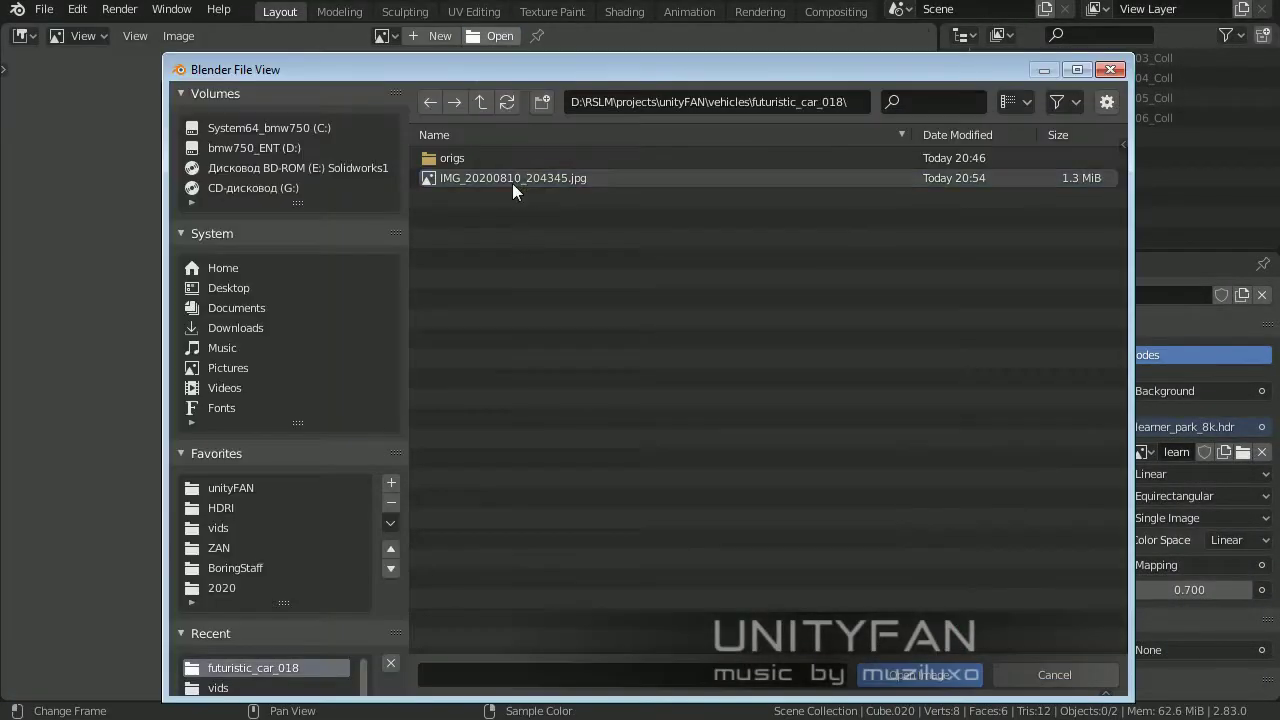
Step: Show IMG_20200810_204345.jpg in a top-right Image Editor and enlarge that area
scroll(520, 510, "down", 5)
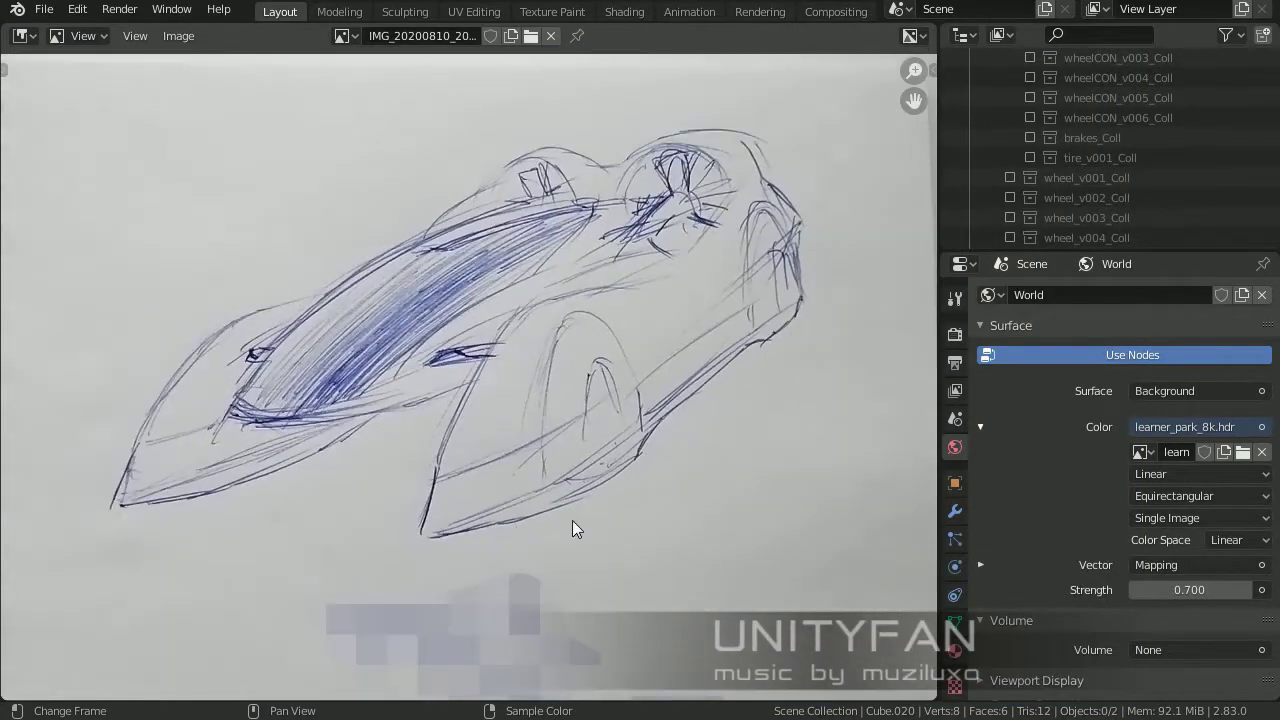
left_click(963, 37)
left_click(963, 37)
left_click(963, 37)
left_click(346, 130)
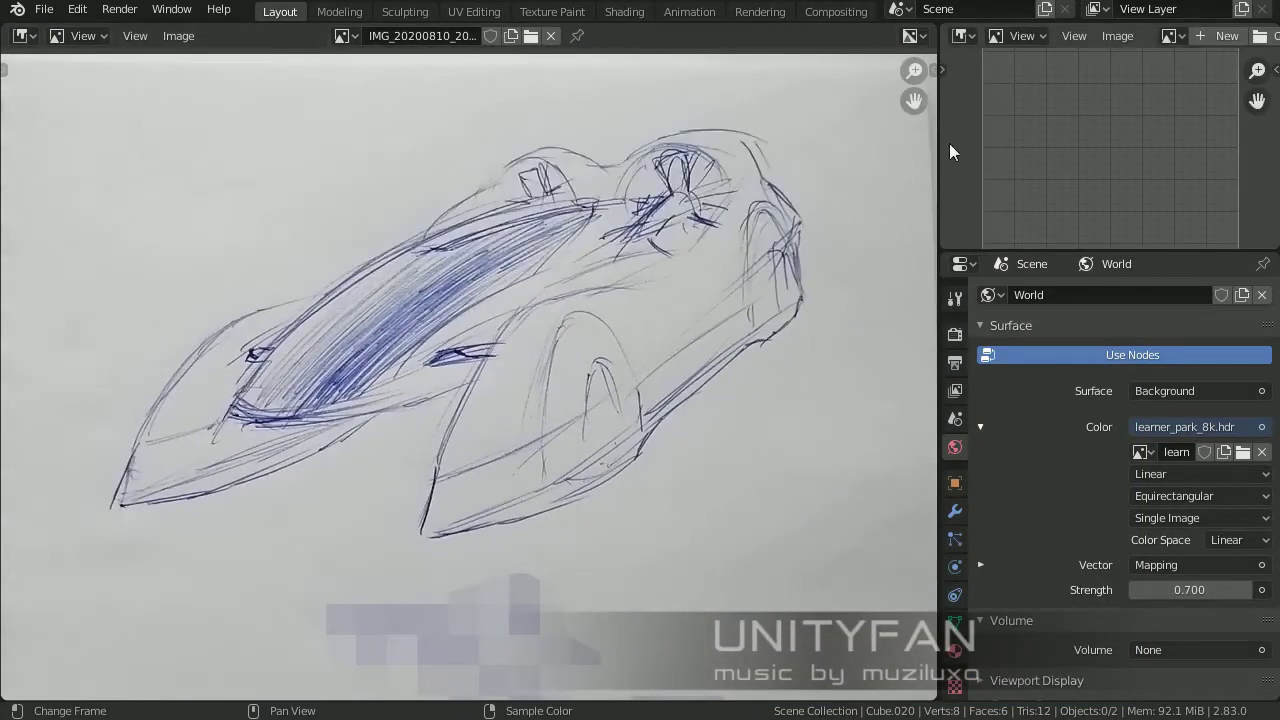
left_click(1262, 35)
double_click(769, 178)
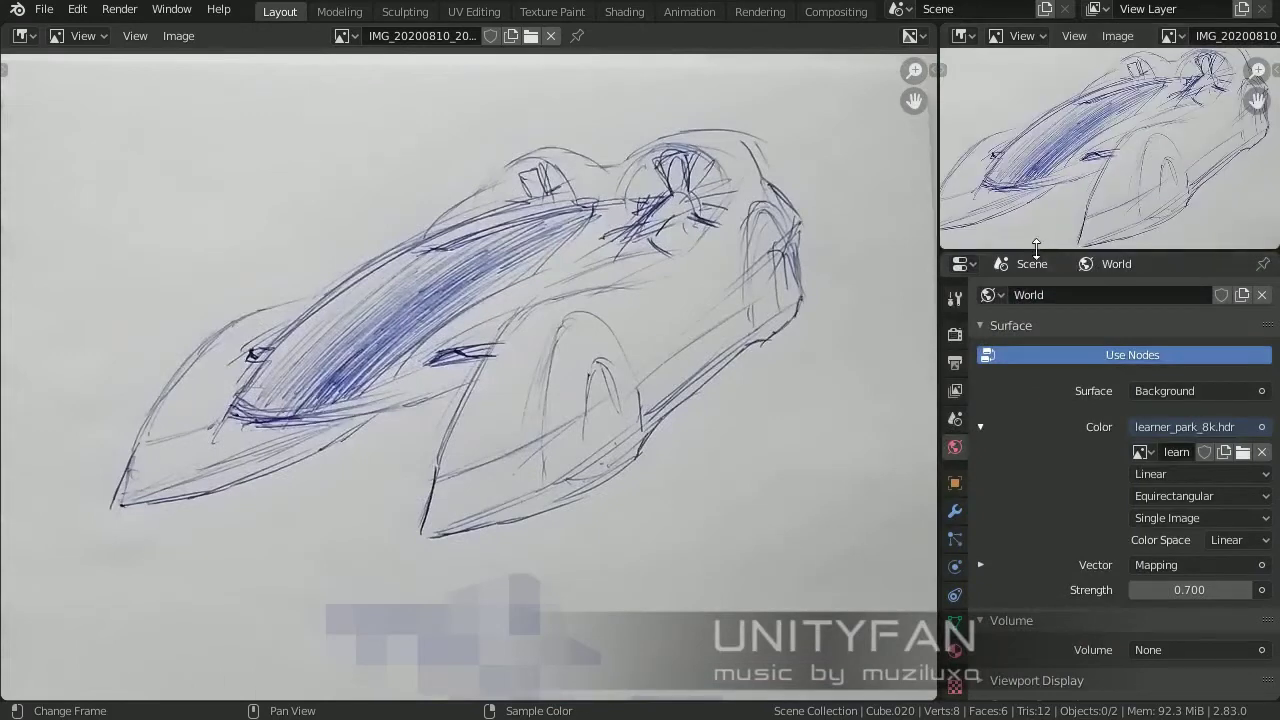
left_click_drag(1036, 248, 1036, 350)
scroll(986, 300, "up", 3)
Step: Return the main area to the 3D Viewport, show the Outliner, and select the cube
left_click(22, 36)
left_click(70, 75)
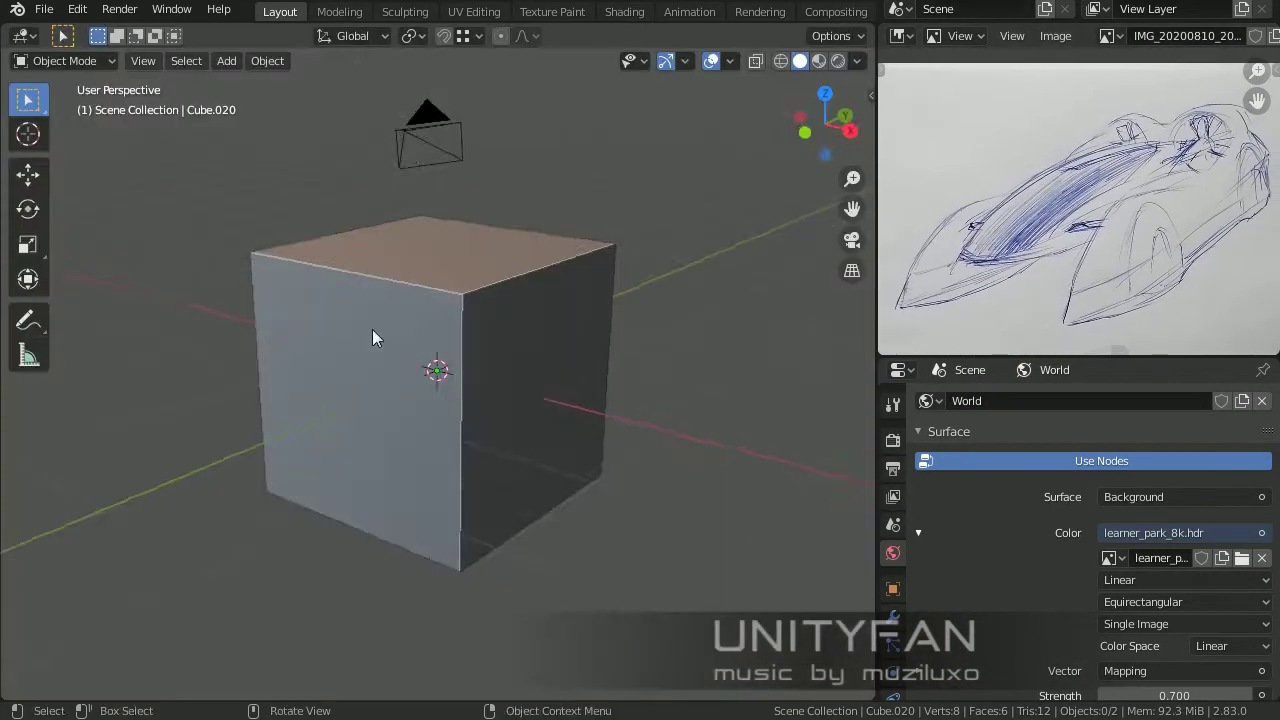
middle_click_drag(373, 338, 480, 343)
left_click(896, 369)
left_click(771, 434)
left_click(604, 419)
middle_click_drag(604, 419, 552, 395)
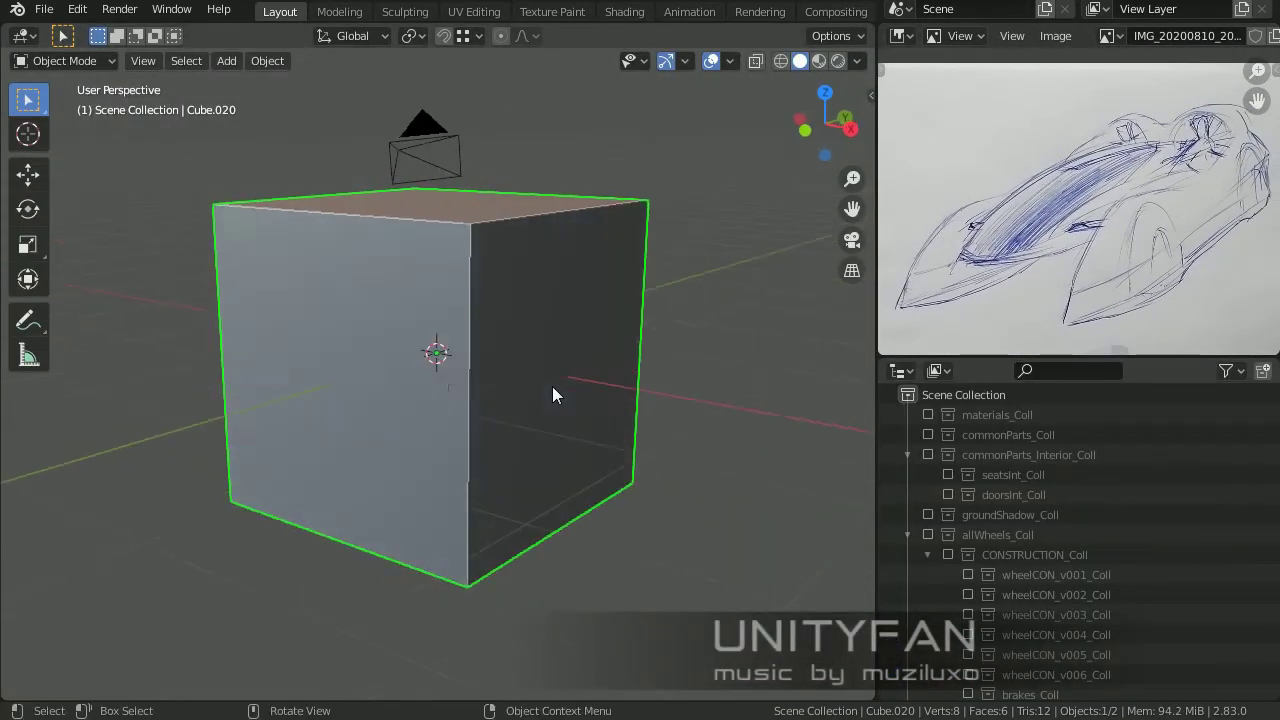
Step: Delete one half of the cube in Edit Mode
key("Tab")
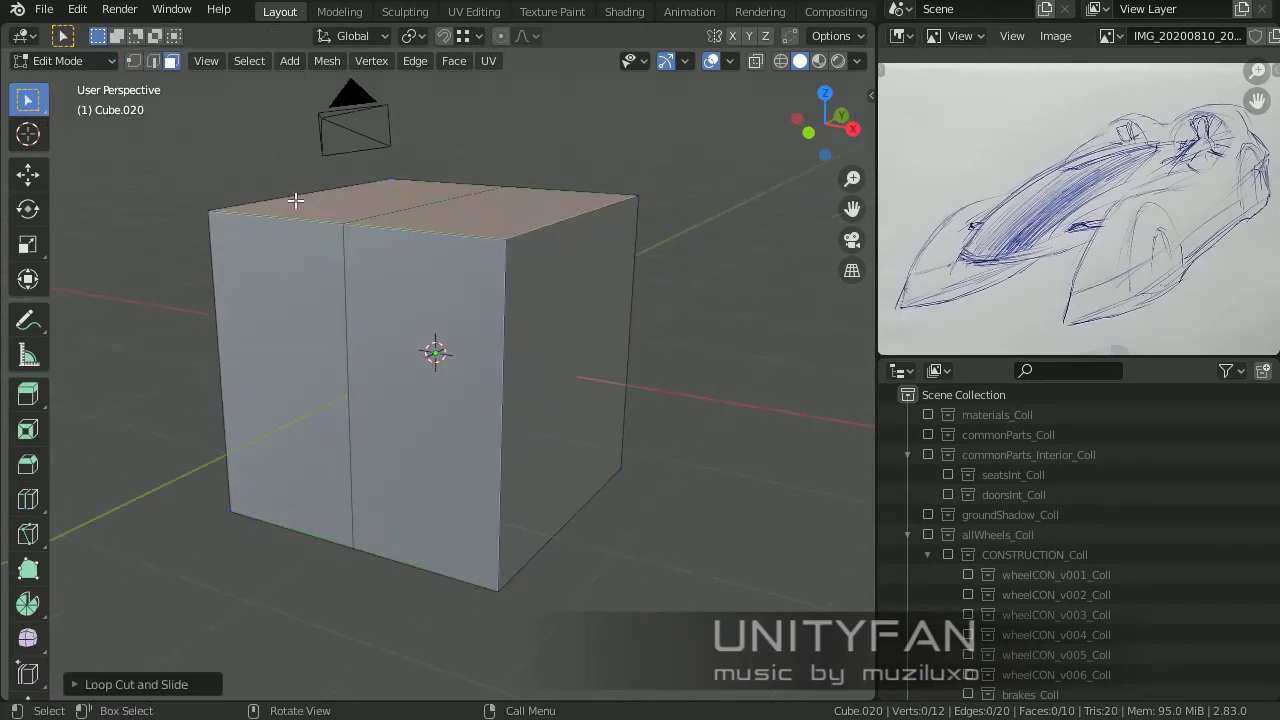
key("ctrl+z")
middle_click_drag(306, 277, 428, 343)
key("Tab")
Step: Add an X-axis Mirror modifier to the half cube
left_click(901, 370)
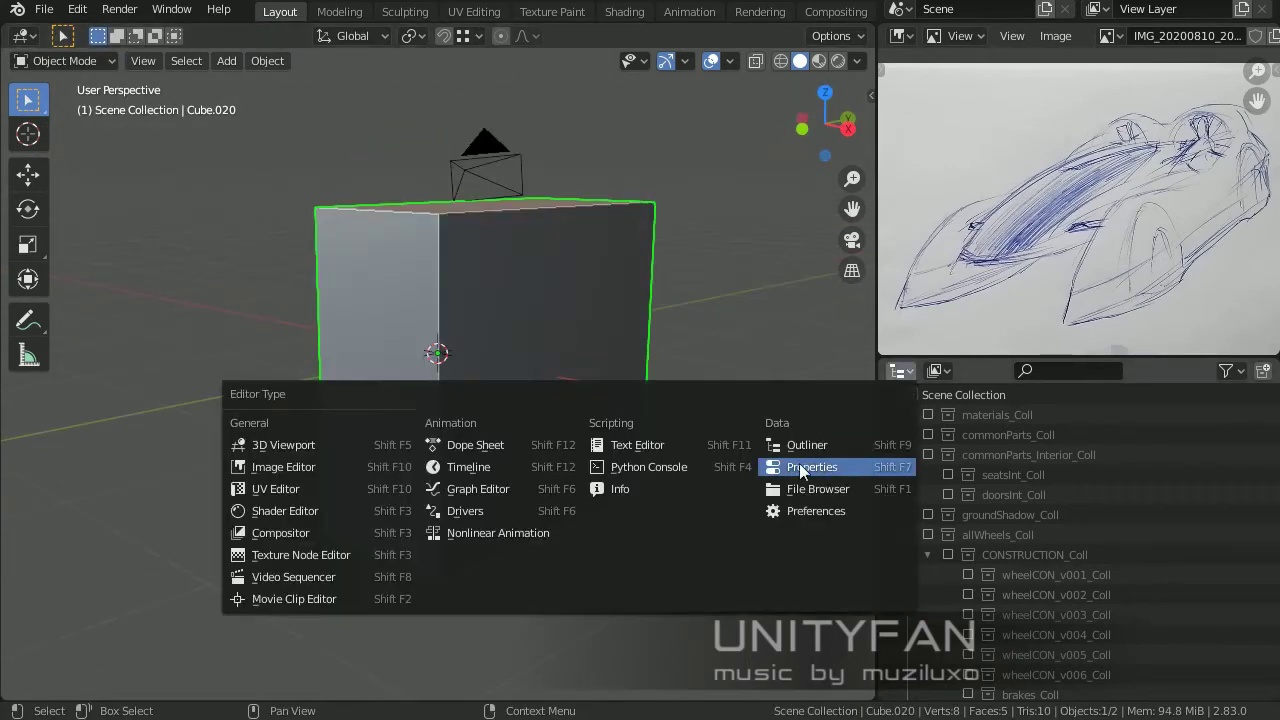
left_click(800, 467)
left_click(893, 615)
left_click(1021, 402)
left_click(786, 177)
Step: In Right Ortho view, raise the bottom face to flatten the cube into a low box
key("Tab")
mouse_move(420, 400)
middle_mouse_down()
mouse_move(482, 482)
mouse_move(531, 457)
middle_mouse_up()
left_click(482, 482)
key("KP_3")
key("shift+space")
key("g")
key("g")
key("Escape")
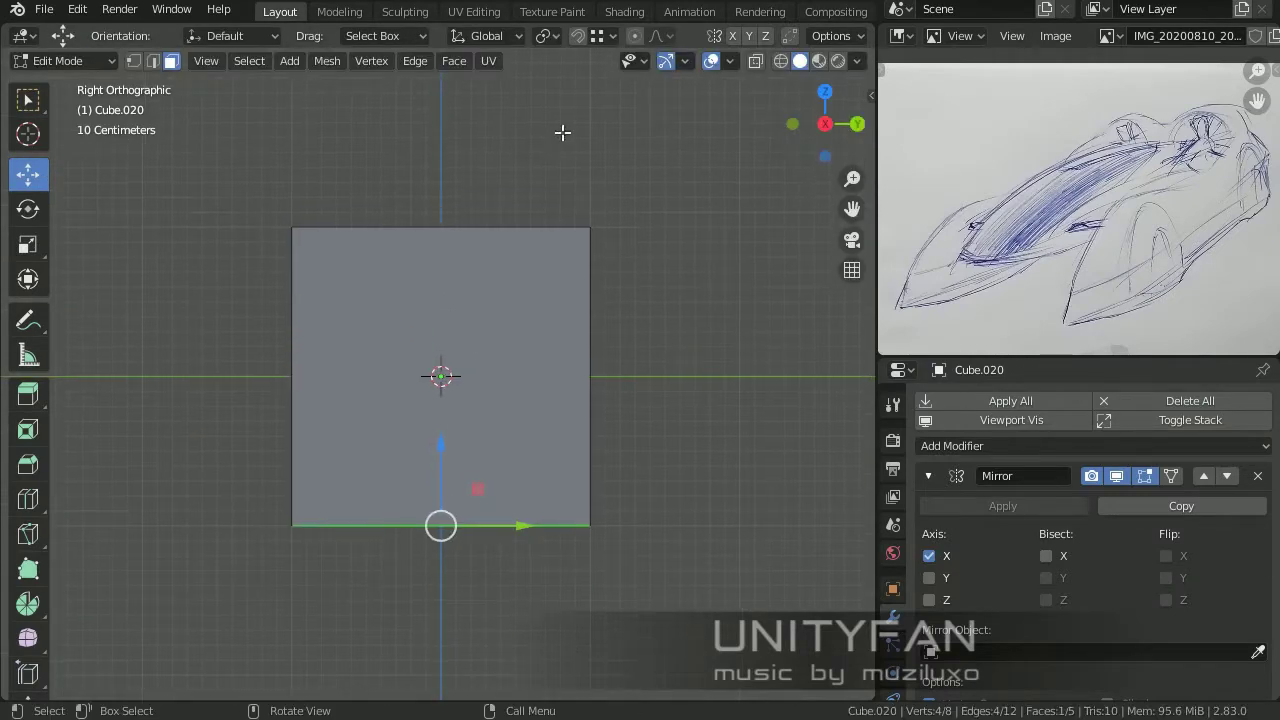
left_click(612, 35)
key("g")
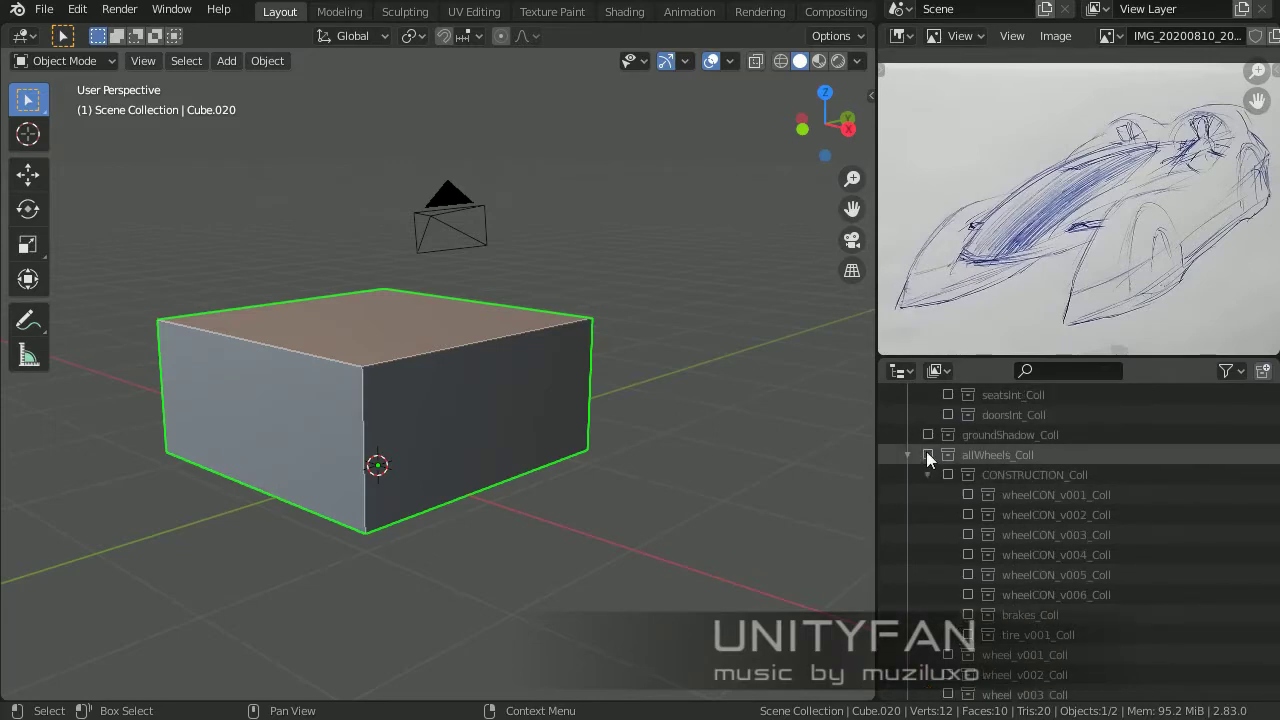
Step: Show the allWheels_Coll and groundShadow_Coll collections and frame the ground plane and box
left_click(928, 457)
middle_click_drag(723, 457, 1107, 525)
left_click(928, 514)
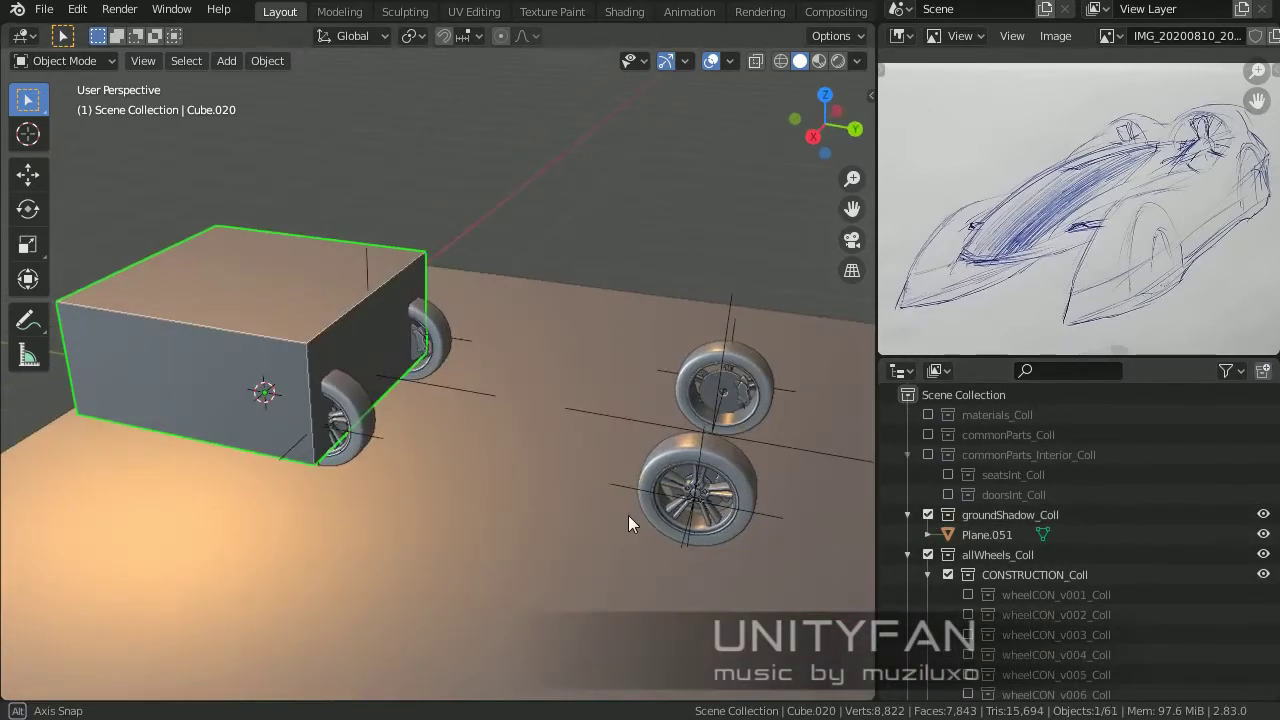
middle_click_drag(628, 515, 818, 62)
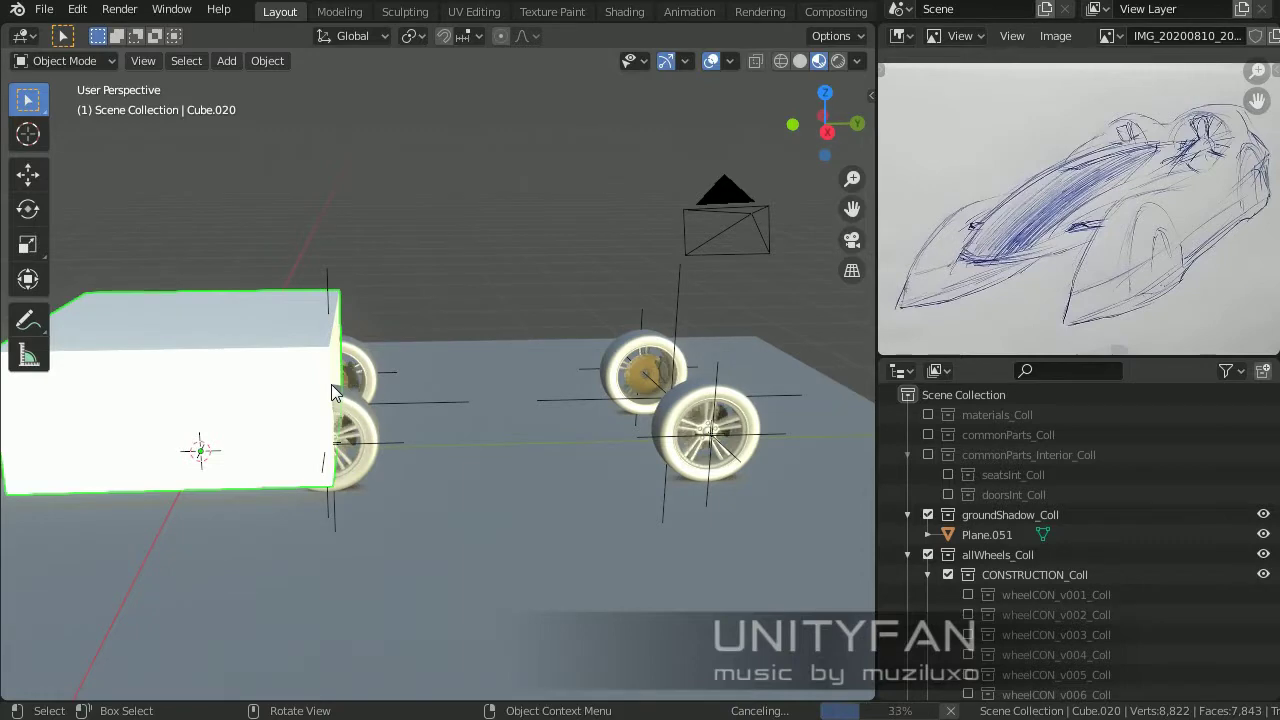
left_click(331, 384)
key("KP_Decimal")
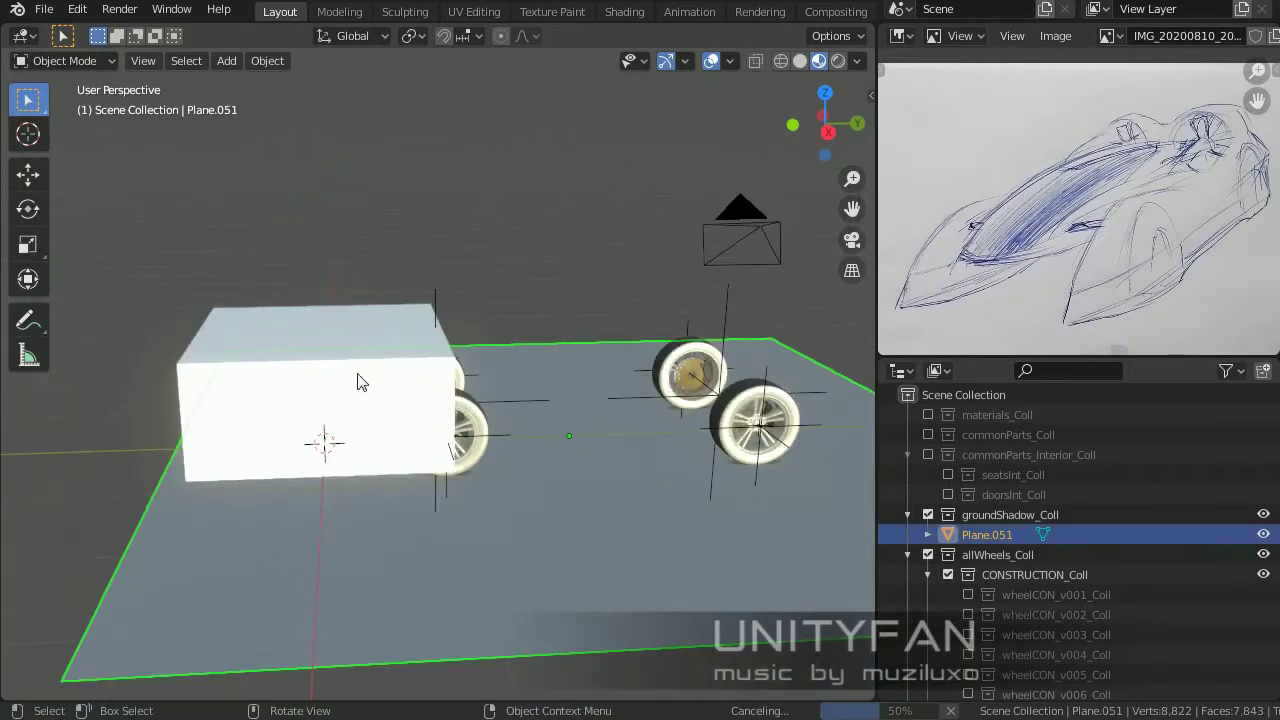
left_click(369, 332)
key("KP_Decimal")
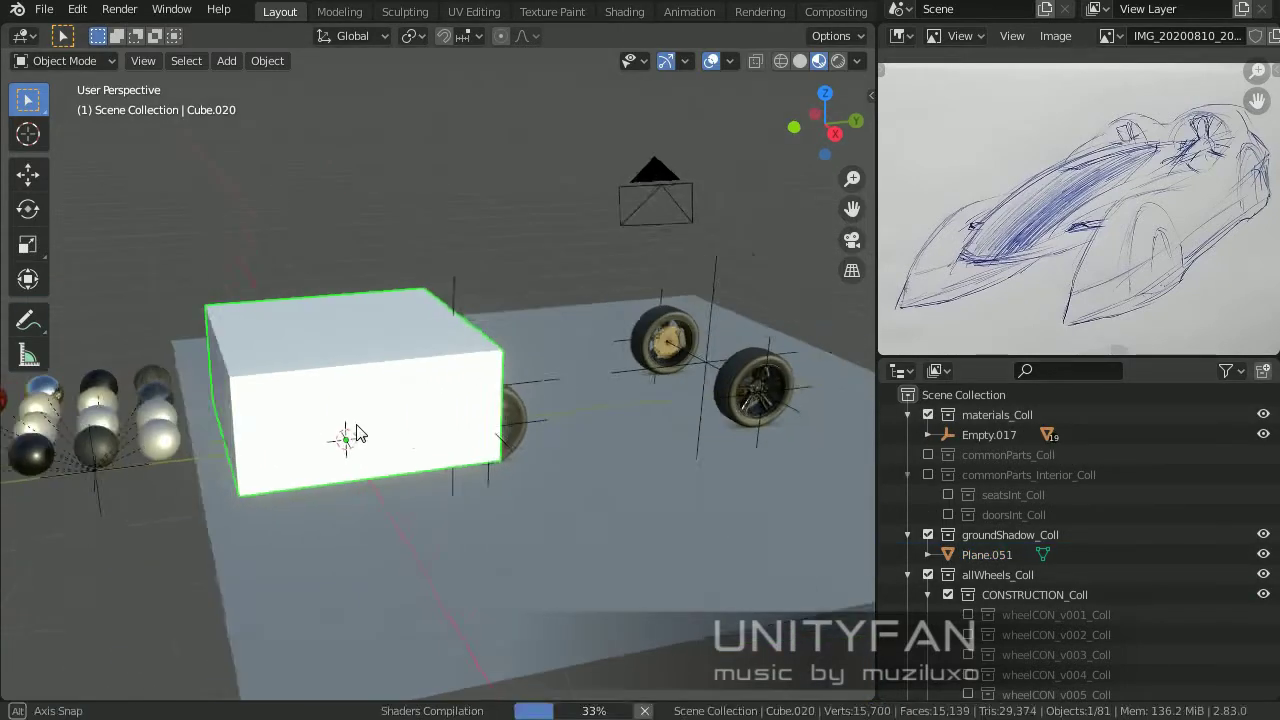
mouse_move(430, 423)
middle_mouse_down()
mouse_move(473, 395)
mouse_move(430, 405)
mouse_move(560, 420)
middle_mouse_up()
Step: Move the box's end face to stretch it lengthwise between the wheels
key("Tab")
left_click(473, 395)
left_click_drag(580, 430, 560, 420)
middle_click_drag(560, 420, 300, 380)
left_click_drag(150, 350, 740, 430)
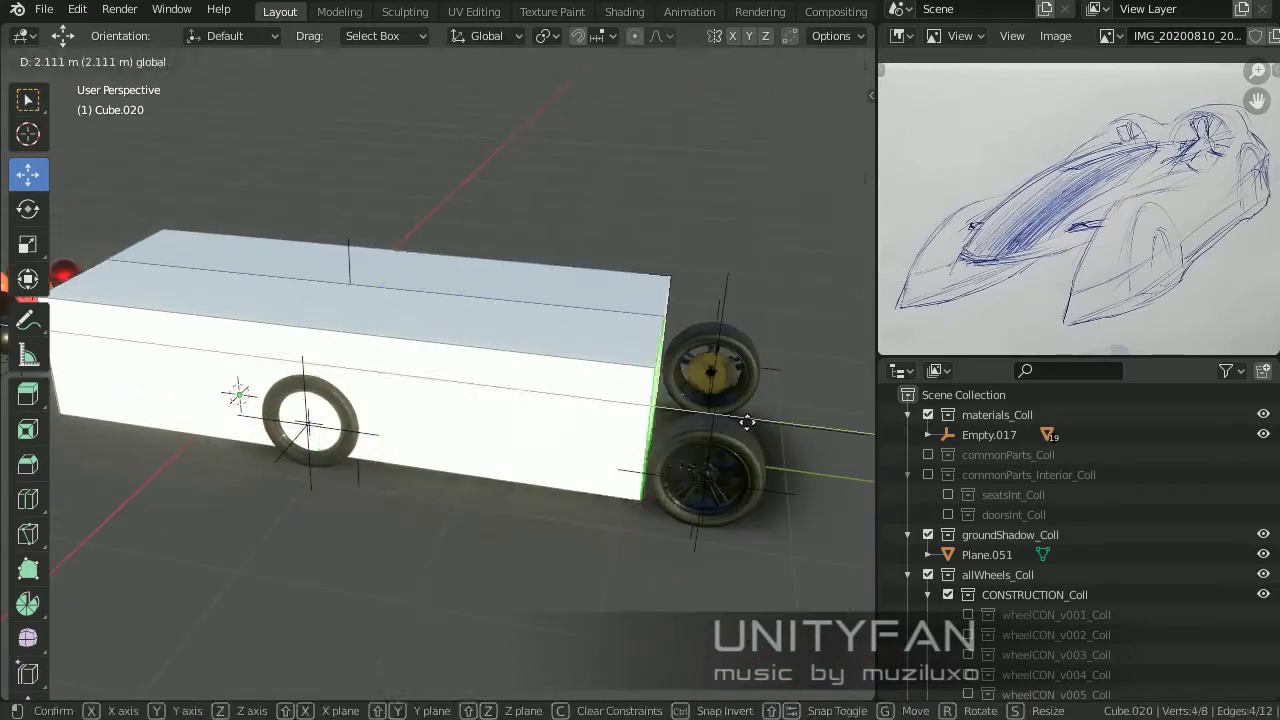
mouse_move(740, 430)
middle_mouse_down()
mouse_move(502, 438)
mouse_move(540, 420)
middle_mouse_up()
left_click_drag(540, 420, 592, 366)
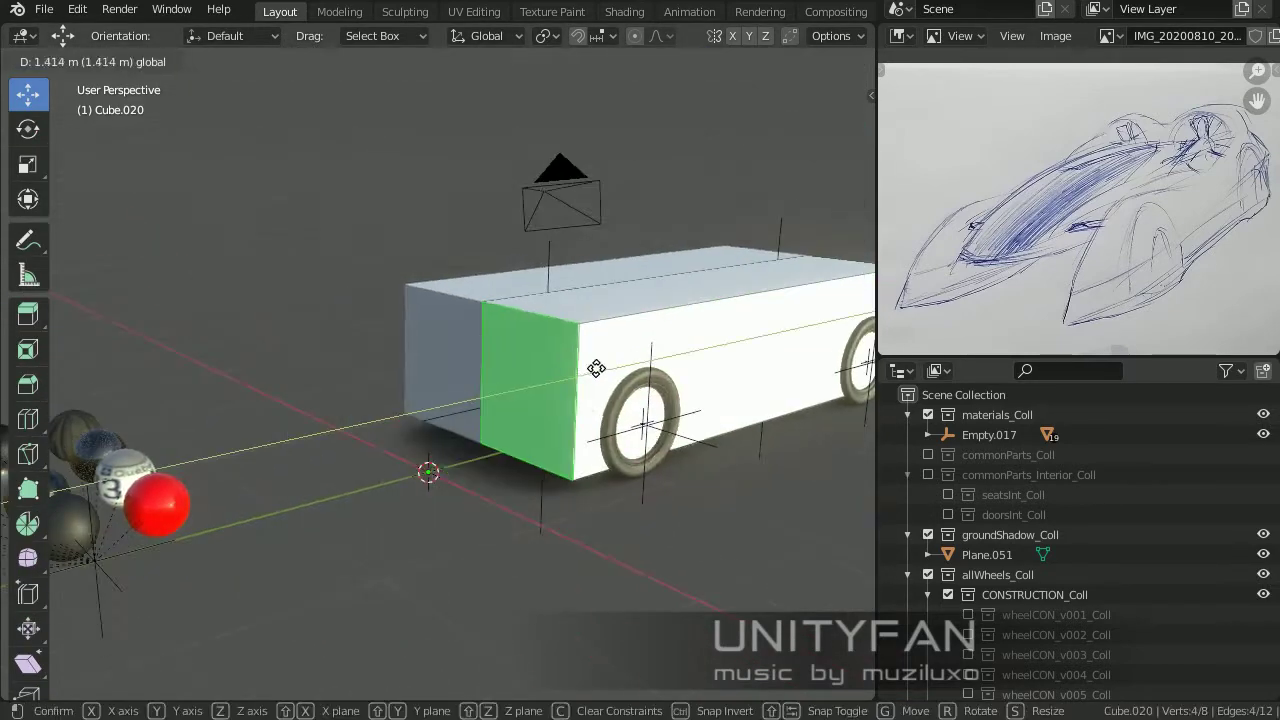
key("Tab")
Step: Drag the body_color_supra.001 material from the sample sphere onto the box
left_click(345, 505)
middle_click_drag(387, 492, 760, 352)
middle_click_drag(390, 131, 812, 441)
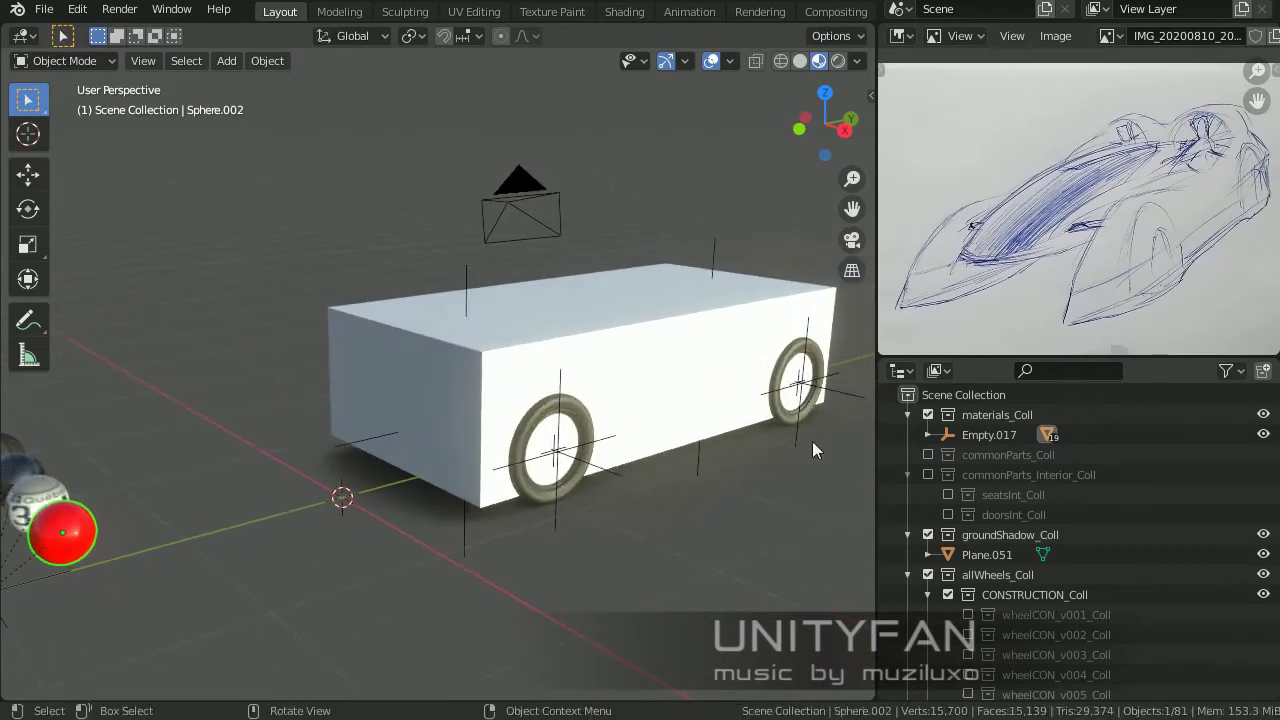
left_click(902, 370)
left_click(823, 443)
left_click(893, 640)
mouse_move(997, 405)
left_mouse_down()
mouse_move(549, 400)
mouse_move(502, 432)
left_mouse_up()
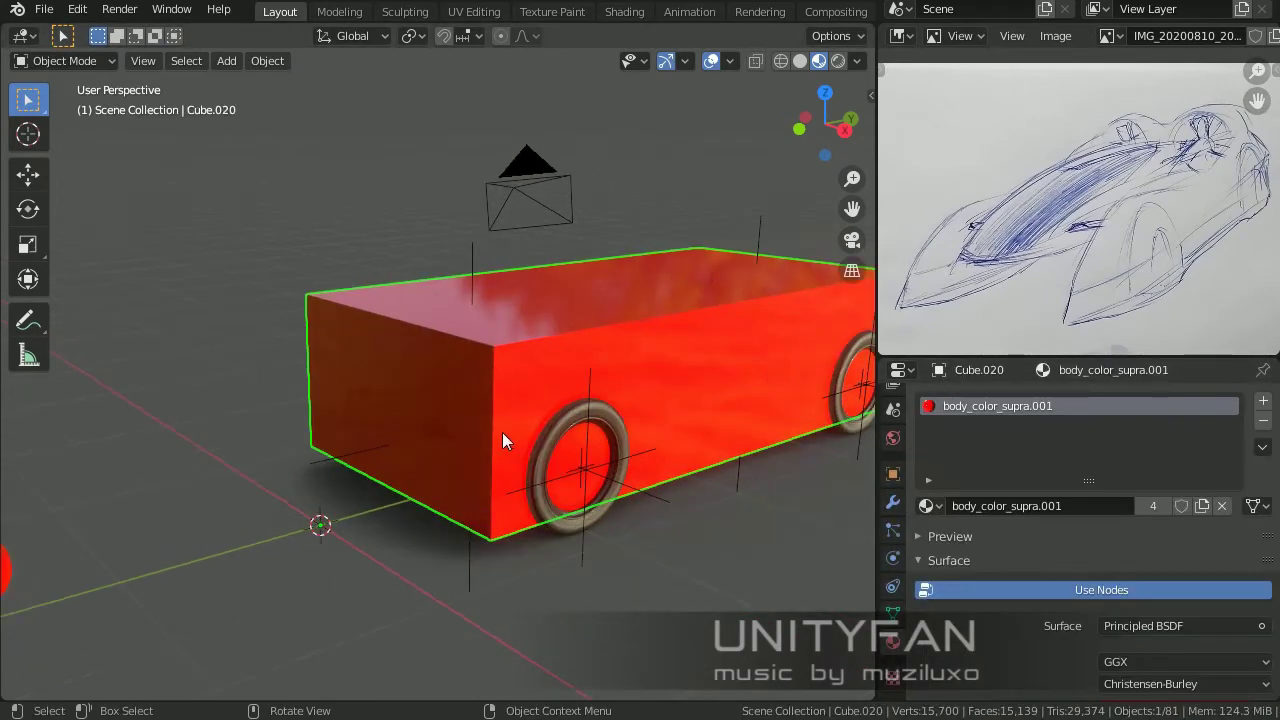
middle_click_drag(502, 432, 700, 400)
Step: Set the body_color_supra.001 Base Color to pale blue
scroll(1100, 550, "down", 5)
left_click(1175, 548)
left_click(1157, 325)
left_click_drag(1157, 325, 1154, 327)
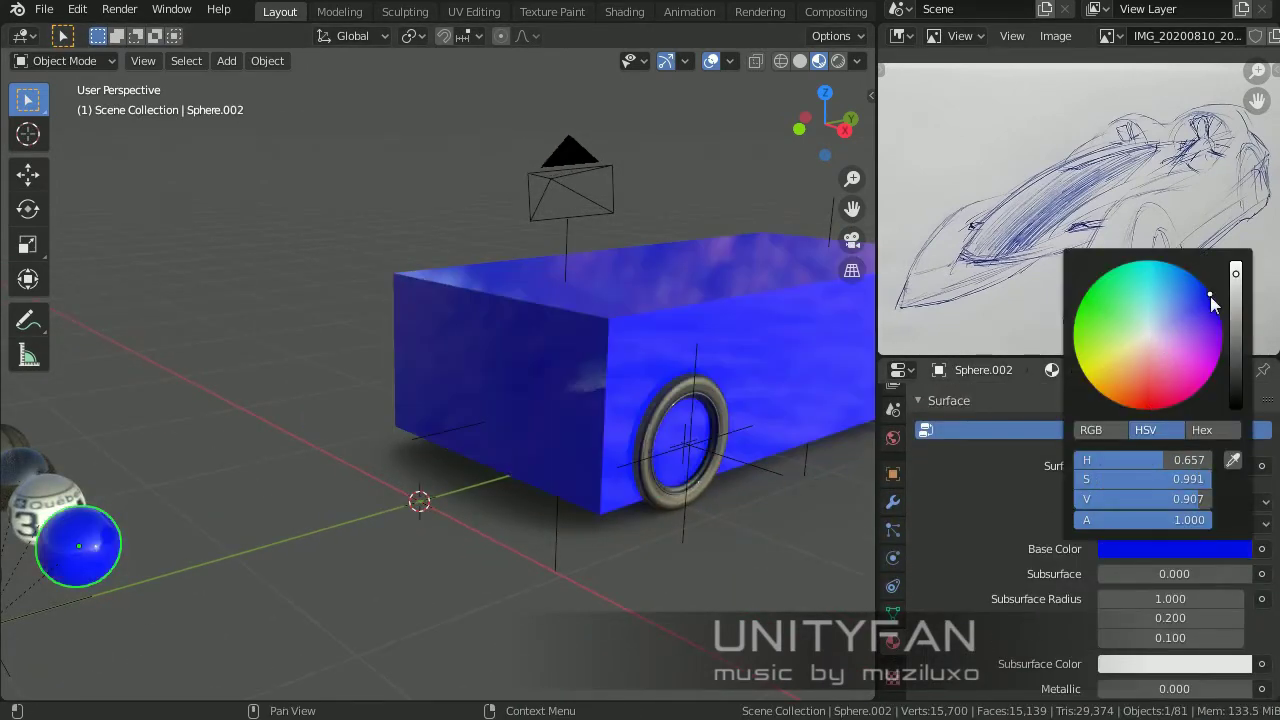
Step: Reselect the box and toggle in and out of Edit Mode
mouse_move(357, 389)
middle_mouse_down()
mouse_move(557, 423)
mouse_move(646, 374)
mouse_move(698, 426)
mouse_move(939, 393)
middle_mouse_up()
left_click(646, 374)
key("Tab")
key("Tab")
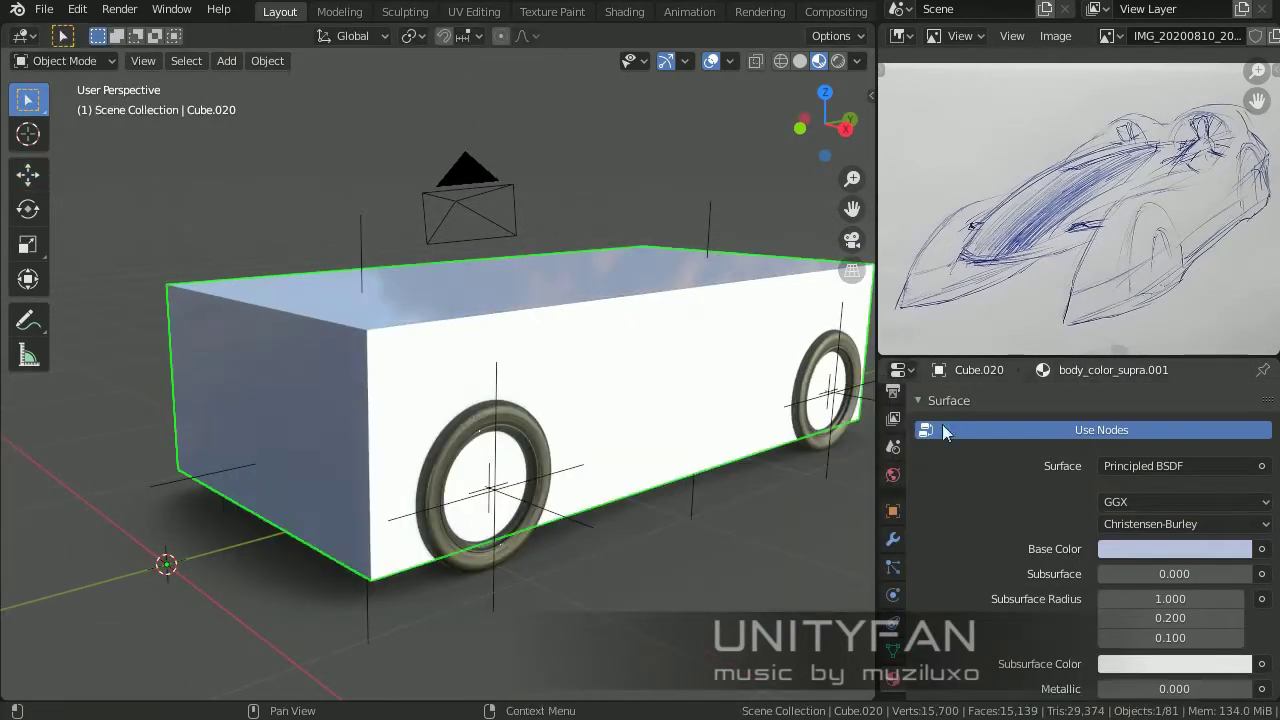
key("shift+F9")
left_click(901, 371)
Step: Switch to face select mode with the Move tool and pick the box's end face
left_click(734, 403)
key("Tab")
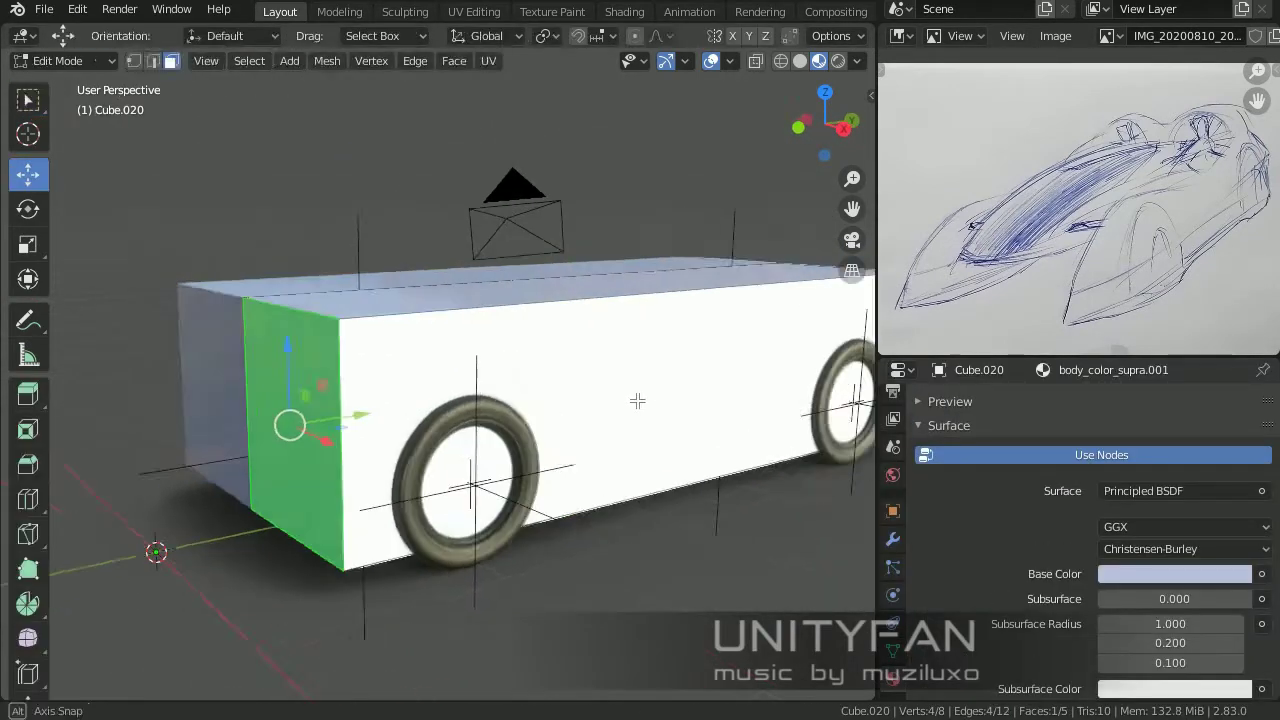
mouse_move(734, 403)
middle_mouse_down()
mouse_move(580, 386)
mouse_move(572, 410)
mouse_move(544, 333)
mouse_move(79, 483)
middle_mouse_up()
left_click(544, 333)
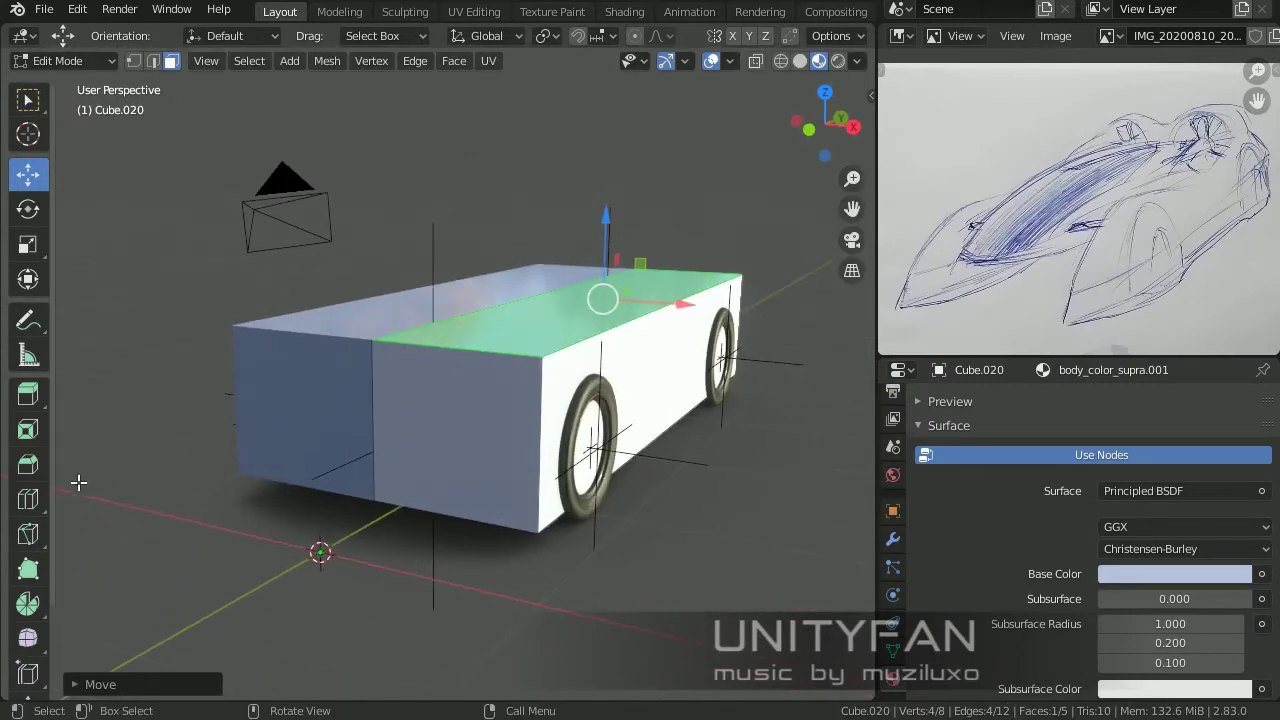
left_click(27, 174)
left_click(171, 61)
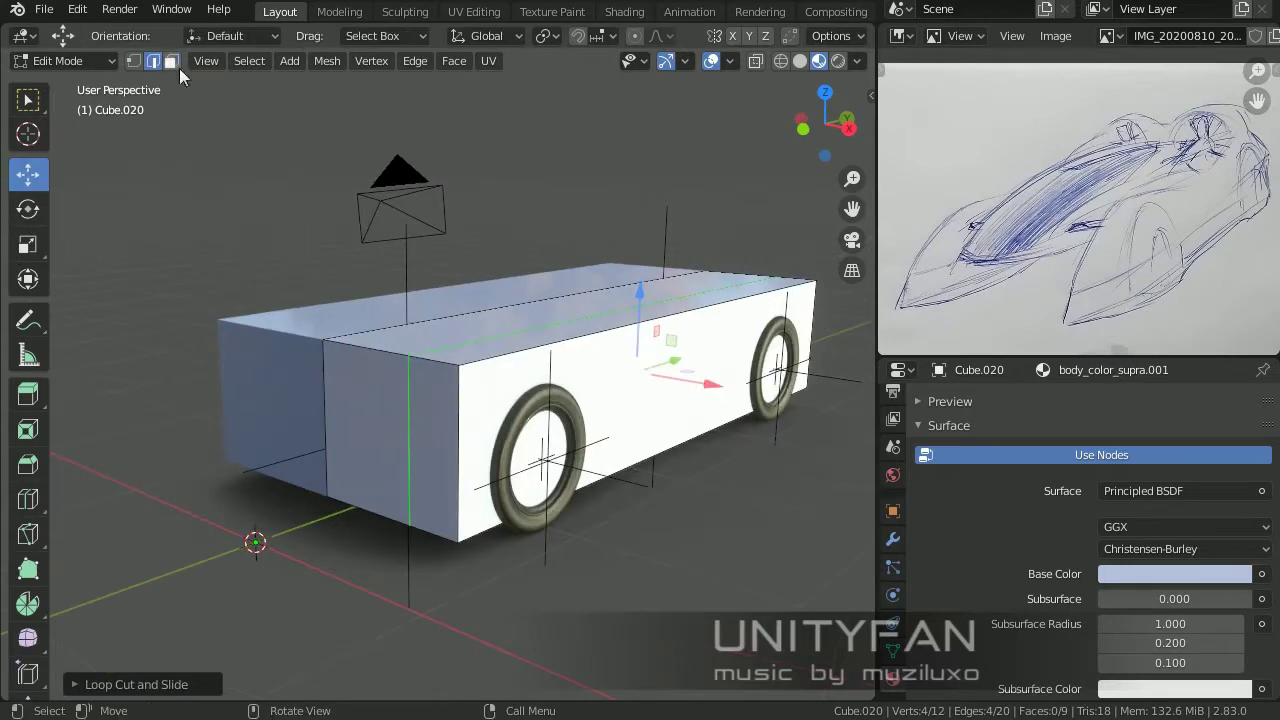
left_click(286, 430)
middle_click_drag(286, 430, 35, 513)
Step: Cut a new crosswise edge loop across the box and select the top front edge
left_click(28, 498)
left_click(493, 381)
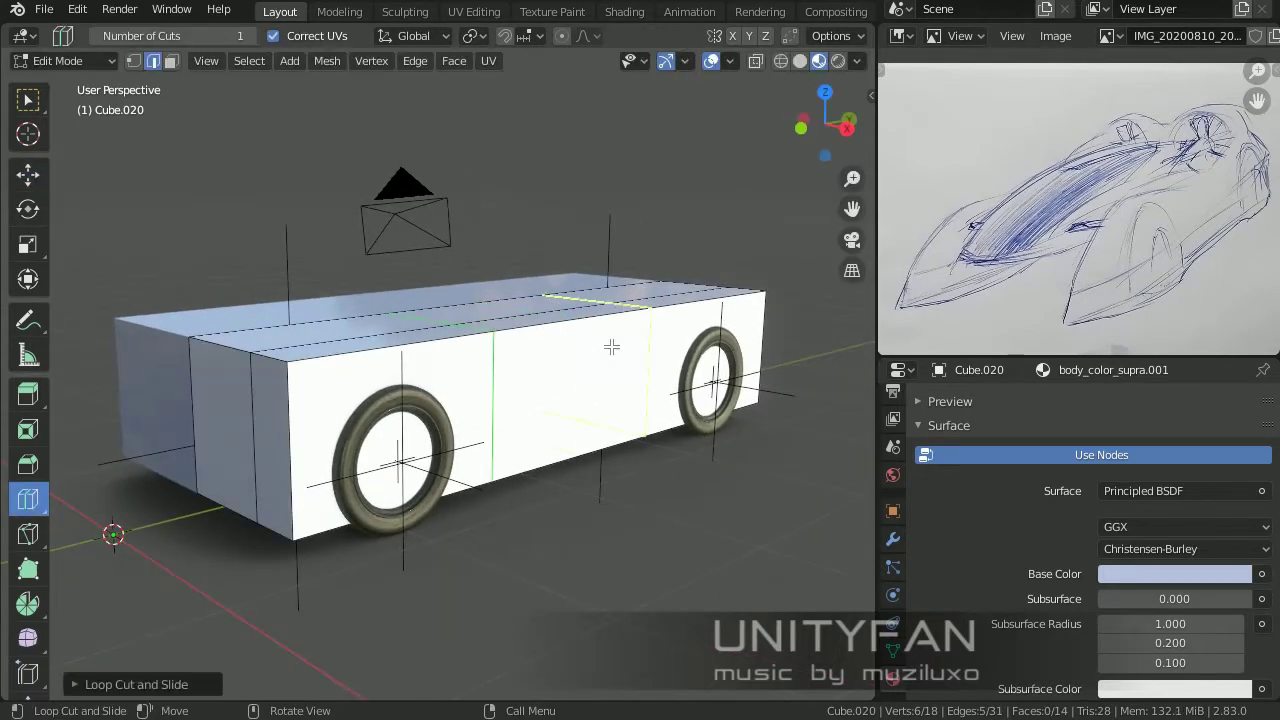
middle_click_drag(567, 375, 150, 300)
left_click(37, 188)
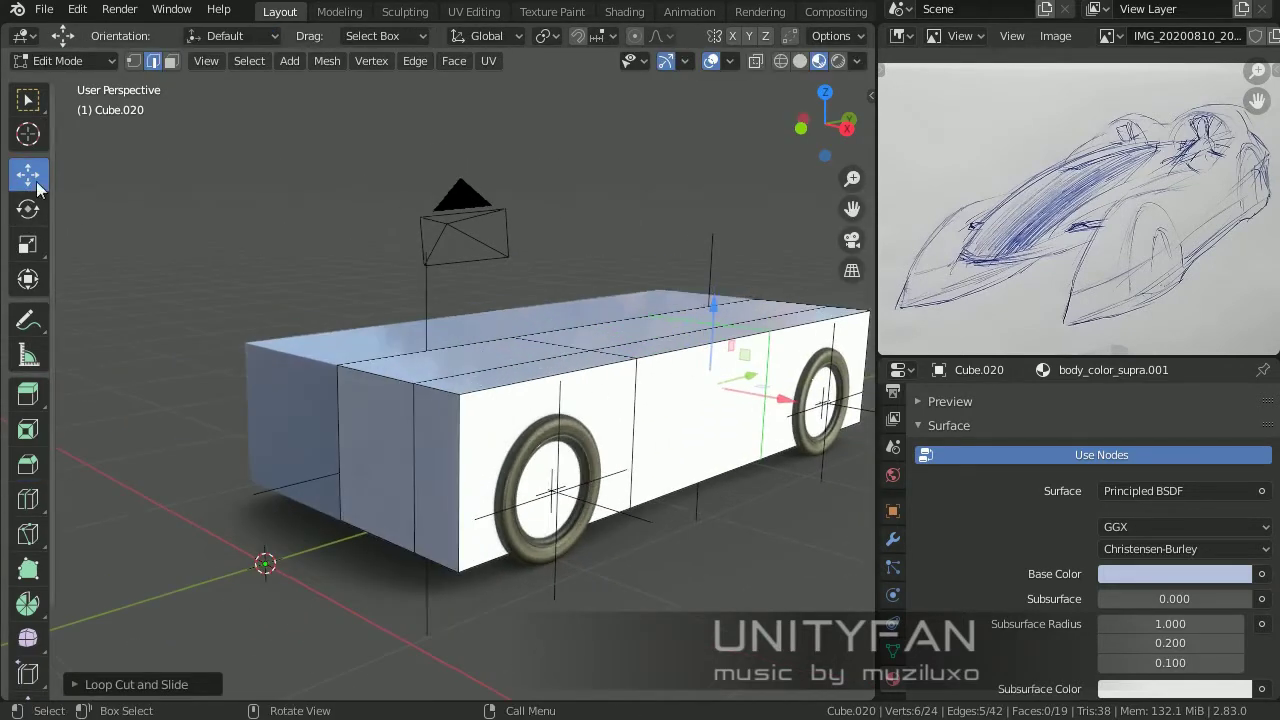
left_click(395, 388)
mouse_move(395, 388)
middle_mouse_down()
mouse_move(528, 408)
mouse_move(522, 376)
middle_mouse_up()
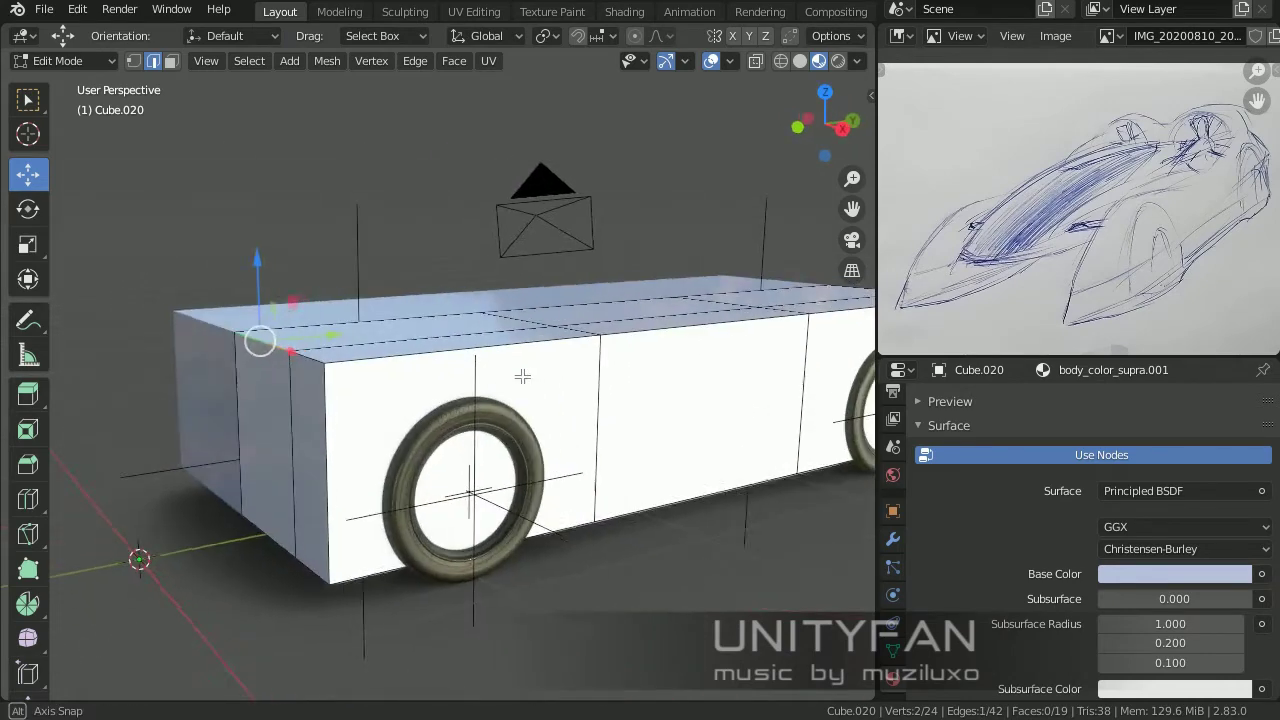
Step: Lower the top front edge to form a sloped, tapering nose
right_click(391, 312)
middle_click_drag(391, 312, 483, 371)
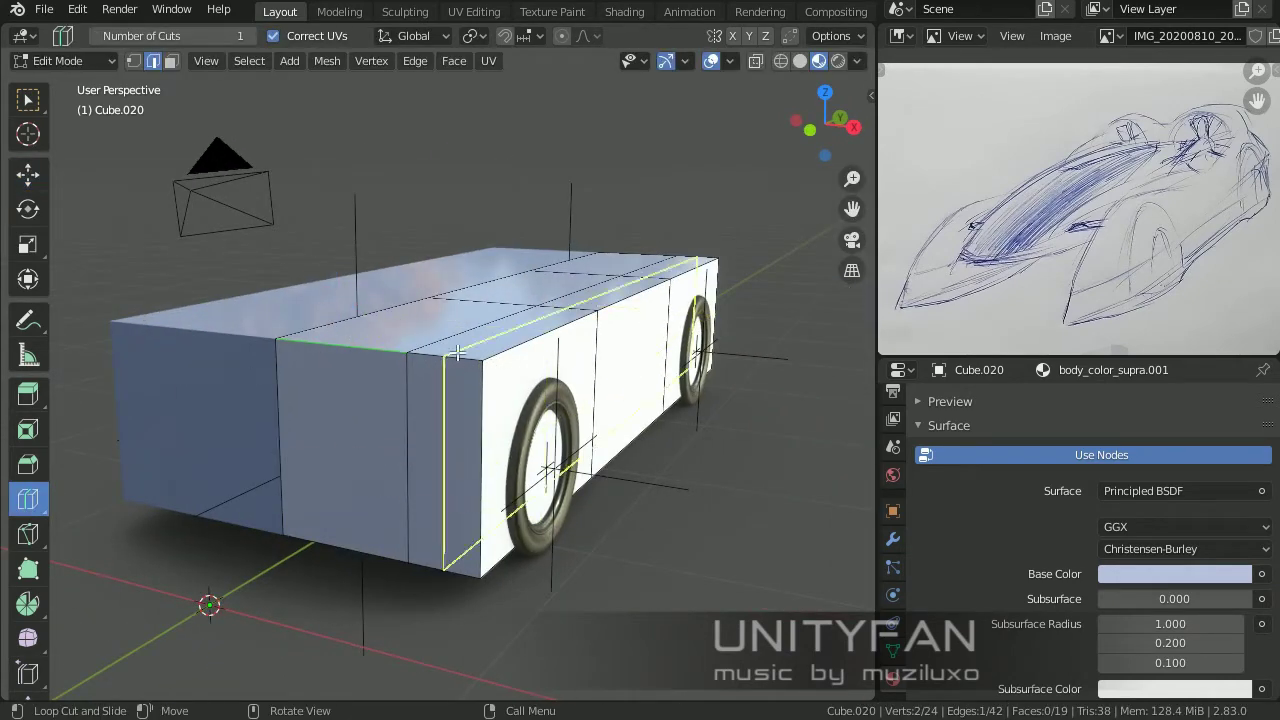
middle_click_drag(373, 527, 306, 563)
left_click(306, 563)
left_click_drag(306, 563, 337, 531)
middle_click_drag(337, 531, 316, 405)
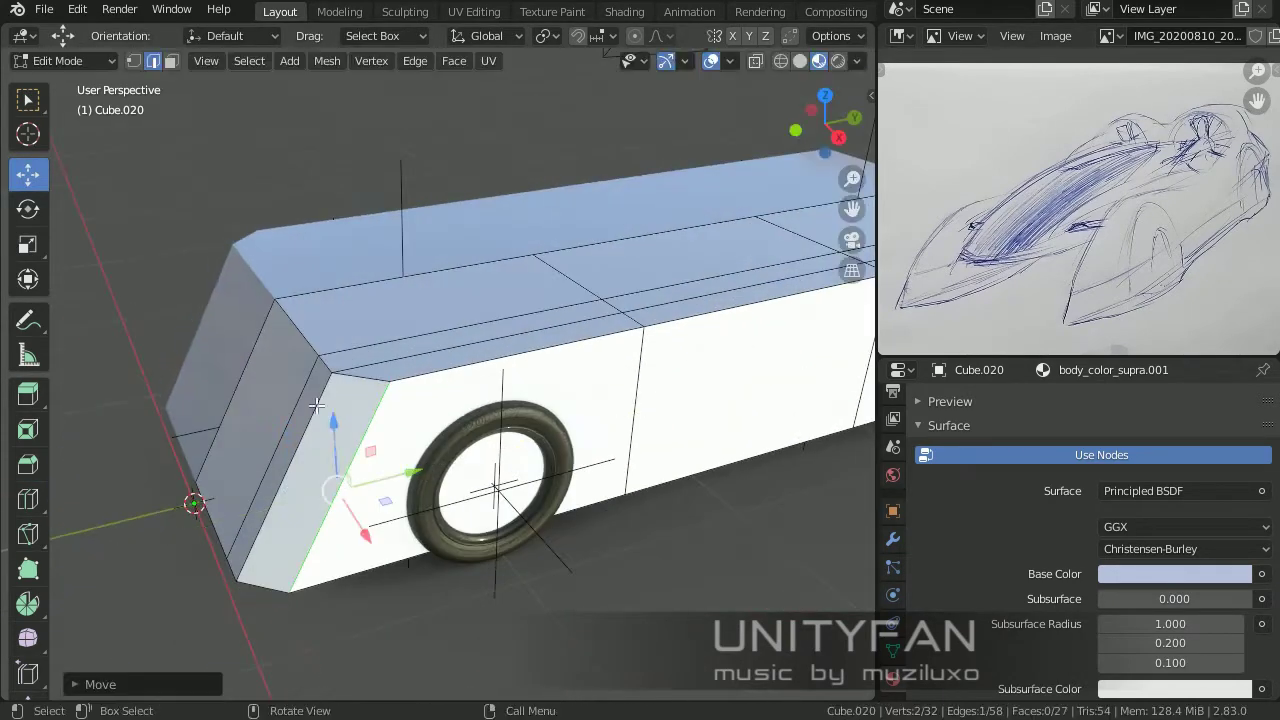
middle_click_drag(420, 440, 451, 401)
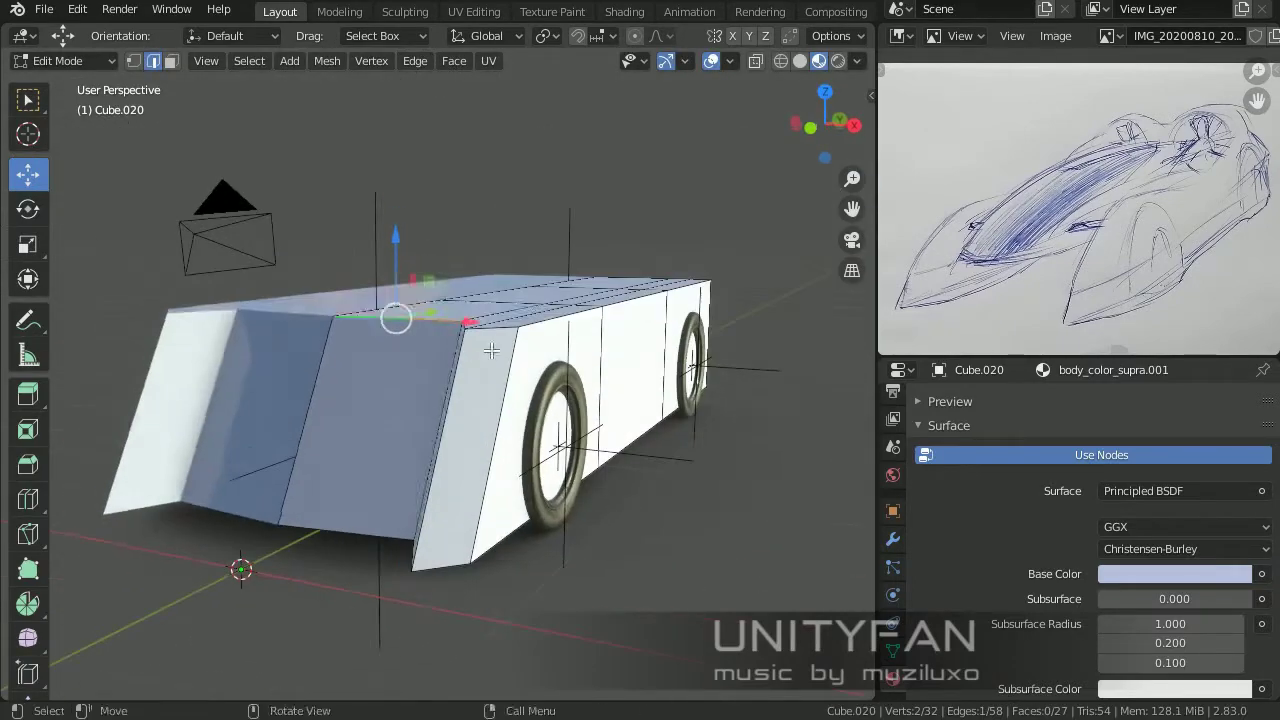
Step: Move vertices near the chamfered front to refine the body shape
mouse_move(491, 350)
middle_mouse_down()
mouse_move(481, 451)
mouse_move(485, 396)
mouse_move(518, 321)
middle_mouse_up()
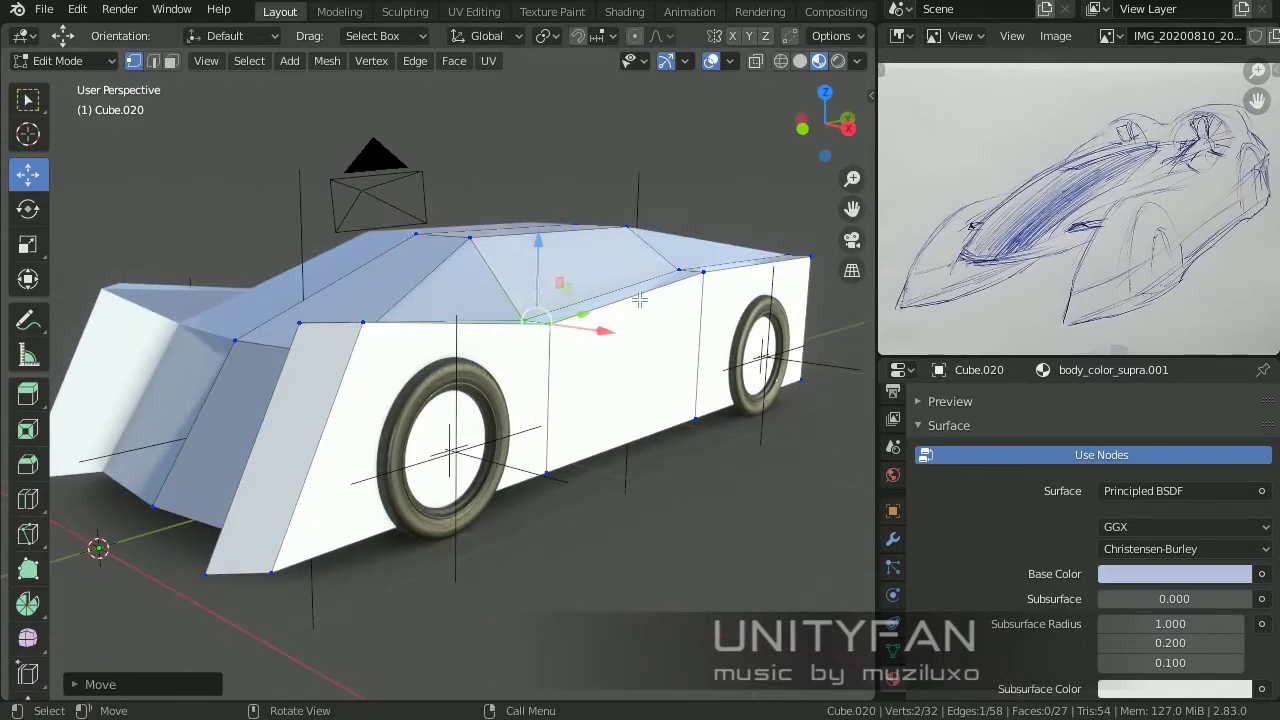
left_click(695, 267)
mouse_move(695, 267)
middle_mouse_down()
mouse_move(478, 340)
mouse_move(529, 413)
middle_mouse_up()
mouse_move(547, 343)
middle_mouse_down()
mouse_move(284, 356)
mouse_move(523, 351)
mouse_move(448, 369)
middle_mouse_up()
key("g")
left_click(240, 373)
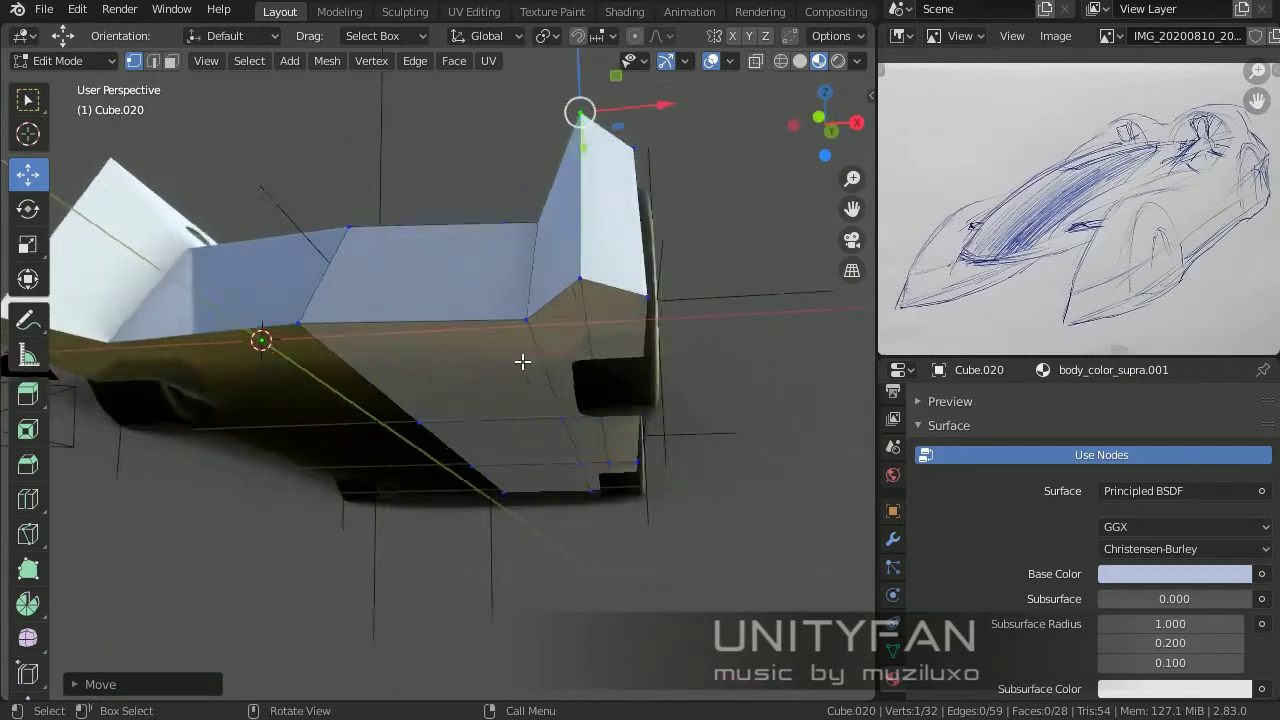
Step: Reposition more vertices along the body's front and sides to match the sketch
mouse_move(373, 357)
middle_mouse_down()
mouse_move(280, 390)
mouse_move(357, 349)
mouse_move(357, 362)
mouse_move(485, 360)
mouse_move(237, 437)
mouse_move(600, 403)
middle_mouse_up()
left_click(552, 356)
middle_click_drag(552, 356, 536, 331)
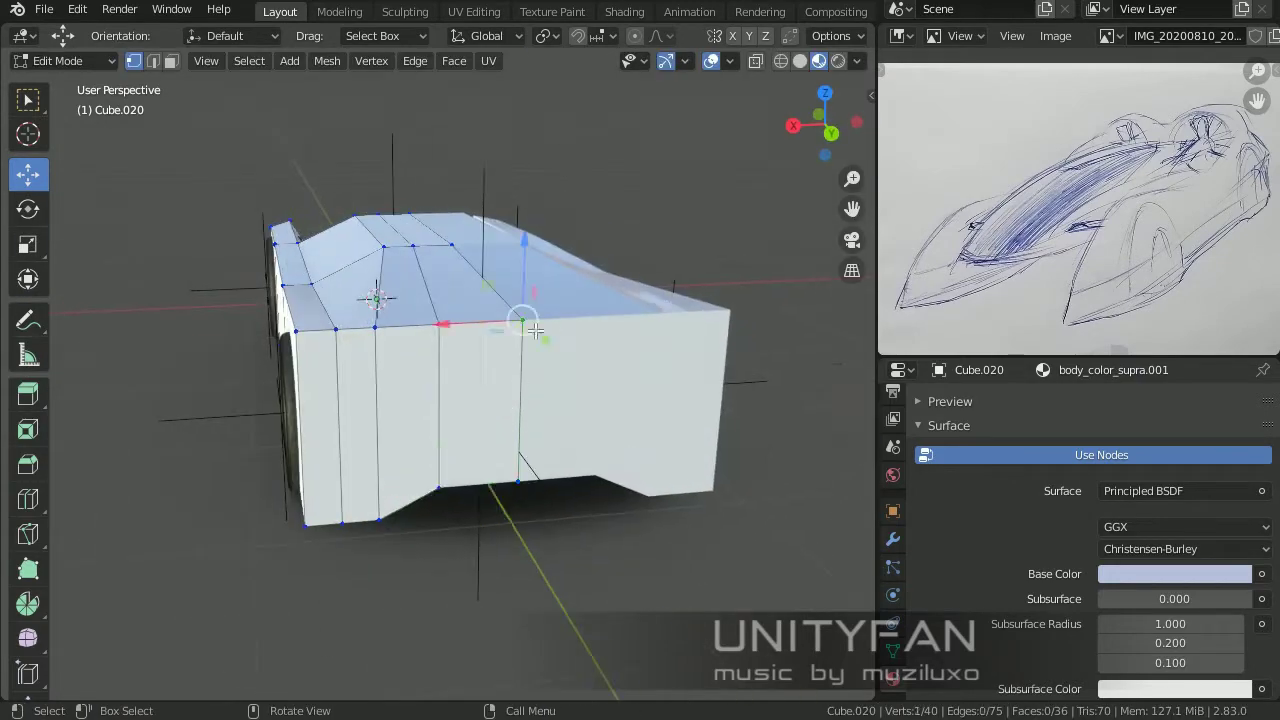
mouse_move(398, 345)
middle_mouse_down()
mouse_move(720, 343)
mouse_move(417, 423)
mouse_move(297, 357)
mouse_move(533, 378)
mouse_move(563, 351)
mouse_move(640, 206)
mouse_move(500, 280)
mouse_move(294, 231)
mouse_move(620, 312)
middle_mouse_up()
left_click(640, 206, "shift")
key("g")
left_click(345, 235)
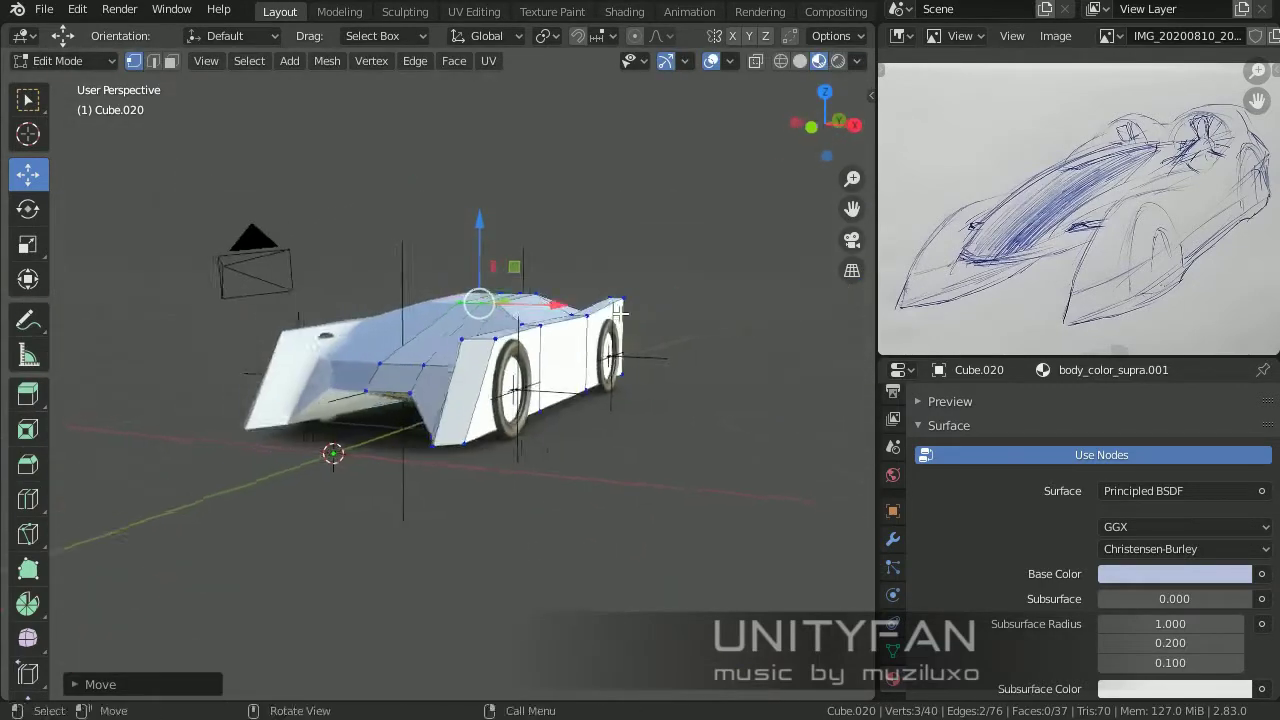
Step: Knife-cut new edges across the side panel near the wheel
middle_click_drag(636, 357, 605, 371)
middle_click_drag(675, 395, 565, 304)
mouse_move(507, 380)
middle_mouse_down()
mouse_move(520, 372)
mouse_move(544, 402)
mouse_move(556, 272)
middle_mouse_up()
key("Return")
Step: Merge the doubled vertices with M and reposition the remaining vertex
left_click(614, 312)
middle_click_drag(614, 312, 552, 320)
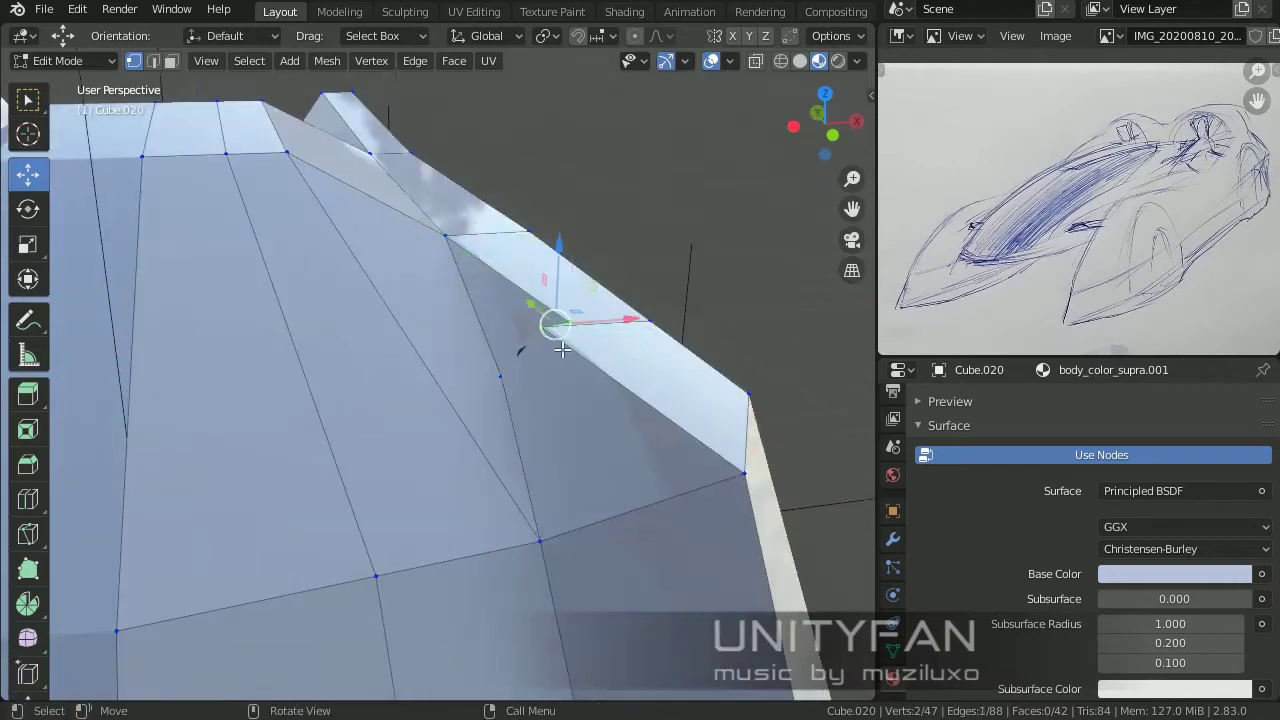
key("m")
key("g")
left_click(600, 369)
mouse_move(600, 369)
middle_mouse_down()
mouse_move(670, 322)
mouse_move(643, 386)
mouse_move(523, 418)
middle_mouse_up()
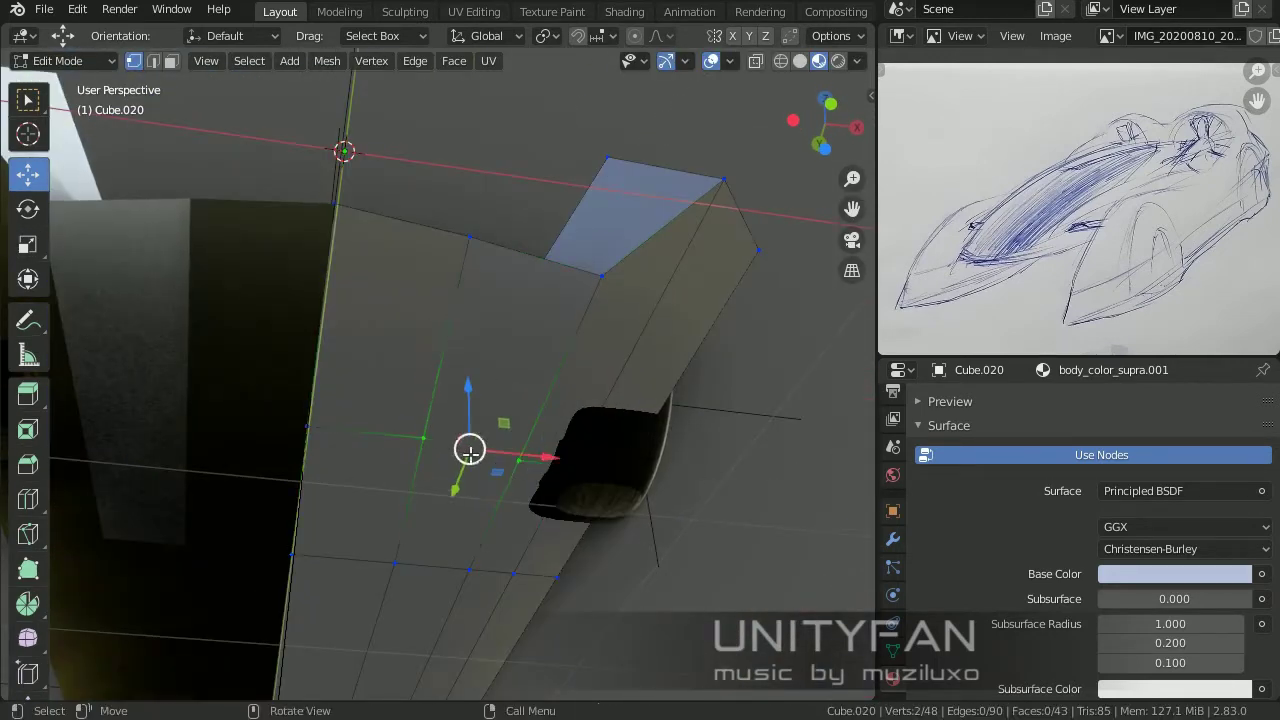
mouse_move(469, 452)
middle_mouse_down()
mouse_move(606, 534)
mouse_move(556, 461)
middle_mouse_up()
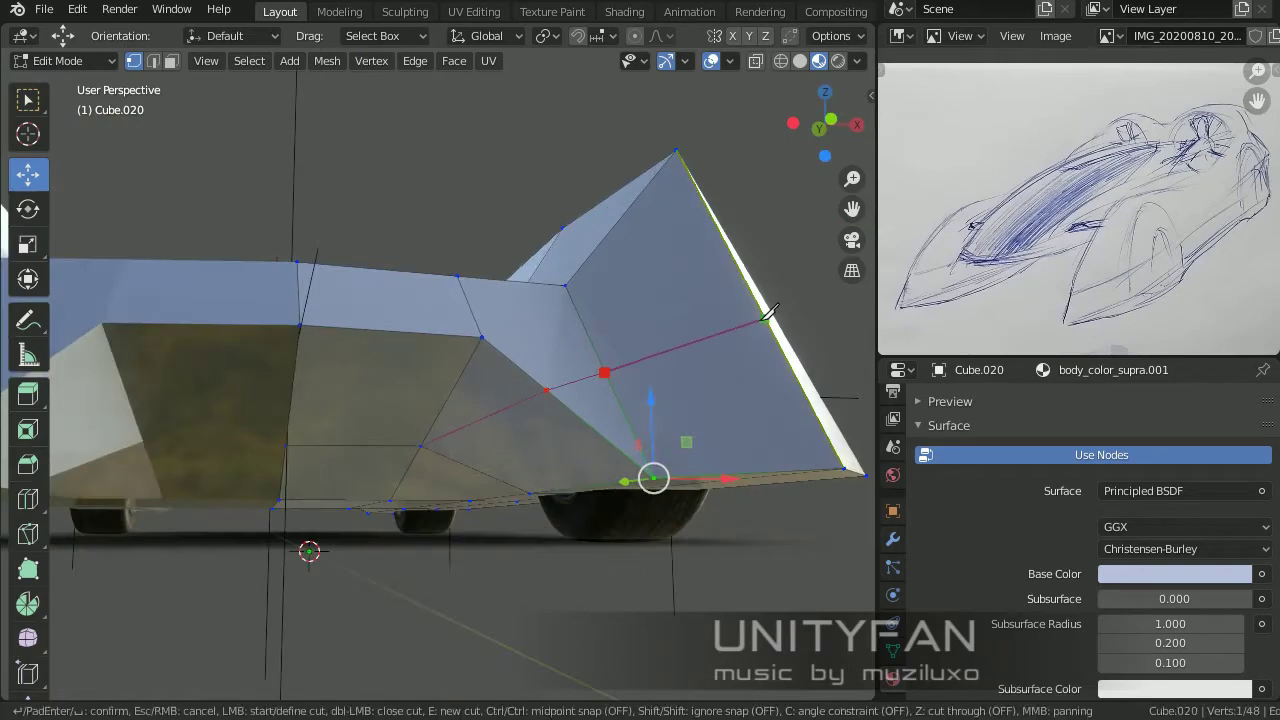
Step: Merge the two selected corner vertices and reposition the merged vertex
key("m")
mouse_move(671, 420)
middle_mouse_down()
mouse_move(534, 491)
mouse_move(594, 320)
middle_mouse_up()
key("g")
left_click(580, 394)
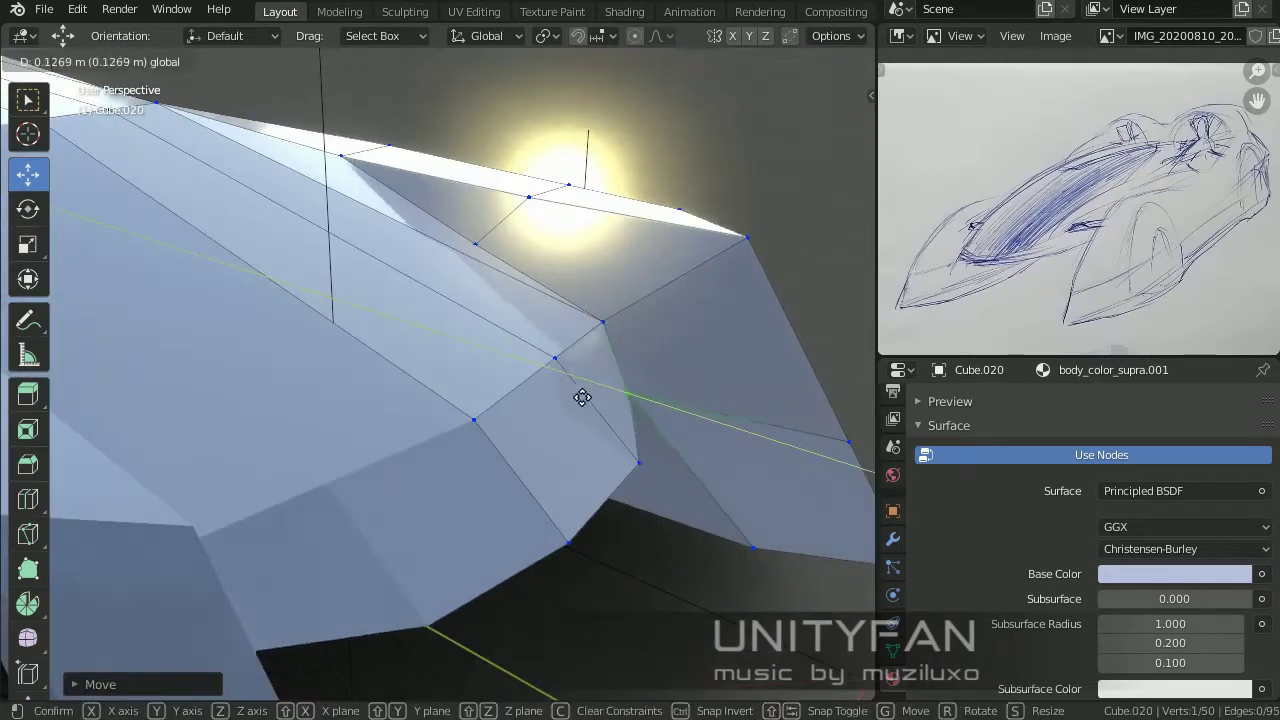
Step: Move an edge on the body side upward to reshape the side profile
mouse_move(580, 394)
middle_mouse_down()
mouse_move(560, 465)
mouse_move(466, 391)
mouse_move(619, 486)
mouse_move(329, 457)
middle_mouse_up()
key("g")
left_click(517, 420)
mouse_move(517, 420)
middle_mouse_down()
mouse_move(426, 337)
mouse_move(371, 486)
mouse_move(420, 500)
mouse_move(488, 494)
mouse_move(591, 448)
mouse_move(494, 423)
mouse_move(311, 437)
middle_mouse_up()
left_click(448, 346)
key("g")
left_click(456, 306)
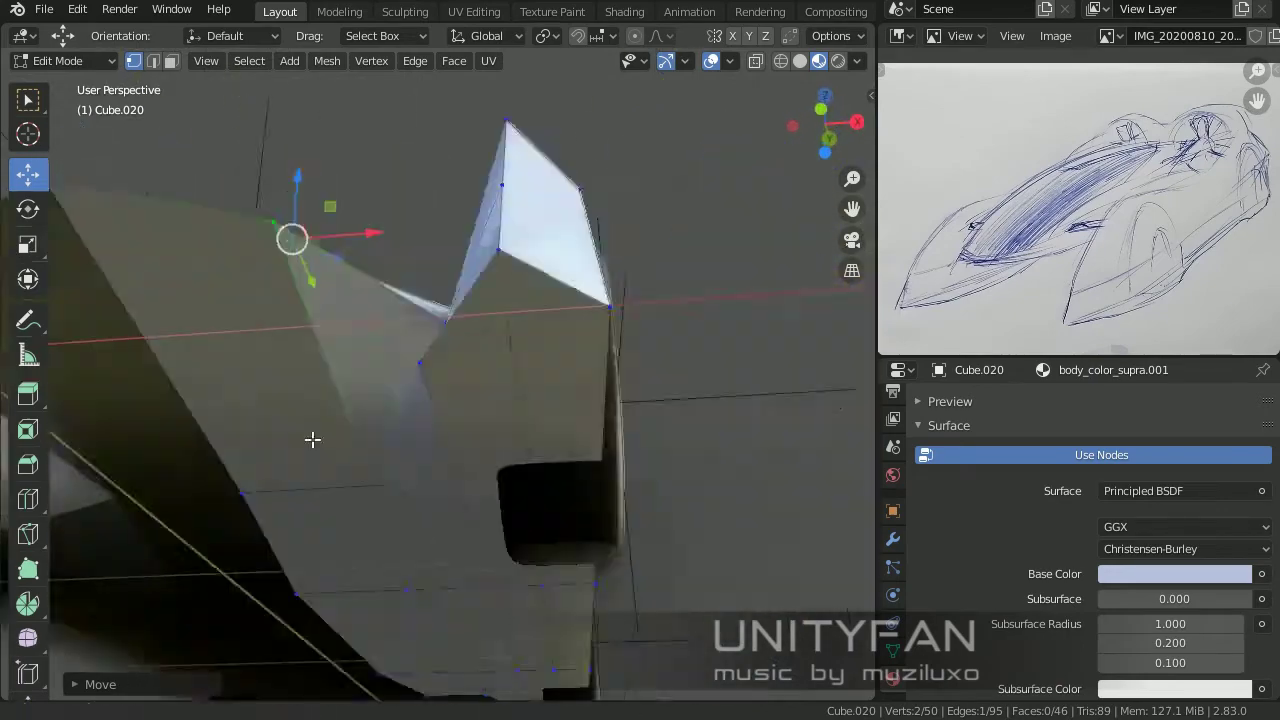
Step: Reposition a single lower body vertex
left_click(481, 452)
key("g")
left_click(556, 453)
middle_click_drag(556, 453, 598, 491)
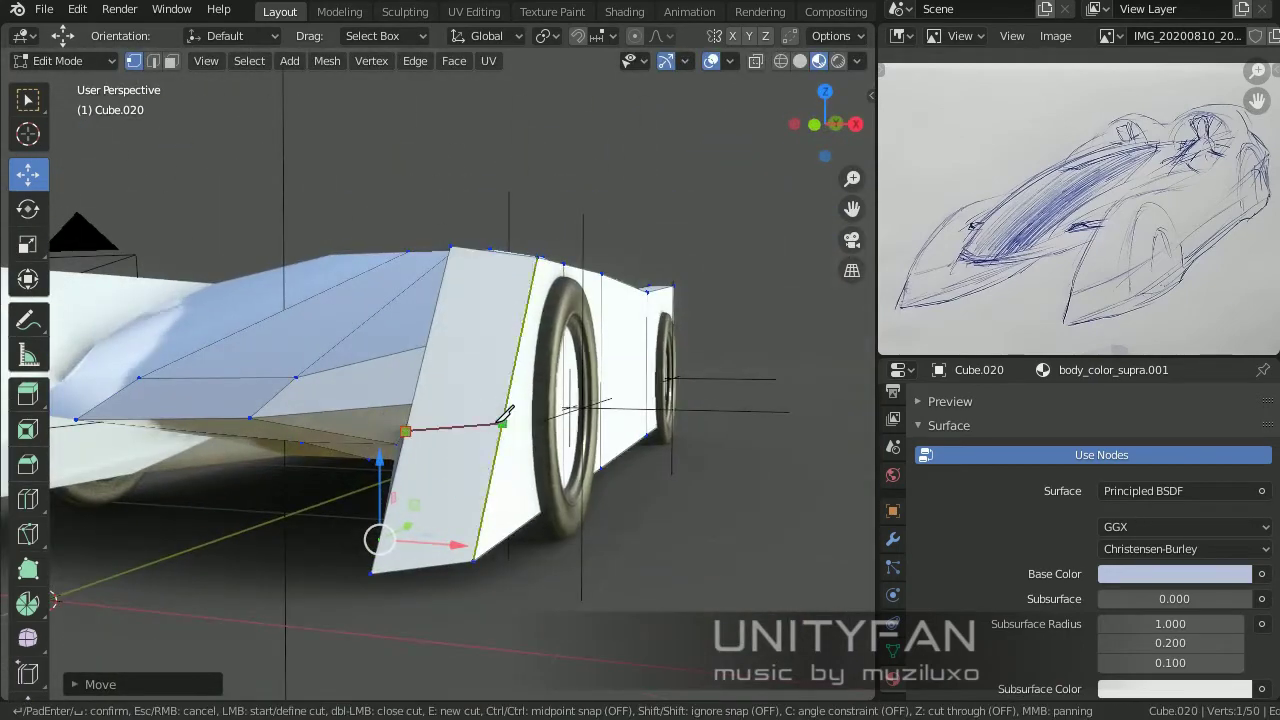
Step: Commit a knife cut on the body side and place the new cut vertex
middle_click_drag(502, 424, 505, 424)
key("Return")
mouse_move(716, 400)
middle_mouse_down()
mouse_move(640, 466)
mouse_move(362, 418)
middle_mouse_up()
key("g")
left_click(640, 466)
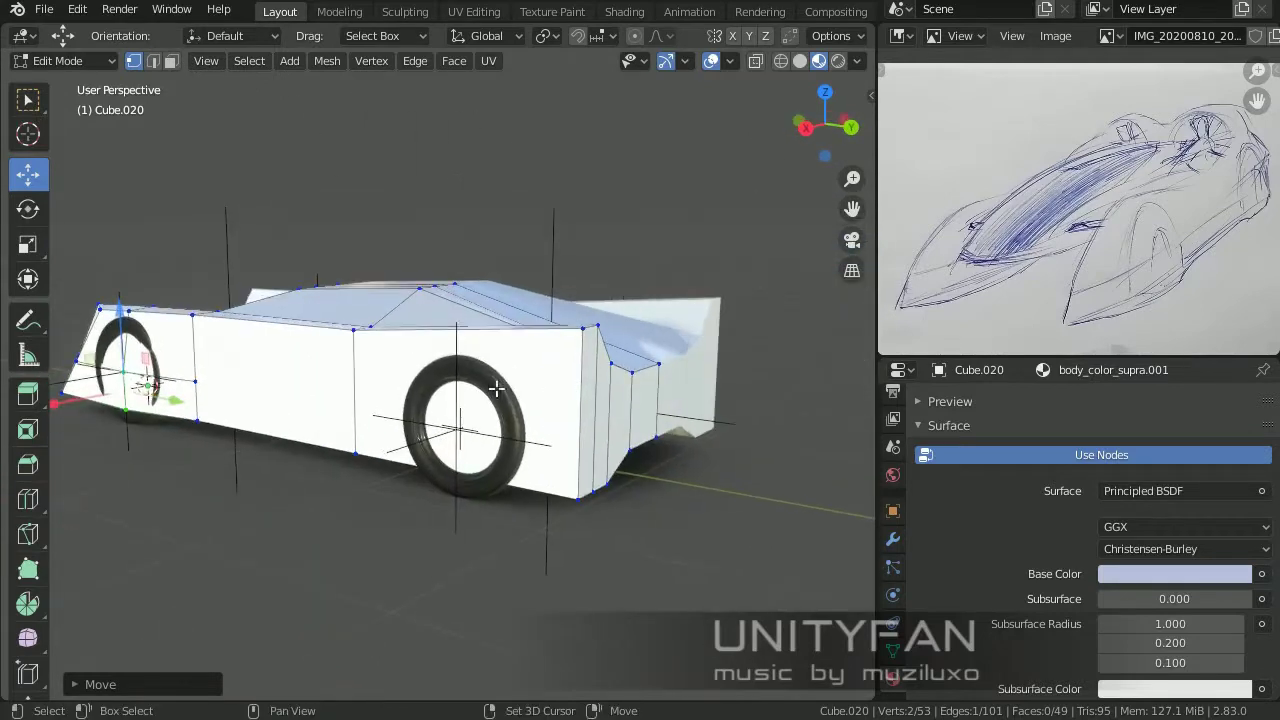
middle_click_drag(512, 452, 499, 467)
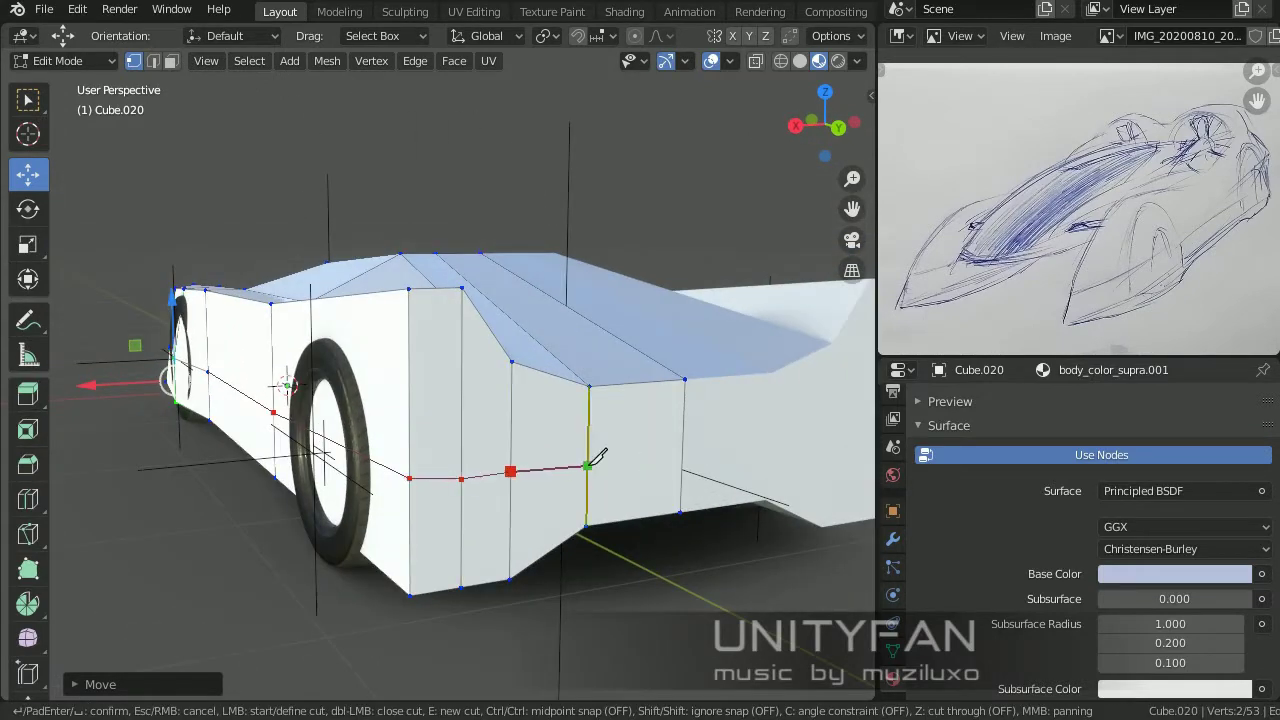
mouse_move(638, 478)
middle_mouse_down()
mouse_move(609, 357)
mouse_move(511, 431)
middle_mouse_up()
left_click(620, 324)
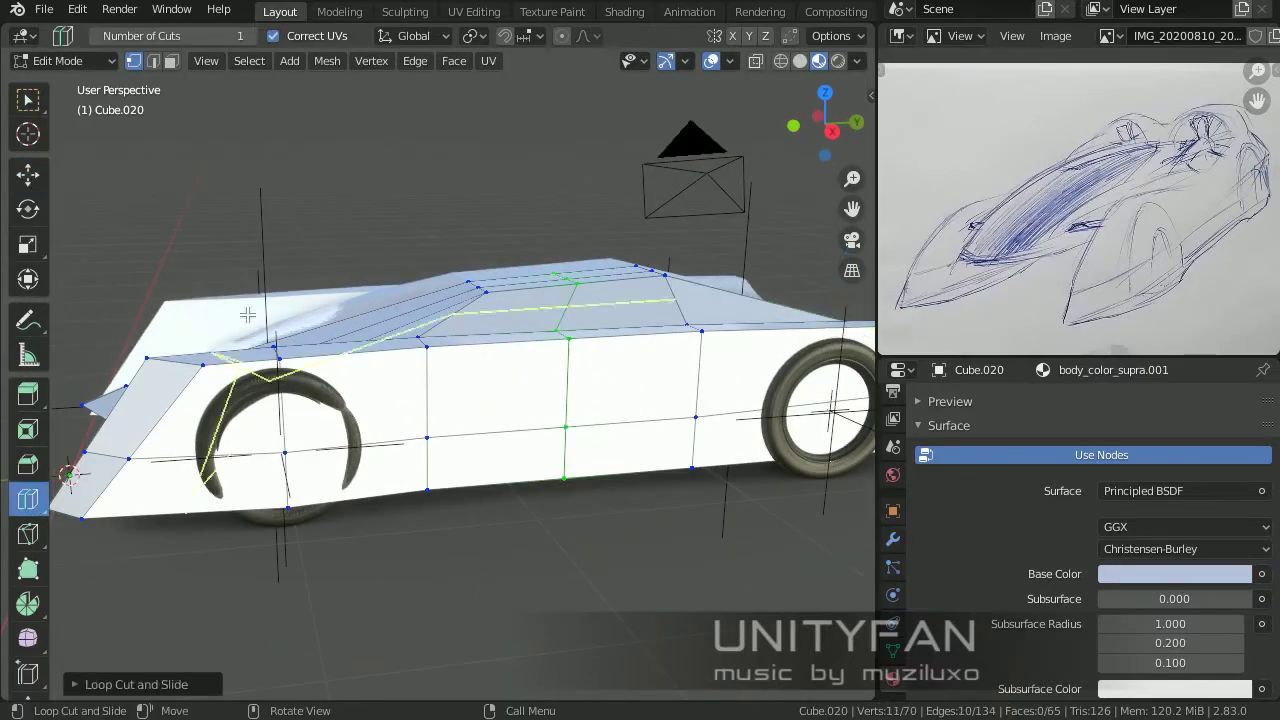
Step: Nudge individual side vertices into place to follow the sketch
scroll(479, 398, "up", 3)
left_click(660, 375)
scroll(675, 370, "up", 1)
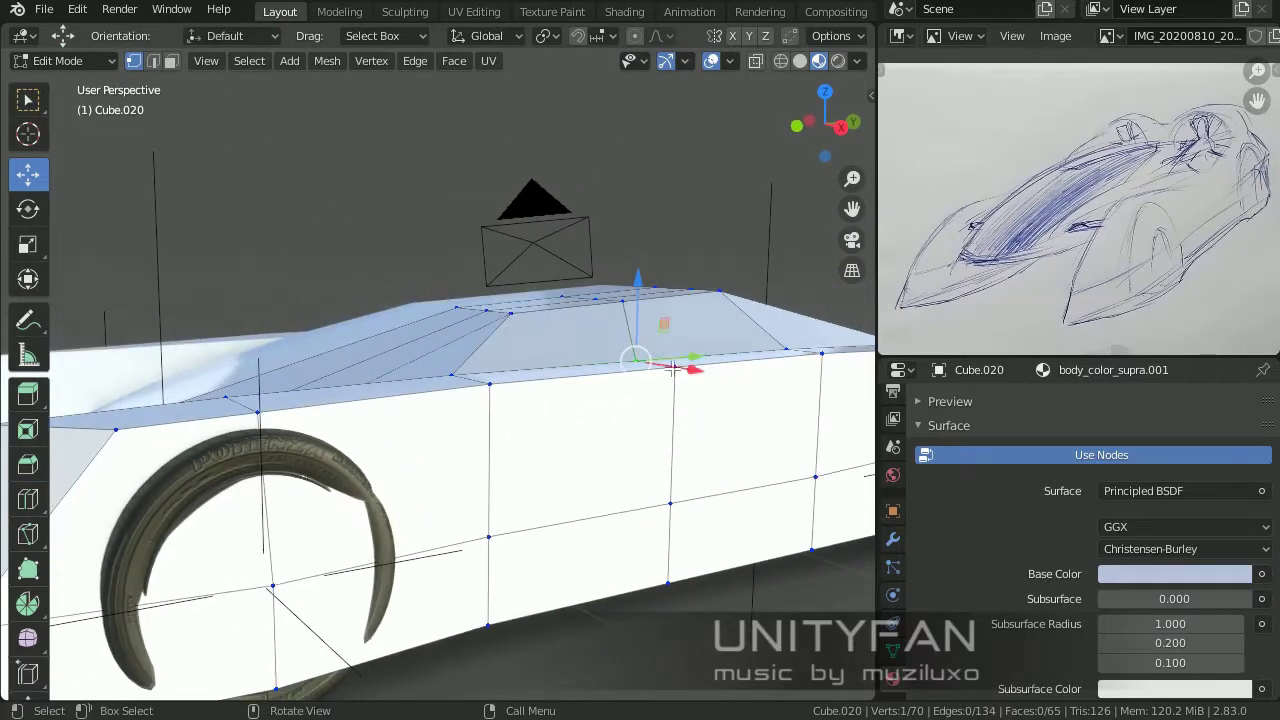
left_click(491, 355)
mouse_move(491, 355)
middle_mouse_down()
mouse_move(479, 296)
mouse_move(669, 463)
mouse_move(483, 444)
middle_mouse_up()
left_click(469, 279)
Step: Knife-cut new edges across the front and move the selected vertex
key("k")
middle_click_drag(443, 557, 395, 443)
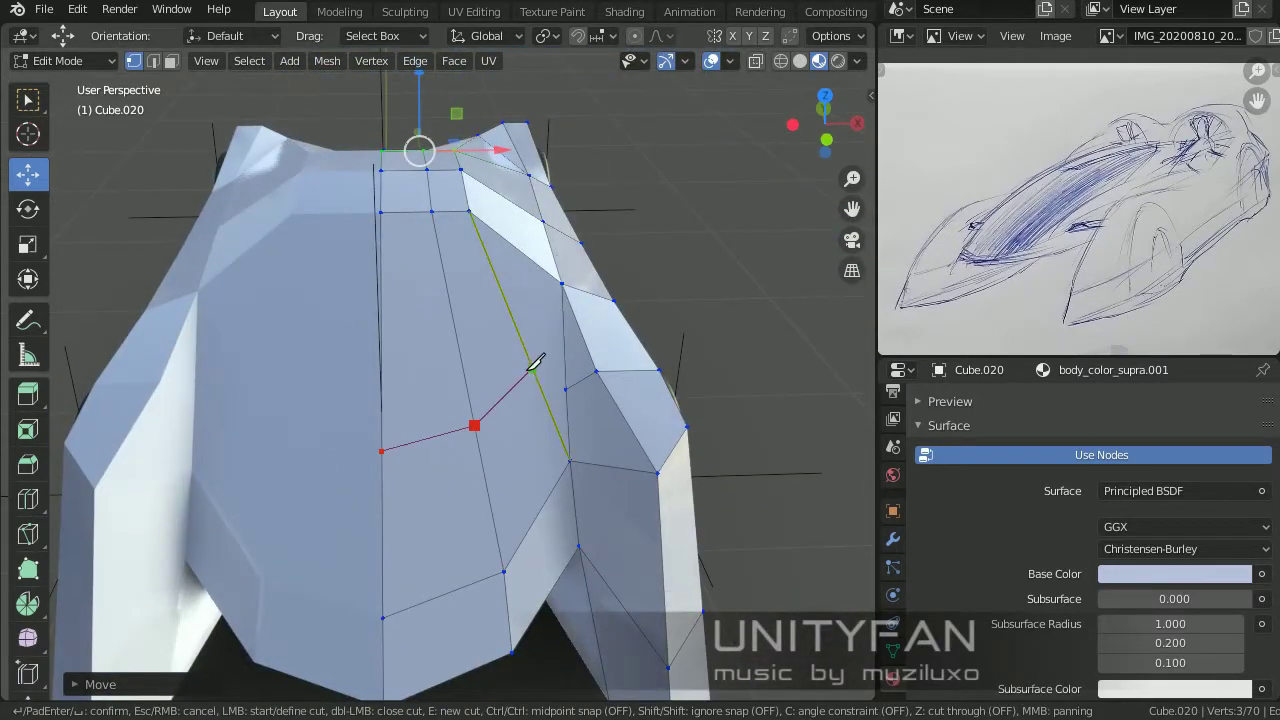
left_click_drag(562, 383, 543, 357)
mouse_move(543, 357)
middle_mouse_down()
mouse_move(564, 302)
mouse_move(441, 408)
mouse_move(443, 394)
mouse_move(380, 620)
mouse_move(517, 430)
mouse_move(586, 386)
mouse_move(540, 440)
mouse_move(336, 446)
mouse_move(585, 420)
mouse_move(403, 451)
mouse_move(428, 366)
mouse_move(436, 442)
middle_mouse_up()
Step: In side view, extrude the underside strip of faces, then scale and move it
key("KP_3")
key("3")
left_click(534, 446)
key("e")
left_click(424, 371)
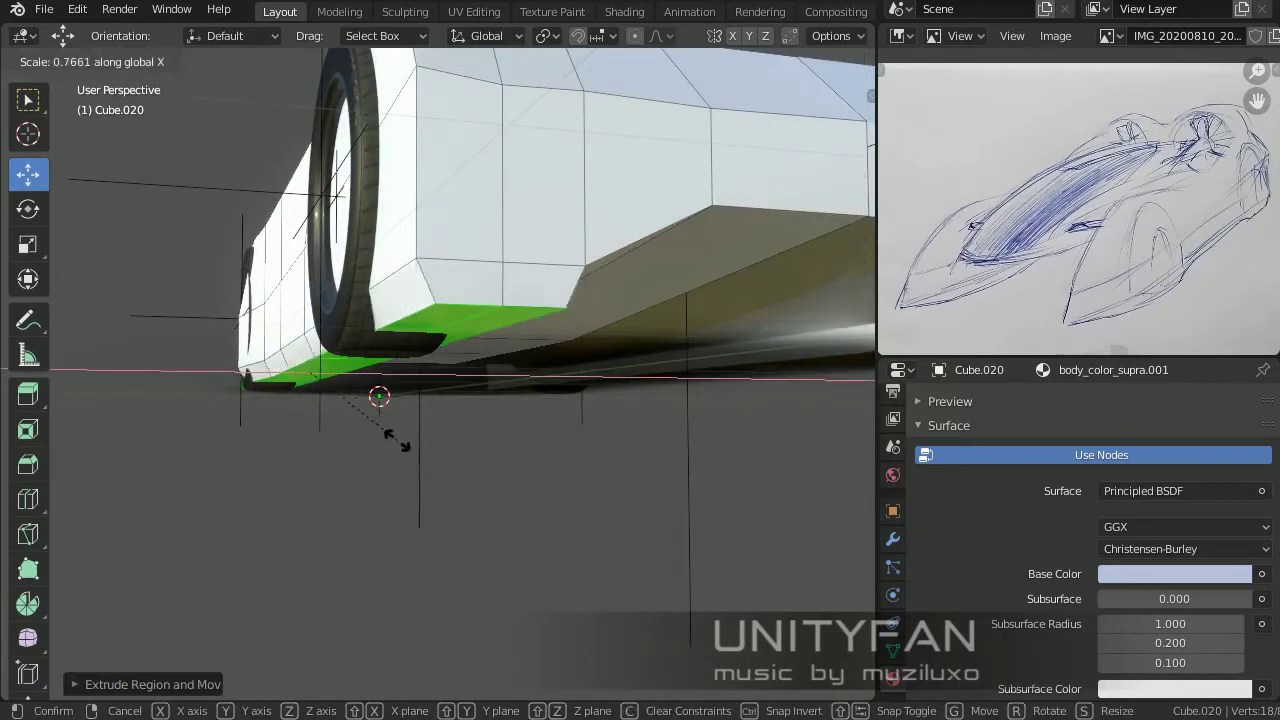
left_click(404, 444)
key("g")
left_click(277, 291)
Step: Drag an upper side vertex to slope the body's side edge
mouse_move(500, 343)
middle_mouse_down()
mouse_move(553, 406)
mouse_move(606, 380)
mouse_move(577, 391)
middle_mouse_up()
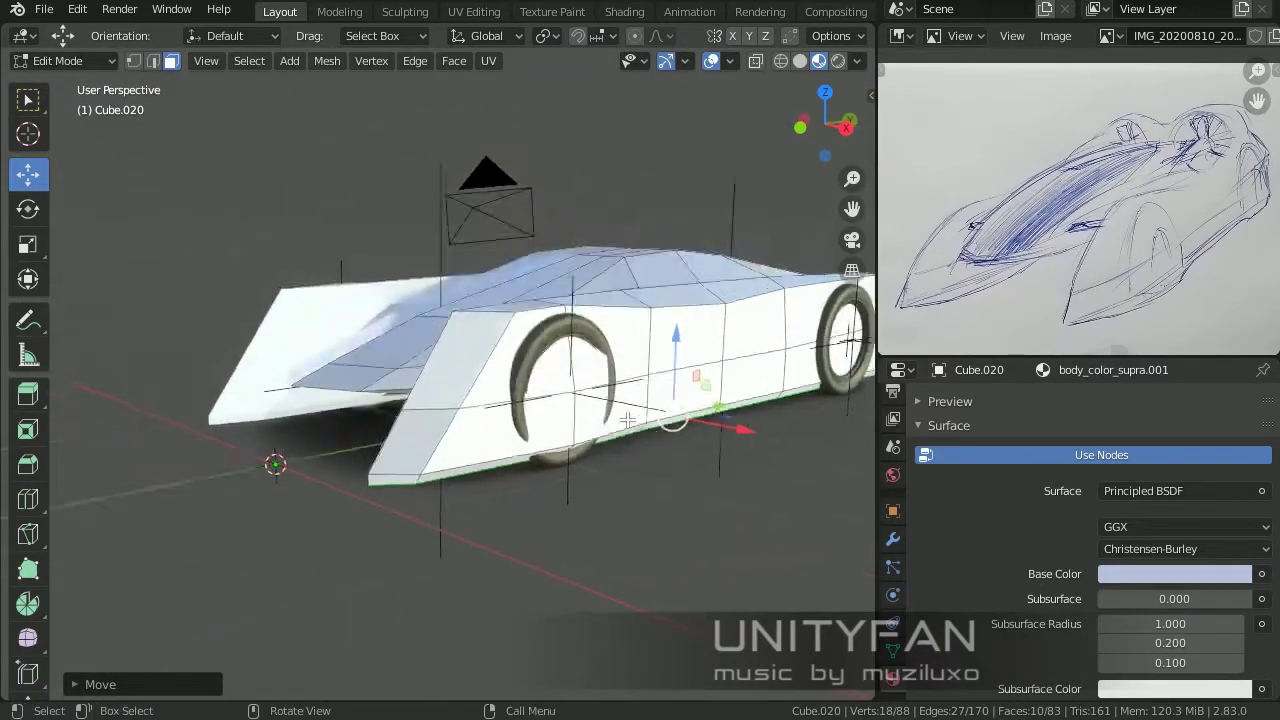
scroll(669, 397, "up", 3)
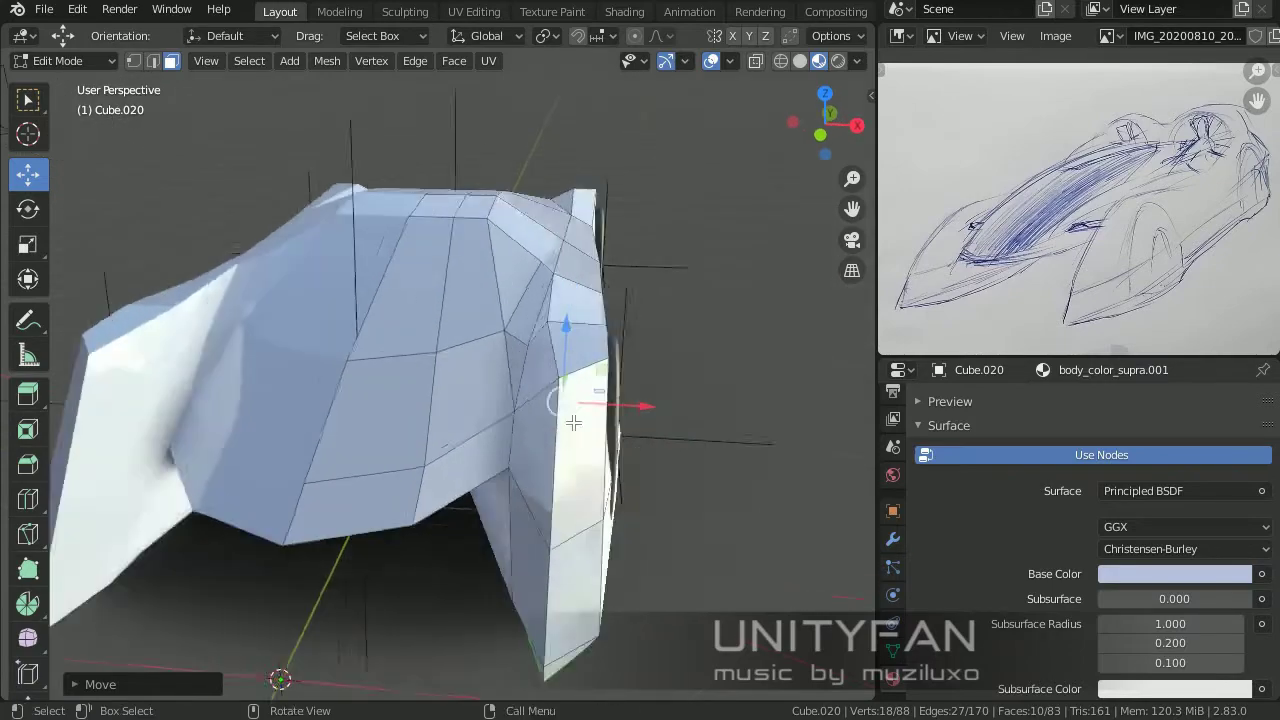
middle_click_drag(669, 397, 600, 380)
key("1")
left_click(568, 305)
middle_click_drag(568, 305, 386, 337)
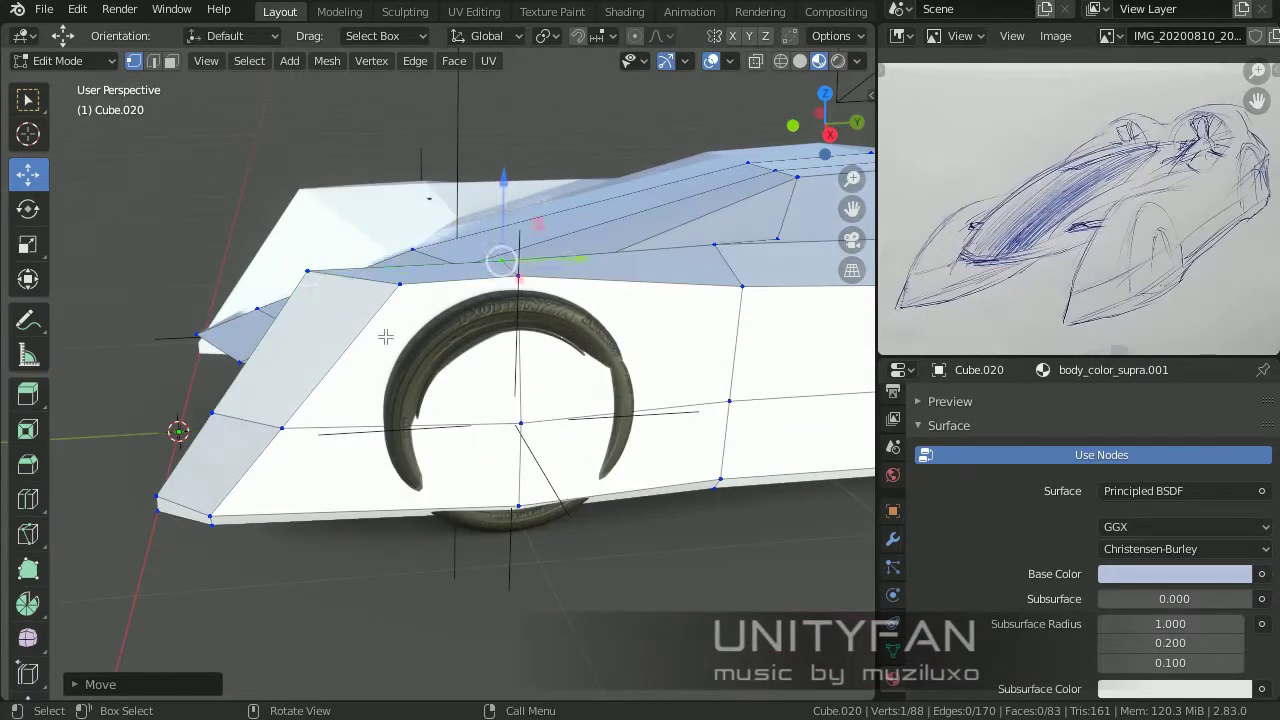
left_click(446, 278)
middle_click_drag(446, 278, 418, 213)
Step: Knife-cut new edges into the mesh and move the two selected vertices
key("k")
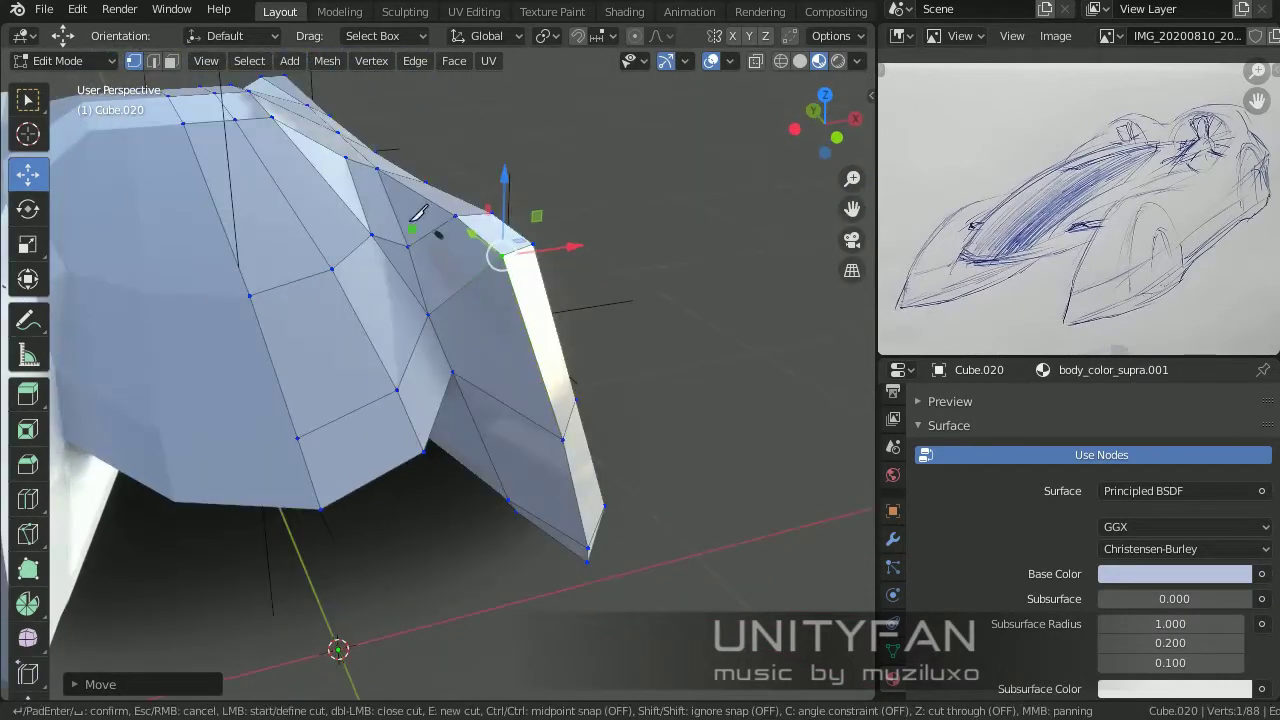
mouse_move(563, 436)
middle_mouse_down()
mouse_move(507, 244)
mouse_move(460, 300)
mouse_move(471, 430)
mouse_move(557, 481)
mouse_move(540, 470)
mouse_move(474, 480)
mouse_move(510, 510)
mouse_move(493, 336)
middle_mouse_up()
left_click(471, 470, "shift")
scroll(493, 336, "up", 3)
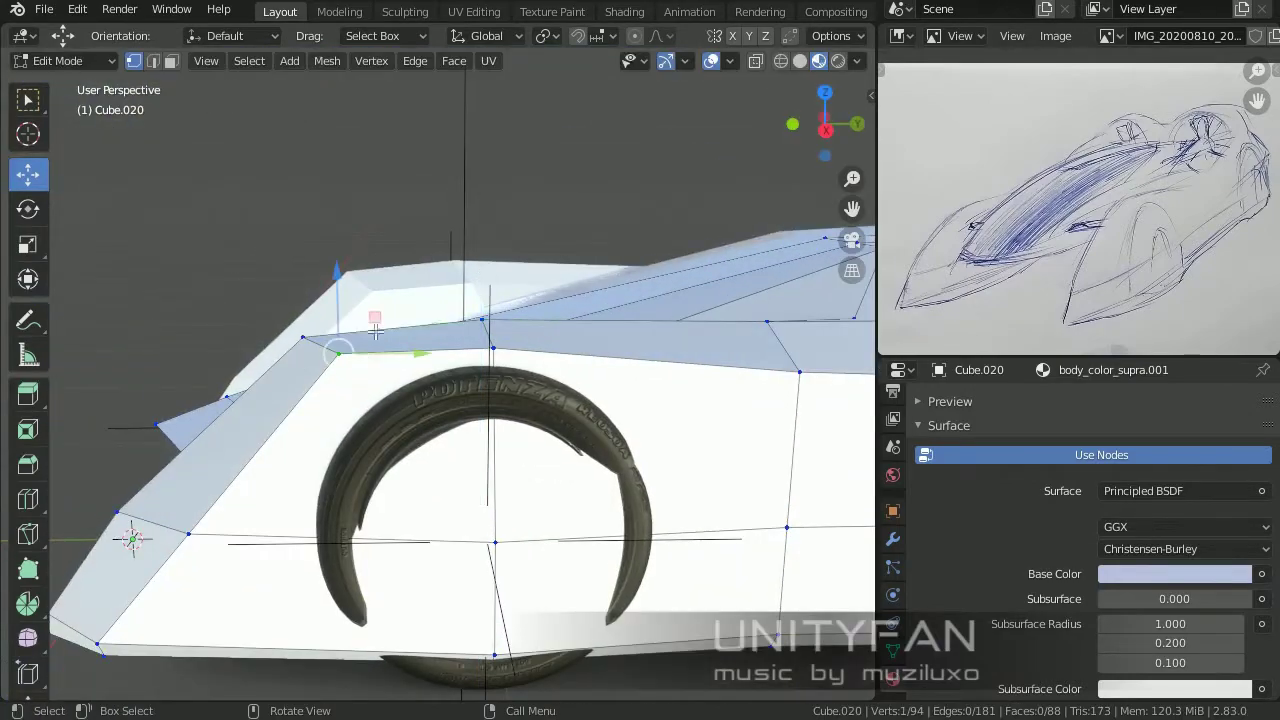
left_click_drag(375, 330, 378, 333)
scroll(378, 333, "down", 4)
mouse_move(378, 333)
middle_mouse_down()
mouse_move(592, 486)
mouse_move(451, 449)
mouse_move(105, 435)
middle_mouse_up()
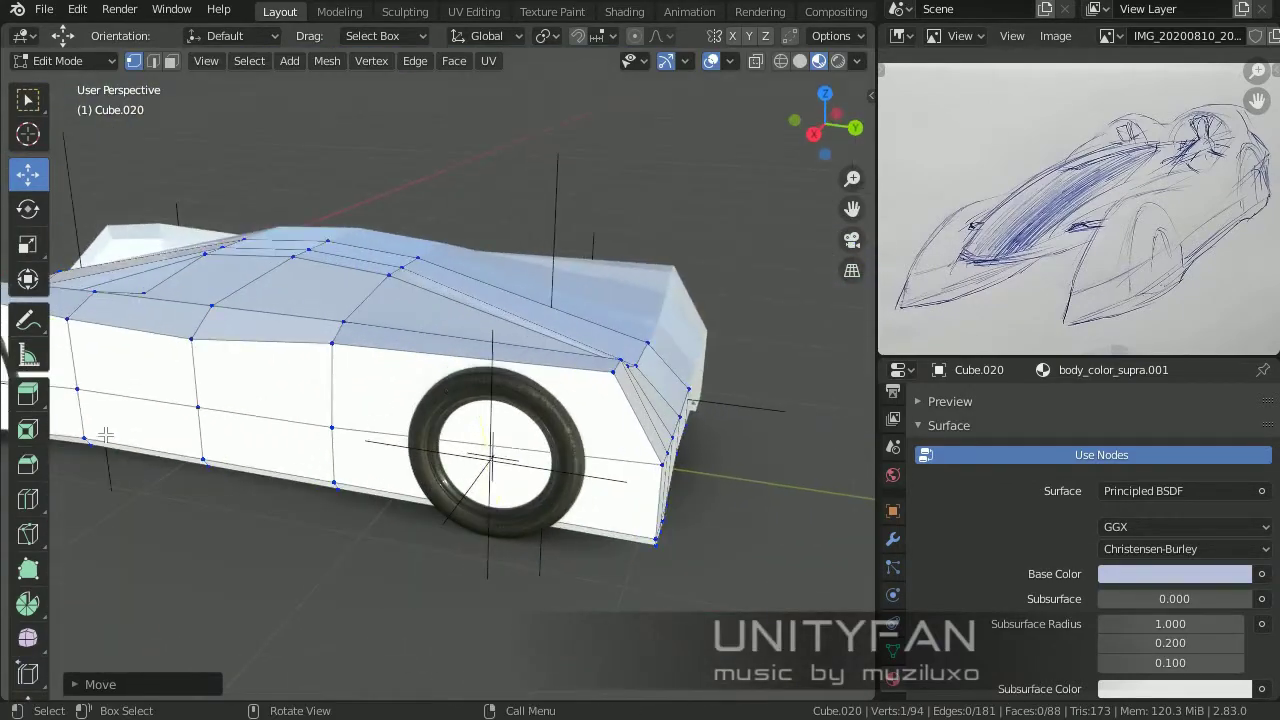
Step: Select two neighbouring lower-edge vertices at the rear of the body
middle_click_drag(560, 400, 555, 383)
mouse_move(448, 402)
middle_mouse_down()
mouse_move(486, 337)
mouse_move(620, 423)
mouse_move(540, 286)
mouse_move(370, 230)
middle_mouse_up()
scroll(486, 337, "up", 1)
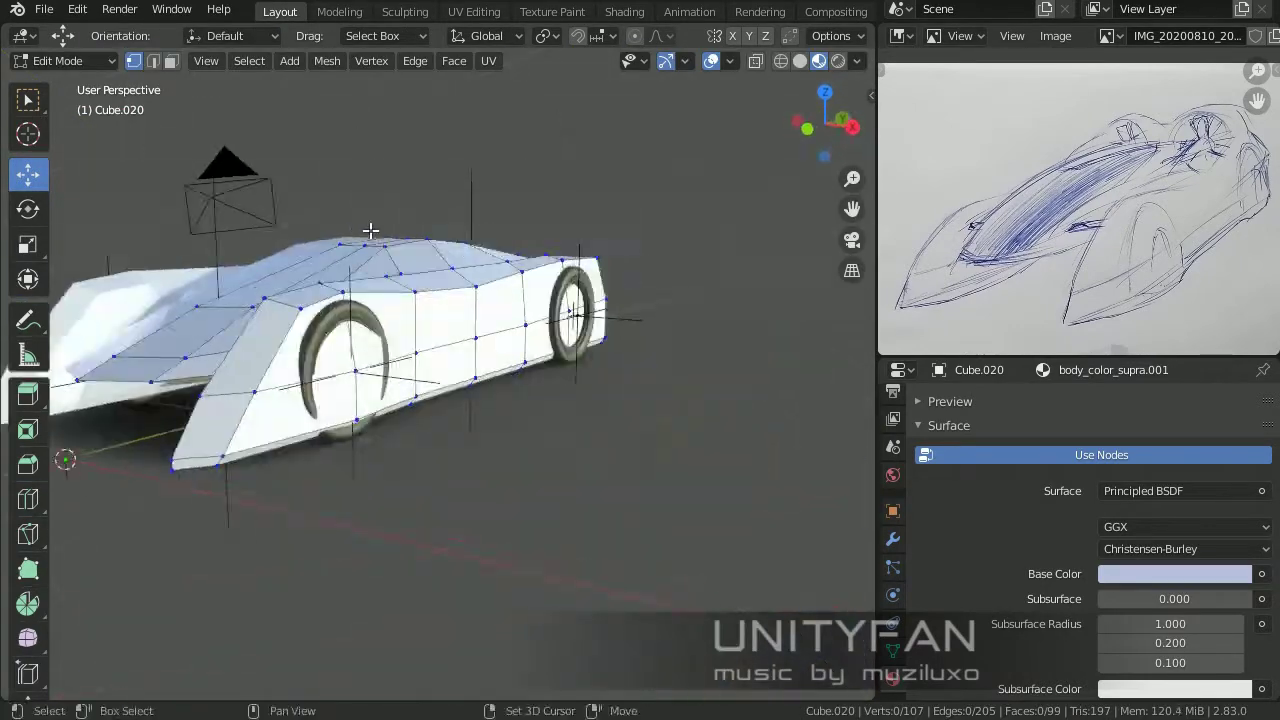
mouse_move(493, 322)
middle_mouse_down()
mouse_move(526, 349)
mouse_move(549, 337)
mouse_move(643, 371)
middle_mouse_up()
left_click(546, 331)
left_click(577, 349, "shift")
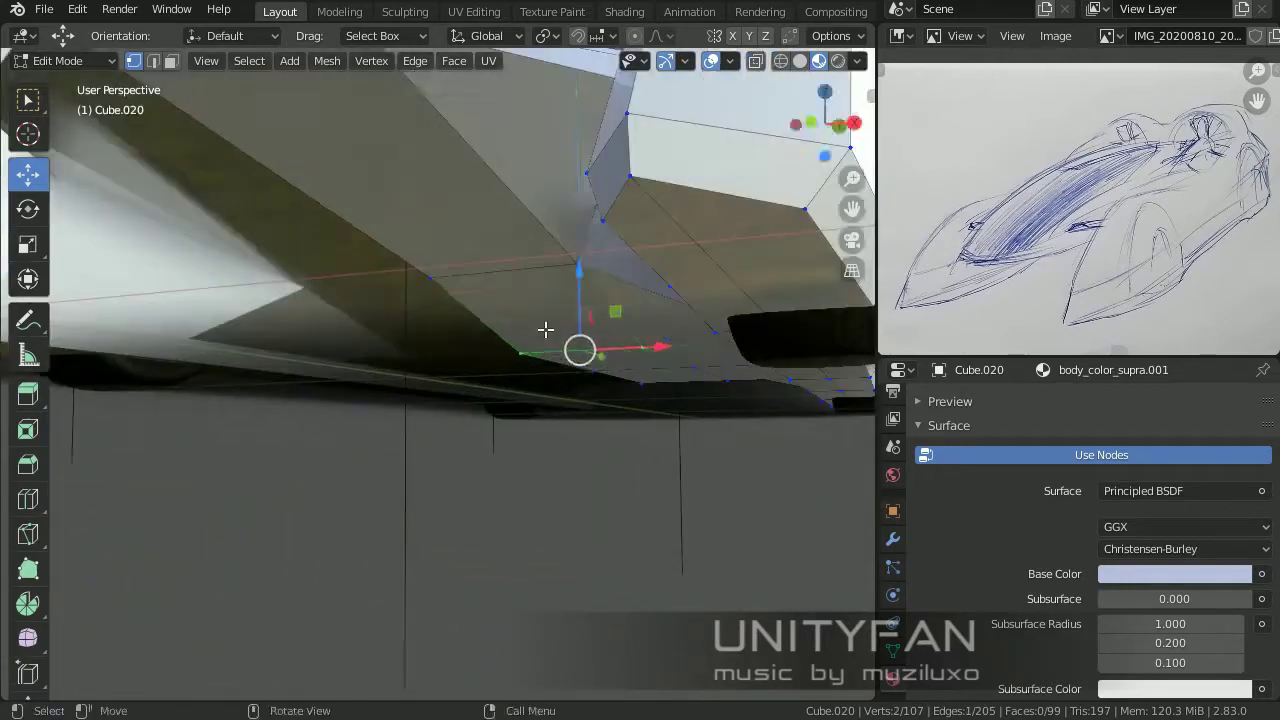
scroll(531, 371, "down", 3)
scroll(575, 345, "up", 3)
mouse_move(575, 345)
middle_mouse_down()
mouse_move(577, 371)
mouse_move(497, 400)
mouse_move(486, 371)
middle_mouse_up()
Step: Knife-cut the underside and move the selected vertices
key("k")
left_click_drag(486, 371, 491, 414)
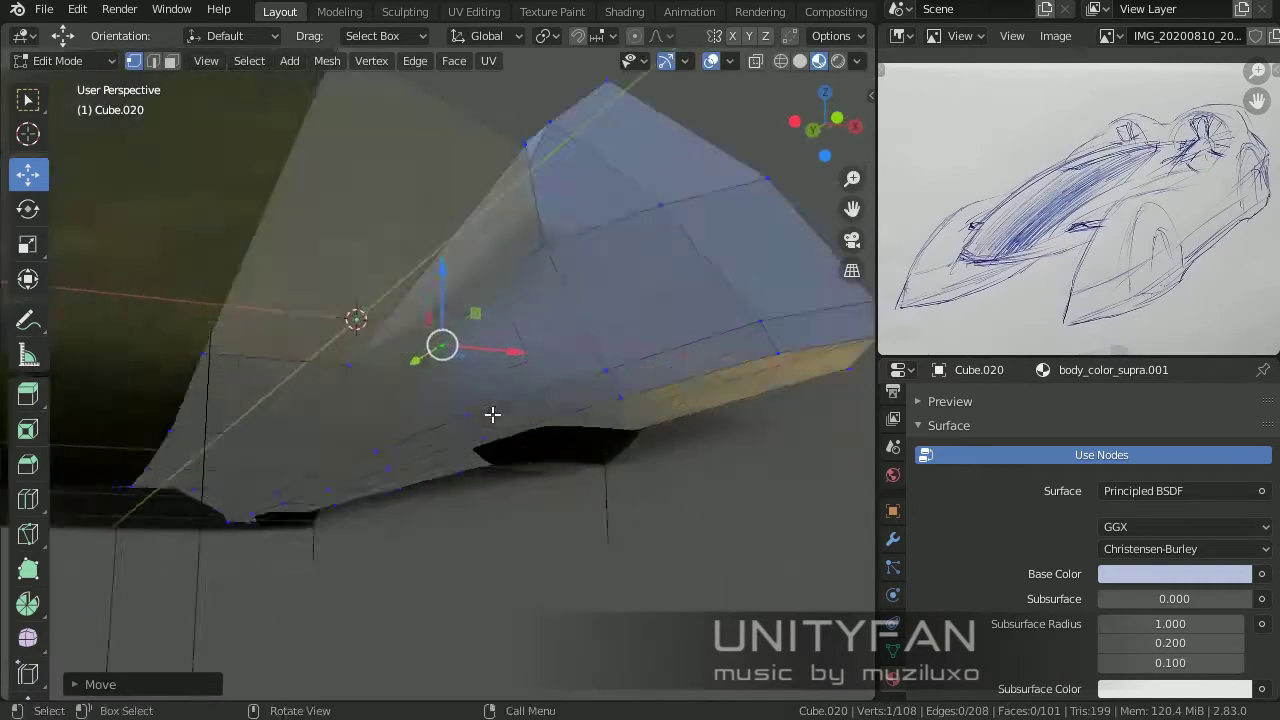
mouse_move(491, 414)
middle_mouse_down()
mouse_move(320, 491)
mouse_move(501, 389)
mouse_move(477, 471)
middle_mouse_up()
scroll(469, 417, "down", 4)
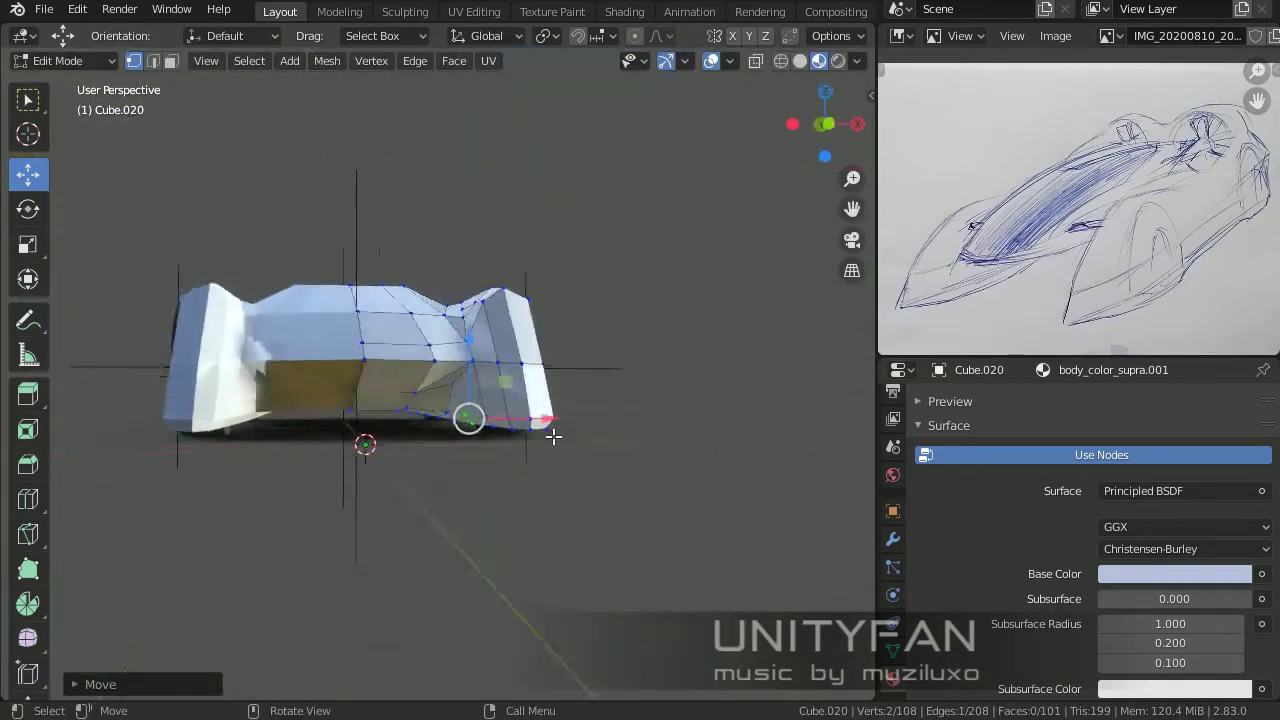
Step: Review the whole car in Object Mode, then resume mesh editing
key("Tab")
middle_click_drag(469, 417, 490, 467)
scroll(490, 467, "up", 4)
key("Tab")
middle_click_drag(586, 423, 549, 302)
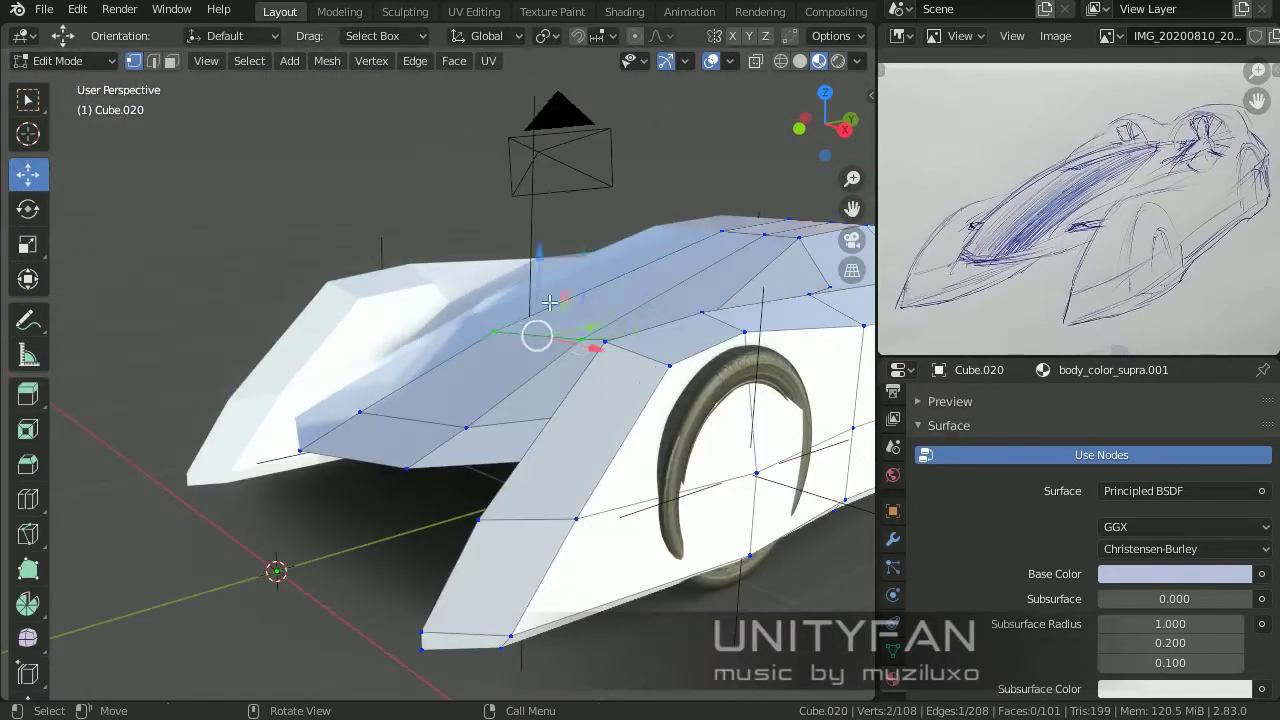
mouse_move(385, 418)
middle_mouse_down()
mouse_move(581, 471)
mouse_move(580, 436)
mouse_move(612, 468)
mouse_move(585, 493)
middle_mouse_up()
key("Tab")
key("Tab")
scroll(580, 436, "up", 3)
Step: In edge select mode, move the front edge and pick a vertex at the car front
key("3")
key("2")
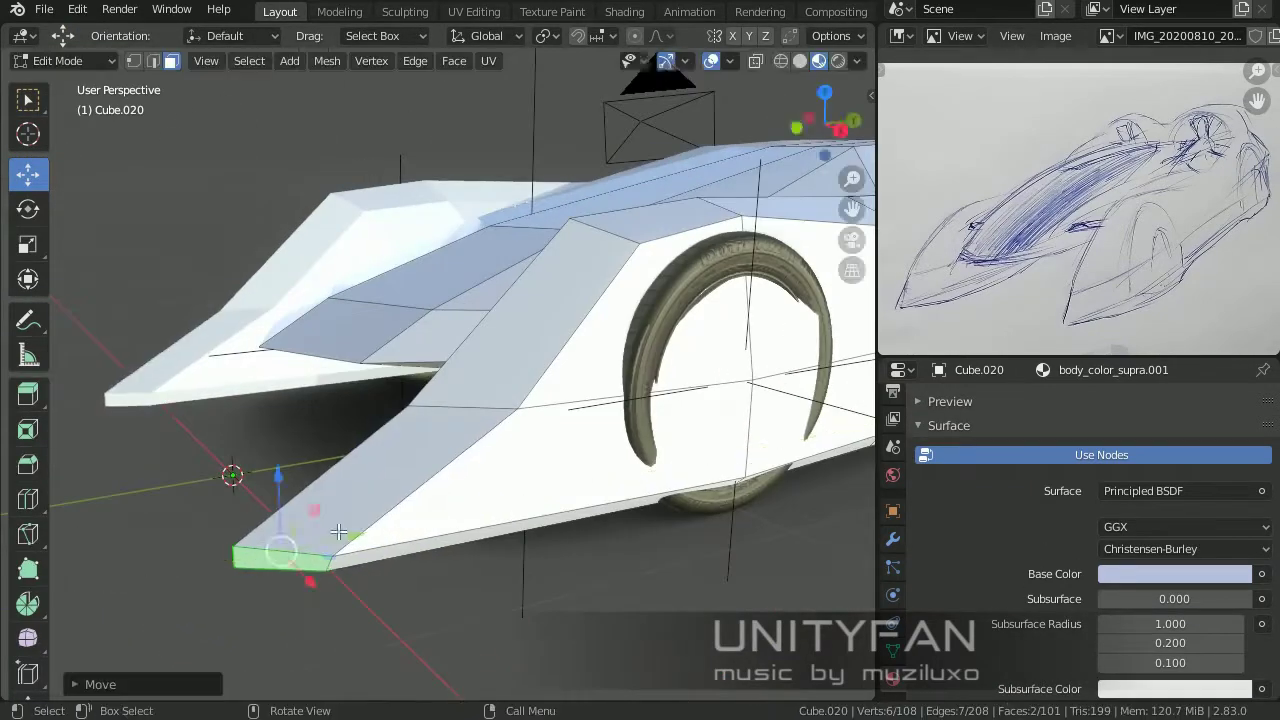
middle_click_drag(430, 527, 479, 413)
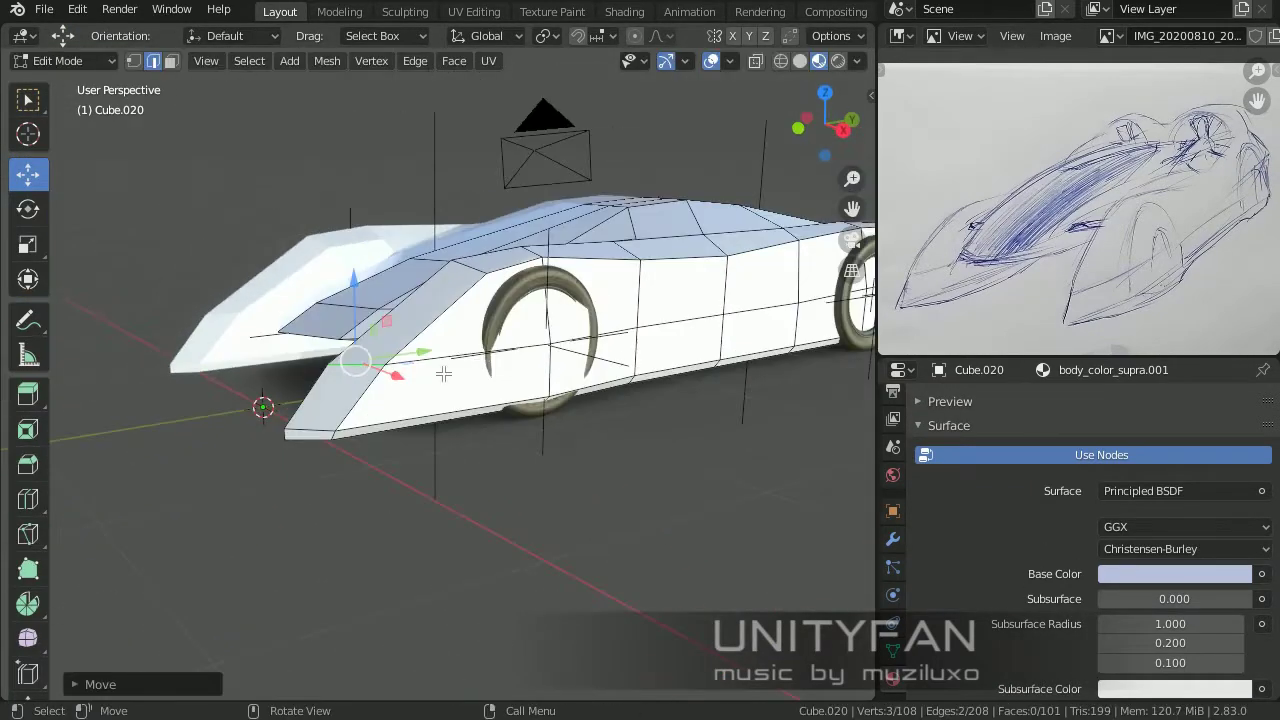
middle_click_drag(527, 355, 623, 291)
left_click(135, 62)
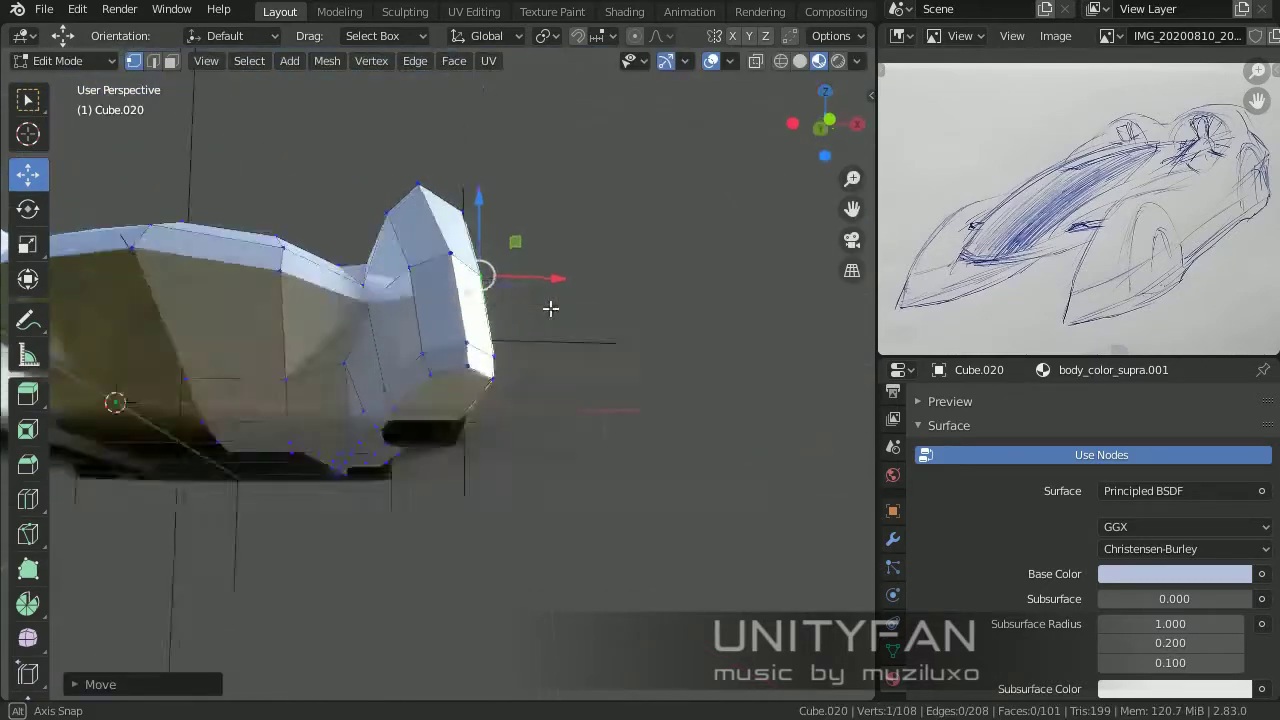
mouse_move(505, 374)
middle_mouse_down()
mouse_move(457, 228)
mouse_move(384, 375)
middle_mouse_up()
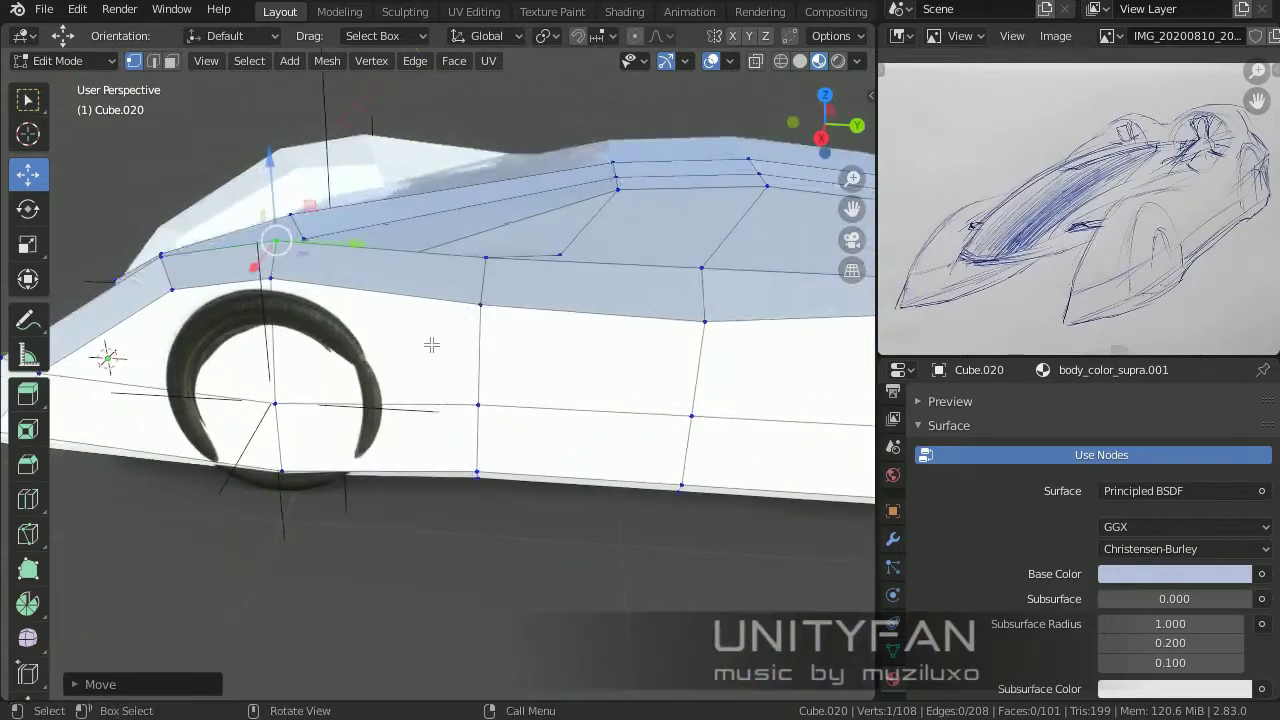
middle_click_drag(385, 310, 480, 316)
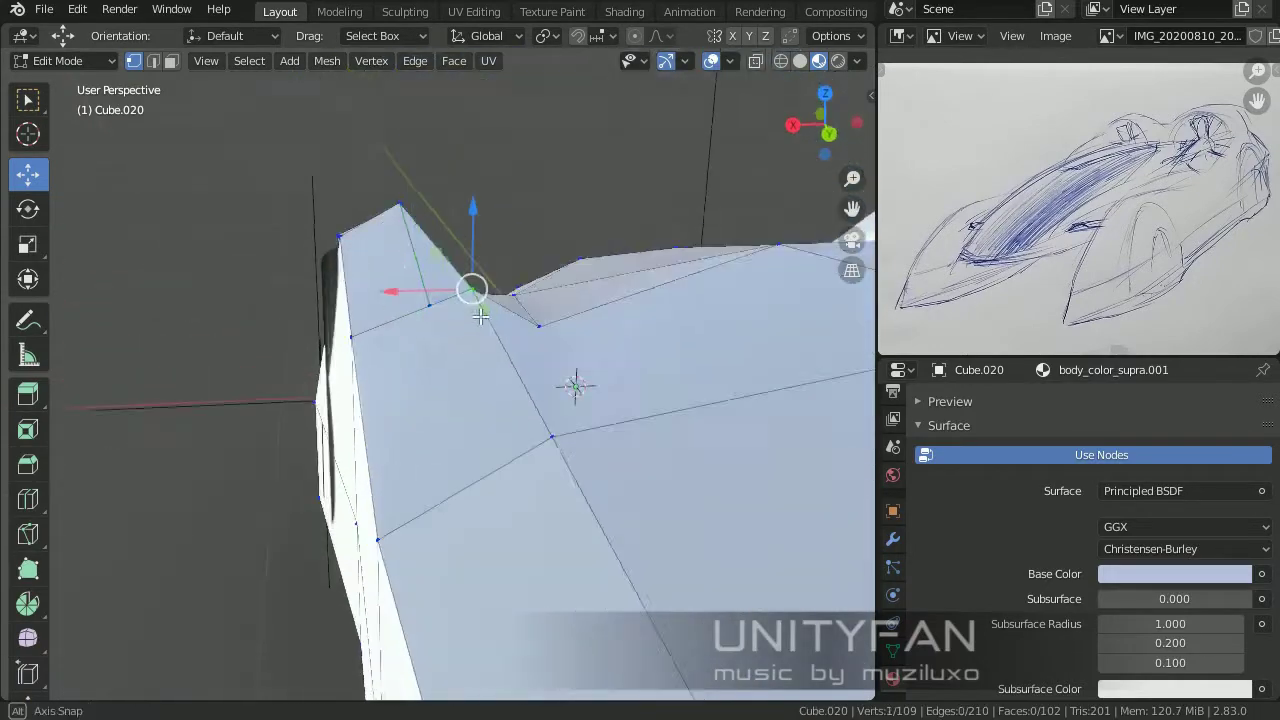
mouse_move(422, 275)
middle_mouse_down()
mouse_move(803, 366)
mouse_move(400, 343)
mouse_move(437, 423)
mouse_move(447, 372)
mouse_move(414, 357)
mouse_move(486, 486)
mouse_move(600, 491)
mouse_move(533, 506)
mouse_move(458, 392)
middle_mouse_up()
Step: Slide the selected body vertices along the X axis
left_click(600, 491, "shift")
key("g")
left_click(458, 392)
middle_click_drag(434, 246, 505, 275)
key("g")
key("x")
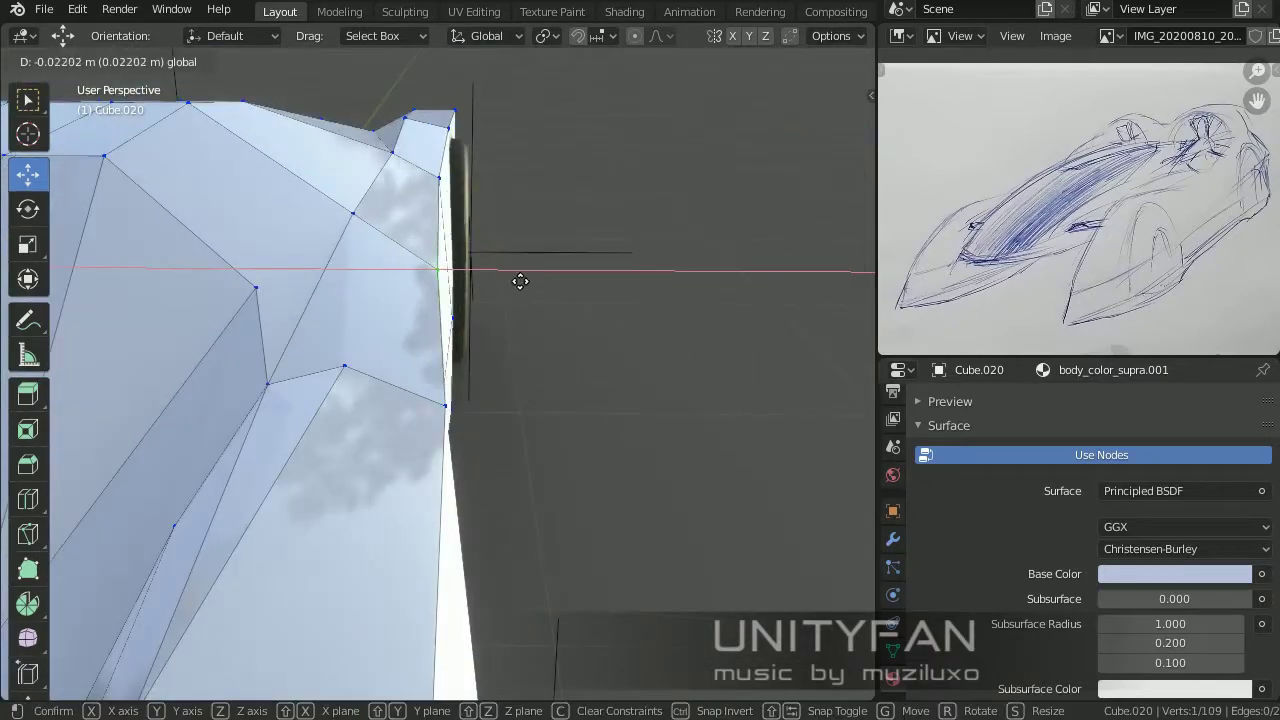
mouse_move(500, 421)
middle_mouse_down()
mouse_move(520, 449)
mouse_move(306, 463)
mouse_move(450, 470)
mouse_move(500, 300)
middle_mouse_up()
key("g")
left_click(517, 211)
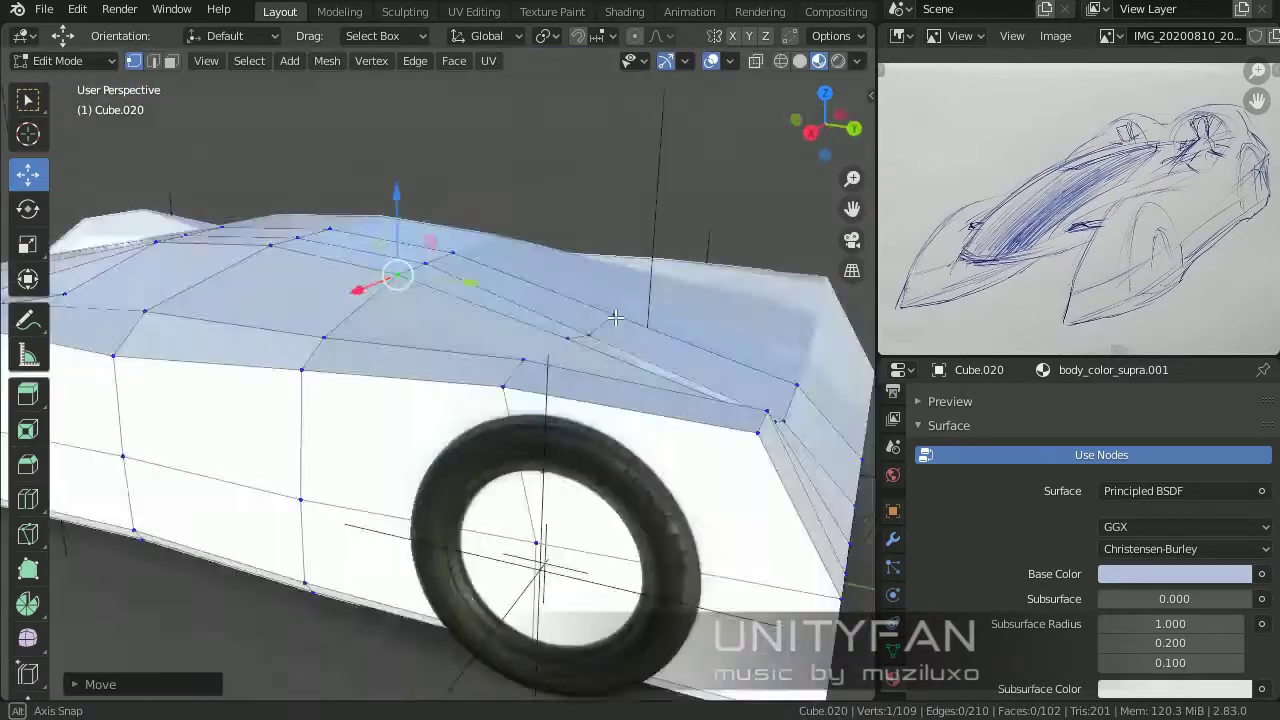
Step: Move the neighbouring hood vertices vertically along Z to shape the peaked roofline
mouse_move(517, 211)
middle_mouse_down()
mouse_move(587, 333)
mouse_move(560, 300)
mouse_move(450, 370)
middle_mouse_up()
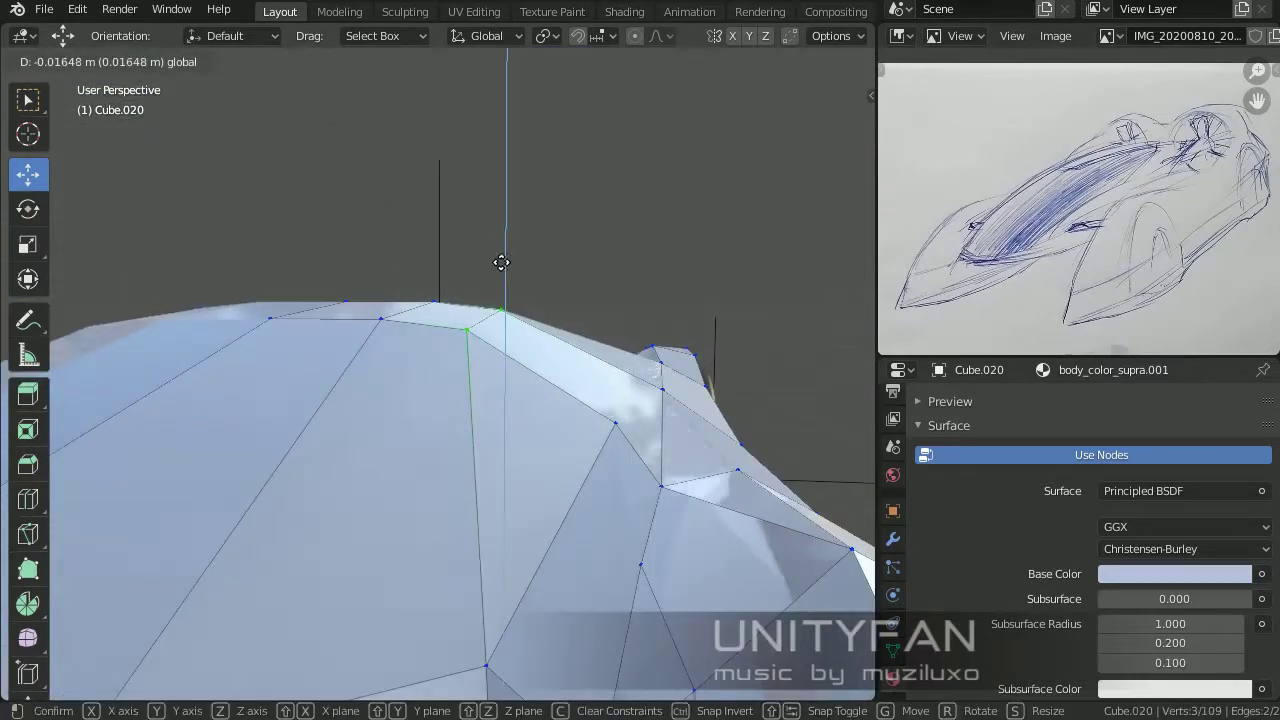
left_click(445, 377, "ctrl")
key("g")
key("z")
key("ctrl+z")
scroll(602, 427, "down", 5)
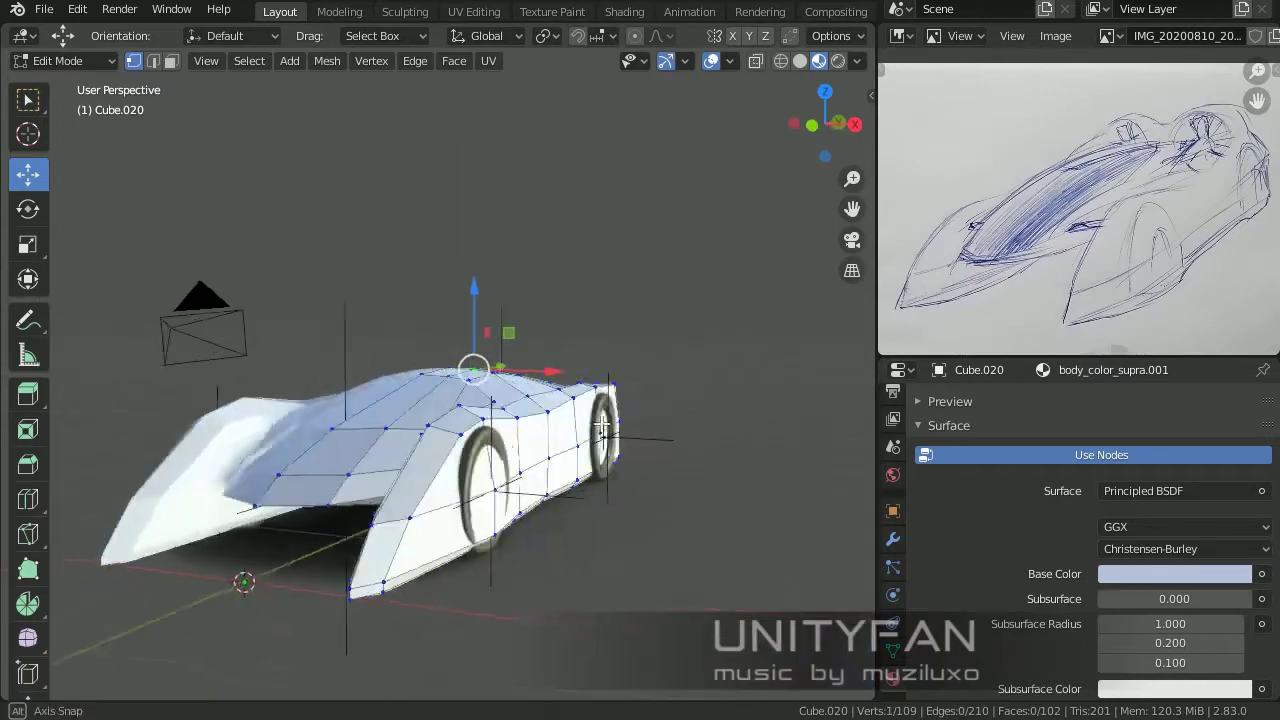
mouse_move(578, 397)
middle_mouse_down()
mouse_move(513, 392)
mouse_move(500, 420)
mouse_move(470, 430)
middle_mouse_up()
Step: In Right Ortho view, knife-cut a four-point angular arch around the wheel
key("KP_3")
scroll(471, 434, "up", 3)
key("k")
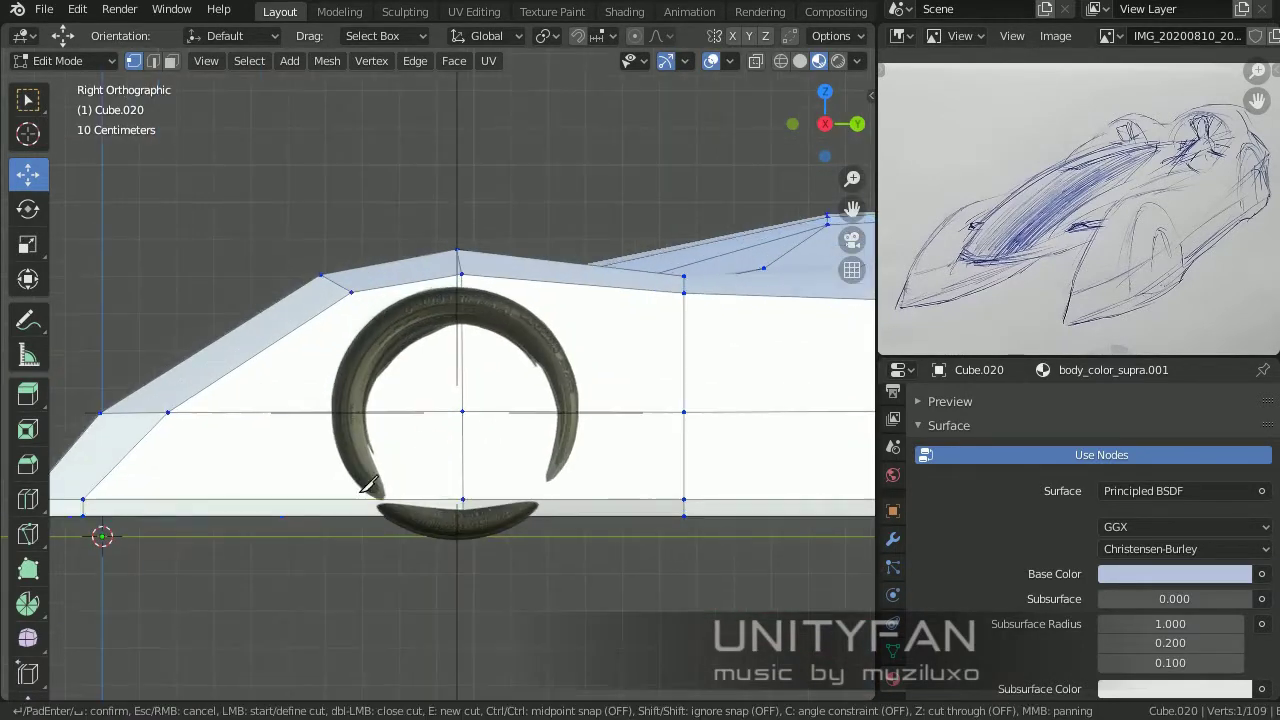
left_click(300, 412)
scroll(310, 400, "up", 1)
left_click(309, 376)
left_click(438, 332)
left_click(566, 373)
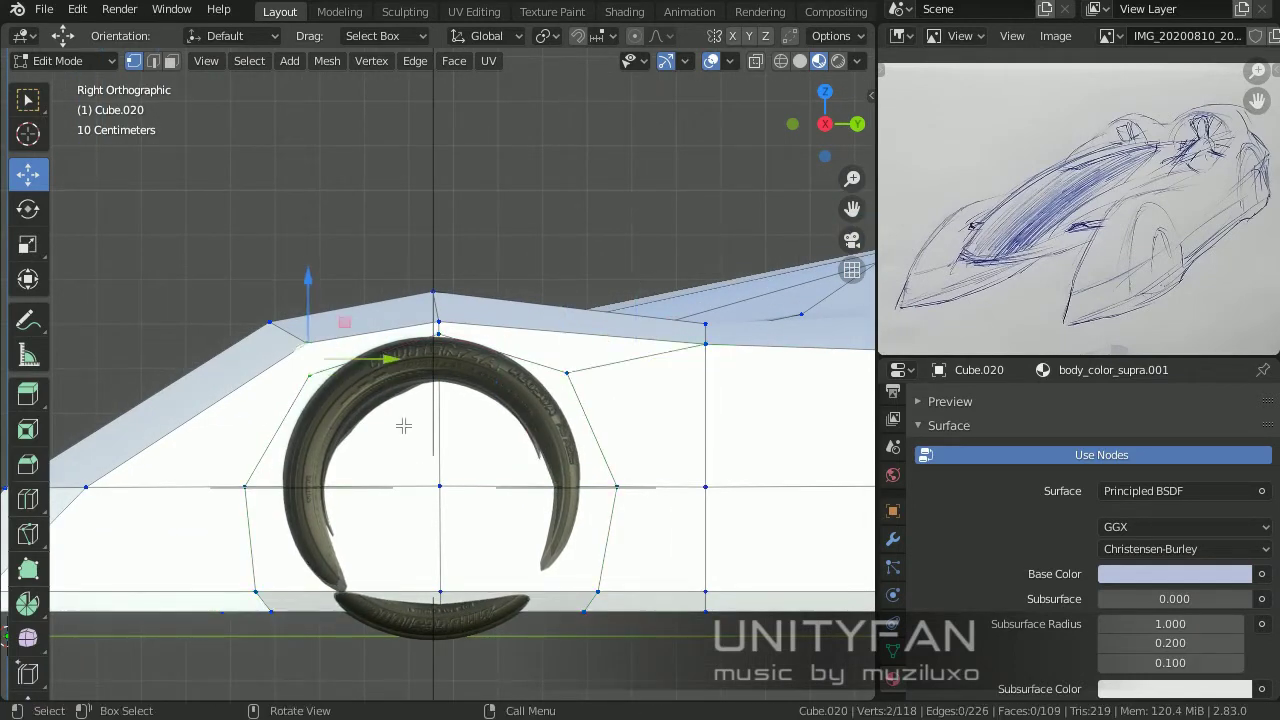
Step: Adjust side vertices near the new arch and return to Object Mode
middle_click_drag(352, 347, 566, 311)
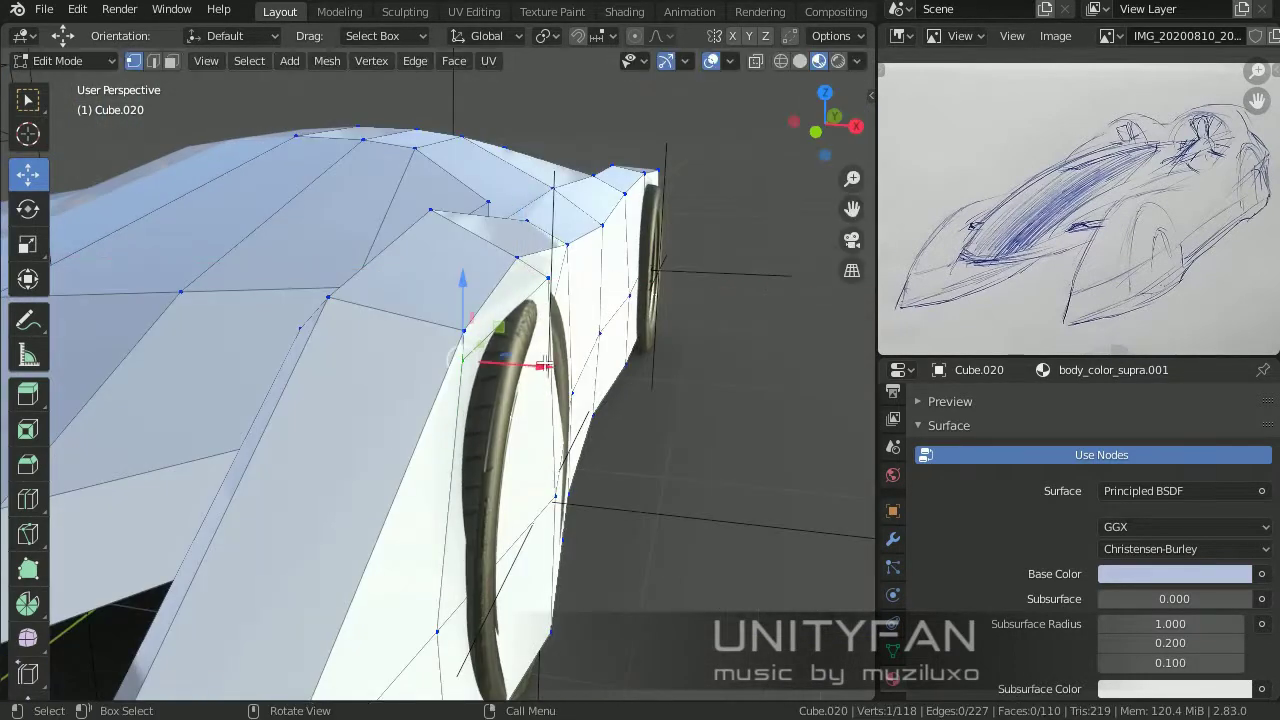
mouse_move(543, 365)
middle_mouse_down()
mouse_move(451, 551)
mouse_move(463, 560)
mouse_move(315, 400)
middle_mouse_up()
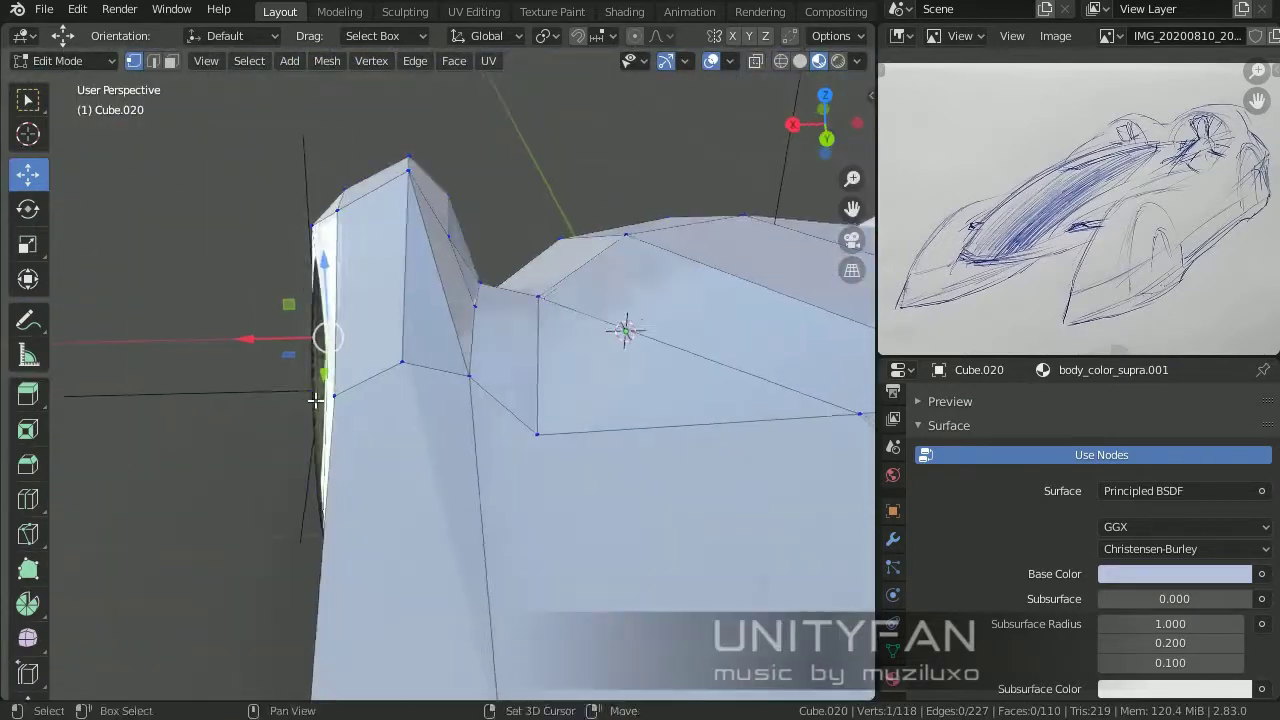
left_click_drag(315, 400, 320, 404)
middle_click_drag(320, 404, 478, 519)
mouse_move(444, 467)
middle_mouse_down()
mouse_move(414, 457)
mouse_move(509, 551)
mouse_move(668, 543)
mouse_move(480, 497)
mouse_move(686, 497)
middle_mouse_up()
key("Tab")
Step: Switch to Solid shading with the red clay MatCap and hide the ground plane
left_click(857, 62)
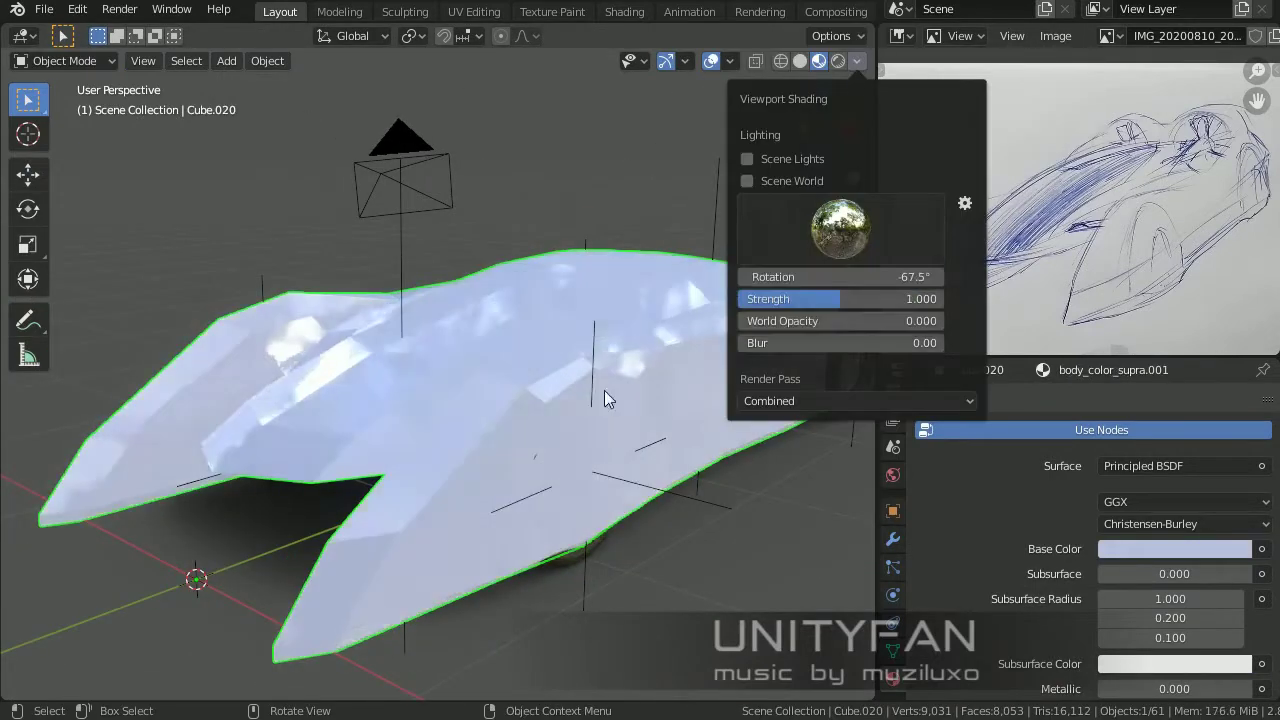
mouse_move(604, 390)
middle_mouse_down()
mouse_move(483, 465)
mouse_move(544, 358)
middle_mouse_up()
key("z")
left_click(857, 62)
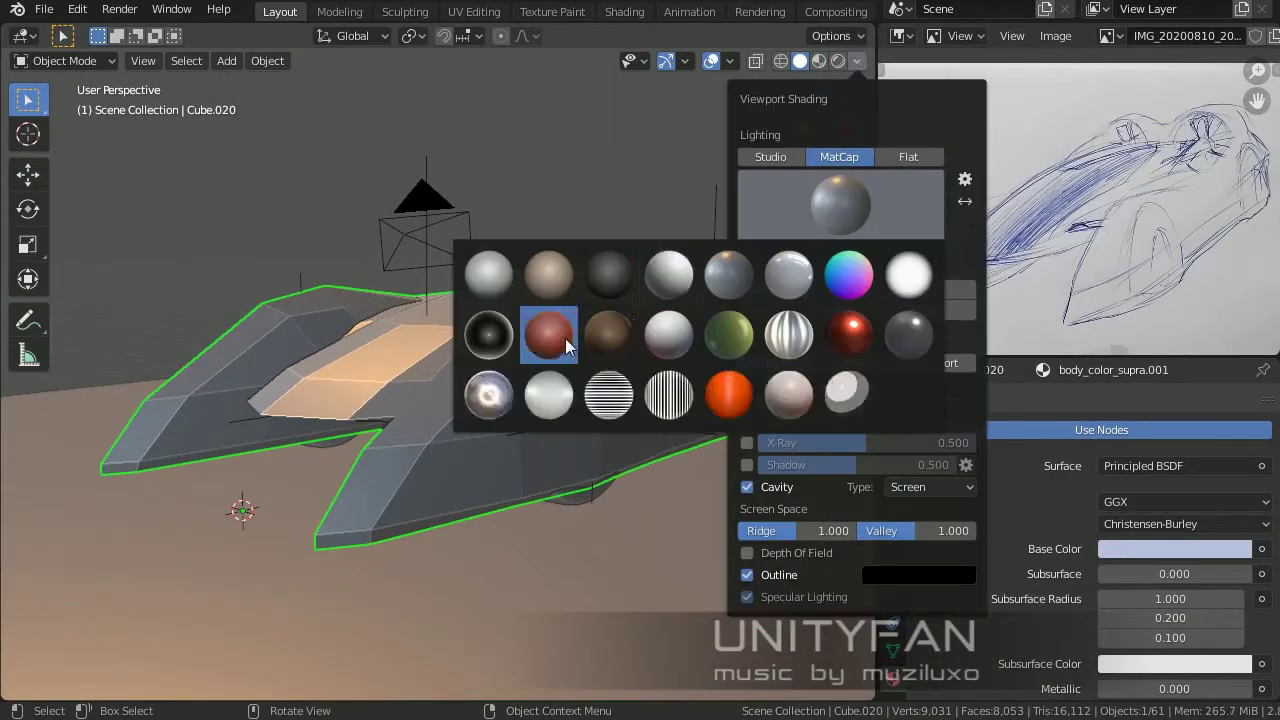
left_click(565, 338)
left_click(661, 507)
key("h")
mouse_move(661, 507)
middle_mouse_down()
mouse_move(536, 495)
mouse_move(642, 489)
mouse_move(526, 480)
mouse_move(596, 406)
middle_mouse_up()
Step: In side view, enter Edit Mode on the car body and knife-cut an angular arch around the wheel
key("KP_3")
left_click(528, 390)
key("Tab")
scroll(363, 376, "up", 5)
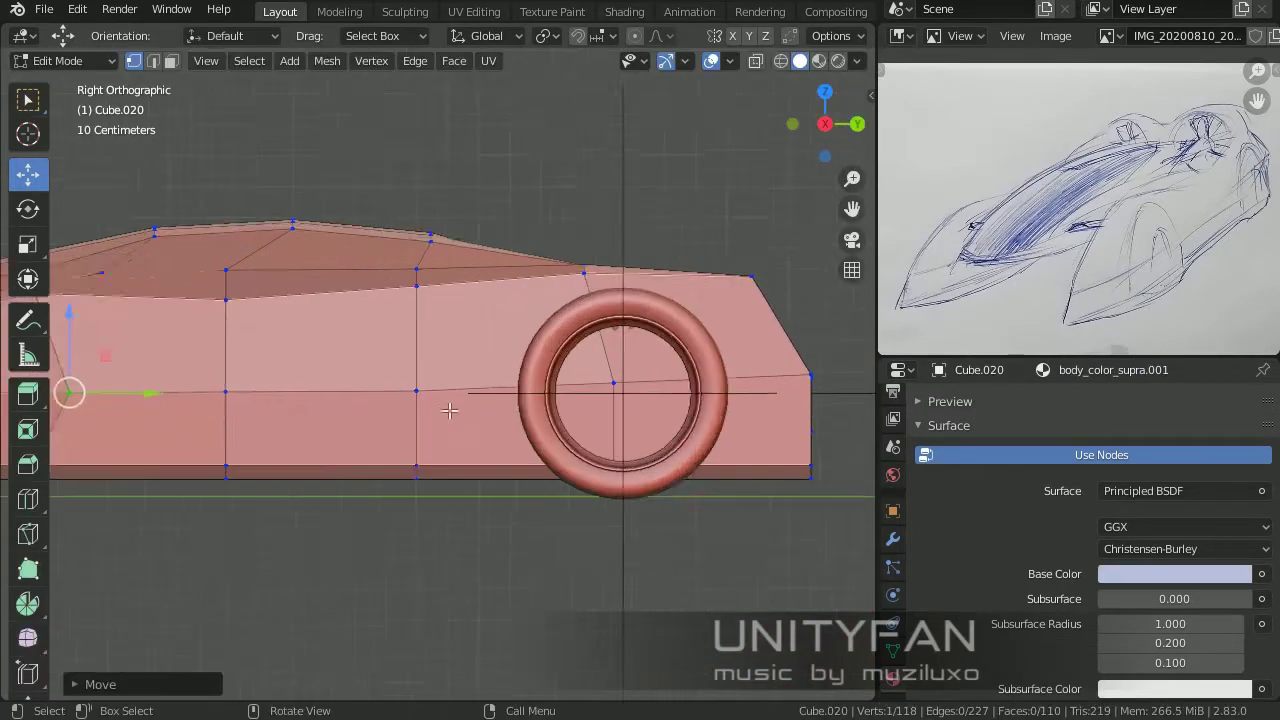
key("k")
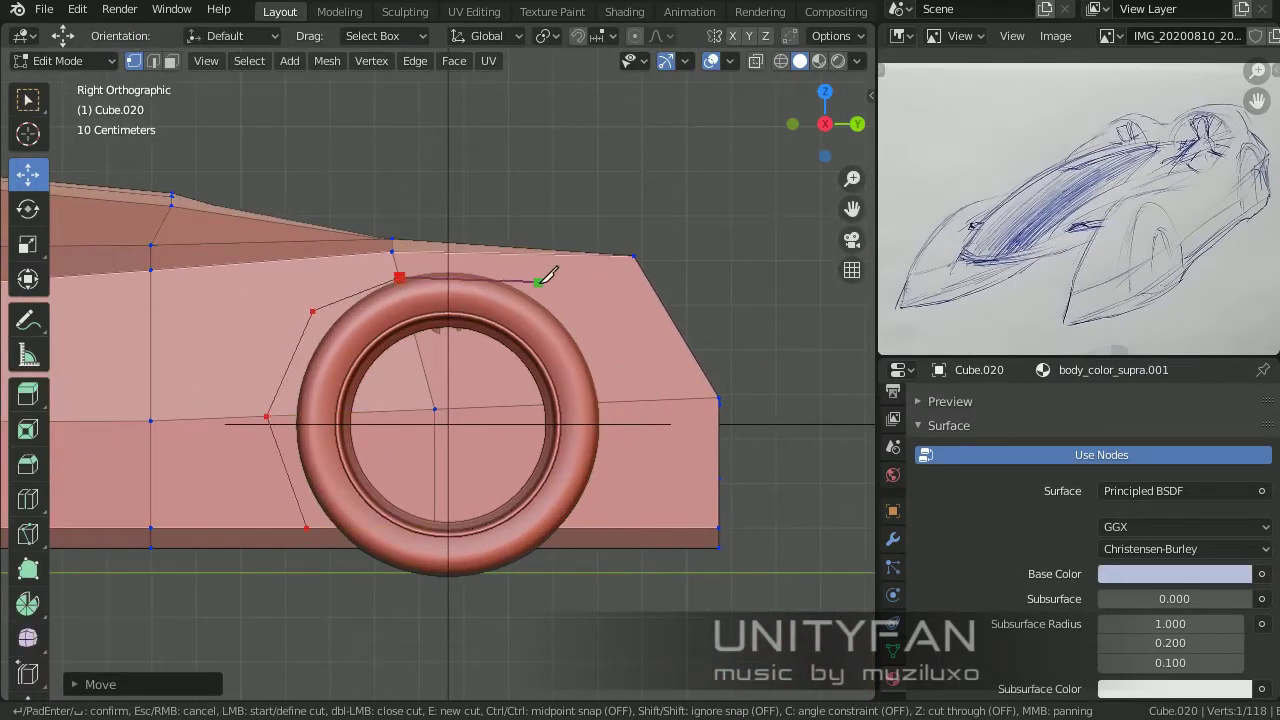
scroll(565, 549, "down", 1, "shift")
key("k")
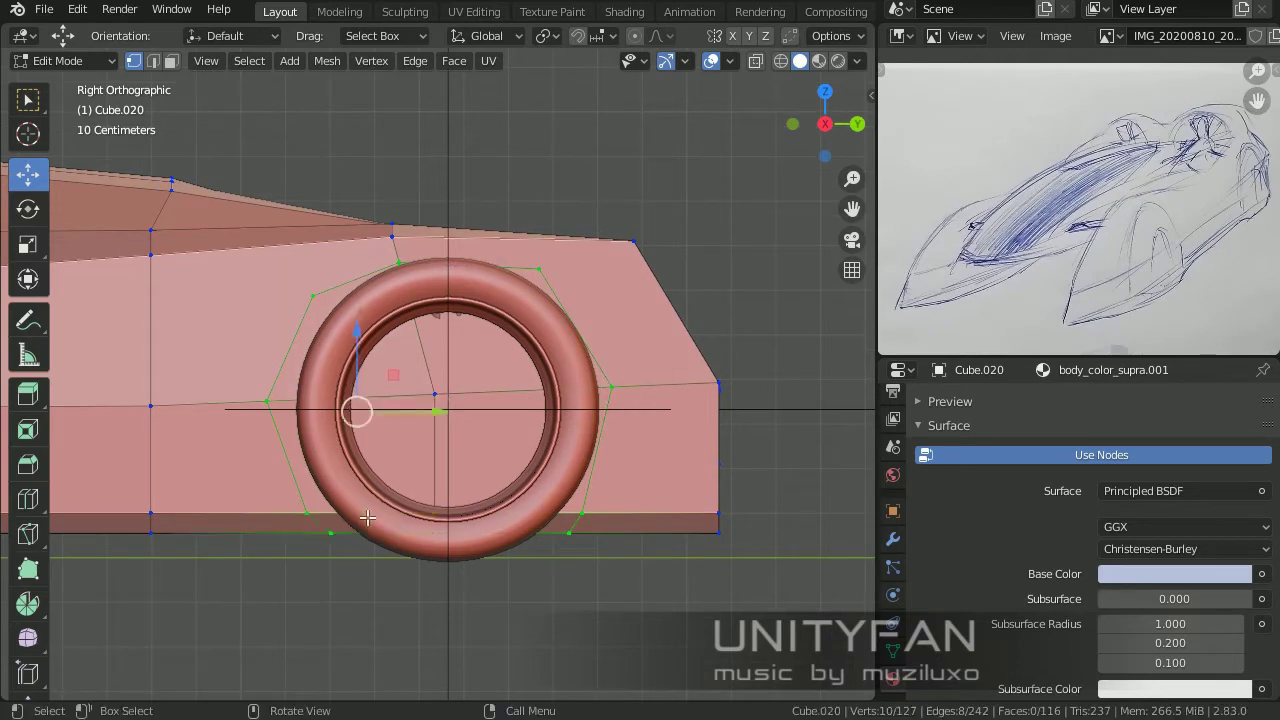
left_click(398, 262)
scroll(458, 290, "up", 2)
left_click(482, 251)
scroll(250, 375, "down", 2)
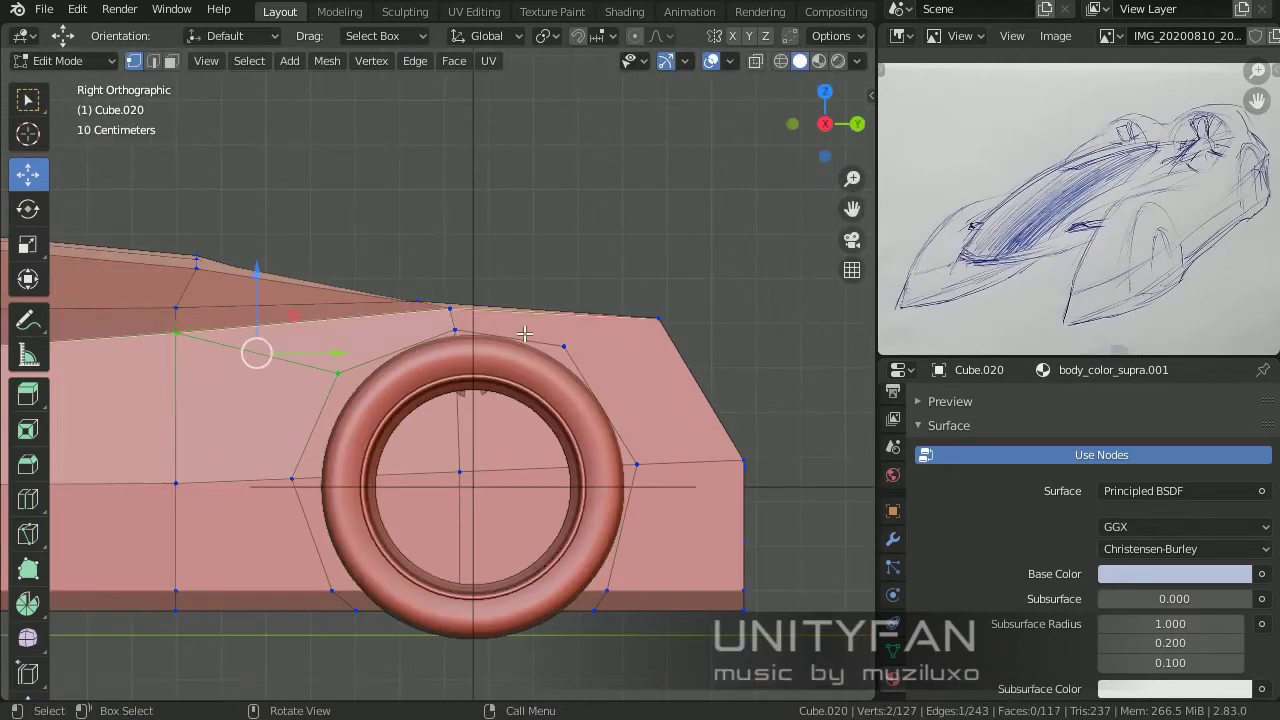
Step: Join the arch vertices and push the faces inside the arch inward into a wheel well
mouse_move(667, 383)
middle_mouse_down()
mouse_move(626, 380)
mouse_move(570, 350)
middle_mouse_up()
key("j")
key("alt+a")
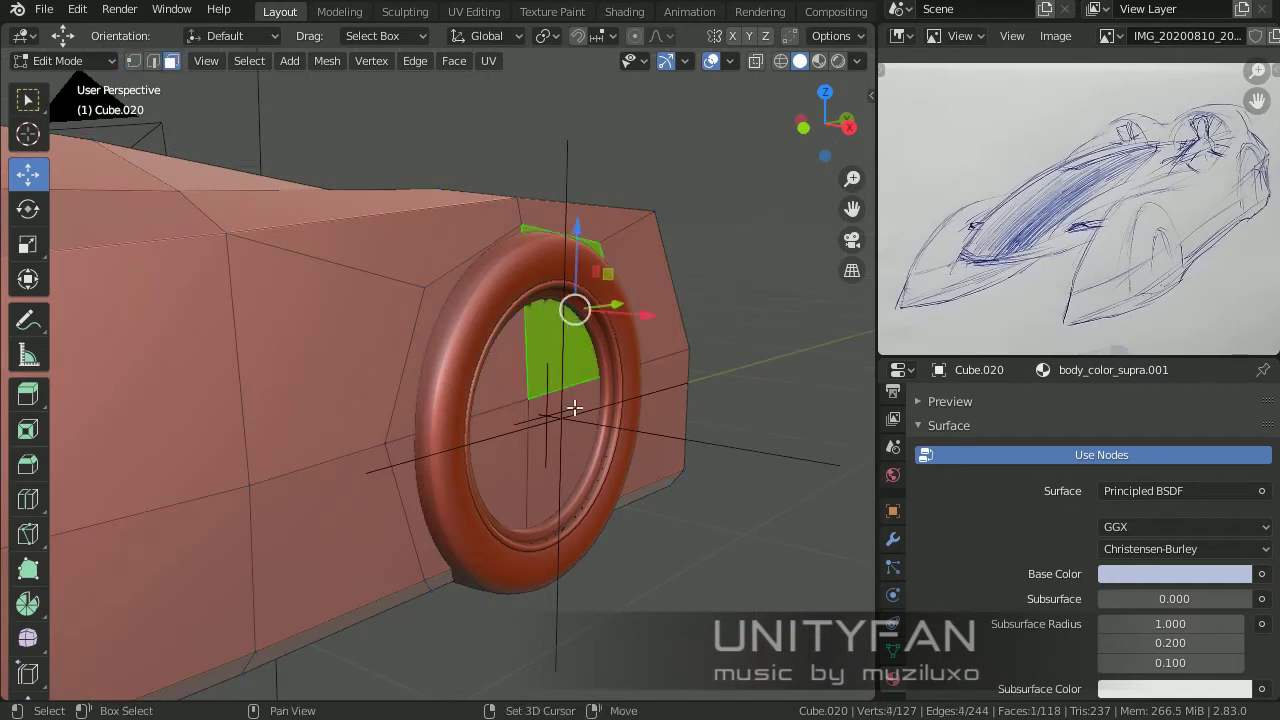
left_click(575, 408, "shift")
mouse_move(580, 410)
middle_mouse_down()
mouse_move(640, 400)
mouse_move(611, 426)
middle_mouse_up()
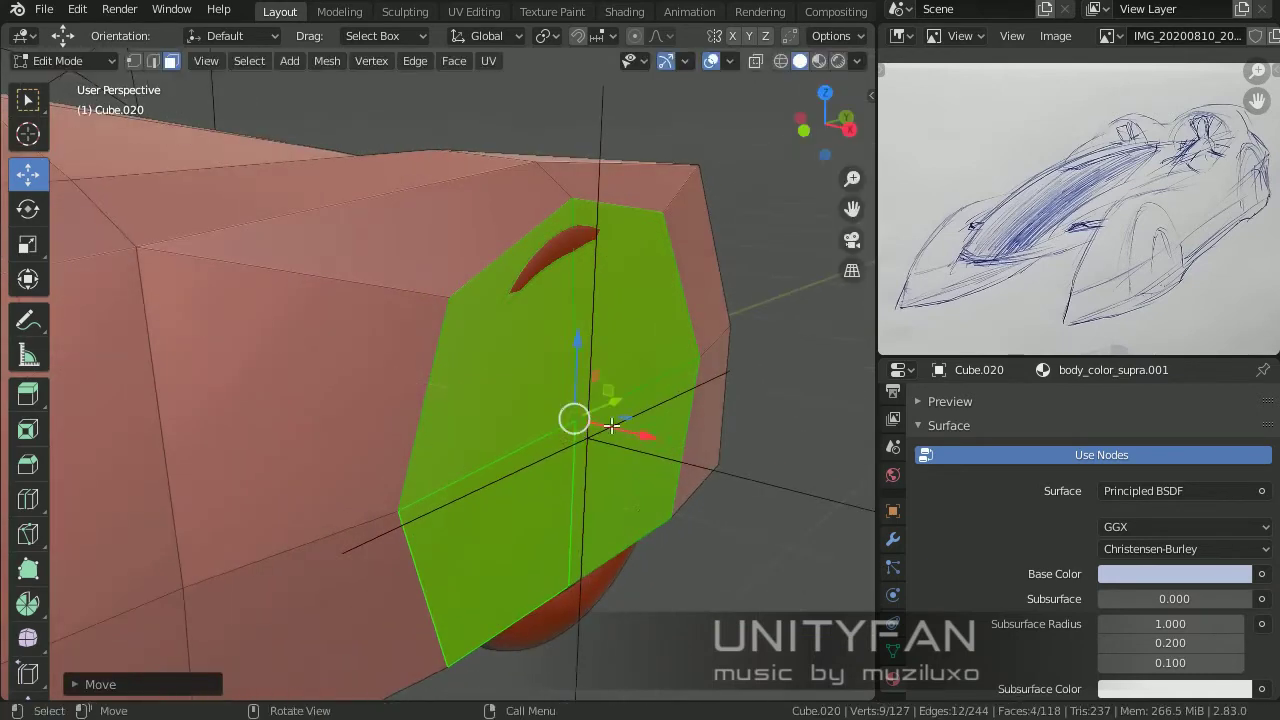
key("1")
left_click(591, 425)
mouse_move(580, 217)
middle_mouse_down()
mouse_move(729, 366)
mouse_move(620, 386)
mouse_move(526, 320)
mouse_move(631, 394)
middle_mouse_up()
left_click_drag(631, 394, 600, 370)
mouse_move(600, 370)
middle_mouse_down()
mouse_move(534, 329)
mouse_move(470, 350)
mouse_move(386, 451)
mouse_move(531, 460)
mouse_move(540, 486)
mouse_move(663, 440)
mouse_move(420, 480)
middle_mouse_up()
Step: Raise vertices along the car body's side to shape the flanks
scroll(389, 488, "down", 2)
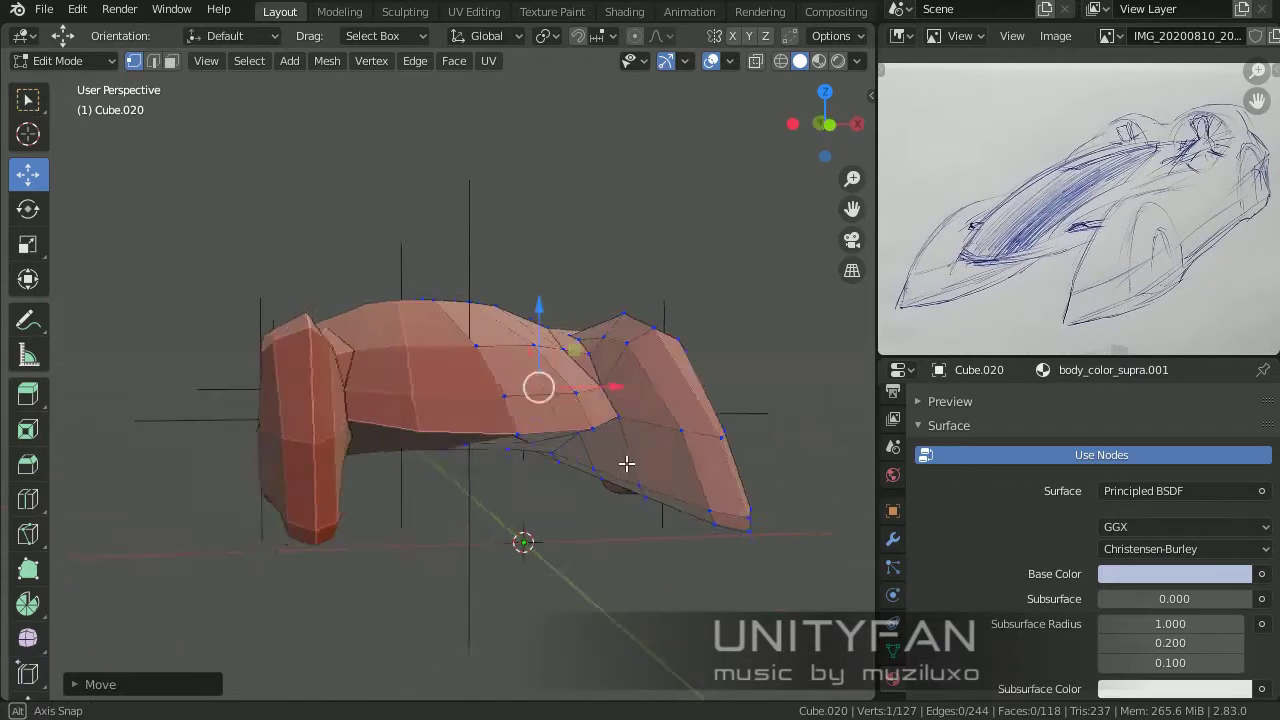
scroll(577, 458, "up", 3)
key("KP_1")
scroll(443, 388, "up", 3)
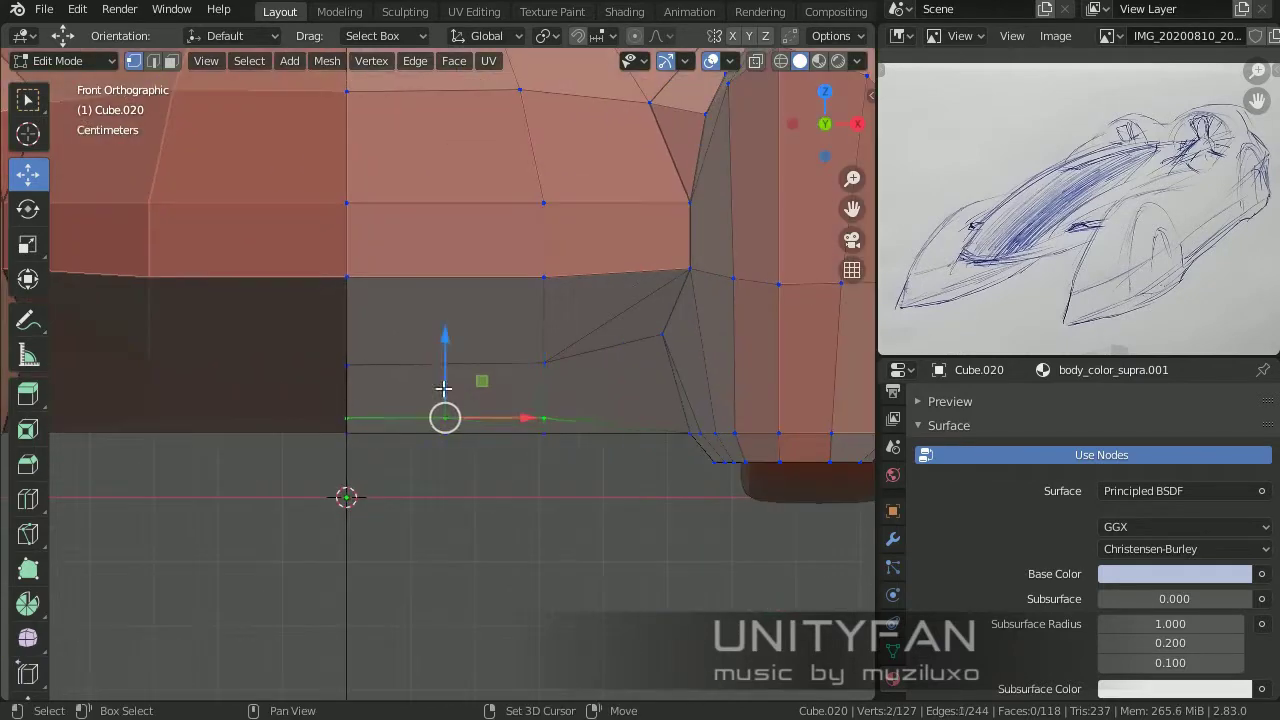
middle_click_drag(460, 383, 236, 441)
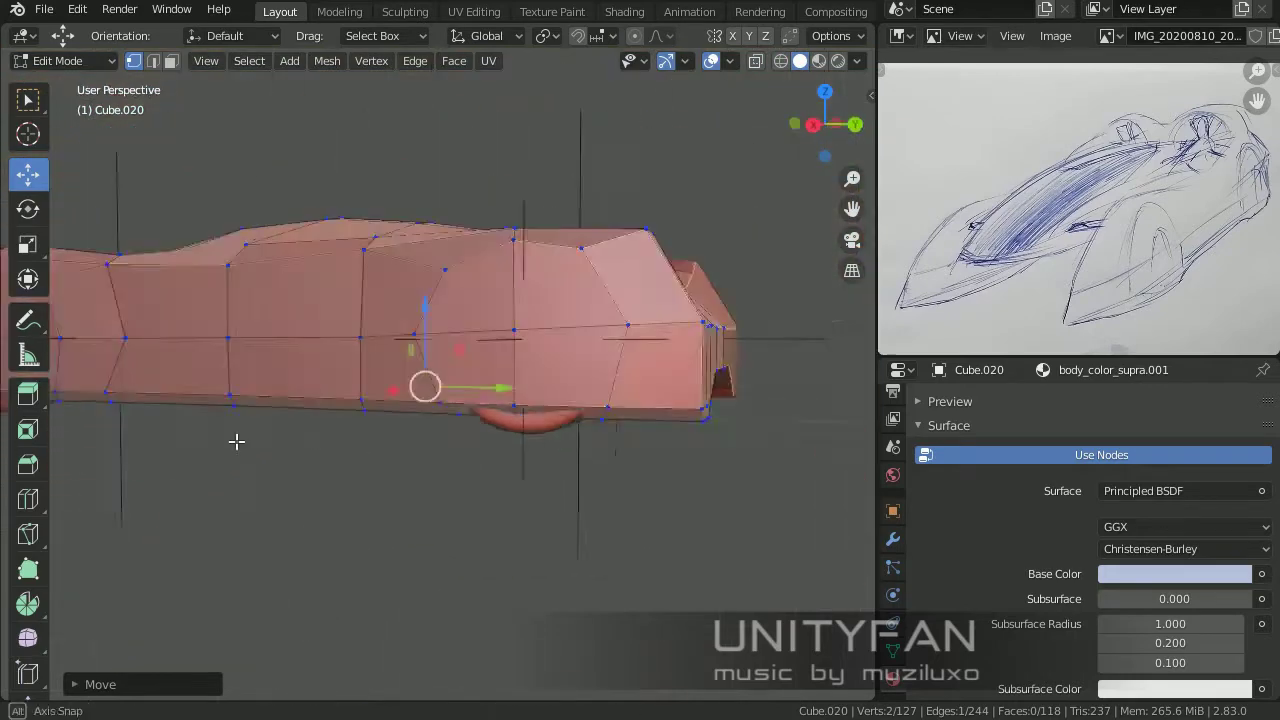
middle_click_drag(369, 444, 542, 401)
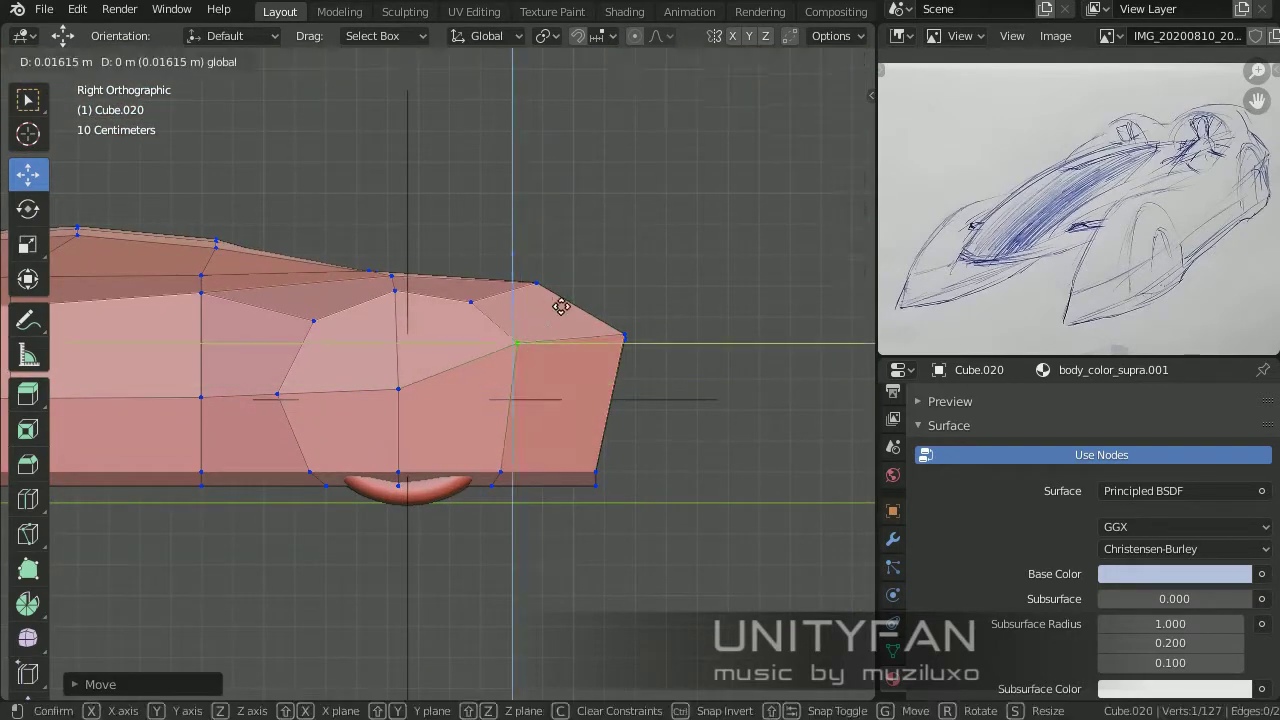
left_click_drag(385, 380, 378, 344)
middle_click_drag(358, 386, 439, 366, "shift")
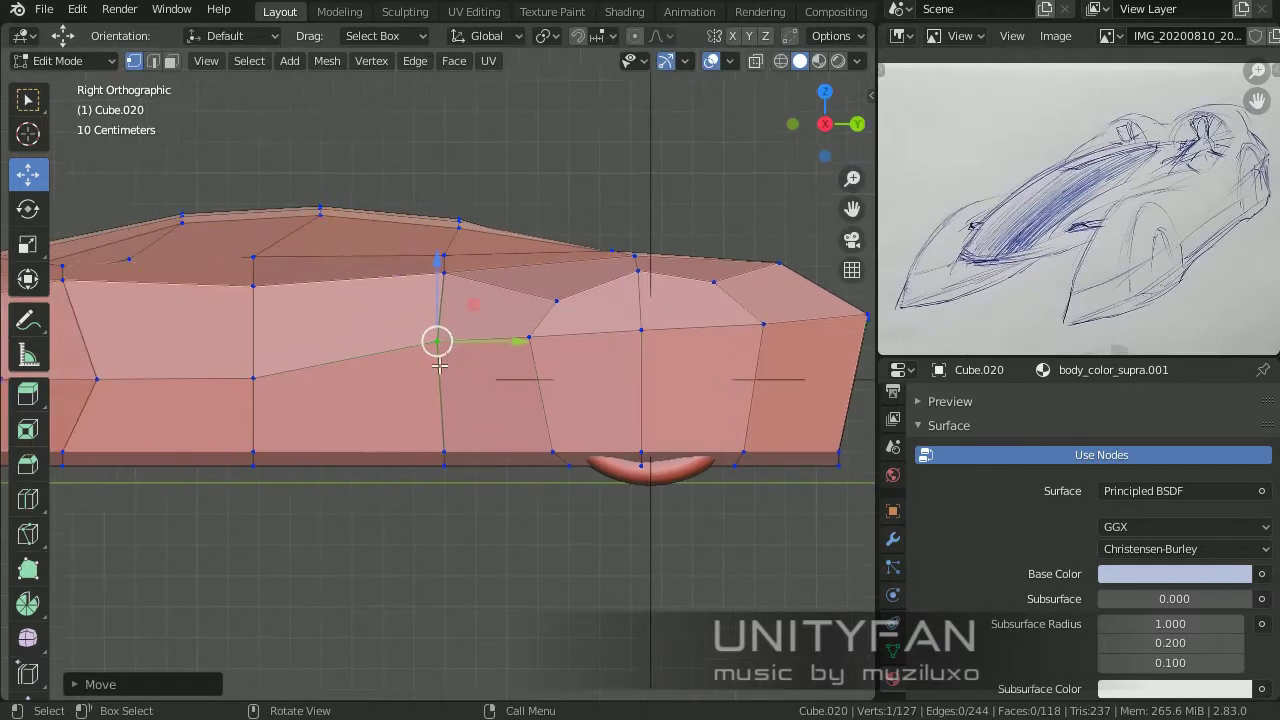
middle_click_drag(526, 387, 400, 384, "shift")
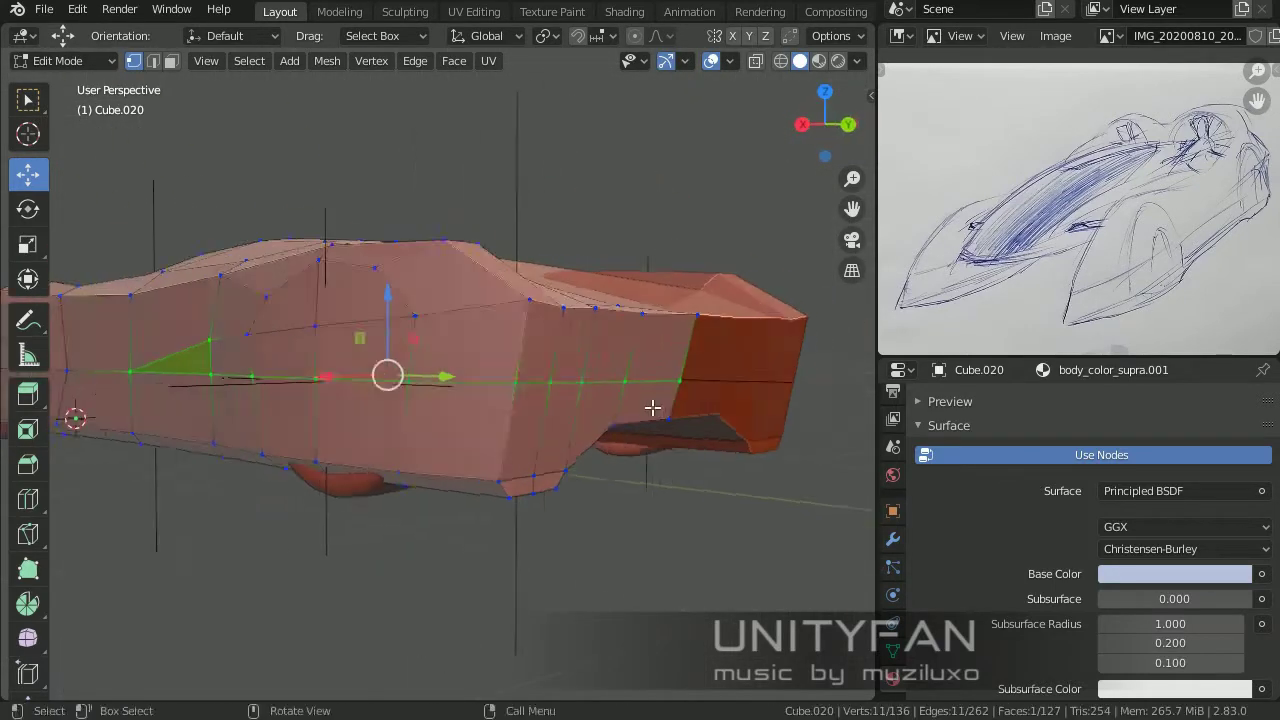
Step: Move vertices toward the front with G so the side narrows between fenders and forms the nose
mouse_move(573, 460)
middle_mouse_down()
mouse_move(354, 591)
mouse_move(494, 574)
mouse_move(438, 505)
mouse_move(731, 549)
mouse_move(540, 503)
mouse_move(405, 447)
middle_mouse_up()
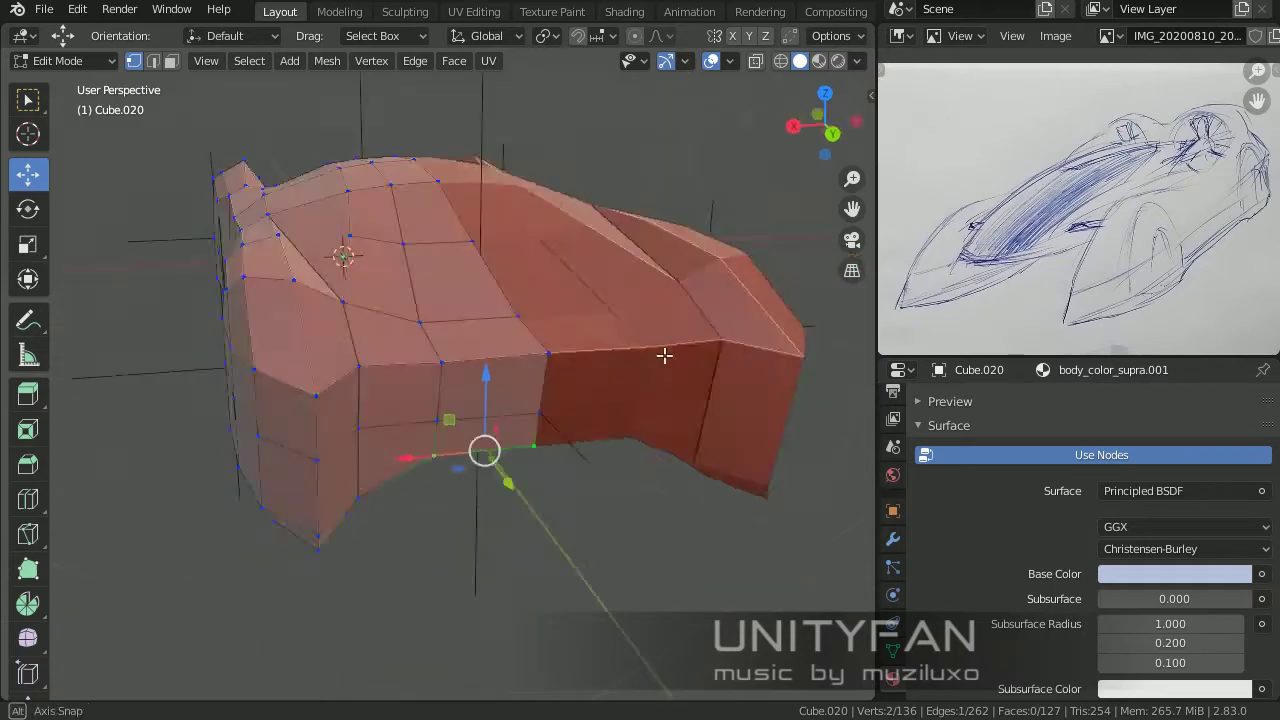
scroll(664, 355, "up", 5)
left_click_drag(423, 209, 250, 349)
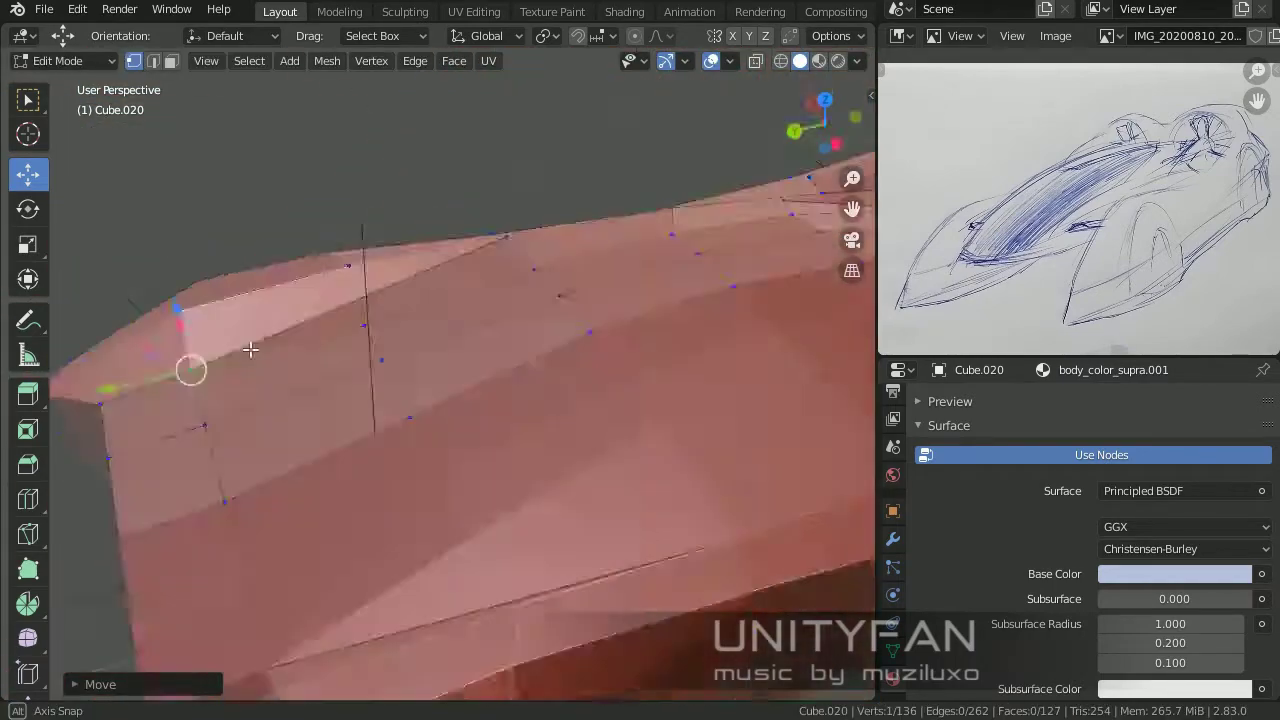
scroll(250, 349, "down", 3)
mouse_move(634, 294)
middle_mouse_down()
mouse_move(444, 424)
mouse_move(471, 414)
mouse_move(514, 349)
mouse_move(430, 426)
mouse_move(586, 357)
middle_mouse_up()
left_click(444, 424, "shift")
left_click_drag(586, 357, 700, 349)
mouse_move(700, 349)
middle_mouse_down()
mouse_move(446, 391)
mouse_move(666, 423)
middle_mouse_up()
key("g")
key("Escape")
mouse_move(600, 289)
middle_mouse_down()
mouse_move(400, 234)
mouse_move(449, 357)
mouse_move(510, 371)
middle_mouse_up()
key("g")
left_click(386, 219)
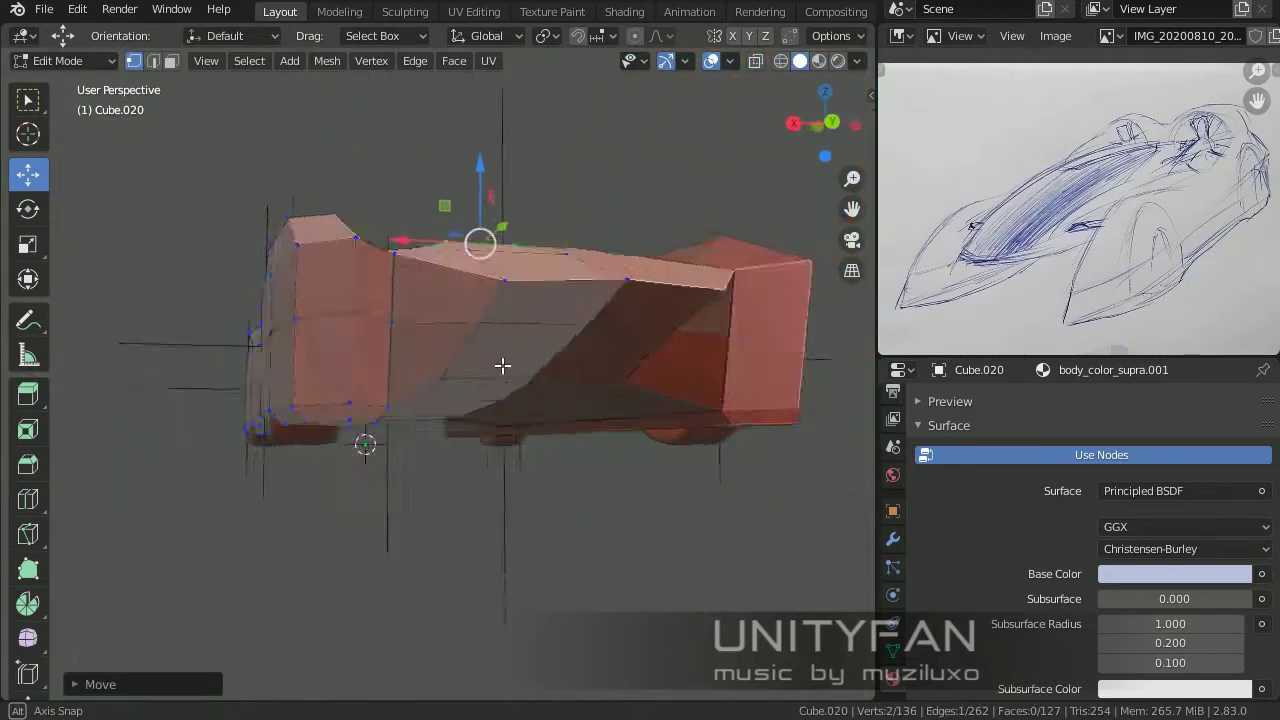
Step: Knife-cut a new edge across the underside and move its vertices into place
mouse_move(409, 381)
middle_mouse_down()
mouse_move(371, 434)
mouse_move(352, 388)
middle_mouse_up()
key("k")
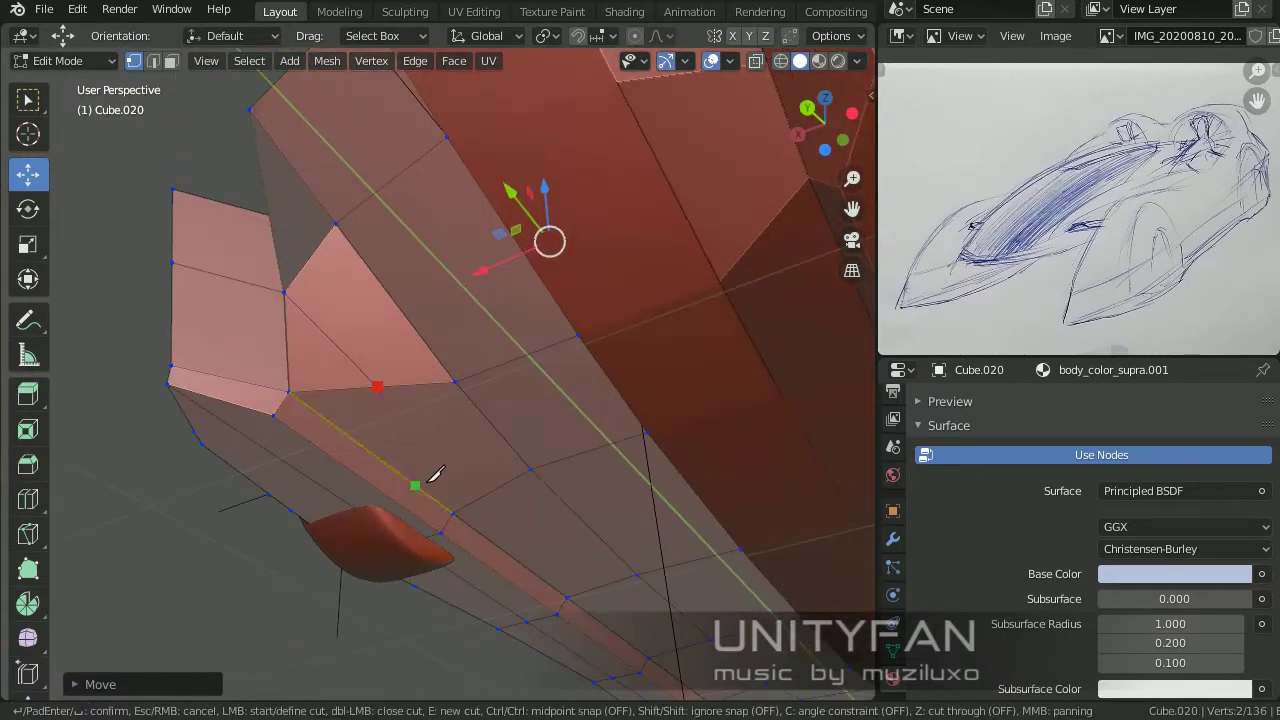
key("Return")
middle_click_drag(437, 474, 437, 423)
key("g")
left_click(317, 337)
middle_click_drag(317, 337, 563, 371)
key("g")
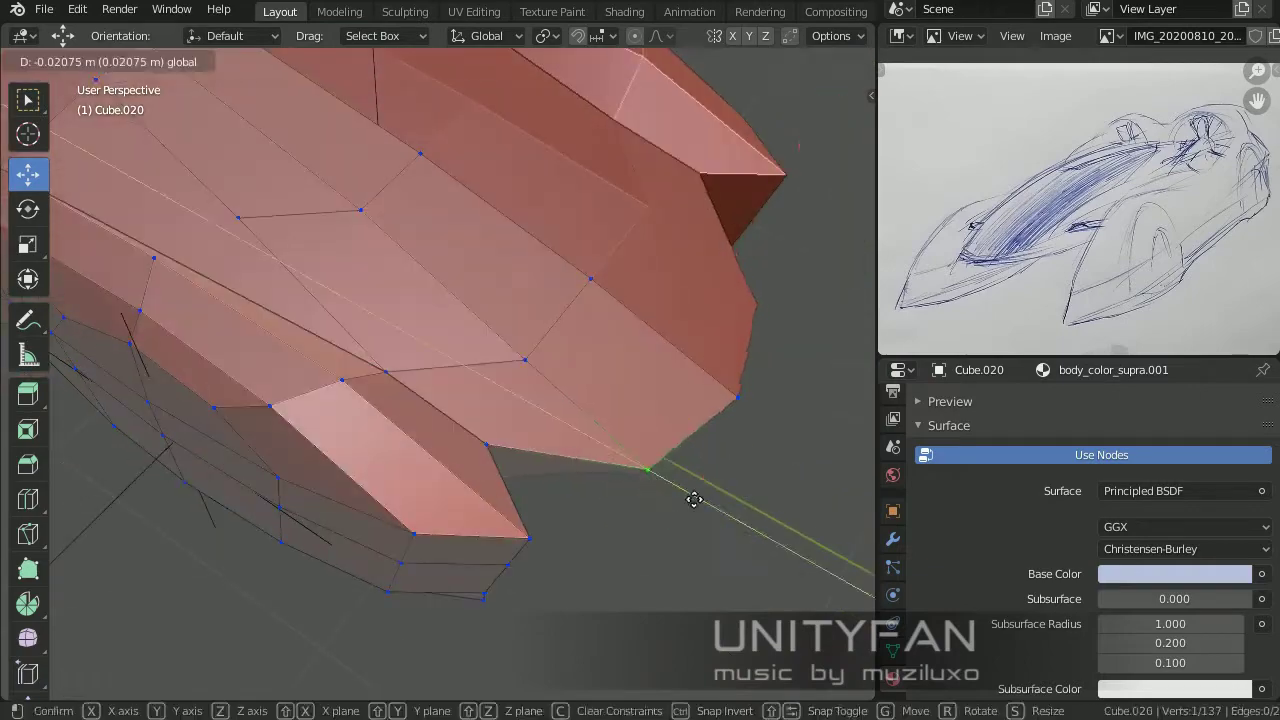
left_click(694, 499)
mouse_move(694, 499)
middle_mouse_down()
mouse_move(563, 397)
mouse_move(614, 514)
mouse_move(383, 314)
mouse_move(580, 413)
mouse_move(623, 391)
mouse_move(342, 412)
middle_mouse_up()
scroll(342, 412, "down", 3)
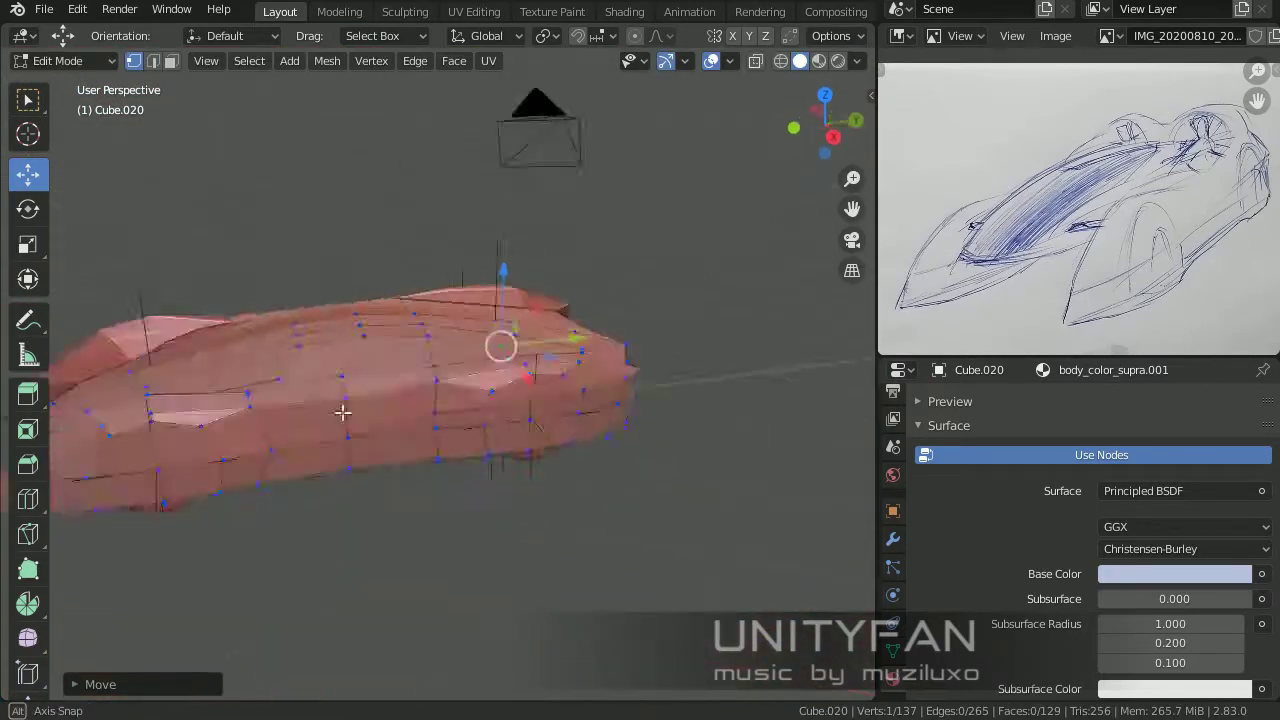
mouse_move(259, 361)
middle_mouse_down()
mouse_move(331, 491)
mouse_move(366, 203)
mouse_move(312, 232)
mouse_move(471, 429)
mouse_move(534, 343)
mouse_move(560, 446)
middle_mouse_up()
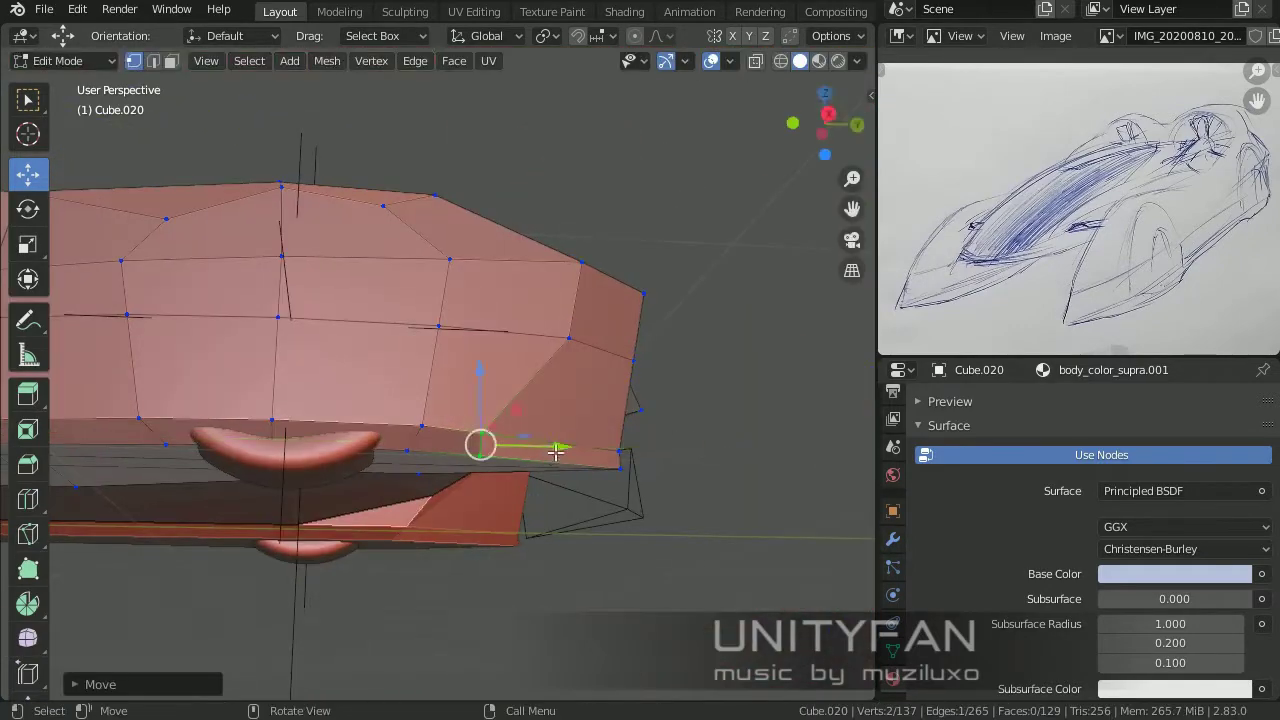
left_click_drag(560, 446, 521, 384)
left_click(521, 384)
mouse_move(521, 384)
middle_mouse_down()
mouse_move(657, 320)
mouse_move(697, 457)
mouse_move(603, 443)
mouse_move(593, 374)
mouse_move(508, 423)
mouse_move(591, 394)
mouse_move(577, 354)
mouse_move(642, 411)
mouse_move(610, 425)
mouse_move(532, 412)
middle_mouse_up()
Step: Select the edge between the two front triangles and merge them into one quad
key("Tab")
key("Tab")
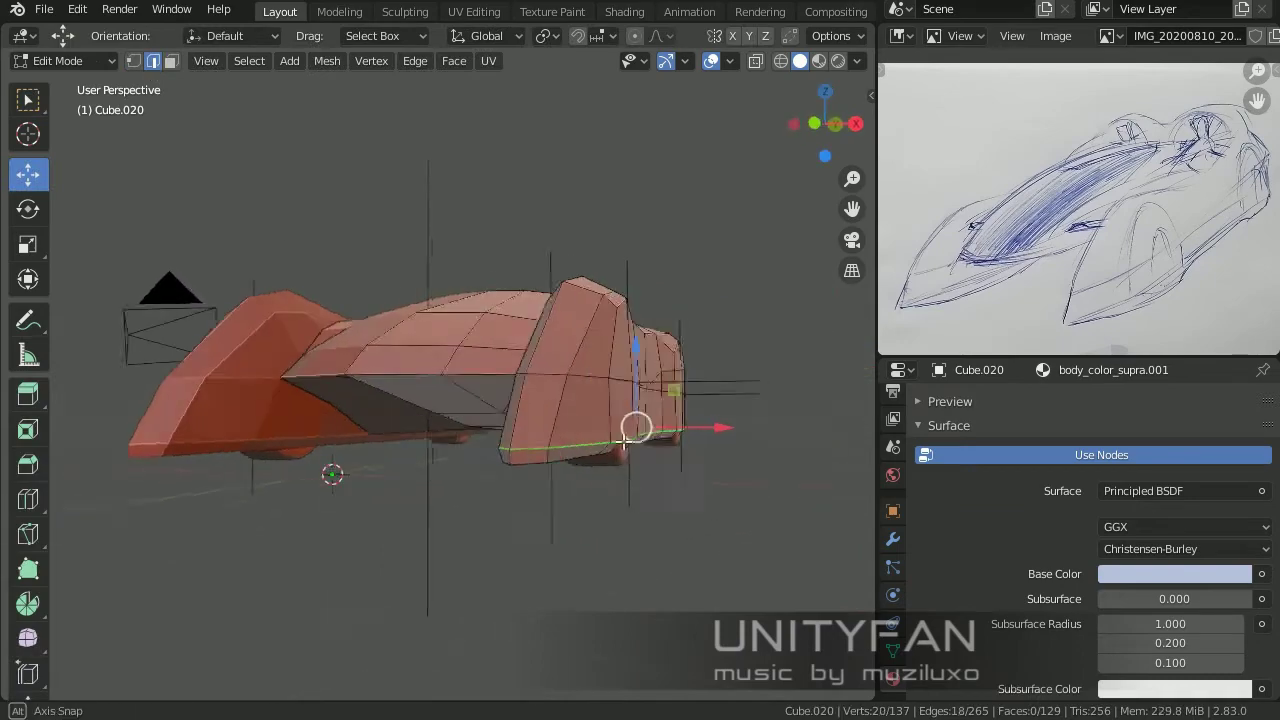
mouse_move(624, 440)
middle_mouse_down()
mouse_move(366, 408)
mouse_move(520, 420)
mouse_move(680, 410)
mouse_move(429, 443)
mouse_move(429, 366)
middle_mouse_up()
left_click(696, 409, "alt")
key("1")
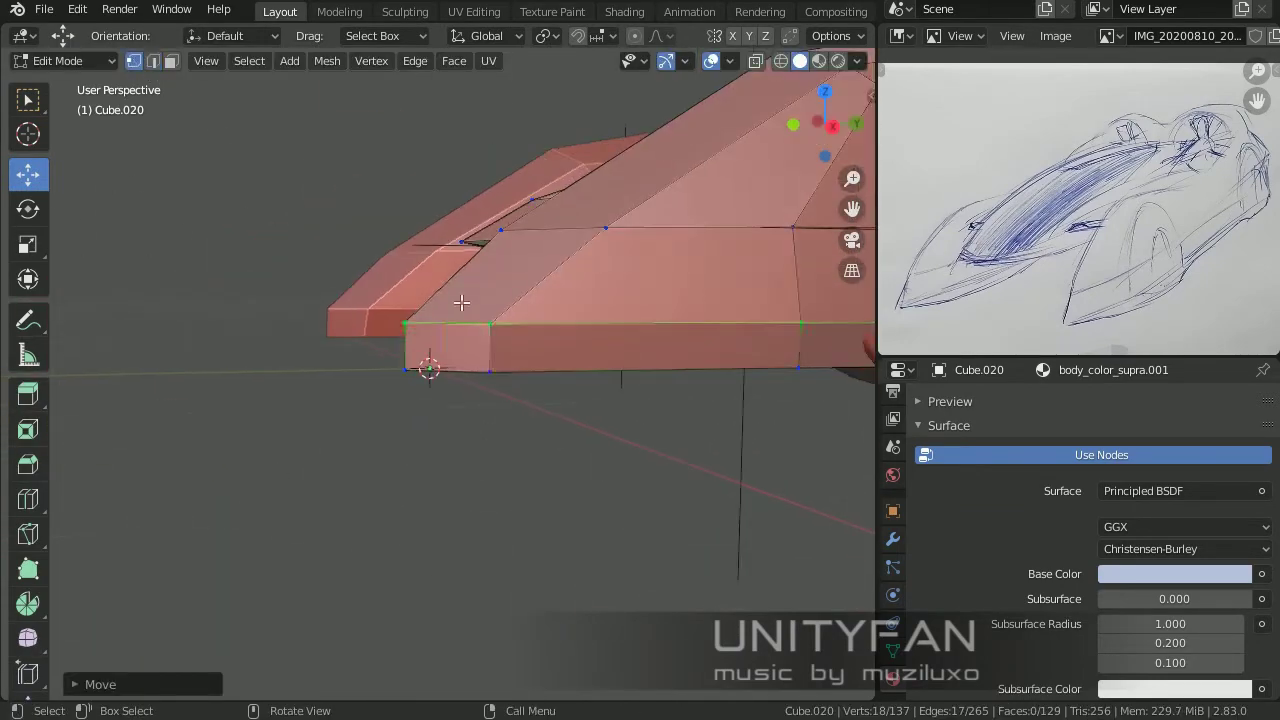
left_click_drag(429, 366, 503, 434)
mouse_move(503, 434)
middle_mouse_down()
mouse_move(463, 483)
mouse_move(480, 397)
mouse_move(449, 537)
mouse_move(371, 326)
mouse_move(449, 321)
mouse_move(406, 374)
mouse_move(442, 354)
middle_mouse_up()
key("alt+j")
Step: Nudge the front vertices into shape, checking the body in Object Mode
scroll(429, 383, "down", 3)
mouse_move(454, 509)
middle_mouse_down()
mouse_move(470, 450)
mouse_move(520, 420)
mouse_move(577, 412)
mouse_move(640, 549)
mouse_move(523, 404)
mouse_move(457, 294)
mouse_move(557, 349)
mouse_move(135, 85)
middle_mouse_up()
left_click(567, 404)
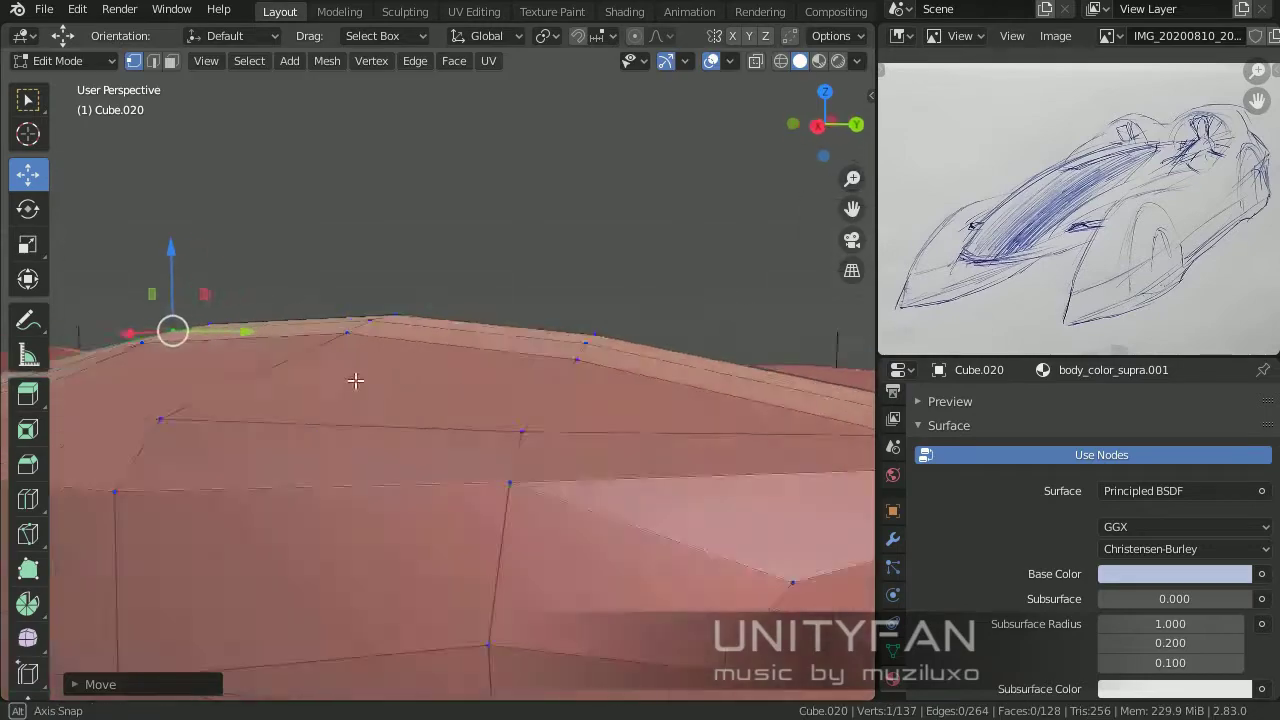
scroll(354, 381, "down", 3)
scroll(566, 337, "down", 3)
key("Tab")
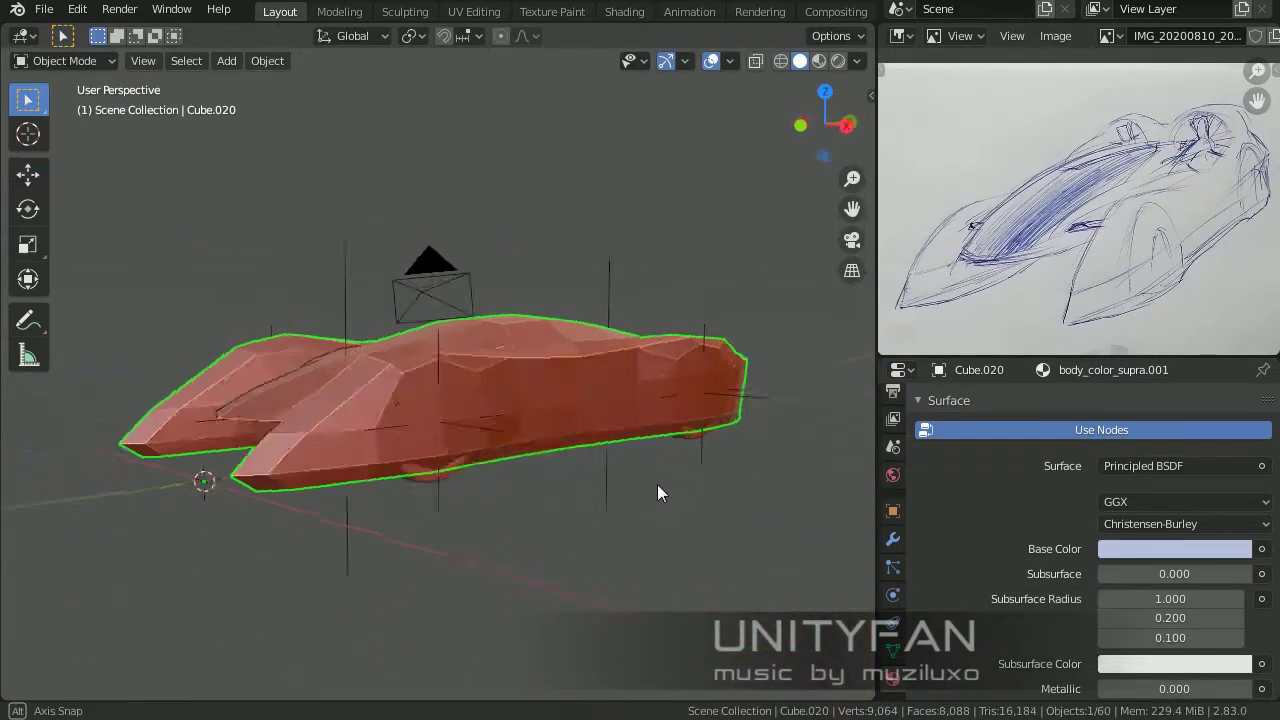
key("Tab")
scroll(657, 484, "up", 5)
middle_click_drag(300, 300, 600, 320)
left_click_drag(600, 320, 609, 363)
mouse_move(660, 460)
middle_mouse_down()
mouse_move(357, 469)
mouse_move(368, 394)
mouse_move(624, 414)
middle_mouse_up()
Step: Knife-cut a line across the rear fender side and nudge its new vertex
mouse_move(462, 441)
middle_mouse_down()
mouse_move(383, 429)
mouse_move(397, 406)
mouse_move(200, 374)
mouse_move(344, 378)
middle_mouse_up()
left_click(344, 378)
middle_click_drag(441, 378, 476, 376)
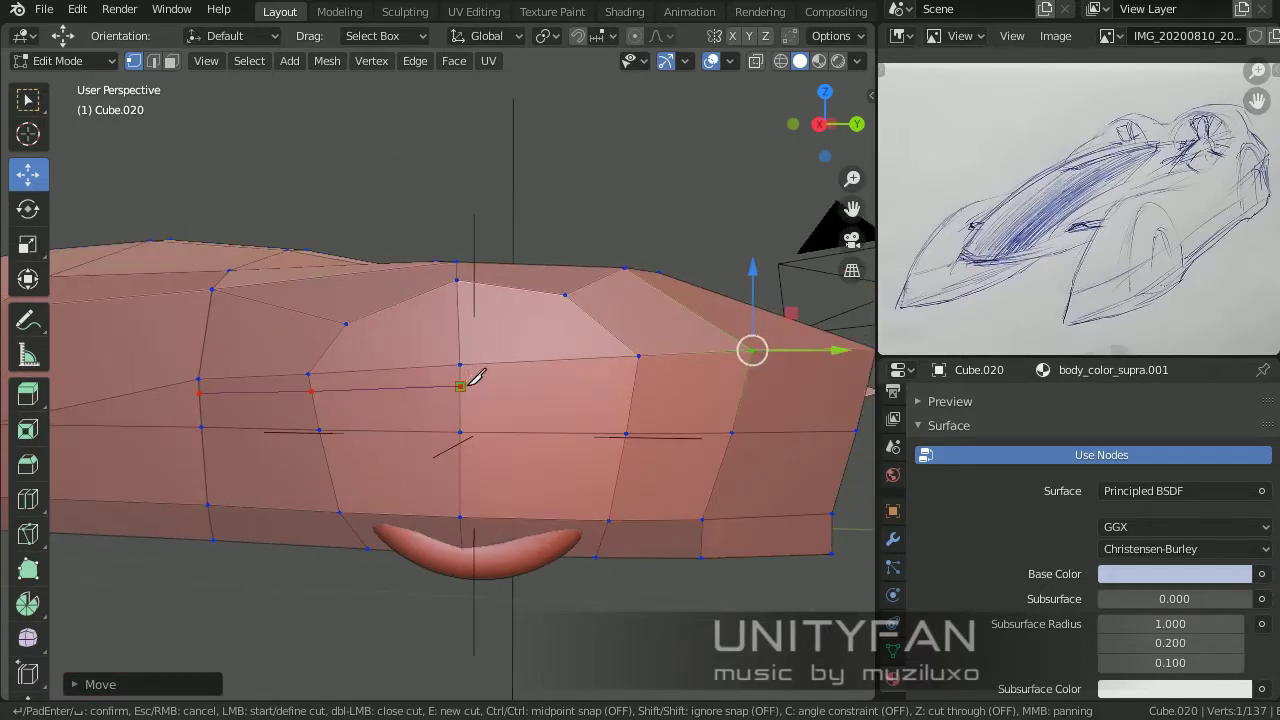
mouse_move(745, 378)
middle_mouse_down()
mouse_move(700, 378)
mouse_move(840, 437)
mouse_move(614, 411)
mouse_move(655, 372)
middle_mouse_up()
key("Return")
left_click_drag(655, 372, 662, 372)
middle_click_drag(662, 372, 735, 365)
Step: Start another knife cut toward the tail and select vertices at the front corner
key("k")
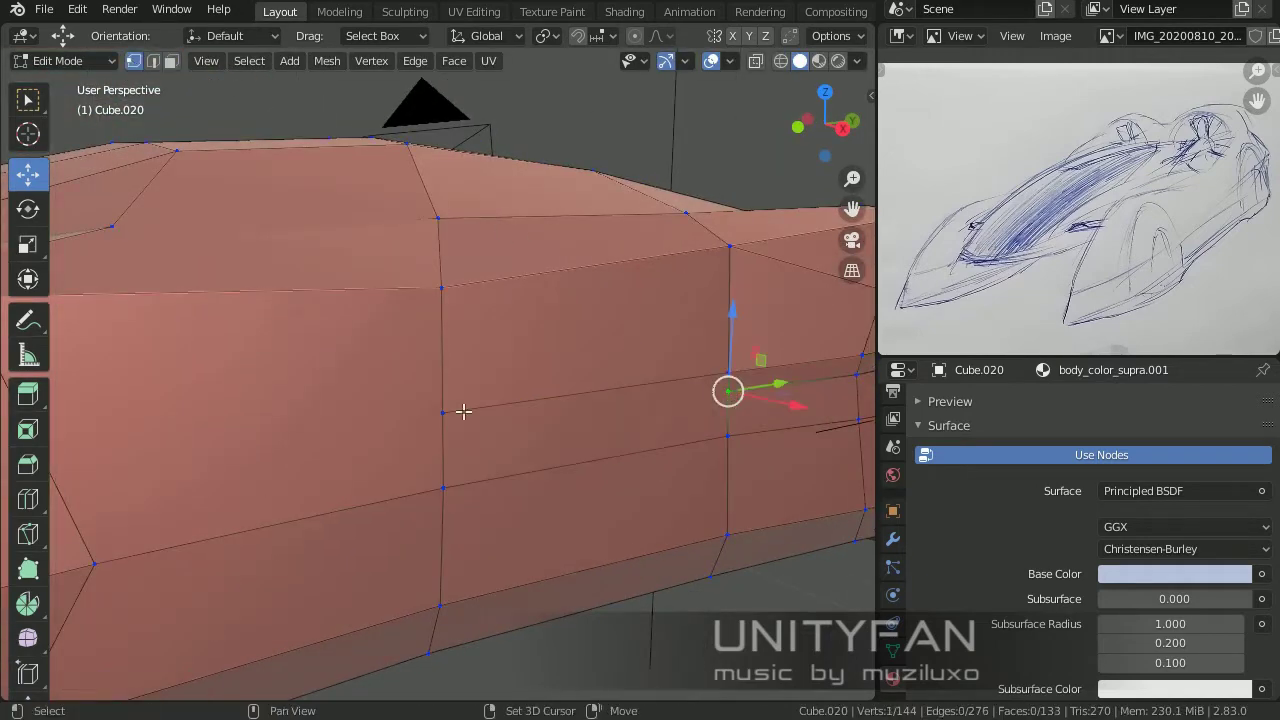
middle_click_drag(709, 393, 640, 461)
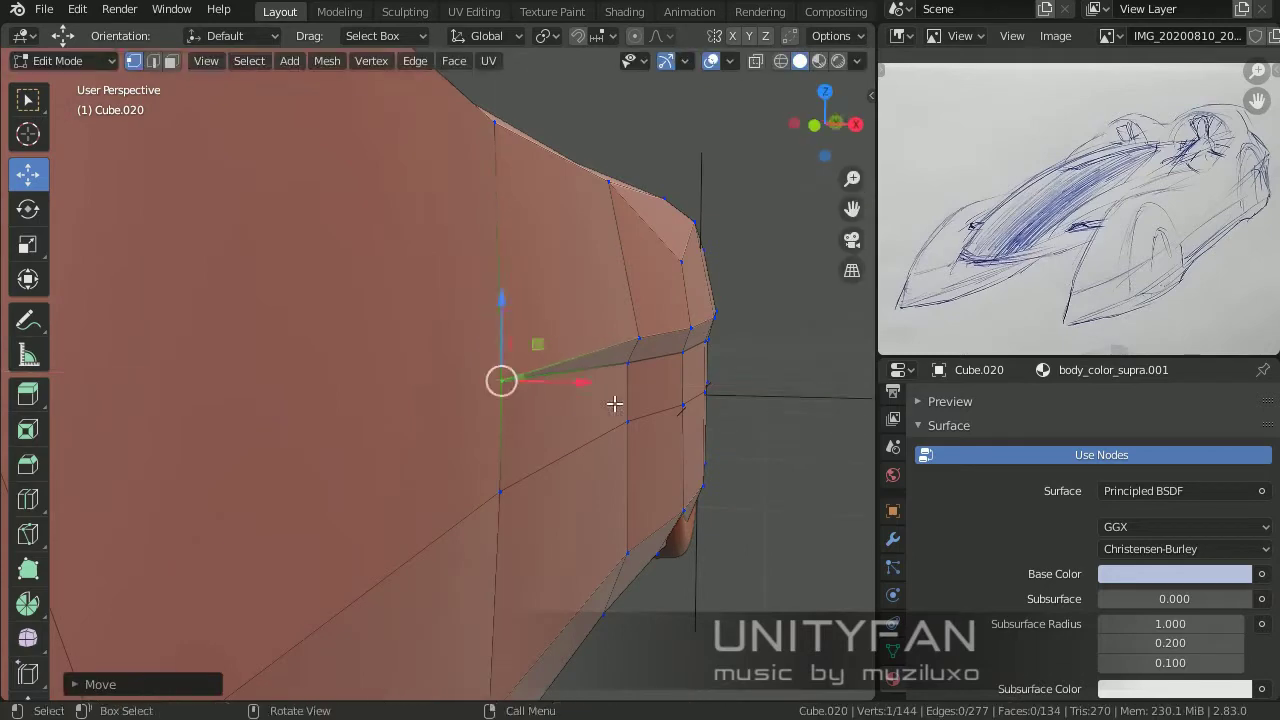
mouse_move(614, 403)
middle_mouse_down()
mouse_move(623, 514)
mouse_move(469, 423)
mouse_move(603, 380)
mouse_move(527, 406)
middle_mouse_up()
left_click(527, 406, "shift")
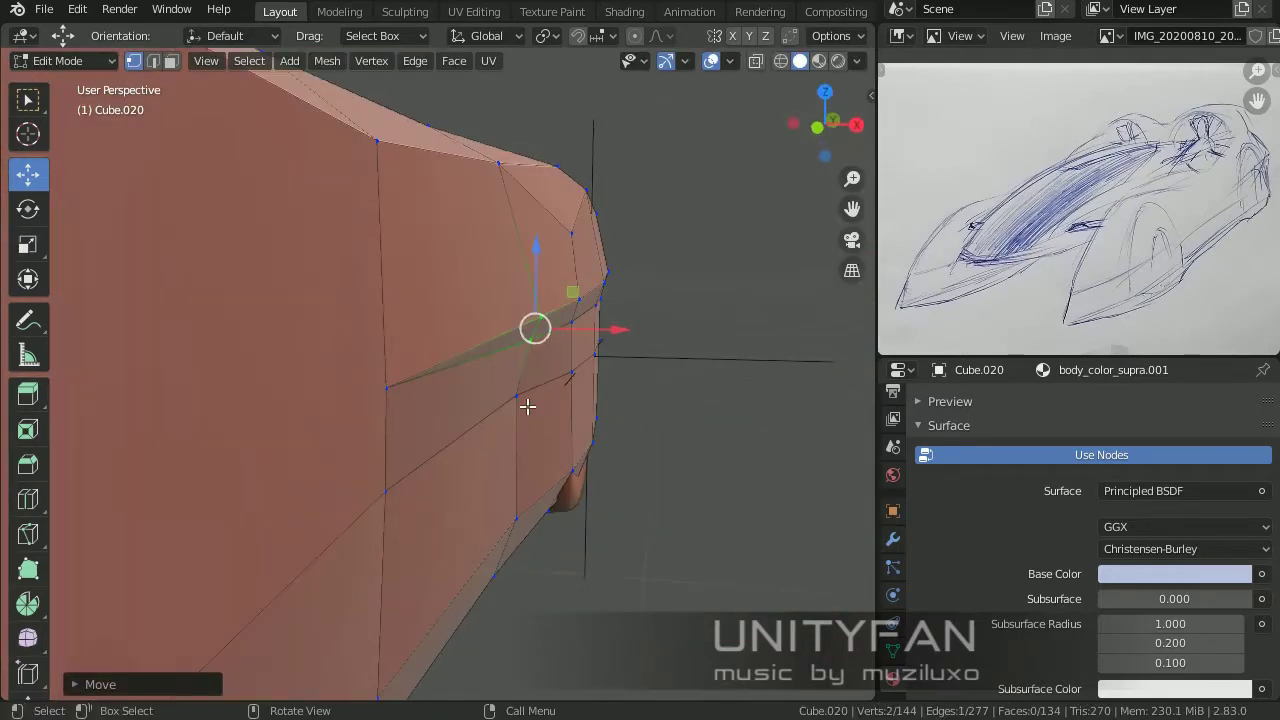
middle_click_drag(511, 529, 612, 506)
Step: Review the body, then confirm a further knife cut along the side toward the rear
key("Tab")
scroll(373, 438, "down", 3)
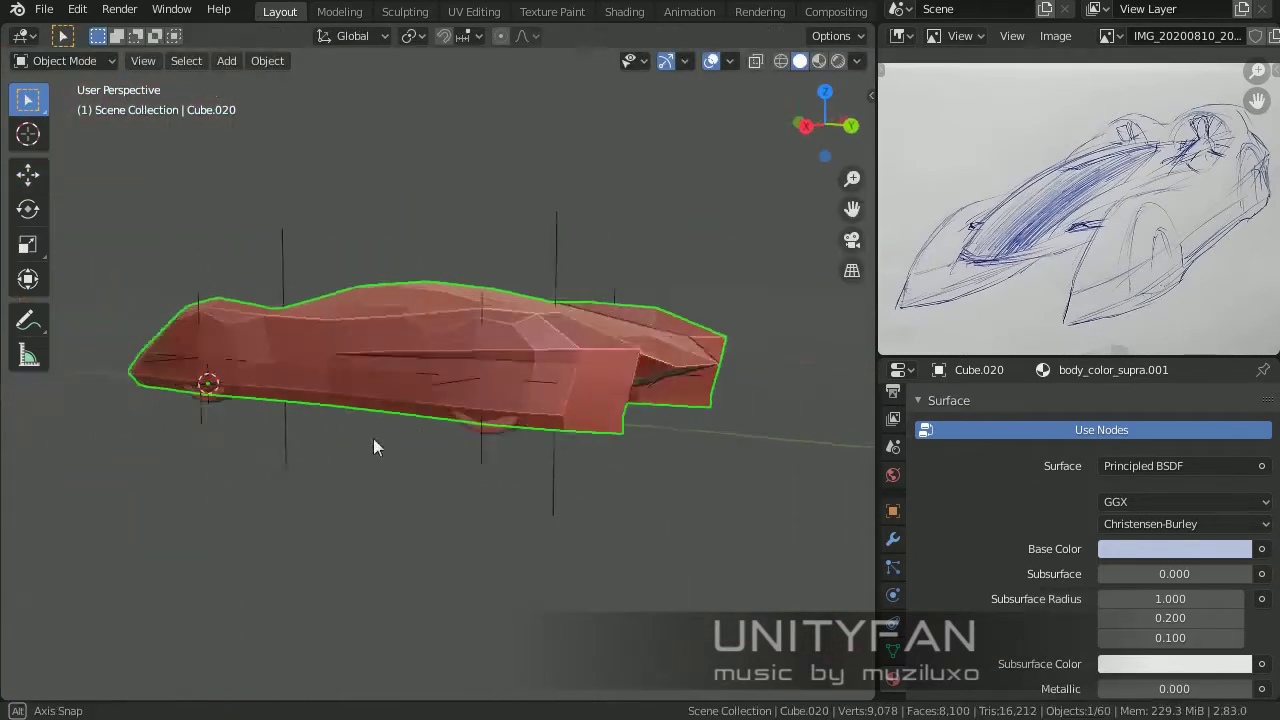
middle_click_drag(373, 438, 583, 458)
scroll(581, 462, "up", 2)
mouse_move(665, 460)
middle_mouse_down()
mouse_move(743, 466)
mouse_move(528, 470)
mouse_move(514, 443)
mouse_move(297, 446)
mouse_move(432, 450)
middle_mouse_up()
key("Tab")
scroll(432, 450, "up", 1)
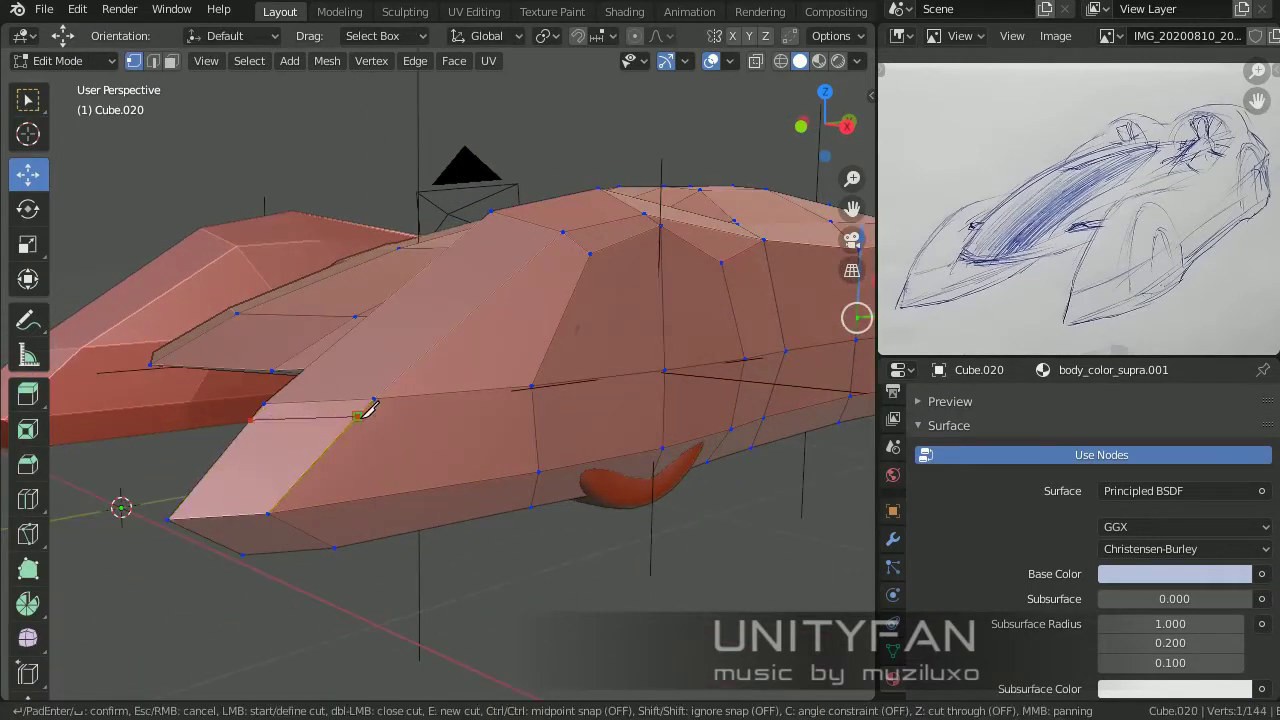
middle_click_drag(368, 410, 457, 391)
scroll(355, 368, "up", 3)
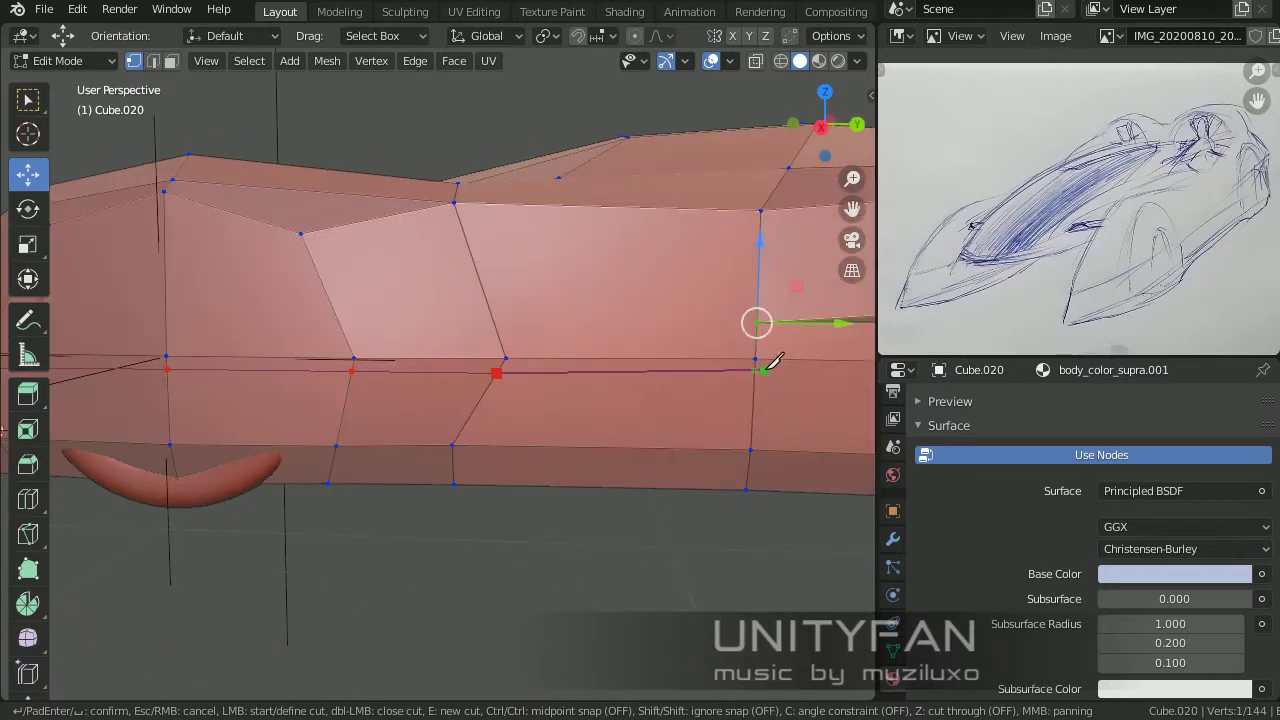
key("Return")
mouse_move(771, 362)
middle_mouse_down()
mouse_move(389, 463)
mouse_move(565, 398)
mouse_move(337, 463)
mouse_move(437, 429)
middle_mouse_up()
Step: Move a vertex on the new crease line and begin another cut near the tail
left_click(591, 340)
middle_click_drag(591, 340, 401, 311)
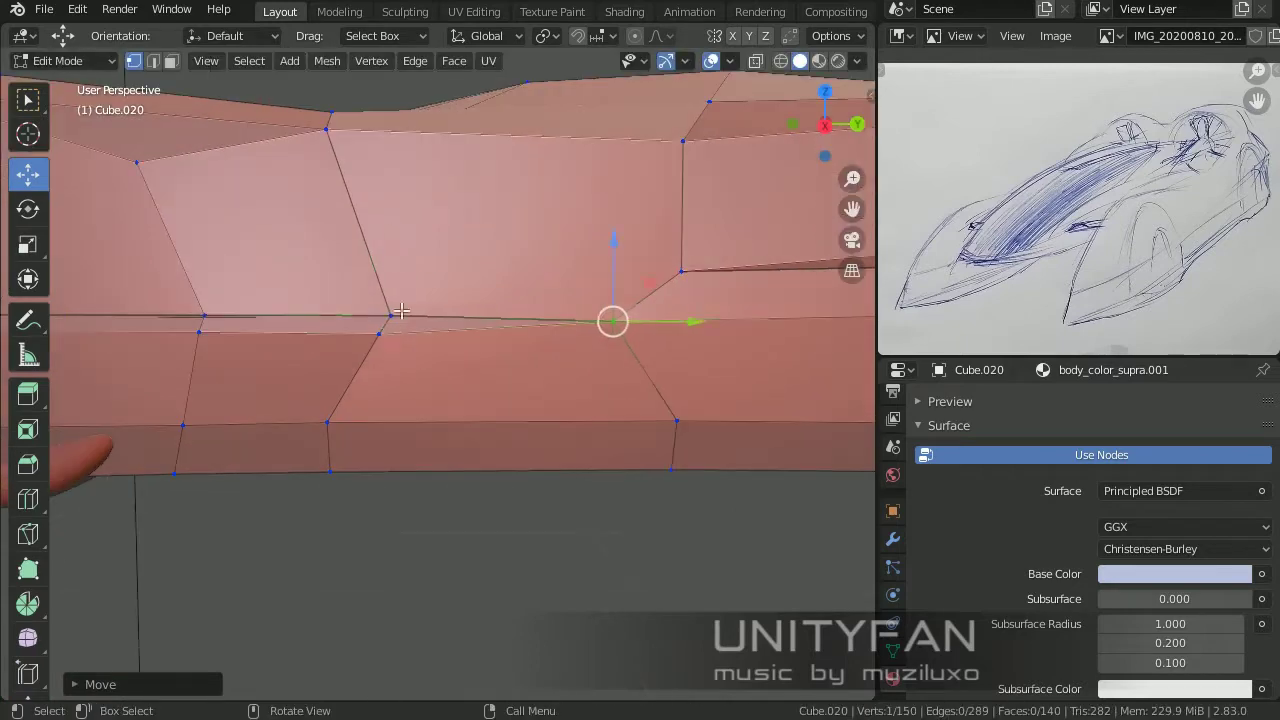
key("Tab")
scroll(528, 454, "down", 5)
middle_click_drag(528, 454, 505, 460)
key("Tab")
scroll(494, 337, "up", 5)
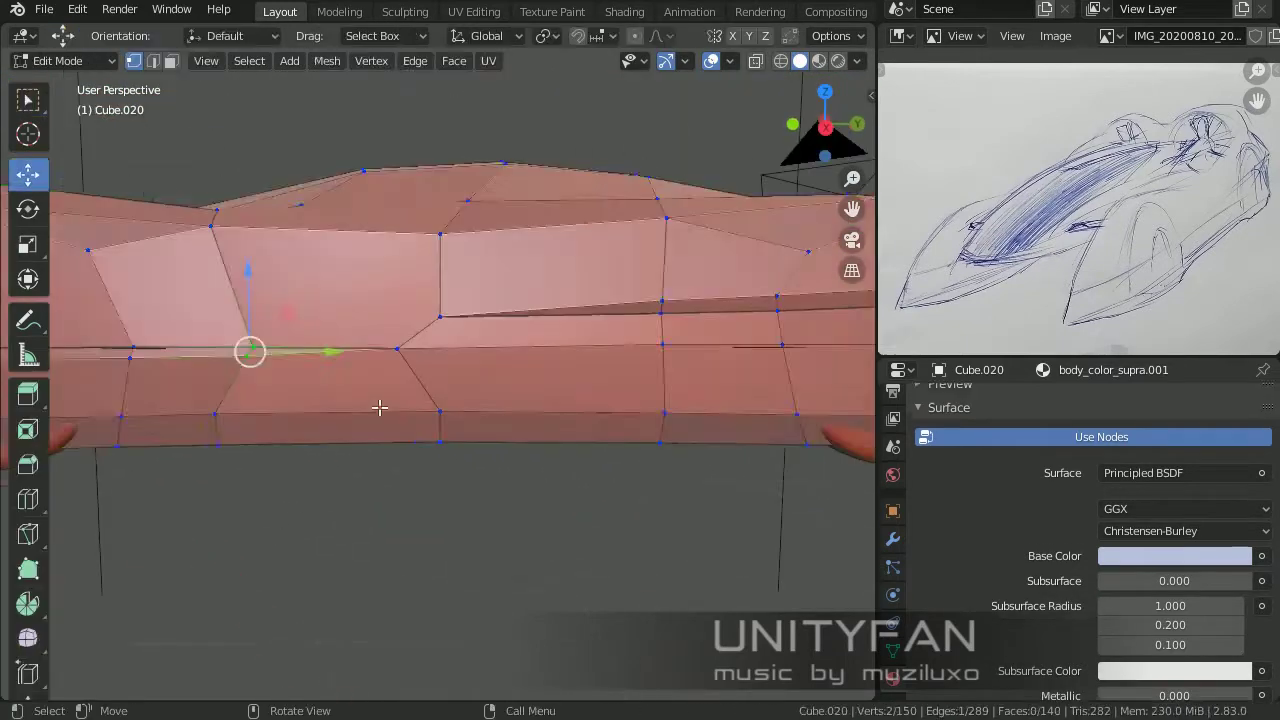
key("g")
left_click(494, 337)
middle_click_drag(494, 337, 190, 373)
key("k")
scroll(640, 380, "up", 5, "ctrl")
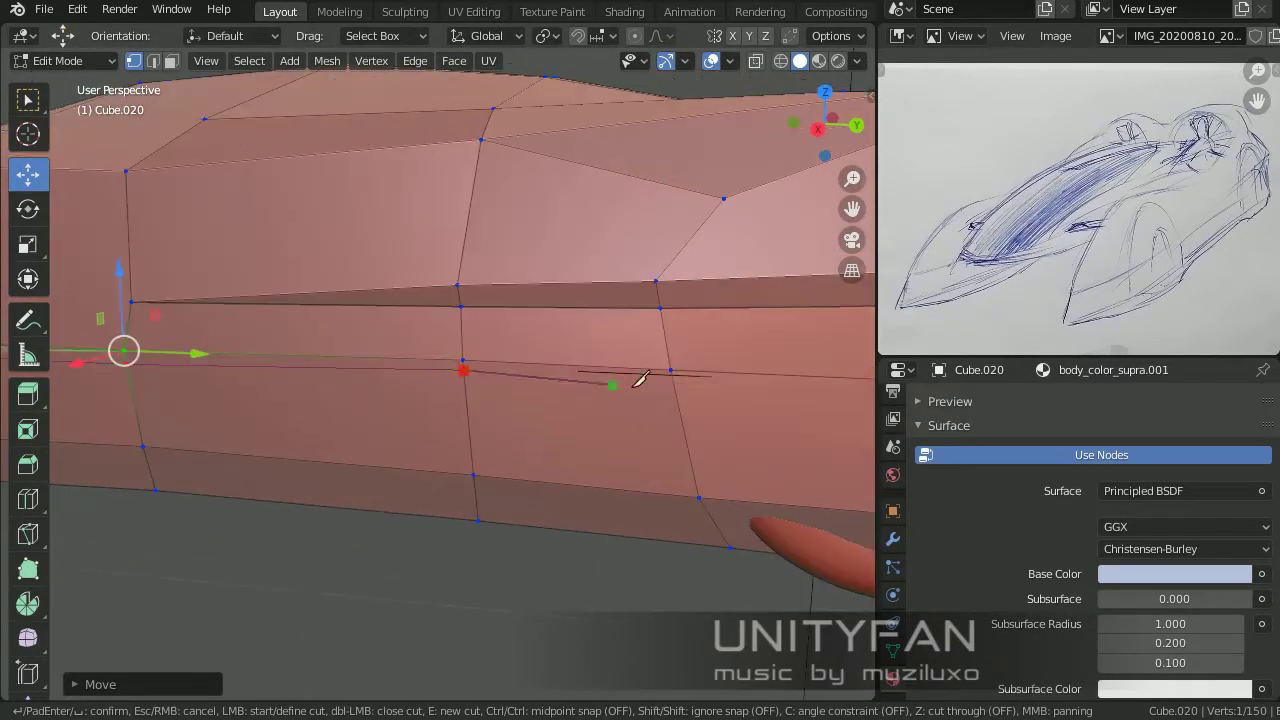
mouse_move(324, 420)
middle_mouse_down()
mouse_move(623, 366)
mouse_move(539, 362)
middle_mouse_up()
Step: Select edges and vertices at the rear corner and nudge them to sharpen the tail crease
left_click(539, 362)
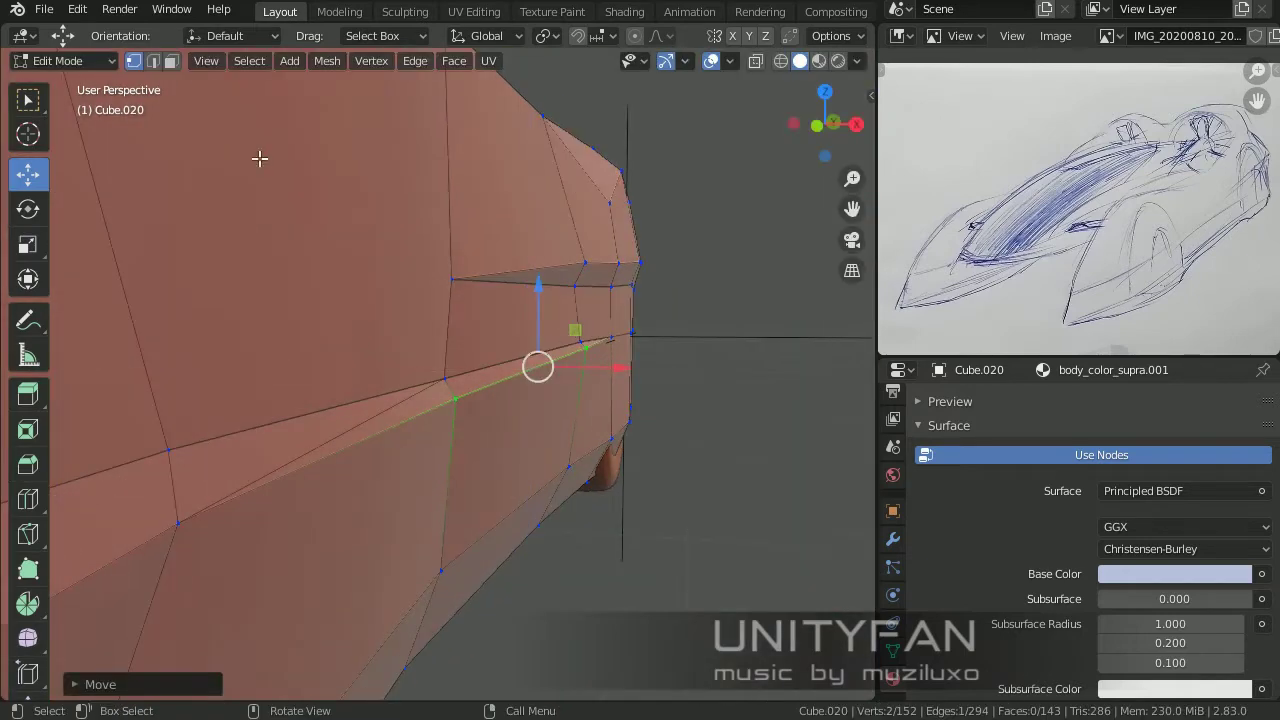
key("Tab")
mouse_move(333, 425)
middle_mouse_down()
mouse_move(467, 444)
mouse_move(450, 442)
middle_mouse_up()
key("Tab")
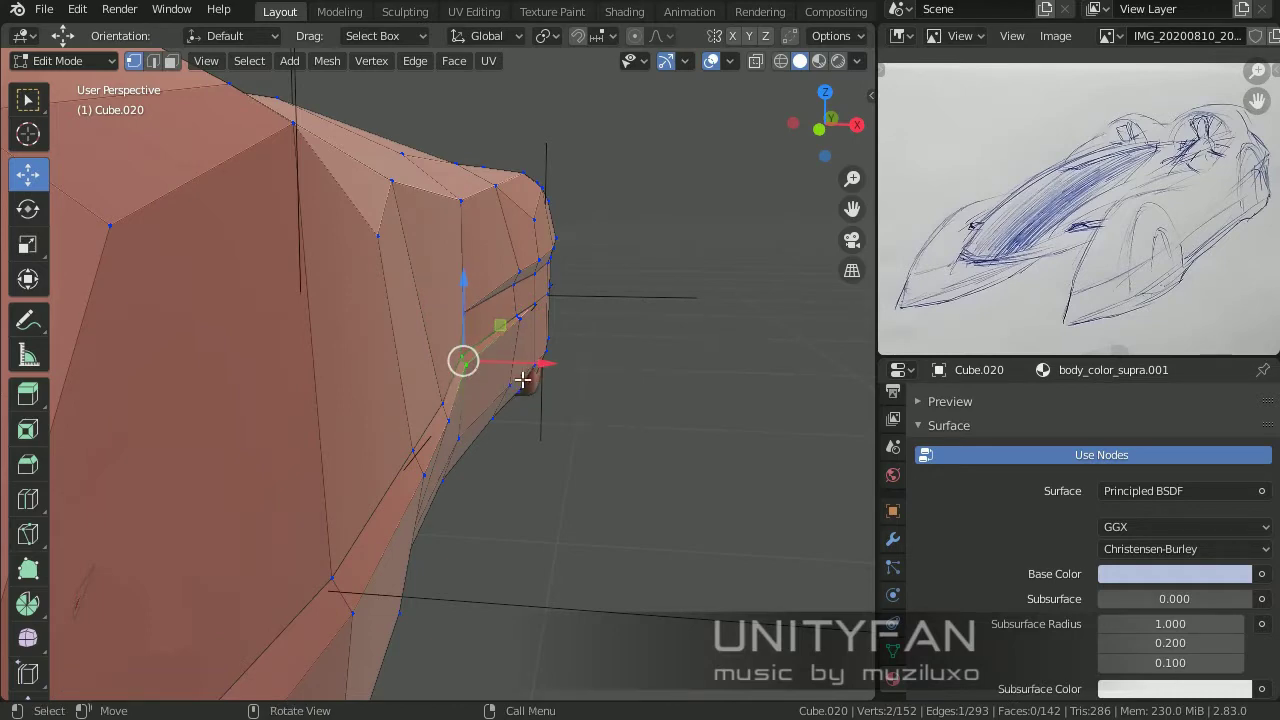
mouse_move(523, 380)
middle_mouse_down()
mouse_move(440, 395)
mouse_move(414, 428)
mouse_move(506, 420)
mouse_move(420, 505)
mouse_move(640, 431)
mouse_move(537, 257)
middle_mouse_up()
left_click(420, 505, "alt")
left_click(537, 257)
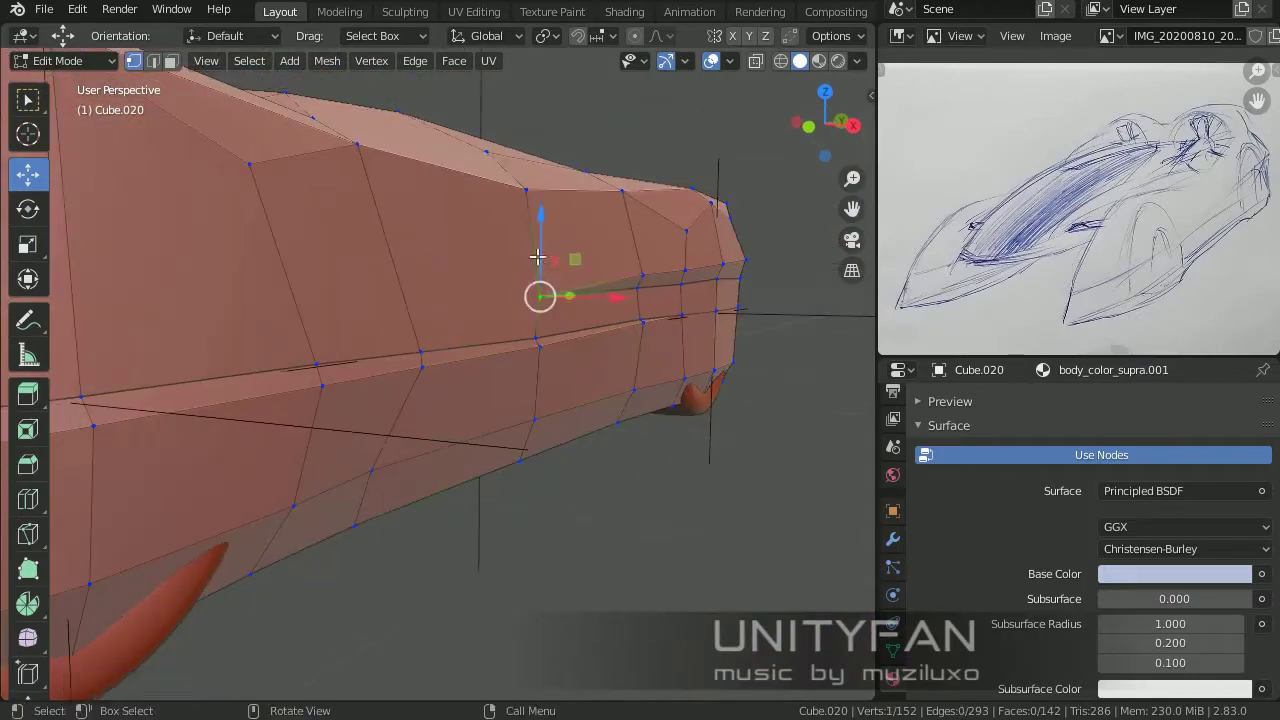
left_click(545, 330)
mouse_move(545, 330)
middle_mouse_down()
mouse_move(503, 349)
mouse_move(577, 383)
mouse_move(609, 420)
mouse_move(473, 400)
middle_mouse_up()
key("Tab")
key("Tab")
key("KP_3")
Step: Move the side-crease vertices vertically only (G Z) so the crease line runs level
scroll(554, 420, "up", 5)
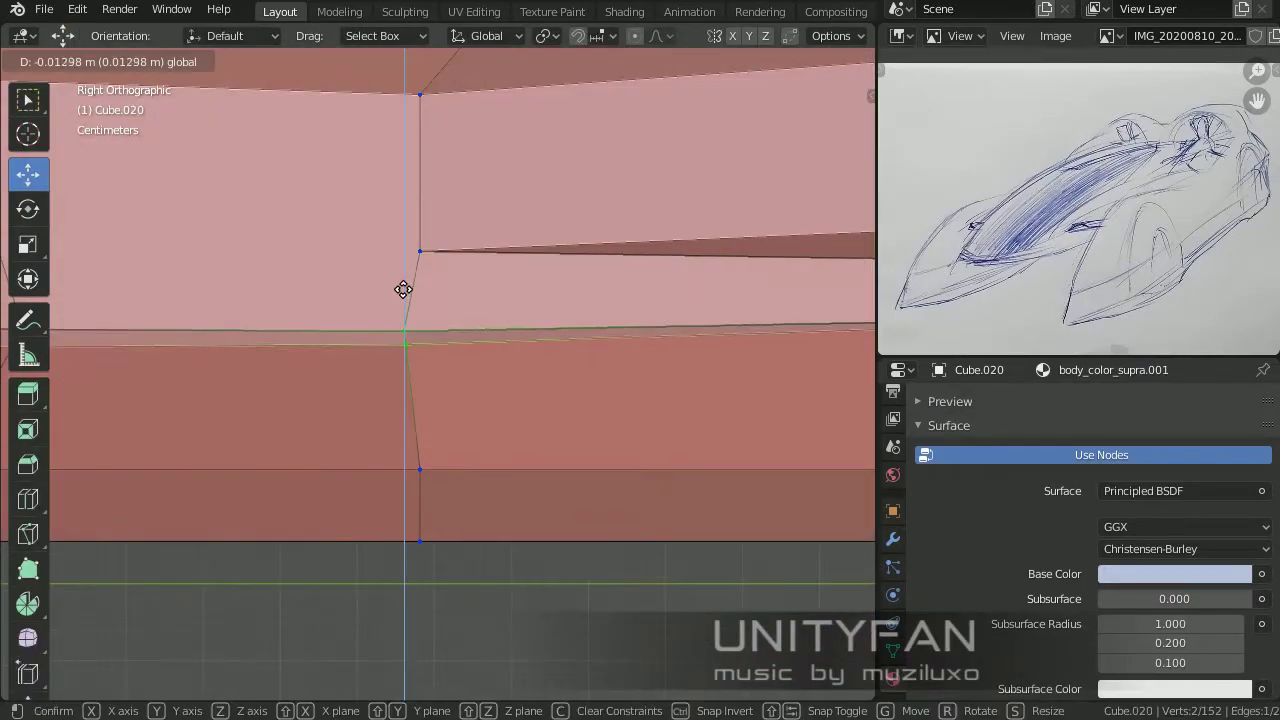
scroll(503, 285, "down", 3)
scroll(503, 285, "down", 2)
middle_click_drag(738, 378, 526, 349, "shift")
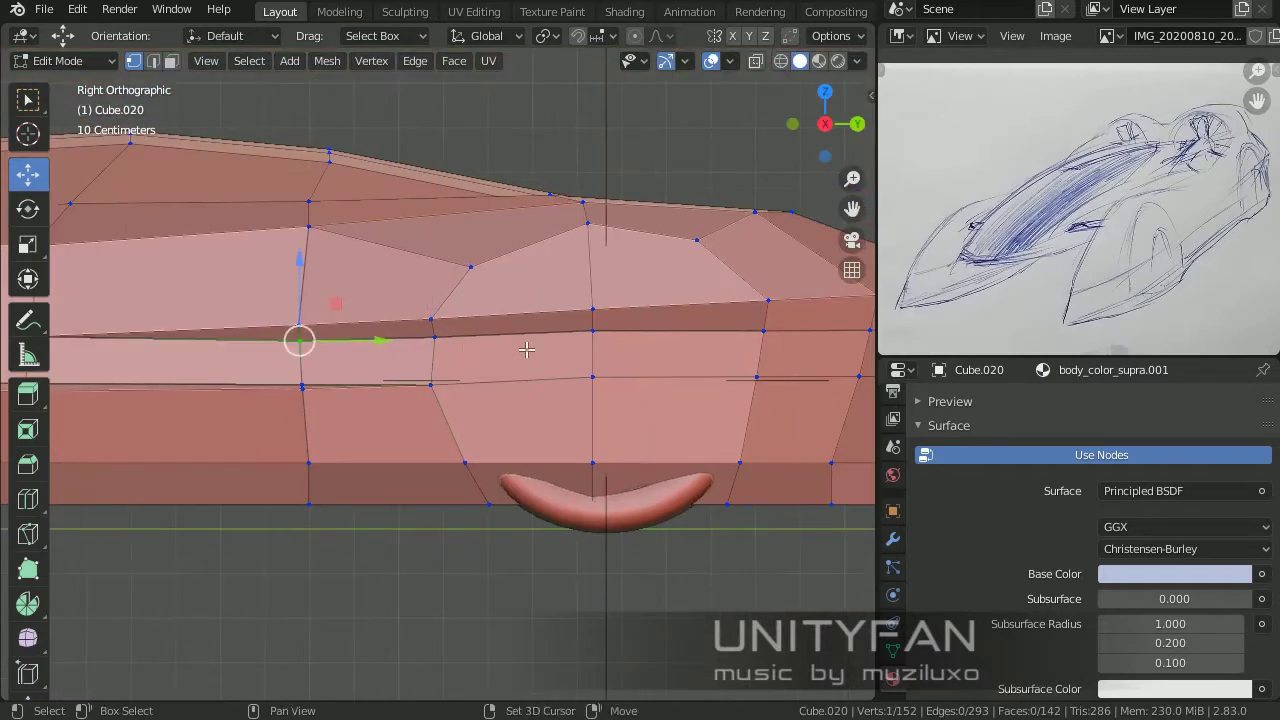
key("g")
key("z")
left_click(226, 296)
scroll(226, 296, "down", 3)
middle_click_drag(300, 330, 557, 302, "shift")
middle_click_drag(749, 376, 596, 390, "shift")
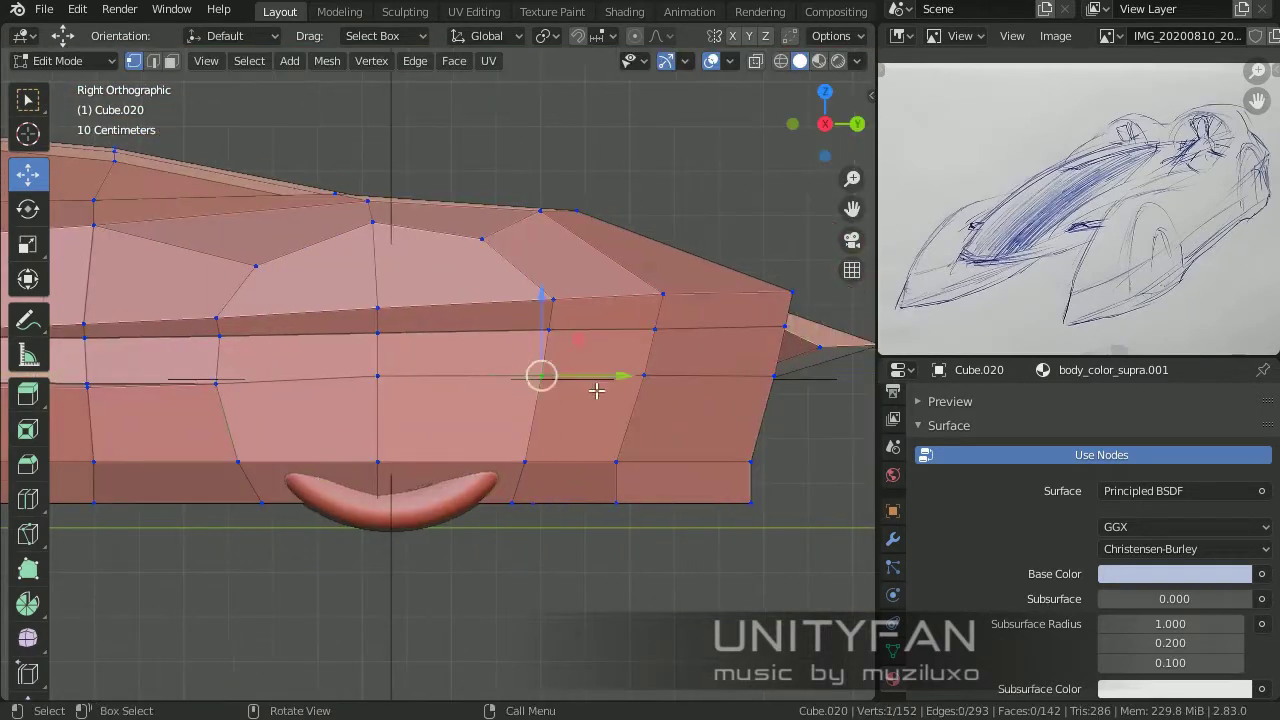
left_click(617, 331)
Step: Check the lower crease vertex and the whole body from several angles, then return to object mode
scroll(617, 331, "up", 3)
middle_click_drag(754, 331, 583, 476, "shift")
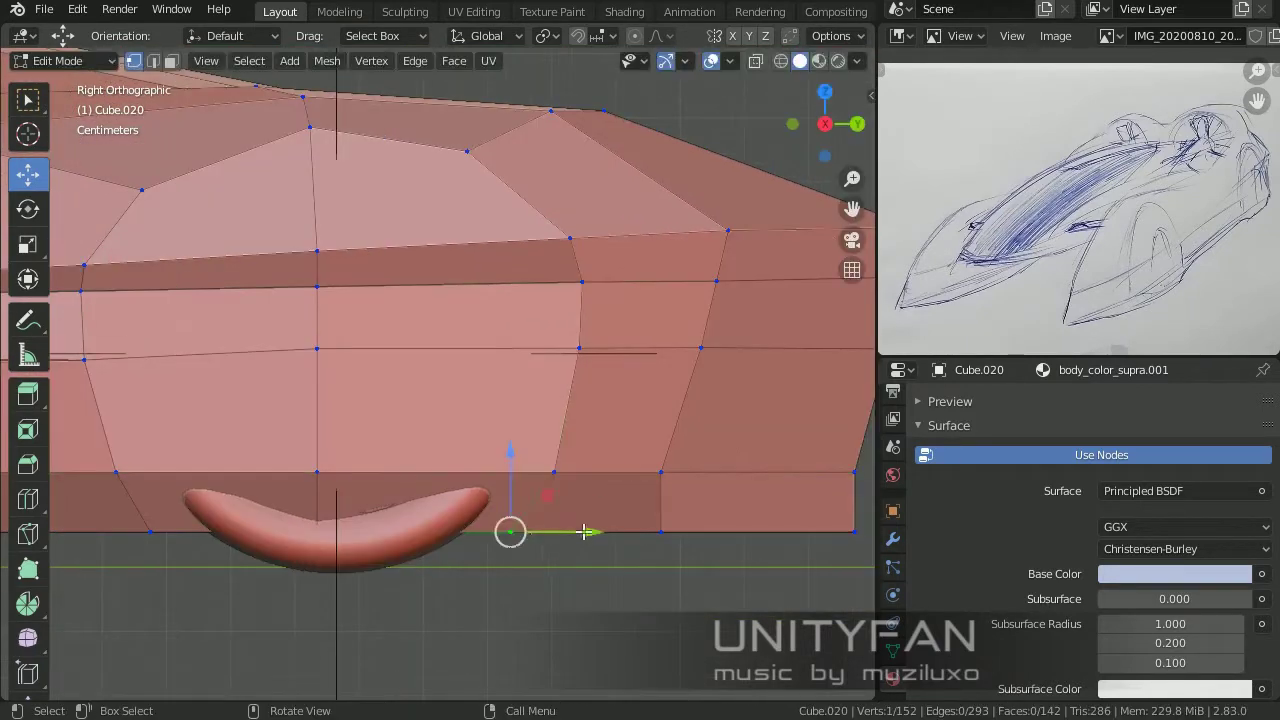
scroll(584, 532, "down", 3)
scroll(429, 457, "up", 3)
mouse_move(543, 429)
middle_mouse_down()
mouse_move(330, 484)
mouse_move(331, 472)
middle_mouse_up()
mouse_move(277, 541)
middle_mouse_down()
mouse_move(309, 509)
mouse_move(536, 510)
middle_mouse_up()
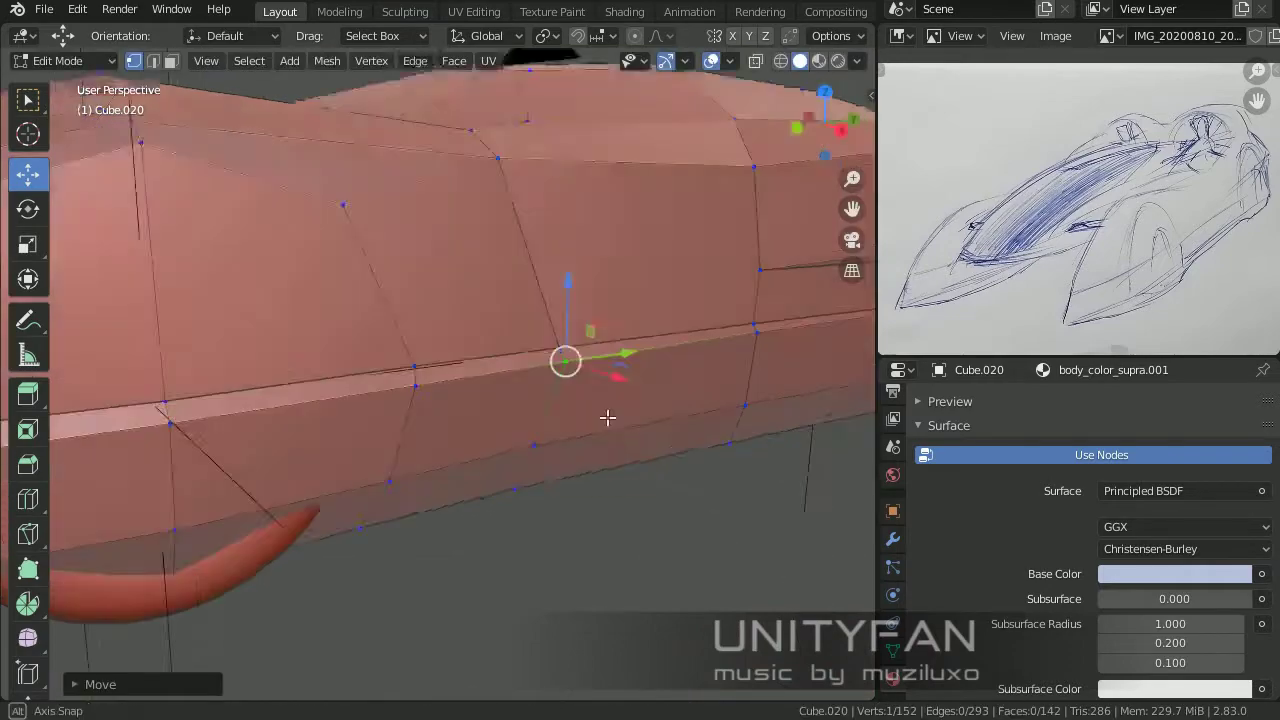
mouse_move(591, 356)
middle_mouse_down()
mouse_move(352, 541)
mouse_move(612, 398)
mouse_move(543, 463)
mouse_move(312, 470)
mouse_move(540, 506)
mouse_move(786, 491)
mouse_move(542, 510)
middle_mouse_up()
key("Tab")
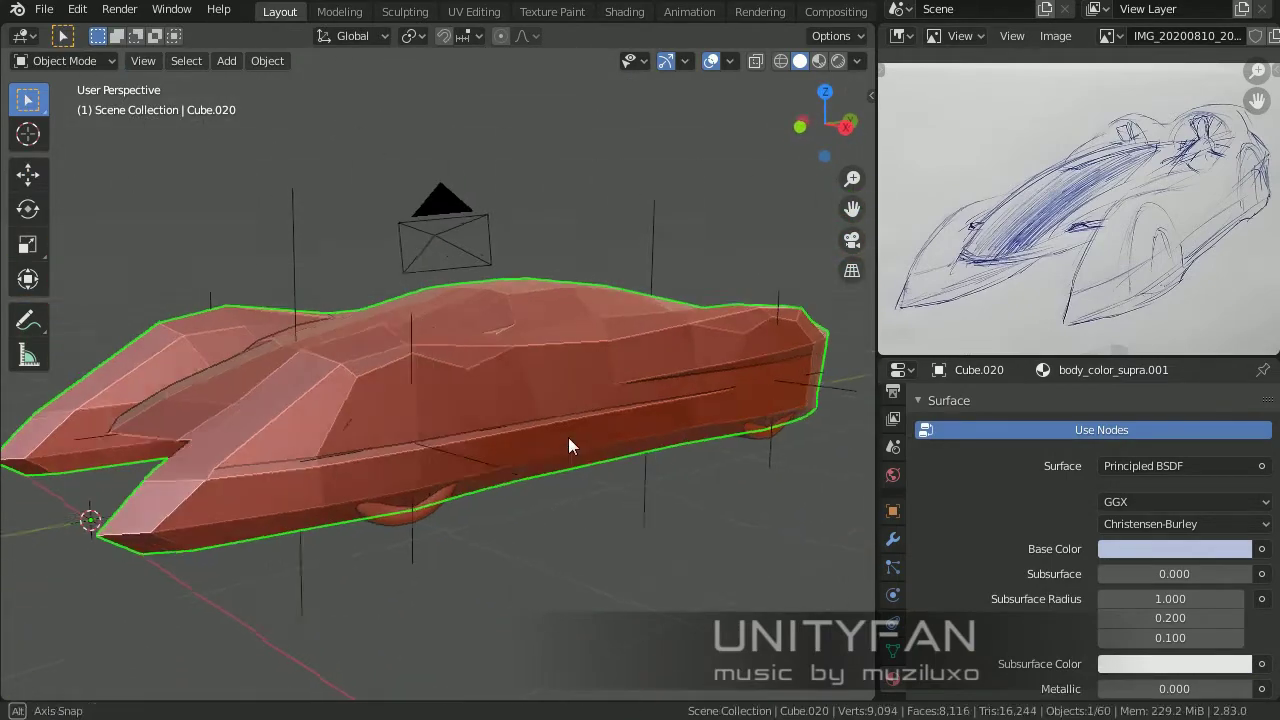
Step: Back in edit mode, knife a new cut across the car body's top surface
mouse_move(561, 426)
middle_mouse_down()
mouse_move(387, 426)
mouse_move(414, 342)
middle_mouse_up()
key("Tab")
scroll(414, 342, "up", 5)
mouse_move(614, 380)
middle_mouse_down()
mouse_move(494, 402)
mouse_move(423, 394)
mouse_move(449, 354)
mouse_move(423, 346)
middle_mouse_up()
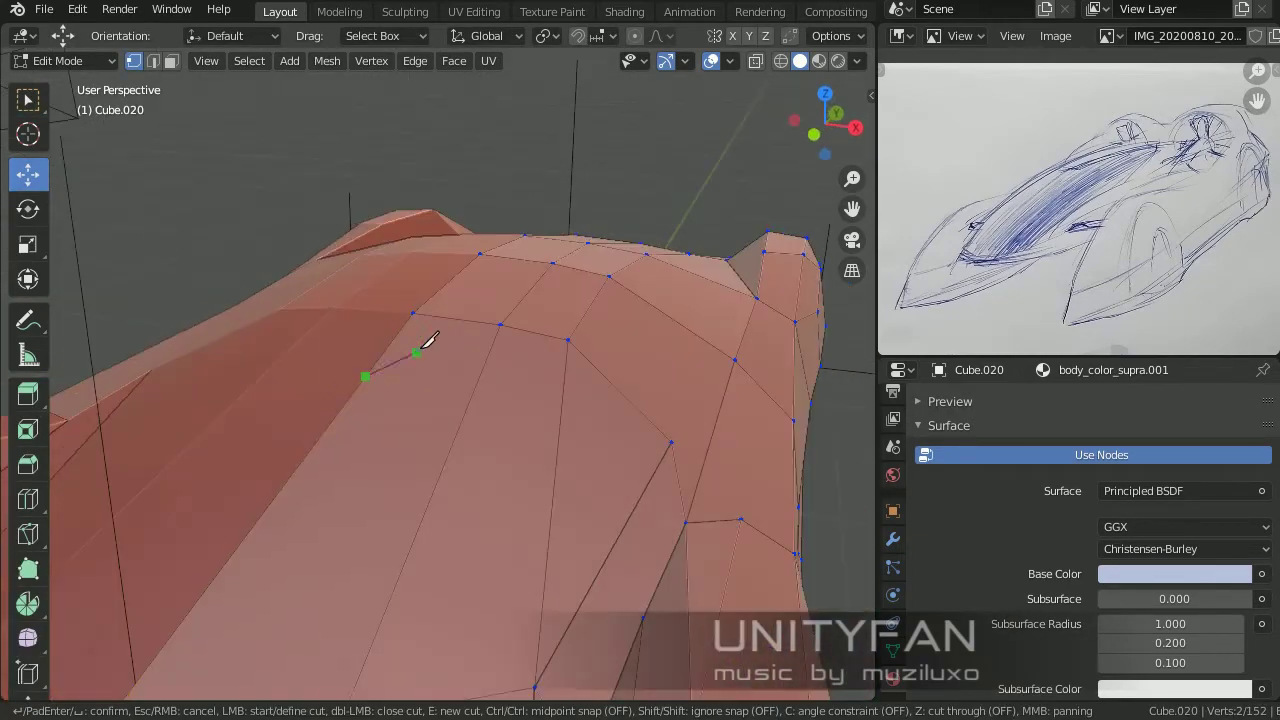
key("Escape")
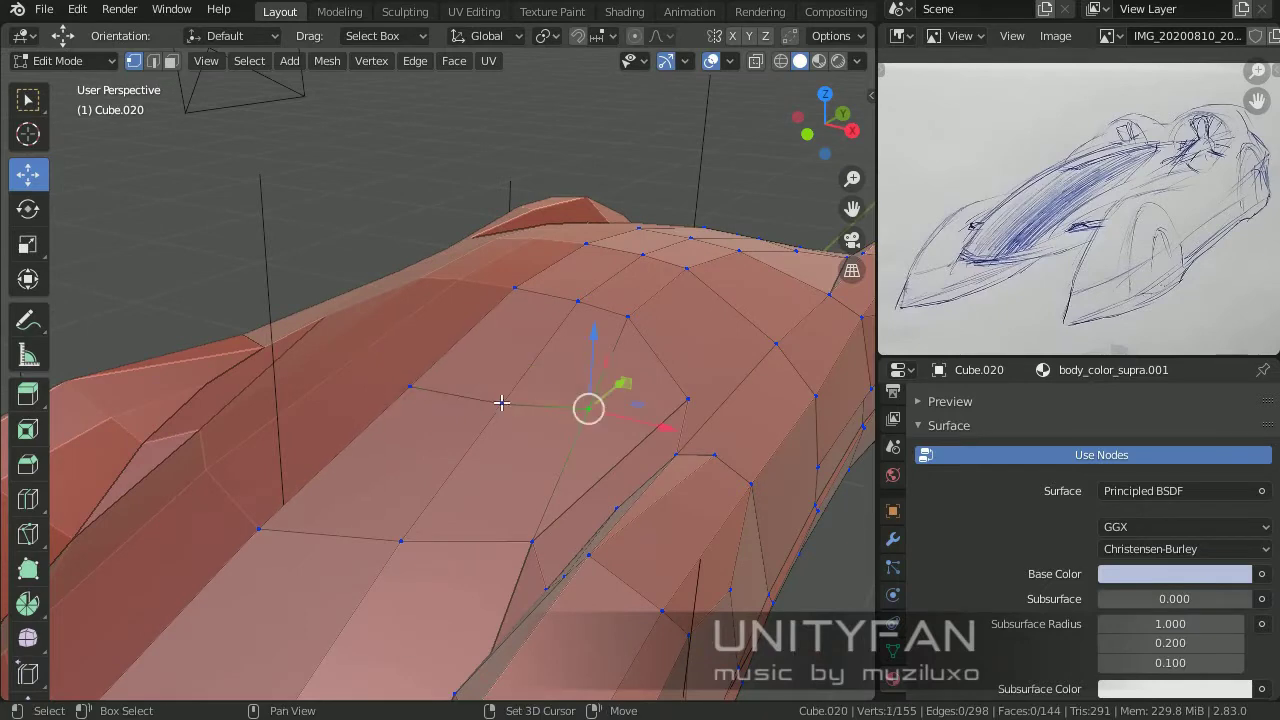
middle_click_drag(502, 402, 450, 370)
left_click_drag(480, 368, 516, 356)
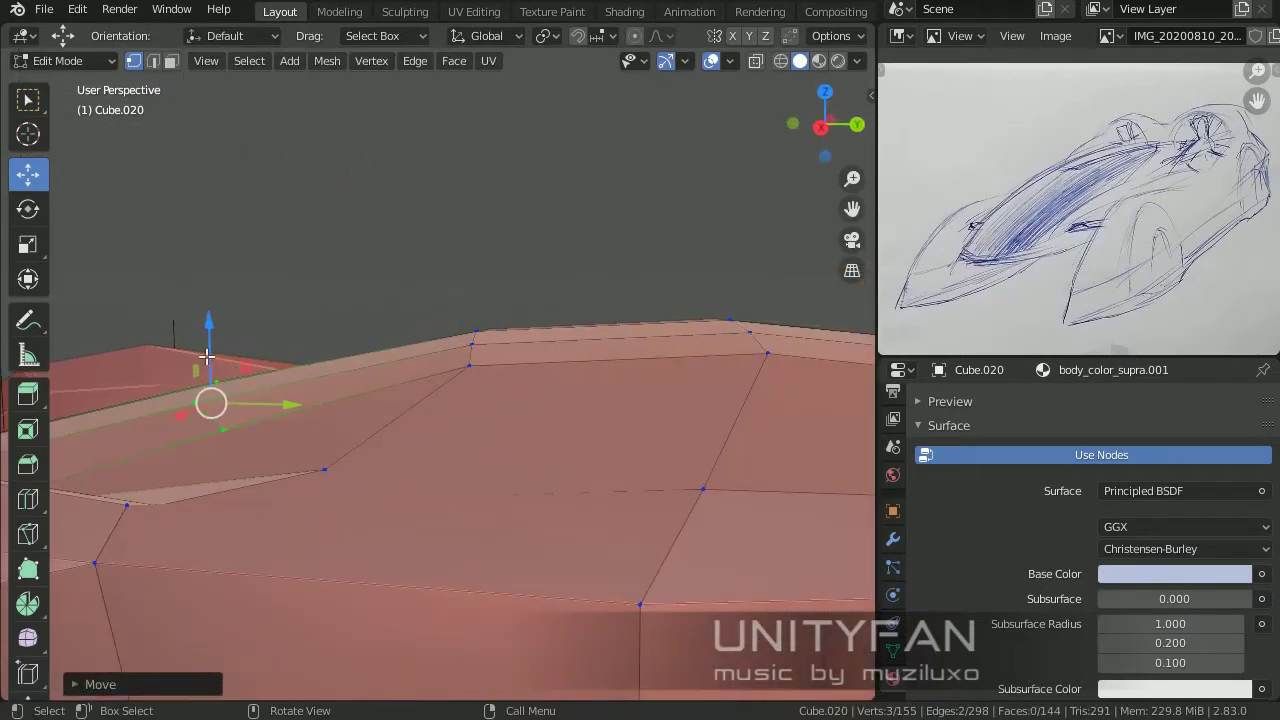
mouse_move(206, 356)
middle_mouse_down()
mouse_move(571, 434)
mouse_move(523, 390)
mouse_move(600, 420)
mouse_move(503, 409)
middle_mouse_up()
left_click(523, 390)
scroll(517, 491, "up", 3)
scroll(527, 493, "up", 2)
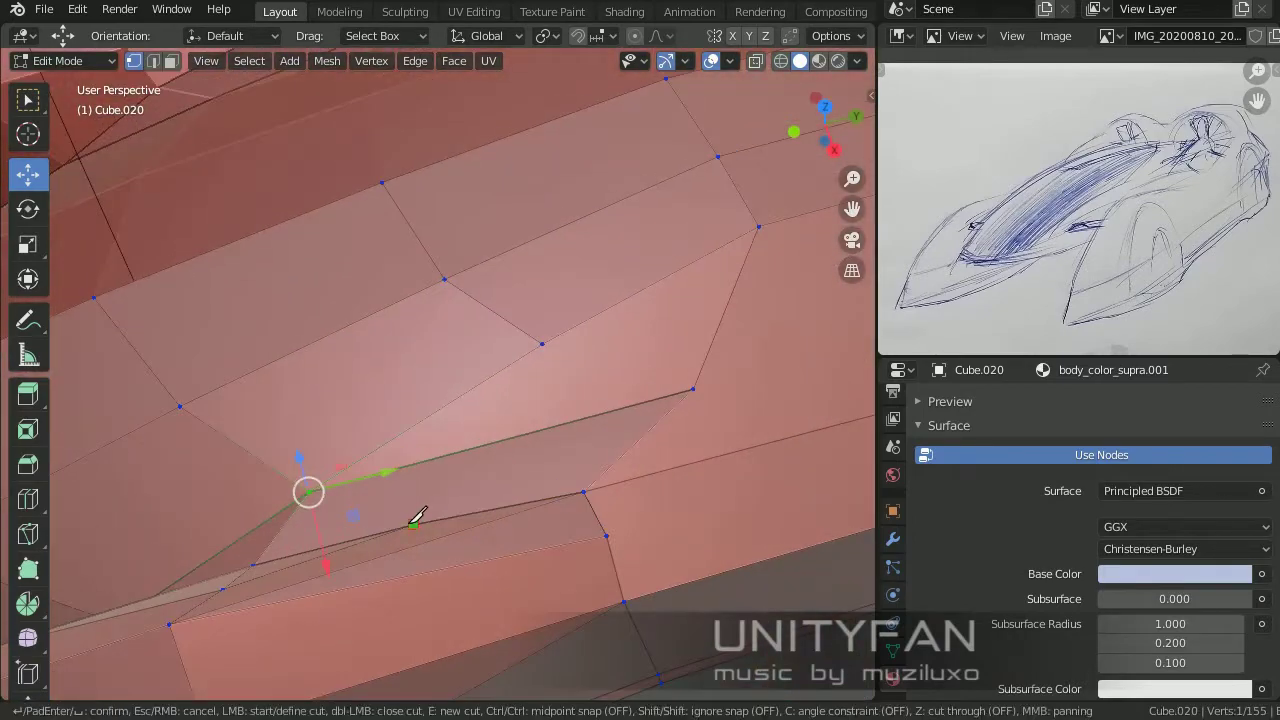
left_click(542, 344)
key("Return")
Step: Reposition vertices on the top edge and side to refine the body shape
mouse_move(542, 344)
middle_mouse_down()
mouse_move(529, 486)
mouse_move(551, 423)
mouse_move(646, 466)
mouse_move(509, 451)
mouse_move(500, 360)
mouse_move(469, 297)
mouse_move(297, 429)
mouse_move(296, 302)
mouse_move(297, 358)
middle_mouse_up()
left_click(296, 302)
left_click(234, 390)
mouse_move(234, 390)
middle_mouse_down()
mouse_move(94, 357)
mouse_move(321, 509)
middle_mouse_up()
left_click(371, 543)
middle_click_drag(371, 543, 416, 599)
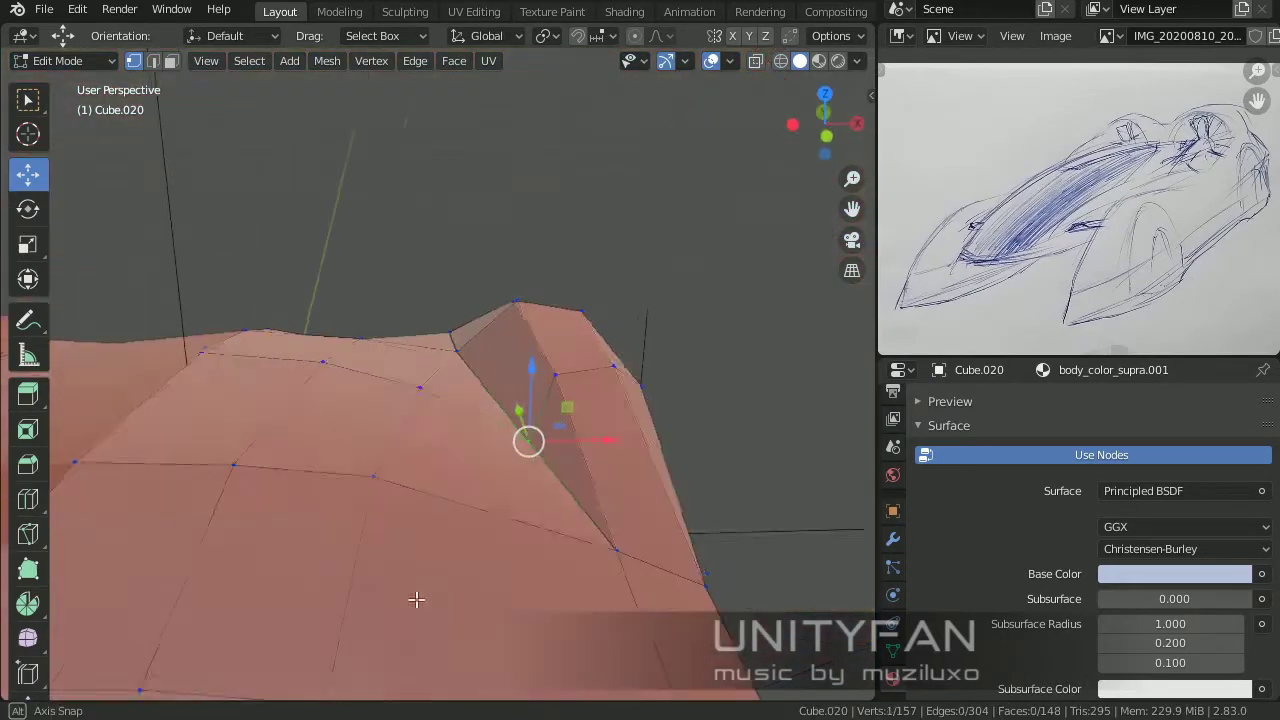
mouse_move(451, 529)
middle_mouse_down()
mouse_move(126, 380)
mouse_move(307, 364)
mouse_move(566, 394)
mouse_move(591, 289)
mouse_move(574, 400)
mouse_move(650, 365)
mouse_move(620, 406)
mouse_move(603, 483)
mouse_move(491, 306)
mouse_move(390, 332)
mouse_move(426, 297)
mouse_move(557, 402)
middle_mouse_up()
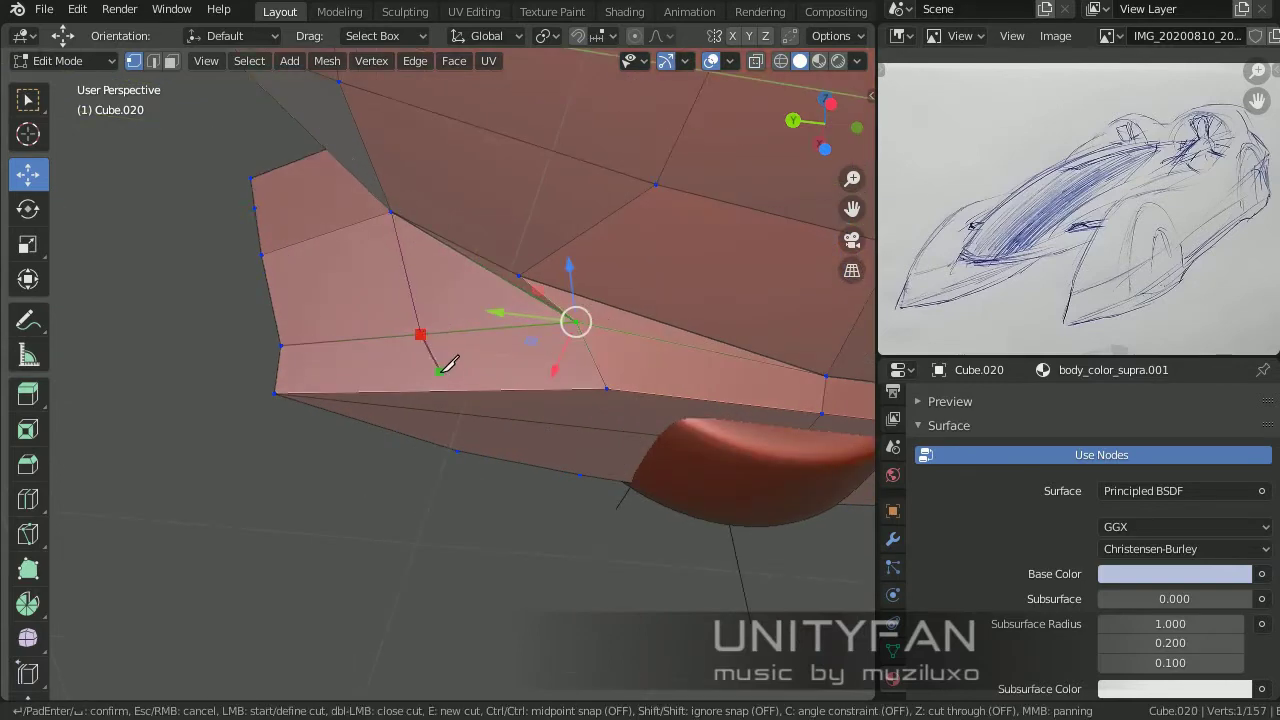
key("Escape")
mouse_move(427, 337)
middle_mouse_down()
mouse_move(494, 434)
mouse_move(480, 443)
mouse_move(649, 600)
mouse_move(416, 345)
mouse_move(465, 348)
middle_mouse_up()
Step: Merge the two selected triangles into one quad face (Alt+J), then slide a vertex along X
key("3")
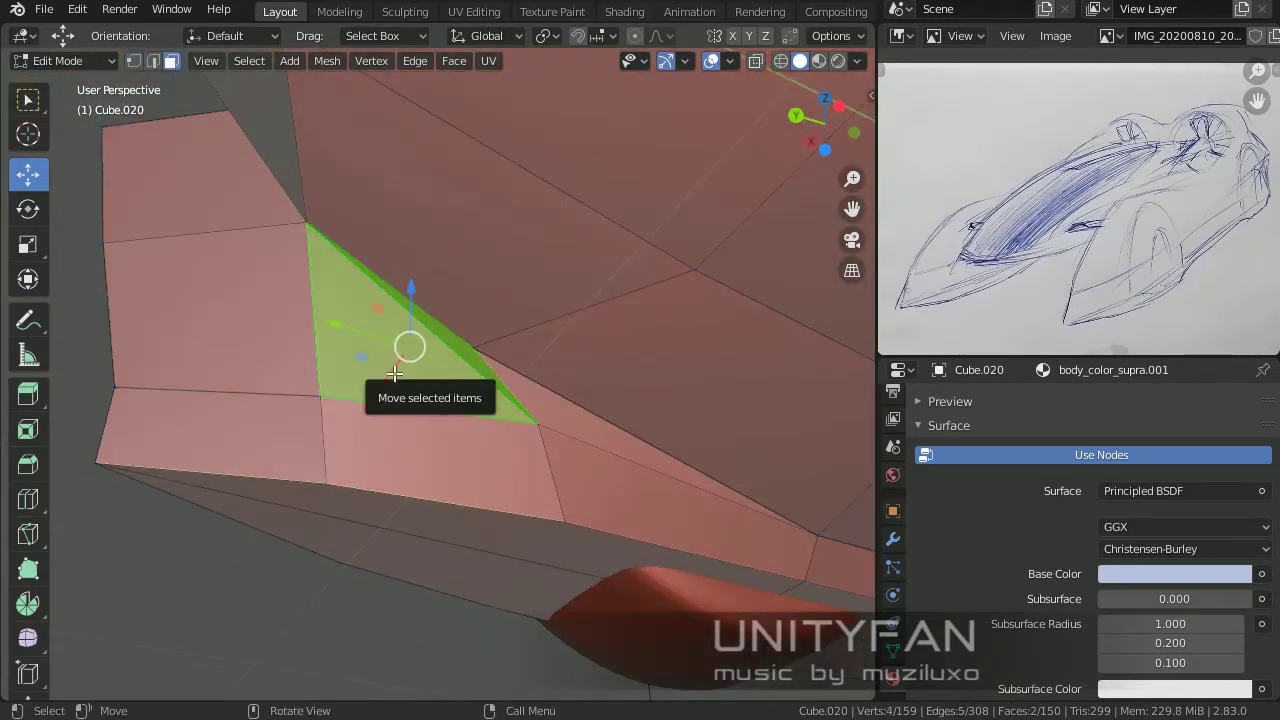
key("alt+j")
mouse_move(395, 373)
middle_mouse_down()
mouse_move(460, 346)
mouse_move(140, 72)
middle_mouse_up()
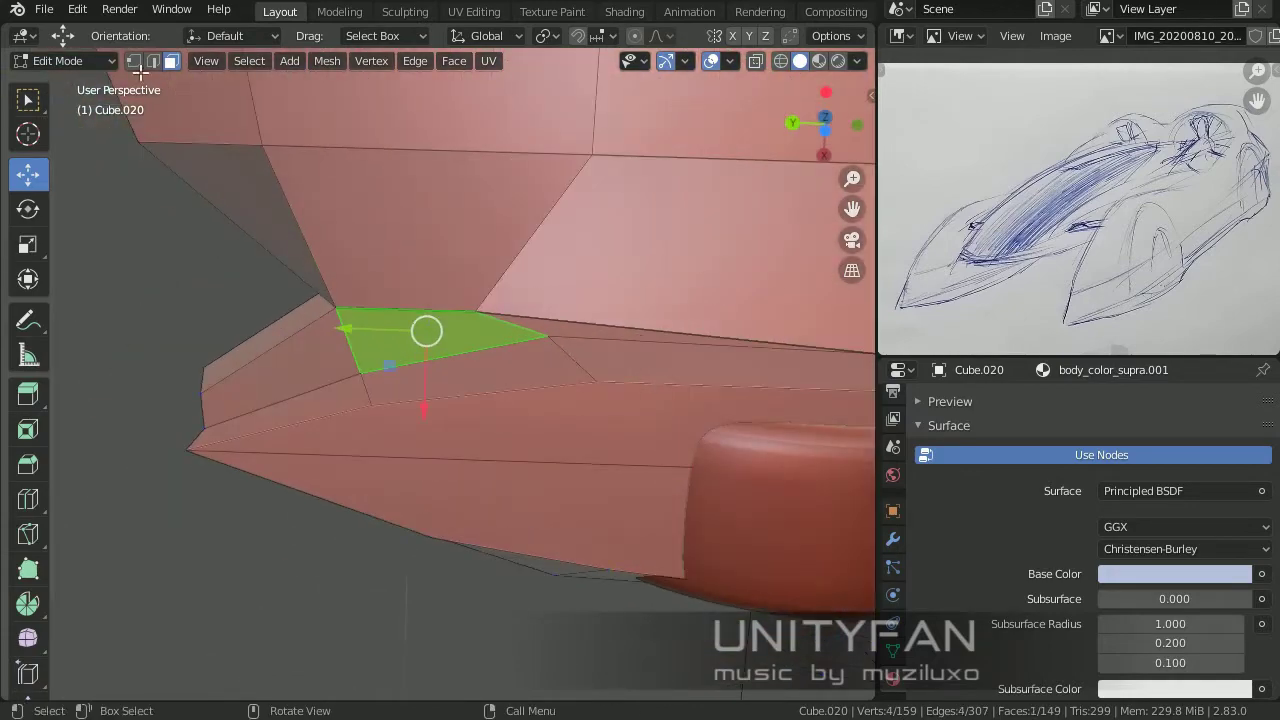
middle_click_drag(570, 365, 475, 312, "shift")
left_click_drag(448, 330, 451, 326)
mouse_move(352, 367)
middle_mouse_down()
mouse_move(531, 503)
mouse_move(685, 433)
mouse_move(483, 440)
mouse_move(390, 311)
mouse_move(503, 305)
mouse_move(424, 249)
mouse_move(537, 337)
mouse_move(366, 365)
mouse_move(511, 463)
mouse_move(623, 434)
mouse_move(814, 429)
mouse_move(593, 439)
mouse_move(734, 277)
mouse_move(589, 414)
mouse_move(674, 463)
mouse_move(552, 505)
mouse_move(506, 426)
mouse_move(497, 337)
mouse_move(471, 286)
mouse_move(408, 278)
middle_mouse_up()
Step: Switch to object mode and look over the cabin from the front and side
key("Tab")
key("Tab")
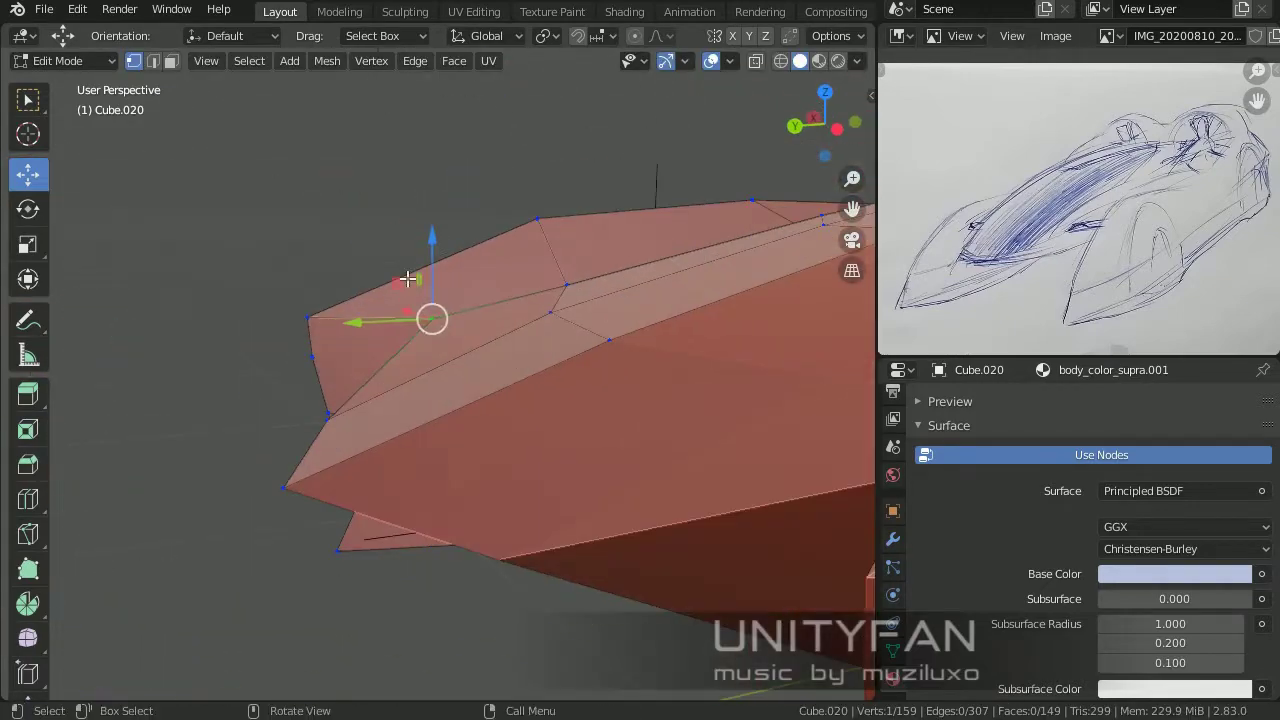
middle_click_drag(565, 282, 683, 327)
middle_click_drag(355, 346, 636, 426)
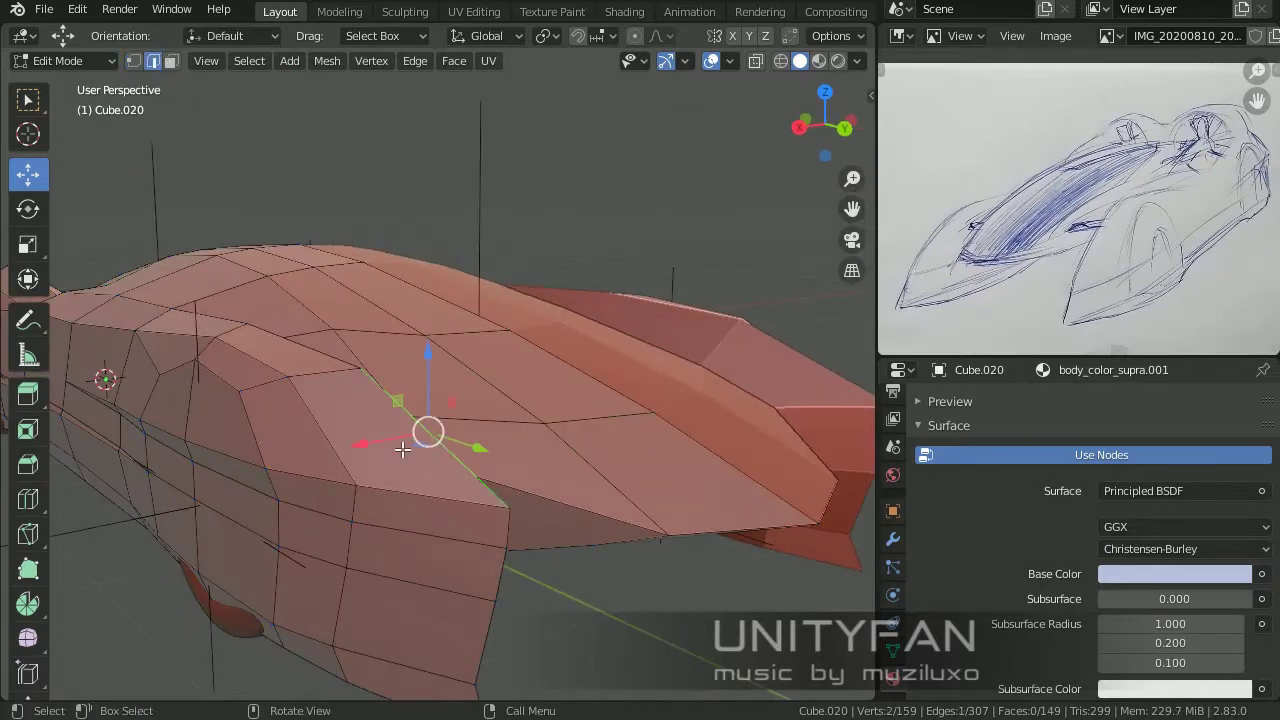
Step: Separate the copied face into its own object and extrude it into a block
left_click(289, 257)
left_click(464, 354)
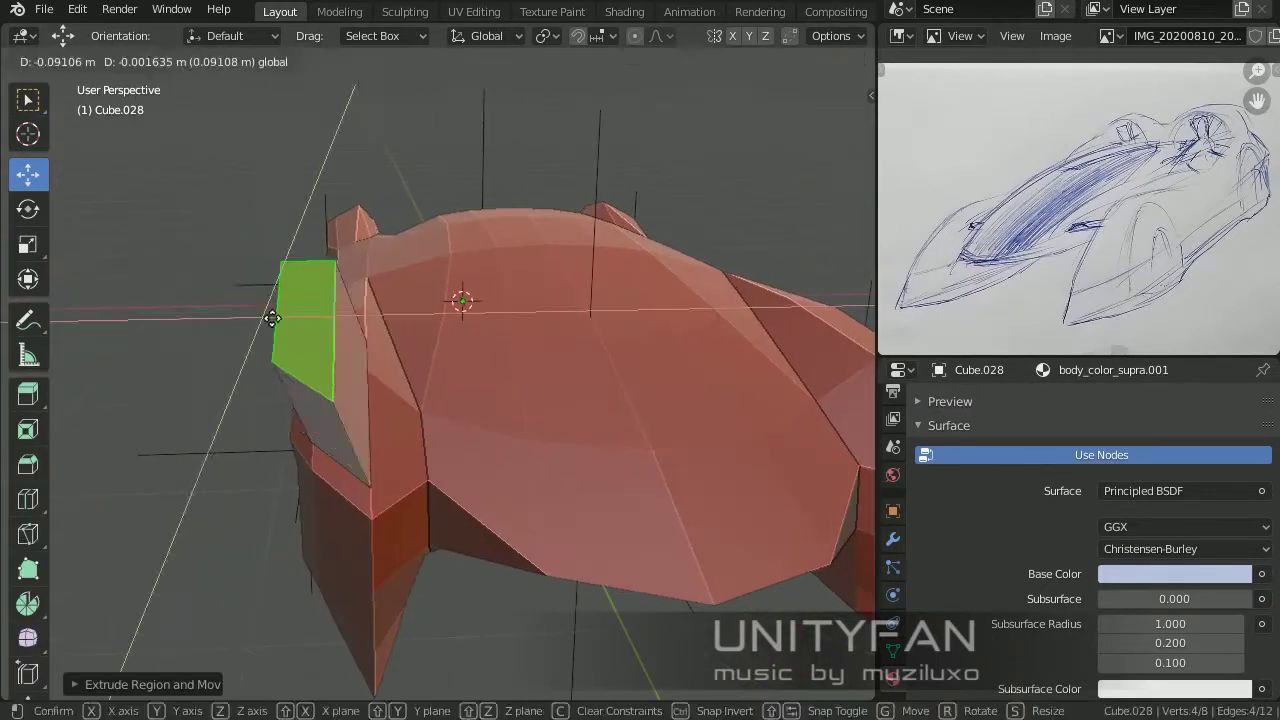
mouse_move(464, 354)
middle_mouse_down()
mouse_move(531, 214)
mouse_move(480, 297)
mouse_move(543, 363)
mouse_move(495, 313)
middle_mouse_up()
left_click(531, 214)
left_click(442, 346)
middle_click_drag(442, 346, 522, 417)
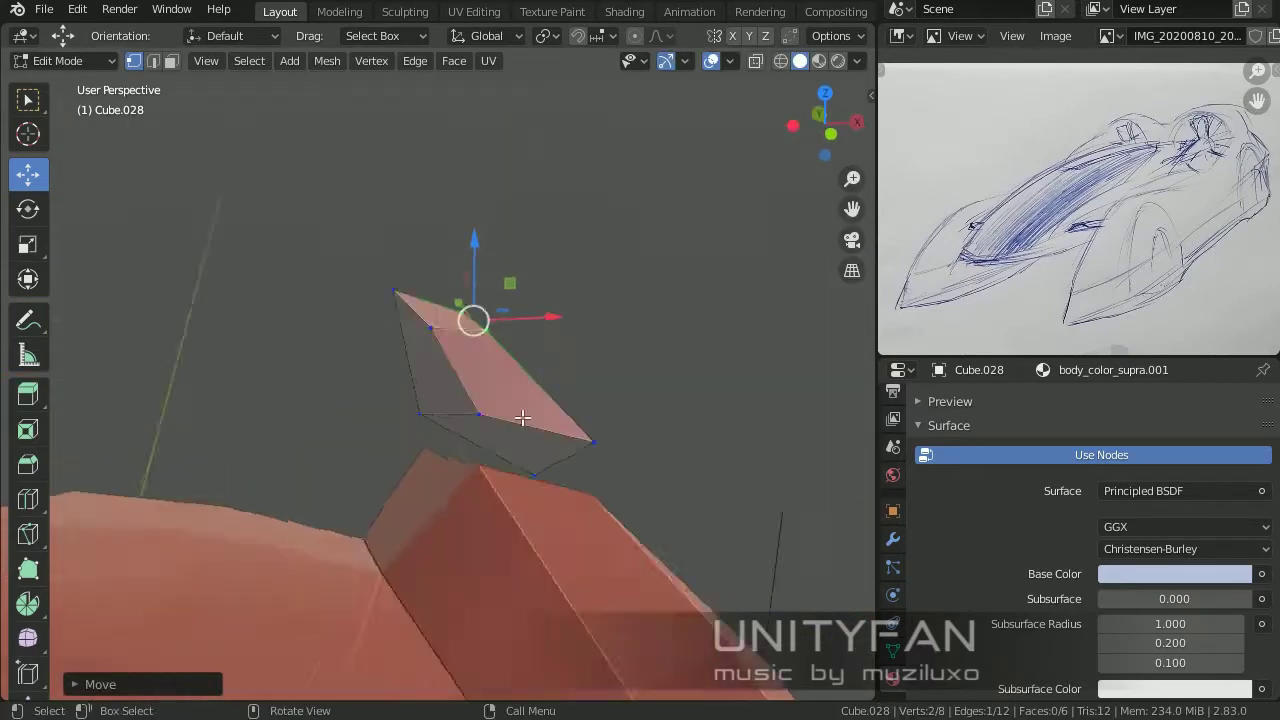
Step: Raise a top vertex high above the body, moving it in the XZ plane (Shift+Y)
key("g")
key("shift+y")
mouse_move(315, 472)
middle_mouse_down()
mouse_move(491, 434)
mouse_move(428, 410)
middle_mouse_up()
middle_click_drag(313, 441, 391, 426)
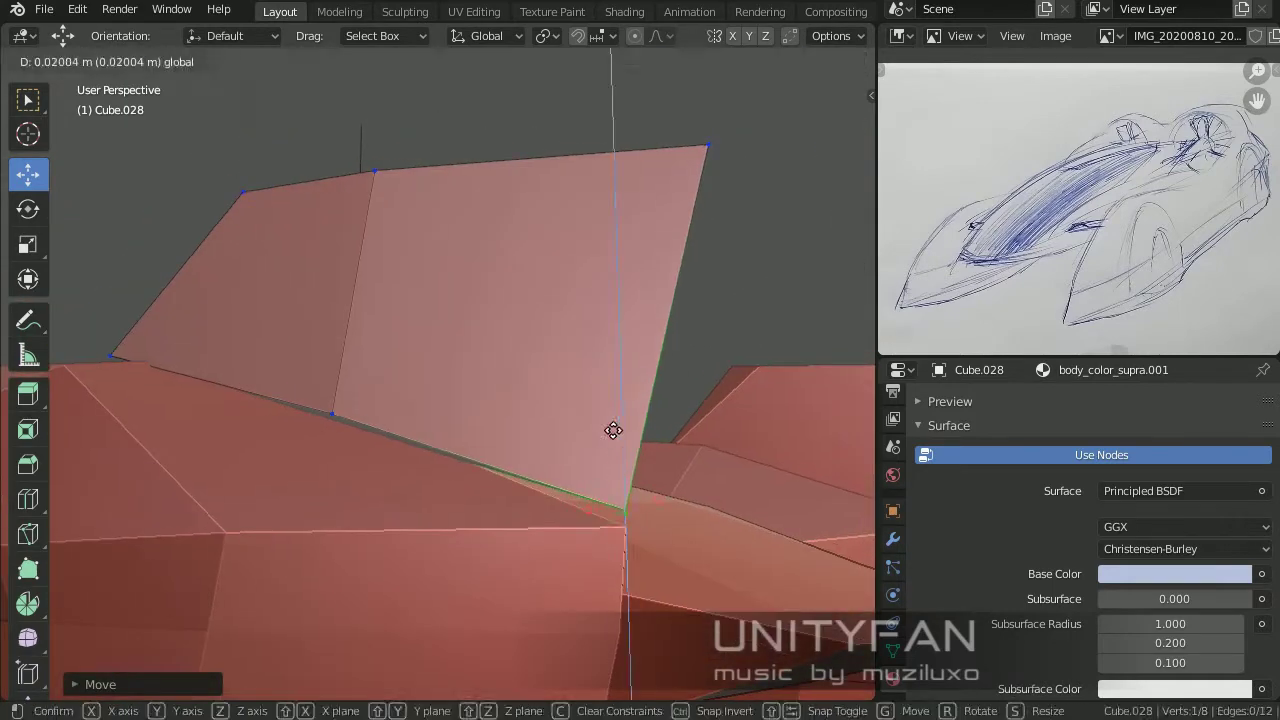
left_click(611, 429)
mouse_move(560, 470)
middle_mouse_down()
mouse_move(470, 440)
mouse_move(650, 470)
mouse_move(523, 434)
mouse_move(509, 537)
mouse_move(351, 486)
mouse_move(230, 421)
mouse_move(492, 470)
middle_mouse_up()
Step: Move the remaining strut vertices to shape a tall upright fin
key("g")
left_click(230, 421)
mouse_move(478, 352)
middle_mouse_down()
mouse_move(534, 271)
mouse_move(491, 354)
middle_mouse_up()
key("g")
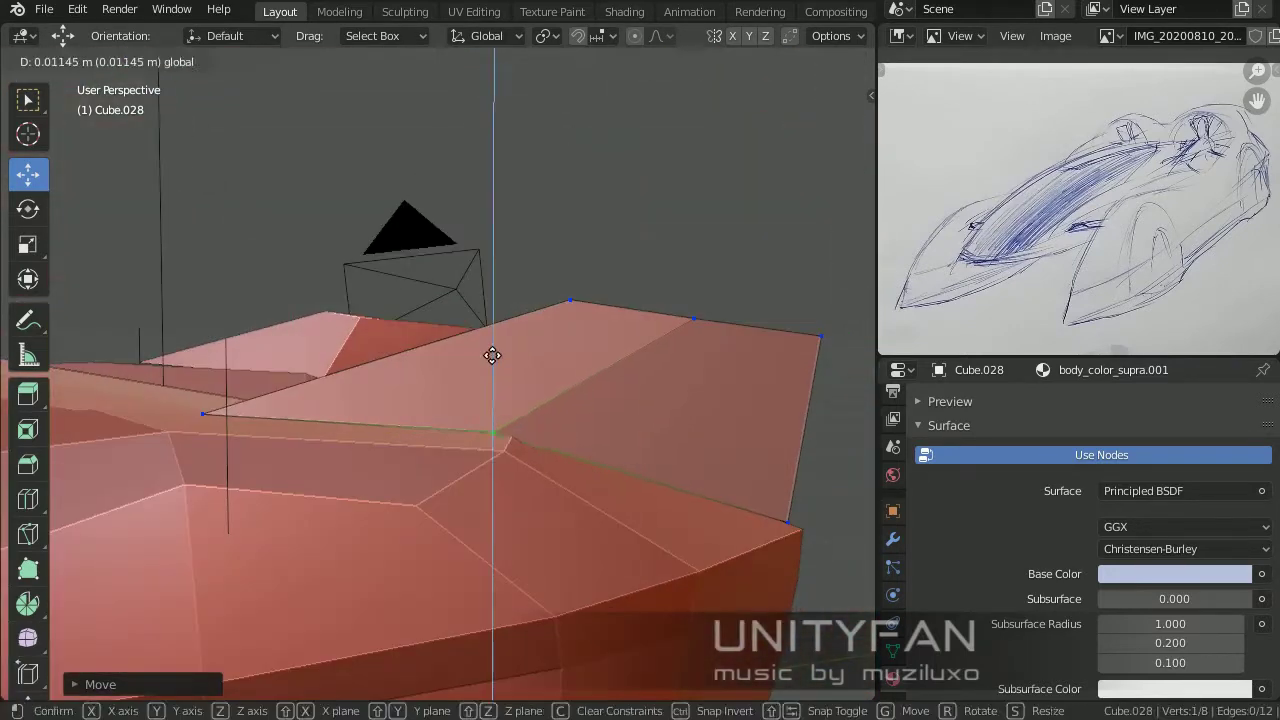
left_click(471, 434)
mouse_move(471, 434)
middle_mouse_down()
mouse_move(423, 458)
mouse_move(580, 480)
middle_mouse_up()
key("g")
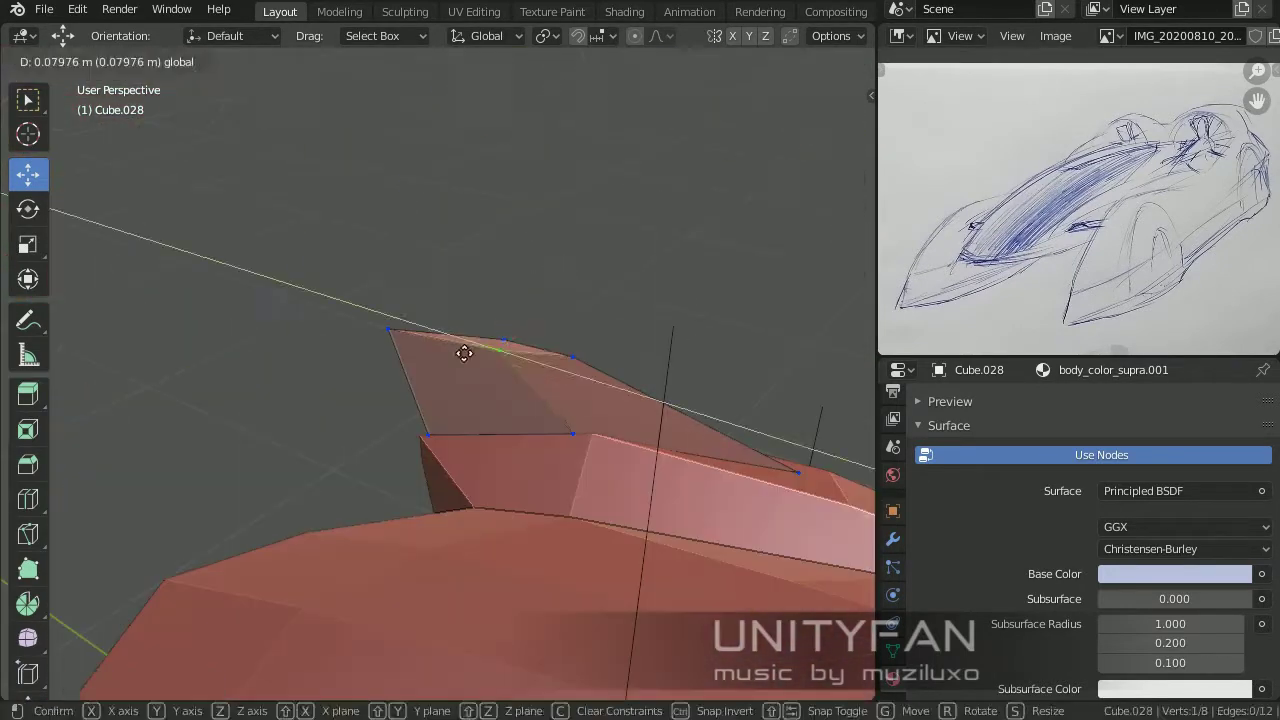
left_click(463, 351)
mouse_move(463, 351)
middle_mouse_down()
mouse_move(663, 420)
mouse_move(433, 480)
middle_mouse_up()
Step: Rotate the strut into its angle using side and front orthographic views
key("Tab")
scroll(433, 480, "up", 5)
key("Tab")
middle_click_drag(280, 471, 269, 507)
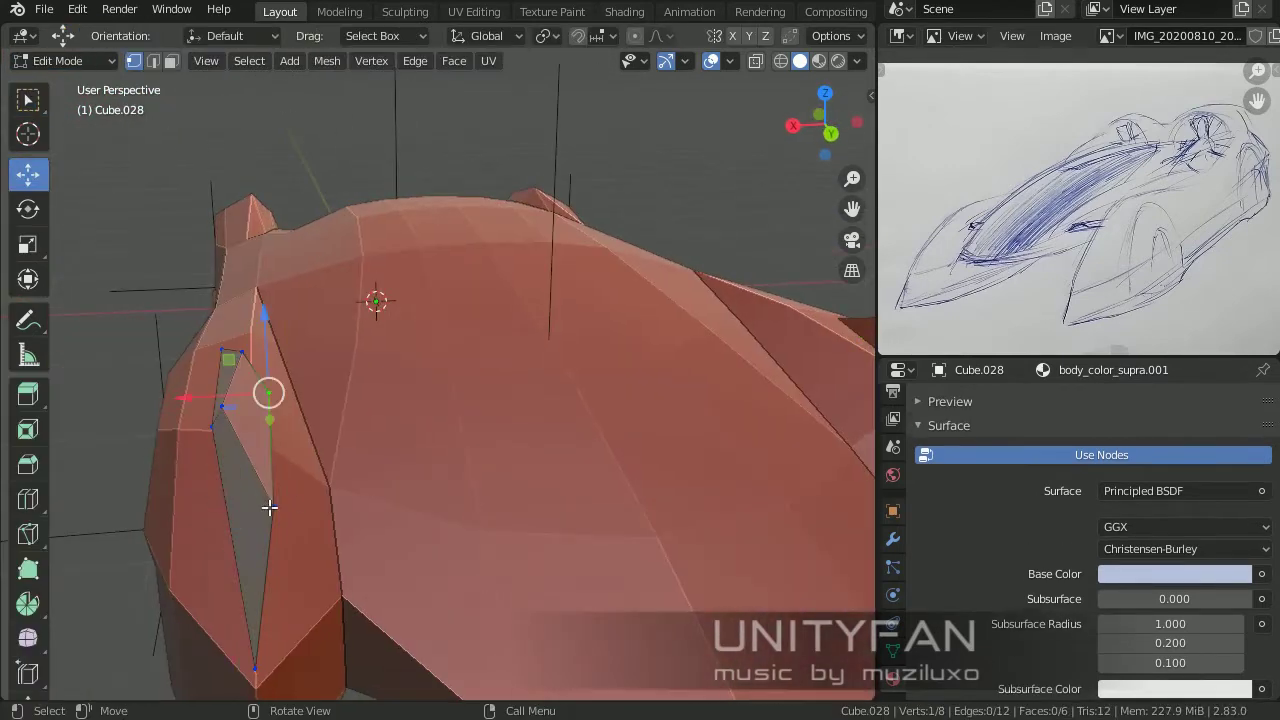
middle_click_drag(258, 413, 604, 415, "alt")
left_click(596, 310)
mouse_move(596, 310)
middle_mouse_down()
mouse_move(329, 371)
mouse_move(486, 331)
mouse_move(580, 417)
middle_mouse_up()
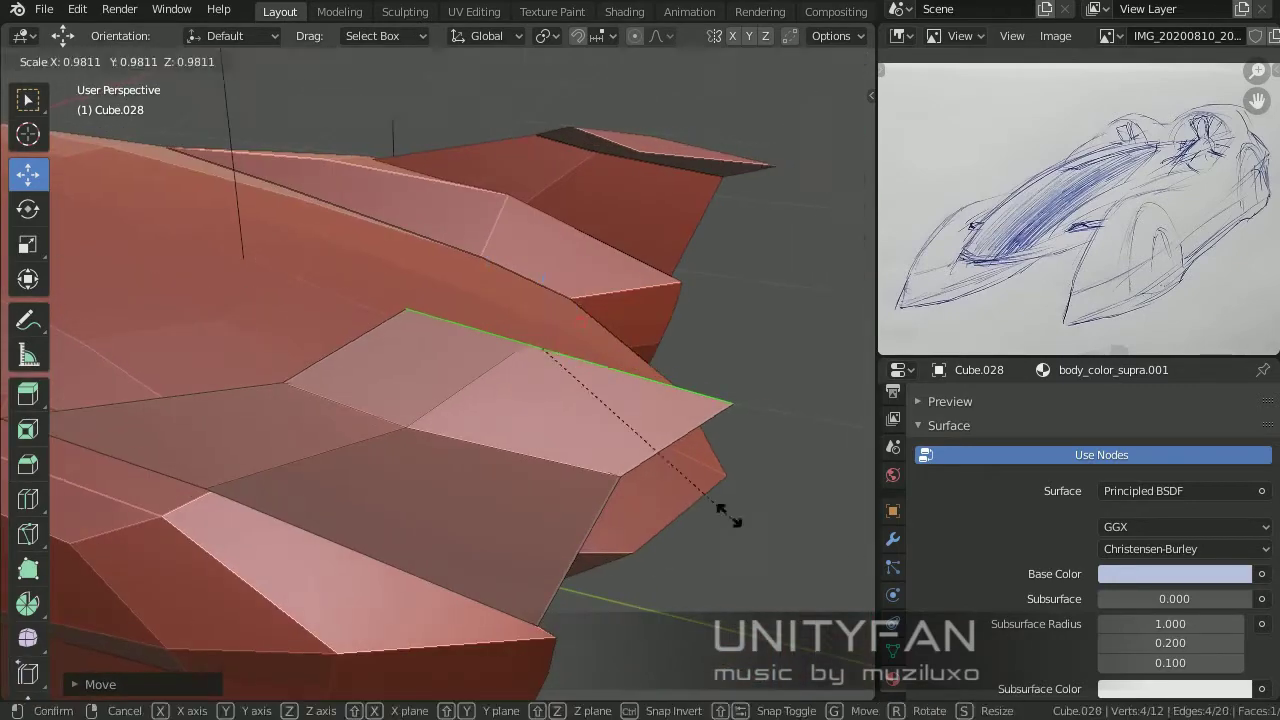
Step: Extrude the strut's end in front view, then rotate and scale the new section
left_click(728, 515)
mouse_move(728, 515)
middle_mouse_down()
mouse_move(446, 414)
mouse_move(563, 414)
middle_mouse_up()
key("e")
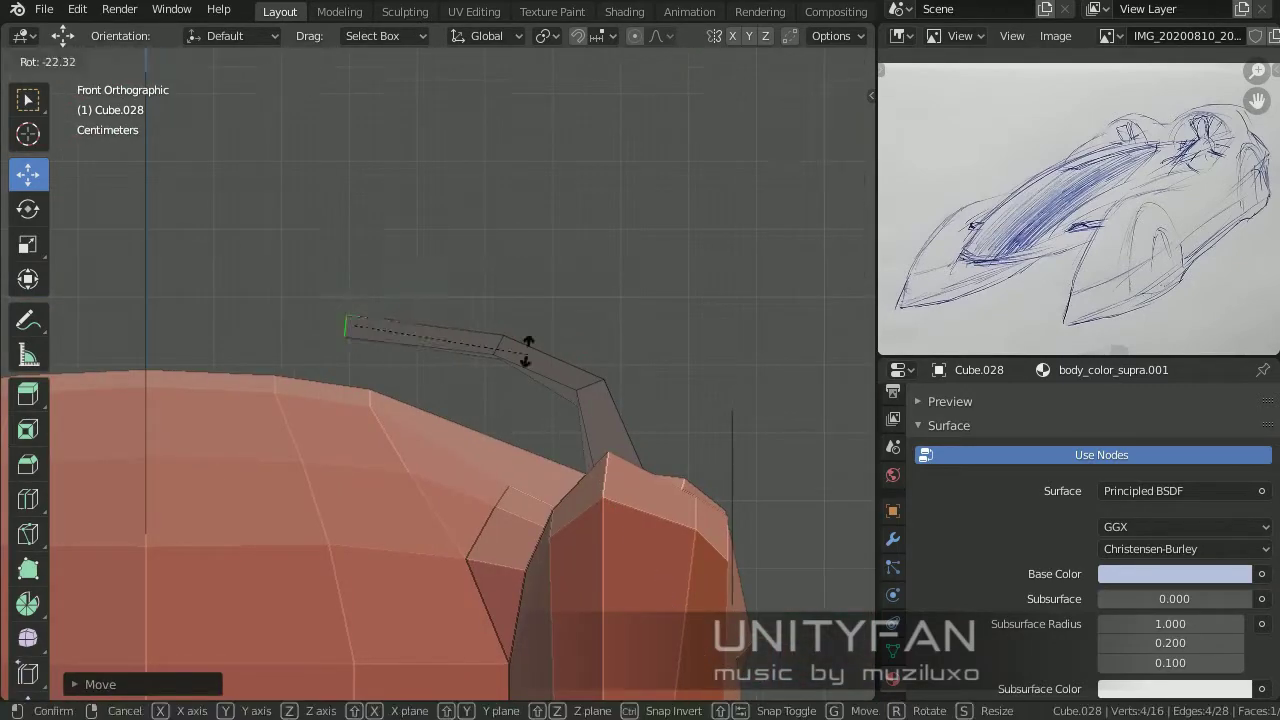
left_click(525, 350)
key("s")
mouse_move(525, 350)
middle_mouse_down()
mouse_move(428, 391)
mouse_move(740, 414)
mouse_move(645, 390)
mouse_move(517, 323)
mouse_move(600, 466)
mouse_move(551, 363)
middle_mouse_up()
left_click(428, 391)
Step: Scale the end and move it in the XZ plane so the arm reaches across
key("s")
left_click(600, 466)
key("g")
key("shift+y")
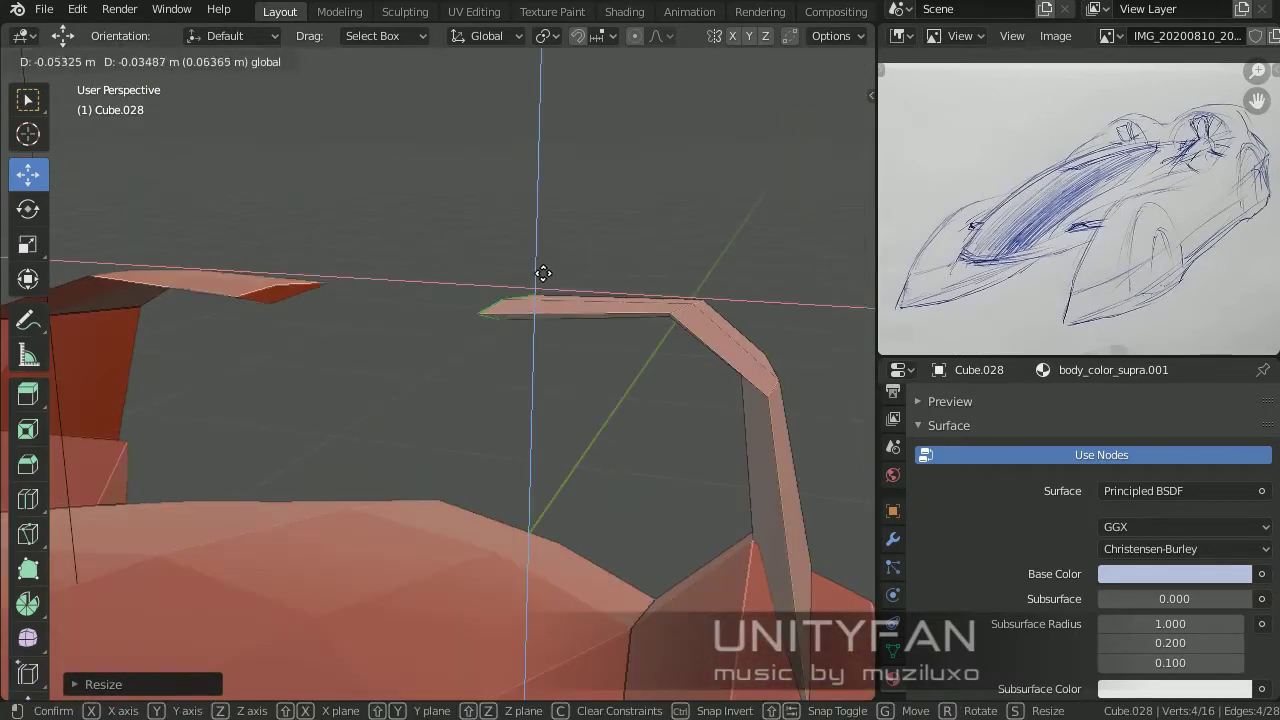
left_click(531, 311)
mouse_move(531, 311)
middle_mouse_down()
mouse_move(483, 389)
mouse_move(520, 340)
middle_mouse_up()
left_click(479, 376)
left_click(869, 96)
Step: Delete the unwanted face and shift the wing arm's selected vertices into place
key("x")
left_click(779, 135)
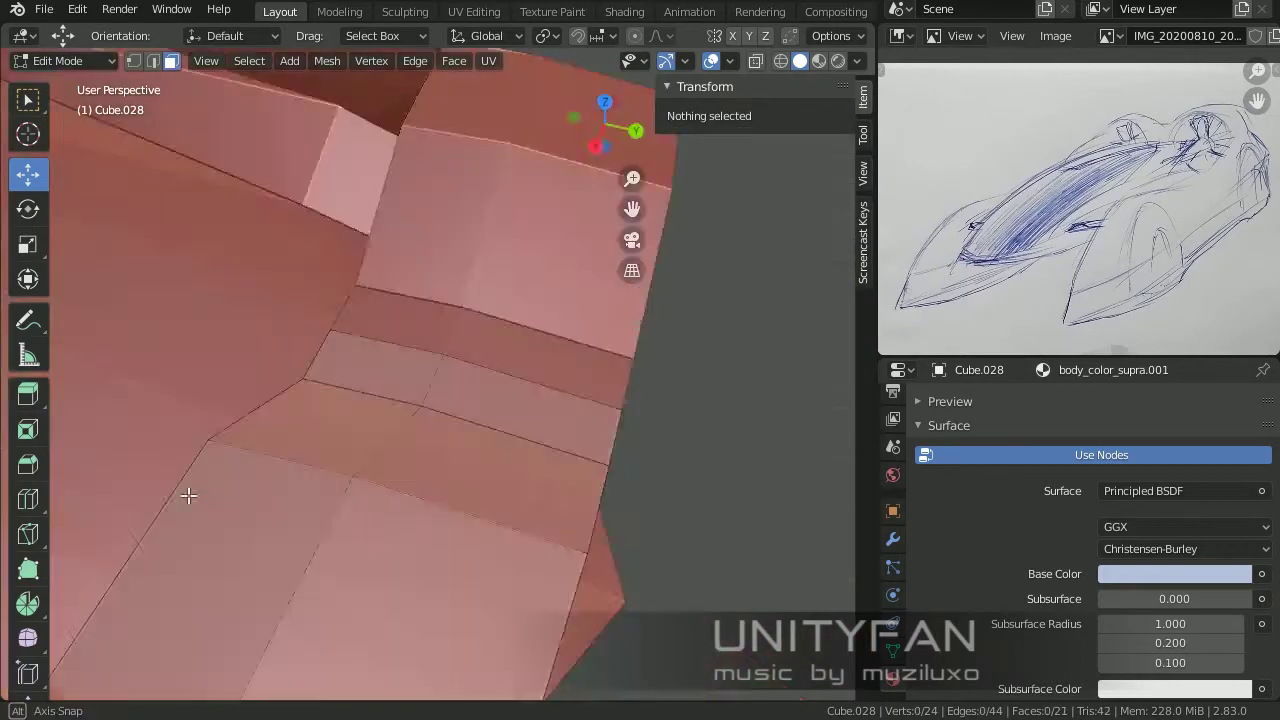
mouse_move(186, 491)
middle_mouse_down()
mouse_move(451, 374)
mouse_move(429, 386)
mouse_move(313, 289)
middle_mouse_up()
key("1")
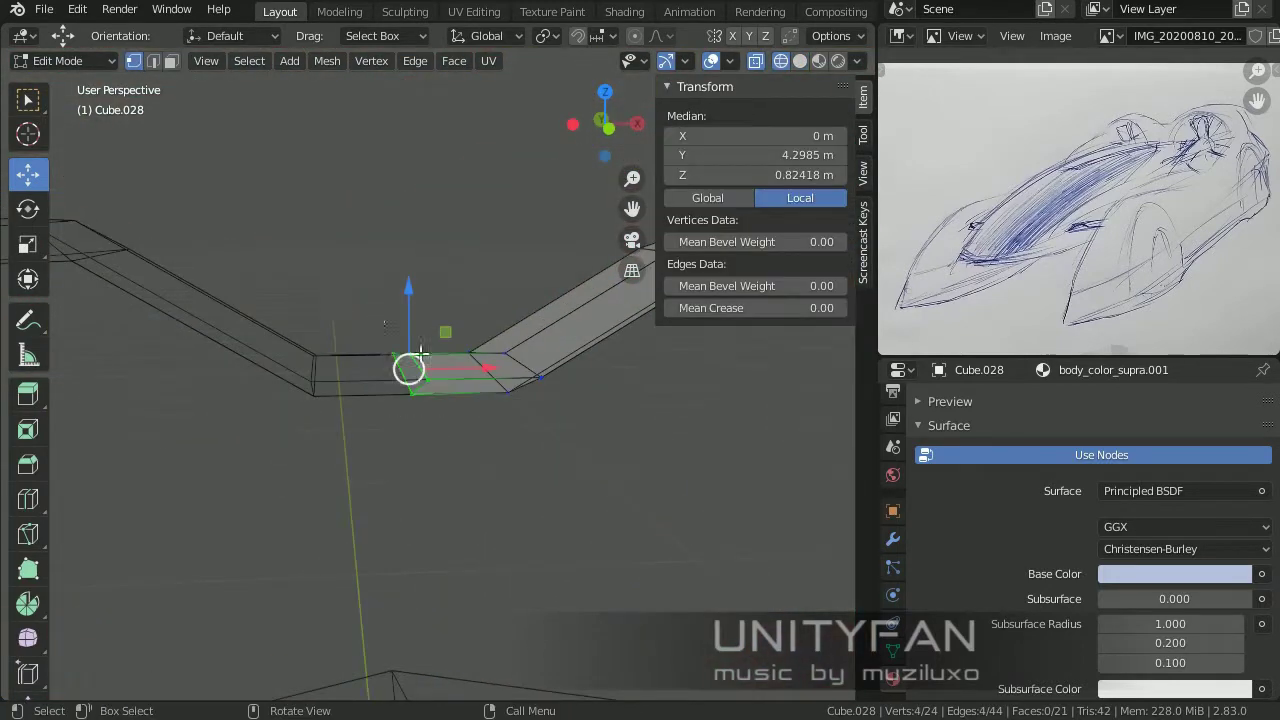
key("shift+z")
middle_click_drag(421, 353, 486, 380)
key("g")
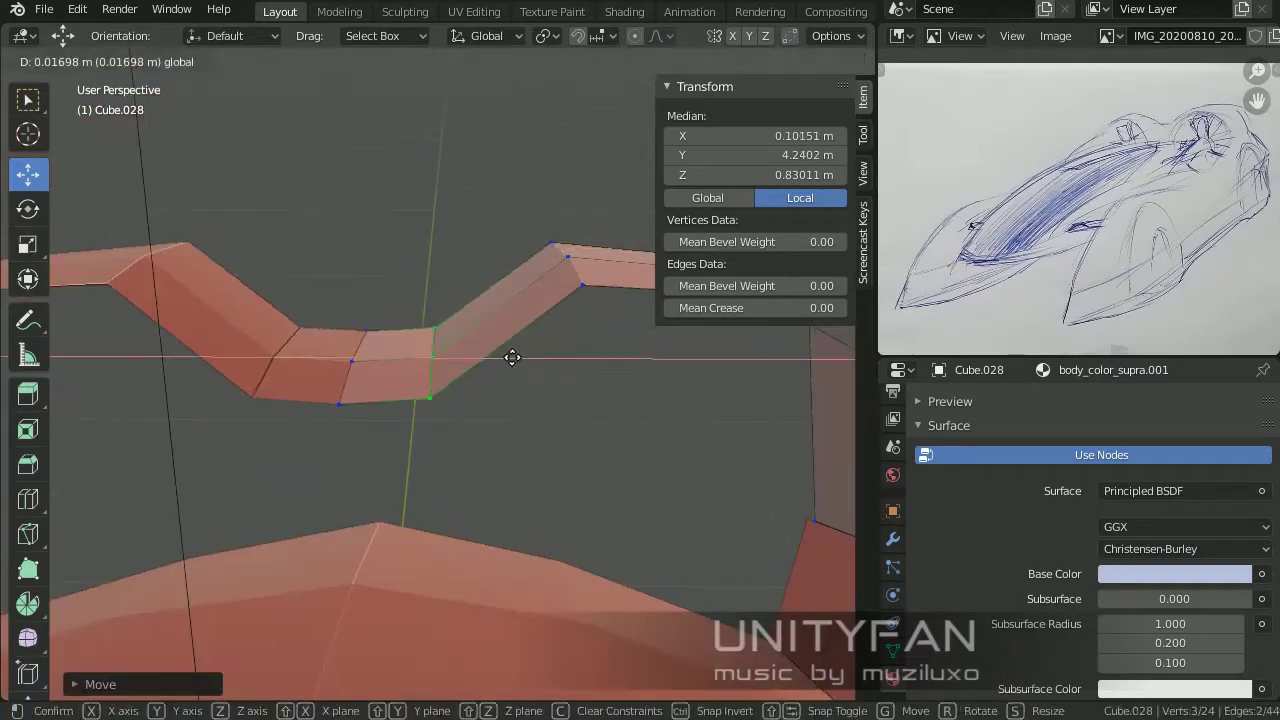
left_click(512, 357)
key("z")
left_click(508, 331)
mouse_move(508, 331)
middle_mouse_down()
mouse_move(114, 331)
mouse_move(503, 318)
mouse_move(457, 391)
mouse_move(403, 383)
mouse_move(691, 434)
mouse_move(510, 384)
mouse_move(340, 210)
mouse_move(473, 163)
middle_mouse_up()
Step: Reshape the wing tip by moving its vertex along X in right side view
key("Tab")
key("n")
left_click(473, 163)
key("Tab")
scroll(610, 450, "up", 2)
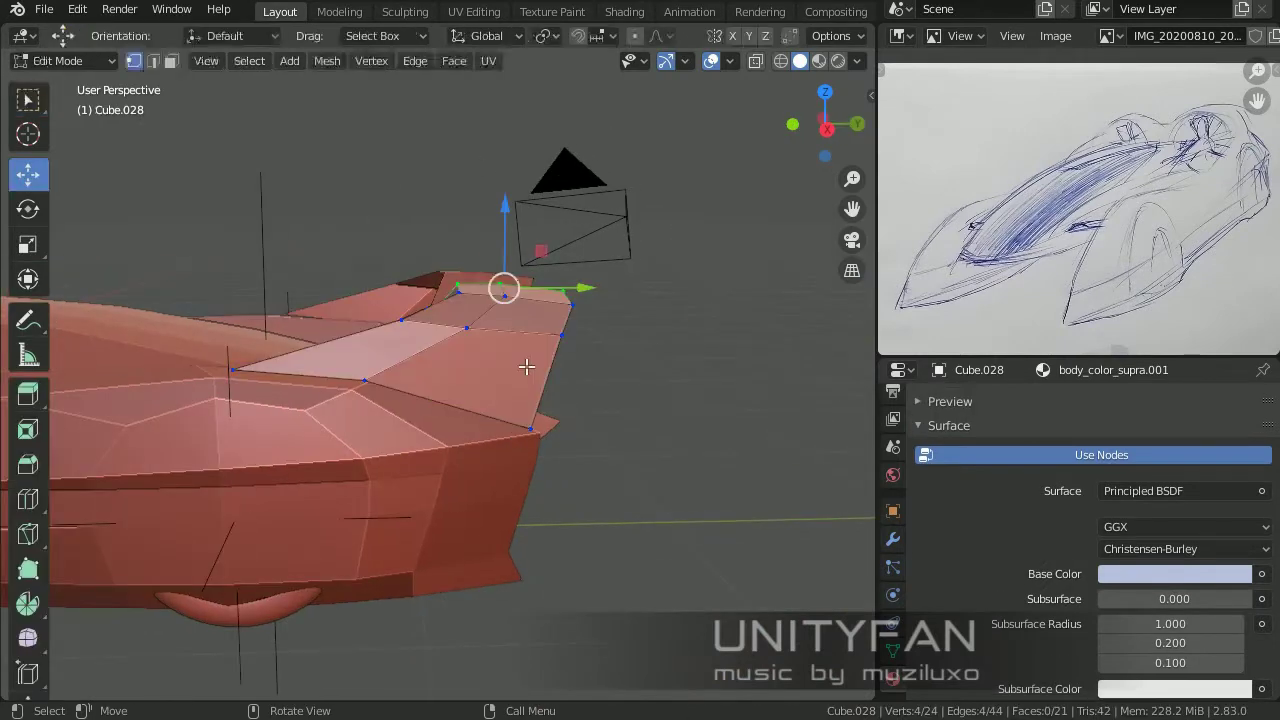
key("KP_3")
scroll(606, 343, "up", 2)
scroll(430, 373, "up", 2)
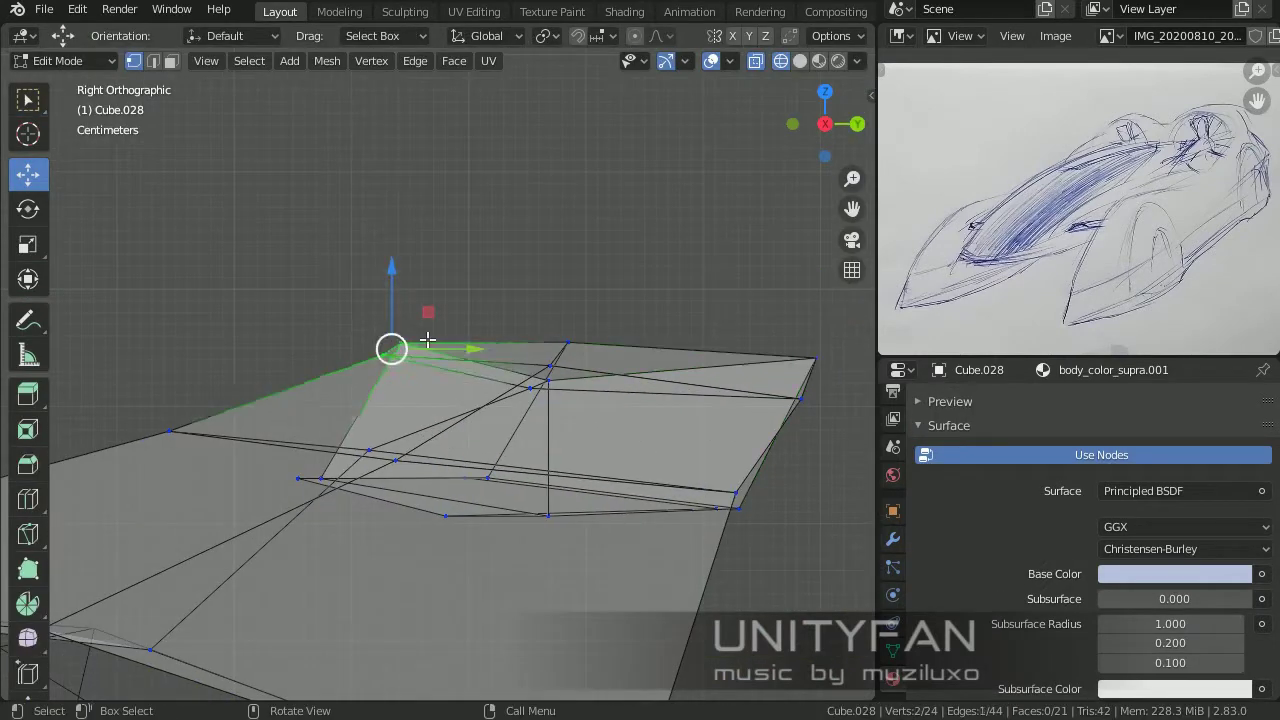
left_click_drag(427, 340, 330, 358)
mouse_move(330, 358)
middle_mouse_down()
mouse_move(426, 386)
mouse_move(544, 314)
middle_mouse_up()
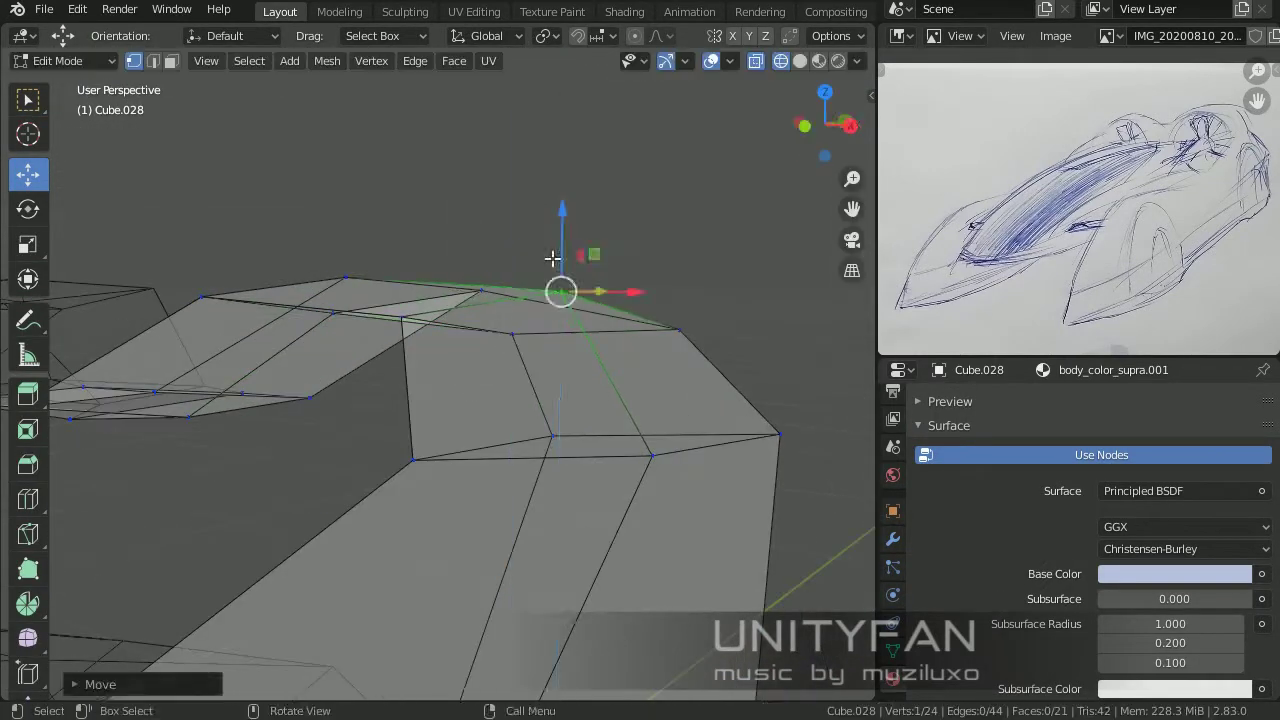
mouse_move(553, 259)
middle_mouse_down()
mouse_move(521, 350)
mouse_move(657, 414)
mouse_move(517, 417)
mouse_move(666, 383)
mouse_move(550, 434)
mouse_move(685, 394)
mouse_move(337, 476)
mouse_move(474, 457)
mouse_move(523, 346)
mouse_move(471, 380)
mouse_move(460, 443)
mouse_move(471, 437)
middle_mouse_up()
left_click(546, 334)
Step: Select the wing arm's edge loop and vertices using the see-through display
key("KP_3")
key("shift+z")
key("shift+z")
key("shift+z")
left_click(337, 476, "alt")
left_click(457, 401)
key("shift+z")
left_click(560, 423, "alt")
middle_click_drag(560, 423, 384, 400)
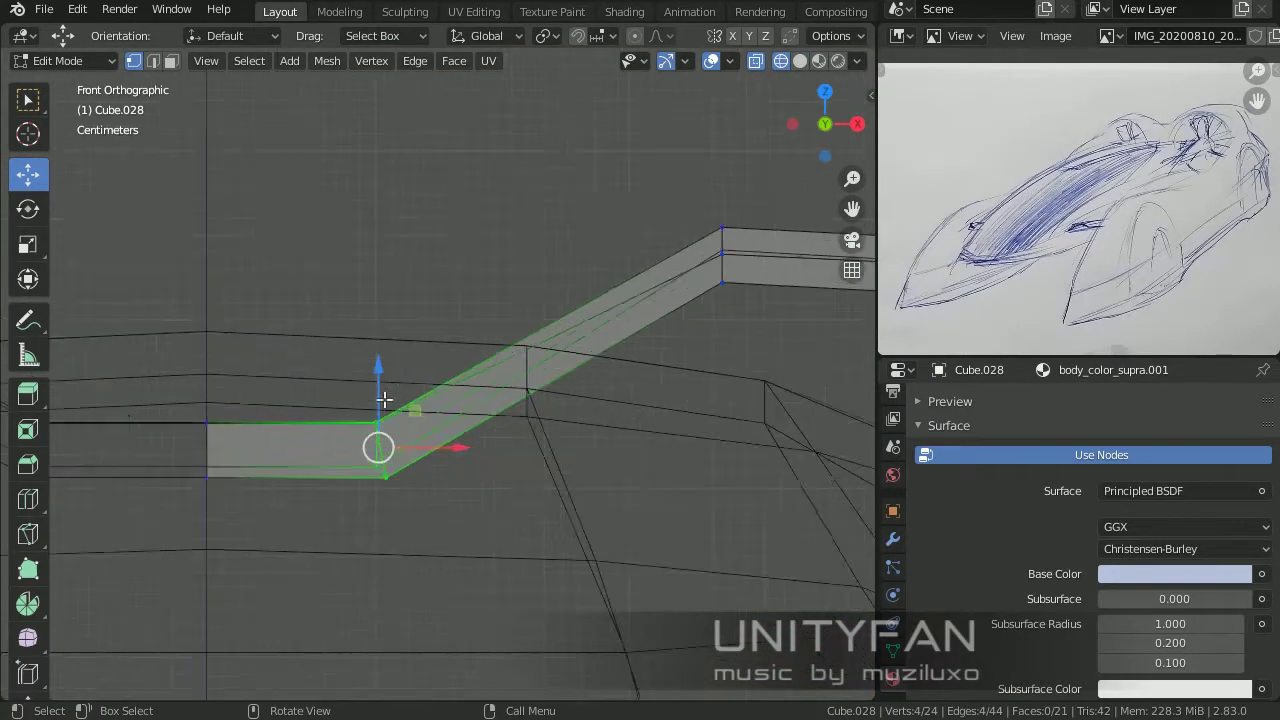
key("shift+z")
middle_click_drag(372, 312, 671, 466)
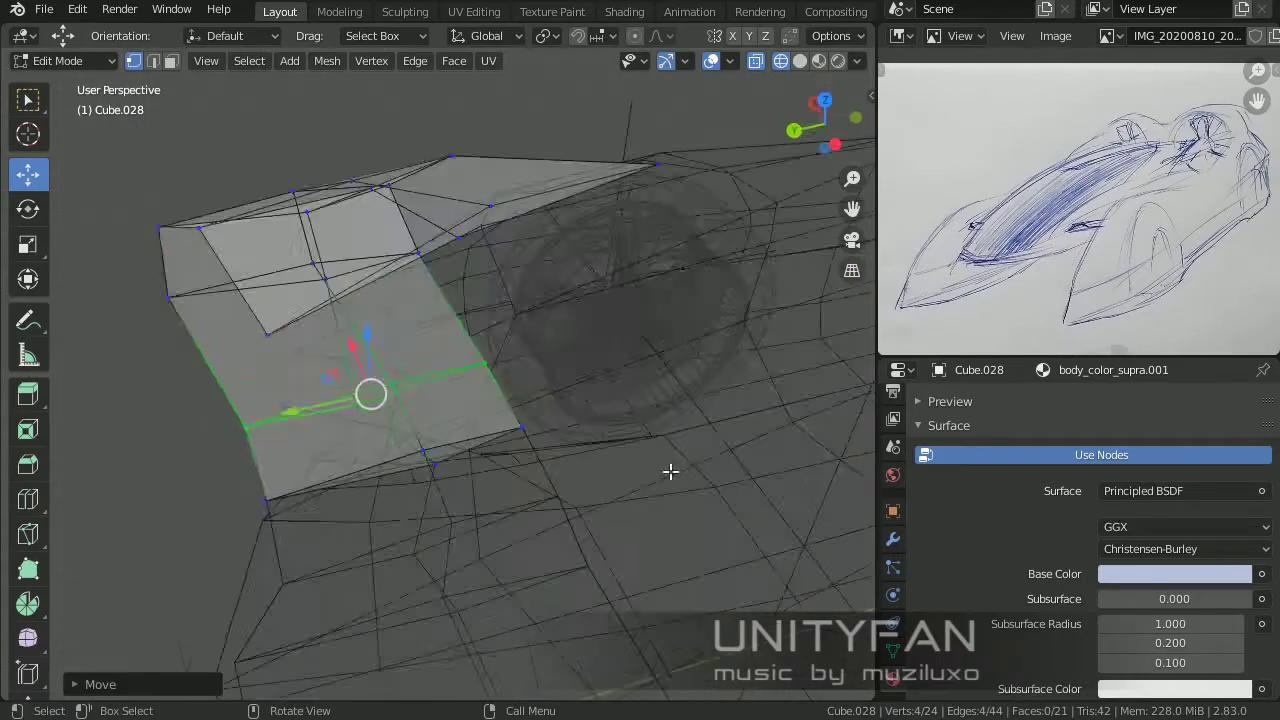
Step: Move a single wing vertex to refine the wing's shape
left_click(528, 443)
middle_click_drag(528, 443, 451, 378)
left_click_drag(372, 396, 374, 405)
middle_click_drag(374, 405, 377, 420)
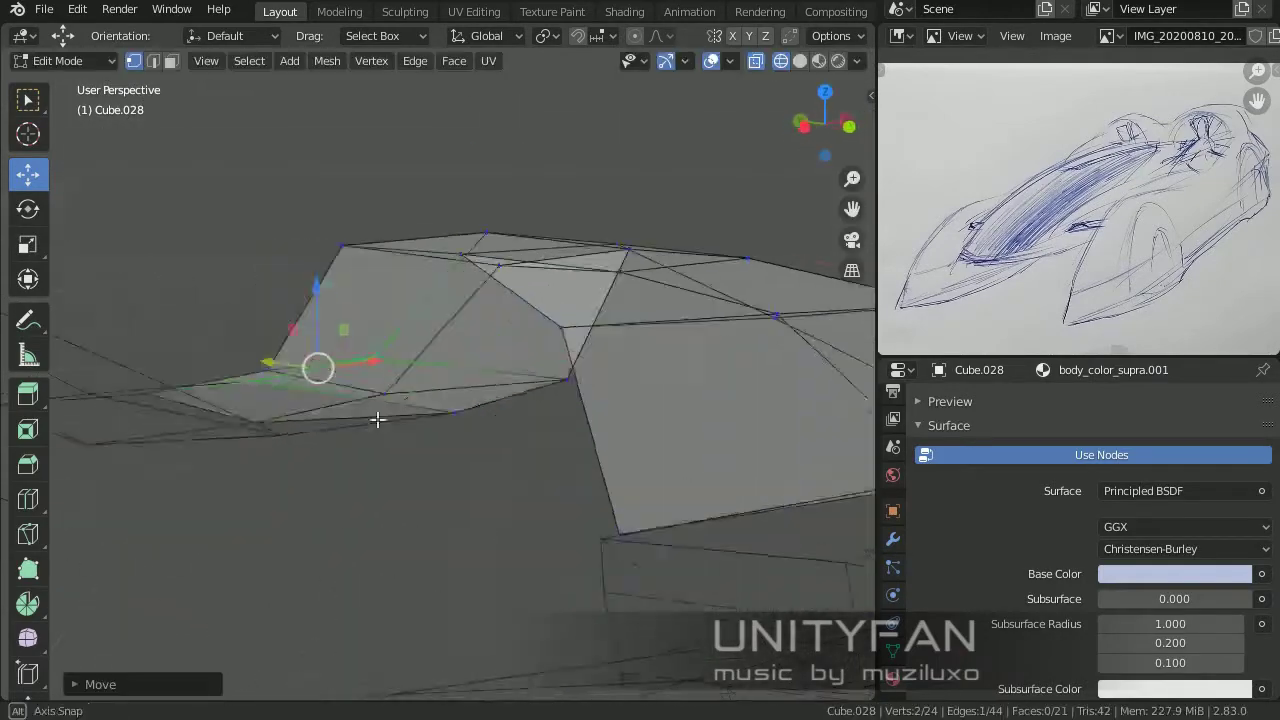
left_click(533, 319)
middle_click_drag(533, 319, 482, 412)
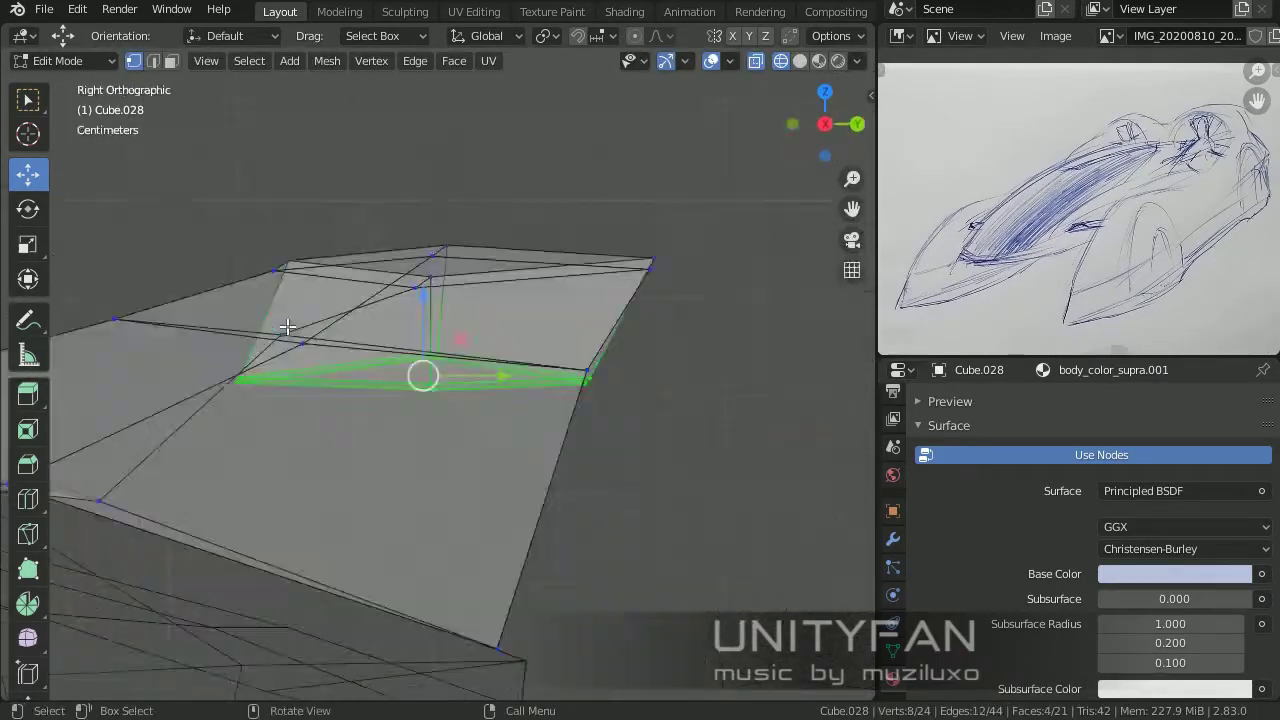
middle_click_drag(655, 375, 640, 370)
Step: Move the arch leg vertex down onto the wing's lower edge in see-through side view
key("shift+z")
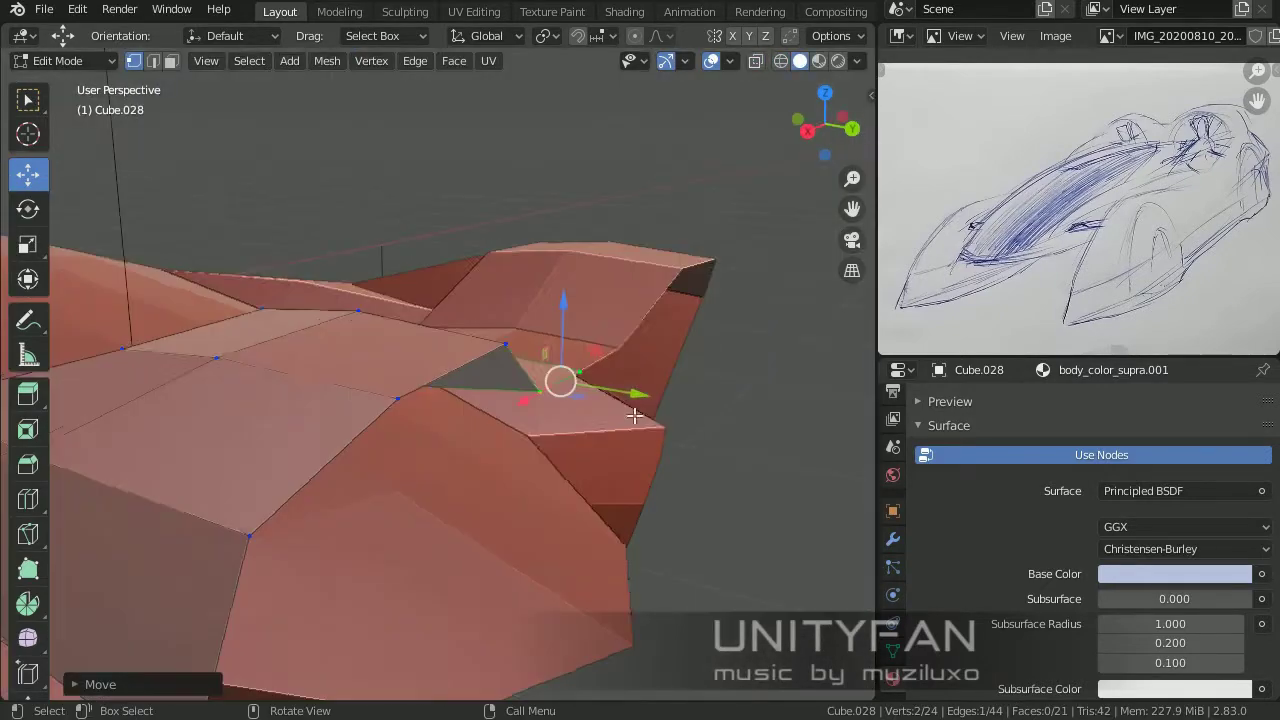
mouse_move(560, 380)
middle_mouse_down()
mouse_move(330, 360)
mouse_move(411, 305)
mouse_move(683, 262)
middle_mouse_up()
key("Tab")
key("alt+a")
key("Tab")
scroll(581, 308, "up", 2)
mouse_move(581, 308)
middle_mouse_down()
mouse_move(648, 330)
mouse_move(534, 386)
mouse_move(637, 320)
mouse_move(686, 374)
mouse_move(594, 441)
mouse_move(574, 477)
mouse_move(447, 424)
mouse_move(437, 443)
mouse_move(542, 507)
middle_mouse_up()
key("alt+z")
middle_click_drag(453, 435, 408, 418, "alt")
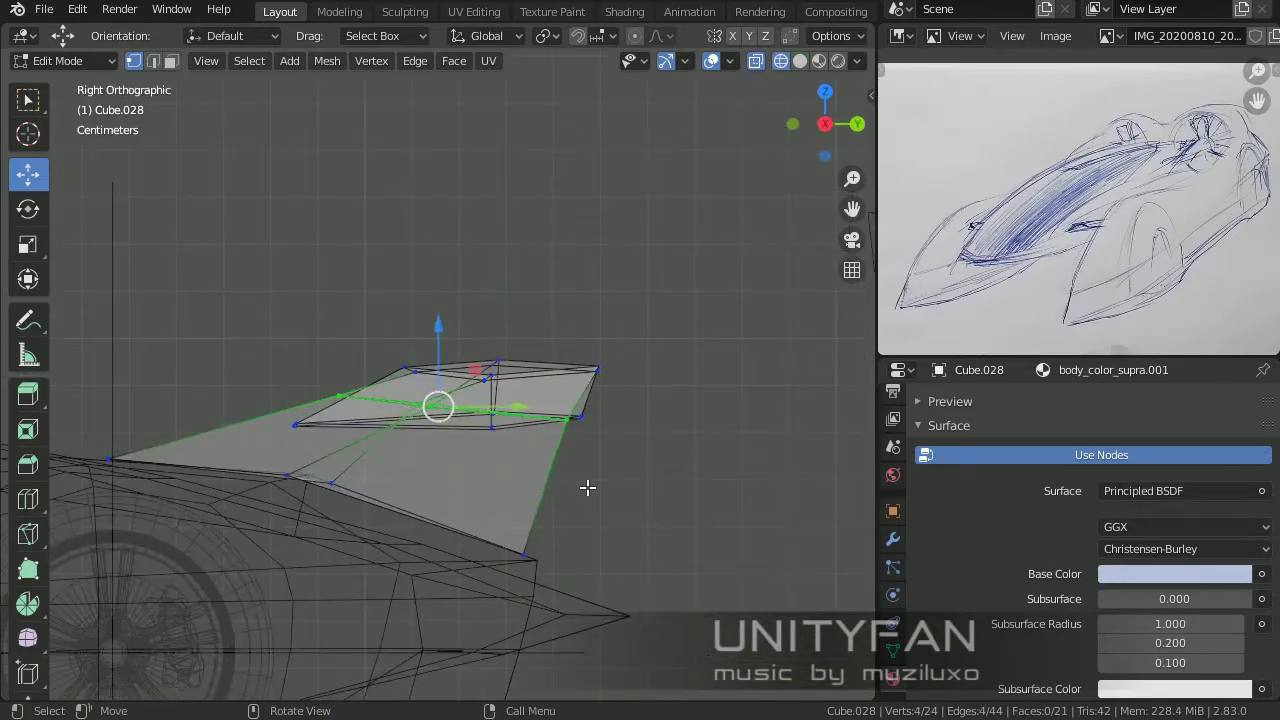
left_click_drag(289, 420, 485, 468)
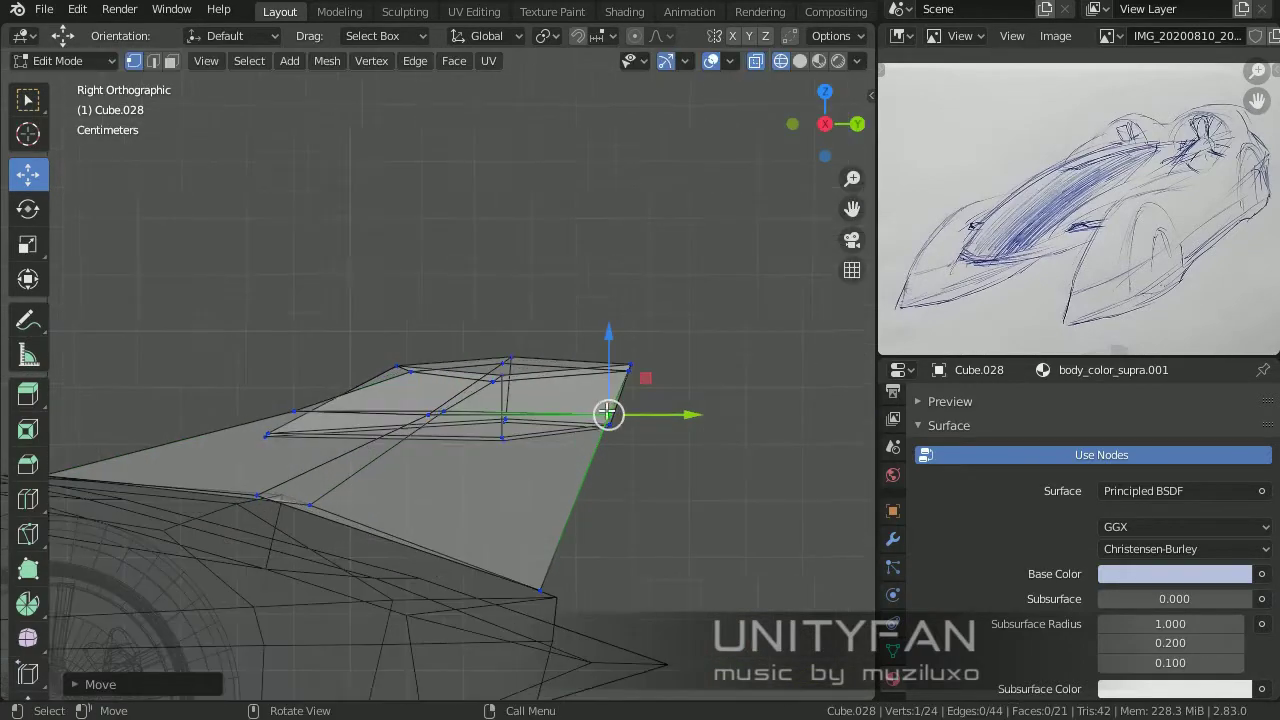
mouse_move(442, 382)
middle_mouse_down()
mouse_move(571, 434)
mouse_move(294, 420)
mouse_move(566, 551)
mouse_move(523, 448)
middle_mouse_up()
key("alt+z")
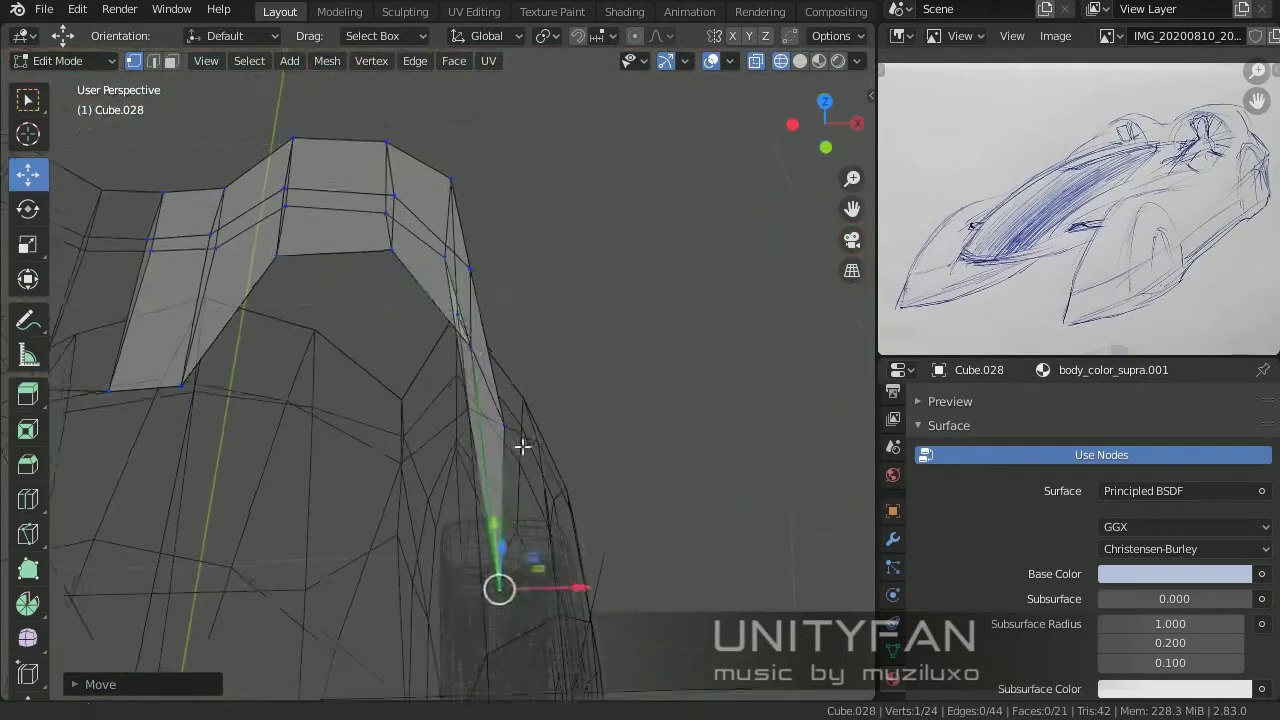
Step: Fit the selected arch vertices down onto the car body
key("g")
left_click(289, 333)
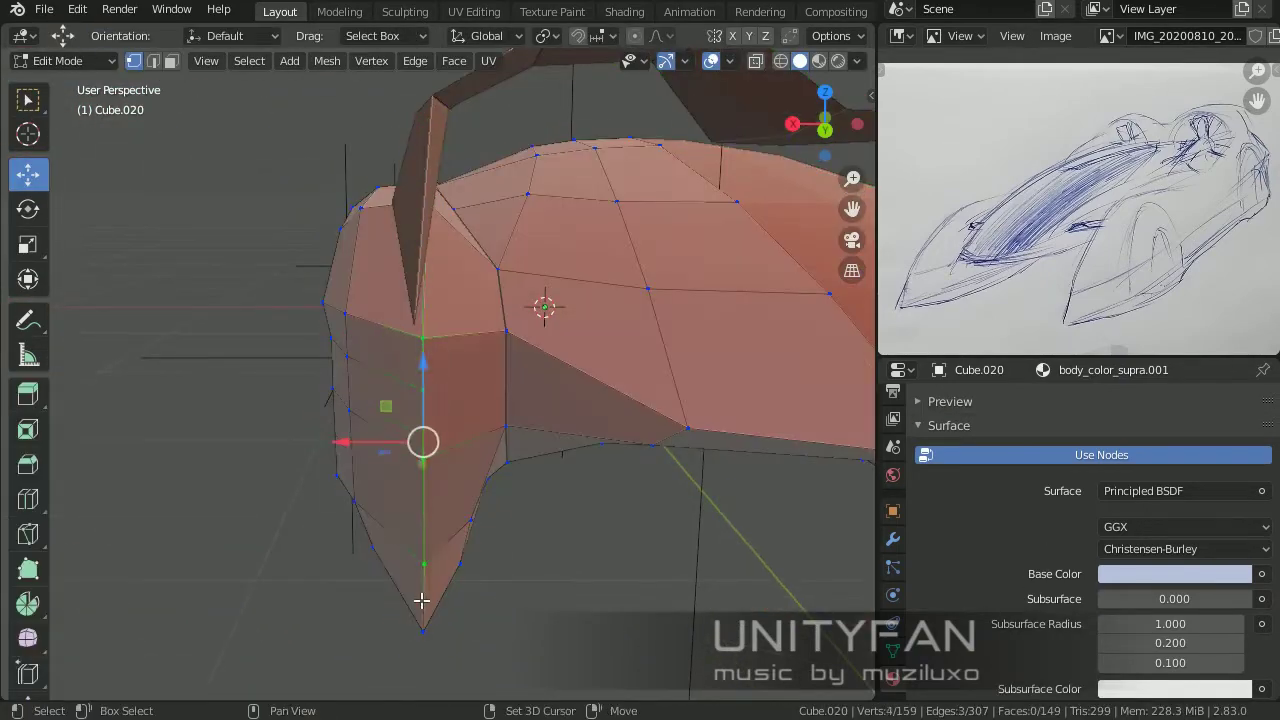
middle_click_drag(422, 600, 486, 480)
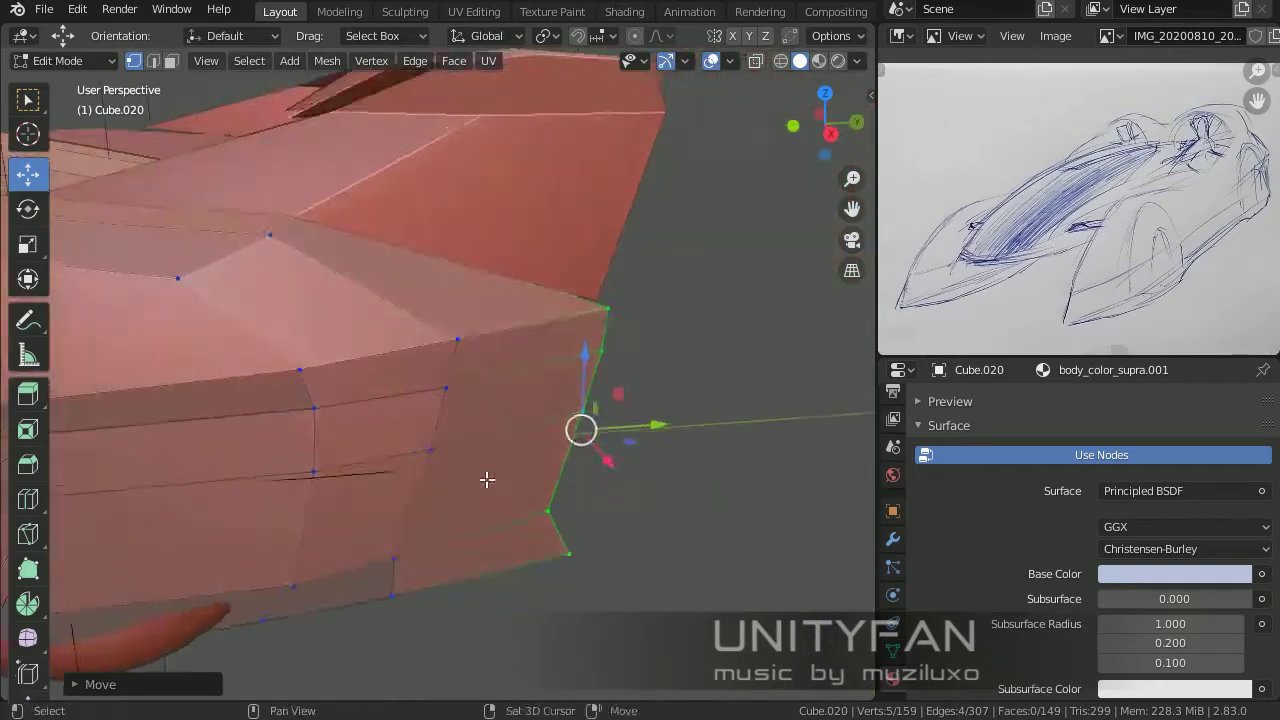
Step: Add a circle curve to the scene near the car
key("alt+a")
mouse_move(701, 385)
middle_mouse_down()
mouse_move(517, 390)
mouse_move(666, 414)
mouse_move(469, 426)
mouse_move(517, 362)
mouse_move(265, 482)
mouse_move(410, 428)
middle_mouse_up()
key("shift+a")
left_click(586, 357)
Step: Give the circle 12 vertices and scale it down to pod size
key("Return")
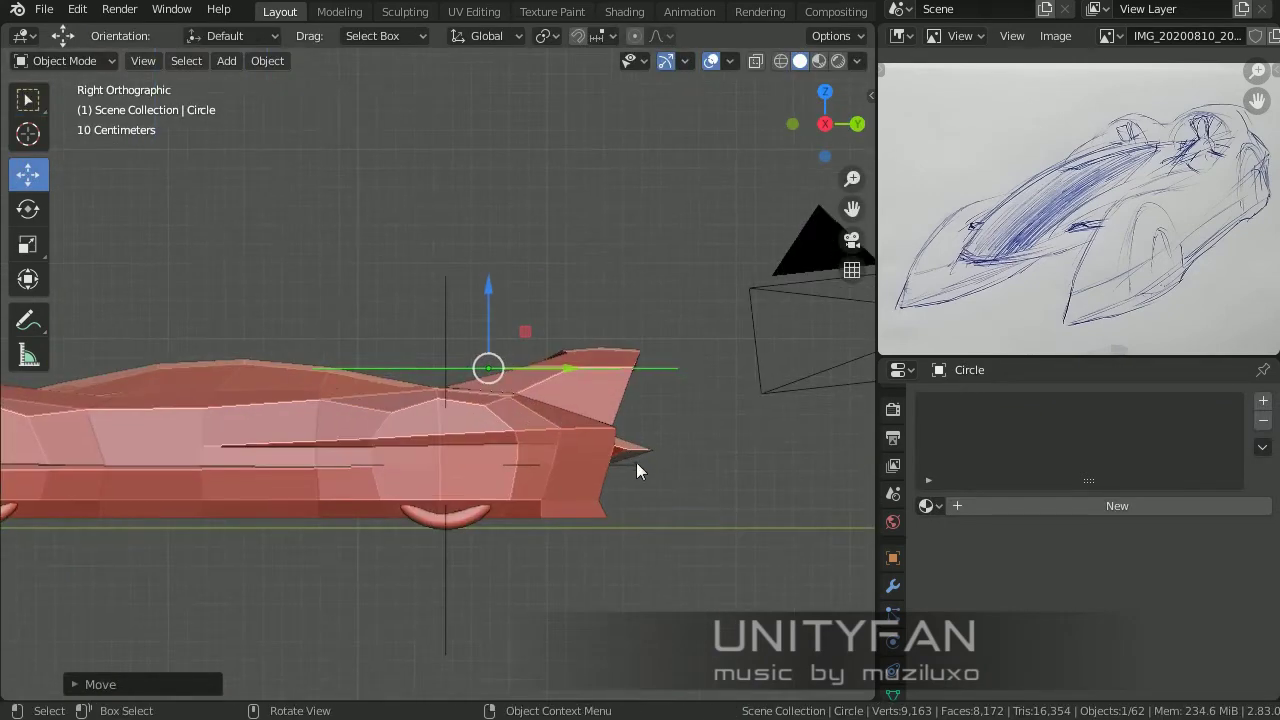
middle_click_drag(557, 392, 676, 442)
key("s")
left_click(522, 392)
middle_click_drag(522, 392, 492, 389)
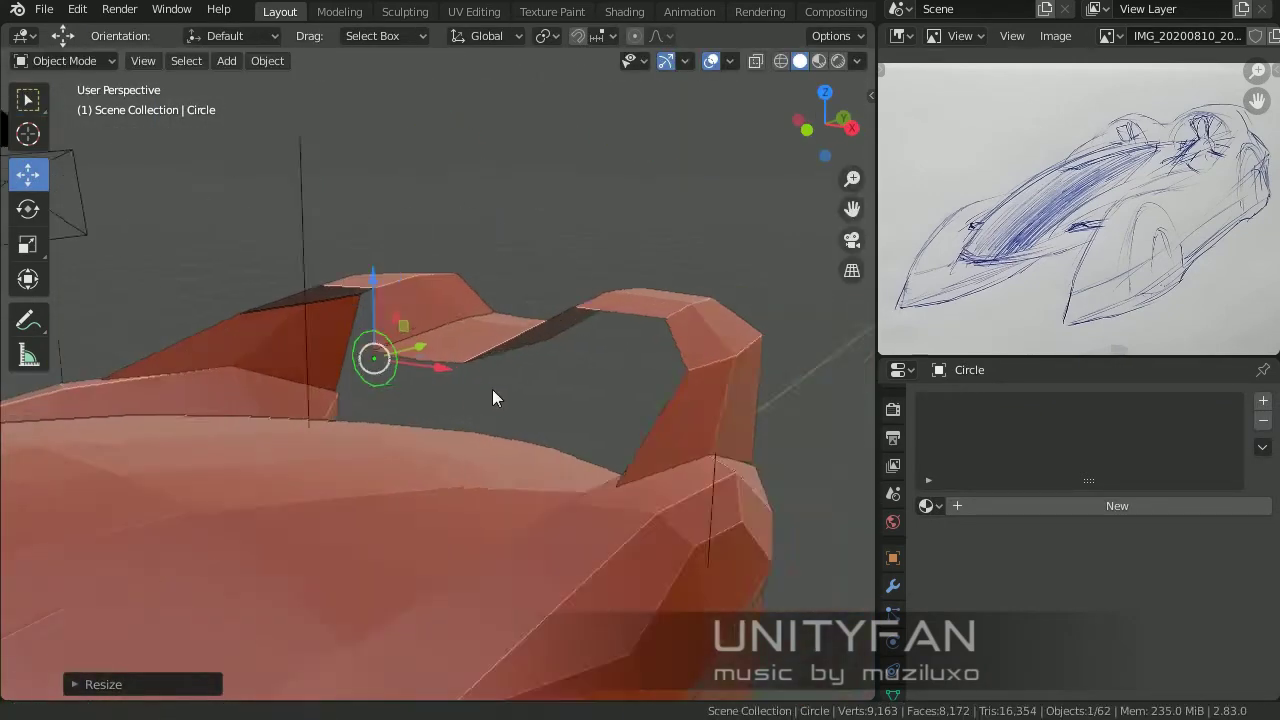
key("KP_1")
mouse_move(573, 371)
middle_mouse_down()
mouse_move(426, 441)
mouse_move(672, 391)
mouse_move(456, 343)
middle_mouse_up()
Step: Fill the circle with a face and extrude it into a tapered pod
key("Tab")
mouse_move(545, 398)
middle_mouse_down()
mouse_move(521, 411)
mouse_move(614, 420)
mouse_move(560, 440)
middle_mouse_up()
key("f")
left_click(170, 61)
key("e")
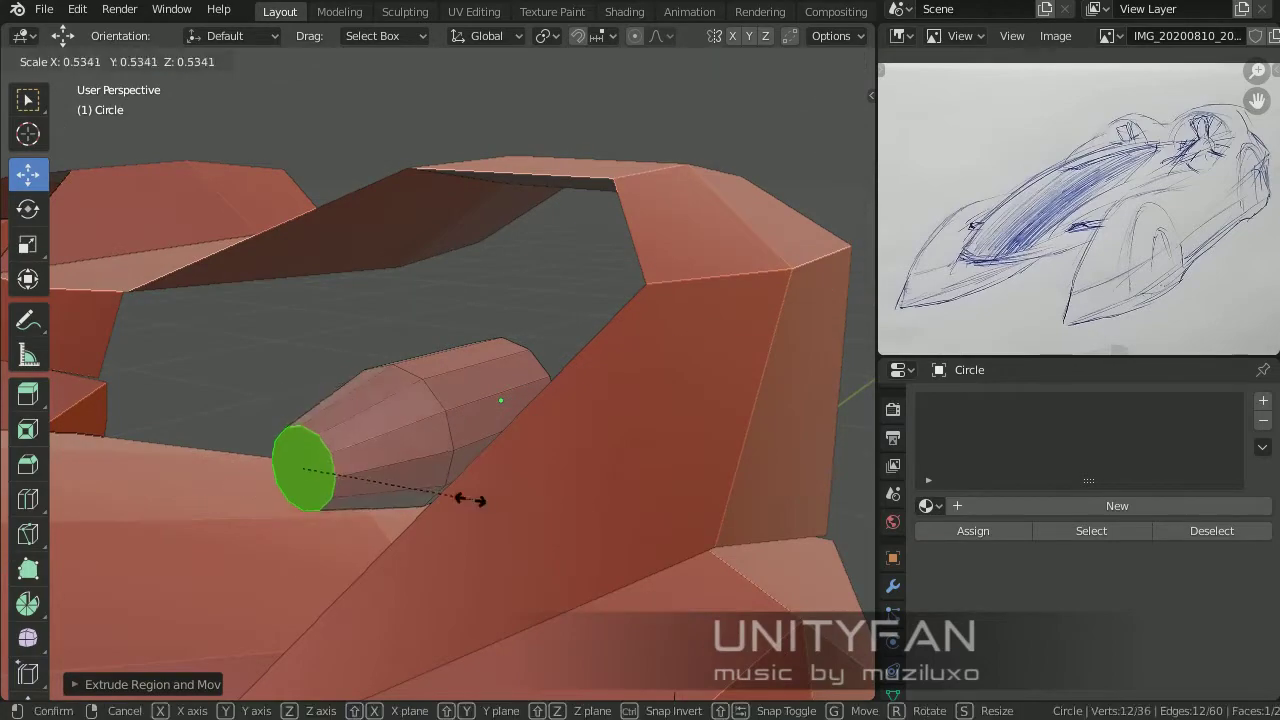
left_click(468, 500)
mouse_move(468, 500)
middle_mouse_down()
mouse_move(340, 483)
mouse_move(431, 455)
middle_mouse_up()
left_click(672, 543)
key("Tab")
mouse_move(672, 543)
middle_mouse_down()
mouse_move(560, 451)
mouse_move(523, 381)
mouse_move(517, 451)
mouse_move(434, 366)
middle_mouse_up()
Step: Select a vertex on the car body mesh in vertex mode
left_click(434, 366)
key("Tab")
scroll(552, 415, "up", 3)
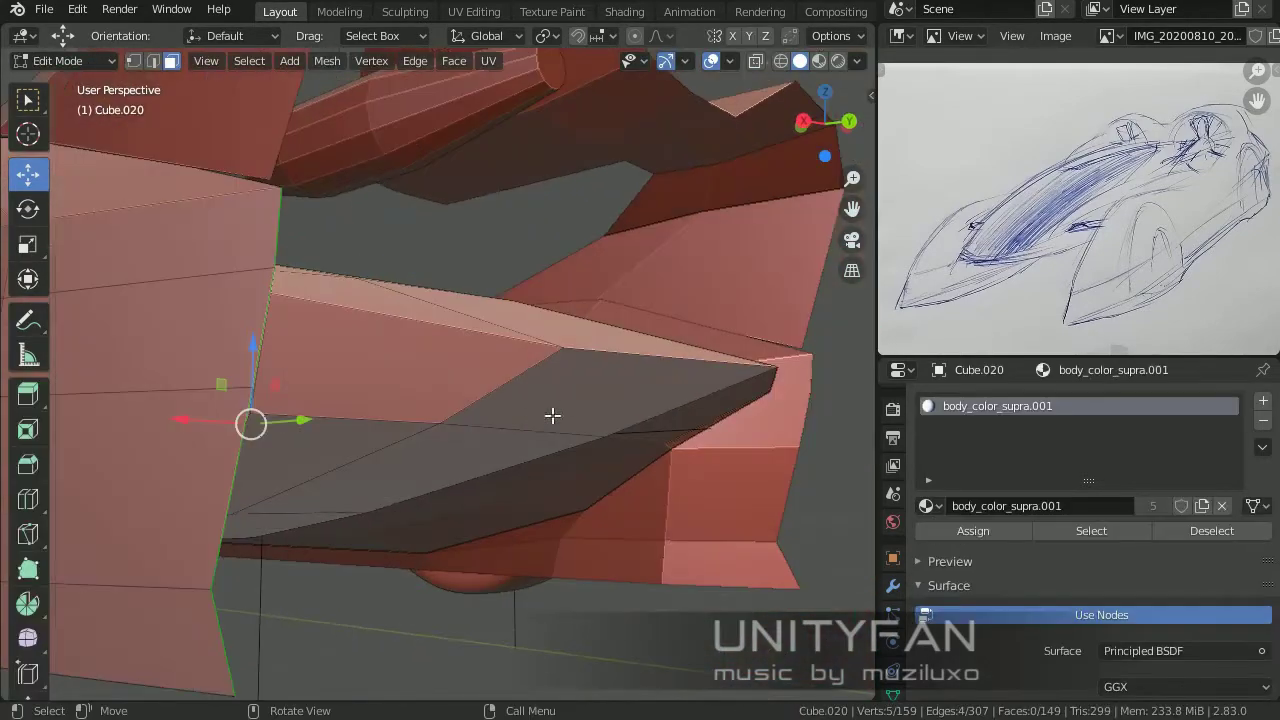
key("1")
middle_click_drag(552, 343, 412, 265)
left_click(412, 265)
mouse_move(650, 332)
middle_mouse_down()
mouse_move(371, 386)
mouse_move(300, 320)
mouse_move(317, 553)
mouse_move(271, 443)
mouse_move(532, 476)
middle_mouse_up()
Step: Reselect the circle pod and check its mesh in Edit Mode
key("Tab")
left_click(498, 299)
key("Tab")
mouse_move(498, 299)
middle_mouse_down()
mouse_move(246, 131)
mouse_move(523, 379)
mouse_move(626, 359)
middle_mouse_up()
key("Tab")
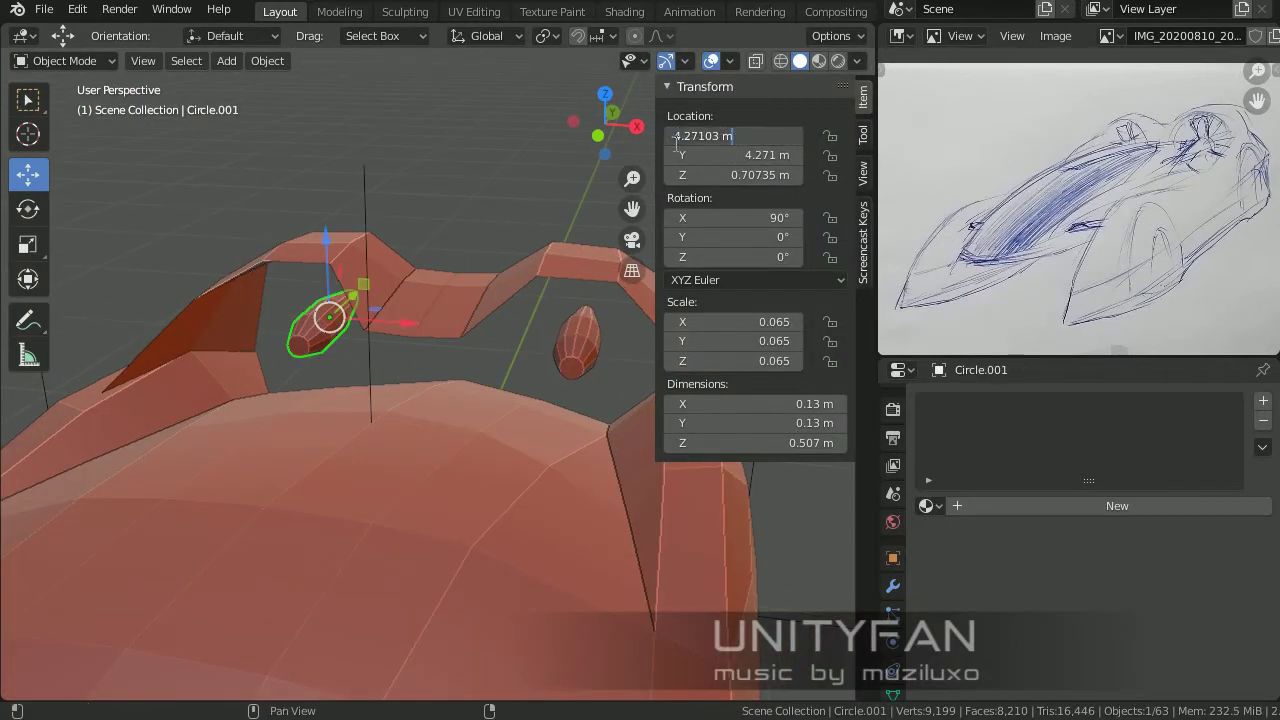
Step: Set the second pod's X location so it mirrors the first across the car
left_click_drag(735, 136, 741, 138)
key("Return")
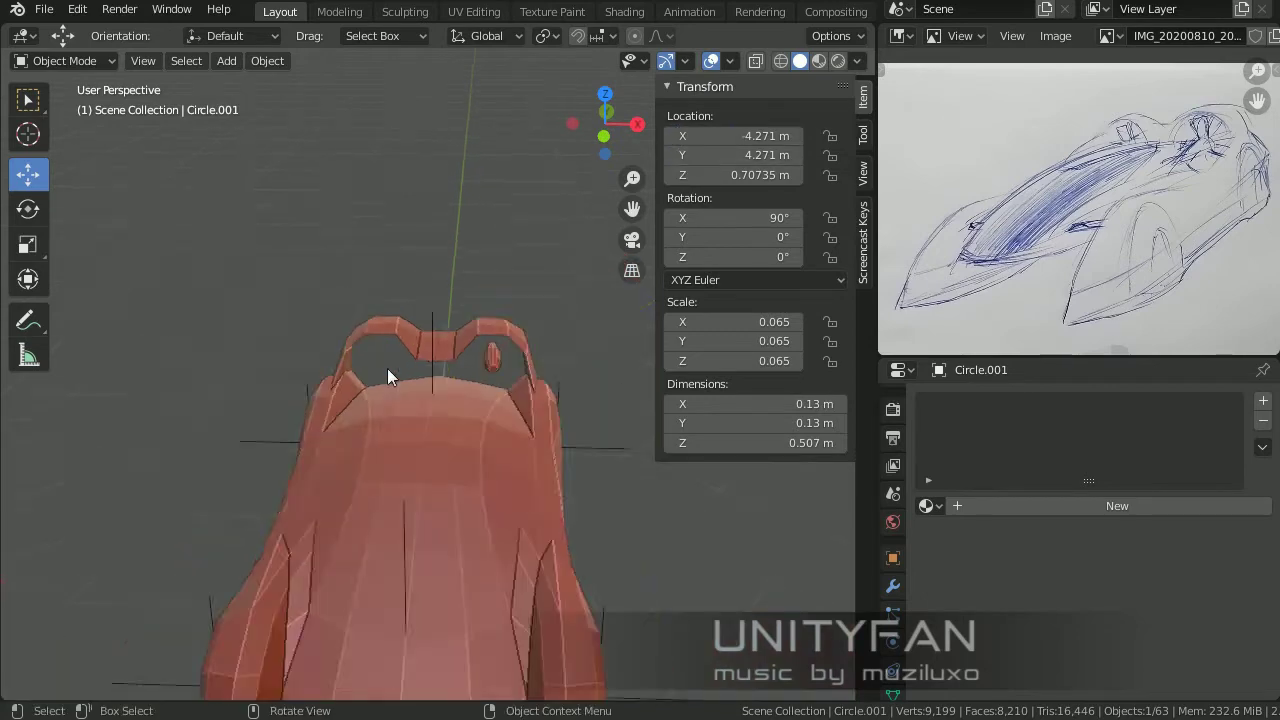
mouse_move(387, 368)
middle_mouse_down()
mouse_move(359, 402)
mouse_move(380, 380)
middle_mouse_up()
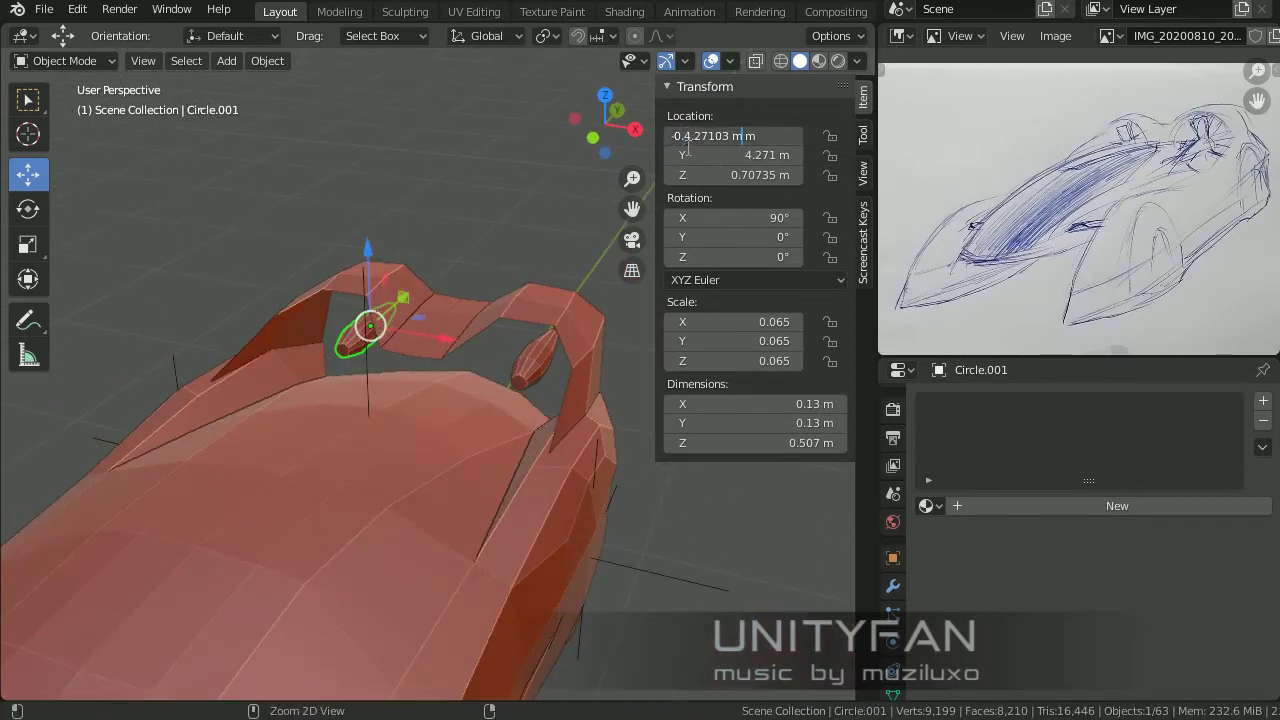
middle_click_drag(502, 353, 470, 330)
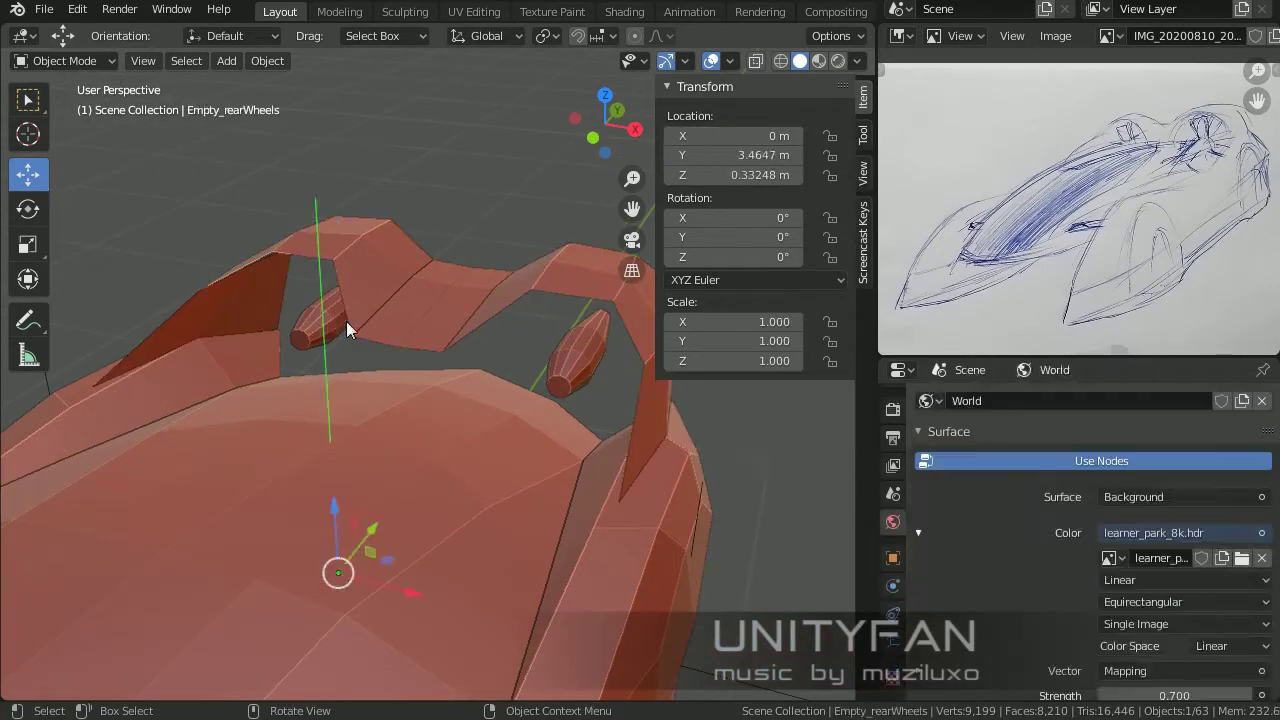
left_click(757, 140)
mouse_move(563, 325)
middle_mouse_down()
mouse_move(513, 314)
mouse_move(256, 325)
mouse_move(242, 345)
middle_mouse_up()
key("alt+a")
key("n")
mouse_move(380, 370)
middle_mouse_down()
mouse_move(561, 382)
mouse_move(667, 408)
mouse_move(654, 424)
mouse_move(437, 406)
mouse_move(563, 401)
middle_mouse_up()
Step: Extrude the first pod's front cap forward, scaled, into a long tube
key("Tab")
key("3")
mouse_move(694, 358)
middle_mouse_down()
mouse_move(509, 414)
mouse_move(525, 400)
mouse_move(650, 425)
middle_mouse_up()
left_click(525, 400)
key("e")
left_click(491, 423)
key("s")
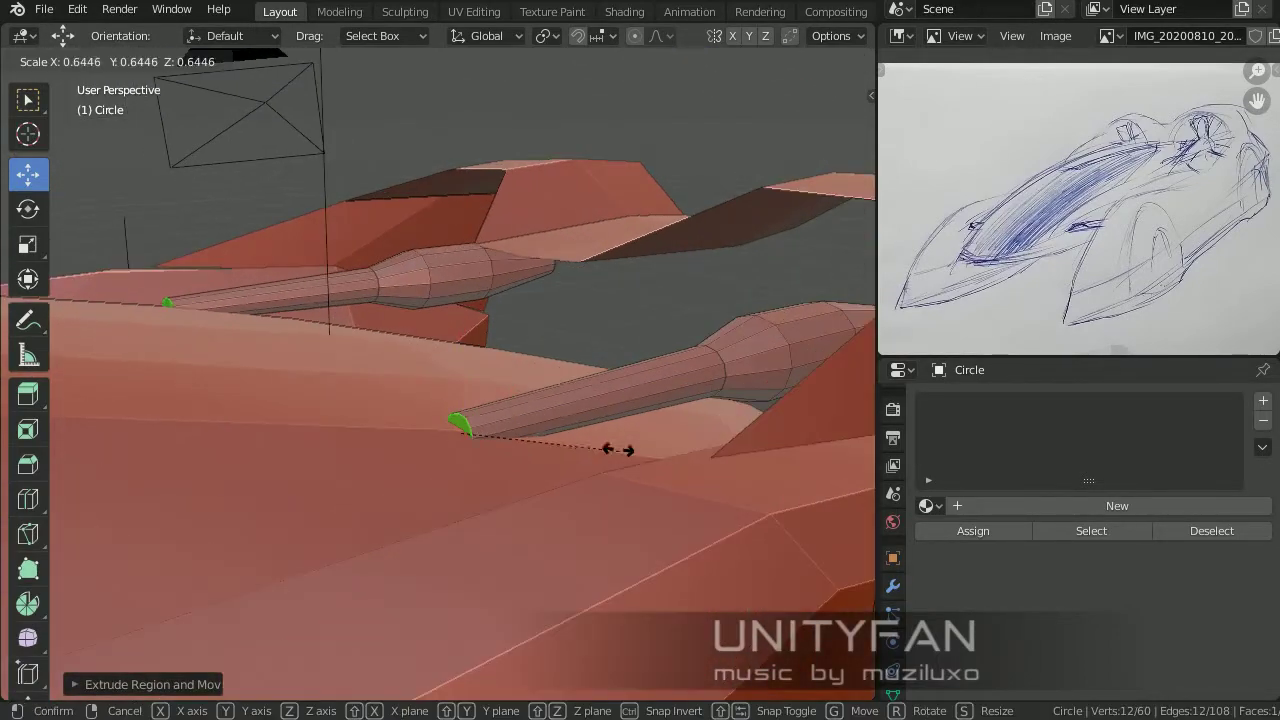
left_click(606, 448)
key("g")
left_click(446, 412)
Step: Slide an edge loop along the tube to refine the stalk
scroll(446, 412, "up", 3)
middle_click_drag(446, 412, 351, 205)
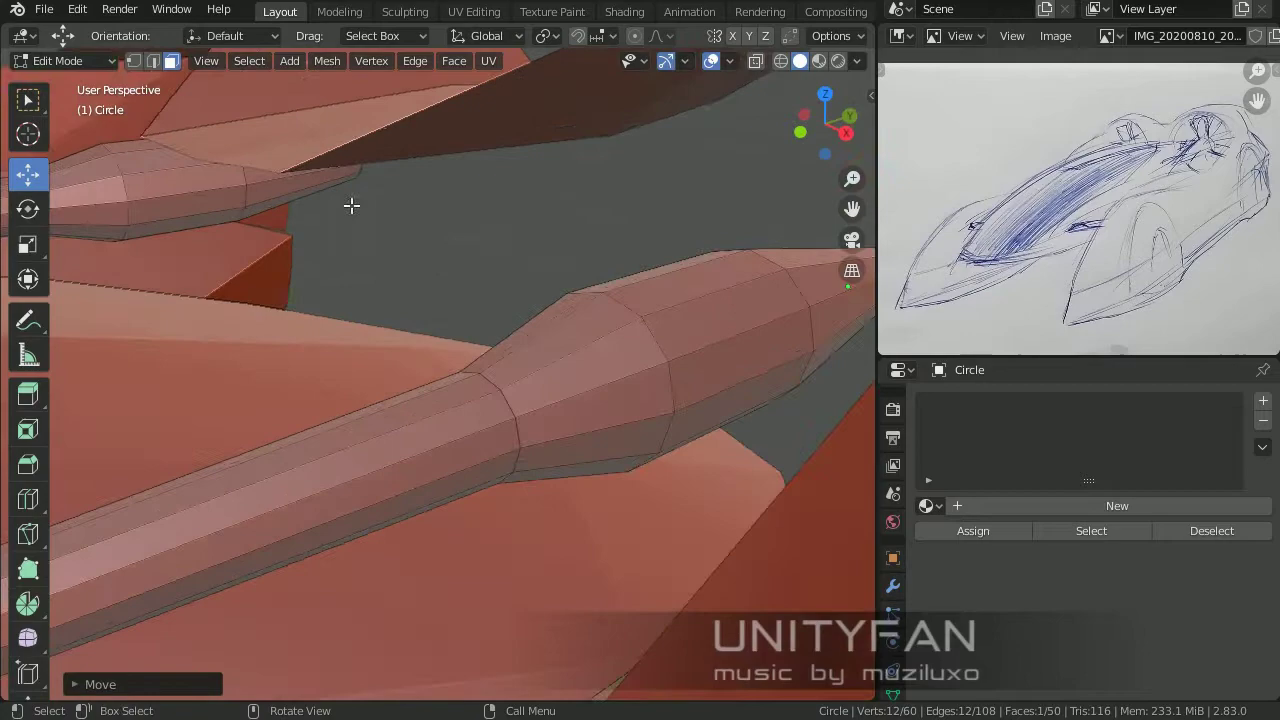
left_click(501, 399, "alt")
scroll(501, 399, "down", 3)
mouse_move(480, 420)
middle_mouse_down()
mouse_move(590, 450)
mouse_move(594, 429)
mouse_move(497, 417)
mouse_move(640, 450)
mouse_move(751, 412)
mouse_move(596, 436)
mouse_move(549, 462)
middle_mouse_up()
key("Tab")
key("alt+a")
Step: Place the 3D cursor at the pod tube's nose and add a cube there
left_click(577, 503)
key("shift+a")
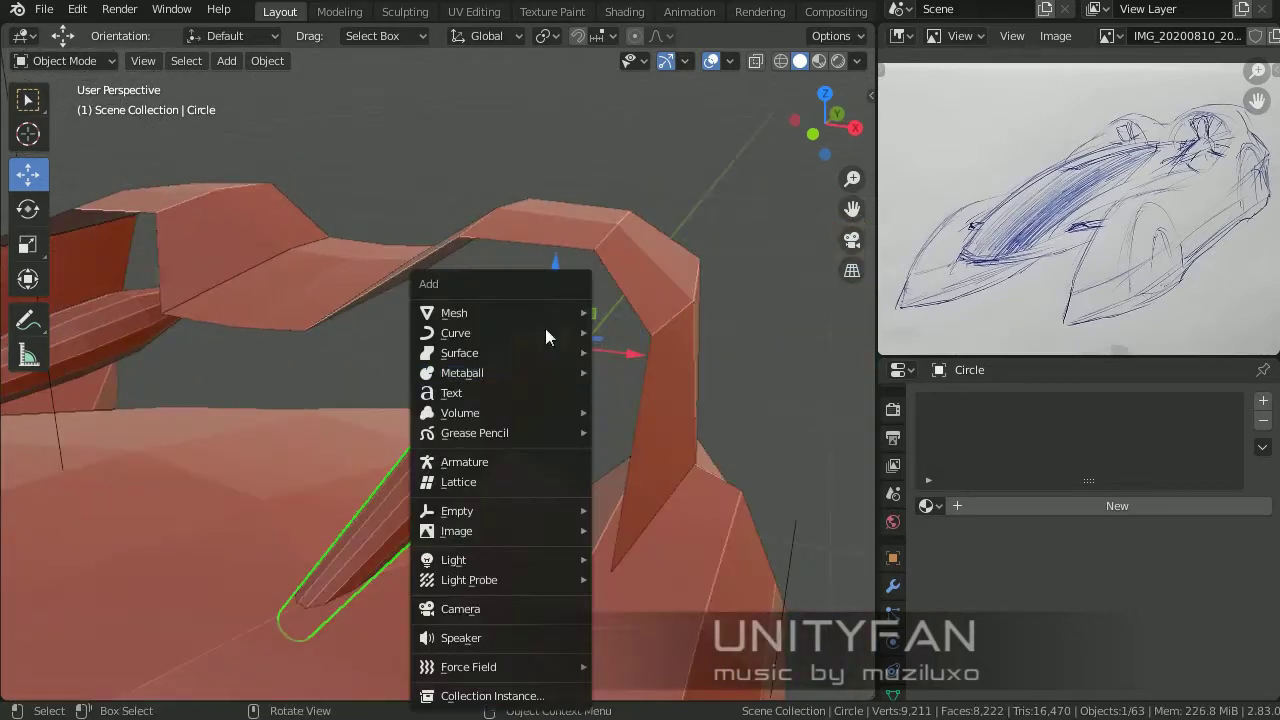
left_click(610, 340)
Step: Scale the cube down and flatten it into a thin blade plate
key("Tab")
scroll(740, 520, "down", 3)
key("s")
left_click(622, 434)
scroll(622, 434, "up", 3)
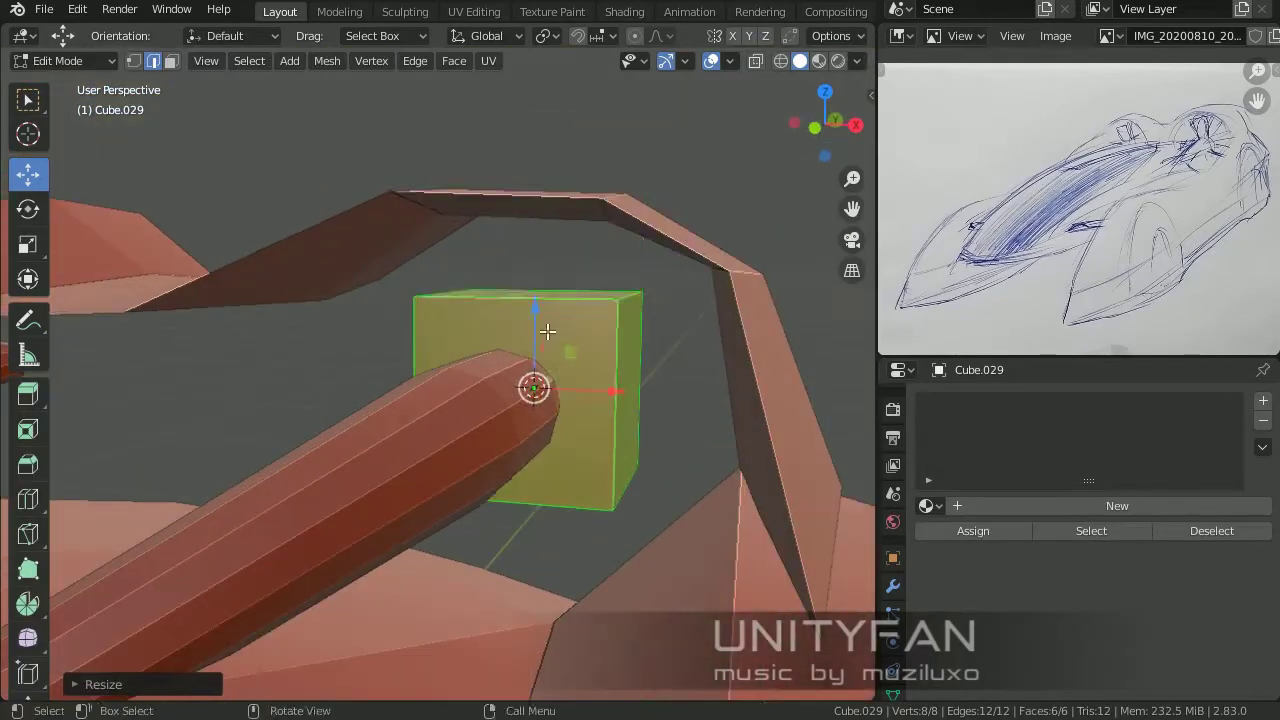
key("s")
left_click(709, 466)
key("s")
mouse_move(709, 466)
middle_mouse_down()
mouse_move(603, 487)
mouse_move(591, 434)
mouse_move(571, 451)
mouse_move(565, 421)
middle_mouse_up()
left_click(603, 487)
key("Tab")
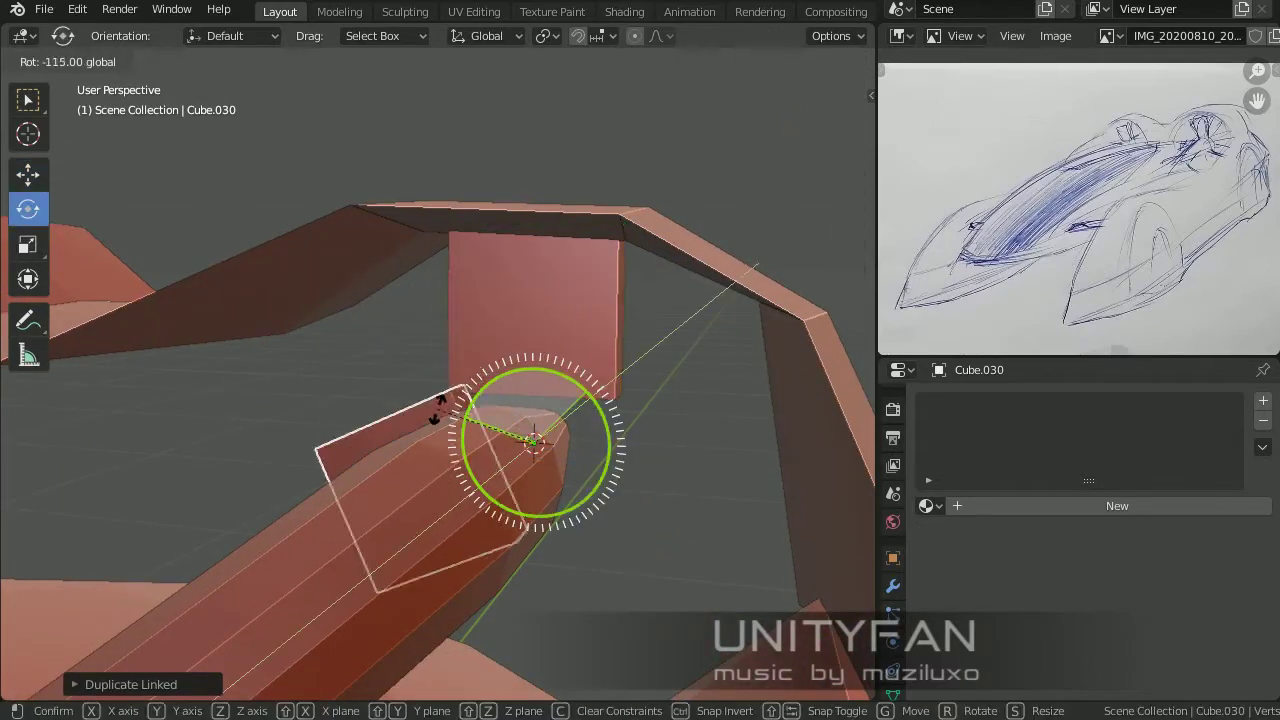
Step: Rotate a linked copy of the blade and widen the blade's top face
left_click(433, 447)
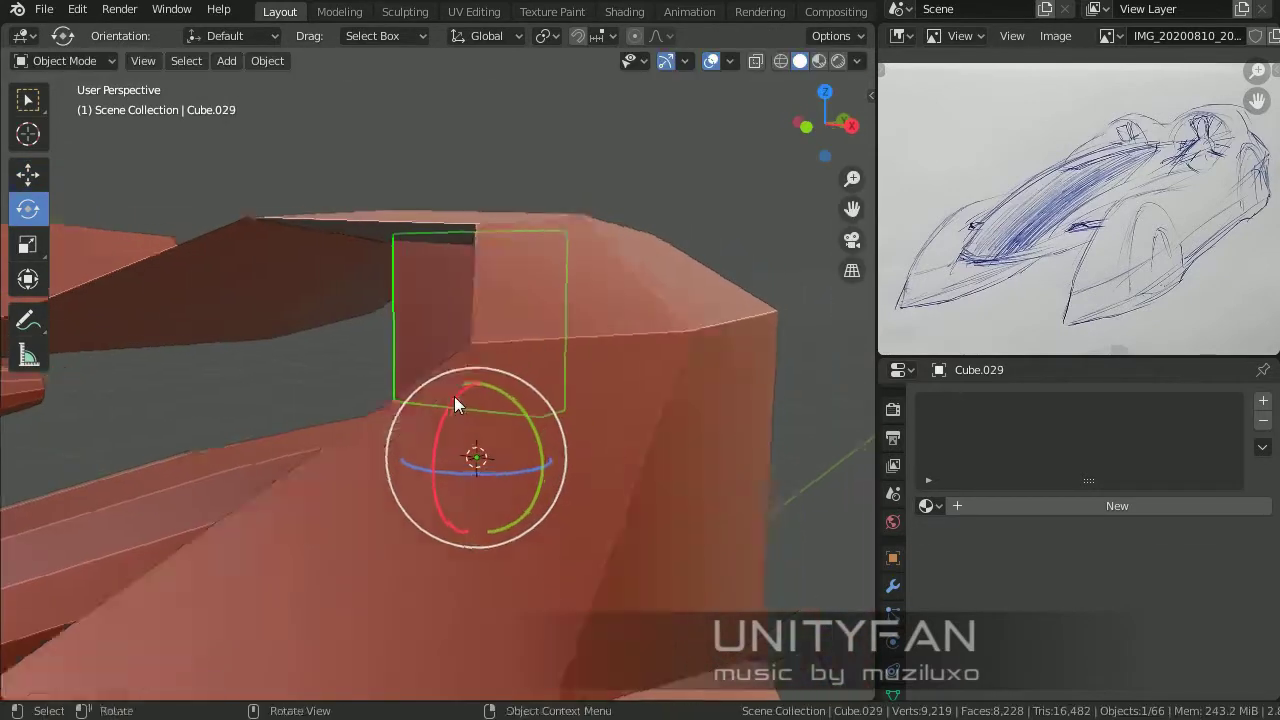
key("Tab")
mouse_move(433, 447)
middle_mouse_down()
mouse_move(354, 444)
mouse_move(437, 309)
mouse_move(410, 300)
middle_mouse_up()
key("Tab")
key("Tab")
left_click(183, 62)
middle_click_drag(681, 456, 589, 391)
key("s")
Step: Add a central loop cut across the blade and slide it into position
middle_click_drag(430, 370, 50, 482)
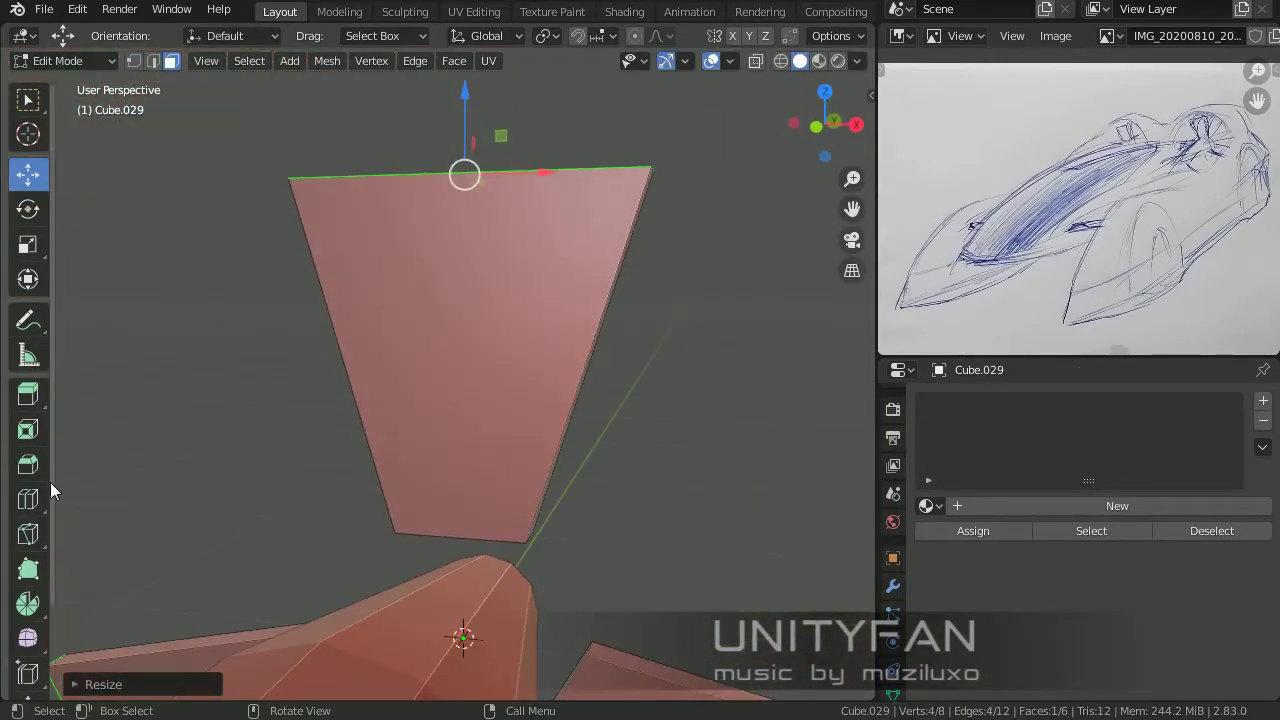
left_click(28, 499)
left_click(443, 250)
left_click(477, 386)
mouse_move(477, 386)
middle_mouse_down()
mouse_move(714, 434)
mouse_move(610, 388)
middle_mouse_up()
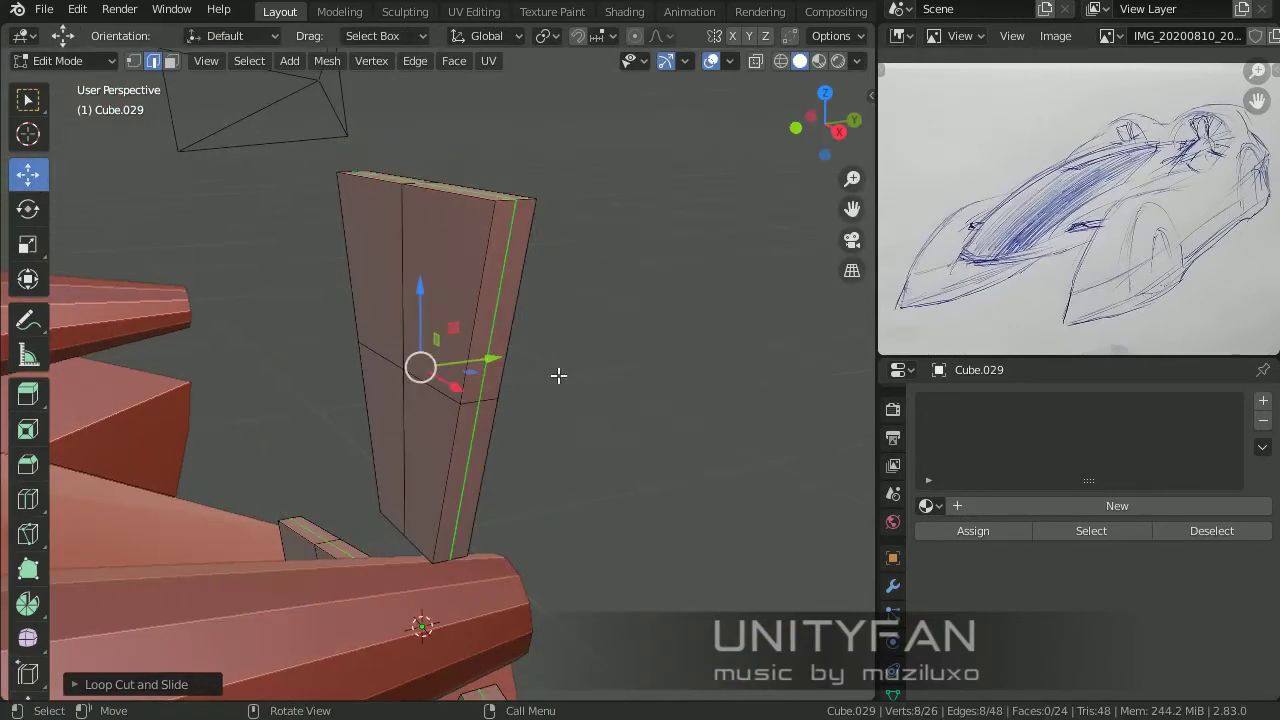
middle_click_drag(470, 300, 417, 392)
Step: Inset the blade faces to form a rim and scale them inward
left_click(417, 392, "alt+shift")
key("KP_Decimal")
key("s")
left_click(574, 394)
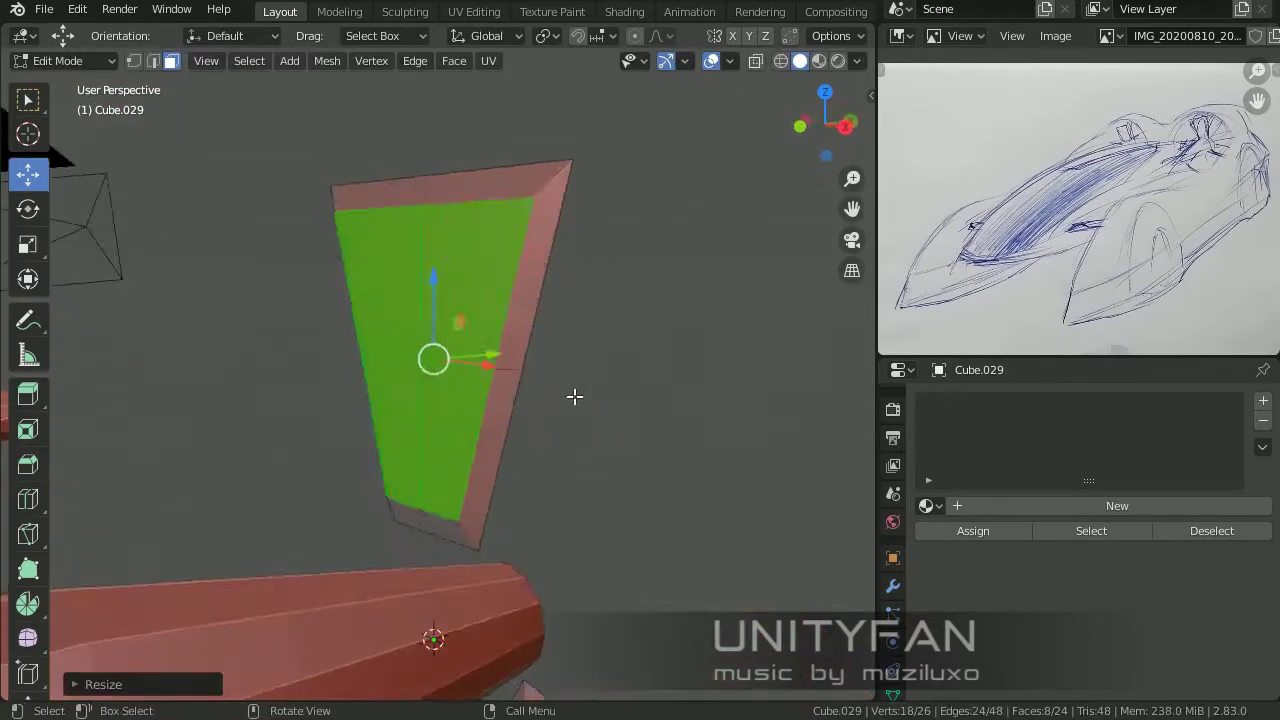
key("1")
key("z")
key("Escape")
key("alt+z")
key("a")
scroll(501, 352, "down", 2)
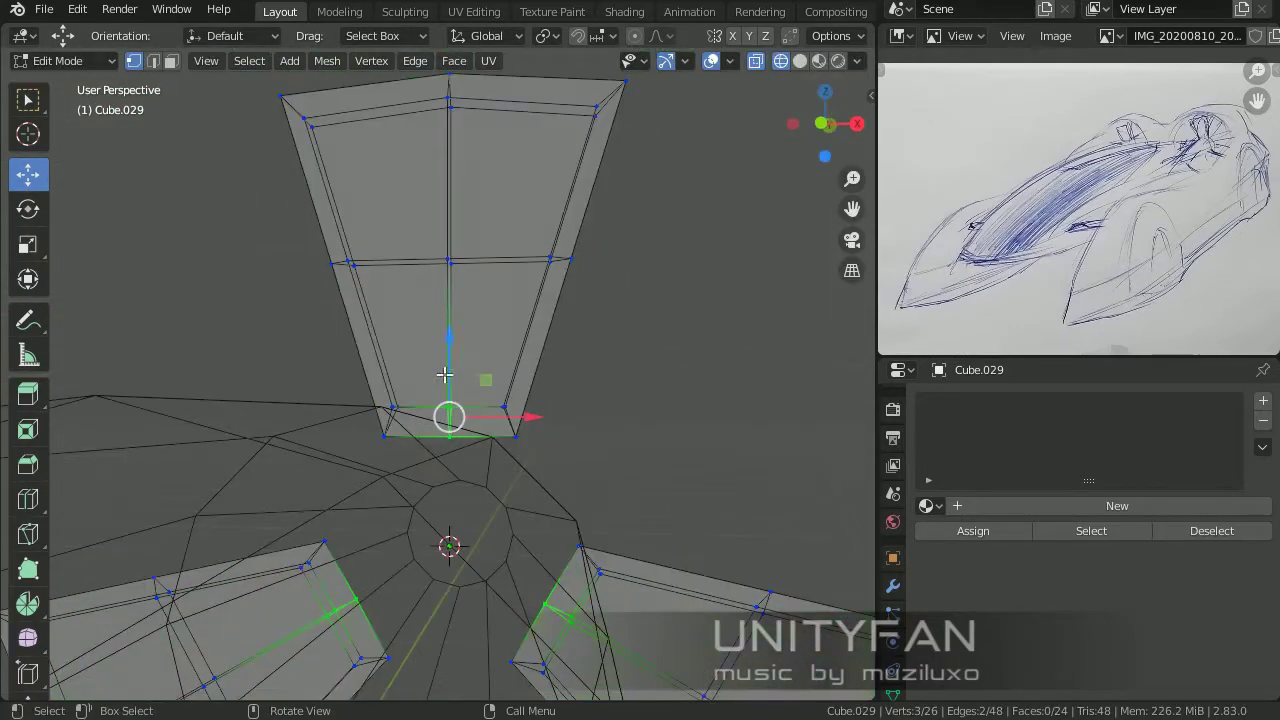
key("alt+z")
key("a")
Step: Scale the blade's top vertices to taper the blade
middle_click_drag(537, 386, 12, 352)
key("Escape")
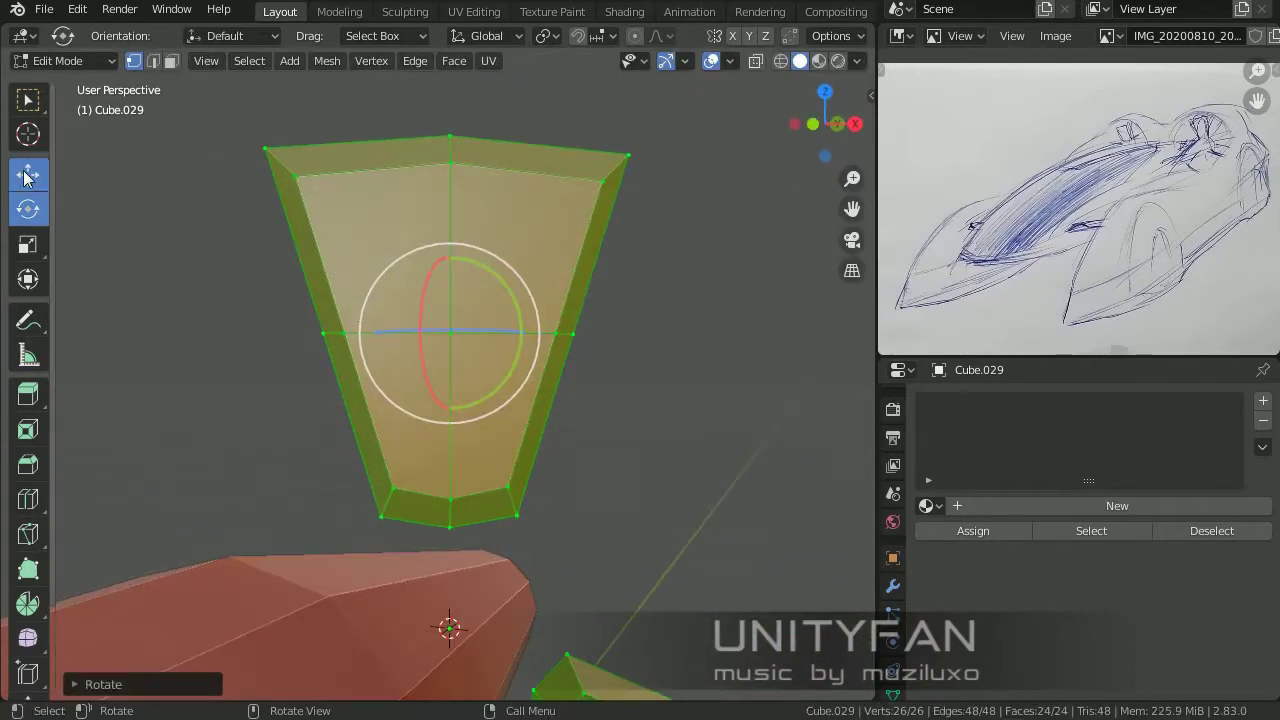
middle_click_drag(418, 403, 654, 479)
key("Tab")
key("Tab")
middle_click_drag(506, 446, 565, 479)
key("Tab")
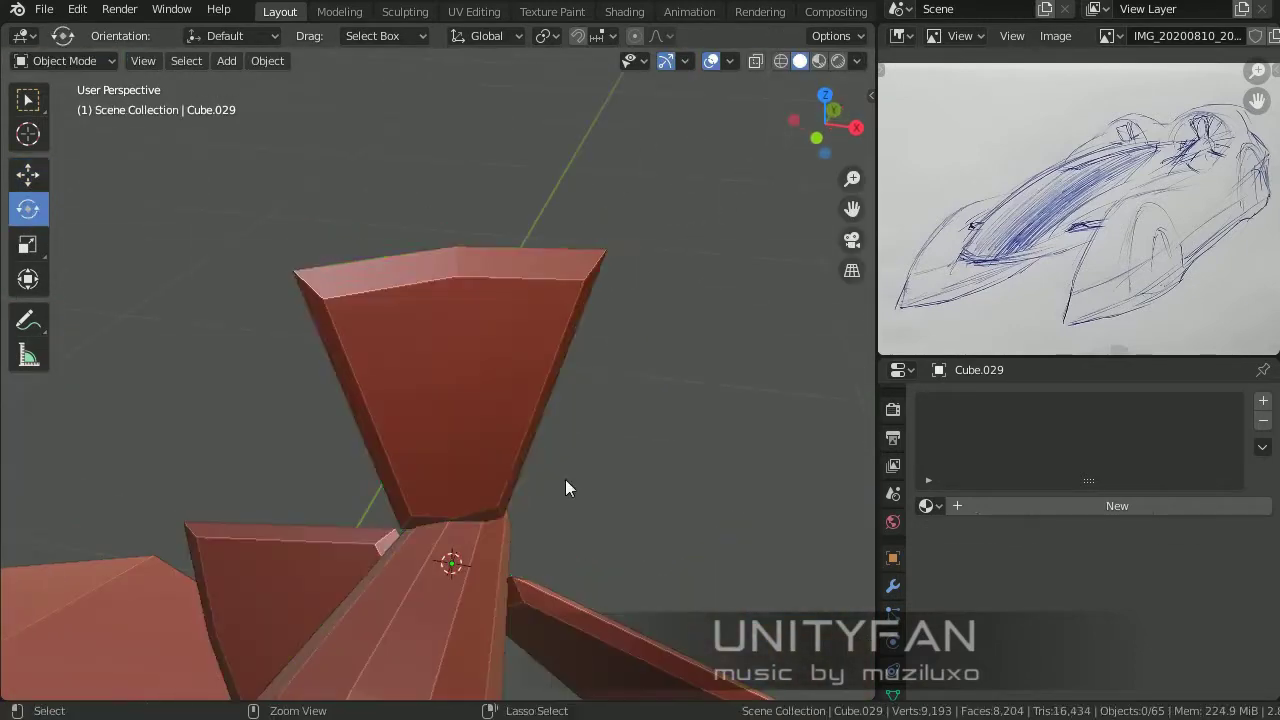
key("Tab")
mouse_move(296, 197)
middle_mouse_down()
mouse_move(529, 286)
mouse_move(357, 263)
middle_mouse_up()
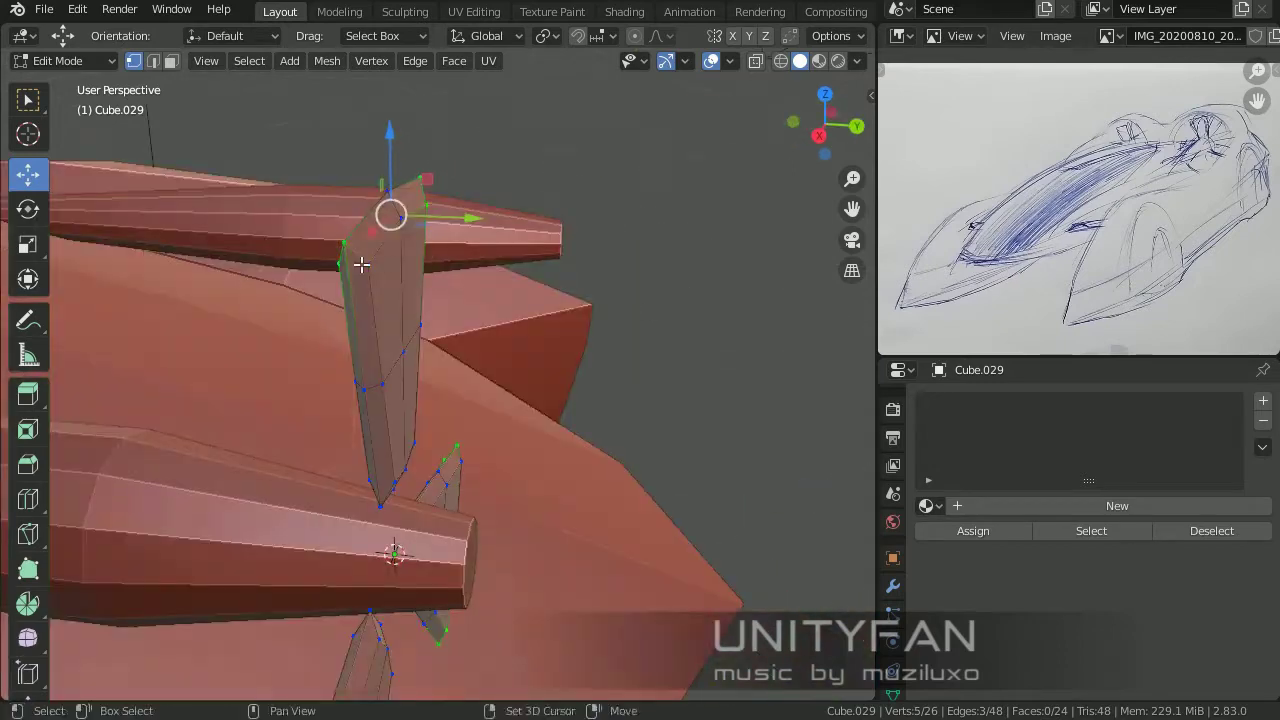
Step: Confirm the blade's new width and return to solid shading
key("s")
left_click(640, 390)
key("alt+z")
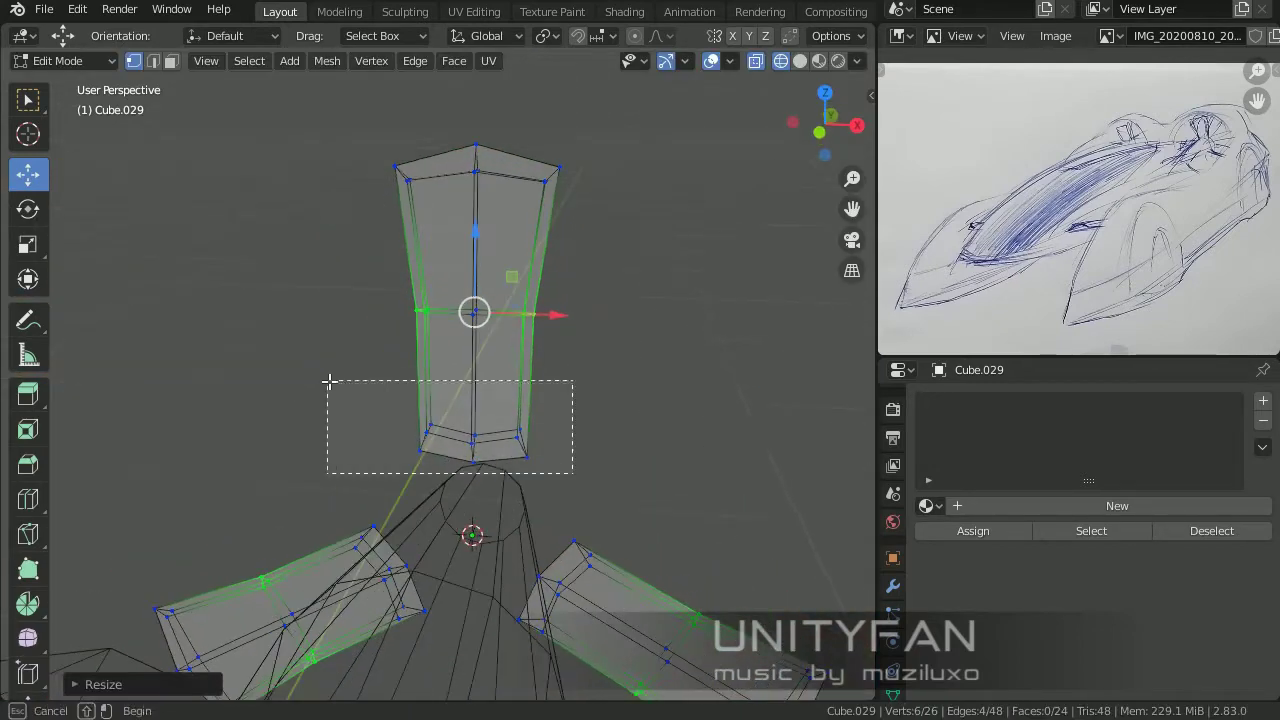
left_click(666, 439)
middle_click_drag(666, 439, 603, 431)
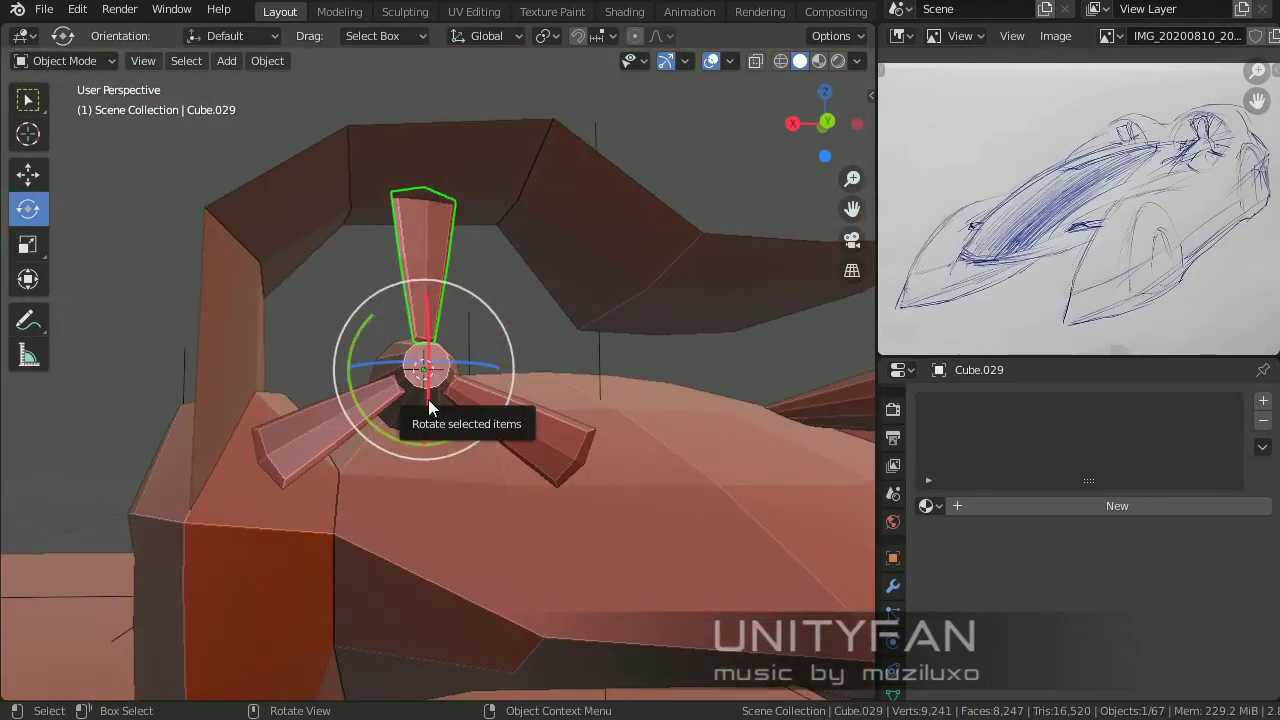
Step: Select a fan blade, try moving the fan, then cancel and deselect
mouse_move(430, 405)
middle_mouse_down()
mouse_move(528, 461)
mouse_move(385, 423)
middle_mouse_up()
left_click(385, 423)
mouse_move(498, 305)
middle_mouse_down()
mouse_move(411, 373)
mouse_move(443, 395)
mouse_move(396, 347)
mouse_move(619, 282)
mouse_move(519, 267)
mouse_move(650, 403)
mouse_move(655, 364)
mouse_move(550, 366)
middle_mouse_up()
left_click(619, 282)
left_click(519, 267)
key("shift+space")
key("g")
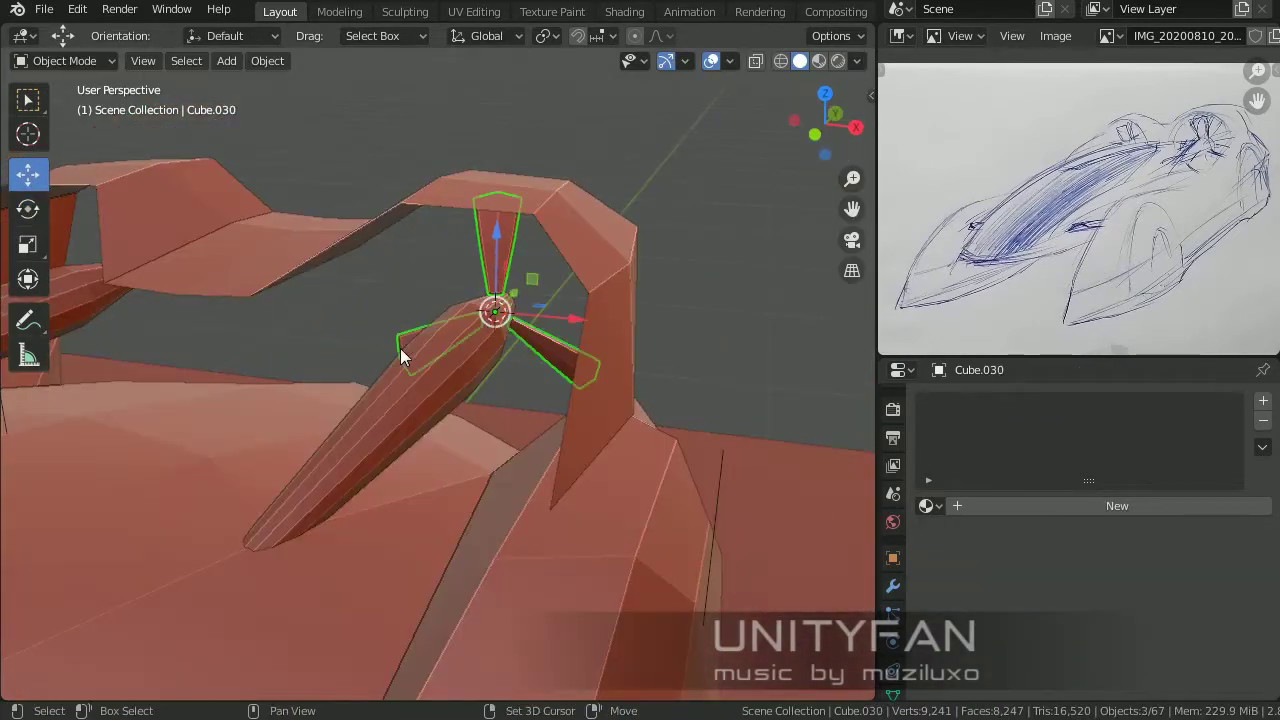
key("g")
key("Escape")
key("alt+a")
Step: Shift-select all three fan blades, then select the wing arch for editing
middle_click_drag(583, 407, 551, 367)
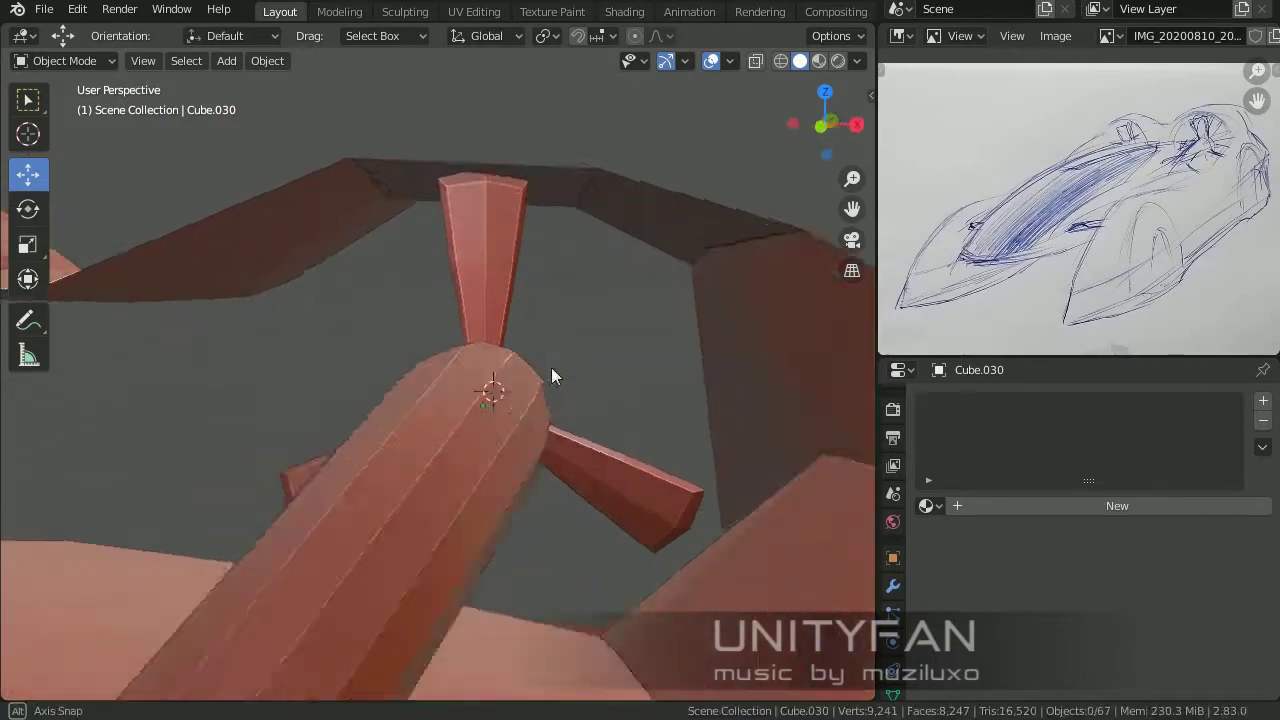
left_click(600, 470)
left_click(499, 405, "shift")
key("g")
left_click(555, 425)
mouse_move(555, 425)
middle_mouse_down()
mouse_move(327, 427)
mouse_move(689, 421)
middle_mouse_up()
left_click(689, 421)
key("Tab")
Step: Box-select more of the wing arch's vertices in wireframe view, then exit Edit Mode
key("z")
left_click(337, 400)
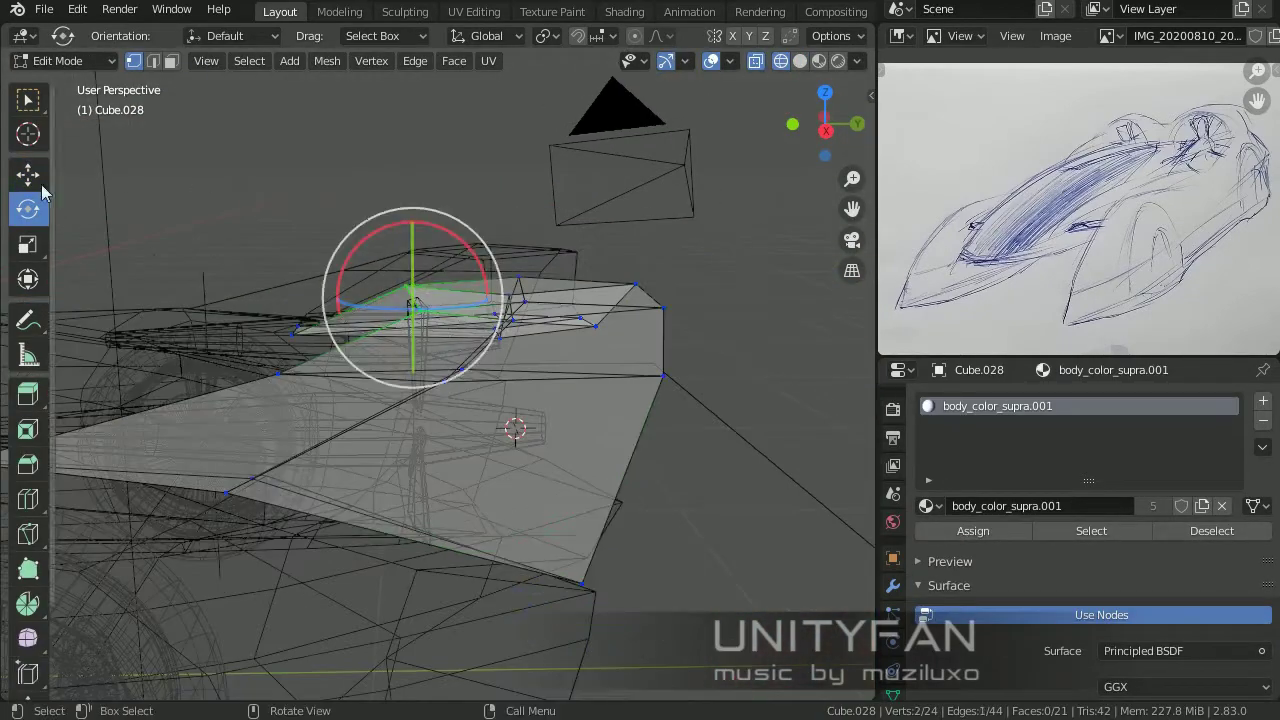
left_click(27, 175)
mouse_move(27, 175)
middle_mouse_down()
mouse_move(623, 343)
mouse_move(746, 297)
mouse_move(642, 416)
middle_mouse_up()
left_click(623, 343, "shift")
key("shift+z")
key("Tab")
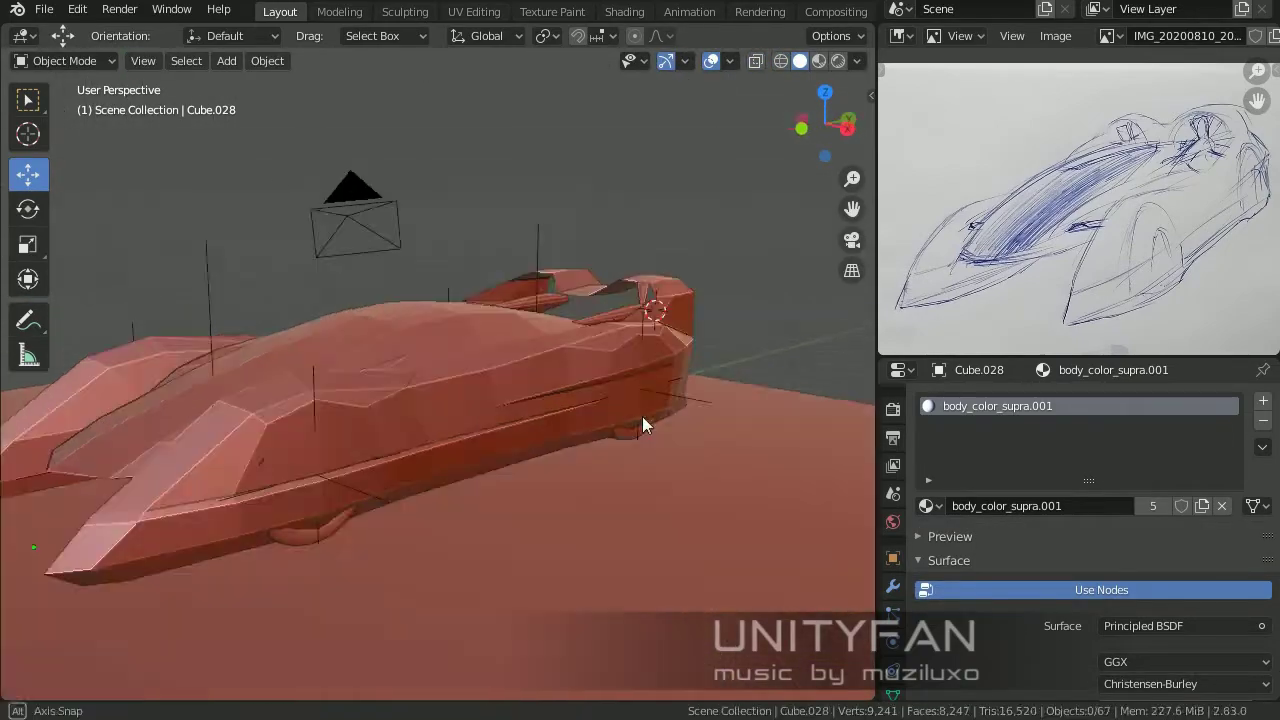
Step: Knife-cut new edges across the body's upper rear surface near the fans
middle_click_drag(743, 378, 628, 231)
key("Tab")
scroll(553, 363, "up", 3)
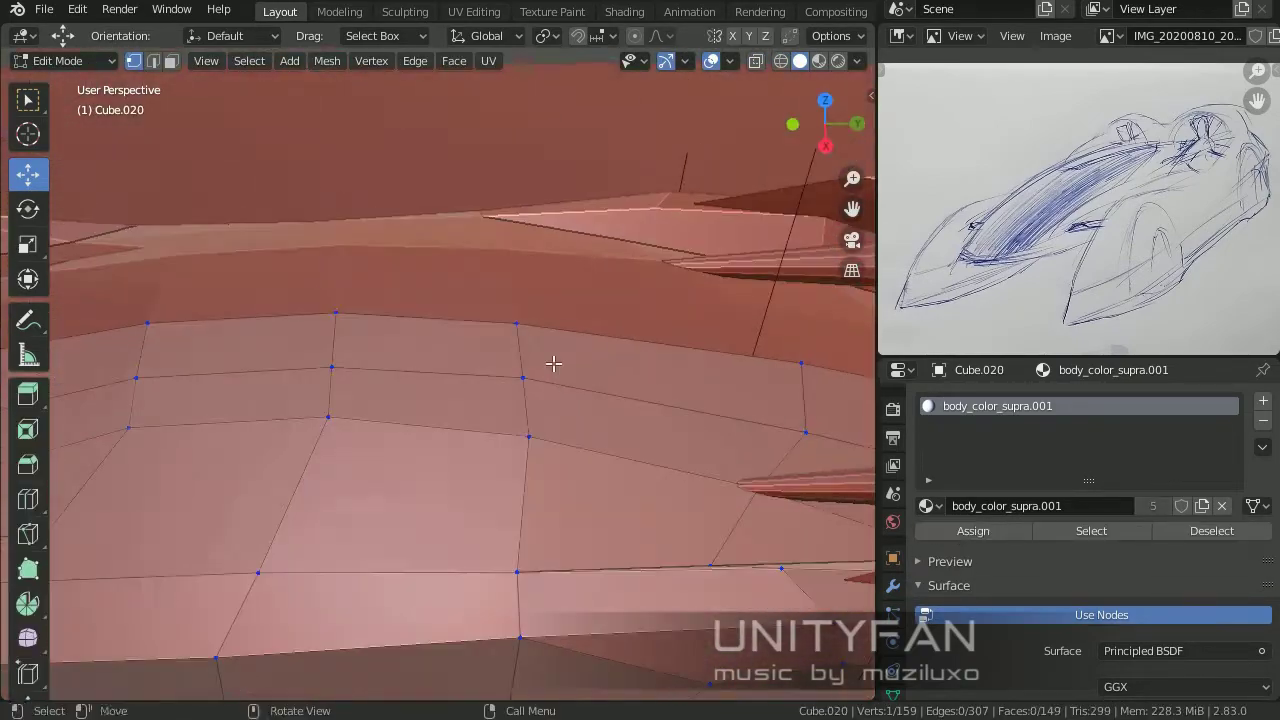
left_click(310, 336)
middle_click_drag(316, 333, 224, 387)
mouse_move(418, 368)
middle_mouse_down()
mouse_move(314, 394)
mouse_move(643, 351)
mouse_move(331, 317)
mouse_move(487, 353)
middle_mouse_up()
key("Return")
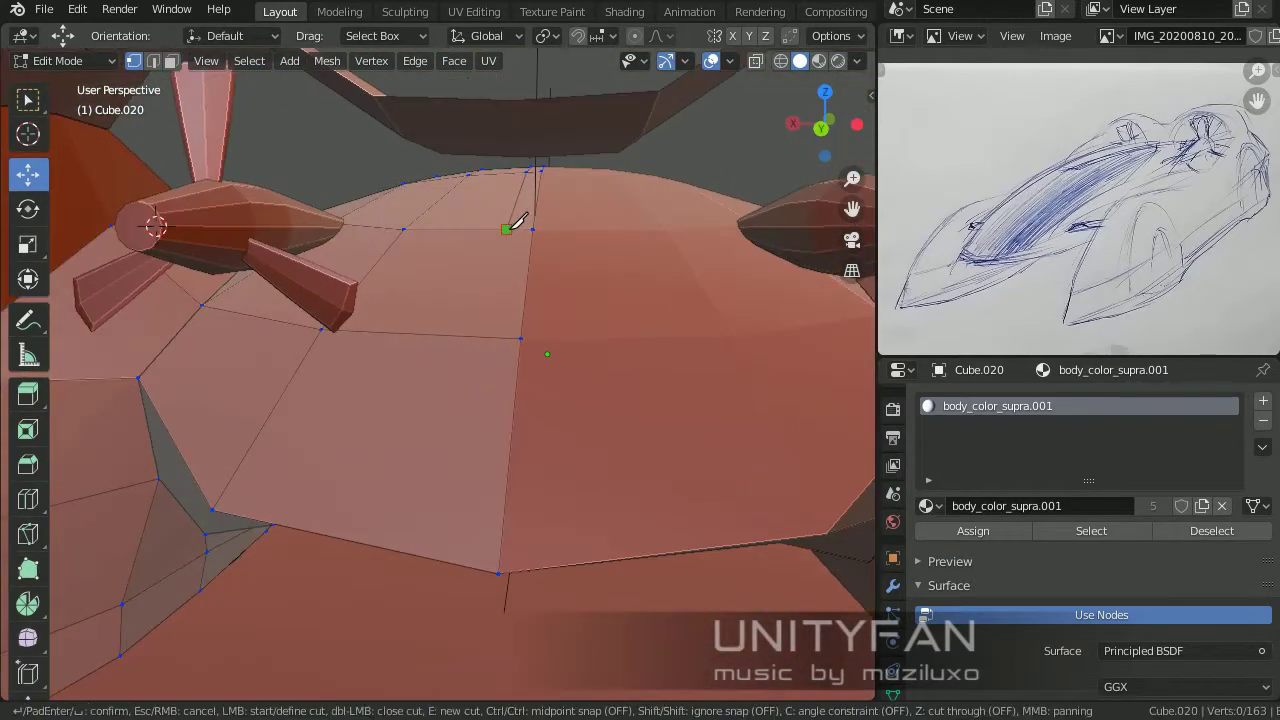
key("Return")
Step: Nudge a body vertex to refine the upper surface and check the whole car
mouse_move(505, 563)
middle_mouse_down()
mouse_move(177, 363)
mouse_move(633, 491)
mouse_move(640, 305)
middle_mouse_up()
left_click_drag(640, 305, 643, 300)
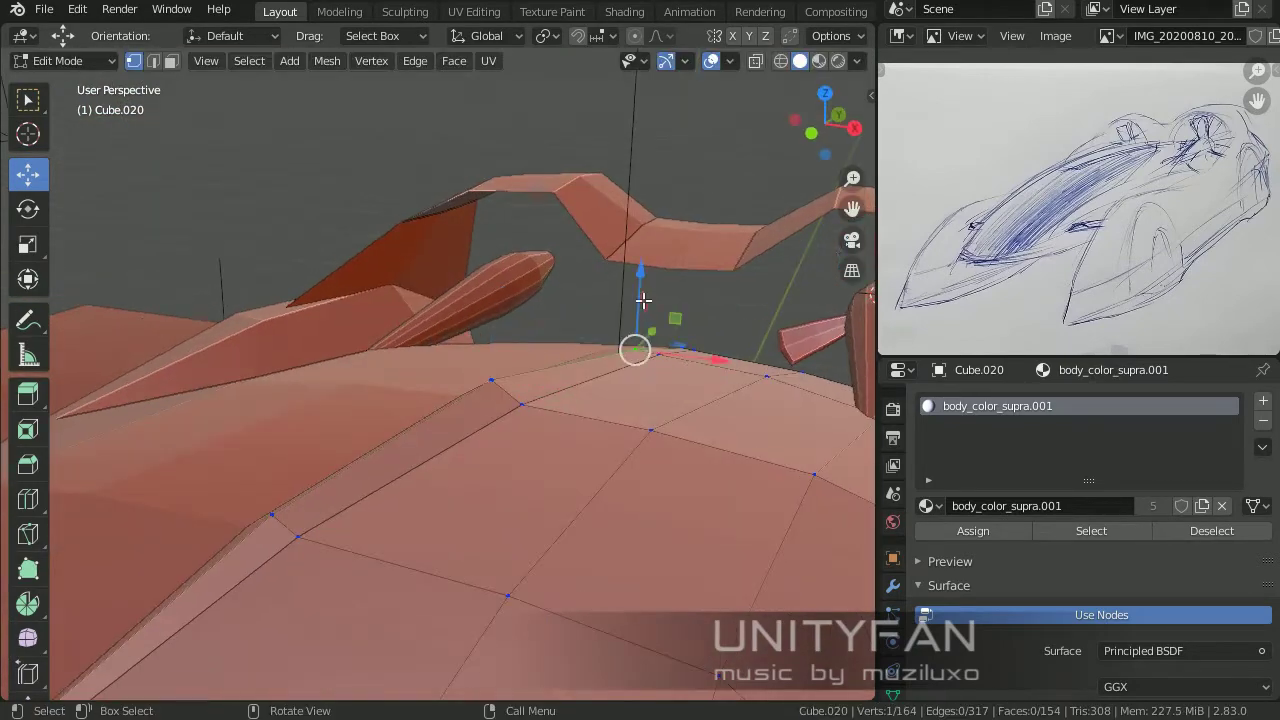
left_click(483, 342)
mouse_move(483, 342)
middle_mouse_down()
mouse_move(594, 429)
mouse_move(640, 251)
mouse_move(529, 466)
mouse_move(401, 402)
mouse_move(480, 389)
mouse_move(574, 417)
mouse_move(520, 357)
mouse_move(393, 362)
mouse_move(400, 330)
mouse_move(523, 371)
mouse_move(337, 306)
mouse_move(708, 432)
mouse_move(612, 406)
mouse_move(474, 297)
mouse_move(302, 410)
middle_mouse_up()
key("Tab")
mouse_move(479, 404)
middle_mouse_down()
mouse_move(568, 402)
mouse_move(613, 282)
mouse_move(536, 402)
mouse_move(531, 373)
mouse_move(464, 406)
mouse_move(684, 333)
mouse_move(516, 307)
mouse_move(369, 382)
mouse_move(371, 414)
middle_mouse_up()
key("Tab")
Step: Select the car body and reposition a vertex on its lower edge
key("Tab")
left_click(419, 530)
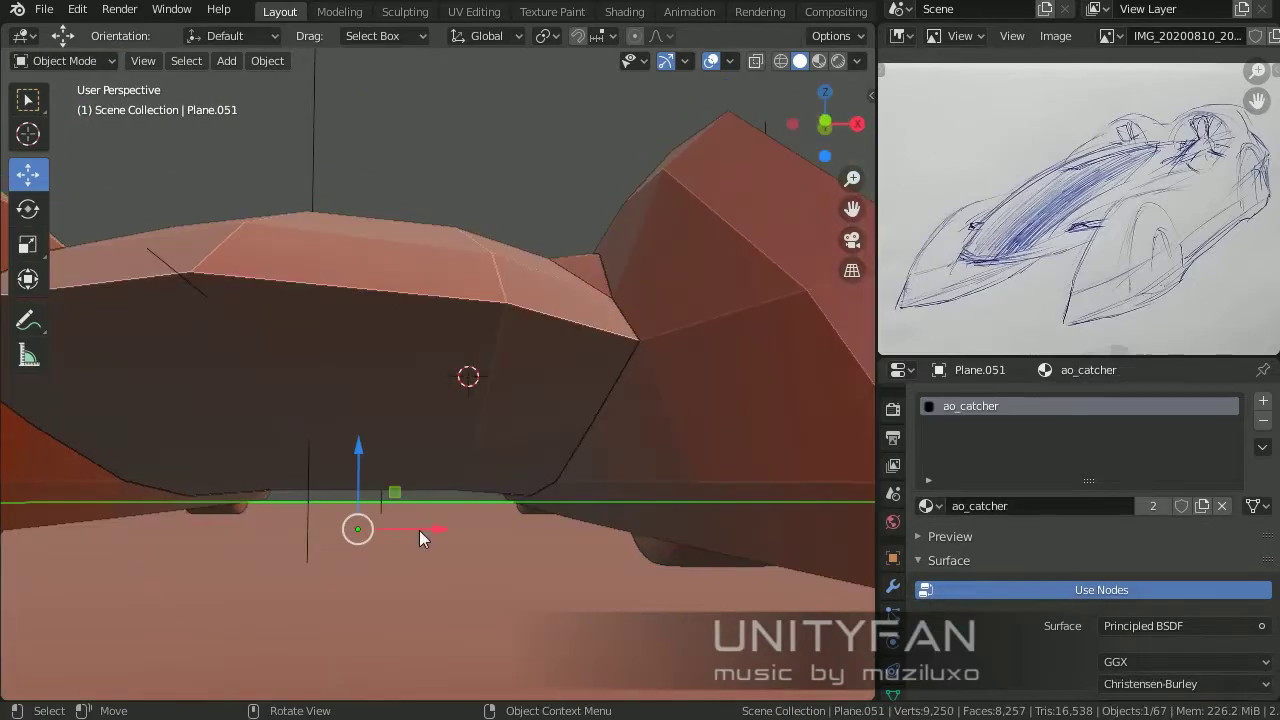
left_click(446, 470)
mouse_move(419, 530)
middle_mouse_down()
mouse_move(483, 360)
mouse_move(500, 406)
mouse_move(396, 488)
middle_mouse_up()
key("Tab")
scroll(500, 406, "up", 5)
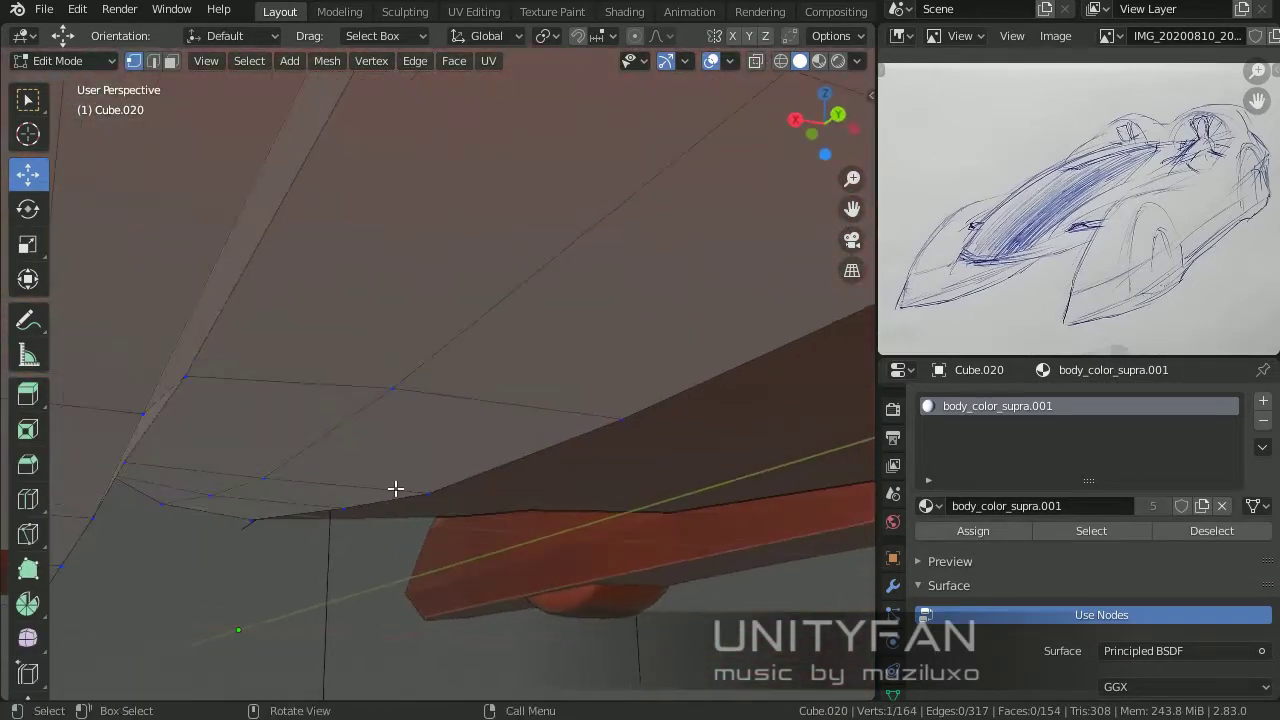
left_click(359, 411)
scroll(450, 430, "down", 5)
mouse_move(571, 466)
middle_mouse_down()
mouse_move(520, 414)
mouse_move(520, 440)
mouse_move(540, 405)
mouse_move(466, 520)
middle_mouse_up()
Step: Start a knife cut on the underside and move underside vertices into place
key("k")
left_click(522, 389)
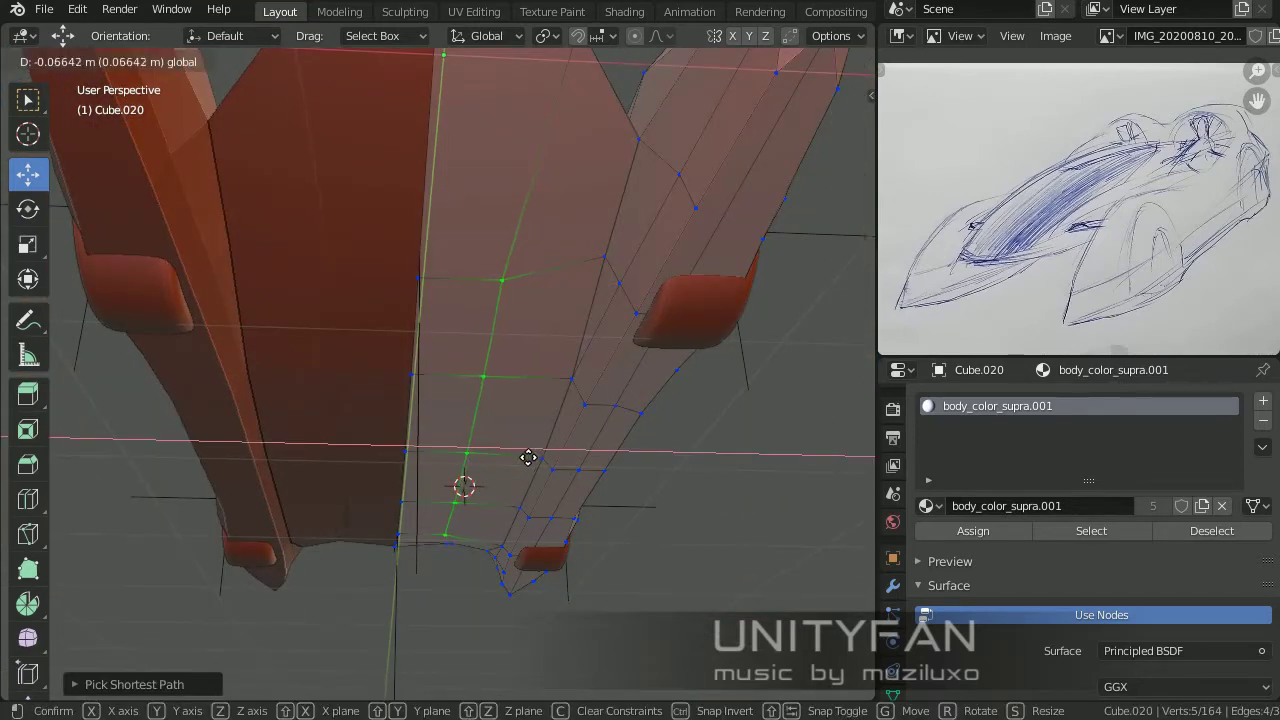
left_click(528, 452)
mouse_move(528, 452)
middle_mouse_down()
mouse_move(506, 537)
mouse_move(523, 609)
mouse_move(429, 420)
mouse_move(291, 228)
mouse_move(263, 323)
mouse_move(420, 478)
middle_mouse_up()
left_click(291, 228)
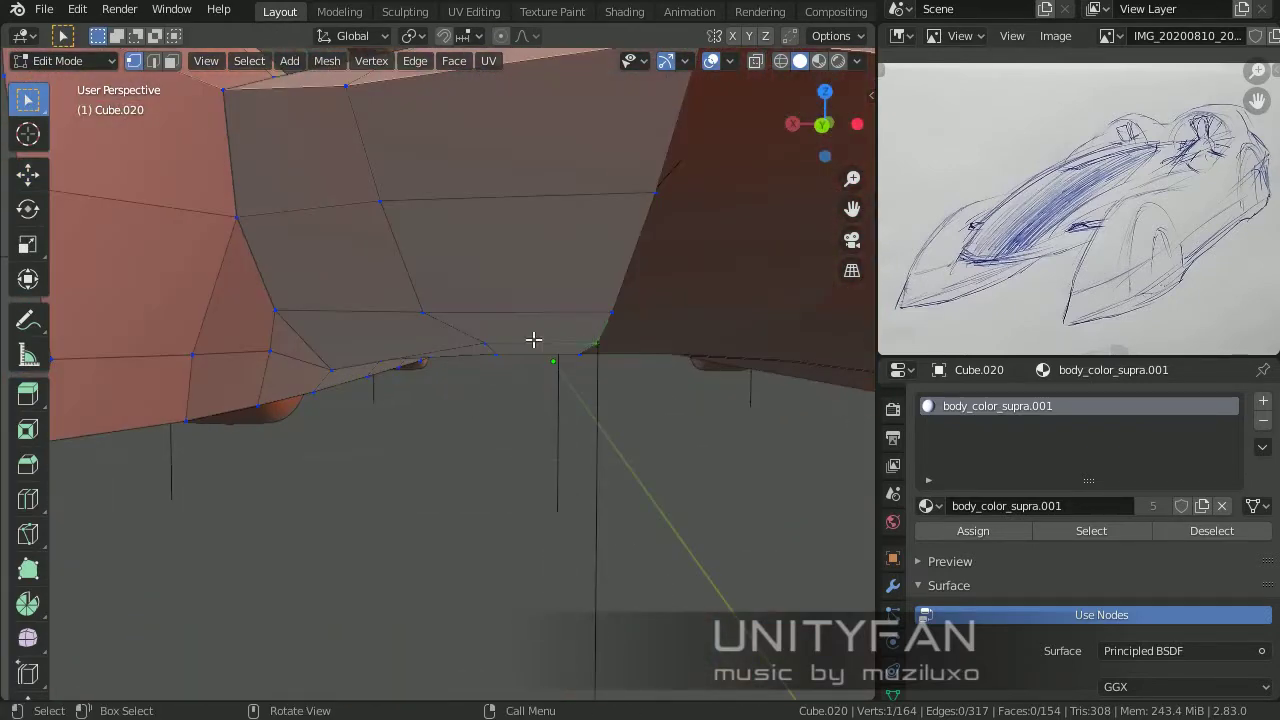
key("shift+space")
key("g")
middle_click_drag(529, 251, 487, 352)
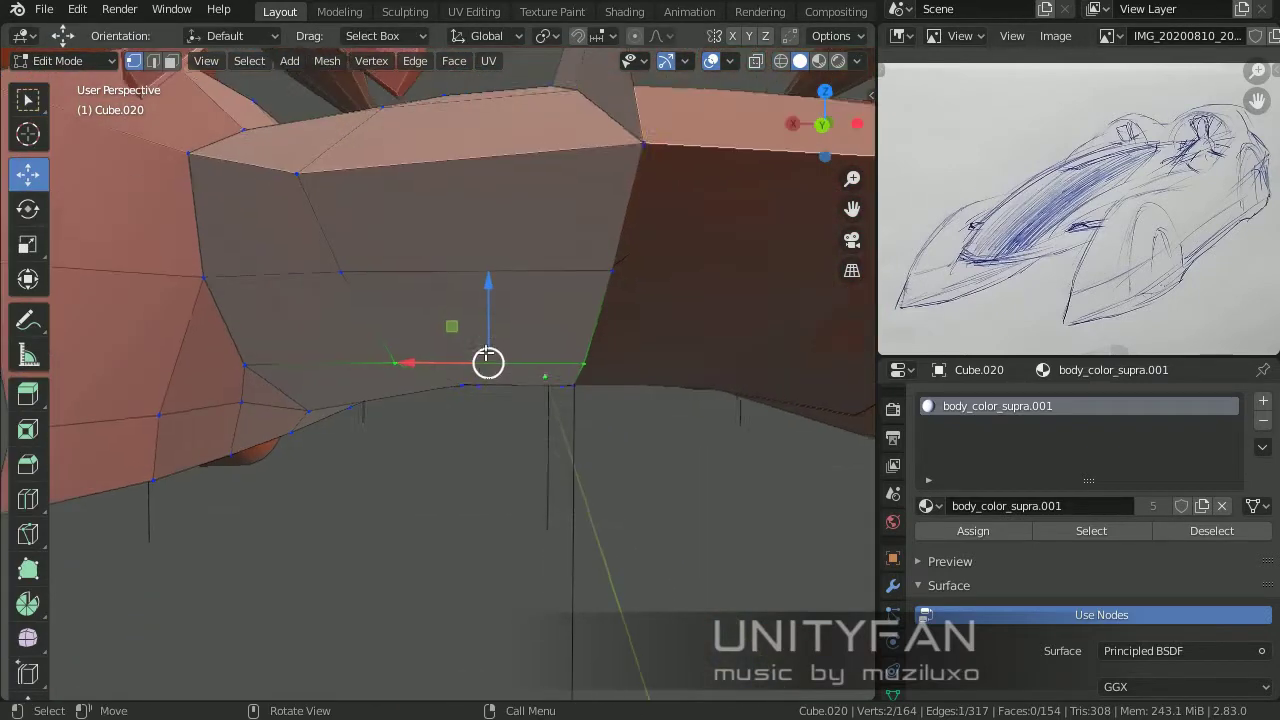
middle_click_drag(396, 333, 380, 378)
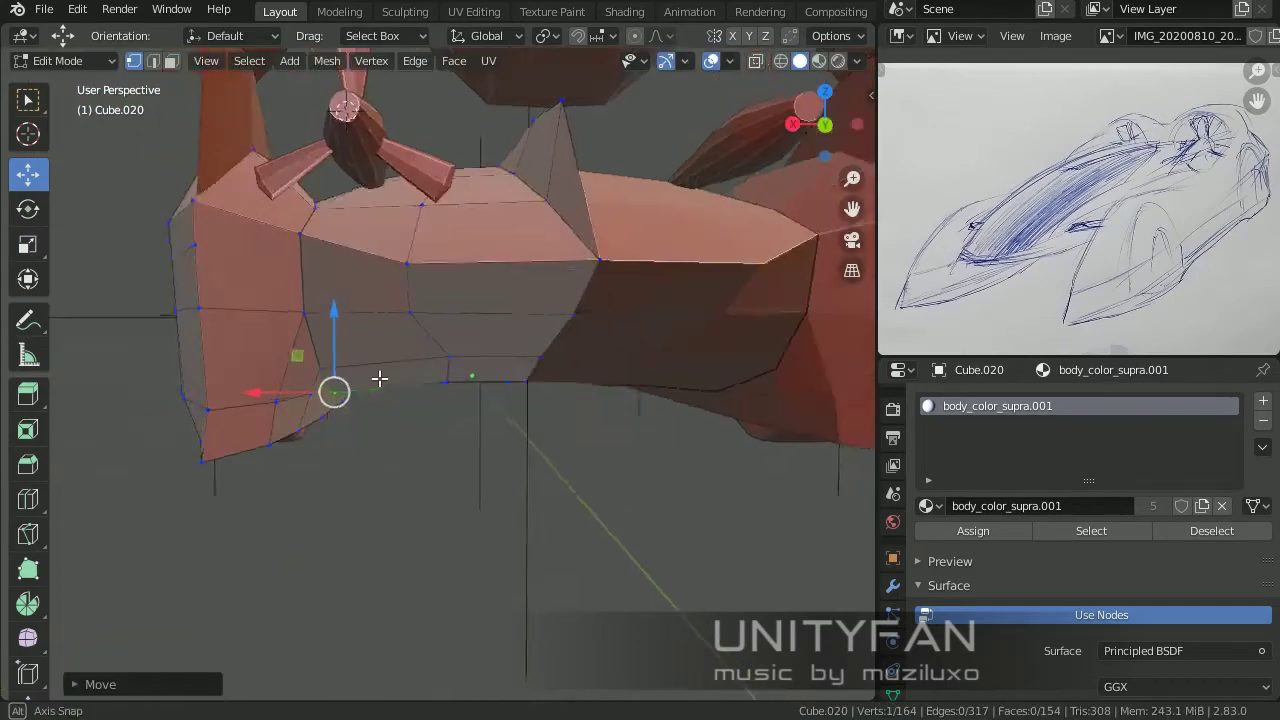
middle_click_drag(387, 251, 436, 401)
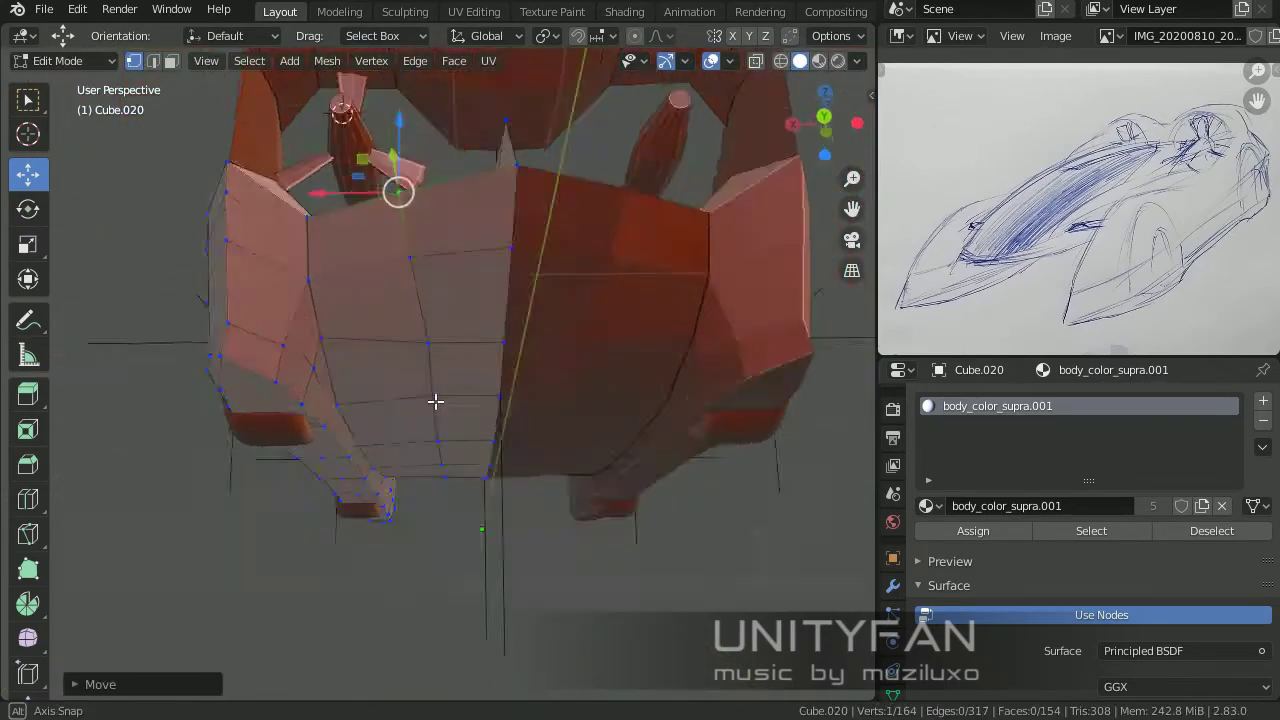
left_click(237, 355)
mouse_move(237, 355)
middle_mouse_down()
mouse_move(497, 366)
mouse_move(287, 432)
middle_mouse_up()
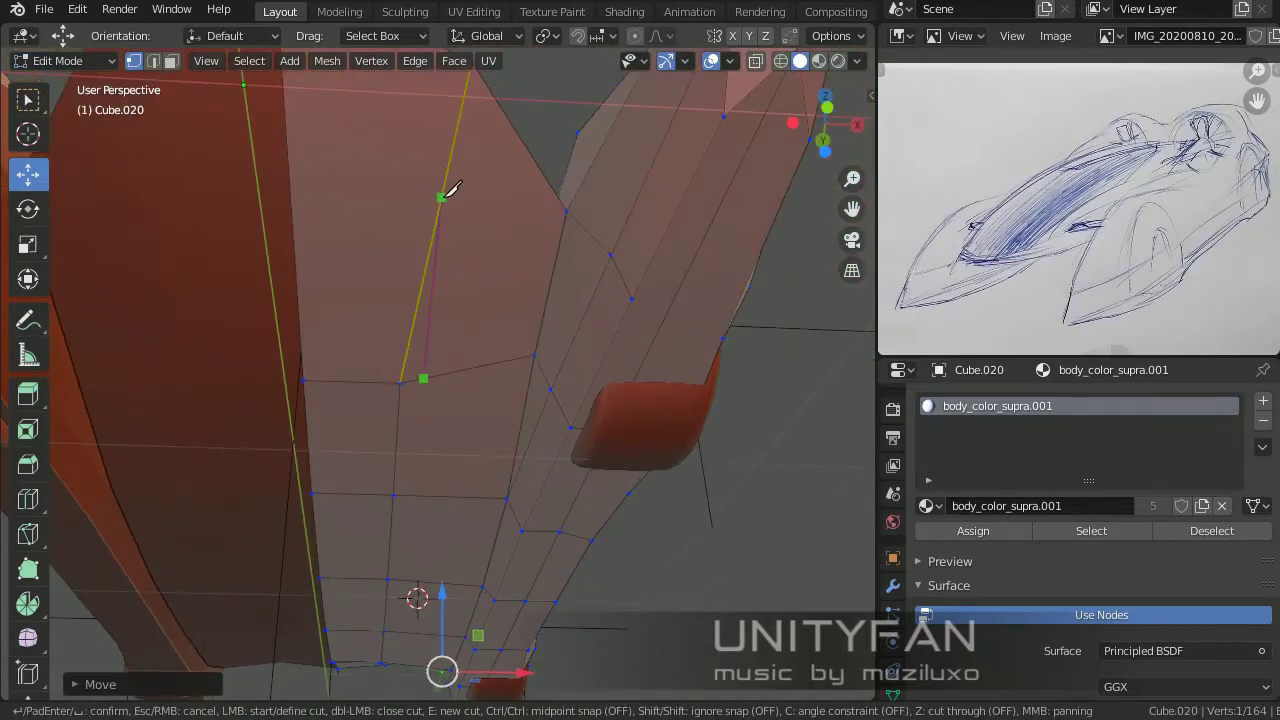
Step: Complete further knife cuts across the car body's underside
key("Return")
mouse_move(409, 555)
middle_mouse_down()
mouse_move(657, 434)
mouse_move(455, 435)
middle_mouse_up()
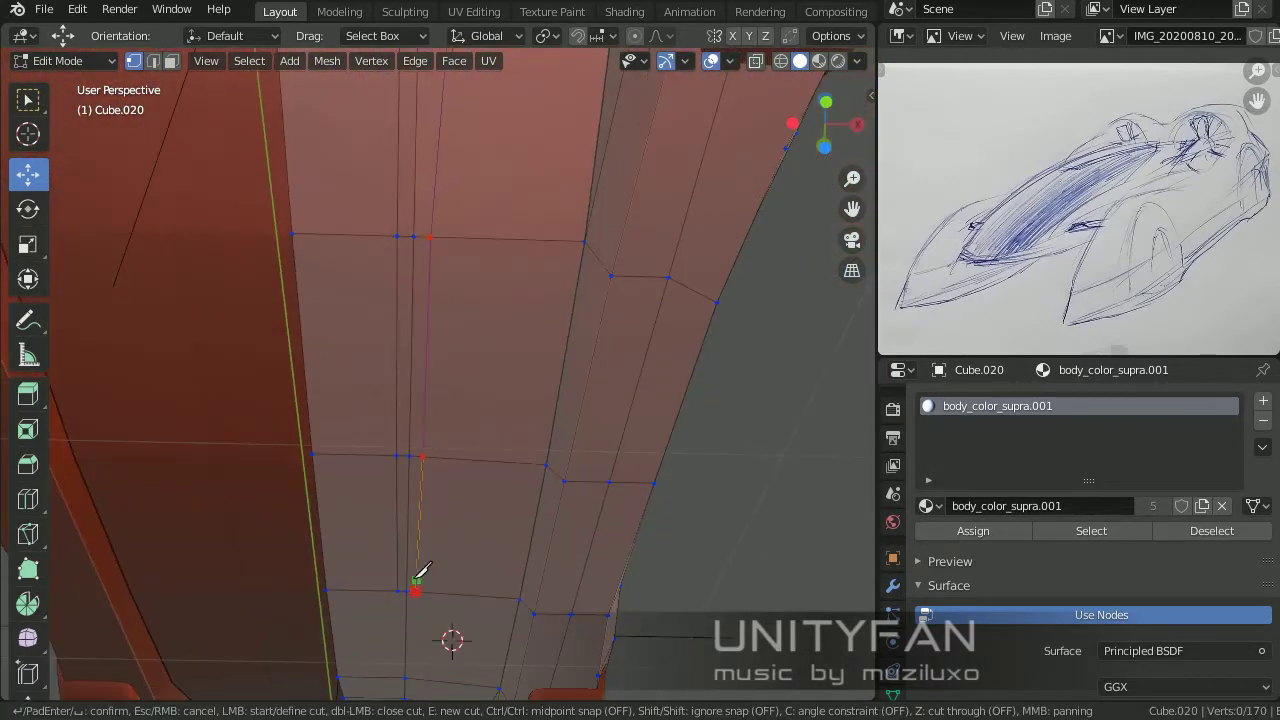
key("Return")
mouse_move(420, 575)
middle_mouse_down()
mouse_move(517, 520)
mouse_move(534, 343)
mouse_move(468, 491)
middle_mouse_up()
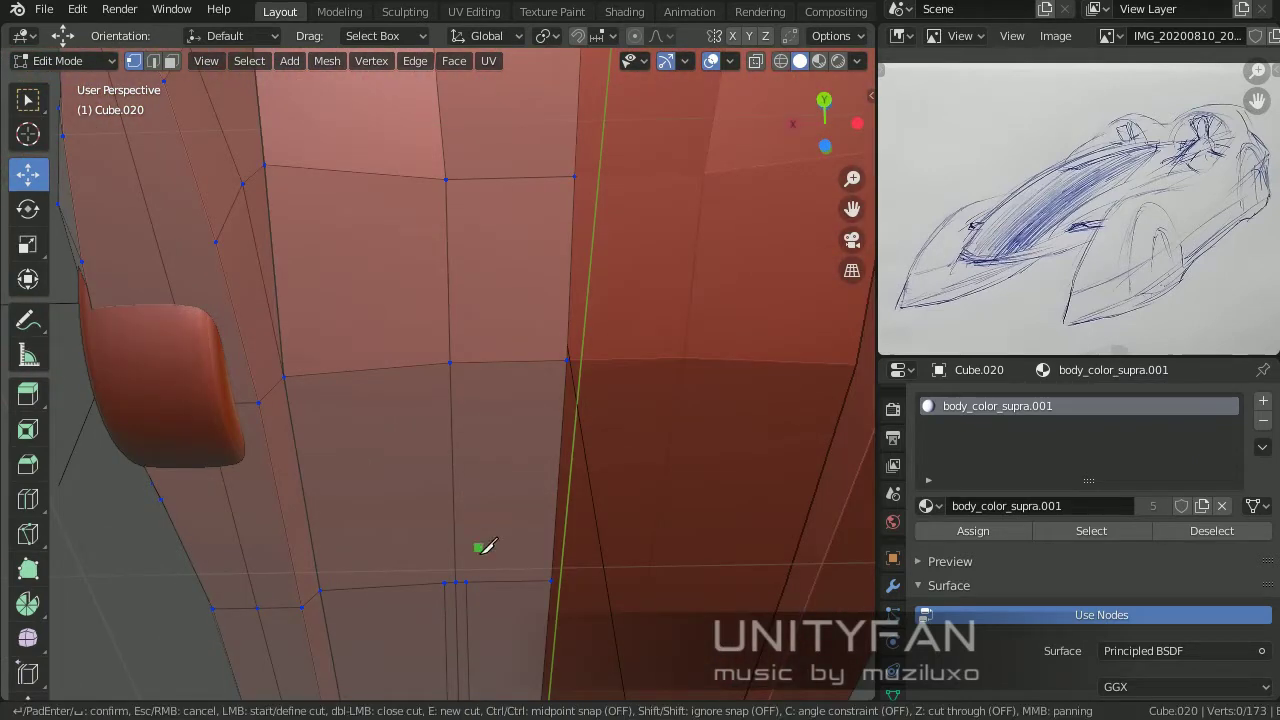
left_click(458, 361)
middle_click_drag(458, 361, 457, 284)
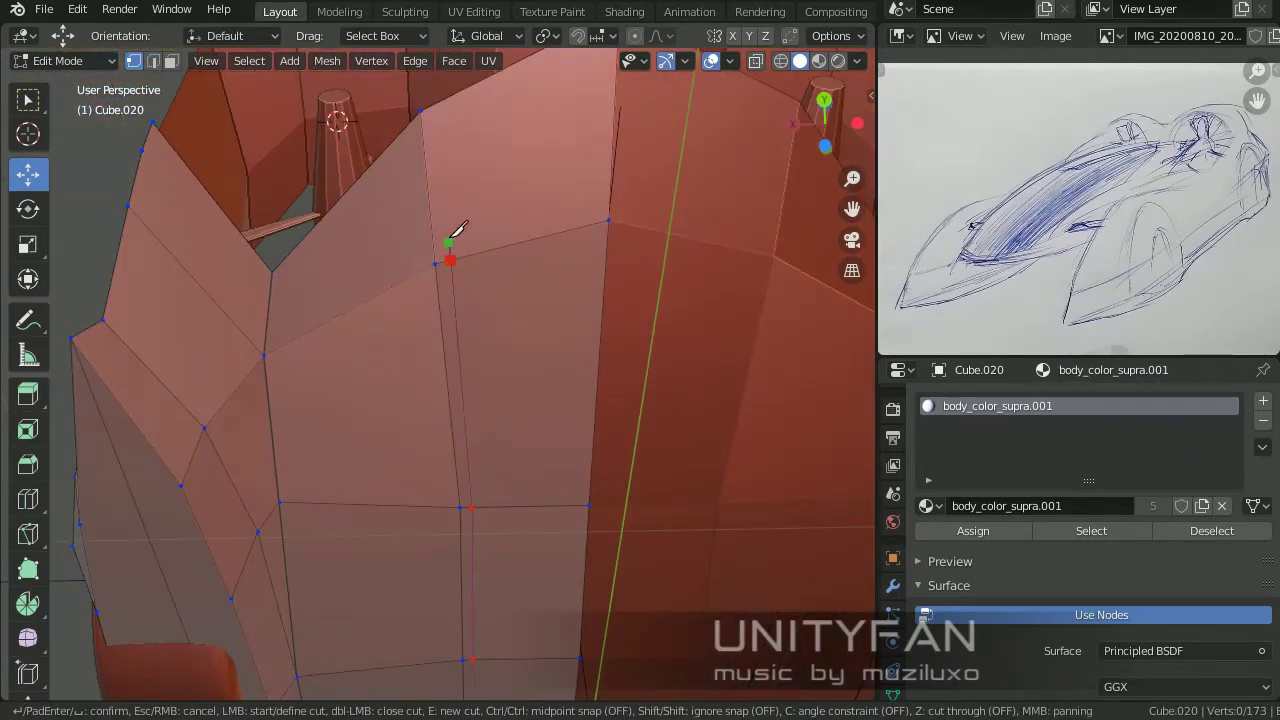
middle_click_drag(436, 172, 446, 293)
mouse_move(460, 605)
middle_mouse_down()
mouse_move(489, 357)
mouse_move(486, 237)
mouse_move(501, 433)
mouse_move(526, 366)
mouse_move(614, 380)
mouse_move(509, 420)
mouse_move(428, 243)
mouse_move(340, 329)
mouse_move(323, 460)
mouse_move(446, 451)
mouse_move(534, 416)
mouse_move(416, 453)
mouse_move(595, 336)
mouse_move(534, 429)
mouse_move(505, 320)
middle_mouse_up()
key("Tab")
key("Tab")
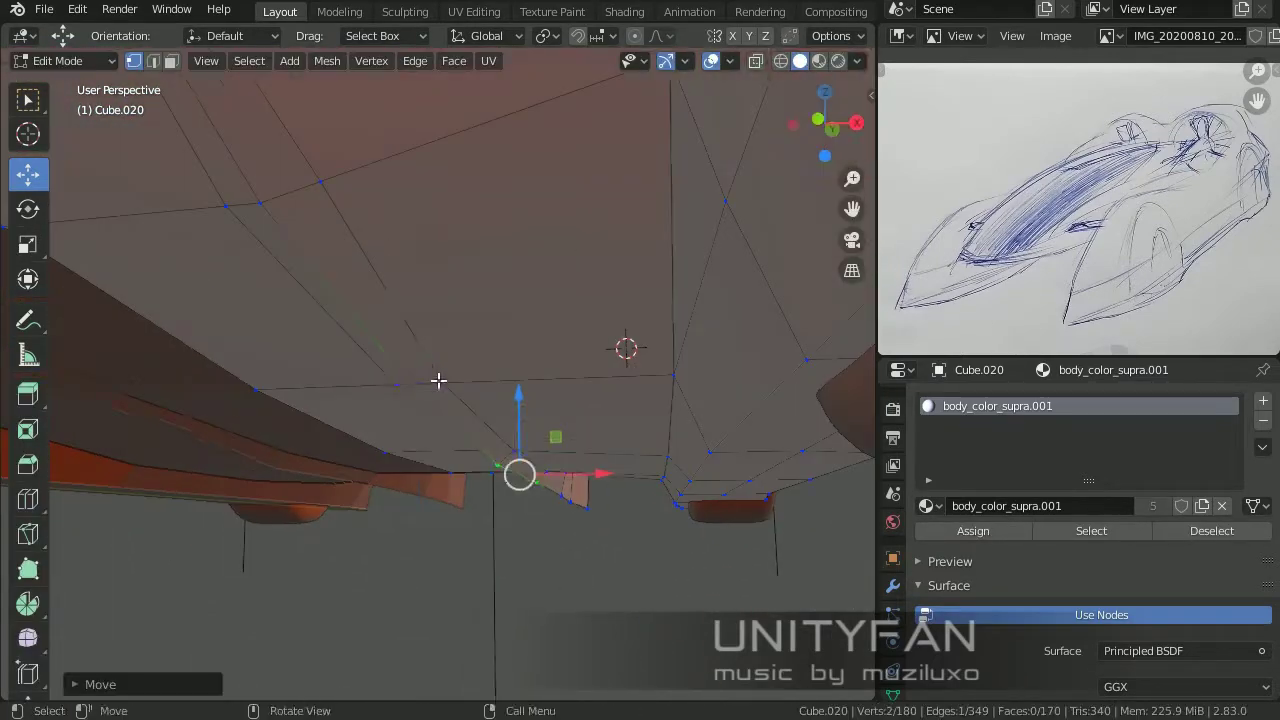
Step: Align the fin vertices using front and back orthographic views
mouse_move(440, 380)
middle_mouse_down()
mouse_move(457, 366)
mouse_move(374, 366)
middle_mouse_up()
key("KP_1")
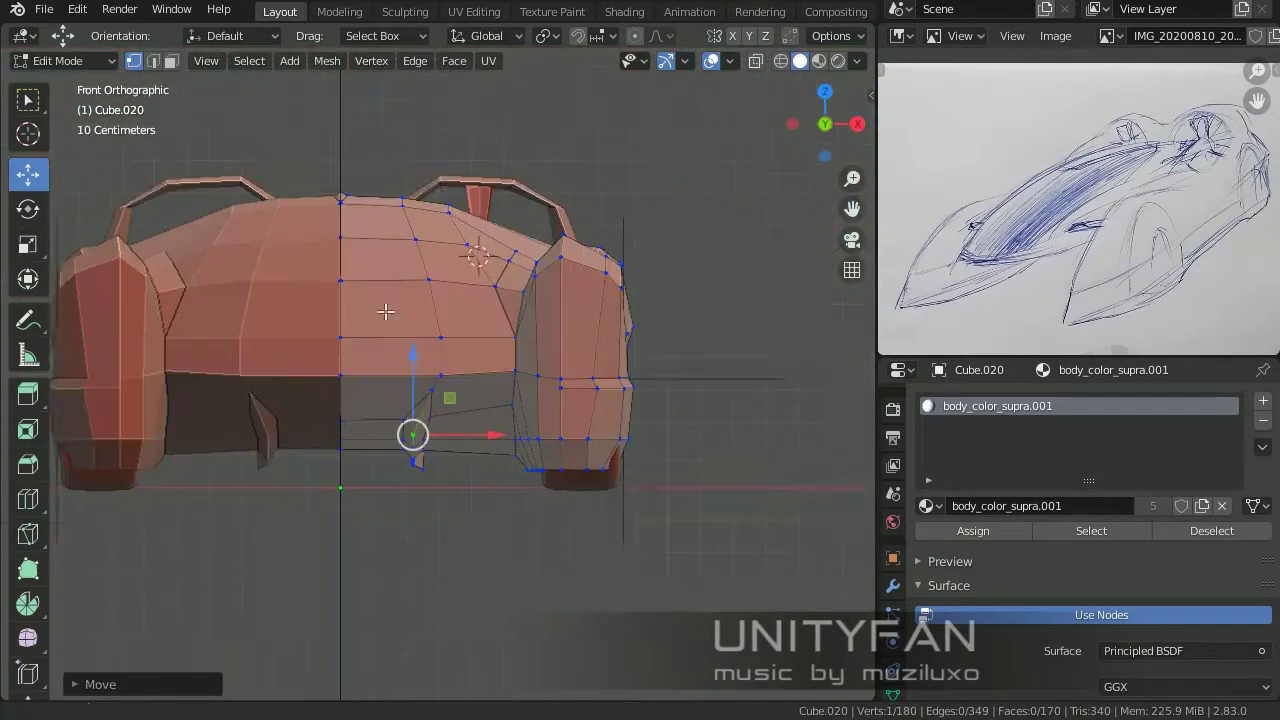
scroll(386, 234, "up", 3)
middle_click_drag(536, 435, 457, 466, "ctrl")
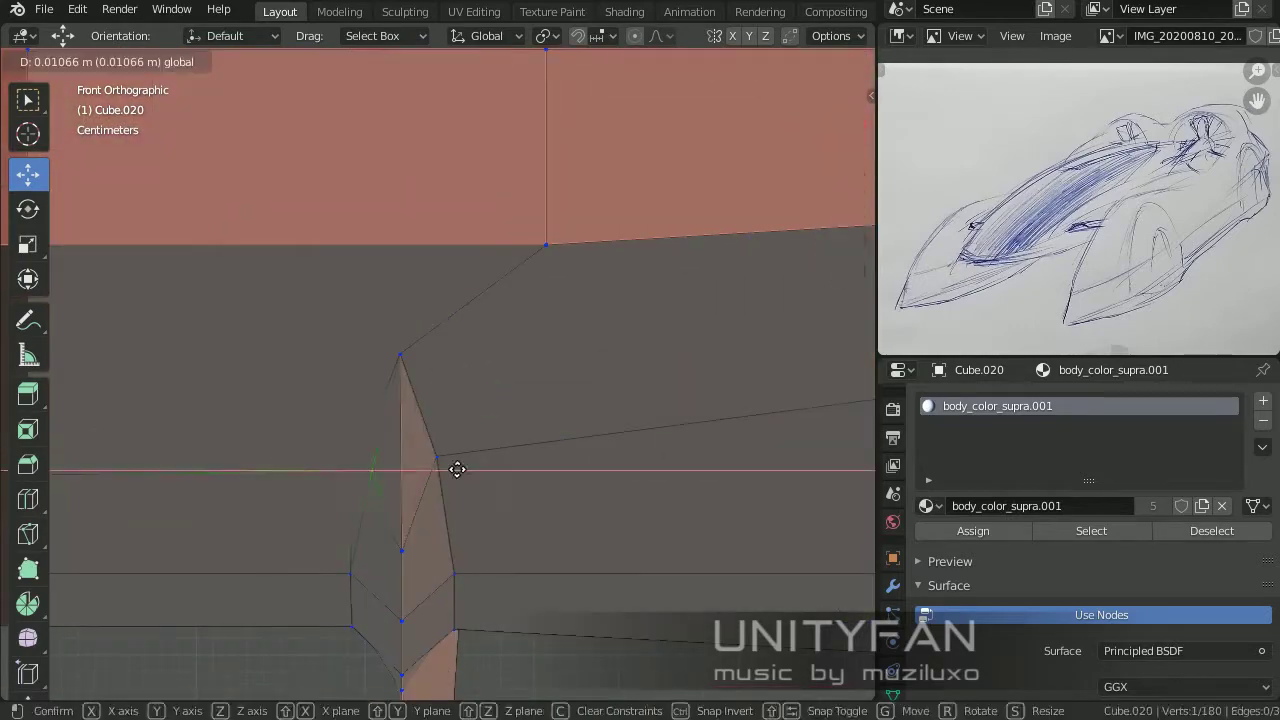
scroll(446, 509, "down", 3)
mouse_move(446, 509)
middle_mouse_down()
mouse_move(474, 477)
mouse_move(491, 395)
mouse_move(354, 500)
middle_mouse_up()
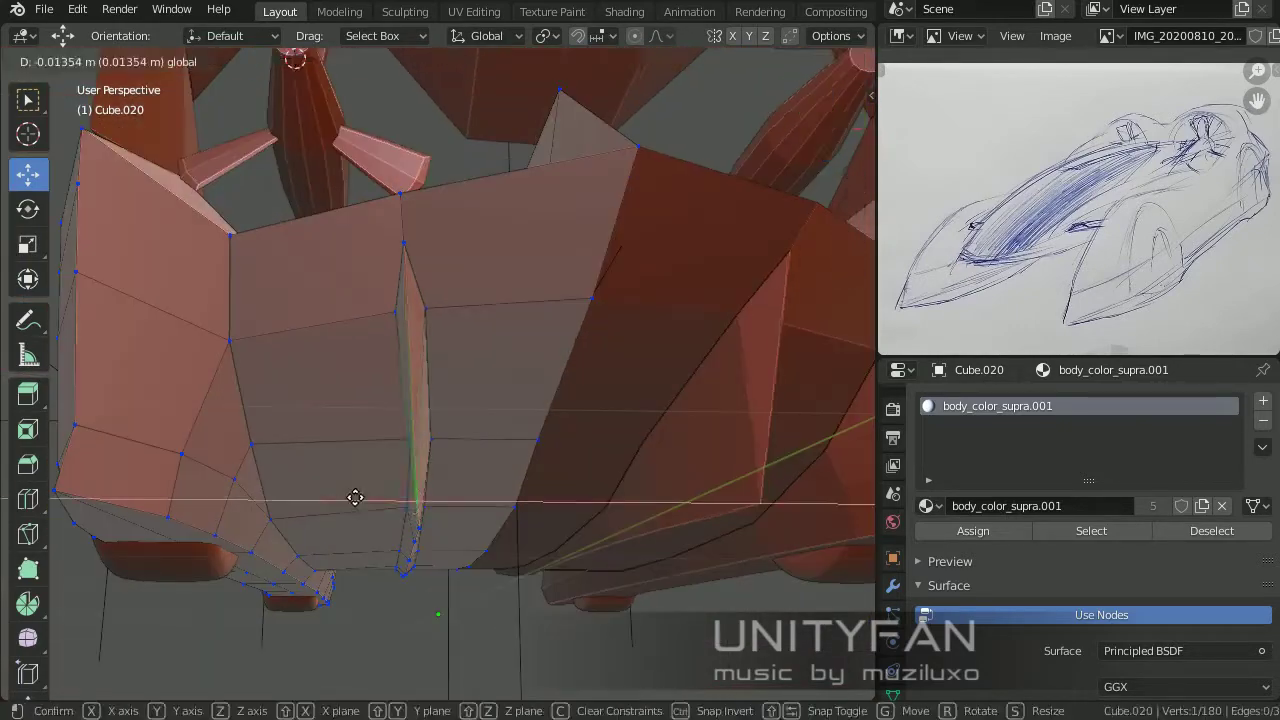
key("ctrl+KP_1")
scroll(363, 494, "up", 5)
middle_click_drag(434, 428, 410, 328, "shift")
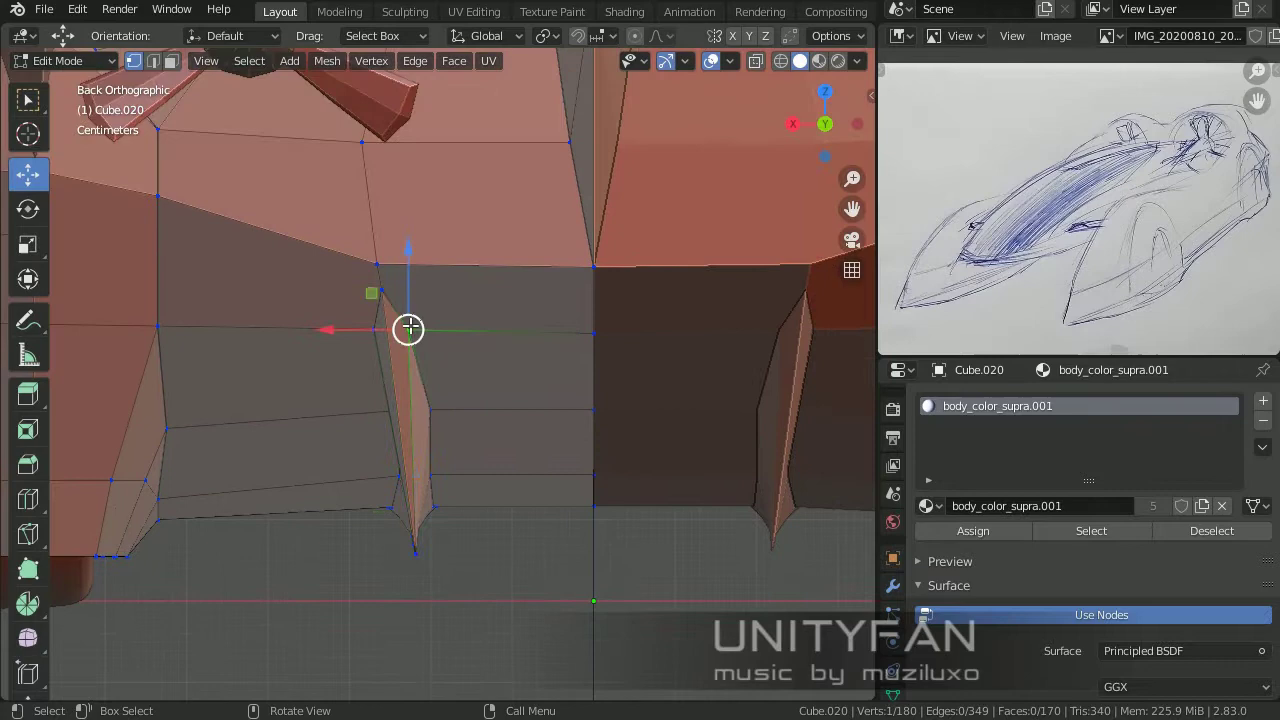
left_click(357, 321)
Step: Return to Object Mode and view the pointed skirt fins from a low rear angle
scroll(394, 294, "down", 2)
mouse_move(369, 271)
middle_mouse_down()
mouse_move(459, 316)
mouse_move(598, 348)
mouse_move(559, 229)
middle_mouse_up()
scroll(459, 316, "down", 4)
key("Tab")
middle_click_drag(453, 373, 463, 375)
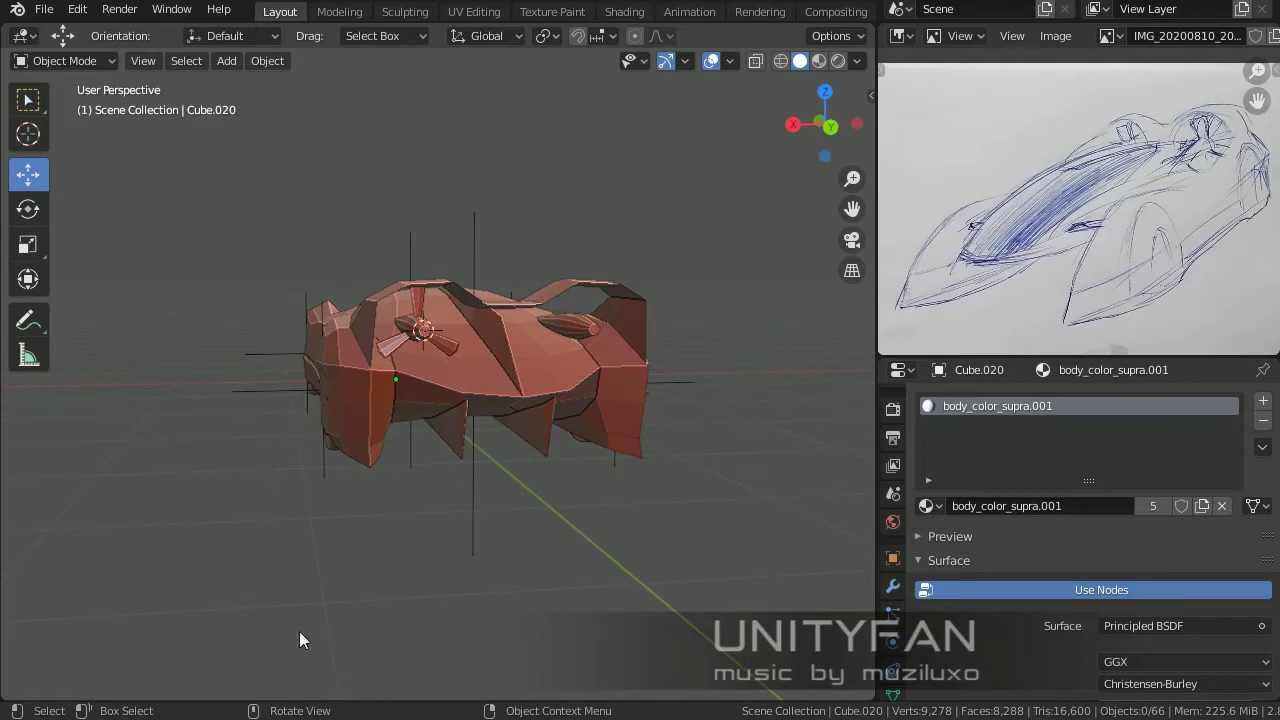
Step: Orbit around the car body's side and rear, toggling Edit Mode on Cube.020
mouse_move(299, 631)
middle_mouse_down()
mouse_move(450, 361)
mouse_move(660, 491)
mouse_move(623, 380)
mouse_move(566, 414)
mouse_move(555, 397)
middle_mouse_up()
key("Tab")
scroll(555, 397, "up", 3)
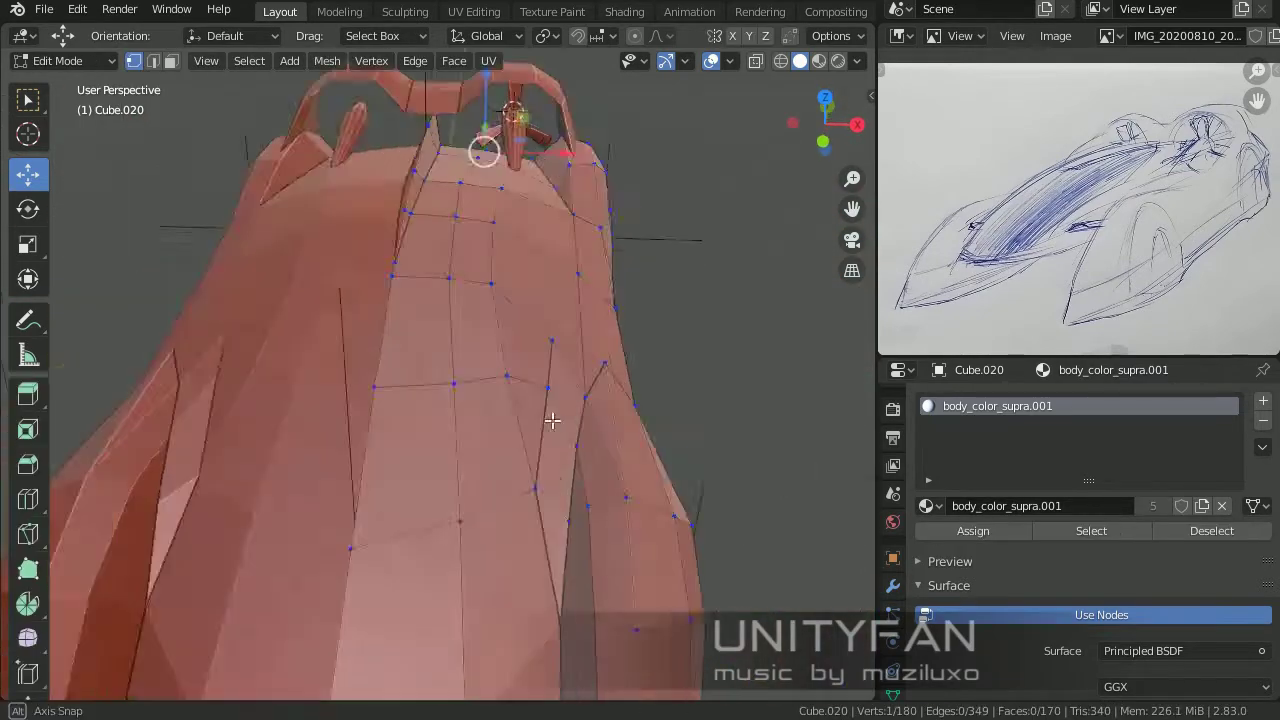
scroll(551, 420, "up", 3)
key("Escape")
scroll(628, 148, "down", 5)
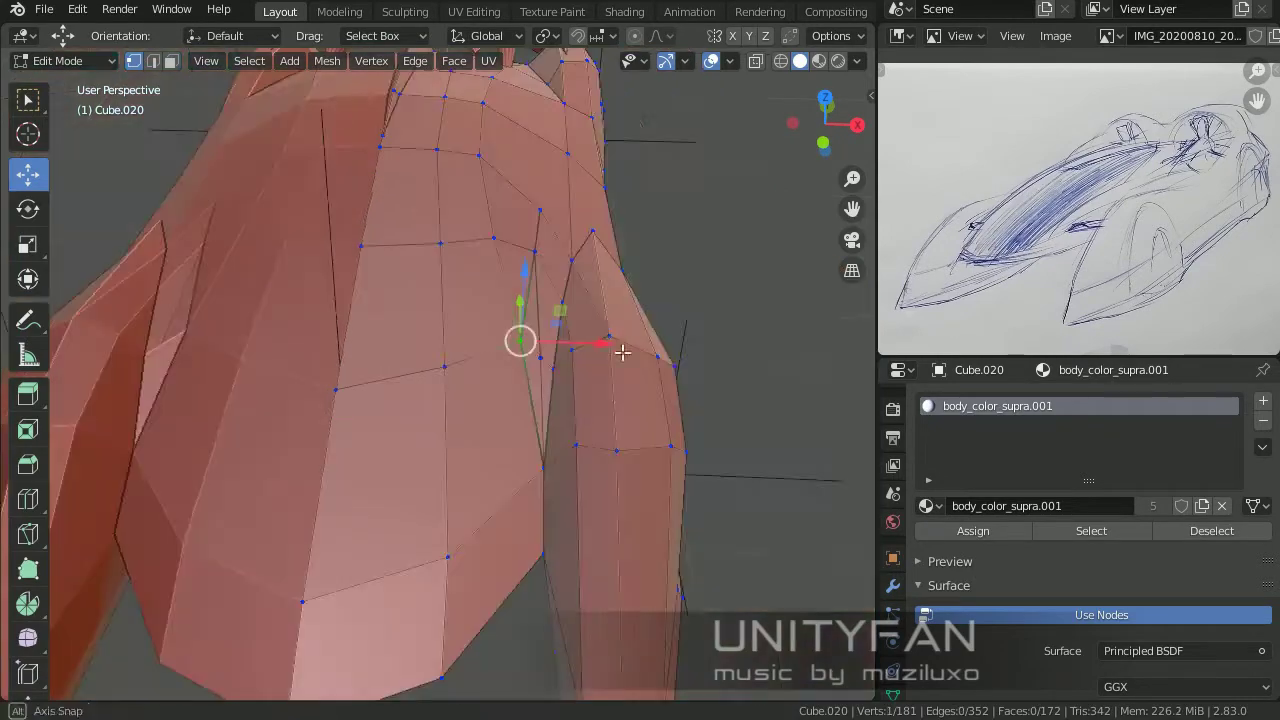
mouse_move(520, 340)
middle_mouse_down()
mouse_move(534, 483)
mouse_move(557, 314)
mouse_move(607, 367)
mouse_move(652, 351)
mouse_move(614, 355)
mouse_move(540, 329)
mouse_move(569, 281)
mouse_move(584, 285)
mouse_move(566, 310)
middle_mouse_up()
key("Tab")
scroll(652, 351, "down", 5)
scroll(566, 310, "up", 5)
key("Tab")
middle_click_drag(476, 279, 511, 337)
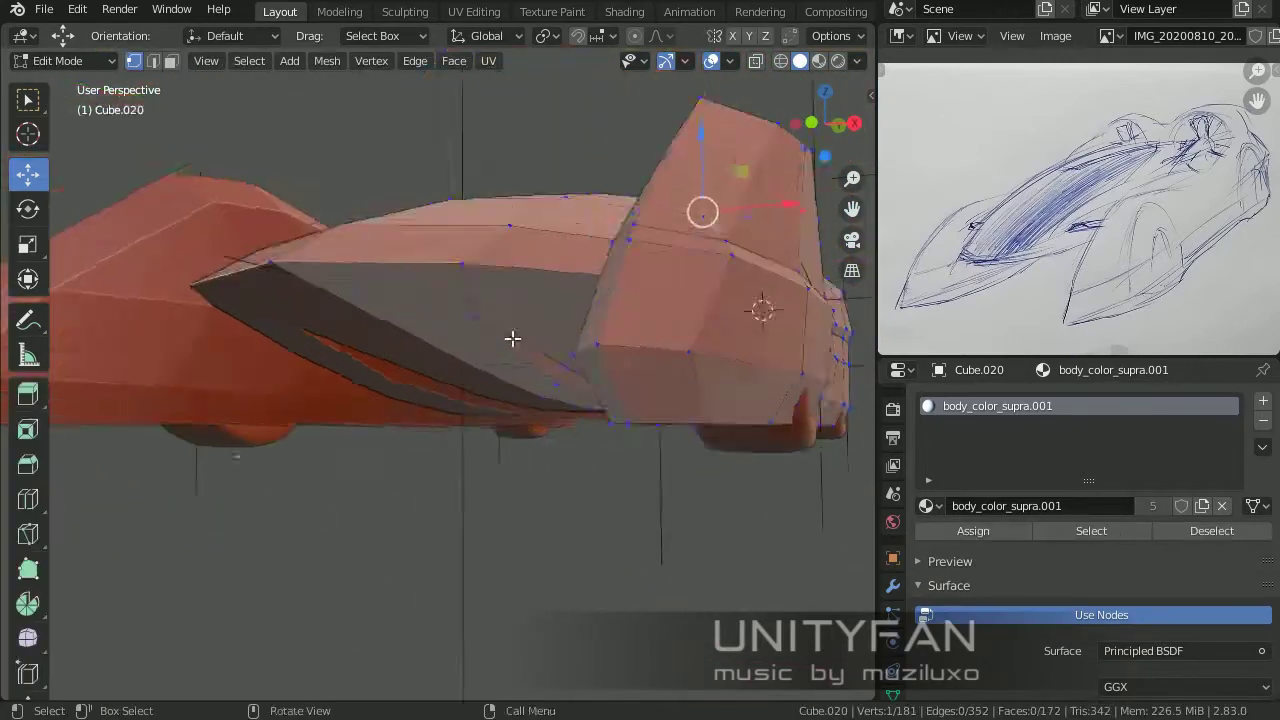
scroll(485, 322, "up", 2)
Step: Knife-cut a new edge across the side of the car body
left_click(356, 332)
middle_click_drag(356, 332, 612, 316)
mouse_move(640, 416)
middle_mouse_down()
mouse_move(500, 329)
mouse_move(257, 360)
mouse_move(561, 333)
mouse_move(614, 477)
mouse_move(566, 386)
mouse_move(366, 337)
middle_mouse_up()
scroll(614, 477, "down", 3)
scroll(614, 477, "up", 4)
key("k")
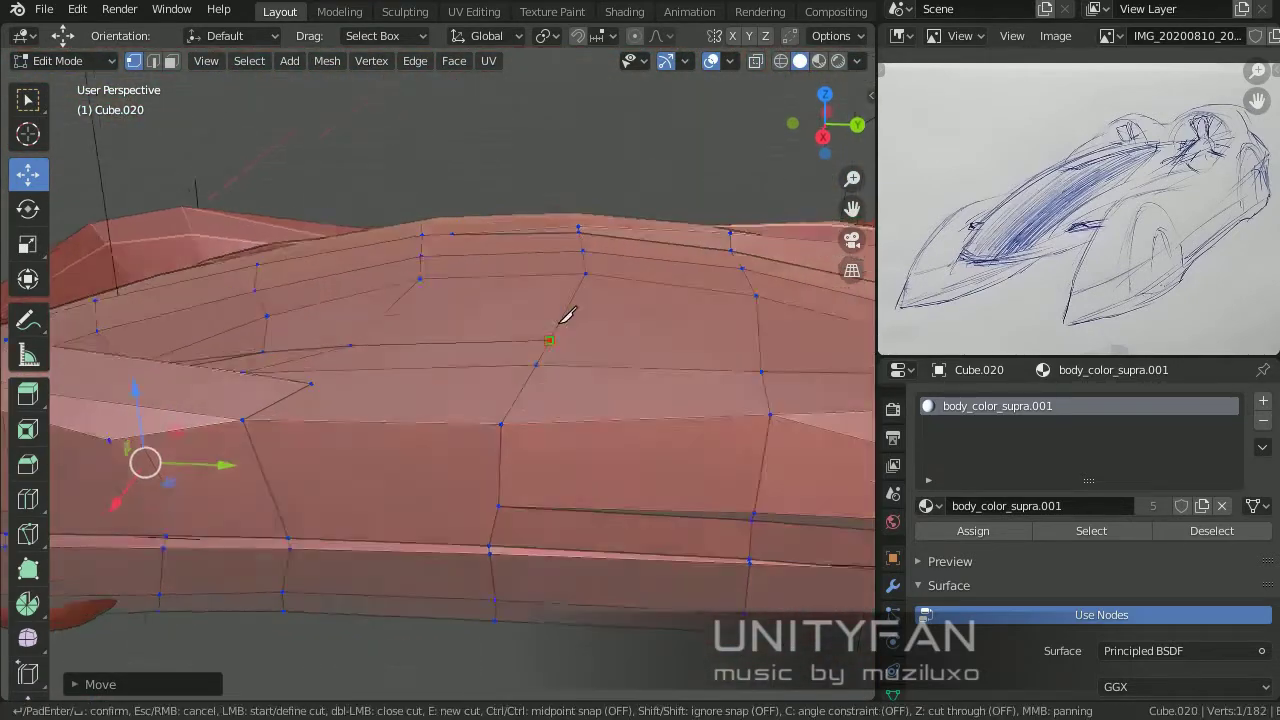
mouse_move(712, 298)
middle_mouse_down()
mouse_move(728, 363)
mouse_move(536, 395)
mouse_move(520, 430)
mouse_move(549, 466)
mouse_move(354, 346)
middle_mouse_up()
left_click(536, 395)
key("Return")
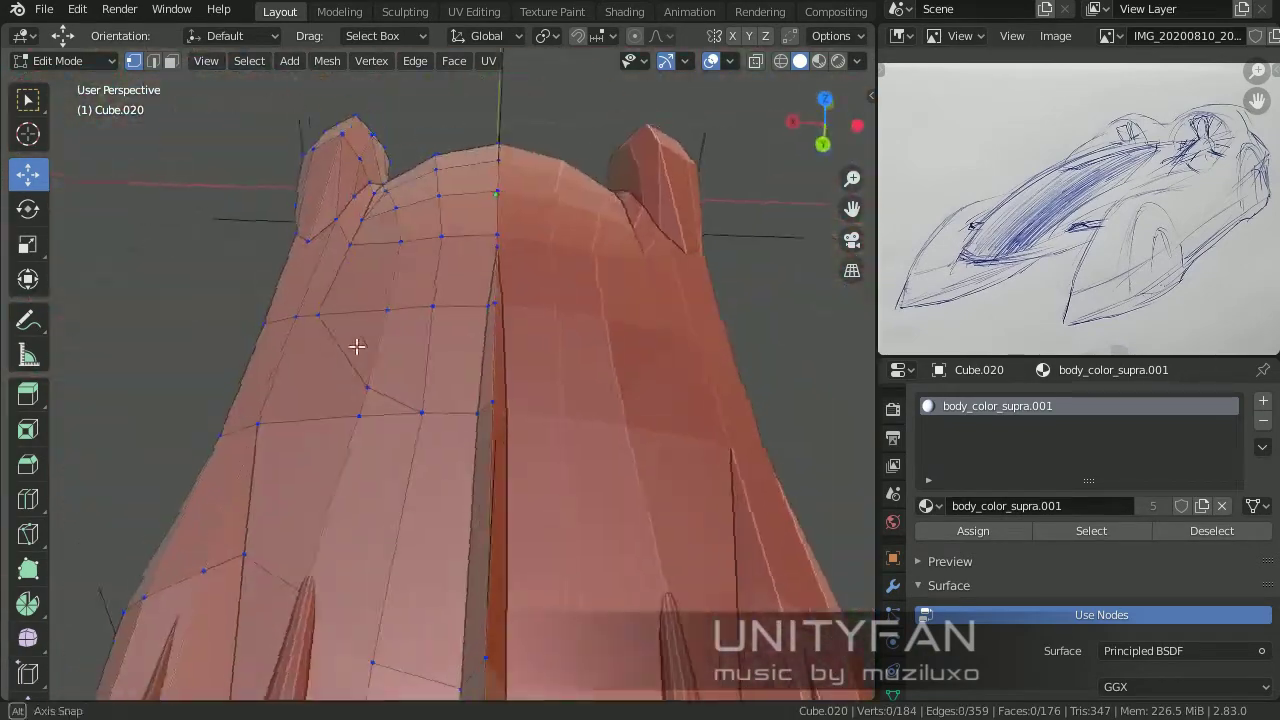
Step: Move a vertex on the body top along the Y axis and confirm the cut
left_click(452, 205)
key("g")
key("y")
left_click(285, 318)
mouse_move(285, 318)
middle_mouse_down()
mouse_move(337, 391)
mouse_move(441, 461)
middle_mouse_up()
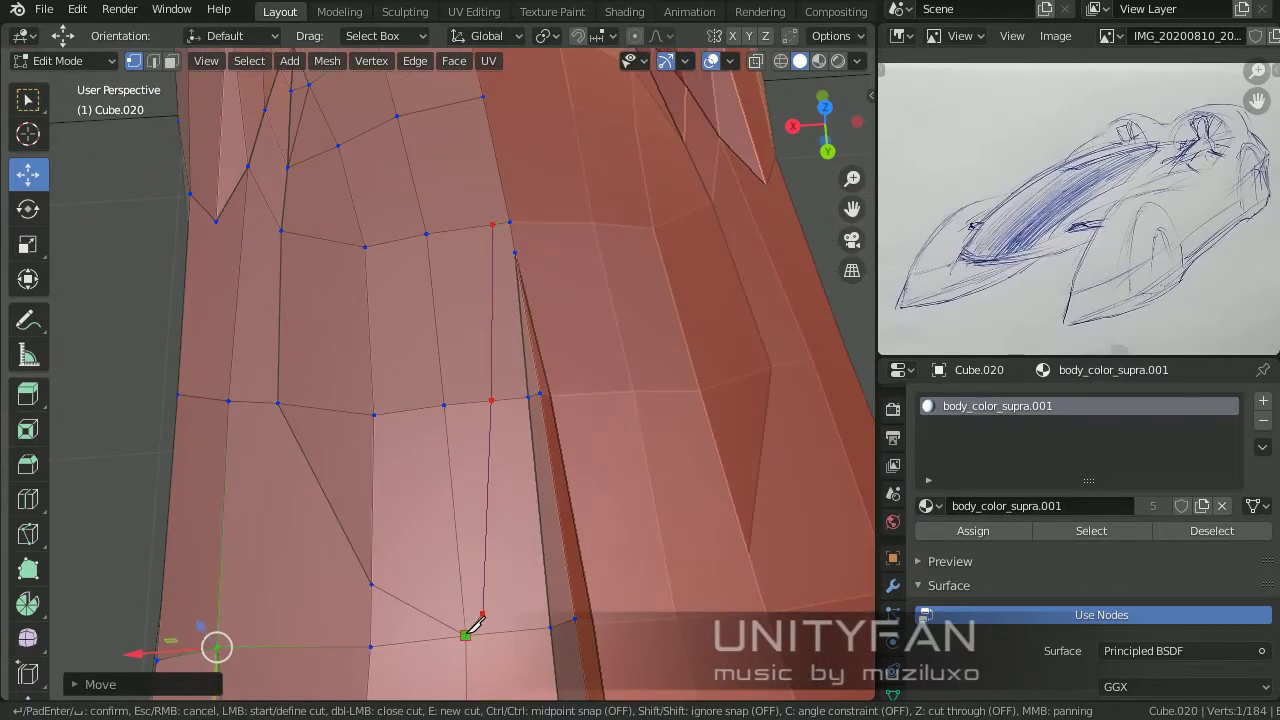
key("Return")
scroll(477, 625, "down", 8)
Step: Orbit around the whole car and return to editing the body mesh
key("Tab")
middle_click_drag(557, 314, 525, 342)
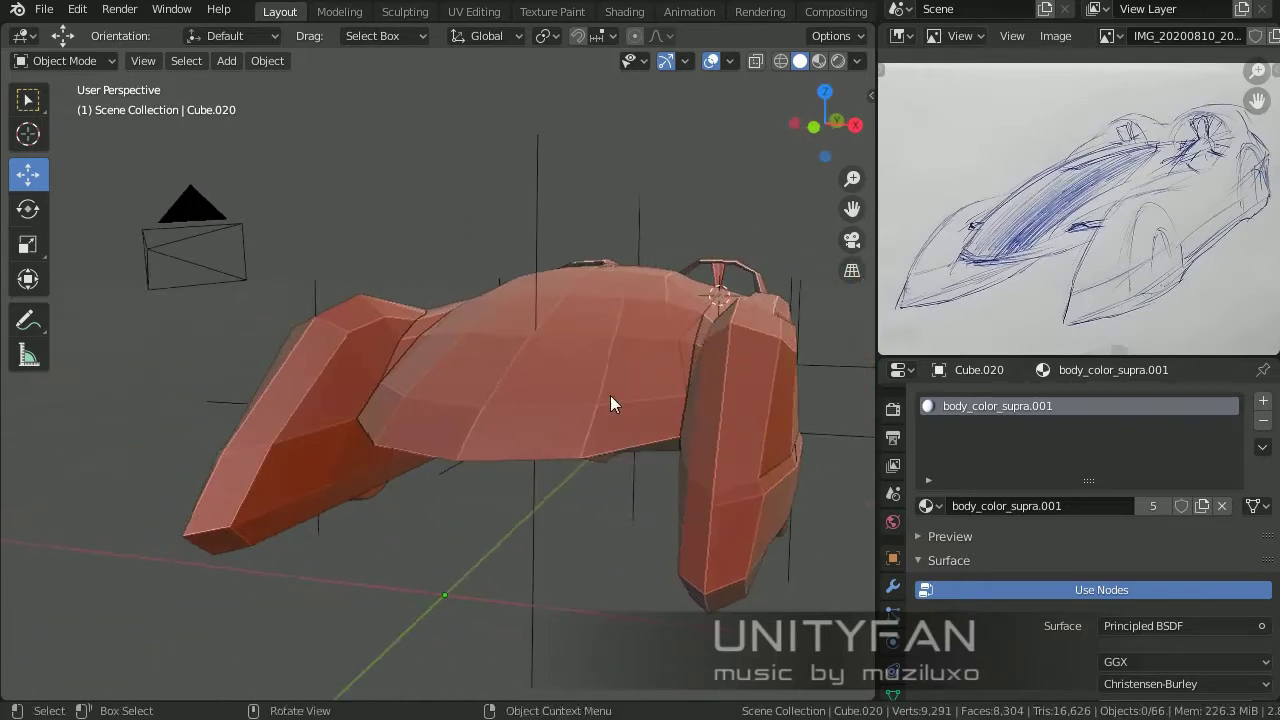
middle_click_drag(575, 407, 582, 387)
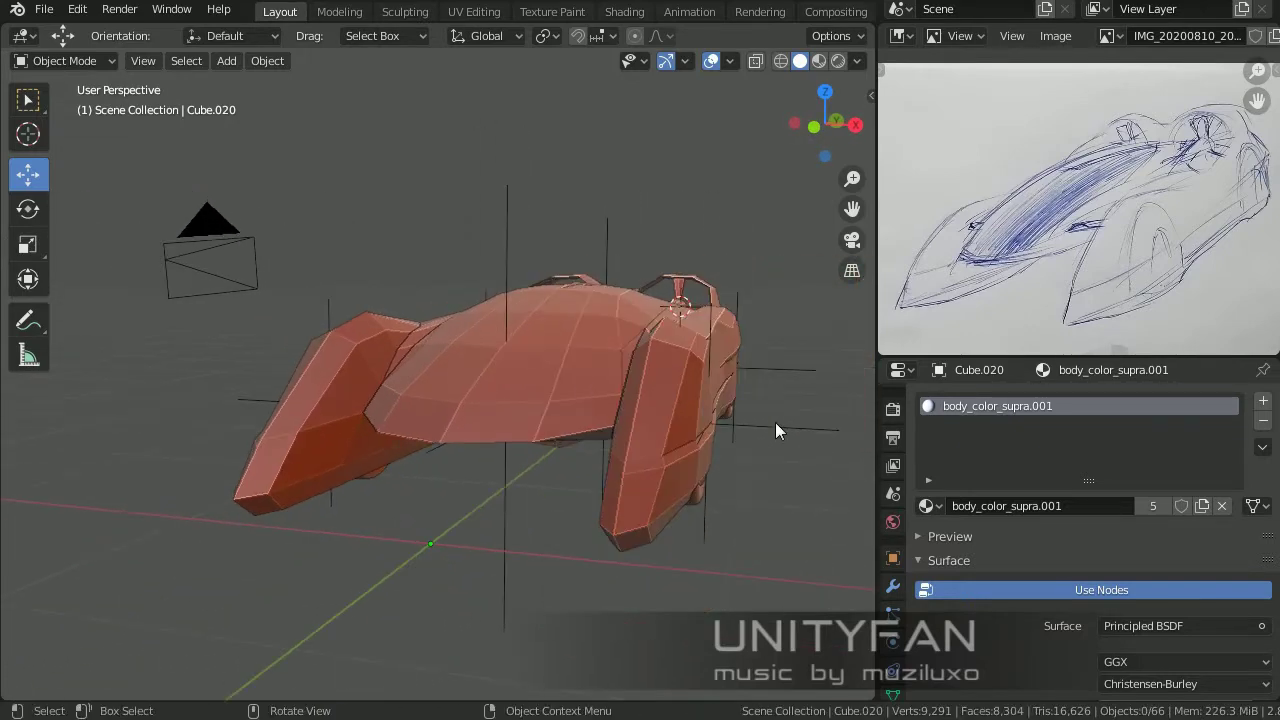
mouse_move(775, 430)
middle_mouse_down()
mouse_move(477, 443)
mouse_move(519, 383)
mouse_move(582, 361)
middle_mouse_up()
key("Tab")
scroll(519, 383, "up", 3)
key("Escape")
mouse_move(495, 465)
middle_mouse_down()
mouse_move(563, 463)
mouse_move(225, 75)
middle_mouse_up()
Step: Grow the selection over the canopy strip and separate it into its own object, Cube.032
key("ctrl+KP_Add")
mouse_move(464, 392)
middle_mouse_down()
mouse_move(563, 350)
mouse_move(473, 345)
mouse_move(435, 362)
mouse_move(596, 337)
mouse_move(620, 300)
mouse_move(610, 260)
mouse_move(633, 383)
mouse_move(543, 357)
mouse_move(477, 395)
mouse_move(463, 363)
middle_mouse_up()
key("p")
left_click(602, 329)
key("Tab")
left_click(596, 337)
key("Tab")
Step: Bevel the canopy outline edges on the car body
left_click(491, 386, "ctrl")
scroll(550, 473, "up", 3)
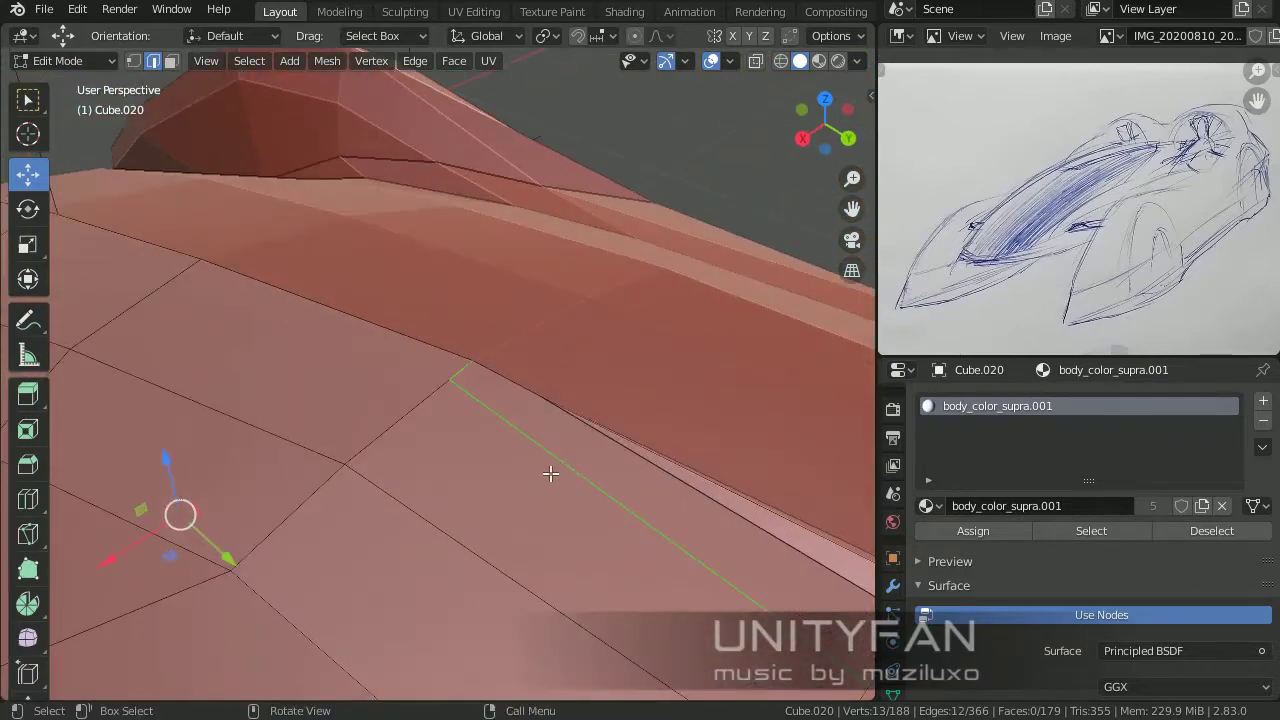
right_click(584, 483)
mouse_move(584, 483)
middle_mouse_down()
mouse_move(534, 443)
mouse_move(606, 462)
mouse_move(426, 420)
middle_mouse_up()
key("ctrl+b")
key("ctrl+r")
left_click(27, 100)
middle_click_drag(450, 330, 519, 381)
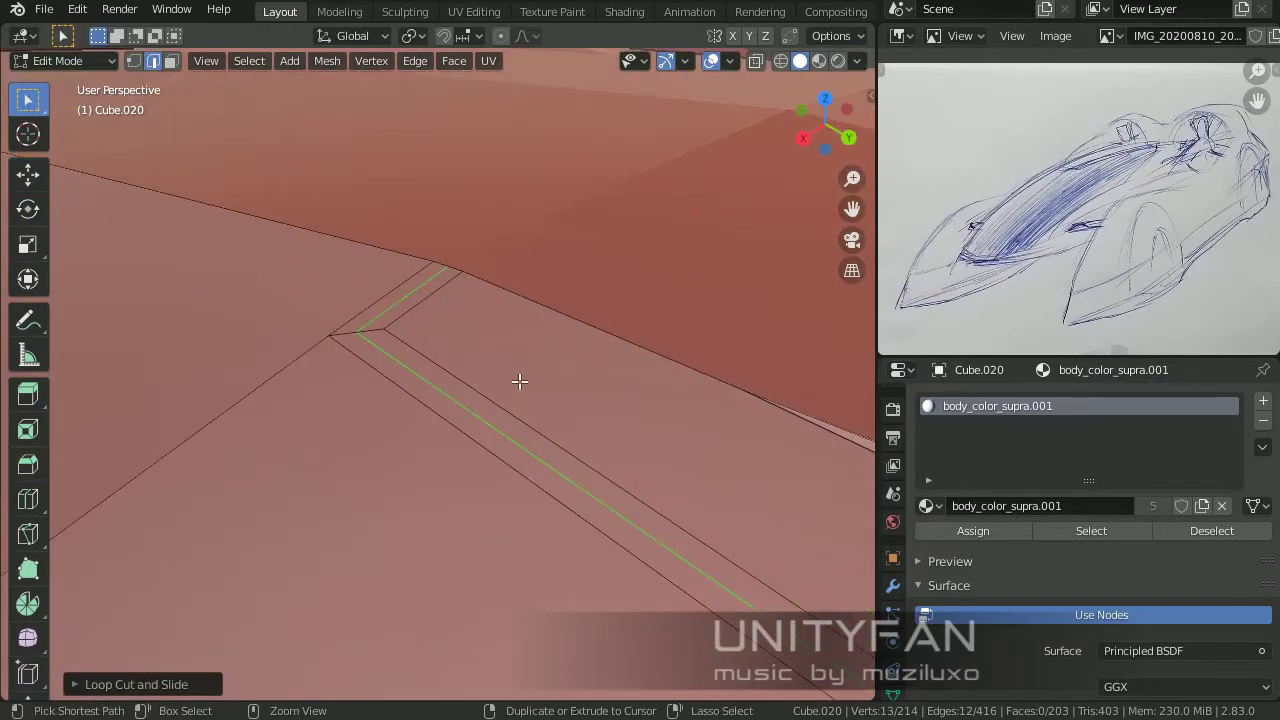
left_click(534, 389)
scroll(534, 389, "down", 5)
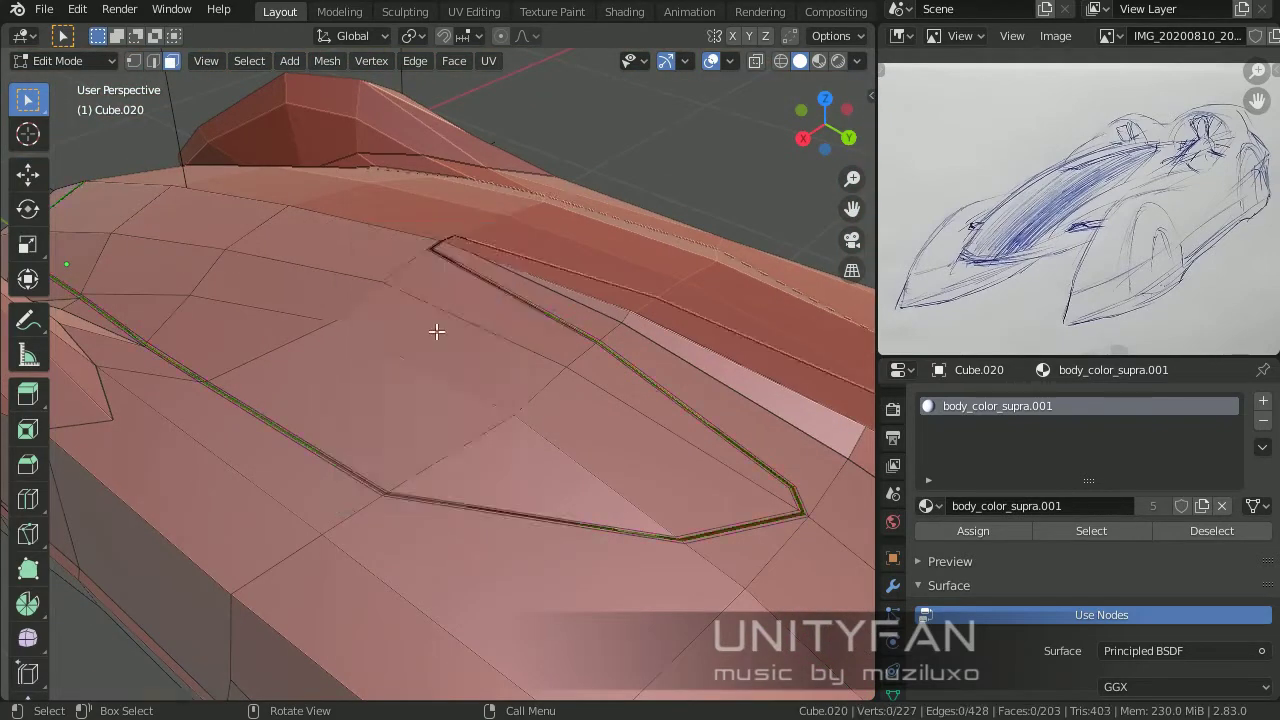
Step: Separate the canopy panel faces into their own object and smooth-shade it
left_click(497, 361)
mouse_move(436, 331)
middle_mouse_down()
mouse_move(497, 361)
mouse_move(482, 347)
middle_mouse_up()
left_click(496, 361)
key("Tab")
right_click(482, 347)
left_click(484, 350)
Step: Give the canopy a 0.004 m Solidify modifier and a Subdivision Surface modifier
left_click(930, 477)
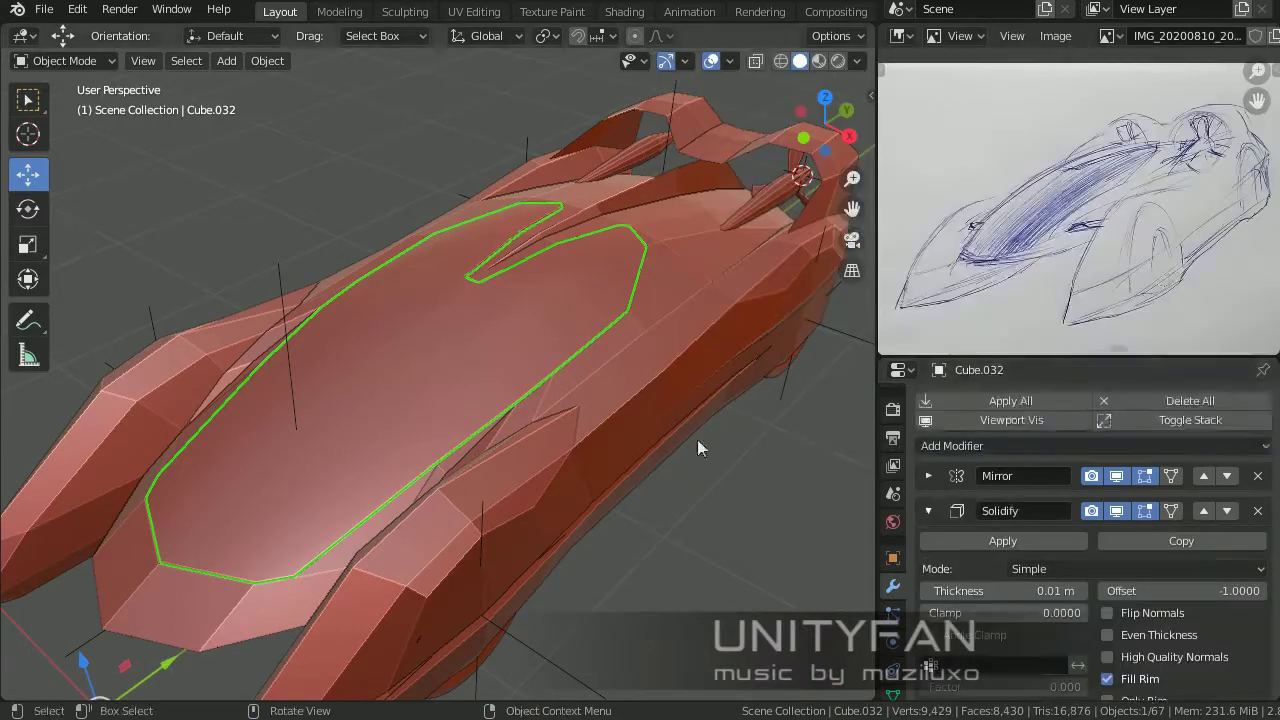
left_click(975, 471)
key("Return")
mouse_move(620, 380)
middle_mouse_down()
mouse_move(490, 281)
mouse_move(653, 478)
mouse_move(659, 463)
mouse_move(703, 486)
middle_mouse_up()
scroll(703, 486, "up", 3)
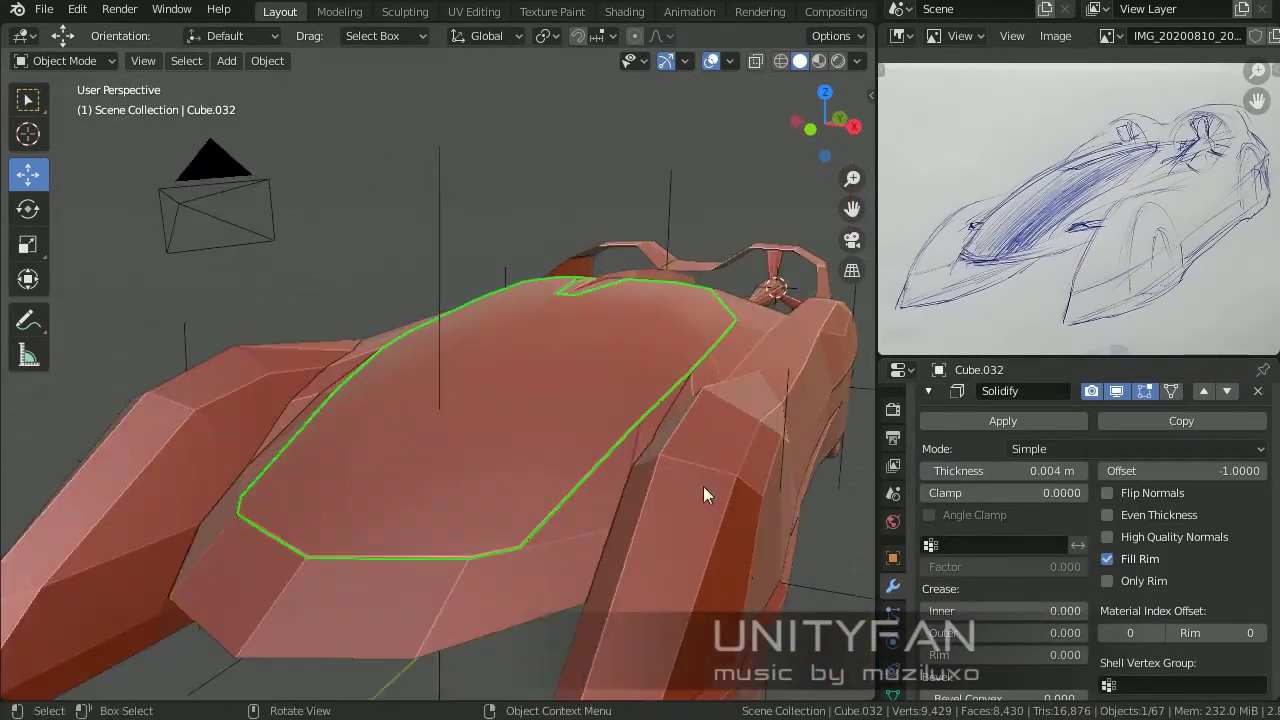
left_click(929, 391)
left_click(985, 445)
left_click(1004, 445)
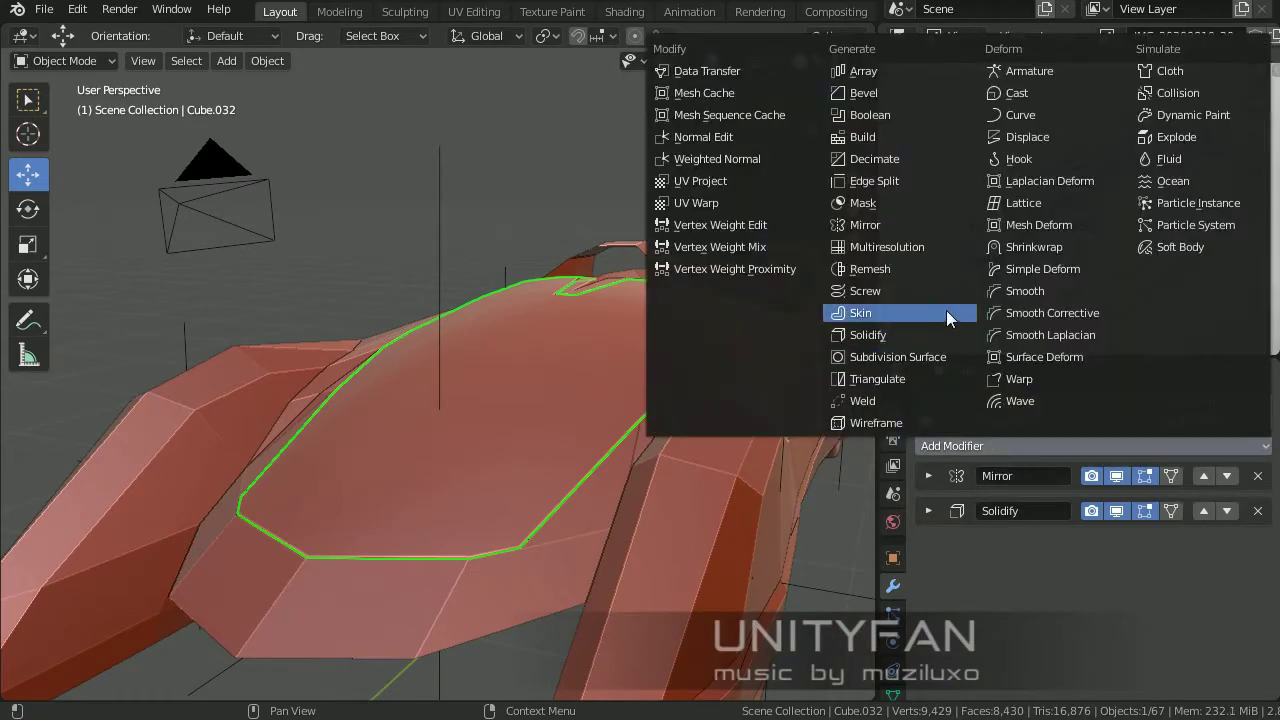
left_click(897, 357)
mouse_move(750, 450)
middle_mouse_down()
mouse_move(534, 443)
mouse_move(505, 376)
mouse_move(160, 429)
mouse_move(570, 323)
mouse_move(386, 357)
mouse_move(429, 380)
mouse_move(421, 413)
middle_mouse_up()
Step: Loop-cut the canopy and move its edge vertices to reshape the panel
key("Tab")
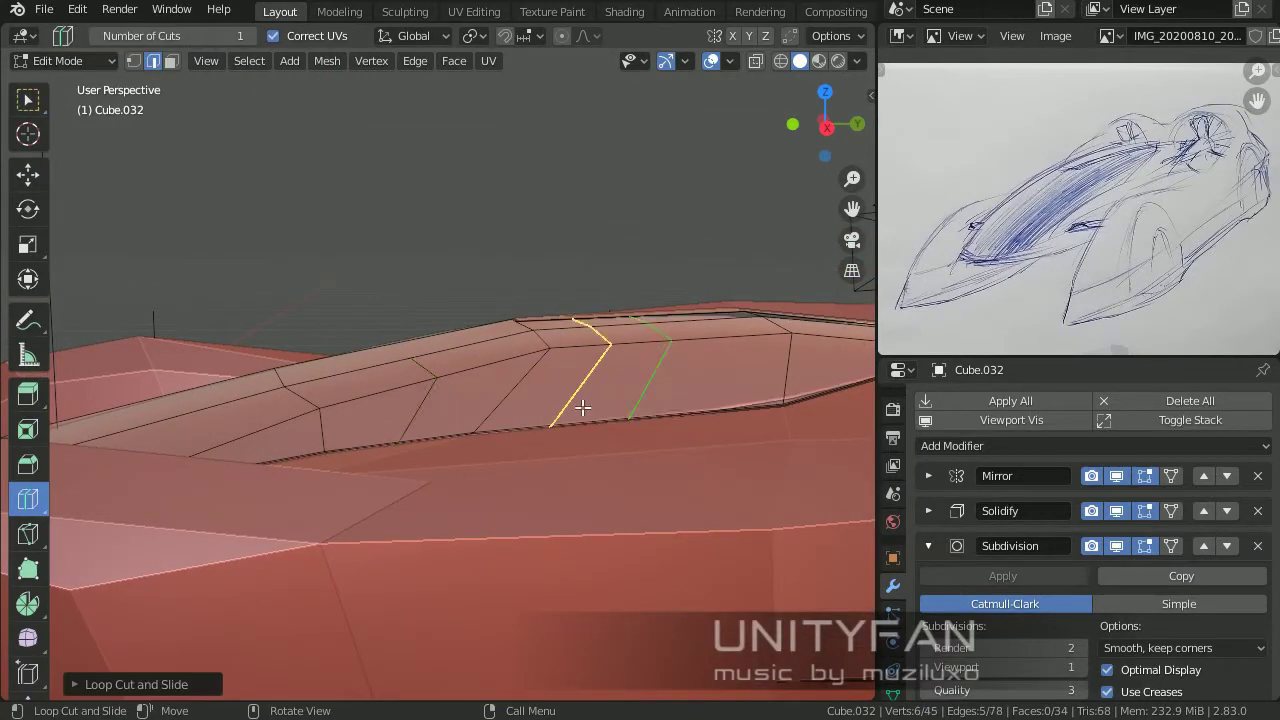
middle_click_drag(583, 408, 355, 340)
key("1")
key("w")
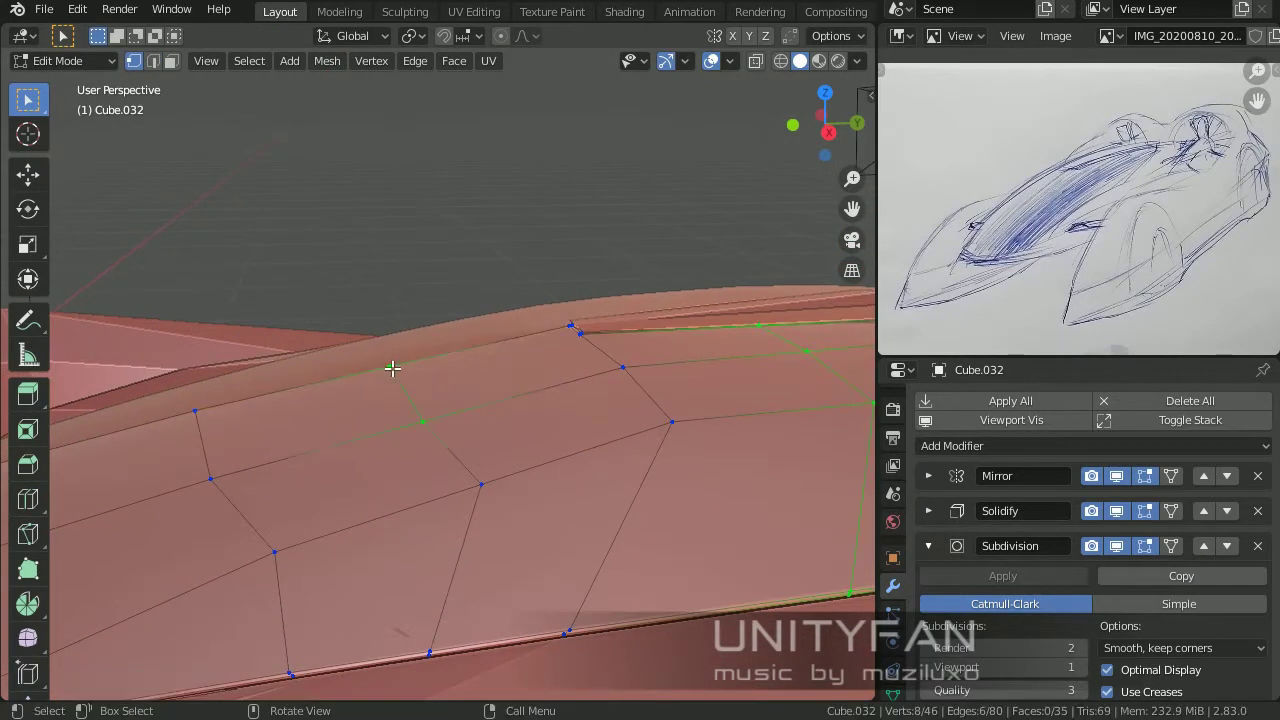
left_click(424, 421, "ctrl")
mouse_move(423, 429)
middle_mouse_down()
mouse_move(295, 329)
mouse_move(496, 422)
middle_mouse_up()
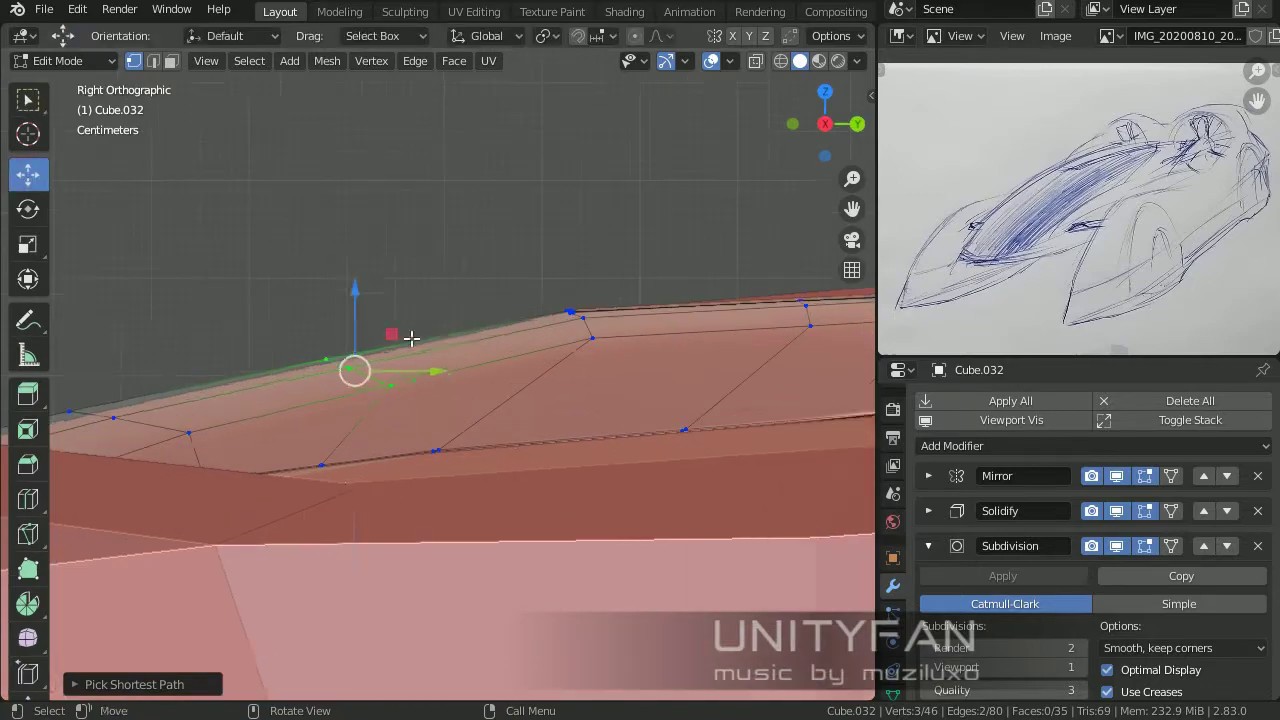
left_click_drag(411, 339, 236, 368)
left_click(668, 305)
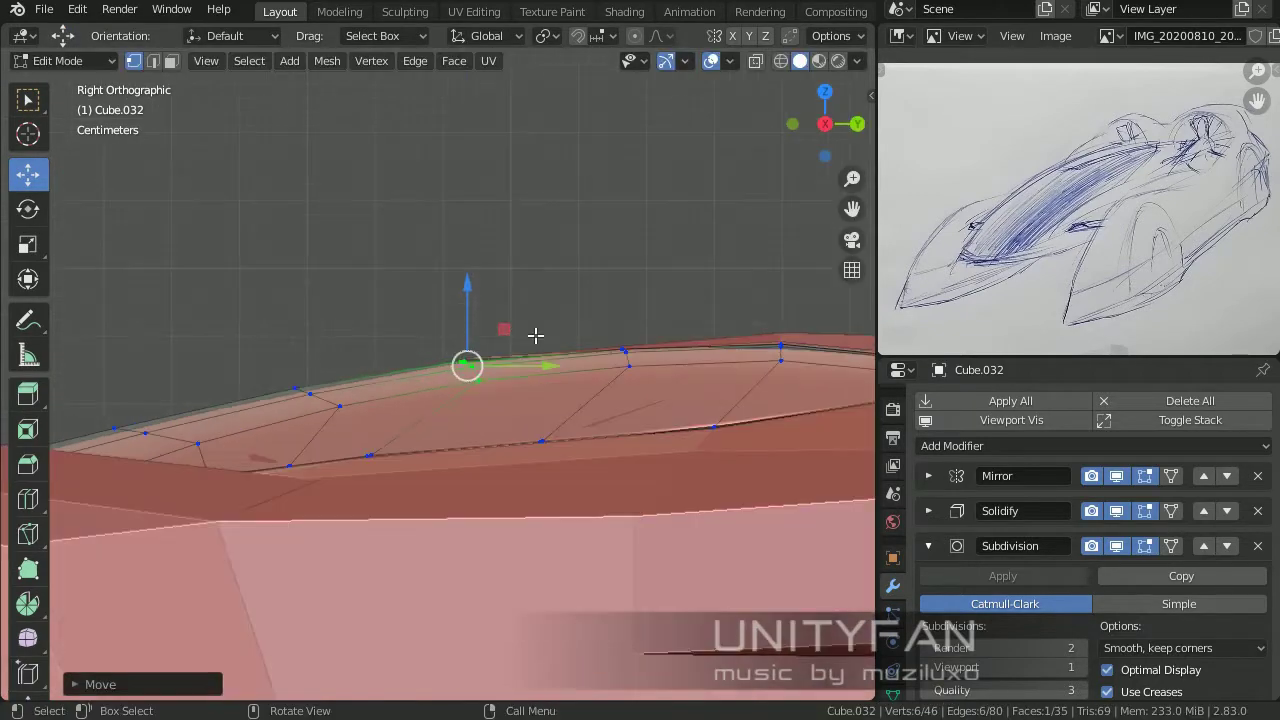
mouse_move(534, 334)
middle_mouse_down()
mouse_move(654, 491)
mouse_move(580, 405)
mouse_move(650, 420)
mouse_move(734, 329)
mouse_move(552, 532)
mouse_move(489, 529)
mouse_move(329, 440)
mouse_move(405, 497)
mouse_move(429, 477)
middle_mouse_up()
Step: Cut another edge loop across the canopy, then select the main car body
key("Tab")
key("Tab")
key("ctrl+r")
left_click(435, 368)
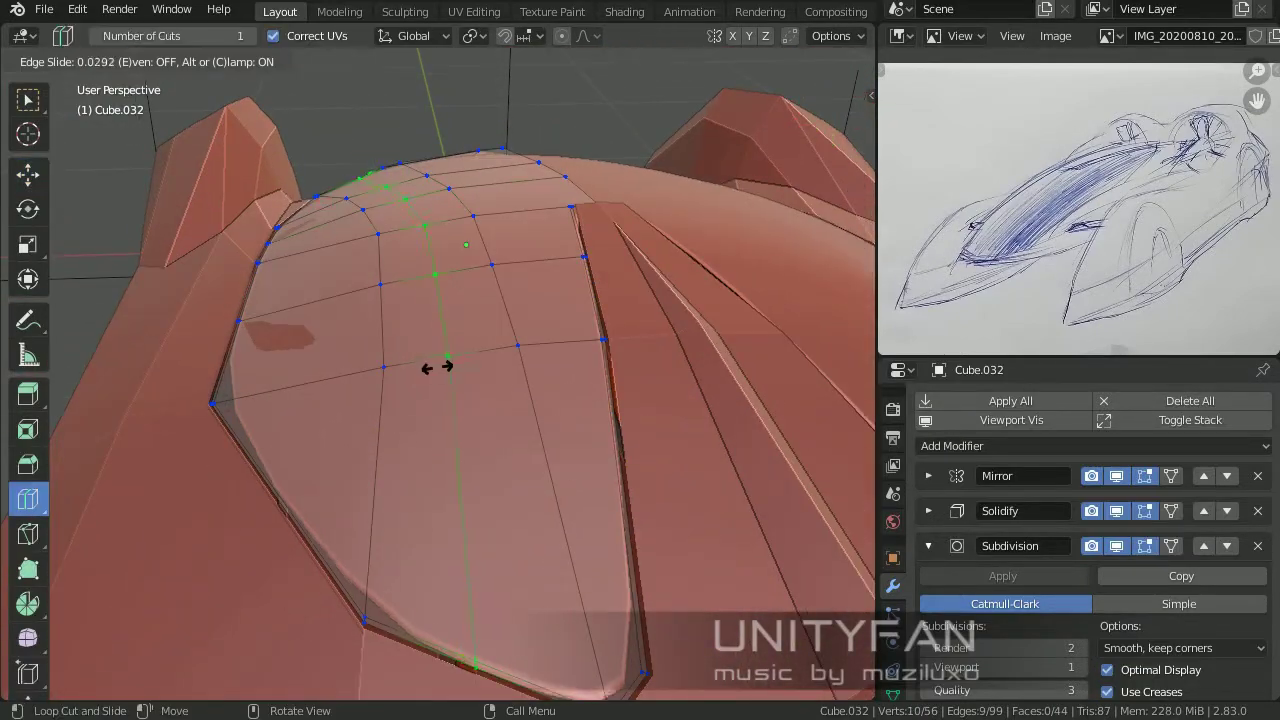
left_click(440, 369)
middle_click_drag(440, 369, 371, 423)
key("Tab")
key("Tab")
mouse_move(411, 486)
middle_mouse_down()
mouse_move(563, 474)
mouse_move(532, 427)
mouse_move(623, 516)
mouse_move(741, 409)
mouse_move(528, 535)
mouse_move(610, 413)
mouse_move(286, 443)
mouse_move(511, 410)
mouse_move(449, 457)
mouse_move(594, 424)
middle_mouse_up()
key("Tab")
left_click(610, 413)
key("Tab")
key("ctrl+r")
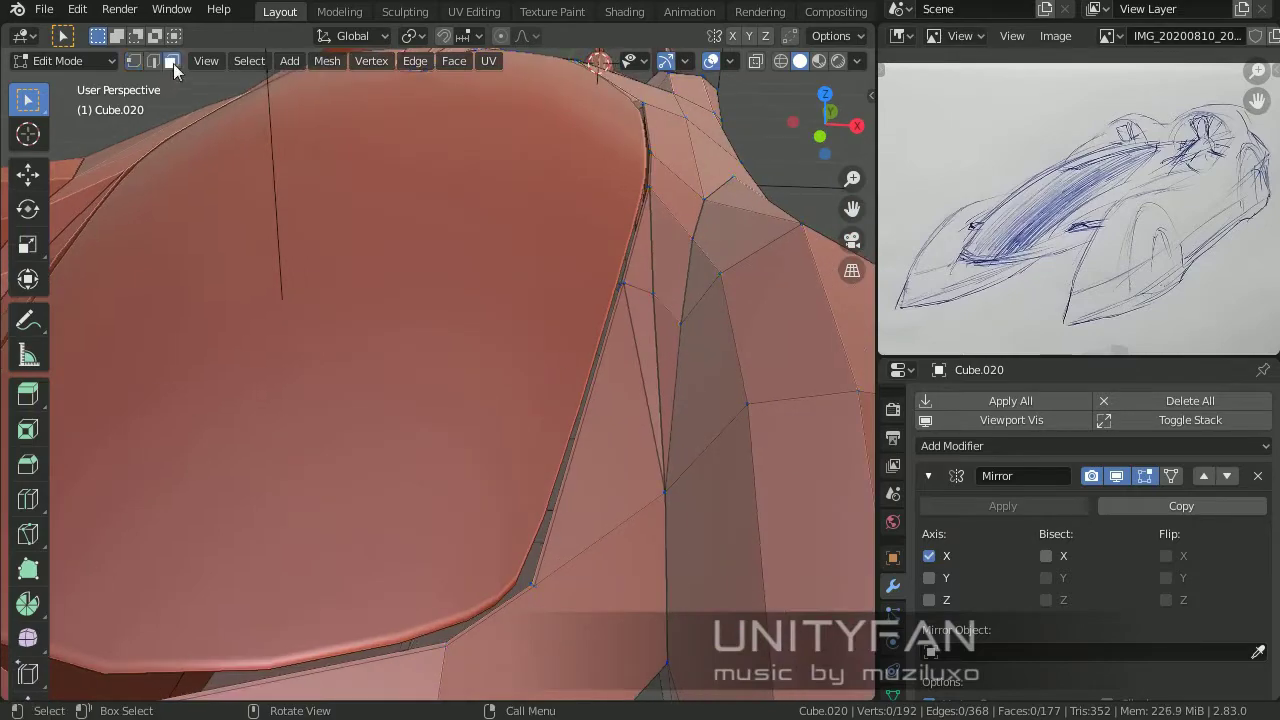
Step: Clear the face selection and finish a knife cut on the car body
left_click(774, 331)
mouse_move(774, 331)
middle_mouse_down()
mouse_move(766, 403)
mouse_move(613, 388)
mouse_move(632, 369)
mouse_move(586, 428)
mouse_move(785, 421)
mouse_move(654, 486)
mouse_move(637, 443)
mouse_move(677, 566)
mouse_move(276, 454)
mouse_move(389, 423)
mouse_move(437, 471)
mouse_move(669, 371)
mouse_move(580, 493)
middle_mouse_up()
key("Tab")
key("Tab")
key("alt+a")
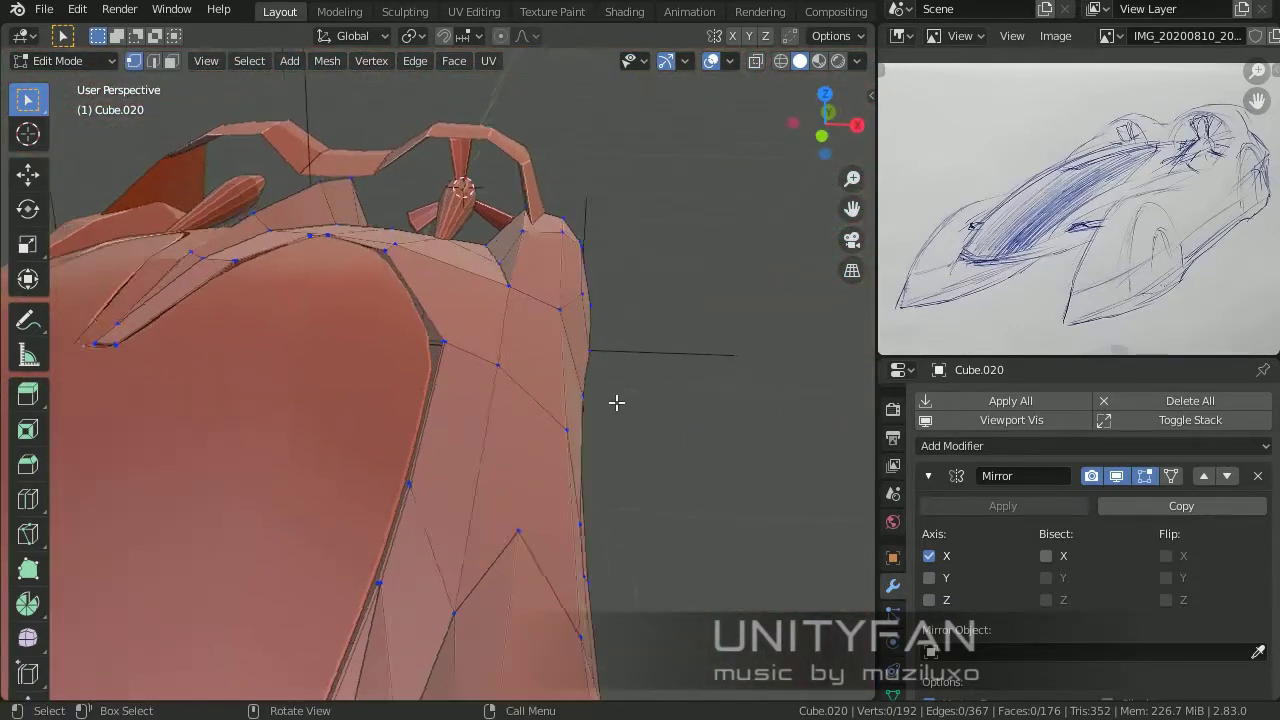
left_click(540, 283)
key("Return")
mouse_move(540, 283)
middle_mouse_down()
mouse_move(323, 306)
mouse_move(400, 363)
mouse_move(312, 388)
mouse_move(163, 346)
mouse_move(662, 367)
middle_mouse_up()
mouse_move(535, 341)
middle_mouse_down()
mouse_move(494, 406)
mouse_move(629, 226)
mouse_move(434, 310)
mouse_move(611, 371)
mouse_move(420, 371)
mouse_move(424, 316)
mouse_move(526, 303)
mouse_move(466, 358)
middle_mouse_up()
Step: Knife-cut new edges across the fender of Cube.020
key("k")
left_click(424, 316)
key("Return")
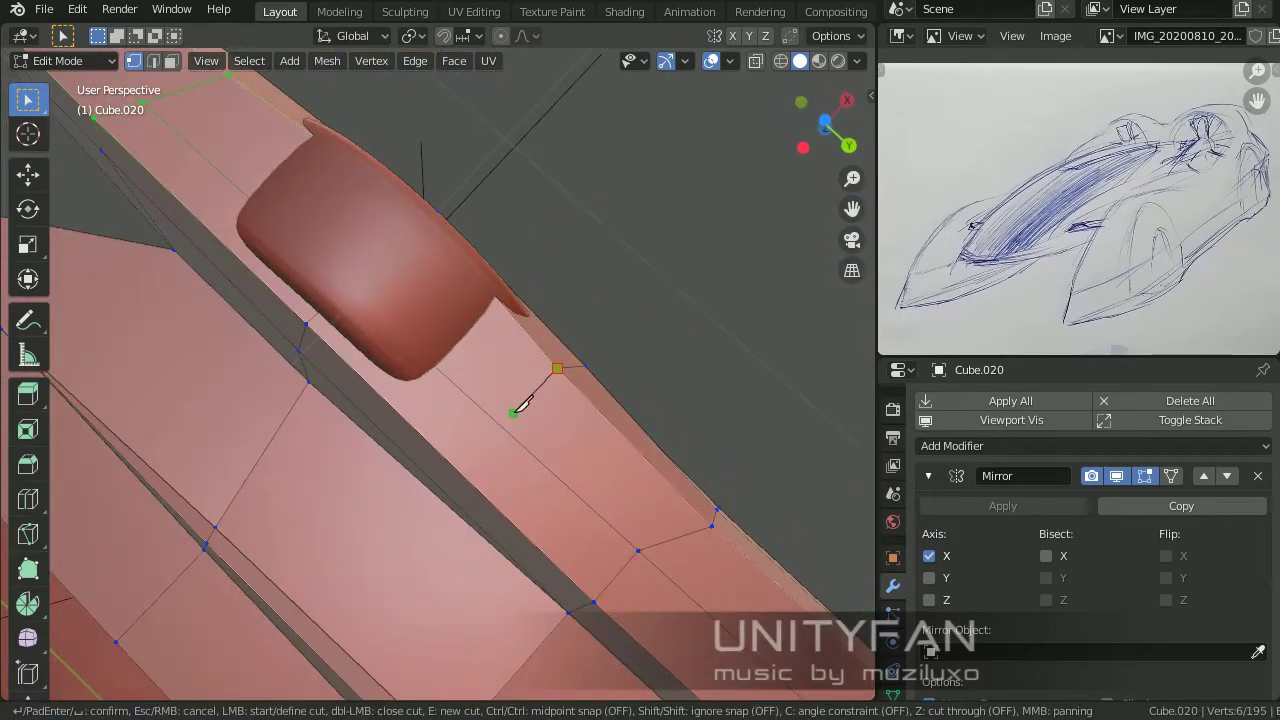
key("Return")
mouse_move(460, 465)
middle_mouse_down()
mouse_move(600, 386)
mouse_move(491, 463)
mouse_move(529, 360)
mouse_move(616, 349)
middle_mouse_up()
left_click(651, 432)
key("Return")
mouse_move(651, 432)
middle_mouse_down()
mouse_move(514, 294)
mouse_move(546, 534)
mouse_move(347, 457)
middle_mouse_up()
Step: Move the selected rear body vertices along the Y axis
left_click_drag(343, 386, 343, 360)
mouse_move(343, 360)
middle_mouse_down()
mouse_move(531, 423)
mouse_move(400, 400)
mouse_move(369, 440)
mouse_move(493, 429)
mouse_move(426, 383)
mouse_move(518, 449)
middle_mouse_up()
mouse_move(326, 410)
middle_mouse_down()
mouse_move(674, 297)
mouse_move(717, 320)
mouse_move(434, 200)
mouse_move(550, 262)
middle_mouse_up()
key("g")
key("y")
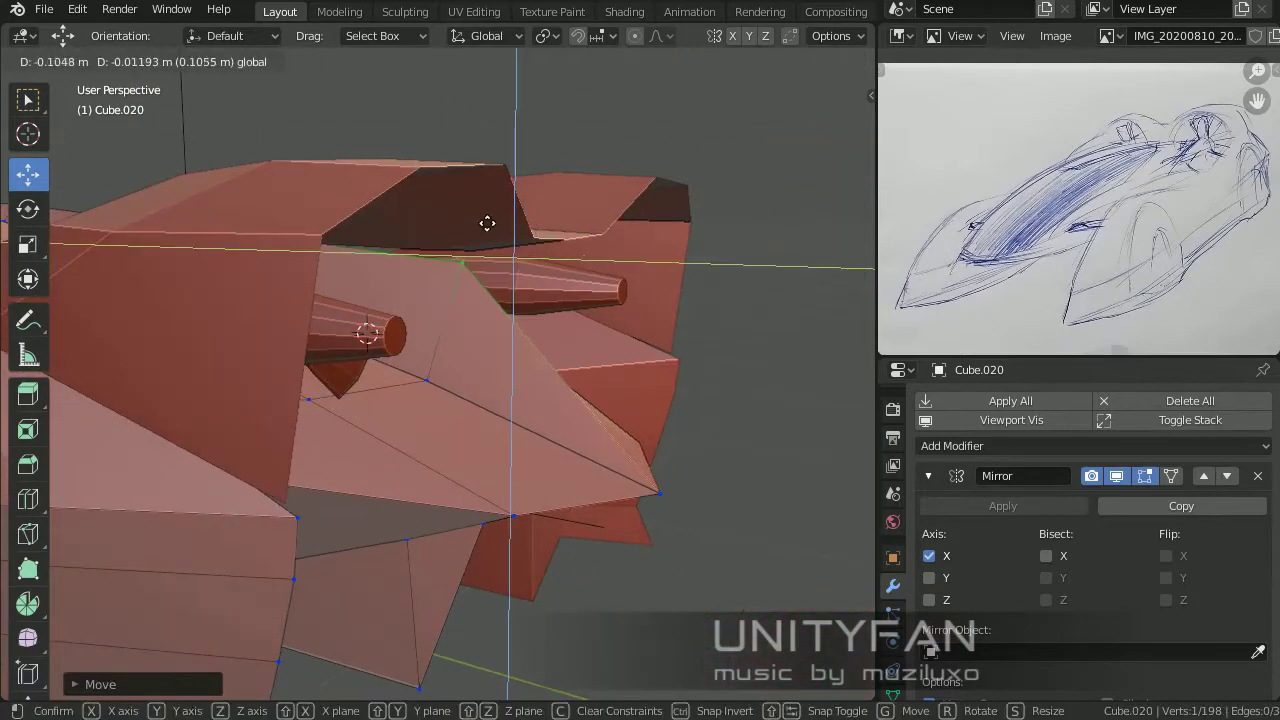
left_click(487, 223)
middle_click_drag(487, 223, 288, 337)
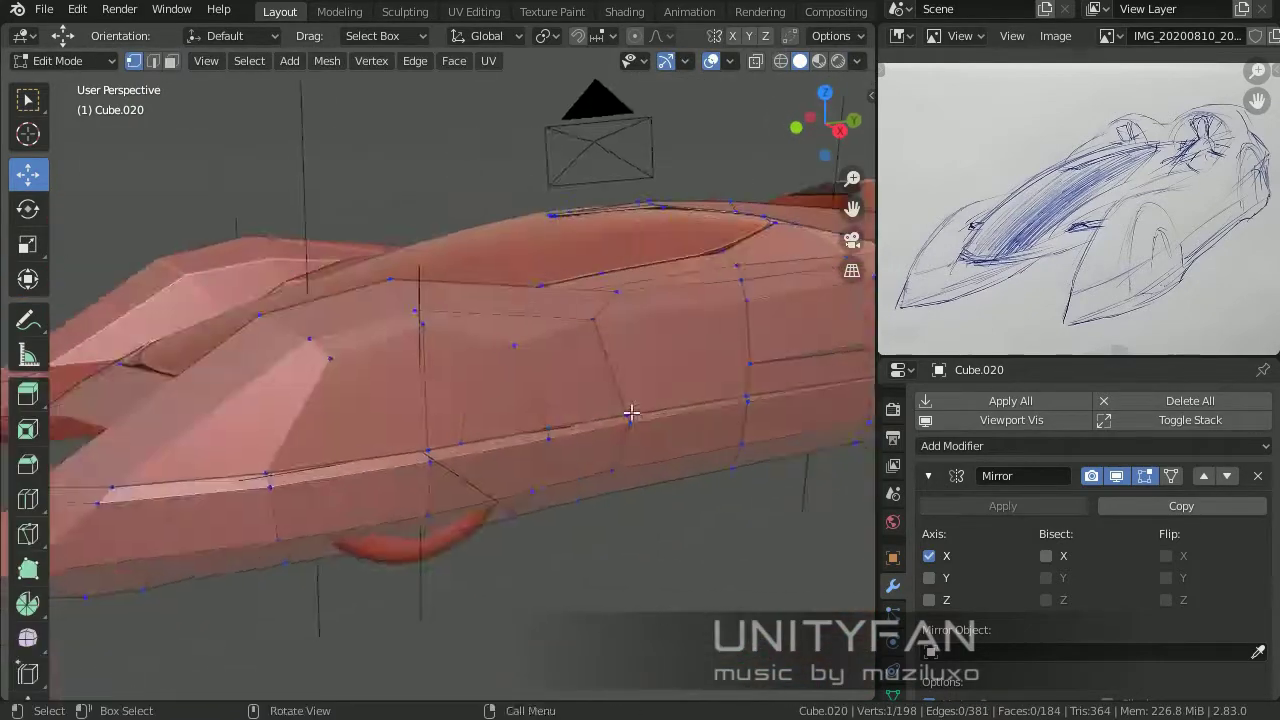
Step: Cut a new edge loop along the hood and move the front vertices
middle_click_drag(629, 414, 564, 361, "alt")
mouse_move(519, 477)
middle_mouse_down()
mouse_move(506, 380)
mouse_move(523, 506)
mouse_move(547, 408)
middle_mouse_up()
scroll(510, 462, "up", 3)
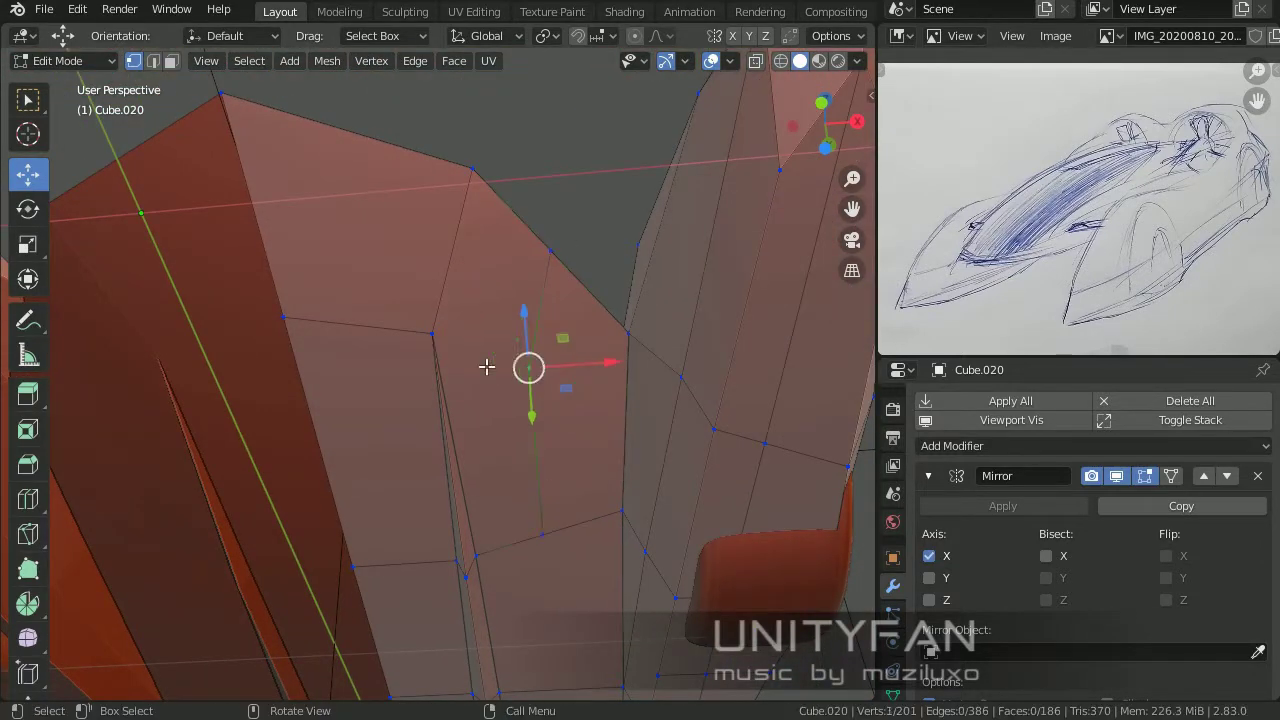
mouse_move(486, 367)
middle_mouse_down()
mouse_move(506, 423)
mouse_move(457, 429)
mouse_move(506, 443)
mouse_move(435, 251)
mouse_move(453, 369)
mouse_move(674, 514)
mouse_move(472, 174)
middle_mouse_up()
left_click(456, 337)
key("w")
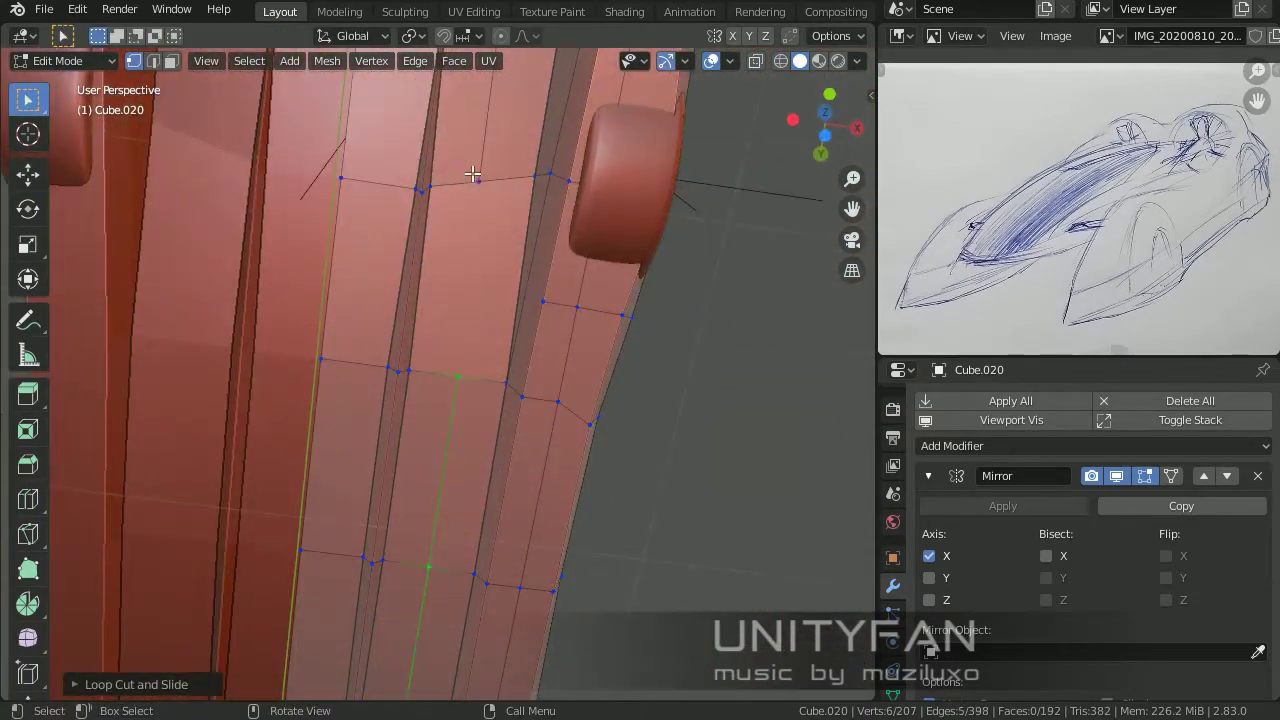
mouse_move(474, 401)
middle_mouse_down()
mouse_move(511, 294)
mouse_move(470, 364)
mouse_move(386, 423)
mouse_move(486, 351)
mouse_move(508, 394)
middle_mouse_up()
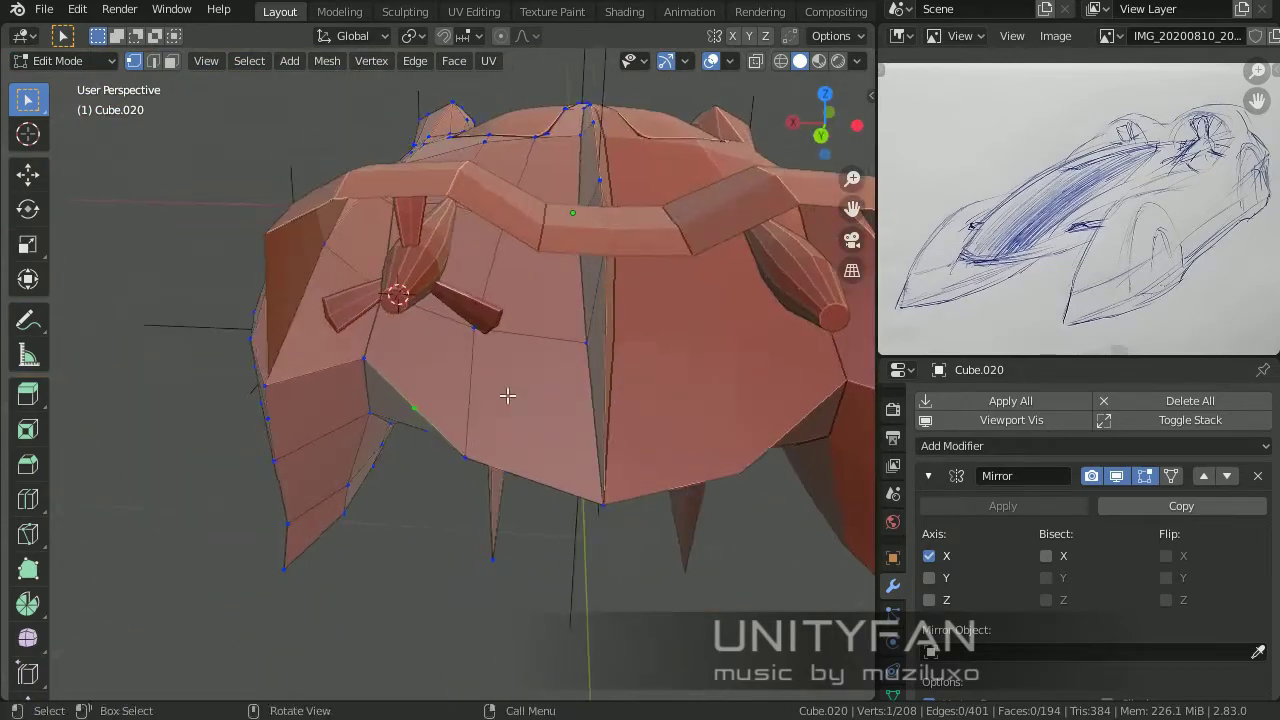
key("g")
left_click_drag(375, 462, 368, 472)
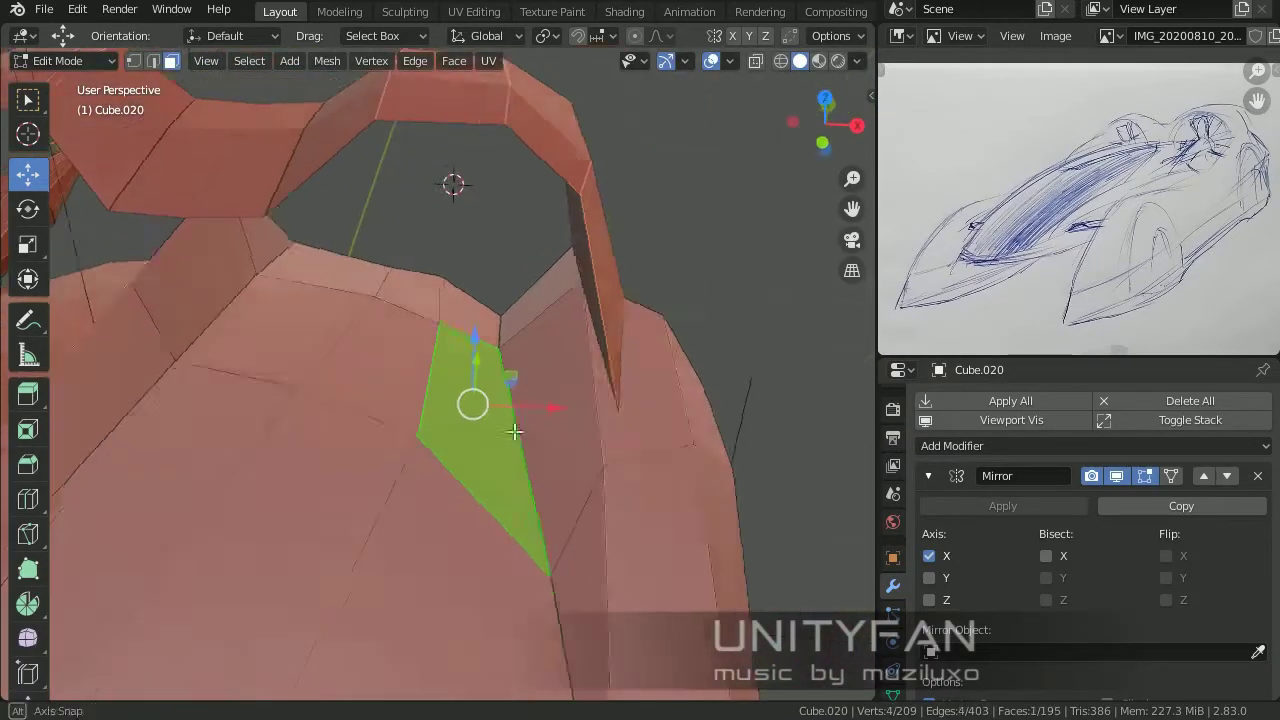
mouse_move(521, 343)
middle_mouse_down()
mouse_move(446, 371)
mouse_move(351, 314)
mouse_move(477, 371)
mouse_move(614, 524)
middle_mouse_up()
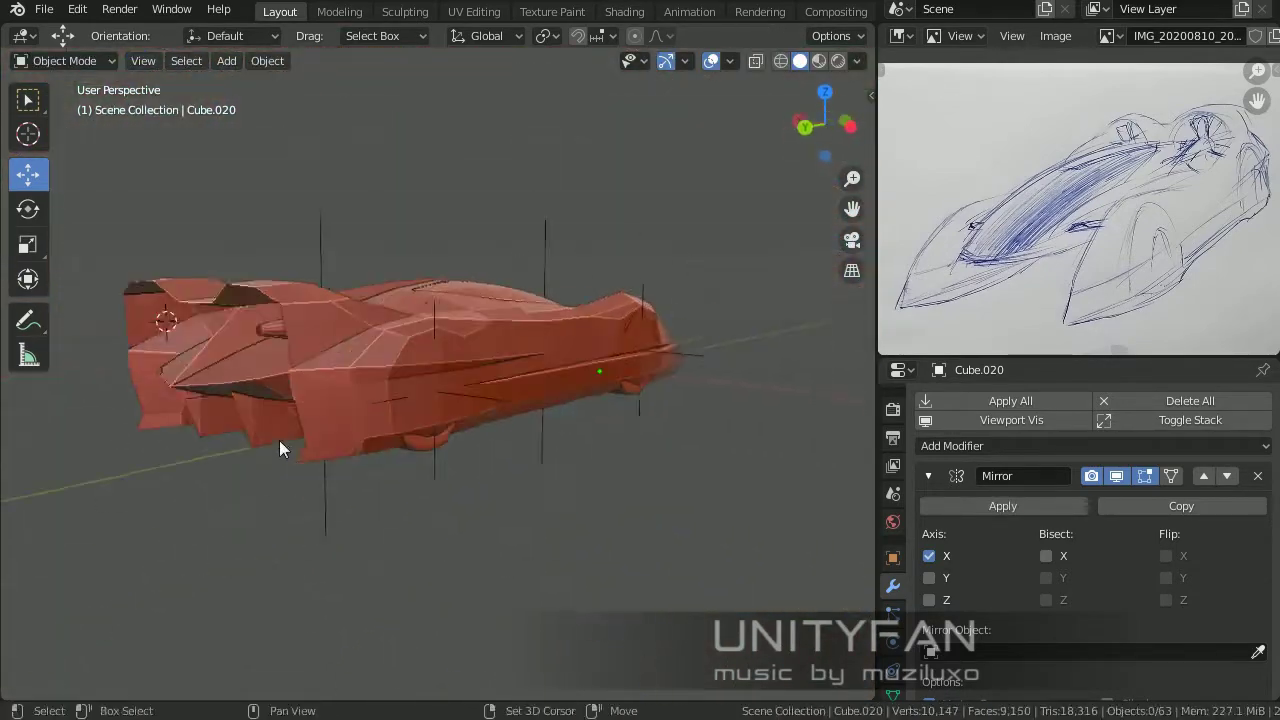
Step: In Edit Mode on the car body, knife new cuts along the side and lower side panels
scroll(438, 452, "up", 5)
mouse_move(633, 588)
middle_mouse_down()
mouse_move(603, 539)
mouse_move(592, 426)
mouse_move(563, 409)
mouse_move(563, 474)
mouse_move(540, 466)
mouse_move(646, 414)
mouse_move(489, 420)
mouse_move(546, 437)
mouse_move(533, 432)
middle_mouse_up()
key("Tab")
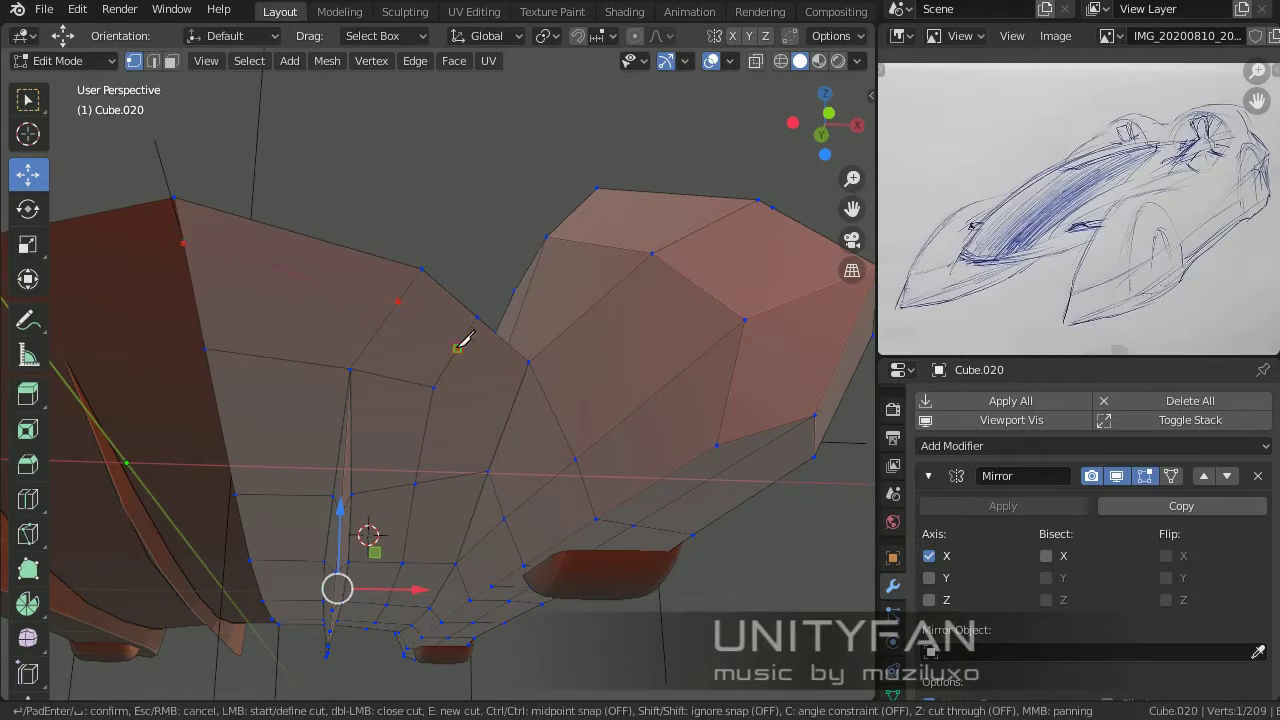
mouse_move(463, 340)
middle_mouse_down()
mouse_move(586, 466)
mouse_move(520, 494)
mouse_move(571, 491)
mouse_move(471, 559)
mouse_move(544, 506)
middle_mouse_up()
mouse_move(452, 524)
middle_mouse_down()
mouse_move(408, 486)
mouse_move(417, 508)
mouse_move(449, 520)
mouse_move(340, 496)
middle_mouse_up()
key("Return")
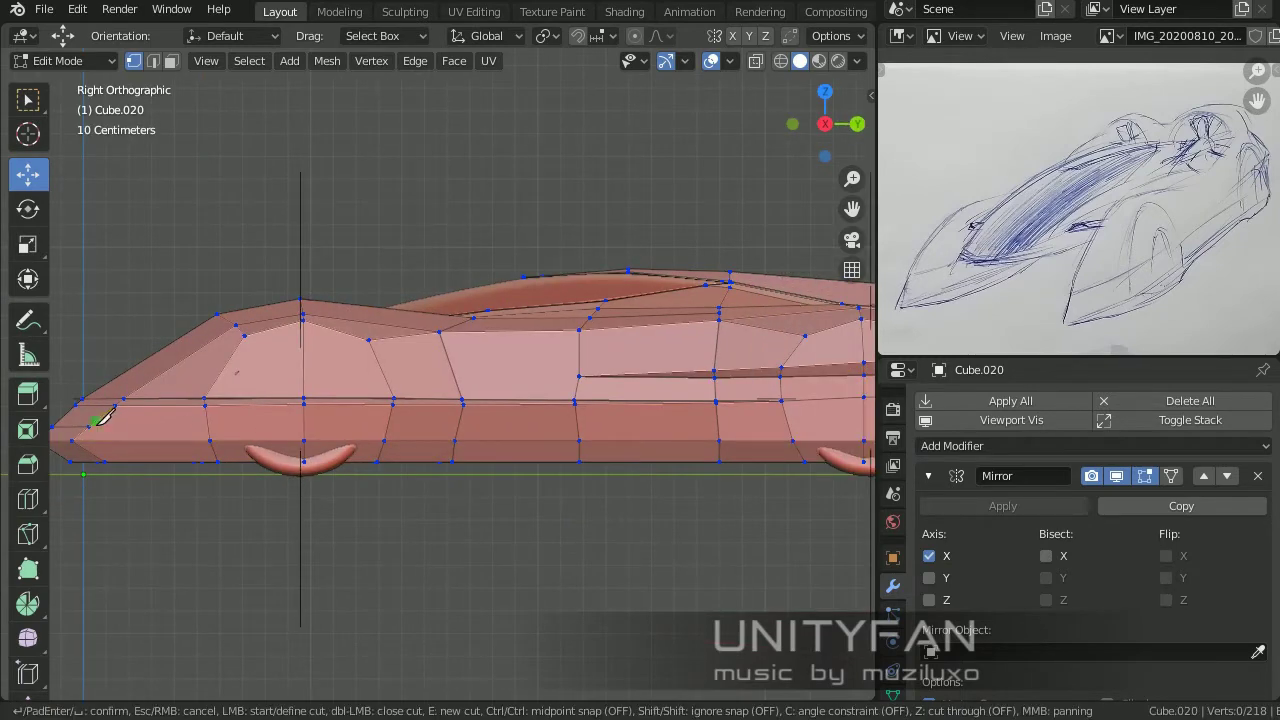
key("Return")
scroll(229, 434, "up", 2)
scroll(397, 454, "up", 3)
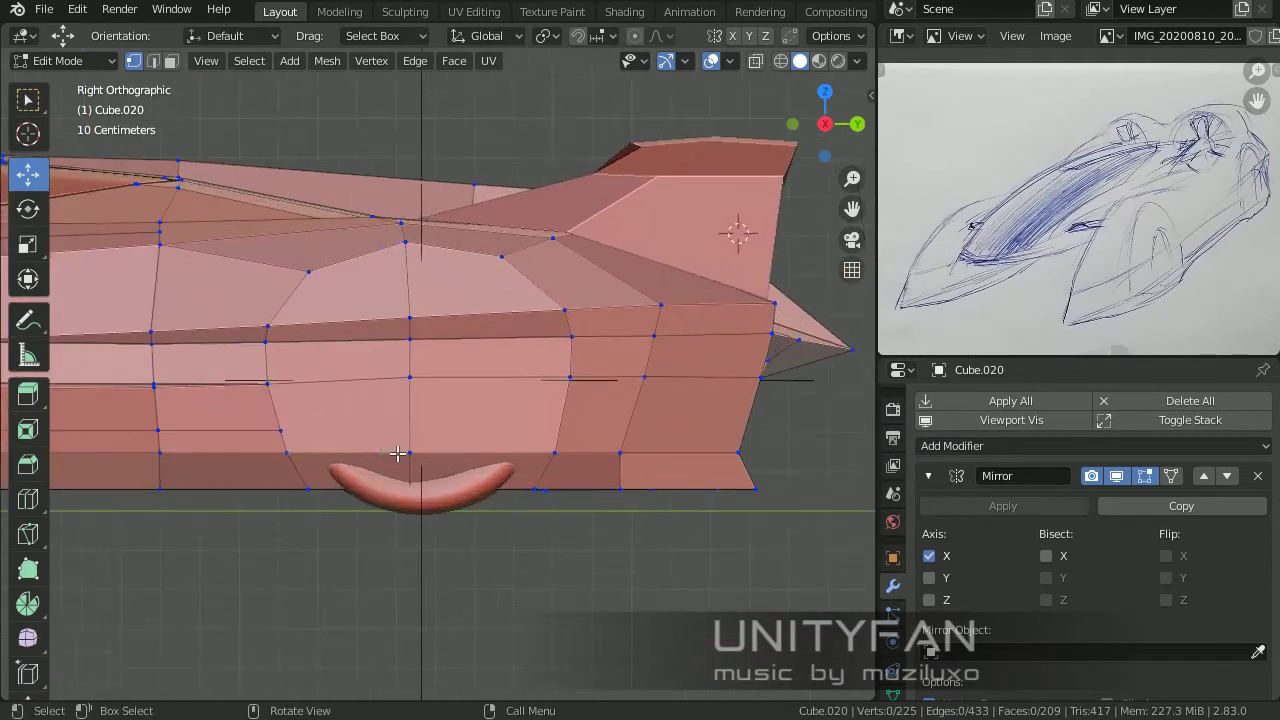
Step: Knife an additional cut along the underside of the hull
mouse_move(740, 429)
middle_mouse_down()
mouse_move(429, 400)
mouse_move(431, 491)
mouse_move(478, 453)
middle_mouse_up()
key("alt+a")
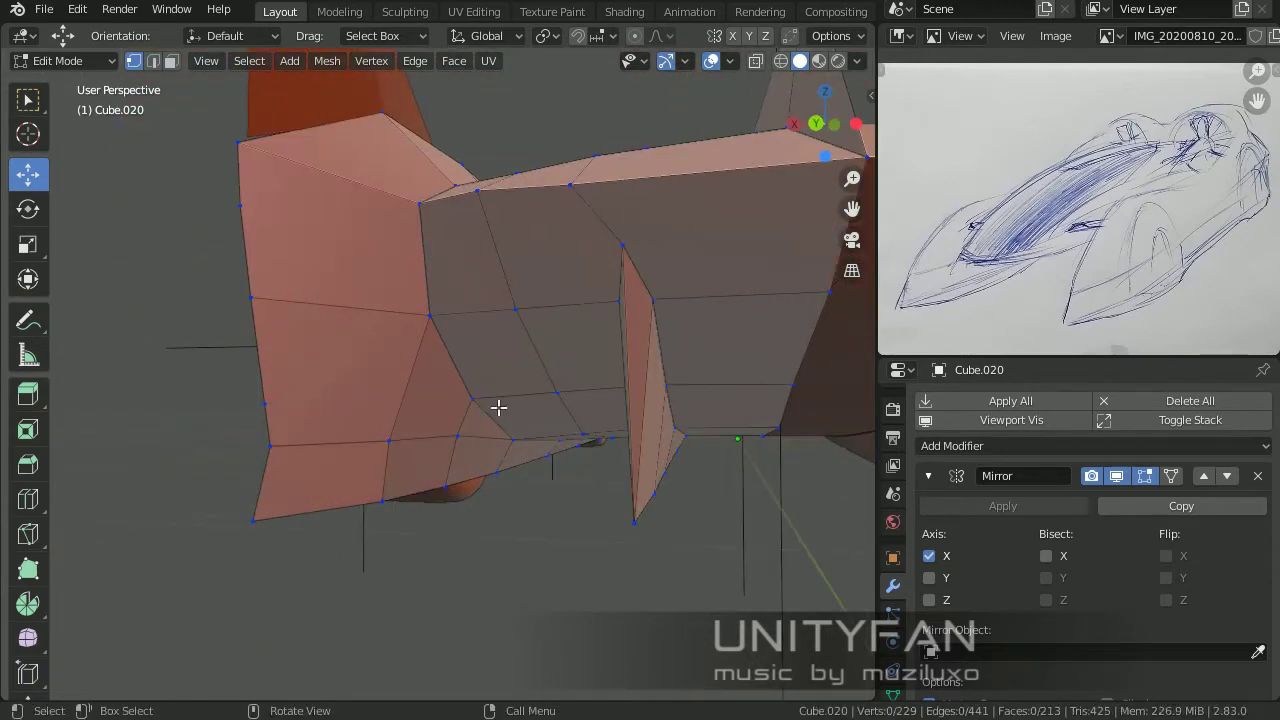
key("Return")
mouse_move(474, 393)
middle_mouse_down()
mouse_move(409, 274)
mouse_move(563, 371)
mouse_move(526, 428)
mouse_move(305, 411)
mouse_move(335, 479)
middle_mouse_up()
scroll(305, 411, "up", 5)
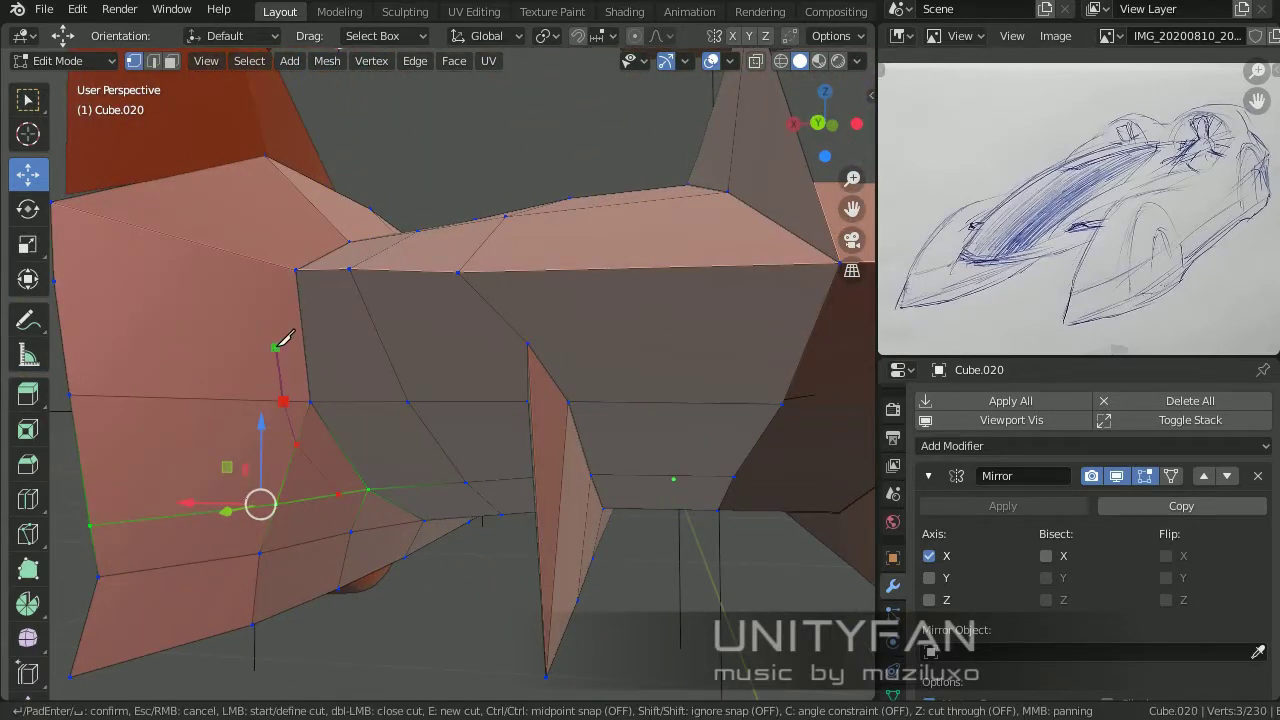
key("Escape")
Step: Knife a cut across the rear fin between two points
middle_click_drag(277, 346, 325, 452)
left_click(244, 402)
left_click(306, 326)
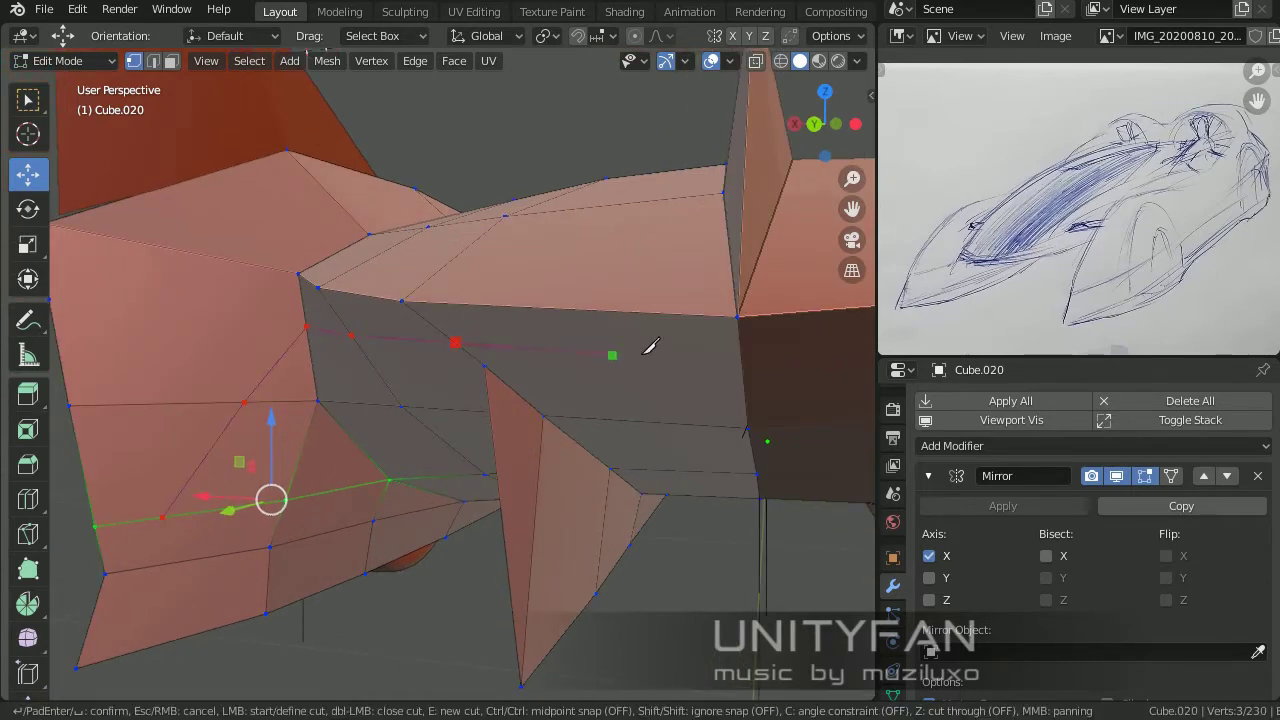
key("Return")
Step: Select a shortest-path edge loop across the fin for bevelling
mouse_move(650, 346)
middle_mouse_down()
mouse_move(674, 400)
mouse_move(471, 399)
mouse_move(434, 420)
mouse_move(414, 460)
mouse_move(363, 418)
mouse_move(469, 417)
mouse_move(451, 366)
mouse_move(557, 374)
mouse_move(554, 425)
middle_mouse_up()
left_click(512, 348, "ctrl")
left_click(363, 418, "ctrl")
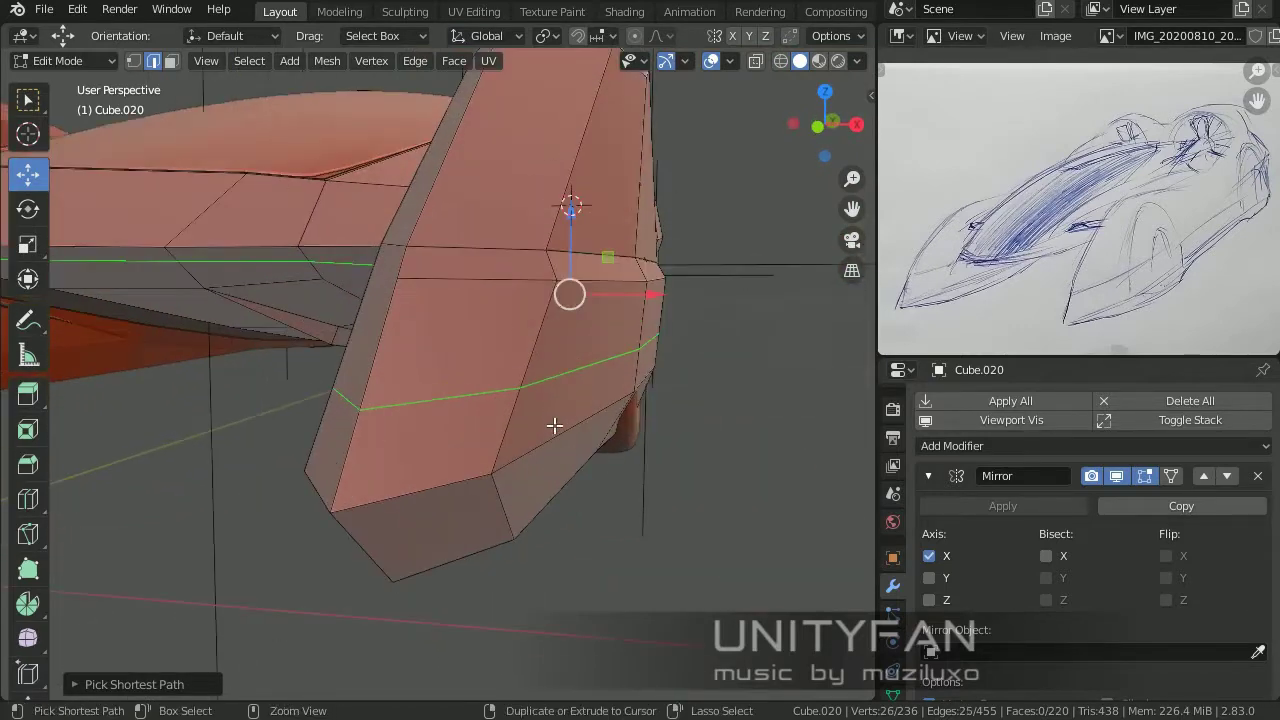
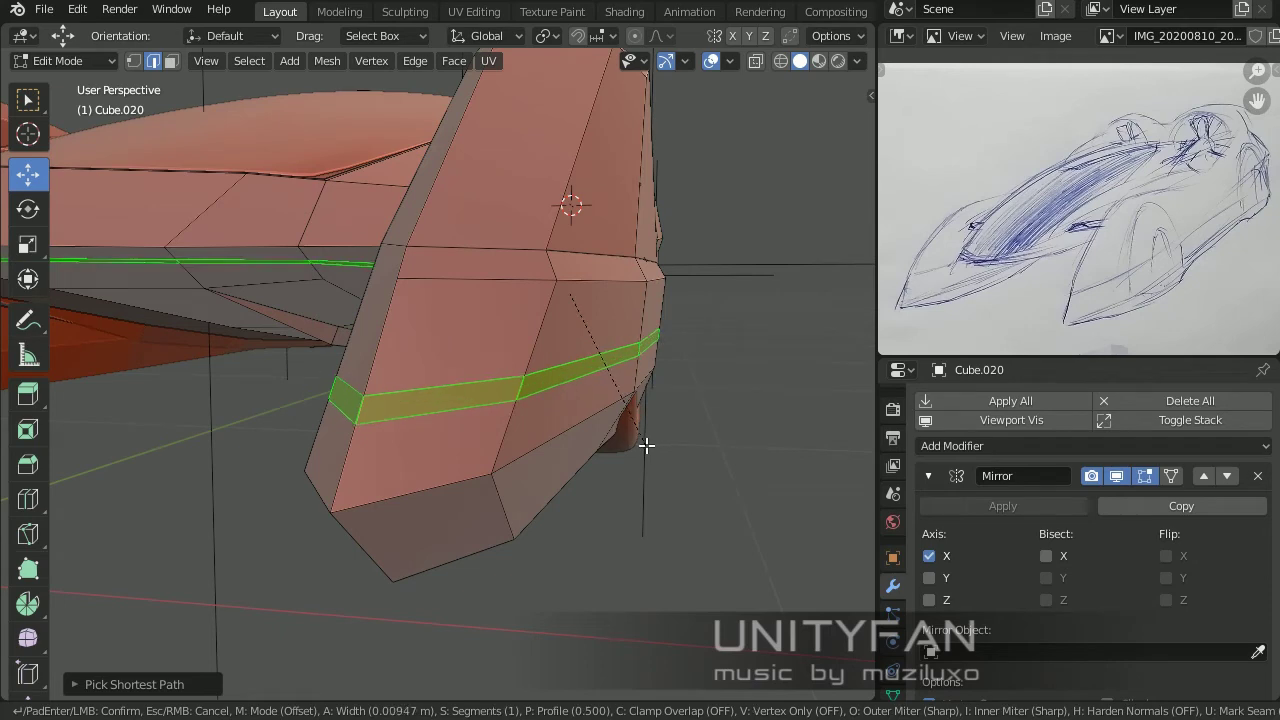
Step: Adjust the bevel width of the panel-line strips around the side pod
left_click(100, 684)
left_click(276, 352)
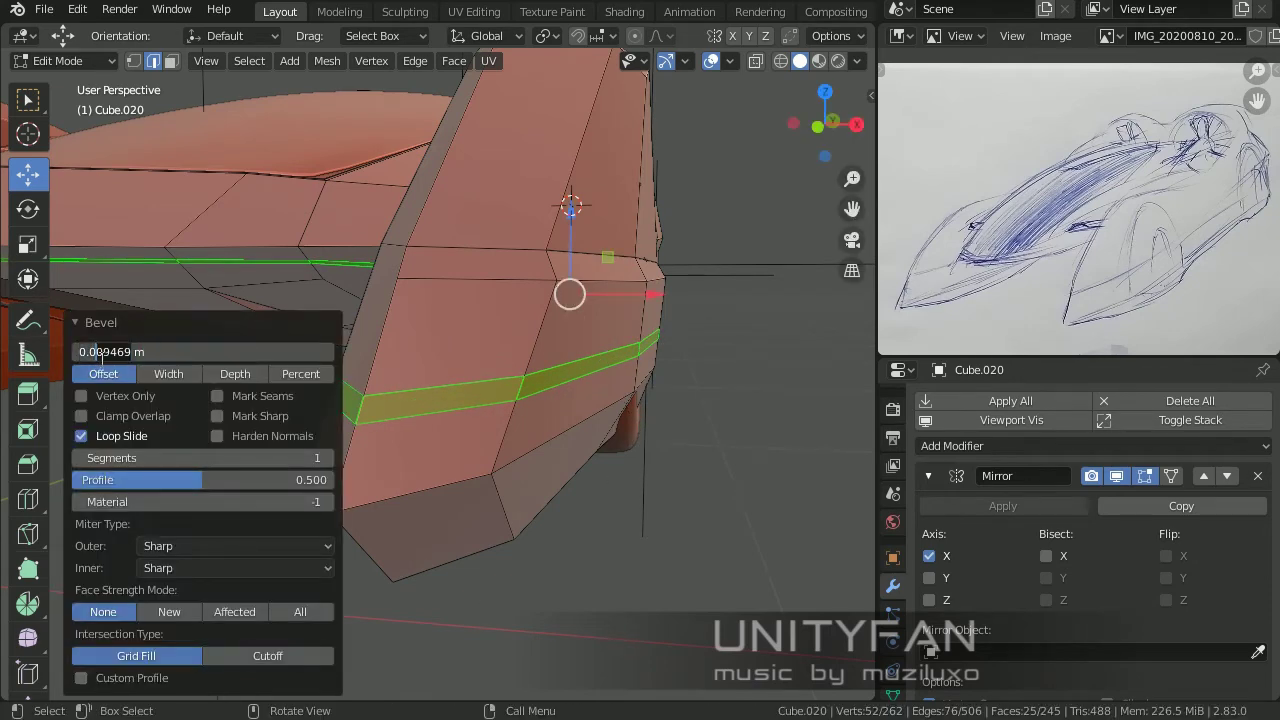
middle_click_drag(100, 352, 617, 486)
scroll(729, 514, "up", 3)
Step: Add a loop cut across the side pod and bevel it into another strip
key("alt+a")
left_click(28, 498)
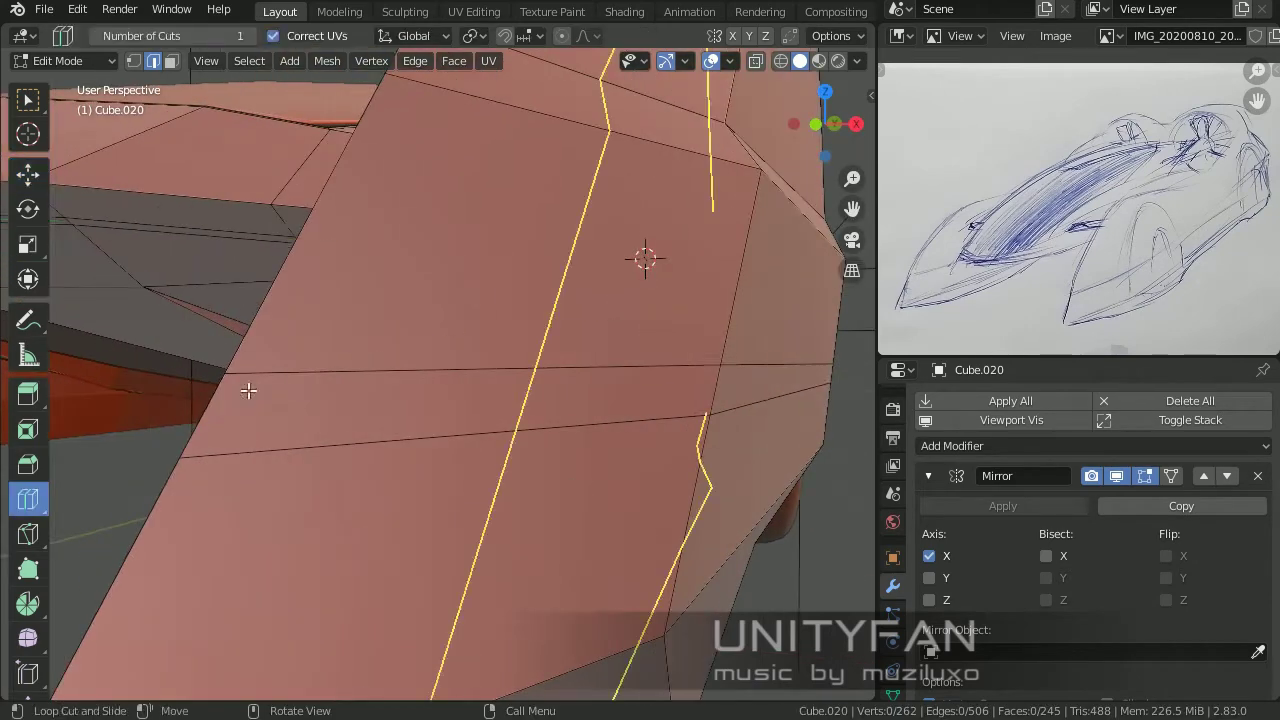
scroll(484, 459, "down", 3)
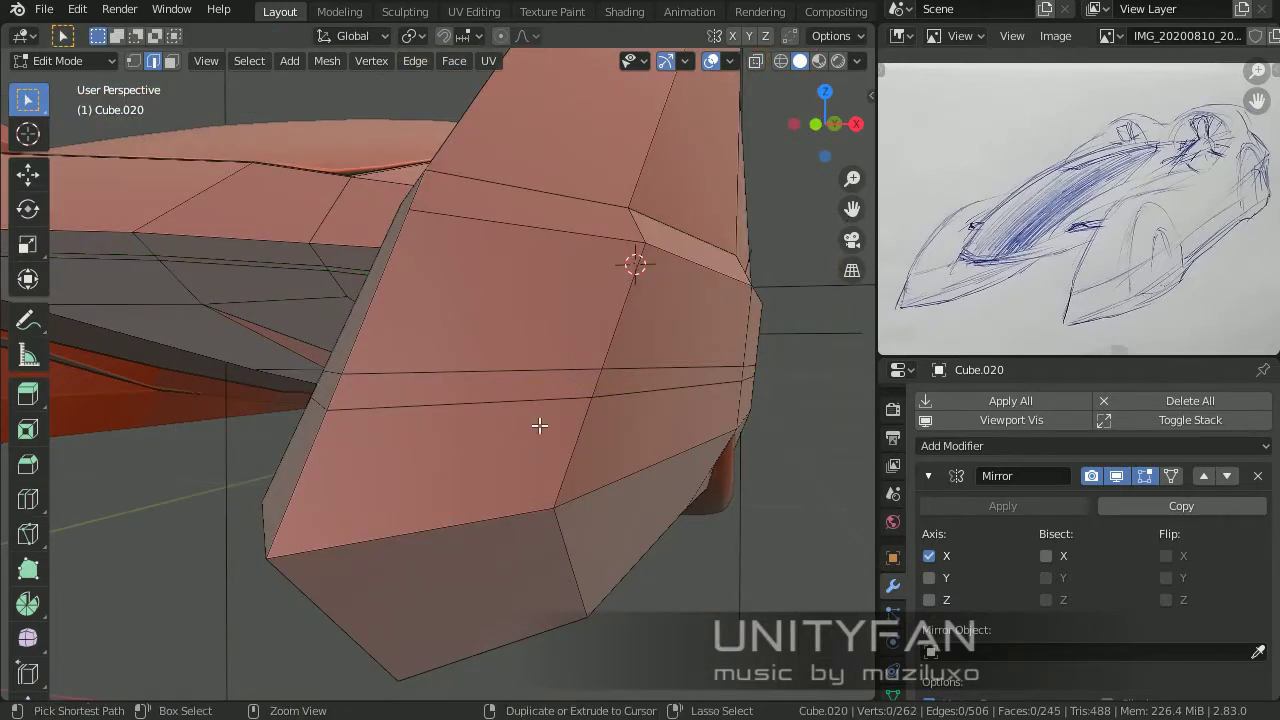
scroll(646, 445, "up", 2)
key("ctrl+b")
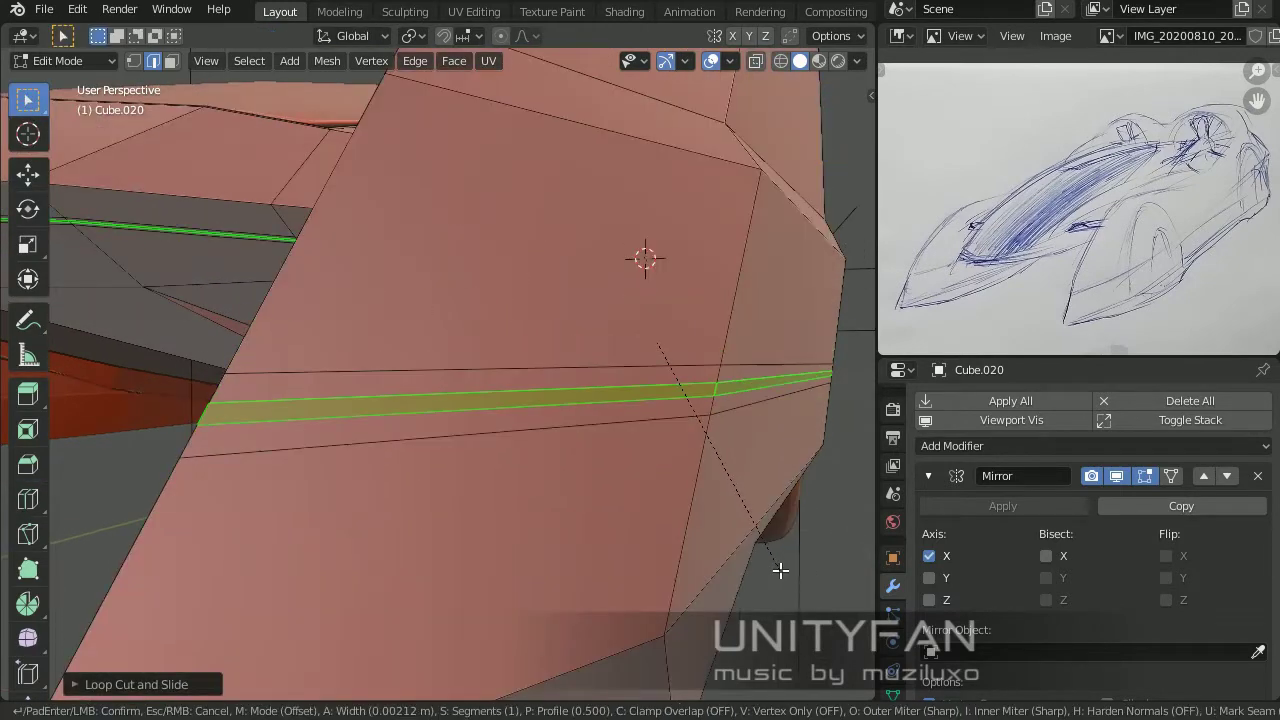
Step: Grow the selection around the strips and separate them into their own object
key("Tab")
scroll(477, 406, "down", 5)
key("Tab")
key("ctrl+KP_Add")
mouse_move(466, 414)
middle_mouse_down()
mouse_move(534, 440)
mouse_move(193, 416)
mouse_move(214, 428)
mouse_move(428, 421)
mouse_move(433, 438)
mouse_move(414, 409)
mouse_move(551, 443)
mouse_move(518, 412)
mouse_move(501, 354)
mouse_move(932, 477)
middle_mouse_up()
left_click(196, 424)
Step: Reset the origin of the separated strip object
right_click(518, 412)
key("Escape")
key("Tab")
right_click(518, 412)
left_click(575, 428)
Step: Add a Solidify modifier below the Mirror and set its thickness
left_click(928, 476)
left_click(1093, 445)
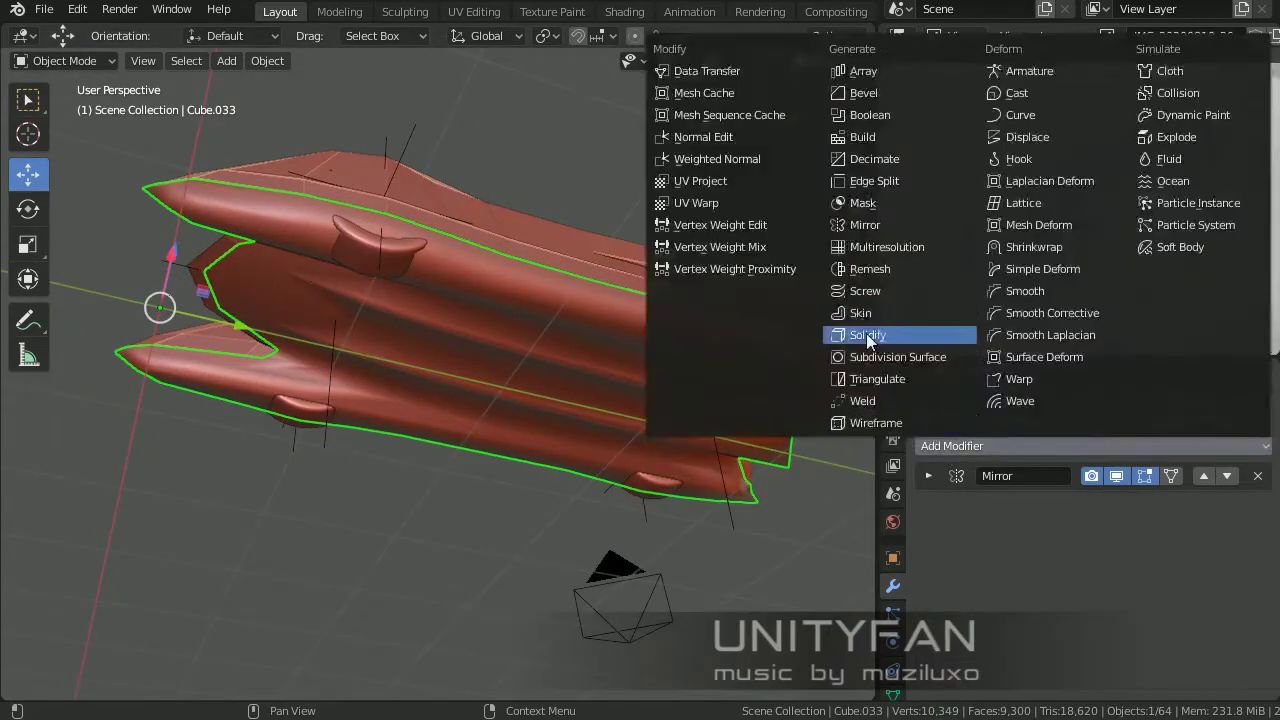
left_click(866, 333)
double_click(1038, 591)
key("Return")
left_click(928, 511)
Step: Add a Subdivision Surface modifier (viewport 1, render 2) and enter Edit Mode
left_click(977, 447)
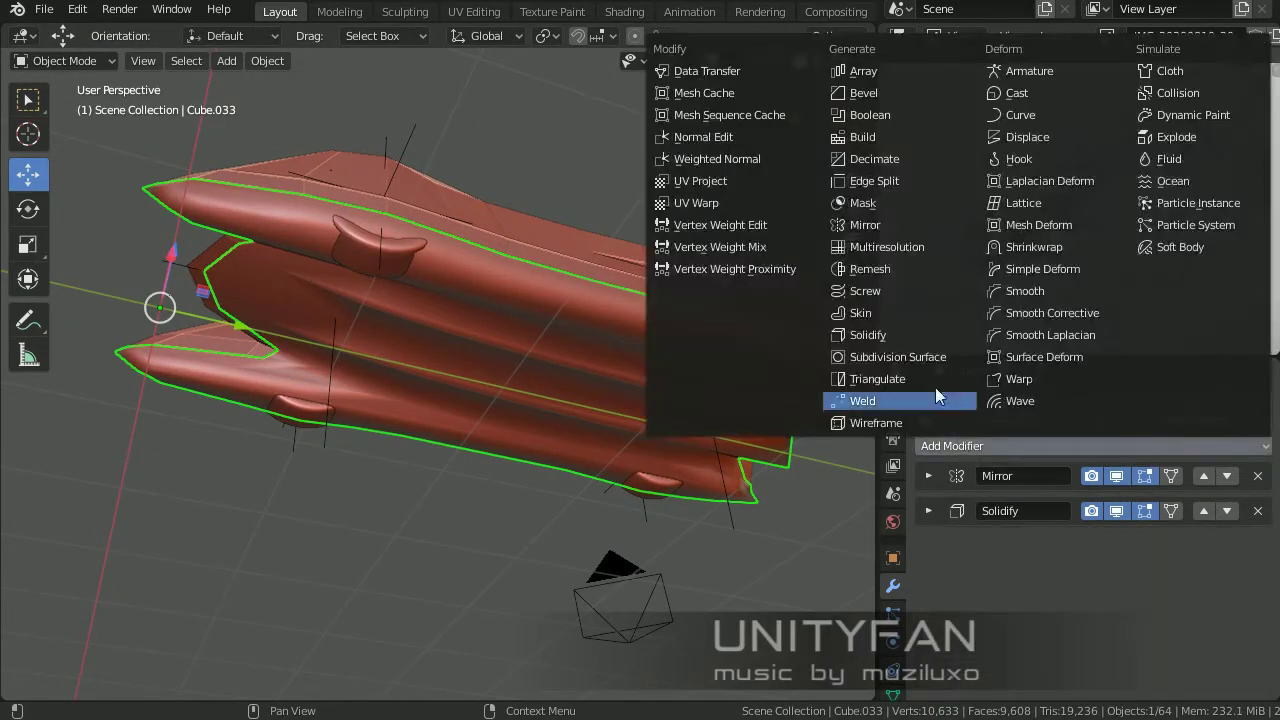
left_click(935, 387)
left_click(1116, 545)
mouse_move(540, 440)
middle_mouse_down()
mouse_move(502, 420)
mouse_move(520, 443)
mouse_move(643, 409)
mouse_move(598, 389)
middle_mouse_up()
key("Tab")
scroll(520, 443, "up", 3)
Step: Knife a horizontal cut and a vertical cut across the side panel
scroll(624, 424, "up", 2)
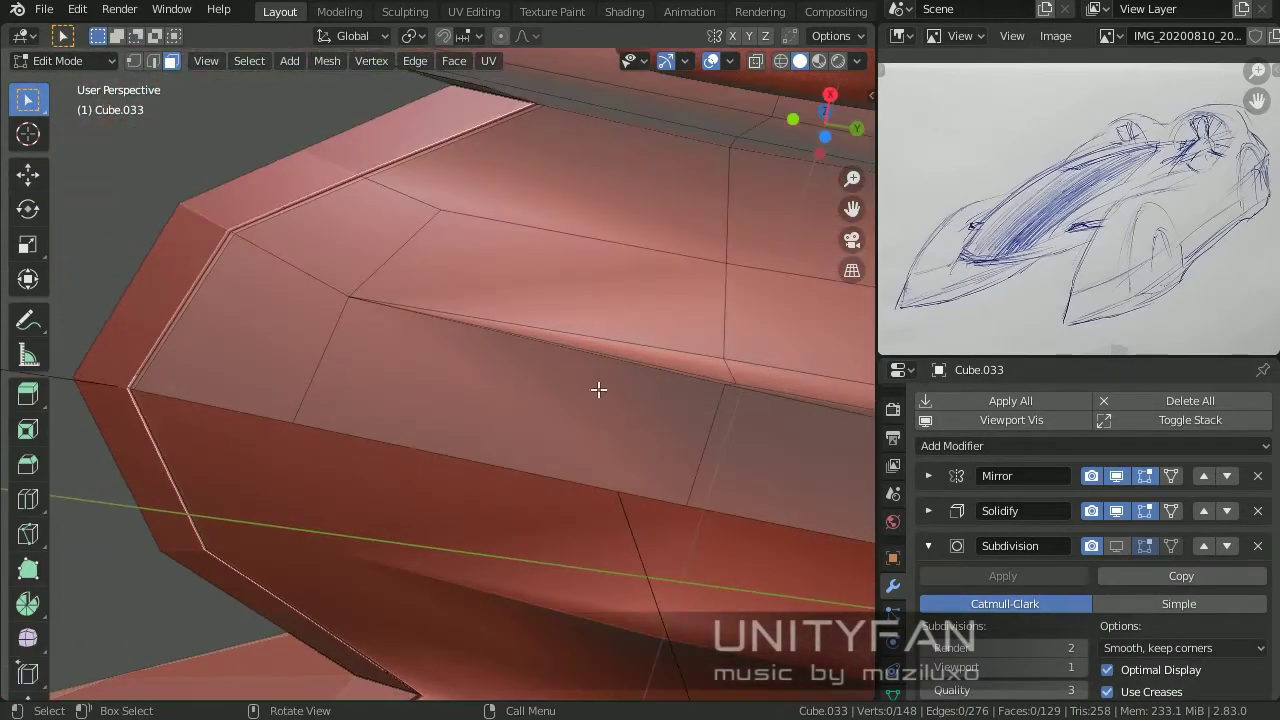
scroll(489, 280, "up", 3)
middle_click_drag(489, 280, 481, 293)
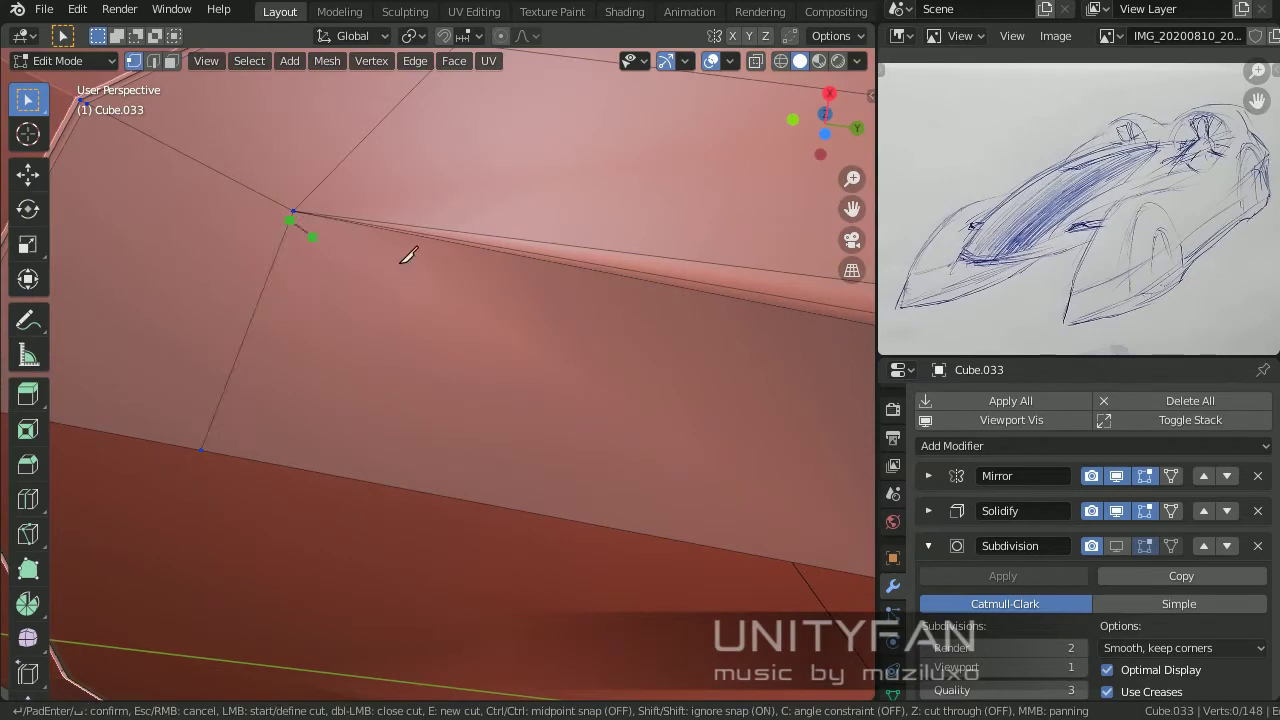
mouse_move(407, 256)
middle_mouse_down()
mouse_move(609, 323)
mouse_move(655, 290)
middle_mouse_up()
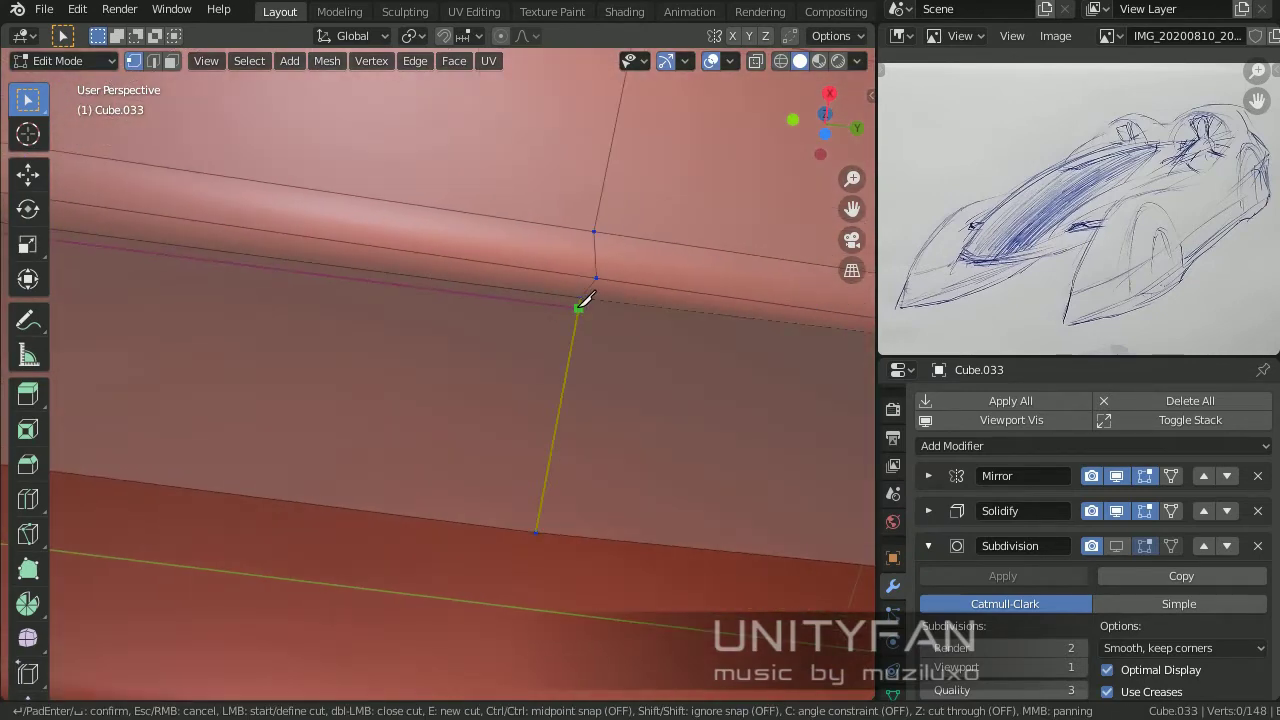
key("Return")
scroll(329, 300, "down", 4)
mouse_move(329, 300)
middle_mouse_down()
mouse_move(343, 329)
mouse_move(418, 308)
middle_mouse_up()
scroll(329, 360, "up", 5)
key("k")
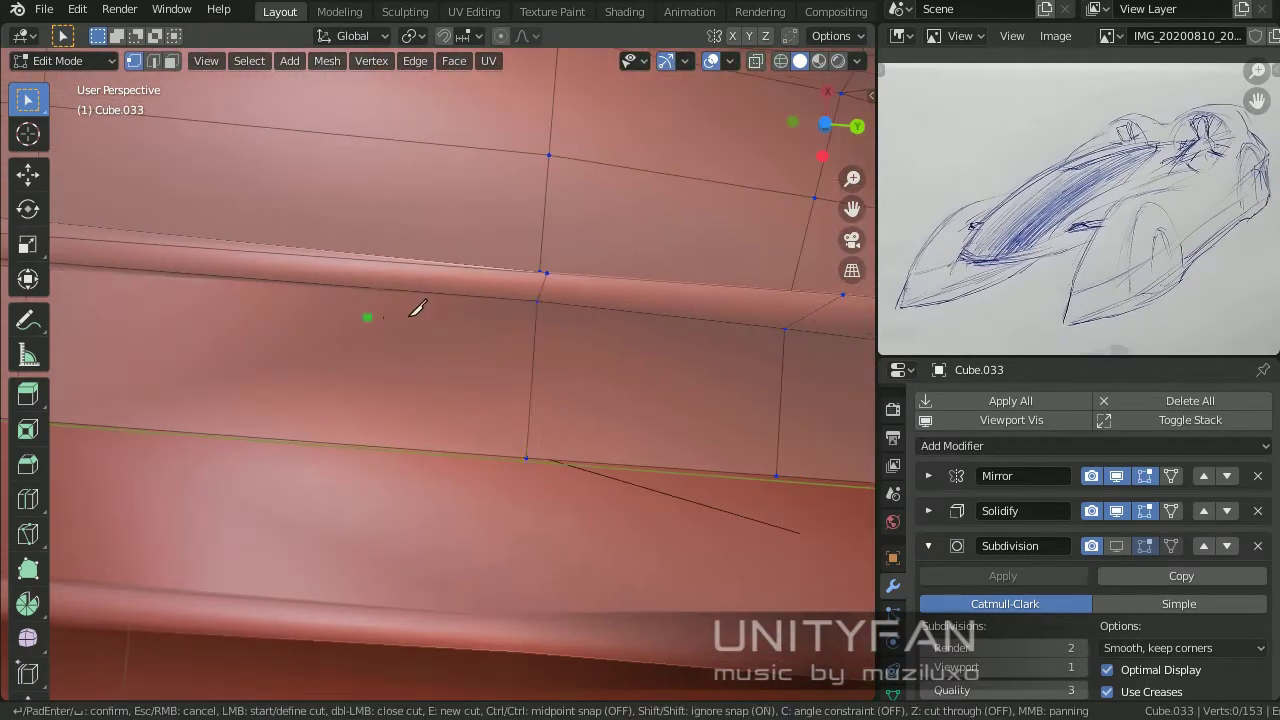
left_click(540, 302)
mouse_move(571, 280)
middle_mouse_down()
mouse_move(580, 371)
mouse_move(420, 477)
mouse_move(560, 331)
mouse_move(500, 423)
mouse_move(490, 490)
middle_mouse_up()
key("Return")
Step: Knife further cuts from a vertex across to the panel's far edge
key("k")
mouse_move(406, 219)
middle_mouse_down()
mouse_move(449, 277)
mouse_move(586, 357)
mouse_move(494, 349)
mouse_move(650, 335)
middle_mouse_up()
key("k")
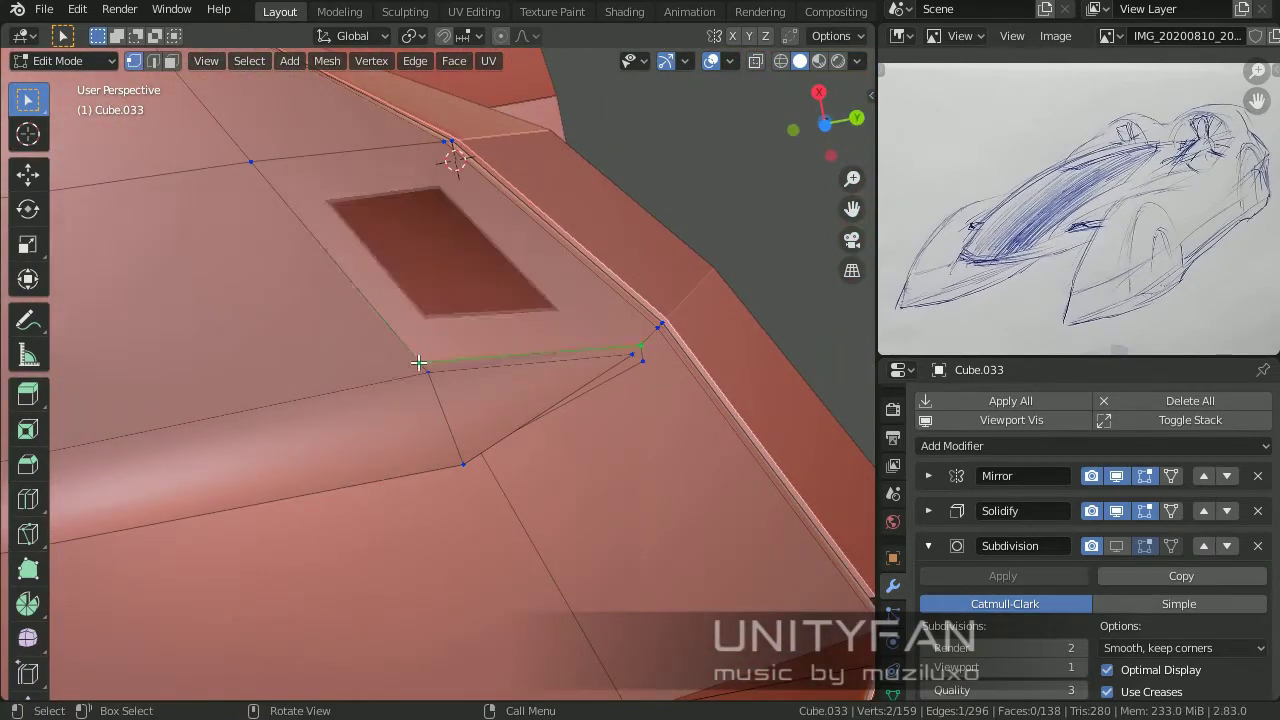
middle_click_drag(418, 362, 560, 356)
key("Return")
middle_click_drag(818, 287, 801, 321)
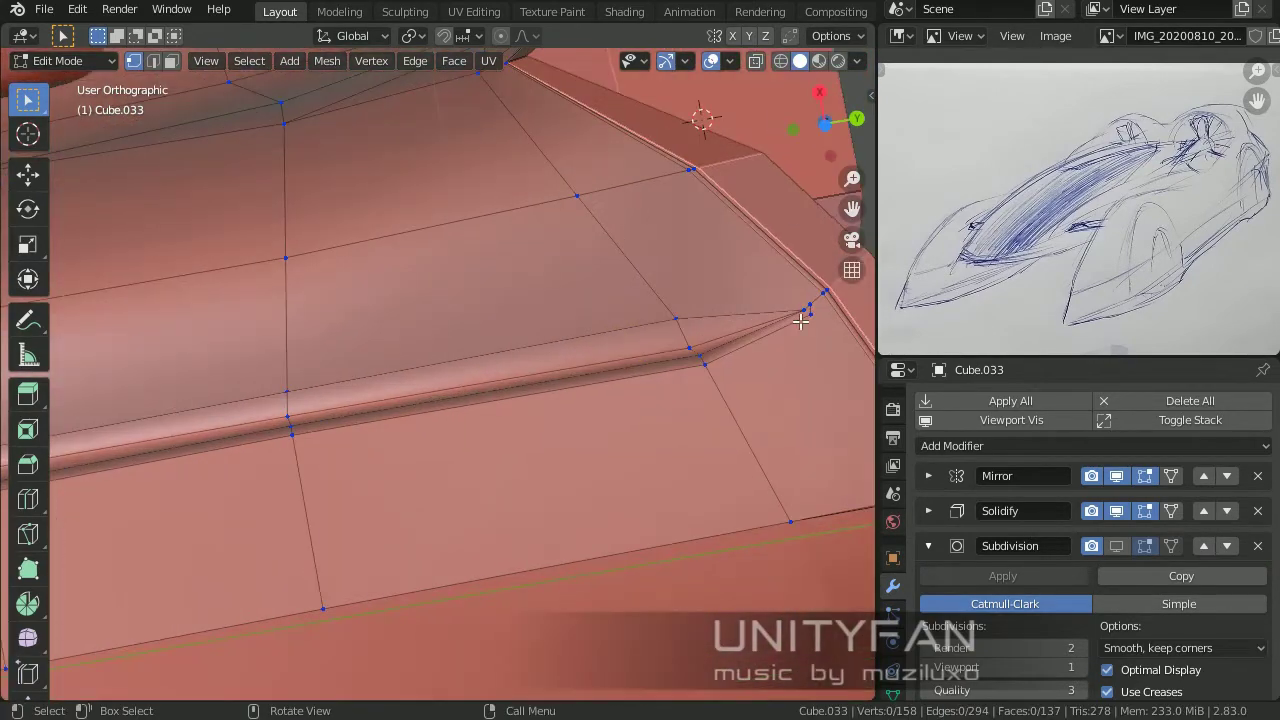
left_click(812, 304)
scroll(437, 328, "up", 2)
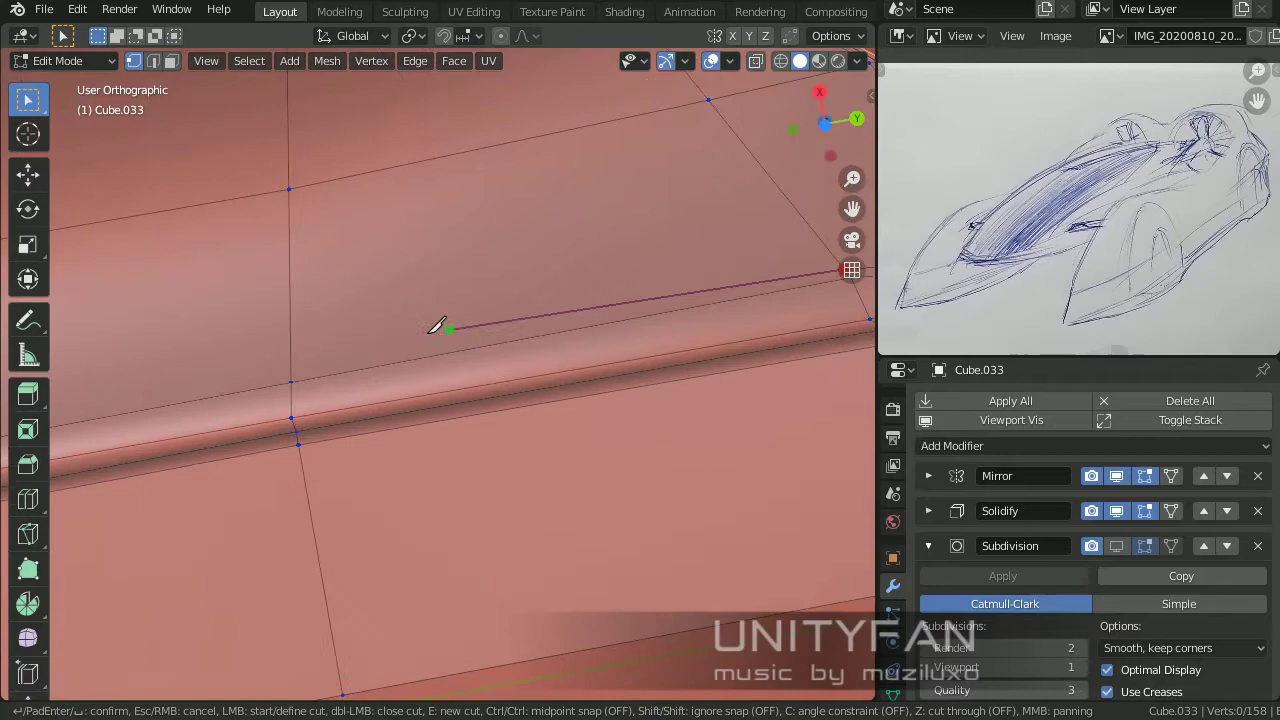
left_click(291, 382)
key("Return")
mouse_move(291, 382)
middle_mouse_down()
mouse_move(371, 306)
mouse_move(409, 466)
mouse_move(443, 468)
mouse_move(454, 446)
middle_mouse_up()
mouse_move(497, 318)
middle_mouse_down()
mouse_move(600, 445)
mouse_move(651, 466)
mouse_move(484, 485)
mouse_move(516, 482)
middle_mouse_up()
key("Return")
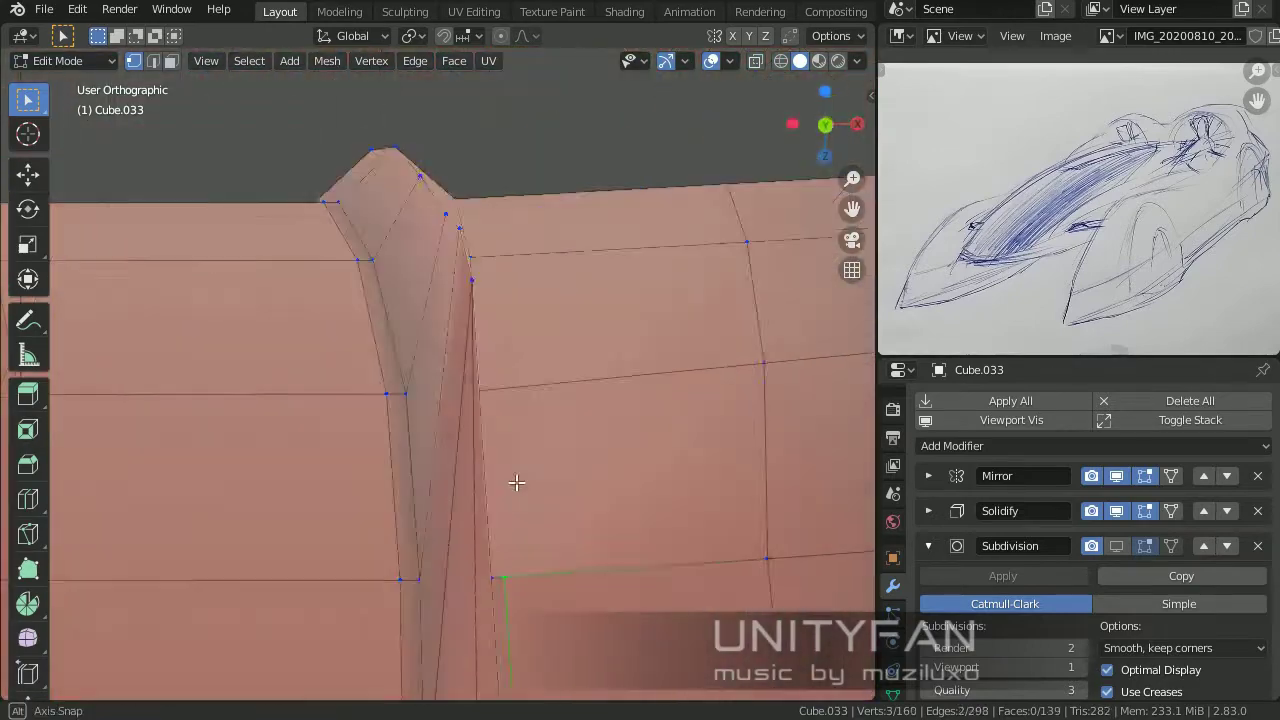
key("Return")
Step: Add more knife cuts running up toward the body's top edge
middle_click_drag(537, 232, 360, 563)
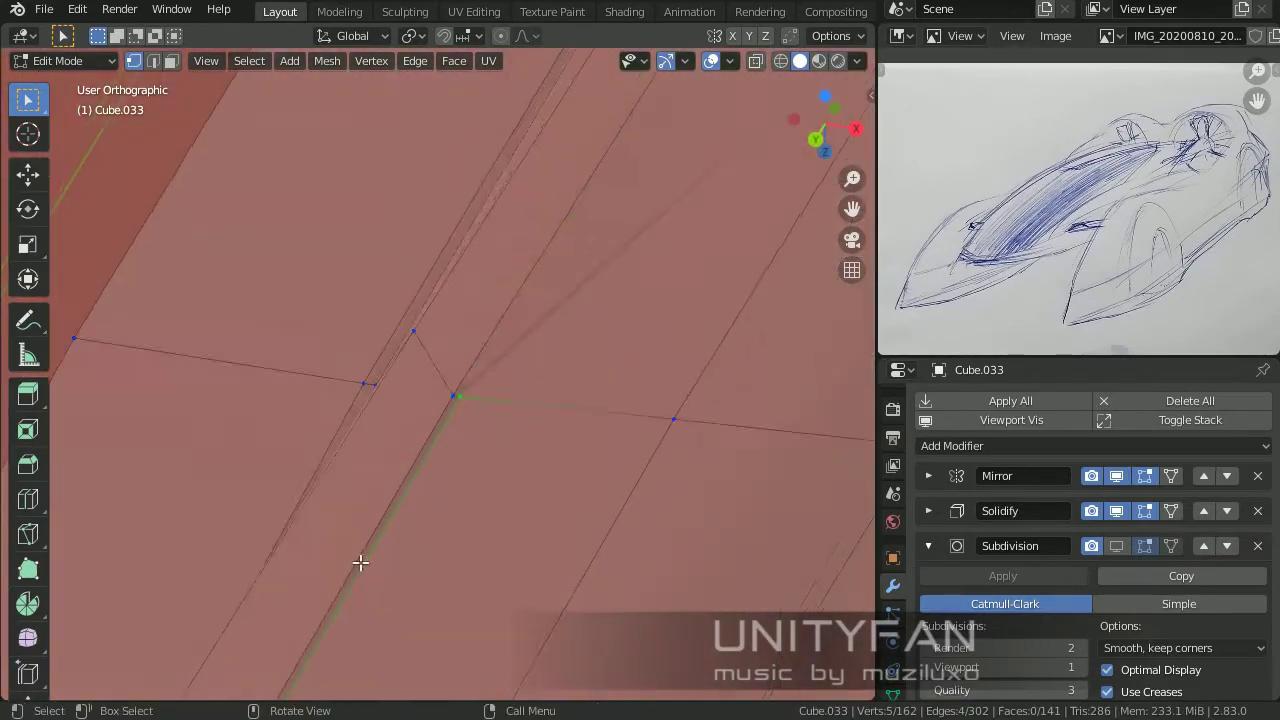
key("Return")
mouse_move(437, 170)
middle_mouse_down()
mouse_move(457, 194)
mouse_move(477, 414)
middle_mouse_up()
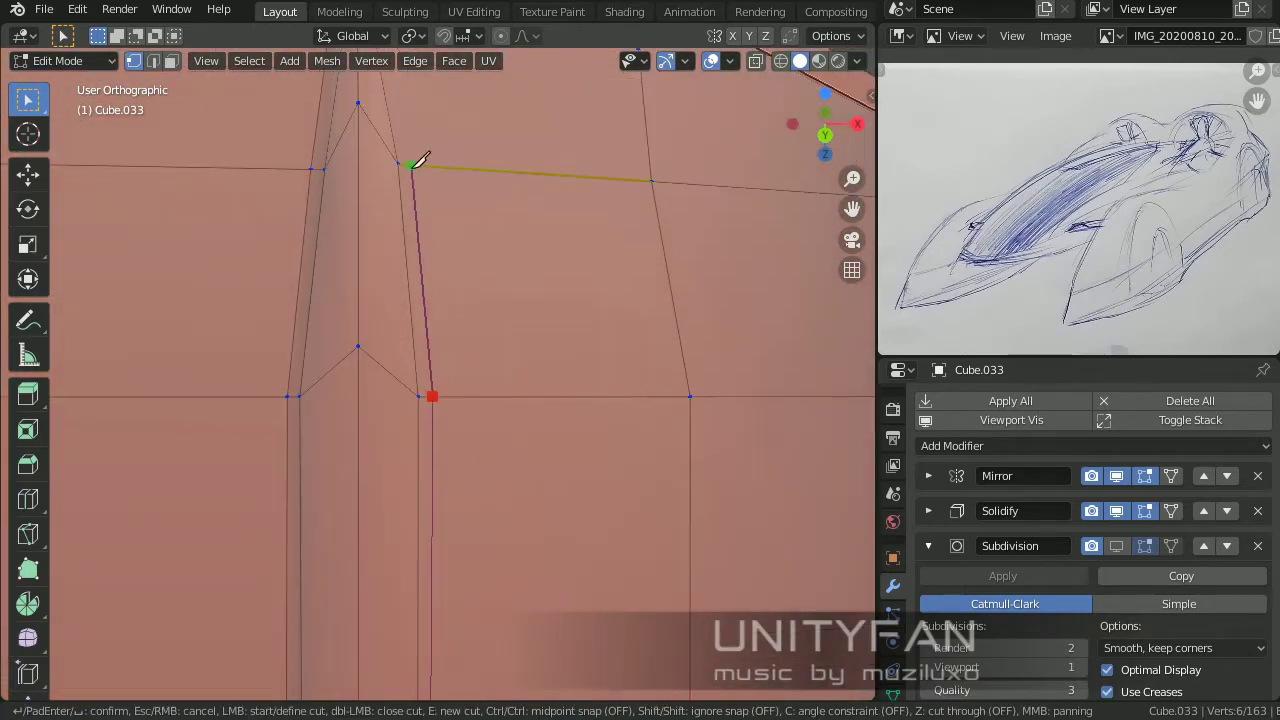
key("Return")
middle_click_drag(420, 162, 443, 462)
key("Return")
mouse_move(381, 277)
middle_mouse_down()
mouse_move(540, 540)
mouse_move(613, 562)
middle_mouse_up()
scroll(554, 506, "up", 5)
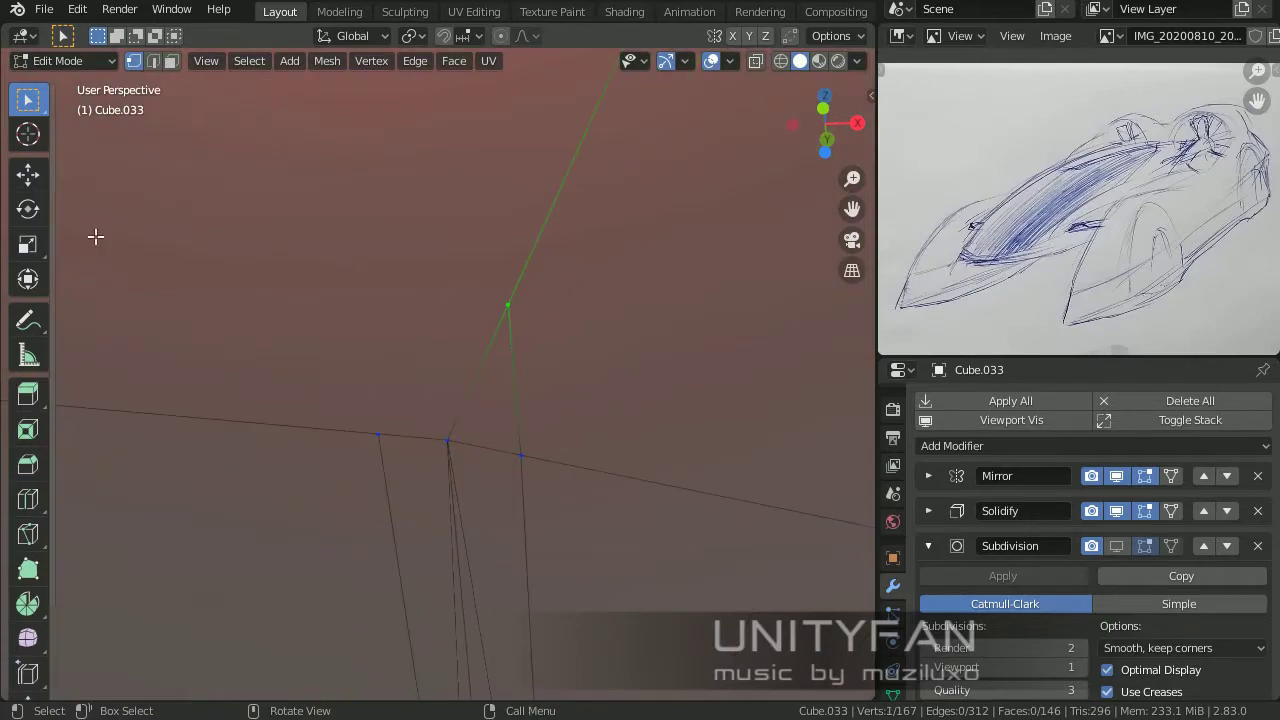
Step: Nudge the selected vertices slightly upward, then clear the selection
left_click(27, 174)
left_click_drag(508, 305, 495, 277)
mouse_move(399, 427)
middle_mouse_down()
mouse_move(606, 183)
mouse_move(523, 323)
mouse_move(500, 506)
middle_mouse_up()
key("alt+a")
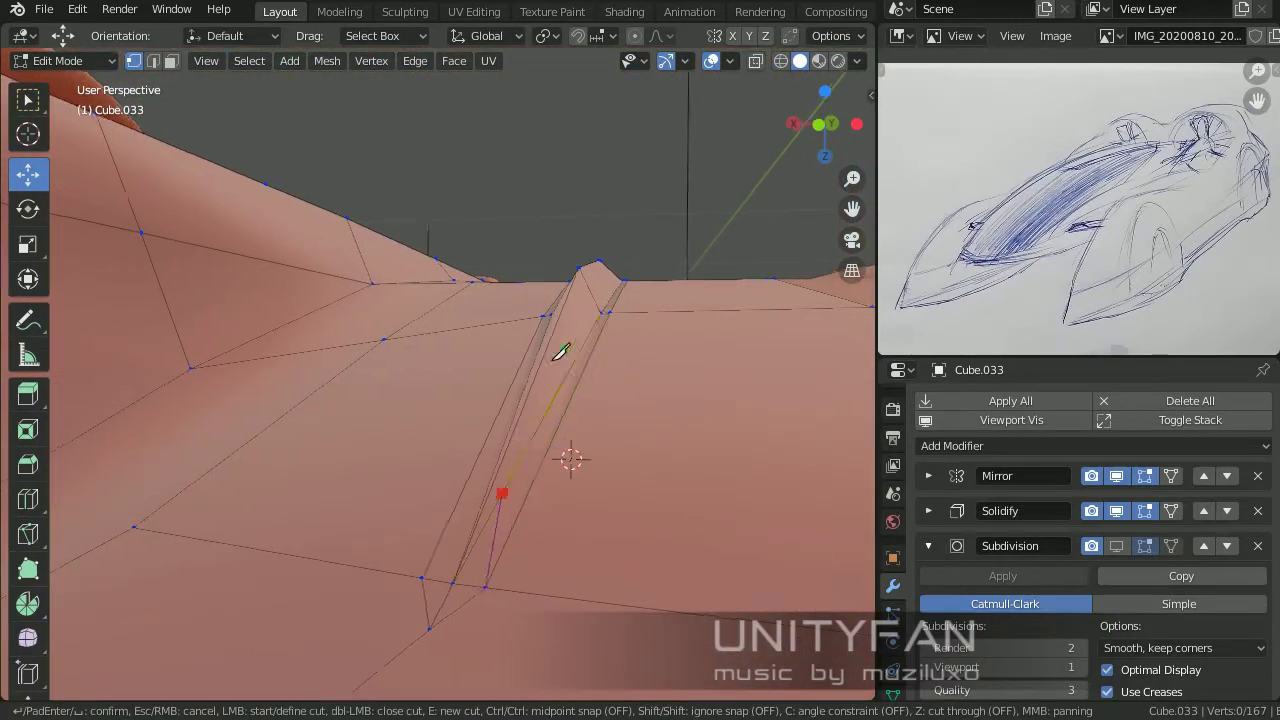
Step: Knife additional cuts that end on vertices along the panel edge
mouse_move(559, 352)
middle_mouse_down()
mouse_move(666, 286)
mouse_move(428, 409)
mouse_move(543, 380)
mouse_move(458, 397)
middle_mouse_up()
key("Return")
left_click(465, 390)
key("Return")
middle_click_drag(469, 332, 407, 200, "shift")
key("k")
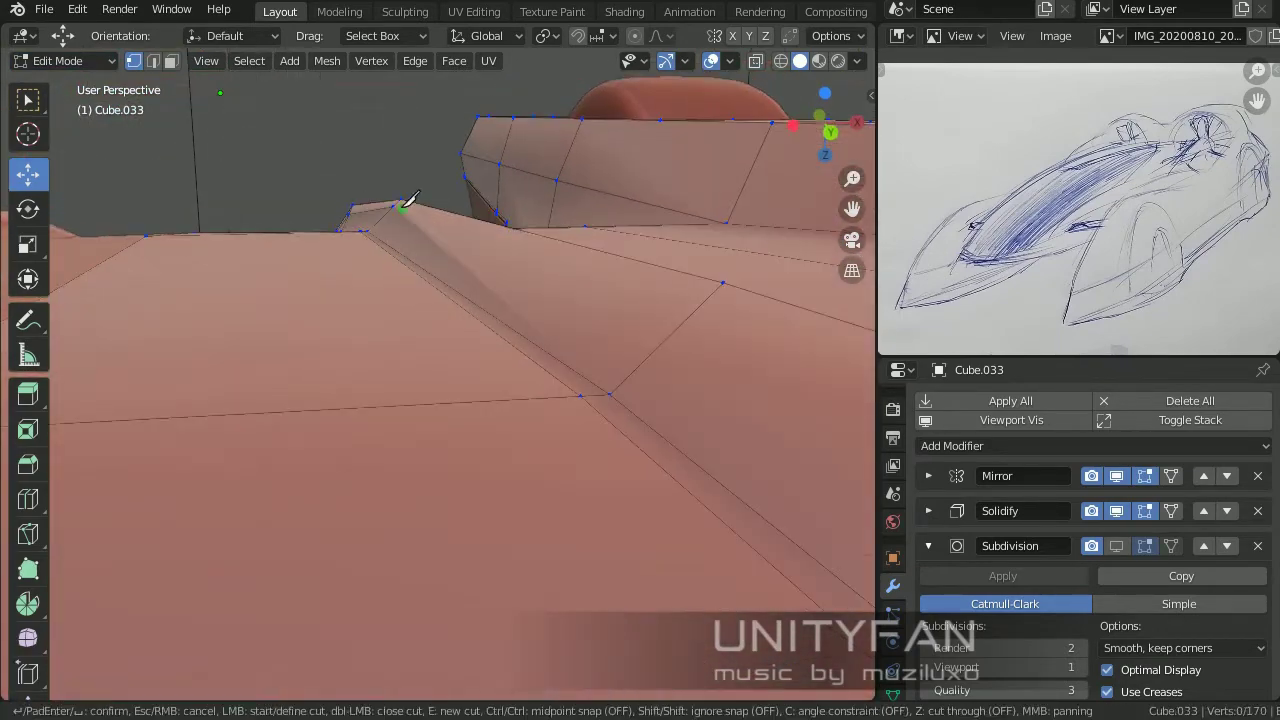
left_click(648, 318)
key("Return")
middle_click_drag(648, 318, 530, 342)
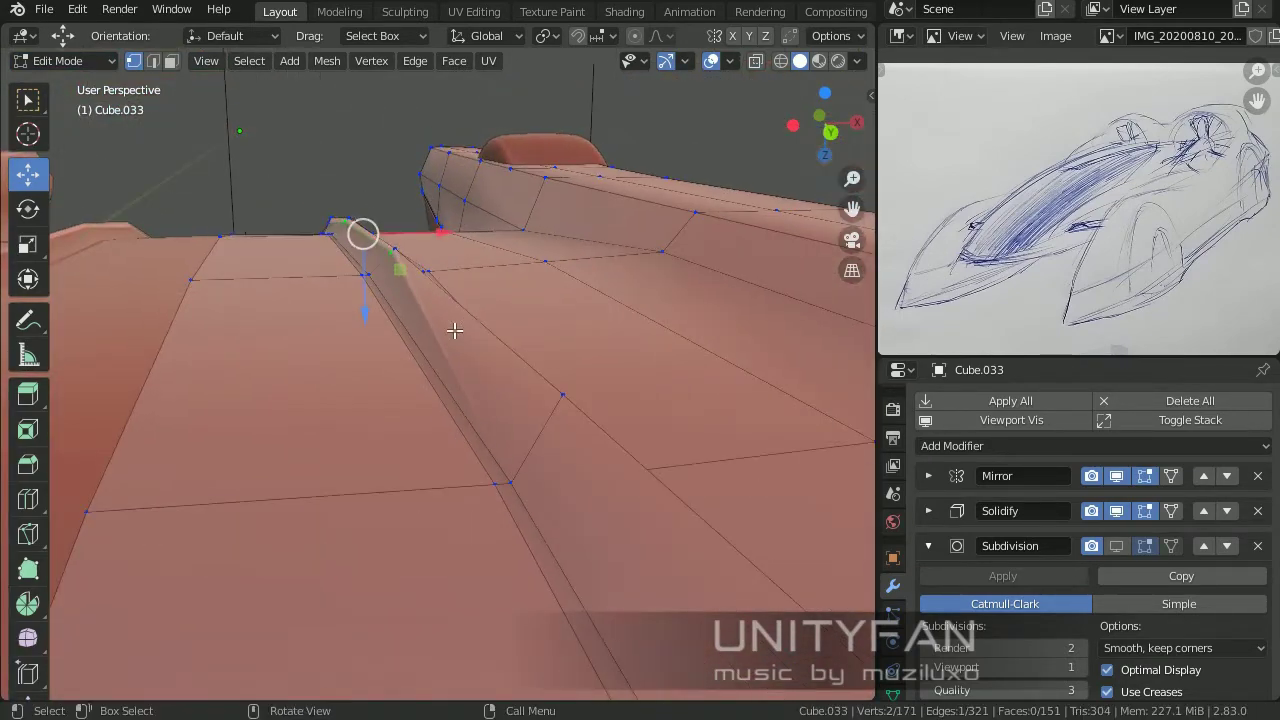
key("Return")
Step: Move the selected vertex along the ridge and subdivide the selected edge
middle_click_drag(564, 398, 518, 382)
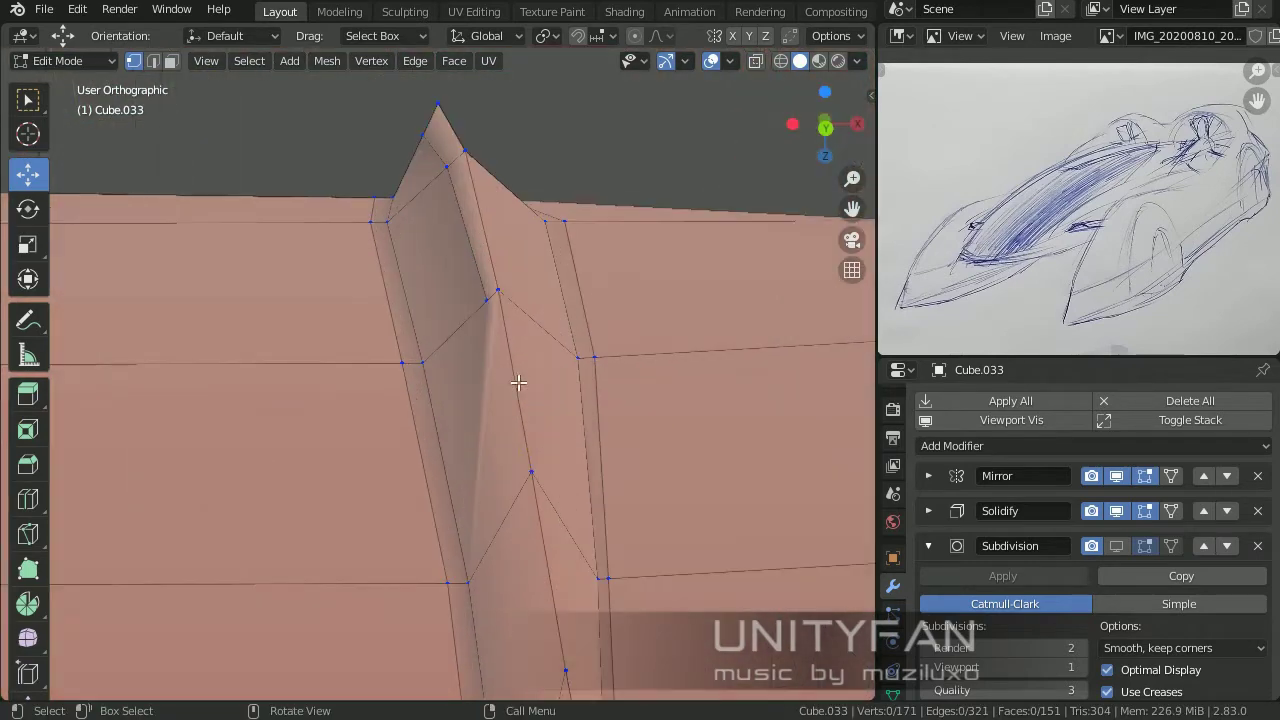
middle_click_drag(531, 522, 537, 450, "shift")
key("Return")
middle_click_drag(570, 620, 480, 300)
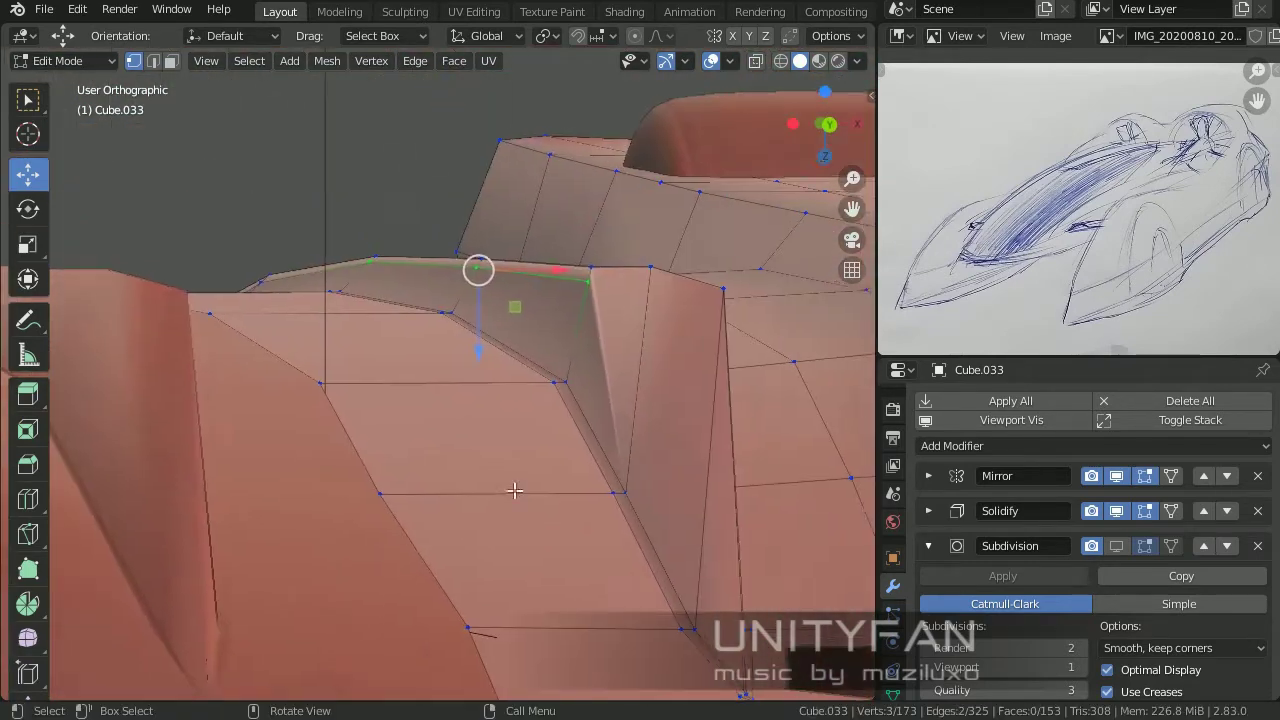
left_click_drag(606, 269, 600, 275)
middle_click_drag(500, 330, 410, 360)
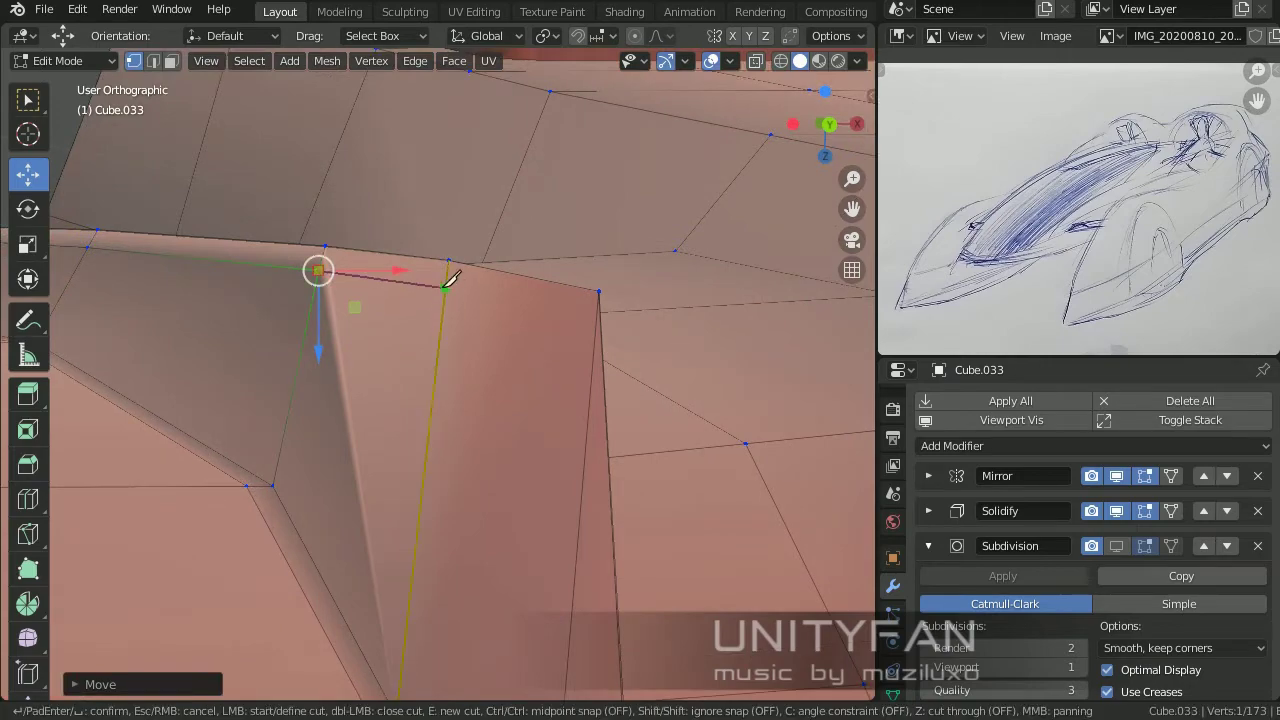
key("Return")
middle_click_drag(591, 323, 366, 391)
left_click(152, 61)
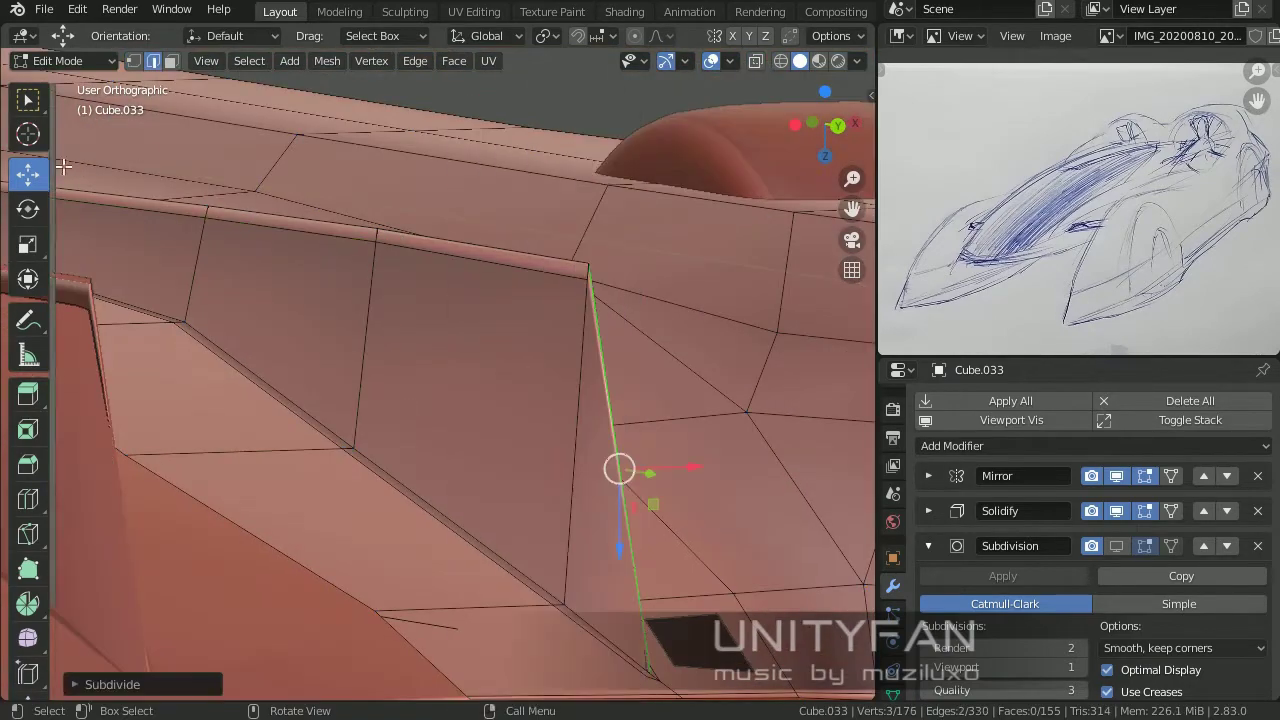
Step: Pull the new edge point down into place on the panel
left_click_drag(625, 517, 608, 371)
mouse_move(608, 371)
middle_mouse_down()
mouse_move(200, 306)
mouse_move(343, 266)
mouse_move(436, 470)
mouse_move(409, 420)
mouse_move(523, 520)
mouse_move(617, 483)
mouse_move(480, 458)
mouse_move(488, 541)
mouse_move(463, 607)
middle_mouse_up()
key("k")
mouse_move(397, 130)
middle_mouse_down()
mouse_move(586, 289)
mouse_move(623, 294)
middle_mouse_up()
Step: Hide the Subdivision Surface modifier in the viewport and return to Edit Mode
key("Tab")
scroll(508, 403, "down", 3)
mouse_move(508, 403)
middle_mouse_down()
mouse_move(455, 384)
mouse_move(414, 449)
mouse_move(391, 434)
mouse_move(440, 420)
mouse_move(384, 415)
mouse_move(534, 451)
mouse_move(574, 389)
mouse_move(509, 383)
middle_mouse_up()
left_click(1116, 545)
key("Tab")
Step: Knife-cut the panel's lower corner and remove the selected face
key("k")
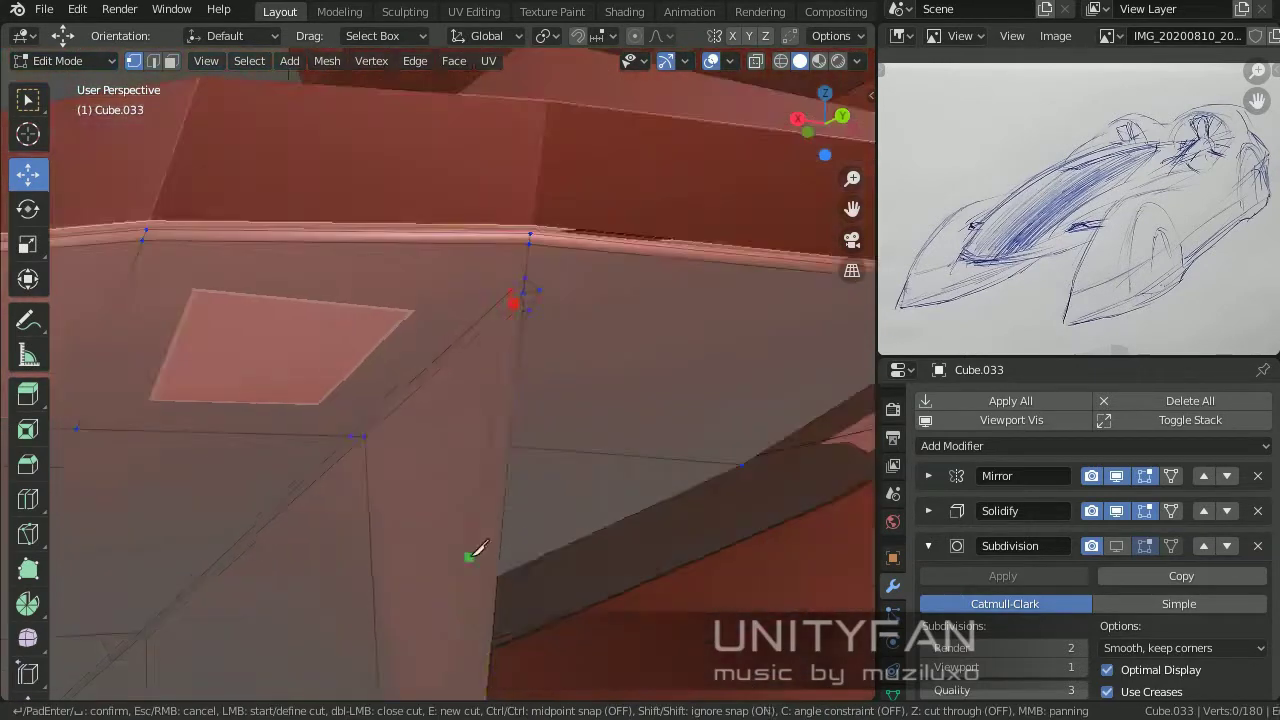
mouse_move(477, 550)
middle_mouse_down()
mouse_move(688, 533)
mouse_move(525, 414)
middle_mouse_up()
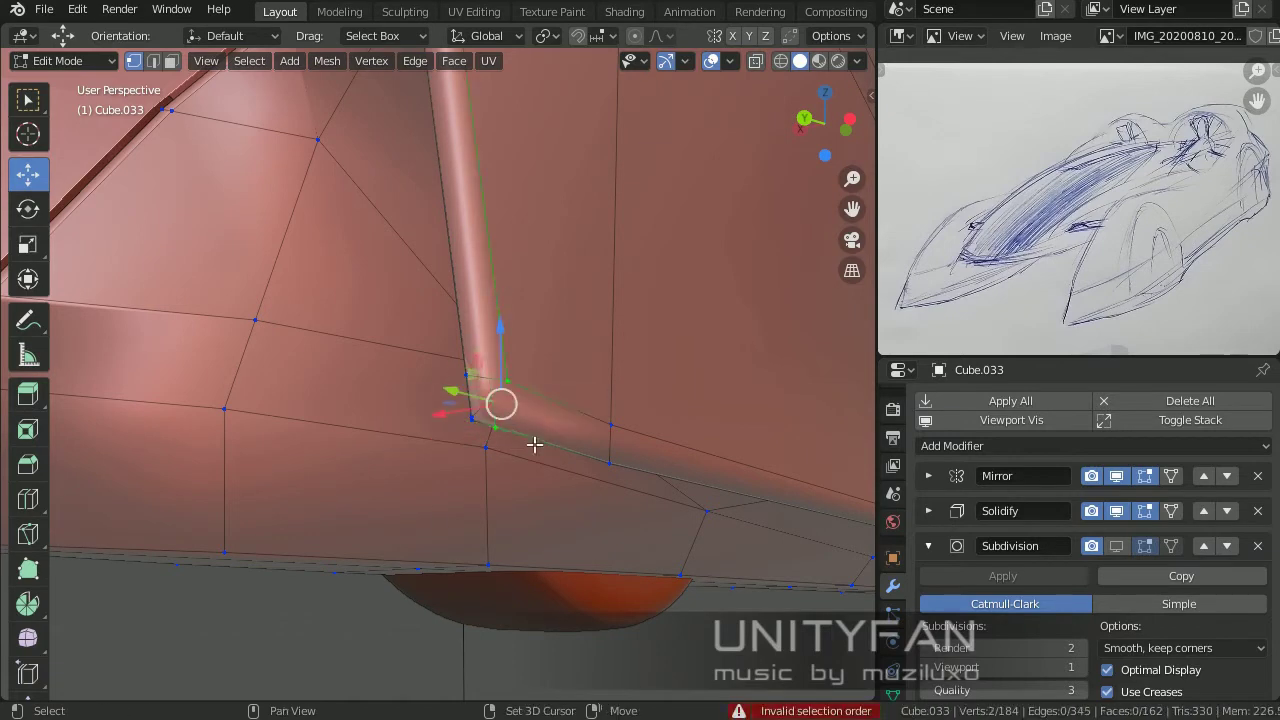
scroll(424, 304, "up", 2)
key("ctrl+z")
mouse_move(561, 444)
middle_mouse_down()
mouse_move(706, 463)
mouse_move(583, 580)
mouse_move(634, 429)
middle_mouse_up()
Step: In vertex select mode, move the lower-corner vertices into shape
left_click(134, 61)
mouse_move(420, 330)
middle_mouse_down()
mouse_move(560, 417)
mouse_move(603, 490)
middle_mouse_up()
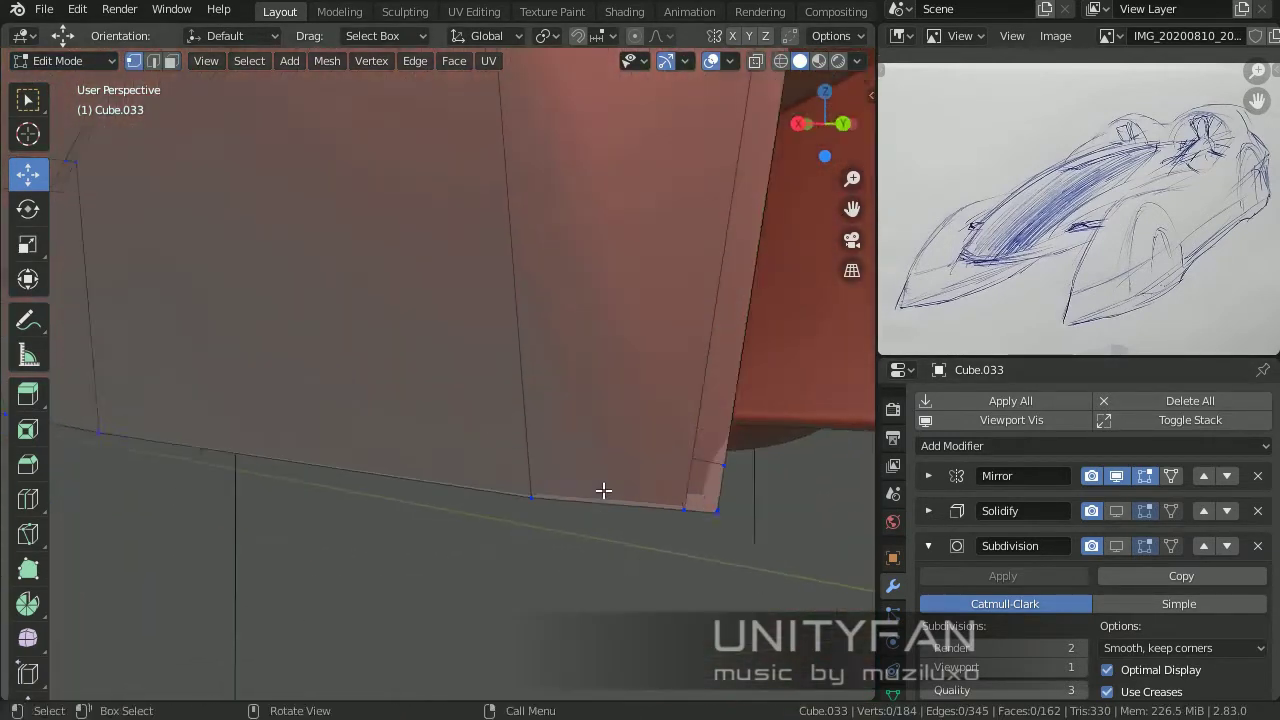
middle_click_drag(596, 421, 526, 440)
left_click(519, 441)
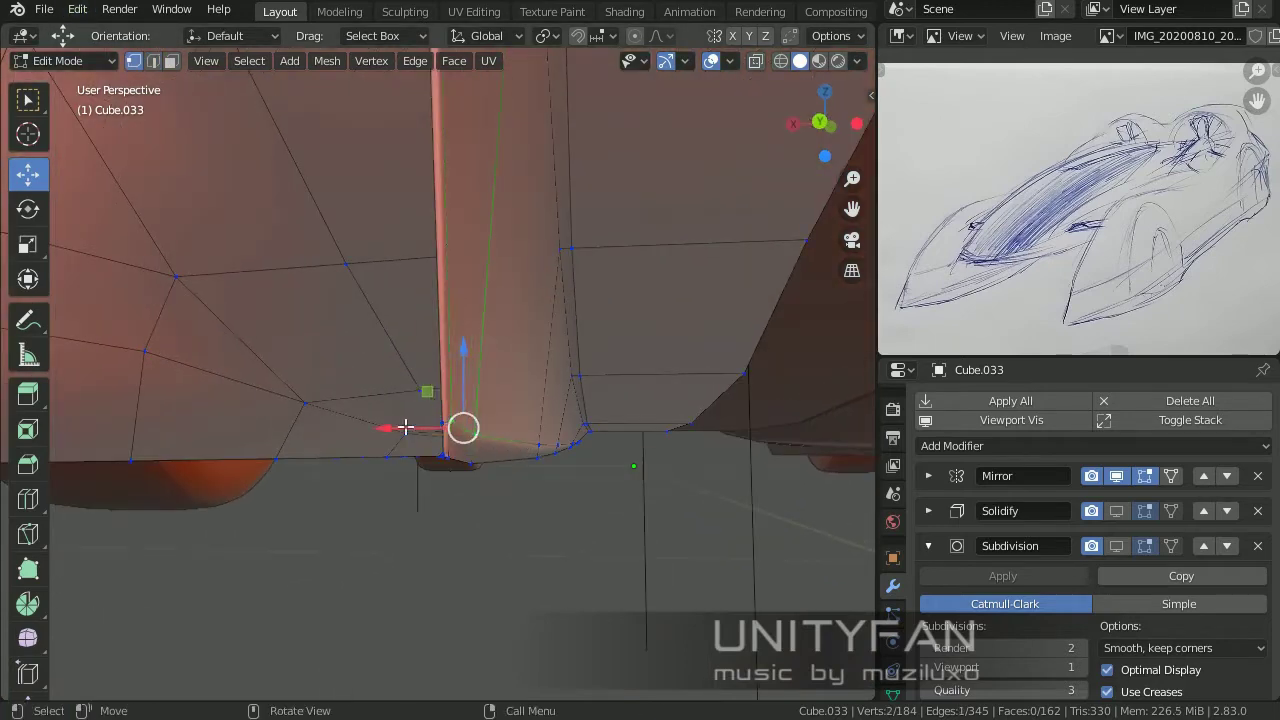
left_click_drag(405, 427, 506, 423)
mouse_move(506, 423)
middle_mouse_down()
mouse_move(491, 434)
mouse_move(522, 476)
middle_mouse_up()
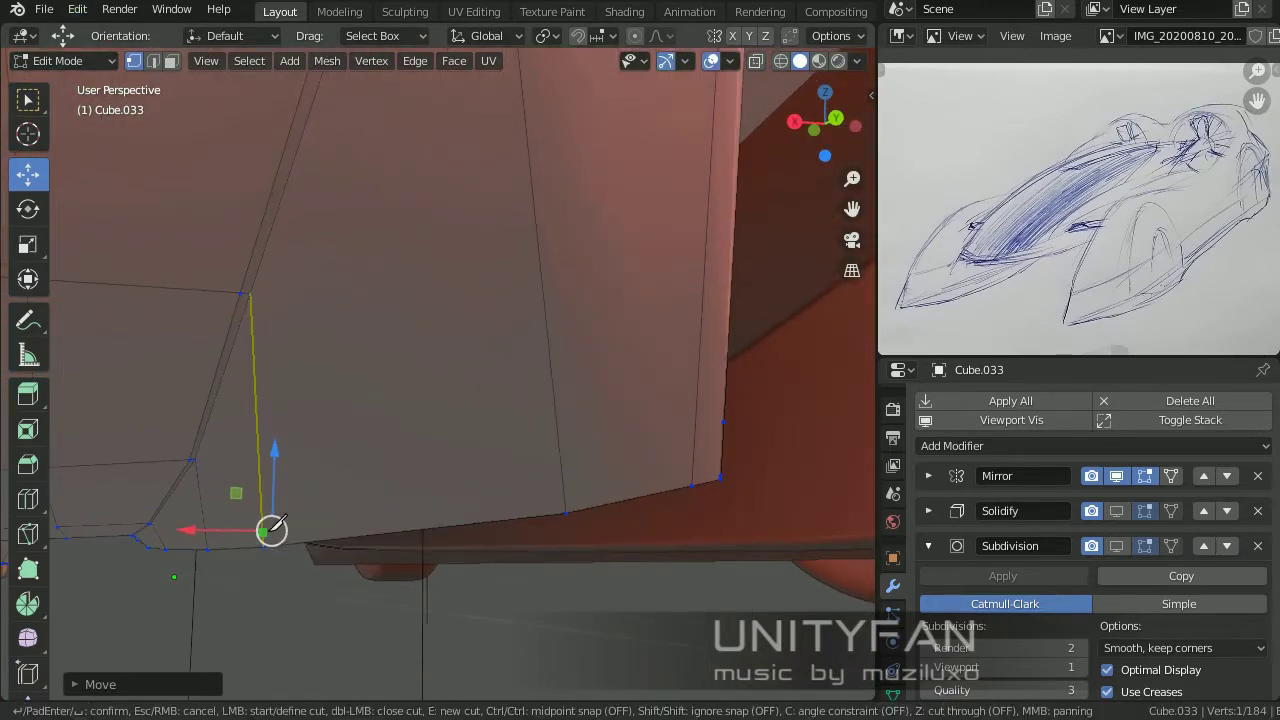
left_click(660, 440)
middle_click_drag(660, 440, 495, 510)
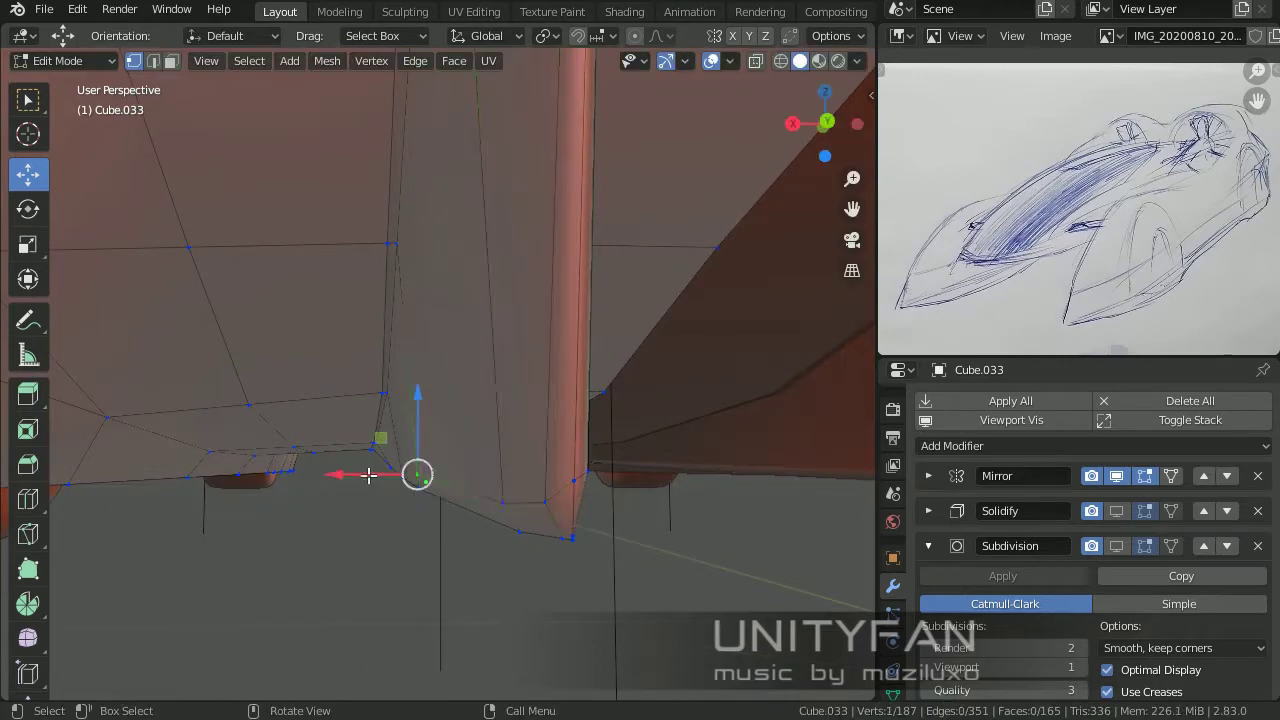
mouse_move(368, 476)
middle_mouse_down()
mouse_move(491, 503)
mouse_move(671, 446)
mouse_move(591, 529)
mouse_move(445, 432)
mouse_move(533, 374)
middle_mouse_up()
left_click(671, 446)
key("k")
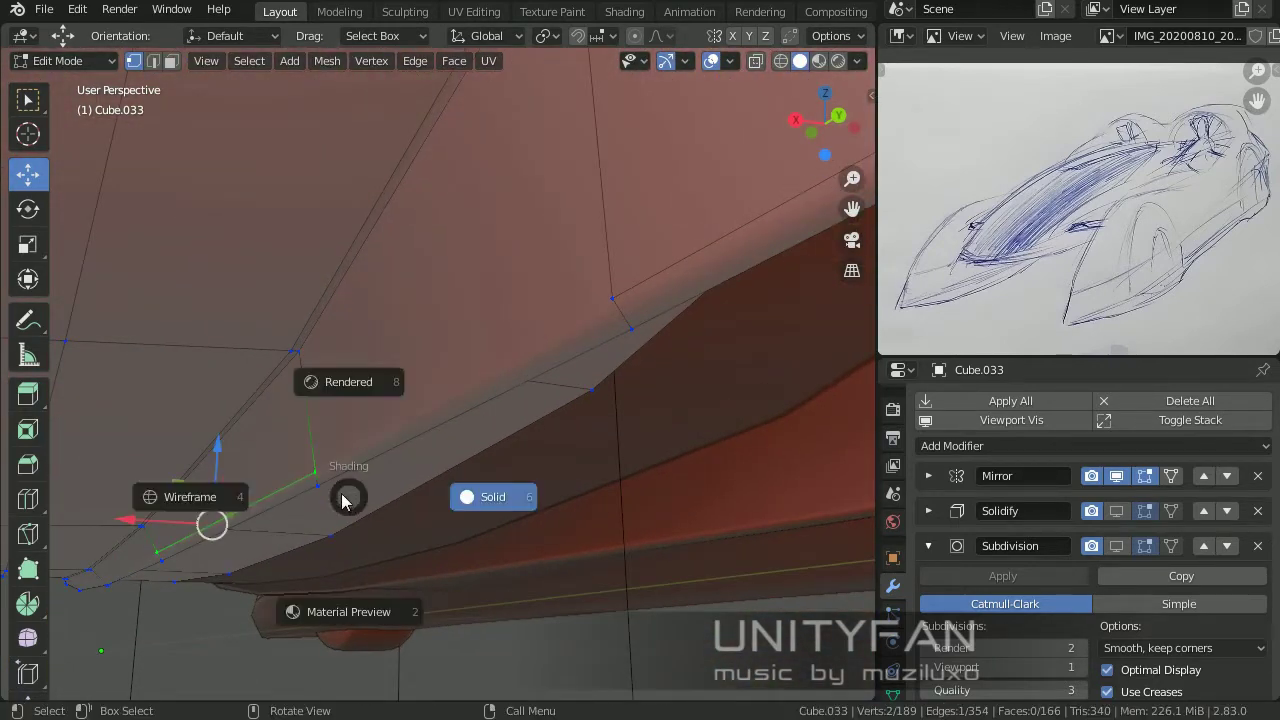
Step: Confirm the first knife cuts along the car body's side, orbiting between cuts
key("KP_5")
middle_click_drag(346, 509, 408, 454)
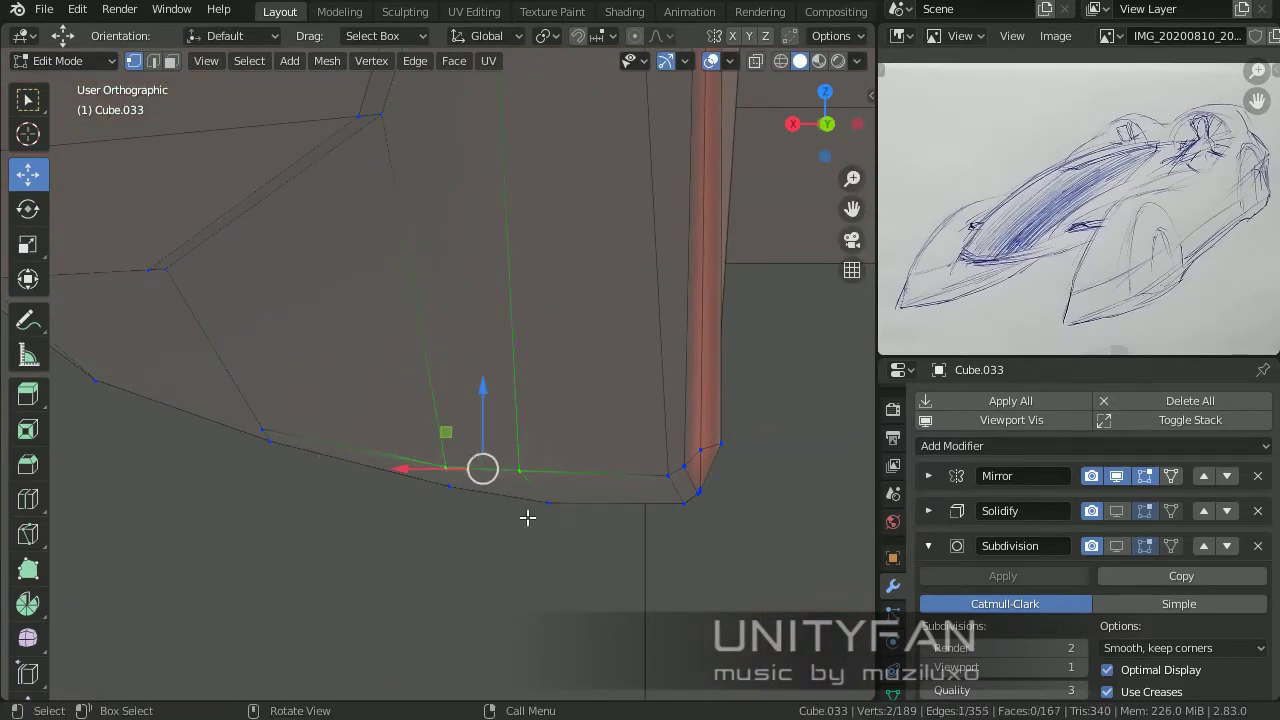
mouse_move(341, 460)
middle_mouse_down()
mouse_move(743, 423)
mouse_move(517, 471)
mouse_move(509, 580)
middle_mouse_up()
key("Return")
mouse_move(432, 403)
middle_mouse_down()
mouse_move(434, 349)
mouse_move(441, 510)
middle_mouse_up()
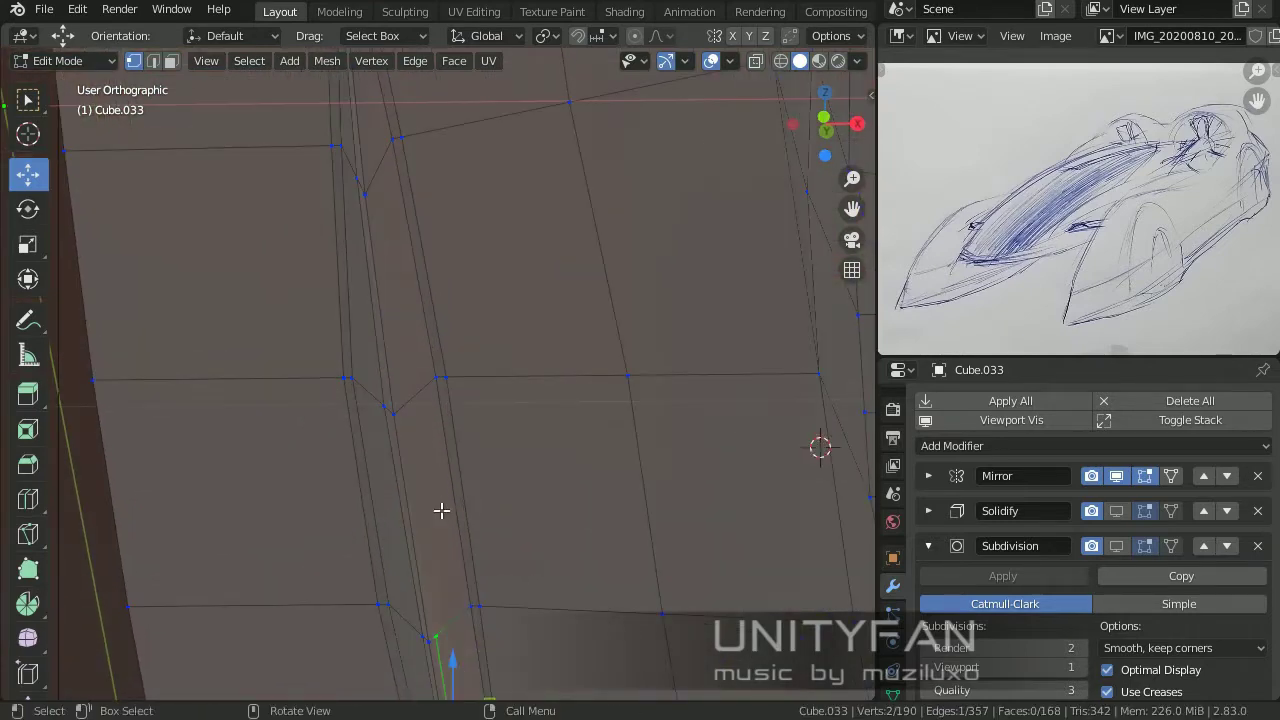
key("Return")
mouse_move(385, 303)
middle_mouse_down()
mouse_move(434, 429)
mouse_move(360, 434)
mouse_move(354, 397)
mouse_move(490, 406)
middle_mouse_up()
scroll(490, 406, "up", 3)
Step: Knife-cut a new set of panel-line edges across the side panels with K
key("k")
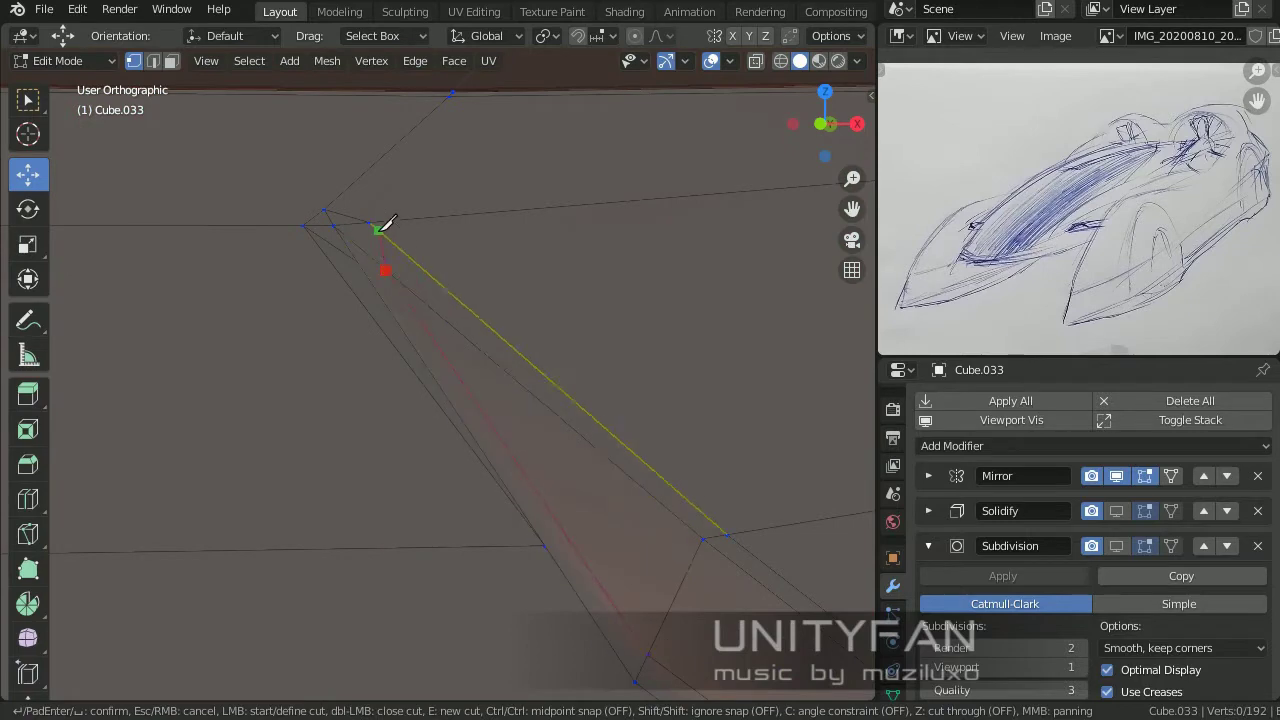
key("Return")
mouse_move(385, 224)
middle_mouse_down()
mouse_move(446, 366)
mouse_move(409, 349)
mouse_move(443, 534)
mouse_move(398, 443)
mouse_move(417, 469)
mouse_move(317, 366)
mouse_move(457, 400)
mouse_move(530, 481)
mouse_move(530, 440)
mouse_move(537, 466)
mouse_move(374, 585)
middle_mouse_up()
key("Return")
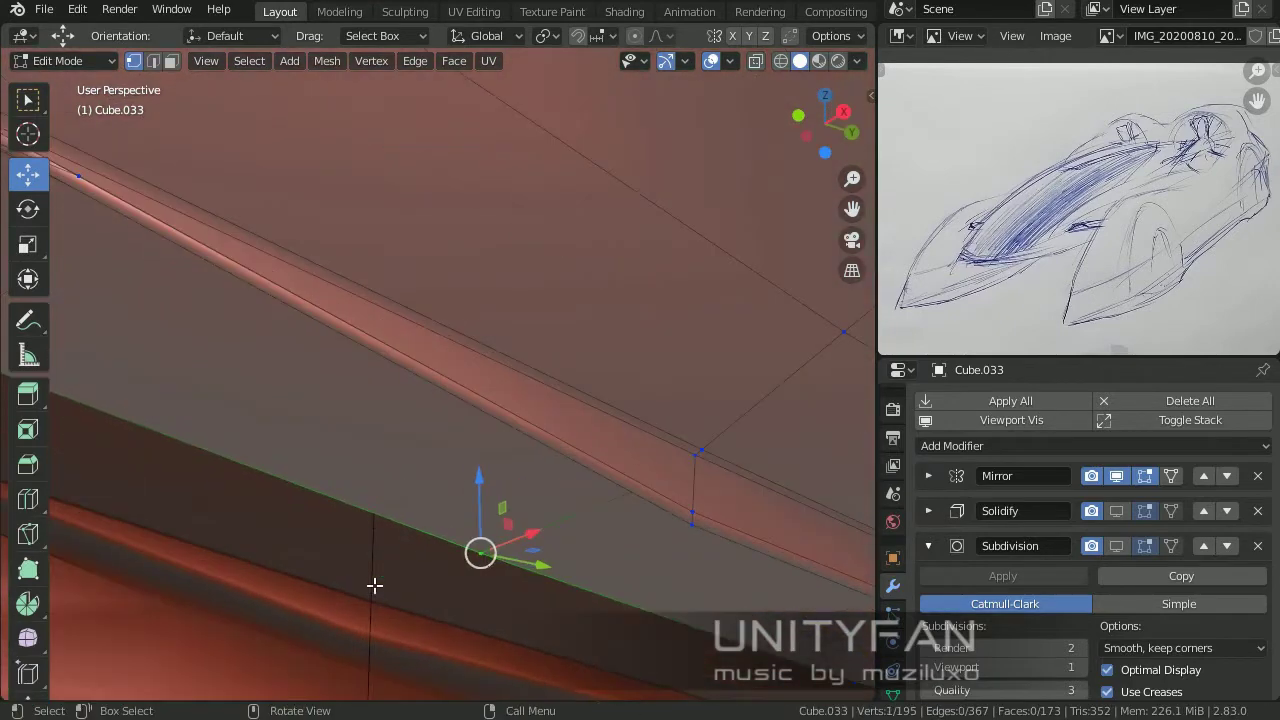
key("Return")
middle_click_drag(697, 470, 334, 482)
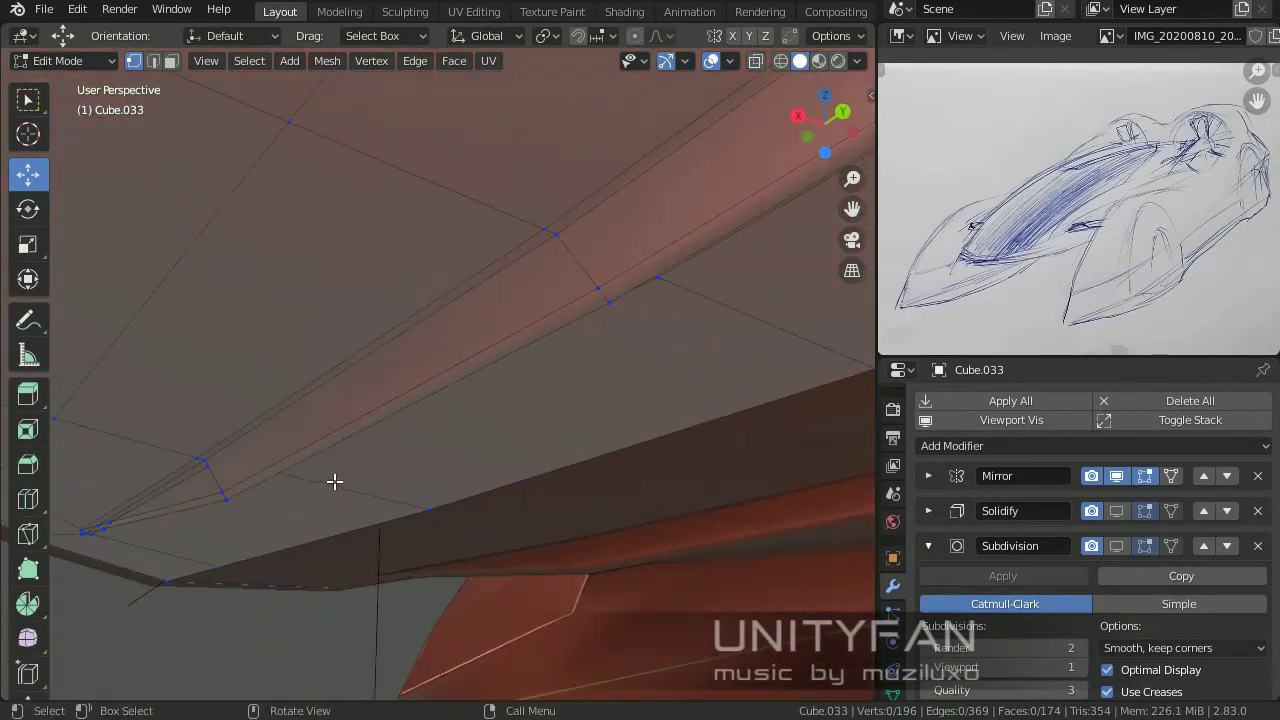
mouse_move(172, 473)
middle_mouse_down()
mouse_move(334, 403)
mouse_move(700, 306)
mouse_move(672, 408)
middle_mouse_up()
key("Return")
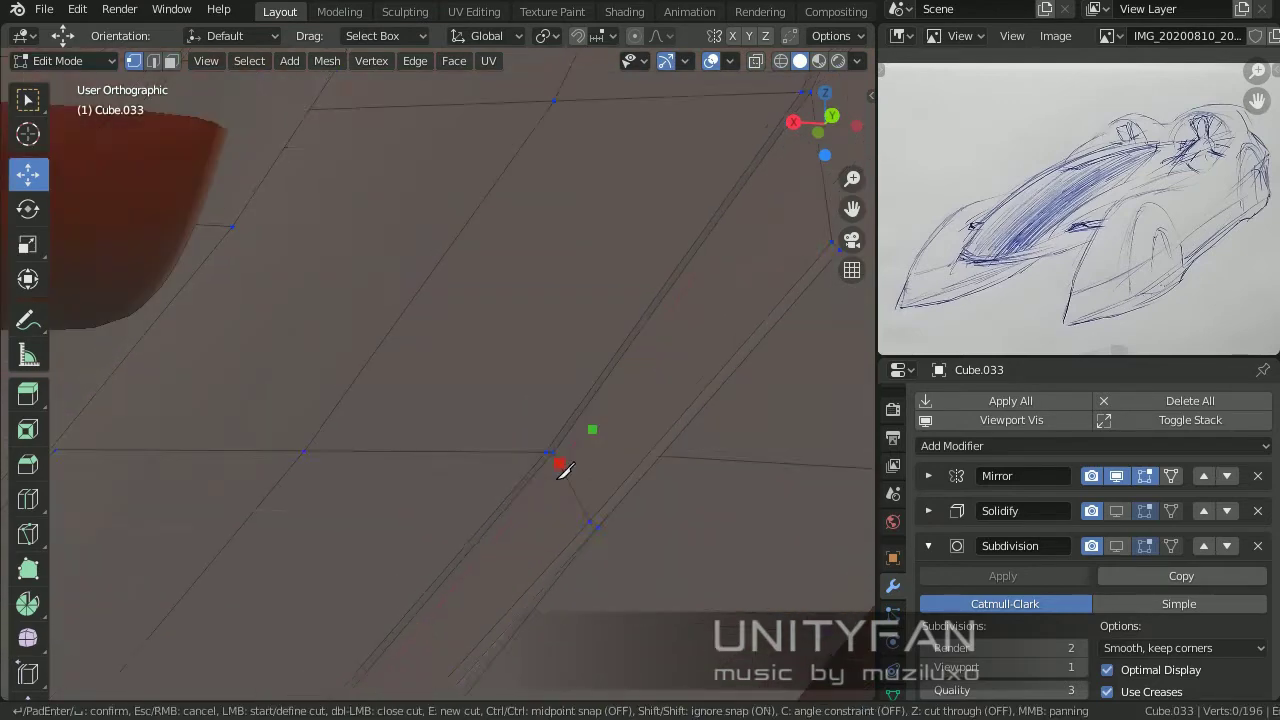
key("Return")
mouse_move(703, 265)
middle_mouse_down()
mouse_move(591, 483)
mouse_move(744, 586)
middle_mouse_up()
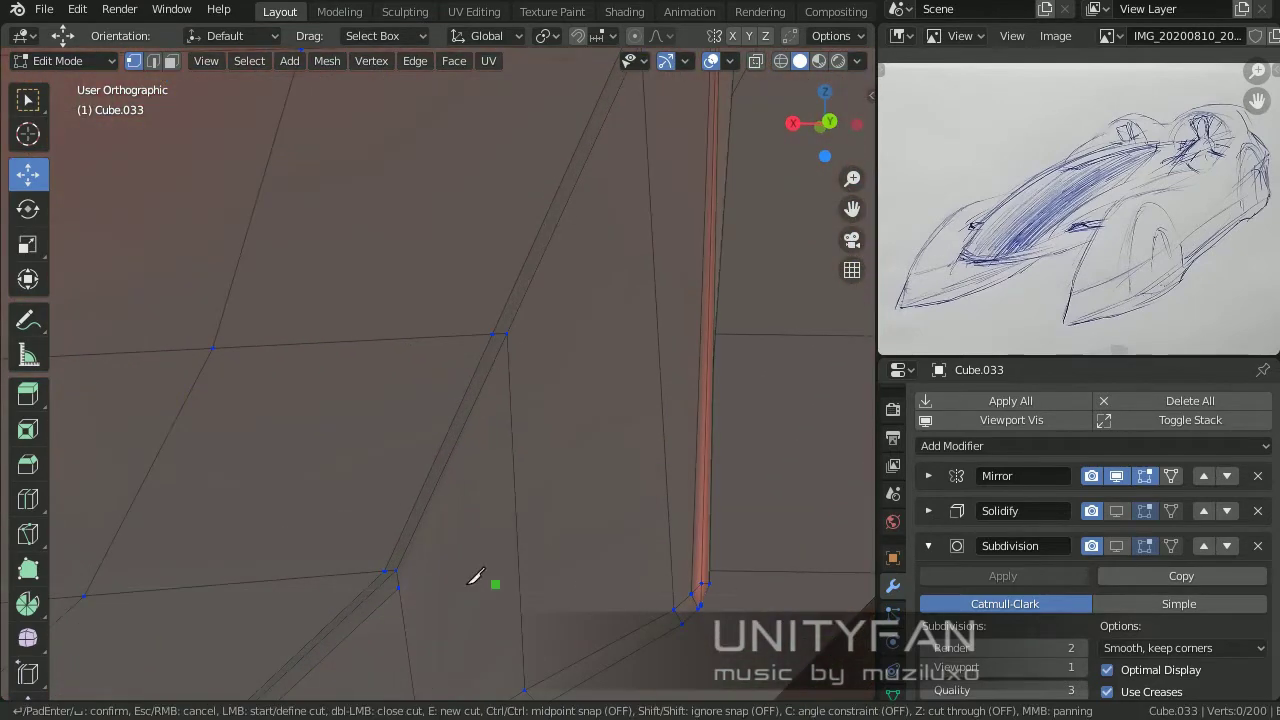
mouse_move(572, 268)
middle_mouse_down()
mouse_move(577, 363)
mouse_move(376, 330)
middle_mouse_up()
scroll(454, 449, "down", 3)
scroll(543, 357, "up", 4)
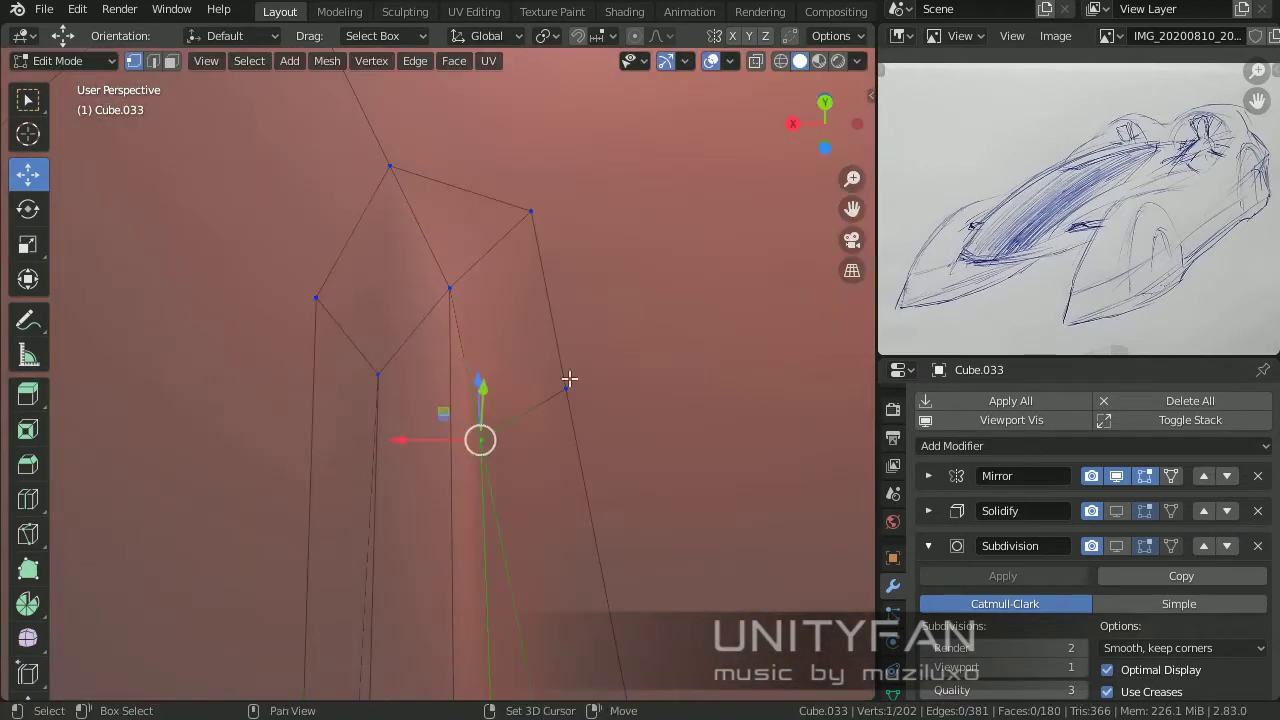
mouse_move(428, 416)
middle_mouse_down()
mouse_move(594, 500)
mouse_move(486, 405)
middle_mouse_up()
Step: Place knife cut points from vertex to edge across the next body panels
left_click(486, 405)
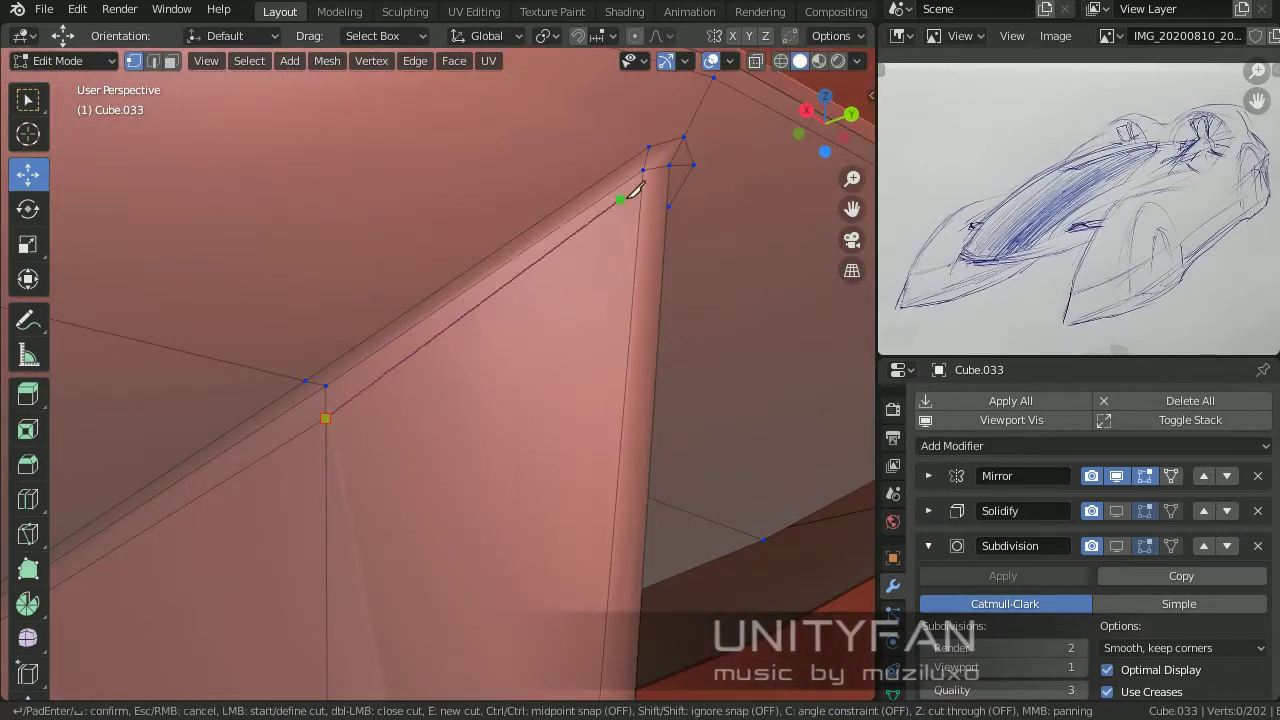
key("Return")
mouse_move(636, 188)
middle_mouse_down()
mouse_move(503, 300)
mouse_move(579, 531)
middle_mouse_up()
left_click(476, 311)
key("Return")
mouse_move(476, 311)
middle_mouse_down()
mouse_move(608, 508)
mouse_move(374, 463)
middle_mouse_up()
left_click(539, 457)
key("Return")
key("k")
mouse_move(539, 457)
middle_mouse_down()
mouse_move(380, 408)
mouse_move(295, 322)
middle_mouse_up()
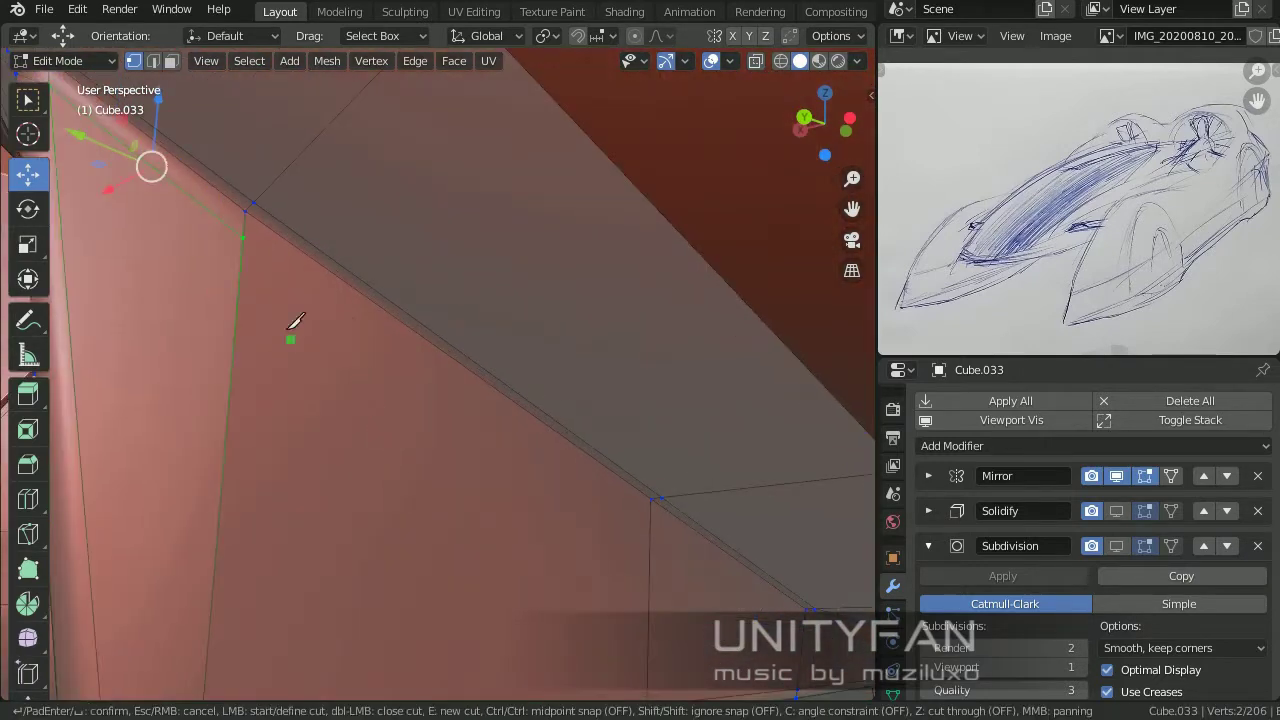
left_click(650, 523)
key("Return")
mouse_move(660, 515)
middle_mouse_down()
mouse_move(543, 603)
mouse_move(286, 331)
mouse_move(325, 380)
middle_mouse_up()
left_click(631, 271)
key("Return")
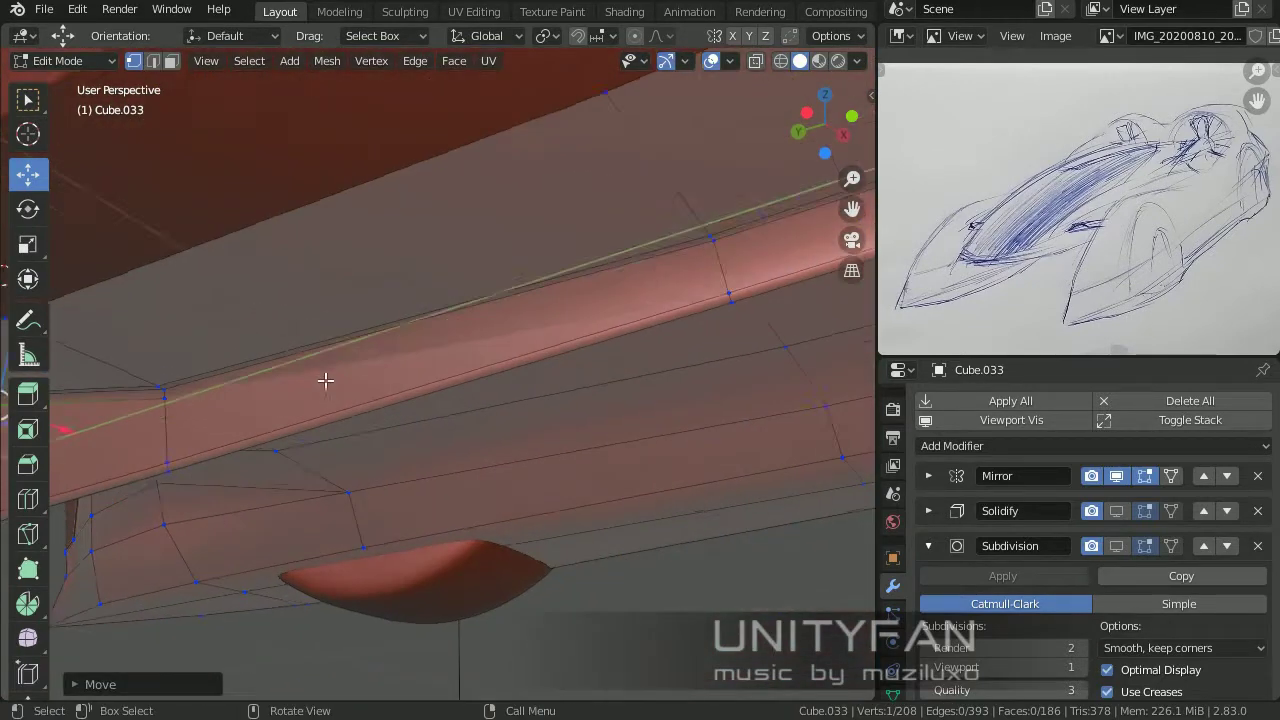
left_click(713, 258)
key("Return")
mouse_move(713, 258)
middle_mouse_down()
mouse_move(517, 343)
mouse_move(199, 380)
middle_mouse_up()
Step: Cut panel lines along the side strip of the car body
key("k")
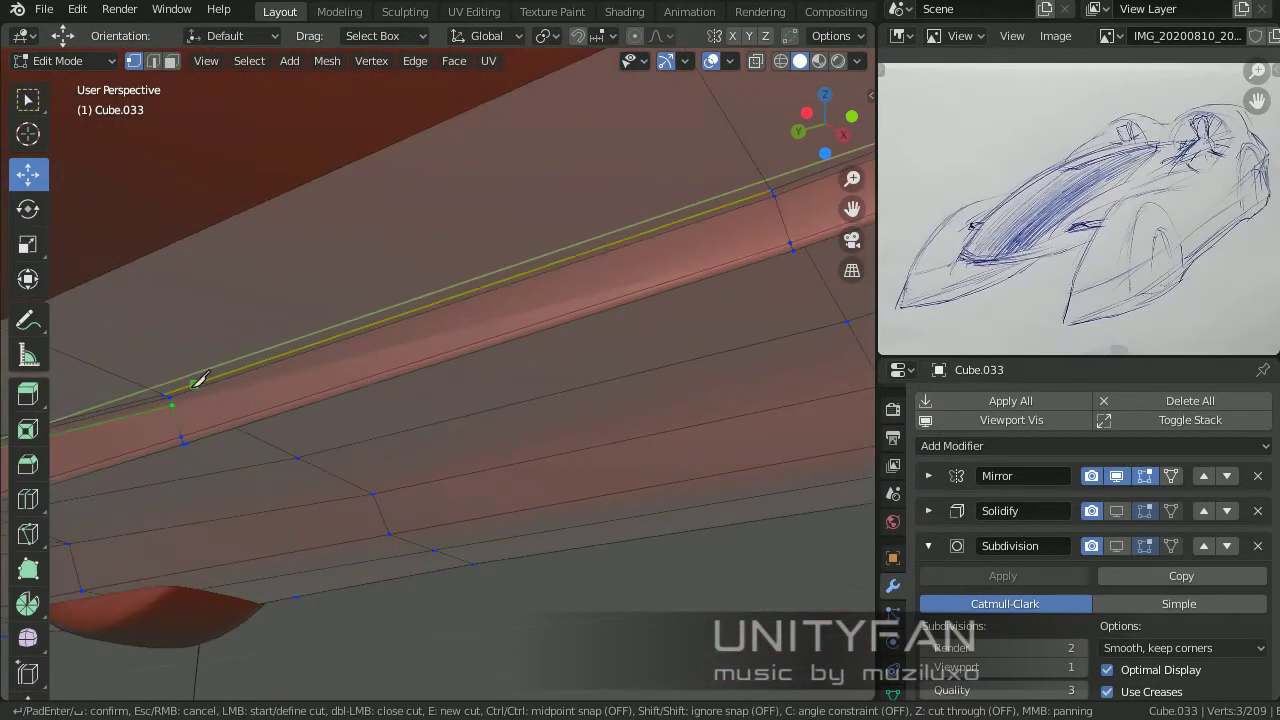
left_click(778, 203)
key("Return")
mouse_move(778, 203)
middle_mouse_down()
mouse_move(457, 323)
mouse_move(493, 407)
middle_mouse_up()
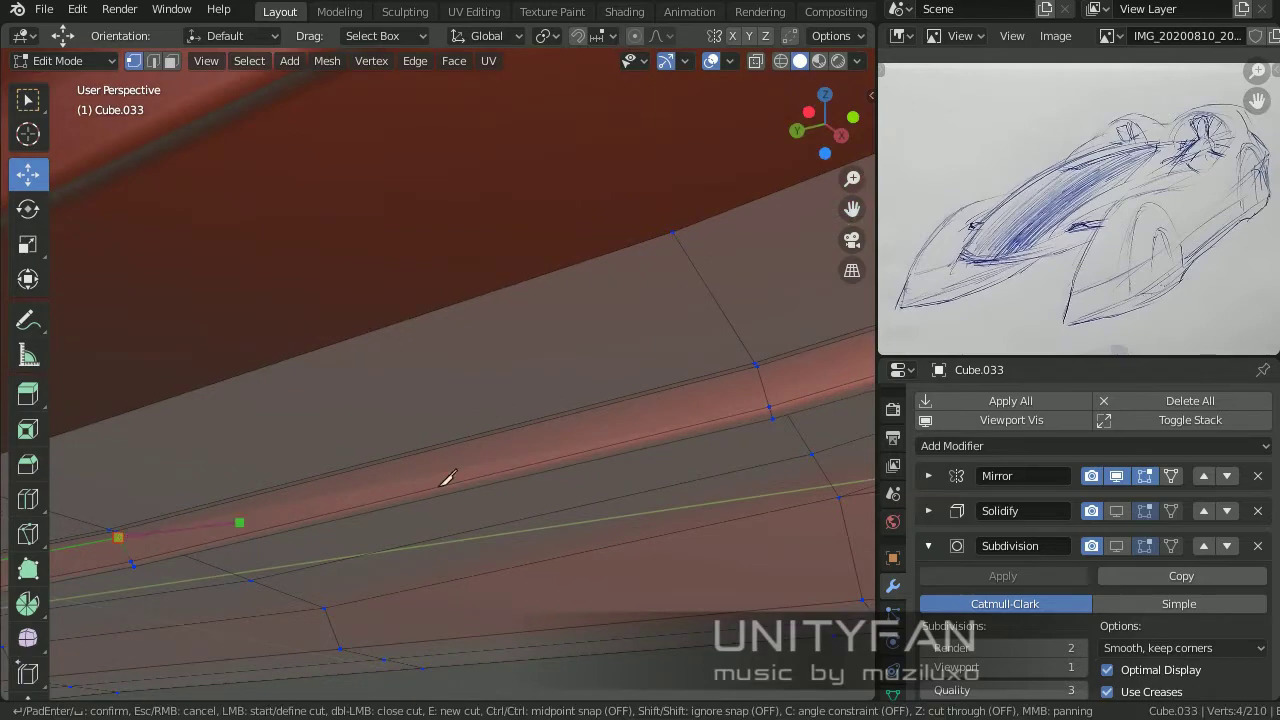
mouse_move(743, 369)
middle_mouse_down()
mouse_move(537, 434)
mouse_move(224, 485)
middle_mouse_up()
key("k")
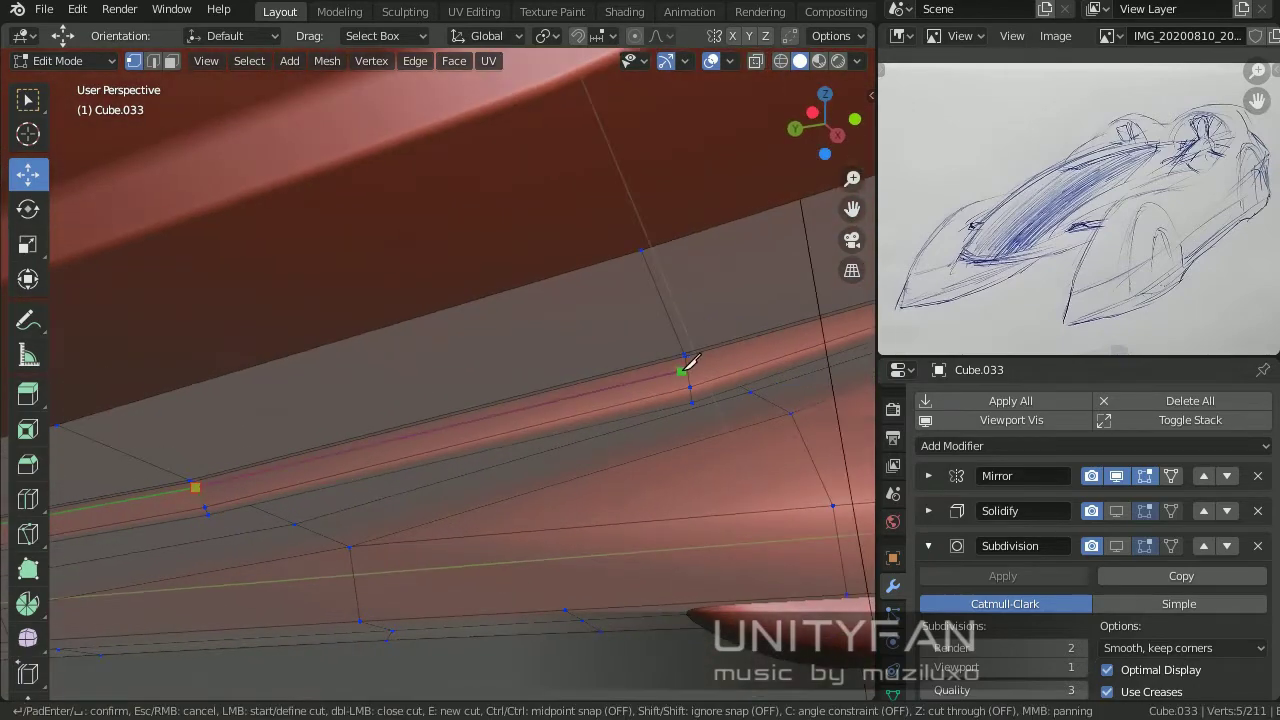
left_click(689, 361)
mouse_move(689, 361)
middle_mouse_down()
mouse_move(400, 463)
mouse_move(190, 450)
middle_mouse_up()
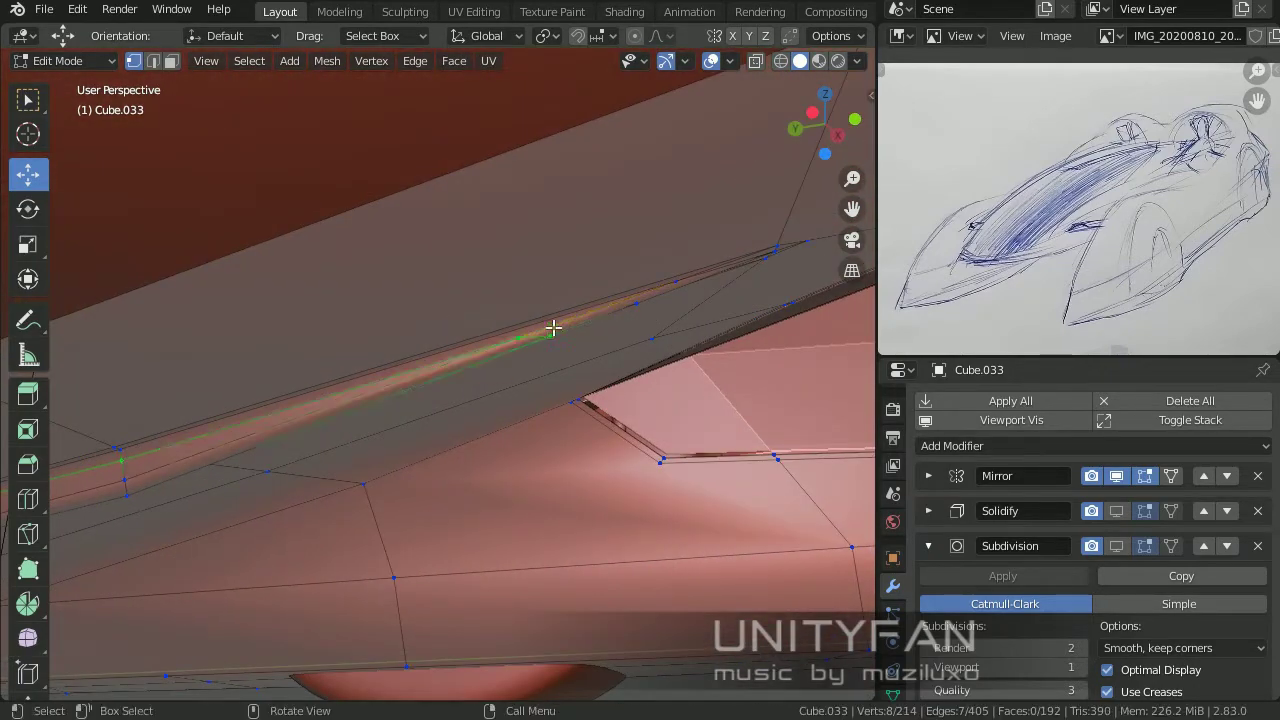
mouse_move(553, 327)
middle_mouse_down()
mouse_move(654, 489)
mouse_move(460, 383)
mouse_move(512, 481)
mouse_move(420, 521)
mouse_move(472, 479)
mouse_move(389, 482)
mouse_move(625, 431)
mouse_move(629, 409)
mouse_move(390, 371)
mouse_move(397, 520)
mouse_move(467, 353)
middle_mouse_up()
Step: Check the shape in Object Mode, deselect all, and add more knife cuts
key("Tab")
key("Tab")
scroll(629, 409, "up", 3)
key("alt+a")
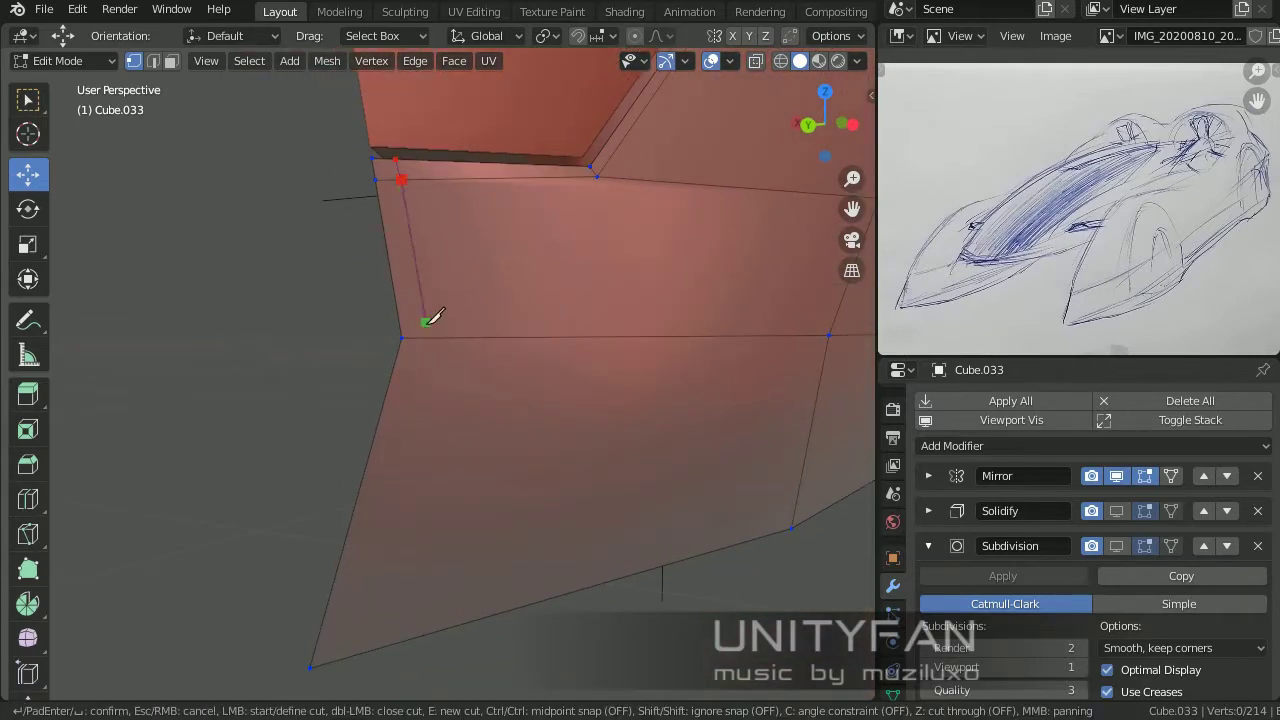
key("Return")
middle_click_drag(340, 652, 499, 499)
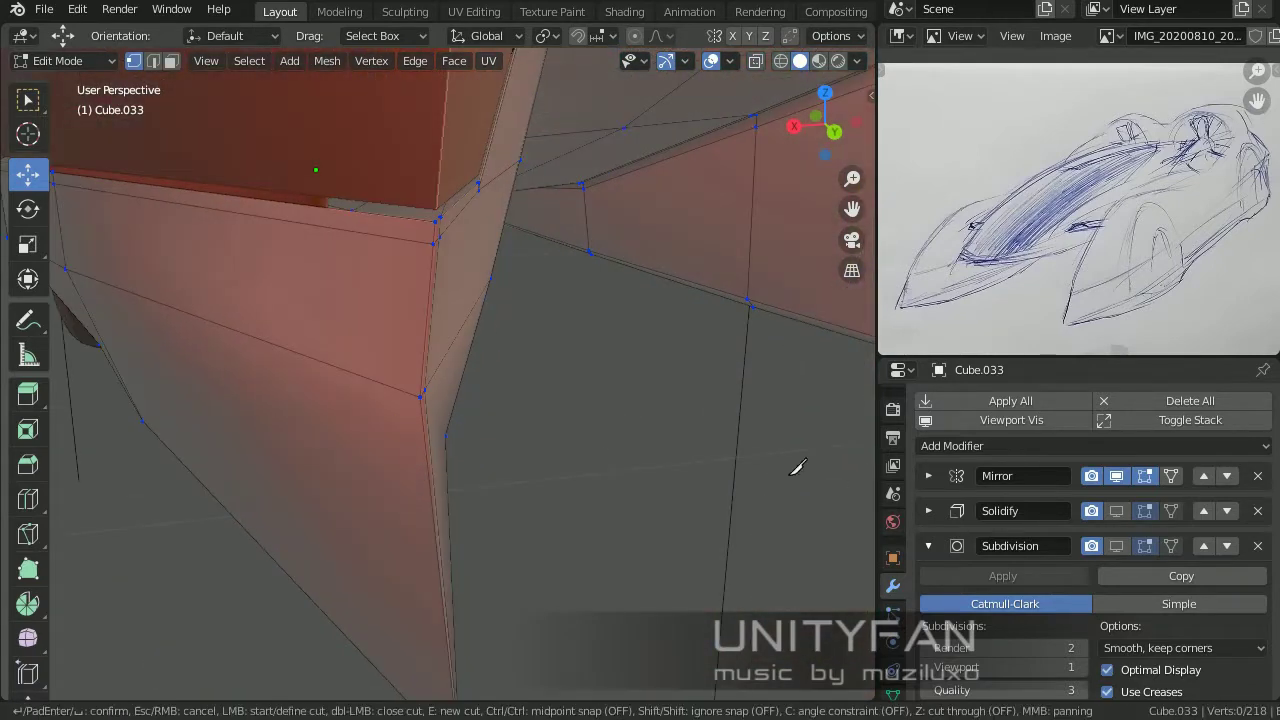
mouse_move(797, 468)
middle_mouse_down()
mouse_move(600, 440)
mouse_move(423, 437)
mouse_move(509, 489)
mouse_move(435, 460)
middle_mouse_up()
key("Return")
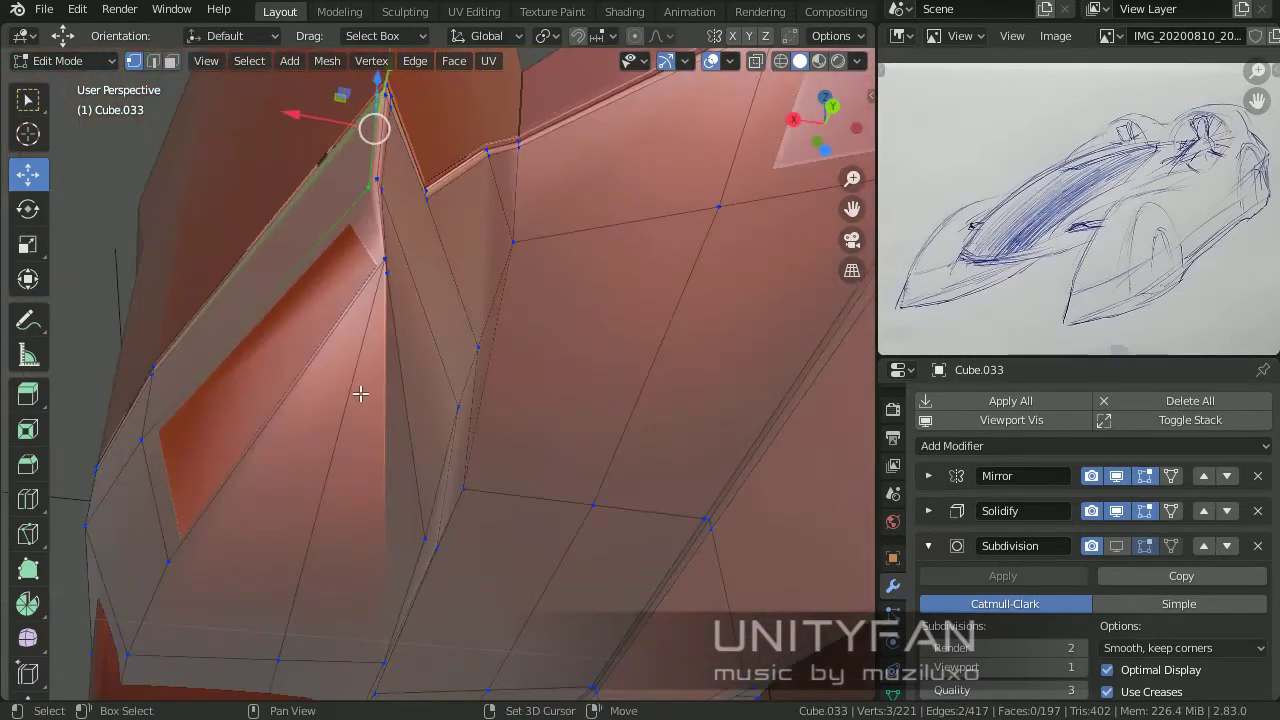
middle_click_drag(382, 414, 435, 287)
mouse_move(476, 563)
middle_mouse_down()
mouse_move(346, 369)
mouse_move(386, 437)
middle_mouse_up()
key("Return")
key("Tab")
key("Tab")
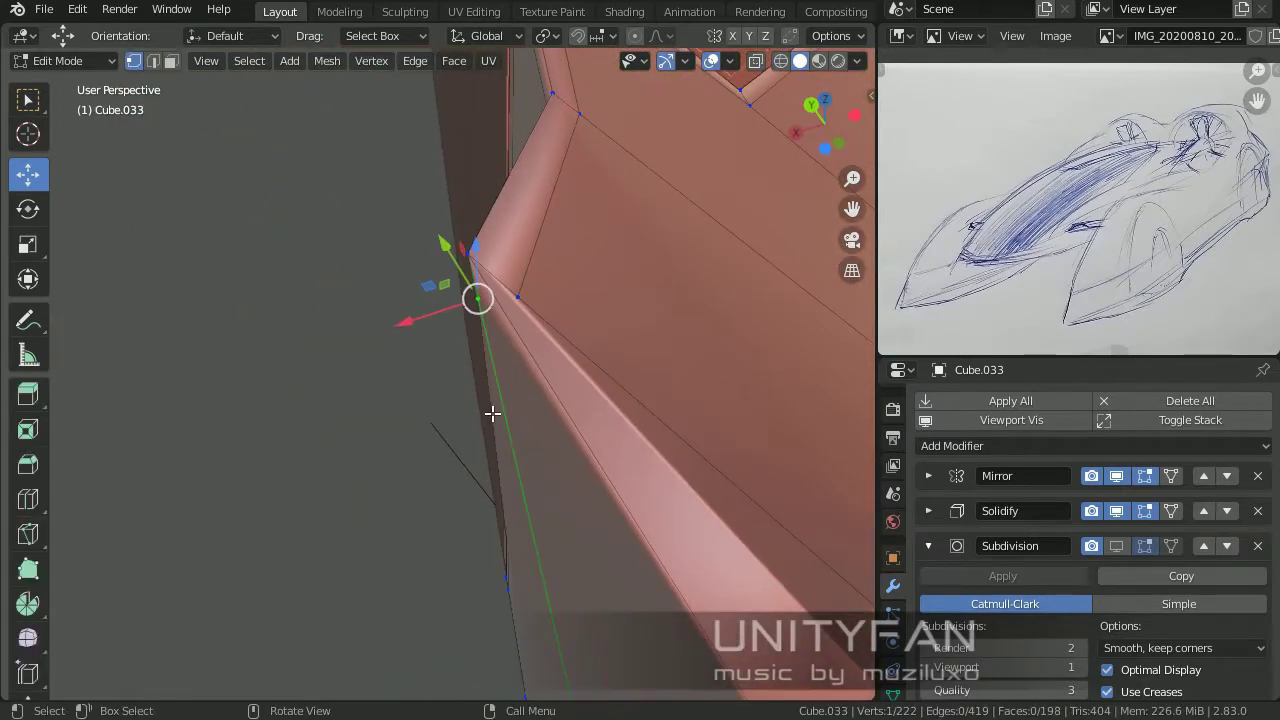
key("Return")
Step: Knife-cut the underside and lower body panels, bringing the mesh to 235 vertices, 211 faces
key("Tab")
mouse_move(527, 291)
middle_mouse_down()
mouse_move(683, 567)
mouse_move(583, 474)
mouse_move(451, 451)
middle_mouse_up()
key("Tab")
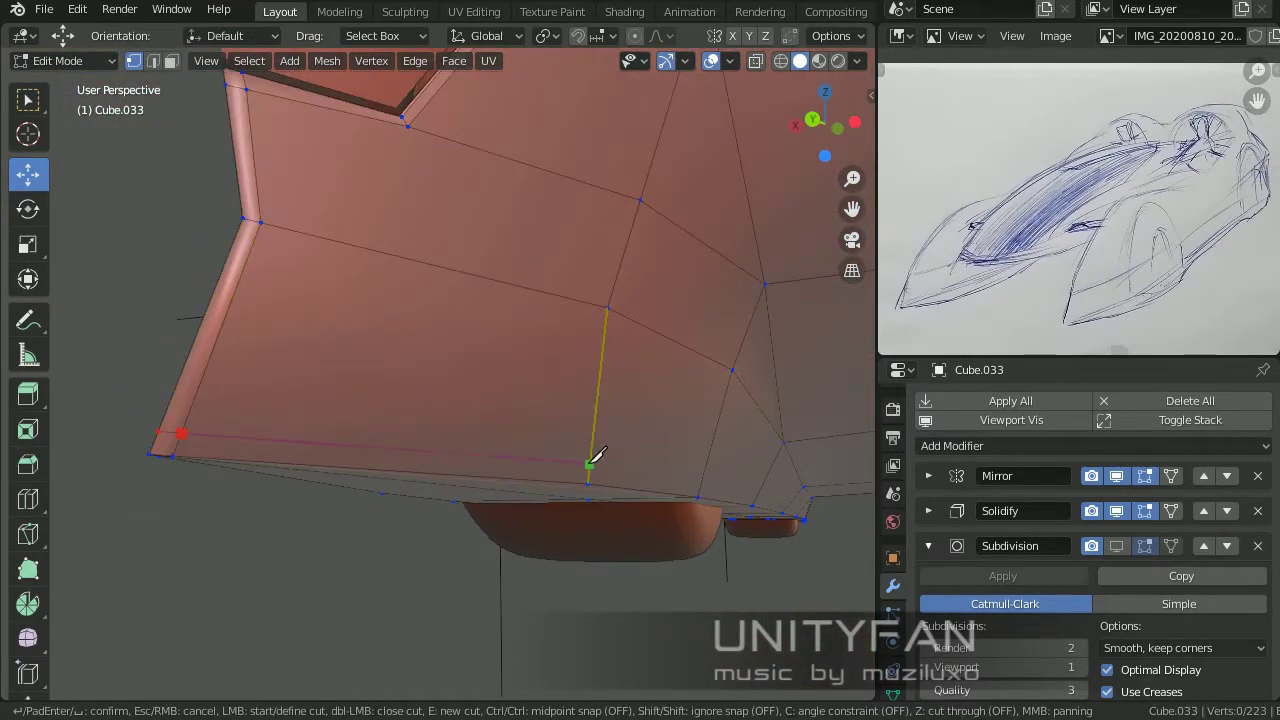
key("Return")
mouse_move(763, 490)
middle_mouse_down()
mouse_move(391, 457)
mouse_move(432, 566)
middle_mouse_up()
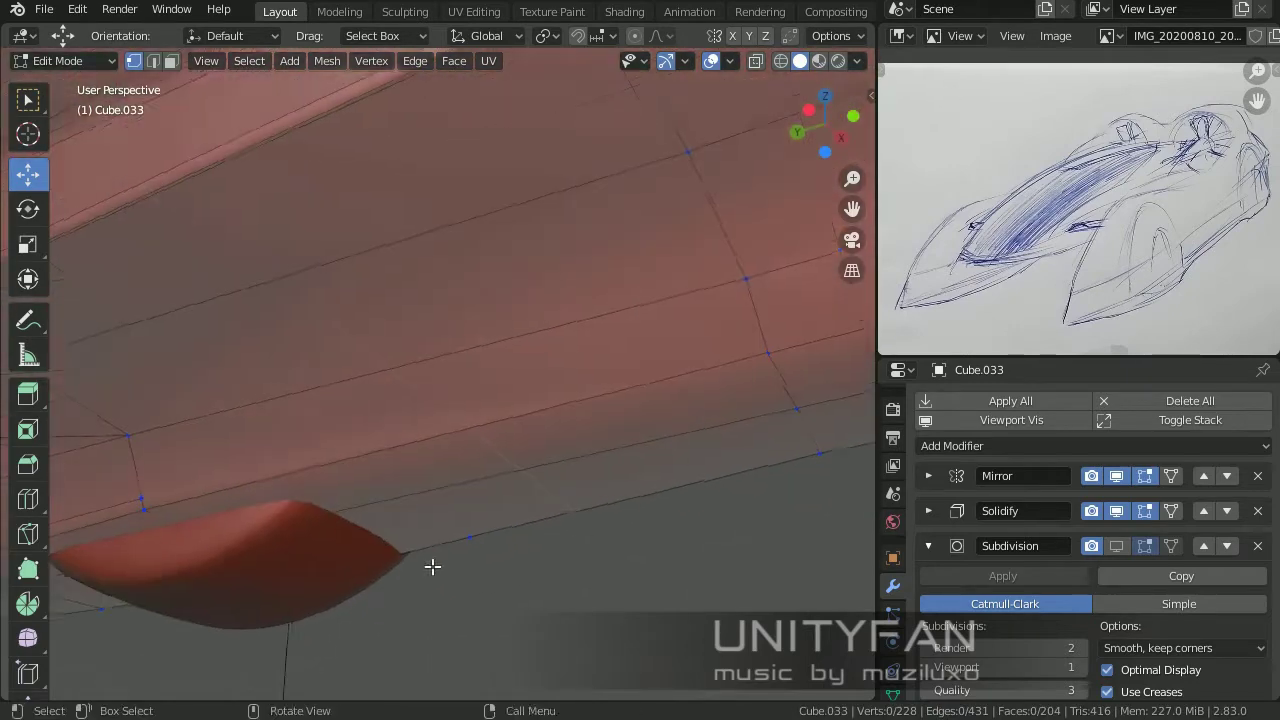
key("Return")
middle_click_drag(644, 370, 530, 563)
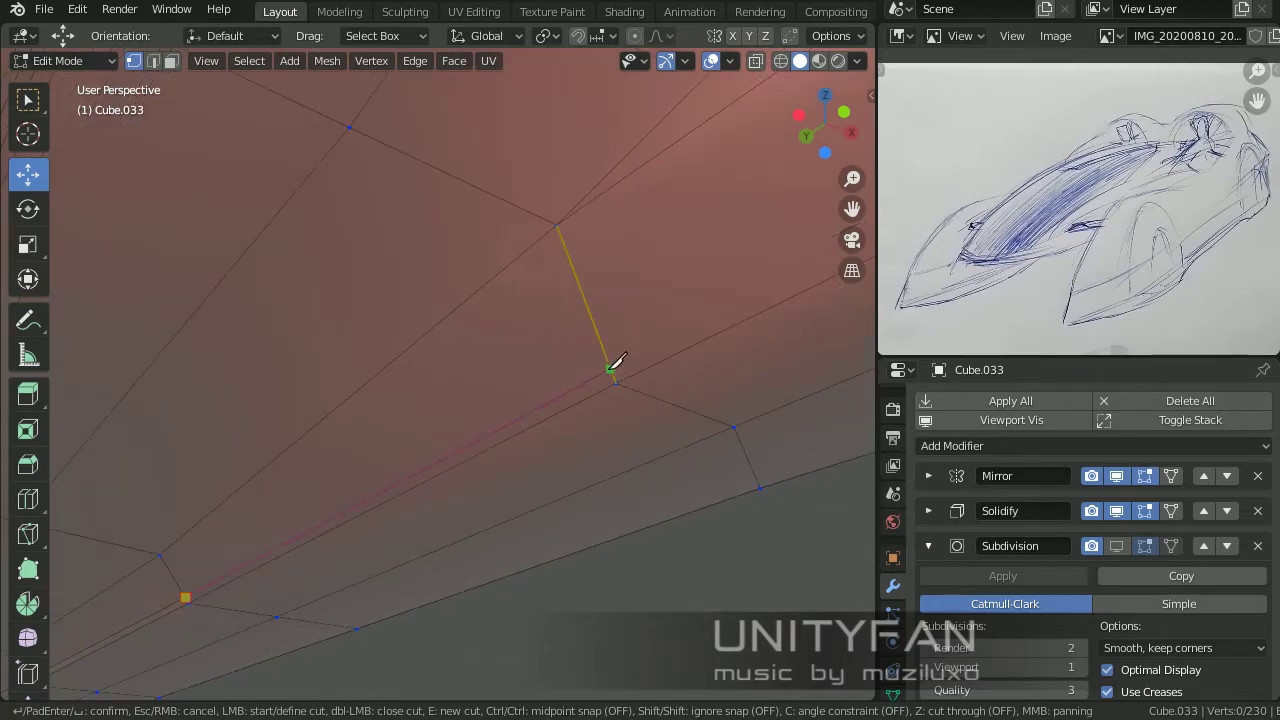
mouse_move(611, 369)
middle_mouse_down()
mouse_move(589, 469)
mouse_move(610, 393)
middle_mouse_up()
key("k")
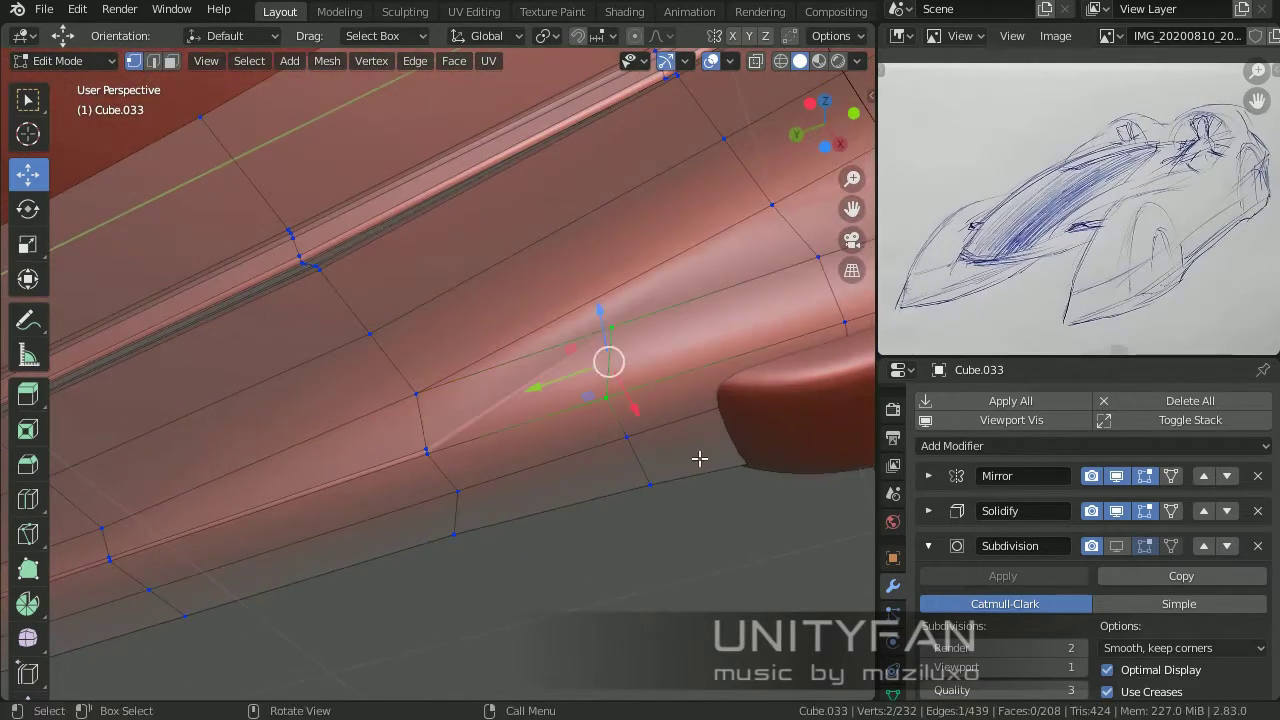
middle_click_drag(699, 458, 669, 526)
key("k")
left_click(234, 523)
middle_click_drag(234, 523, 580, 429)
left_click(580, 429)
key("Return")
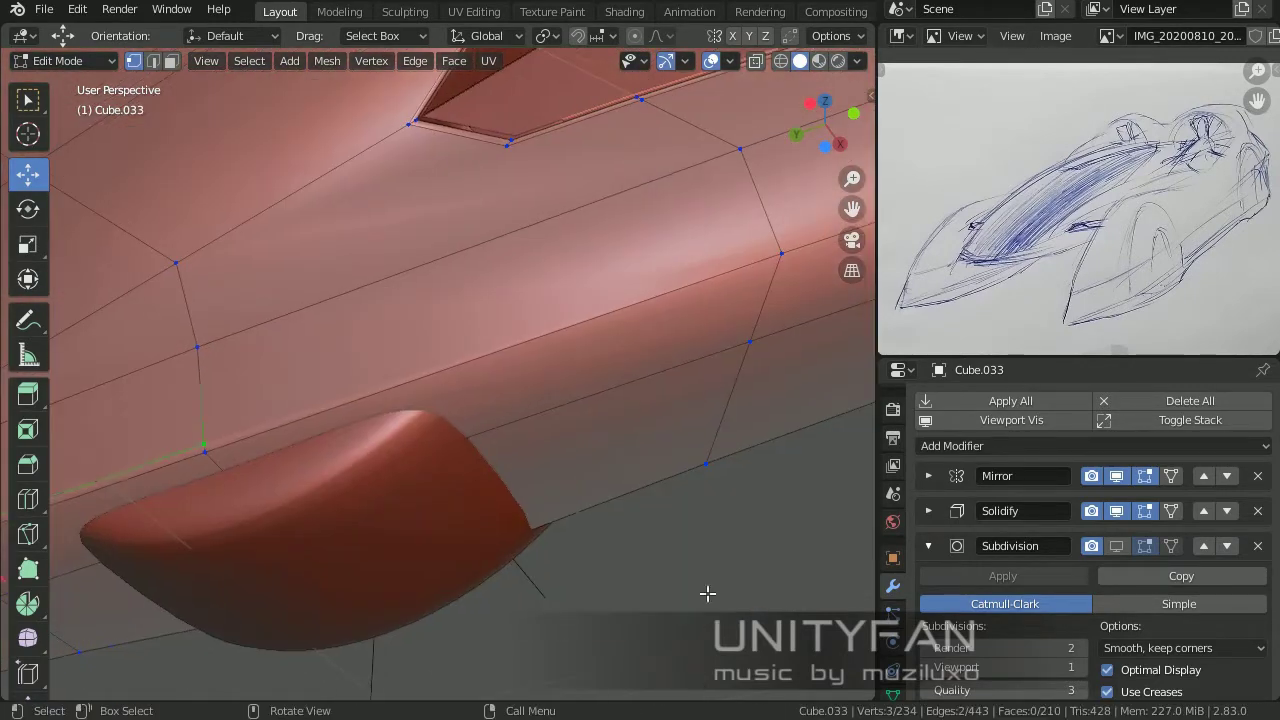
key("Return")
mouse_move(786, 240)
middle_mouse_down()
mouse_move(660, 348)
mouse_move(456, 456)
middle_mouse_up()
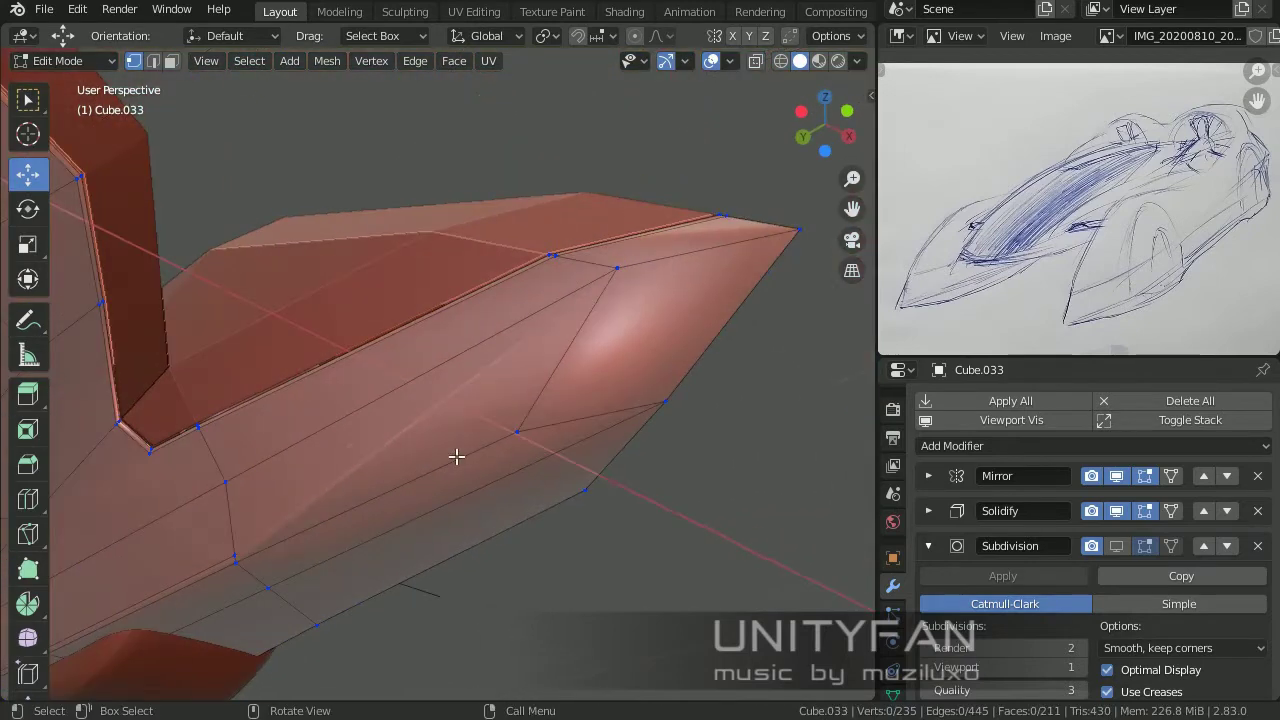
Step: Place knife cut points across the lower body panel edges
left_click(671, 393)
key("Return")
mouse_move(671, 393)
middle_mouse_down()
mouse_move(571, 491)
mouse_move(686, 429)
mouse_move(534, 543)
middle_mouse_up()
key("k")
left_click(580, 446)
mouse_move(580, 446)
middle_mouse_down()
mouse_move(571, 523)
mouse_move(696, 380)
mouse_move(556, 538)
mouse_move(557, 477)
middle_mouse_up()
left_click(571, 523)
key("Return")
Step: Add and merge further cuts around the underside bulge of the lower body
key("k")
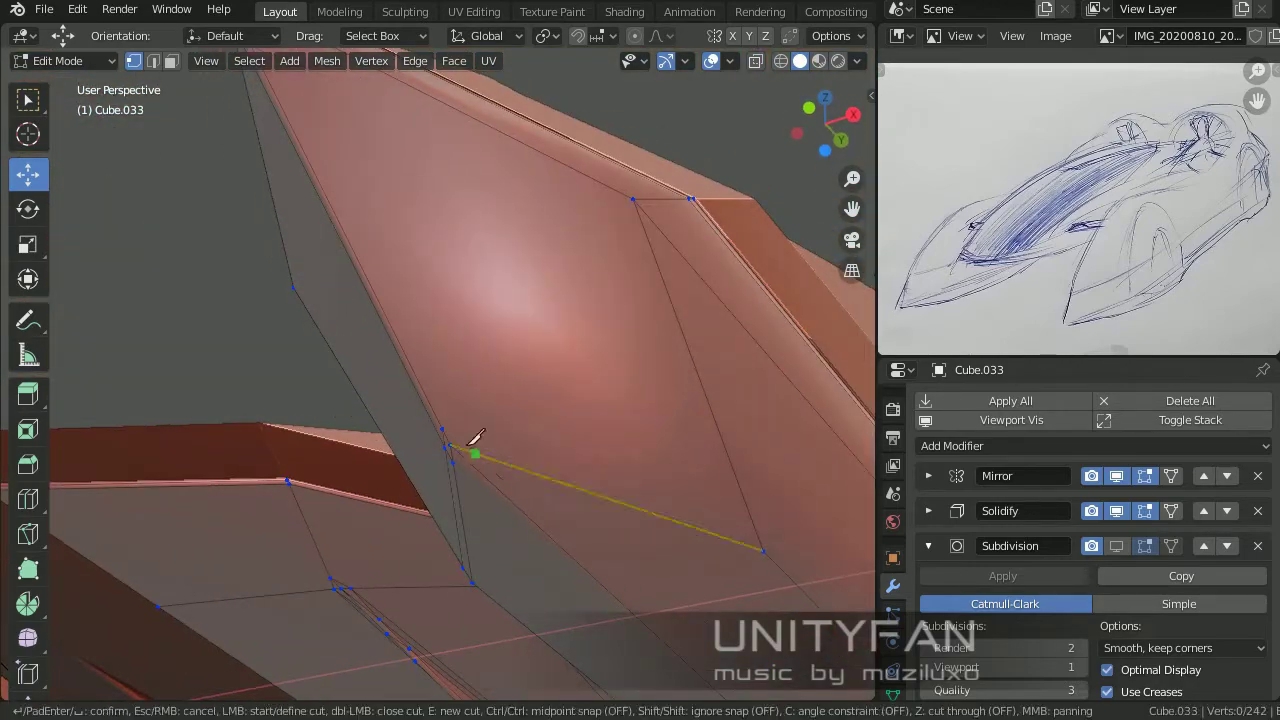
mouse_move(471, 449)
middle_mouse_down()
mouse_move(394, 423)
mouse_move(360, 443)
mouse_move(254, 457)
mouse_move(206, 503)
mouse_move(466, 503)
mouse_move(538, 488)
middle_mouse_up()
key("Escape")
key("Return")
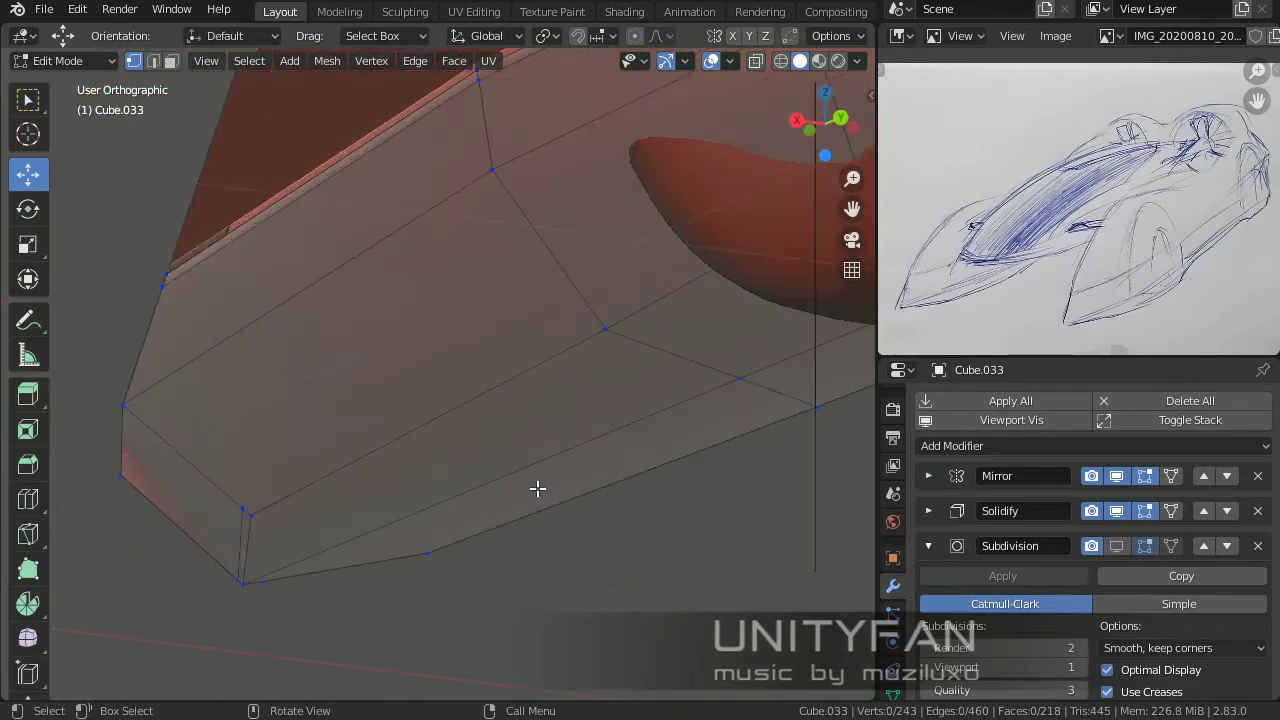
key("Return")
mouse_move(556, 318)
middle_mouse_down()
mouse_move(306, 366)
mouse_move(429, 403)
mouse_move(209, 409)
mouse_move(408, 430)
middle_mouse_up()
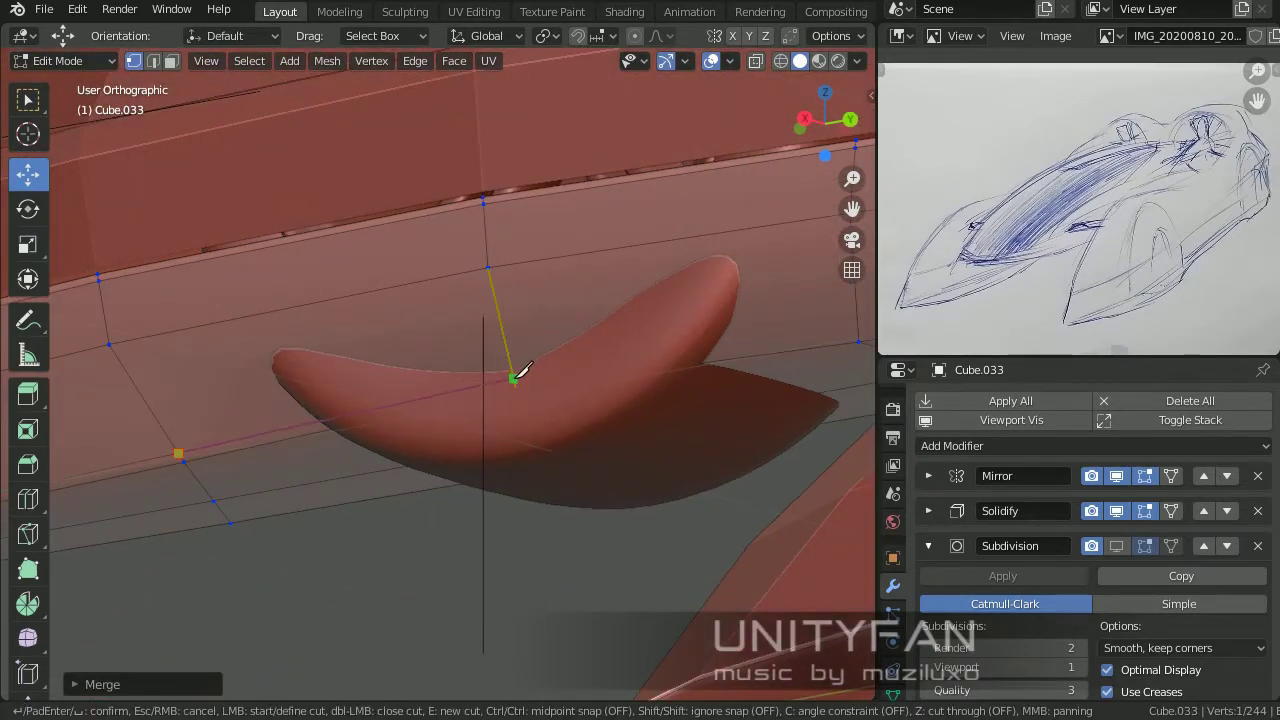
mouse_move(513, 377)
middle_mouse_down()
mouse_move(737, 349)
mouse_move(489, 489)
mouse_move(371, 471)
mouse_move(442, 457)
middle_mouse_up()
key("Return")
key("Return")
mouse_move(500, 350)
middle_mouse_down()
mouse_move(271, 477)
mouse_move(378, 548)
middle_mouse_up()
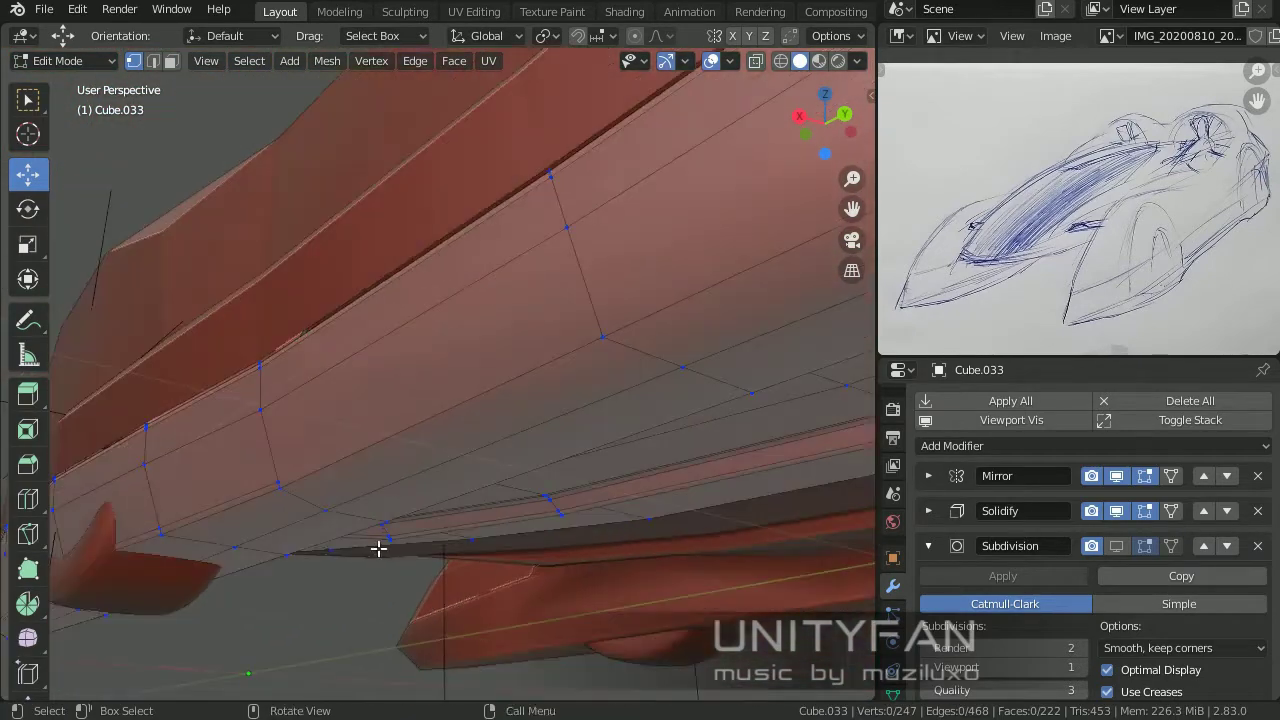
mouse_move(480, 400)
middle_mouse_down()
mouse_move(463, 400)
mouse_move(549, 380)
mouse_move(509, 423)
mouse_move(369, 488)
mouse_move(43, 471)
middle_mouse_up()
Step: Cut the fin end, checking in Object Mode, reaching 272 vertices and 247 faces
key("Return")
key("w")
mouse_move(103, 219)
middle_mouse_down()
mouse_move(408, 351)
mouse_move(331, 257)
mouse_move(443, 283)
mouse_move(433, 382)
mouse_move(375, 397)
mouse_move(423, 449)
mouse_move(213, 422)
middle_mouse_up()
key("alt+a")
scroll(472, 320, "up", 3)
key("Return")
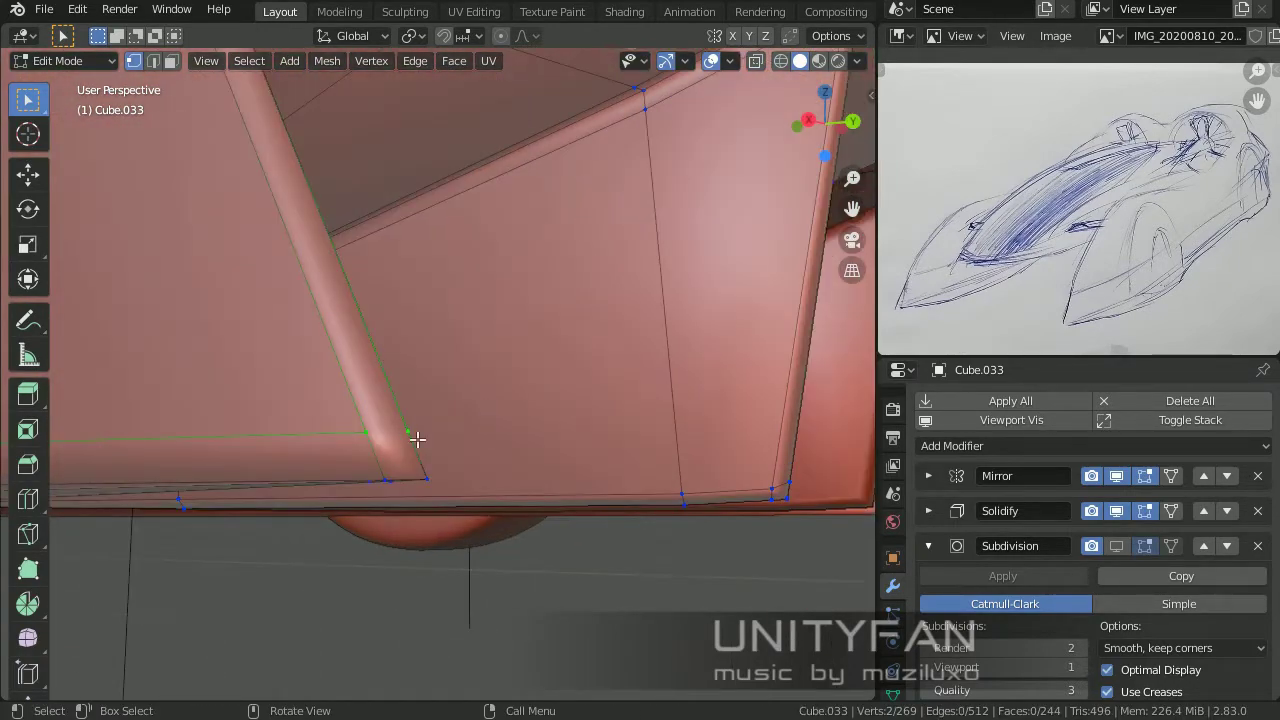
scroll(531, 420, "down", 3)
key("Tab")
scroll(379, 441, "down", 2)
key("Tab")
scroll(529, 337, "up", 4)
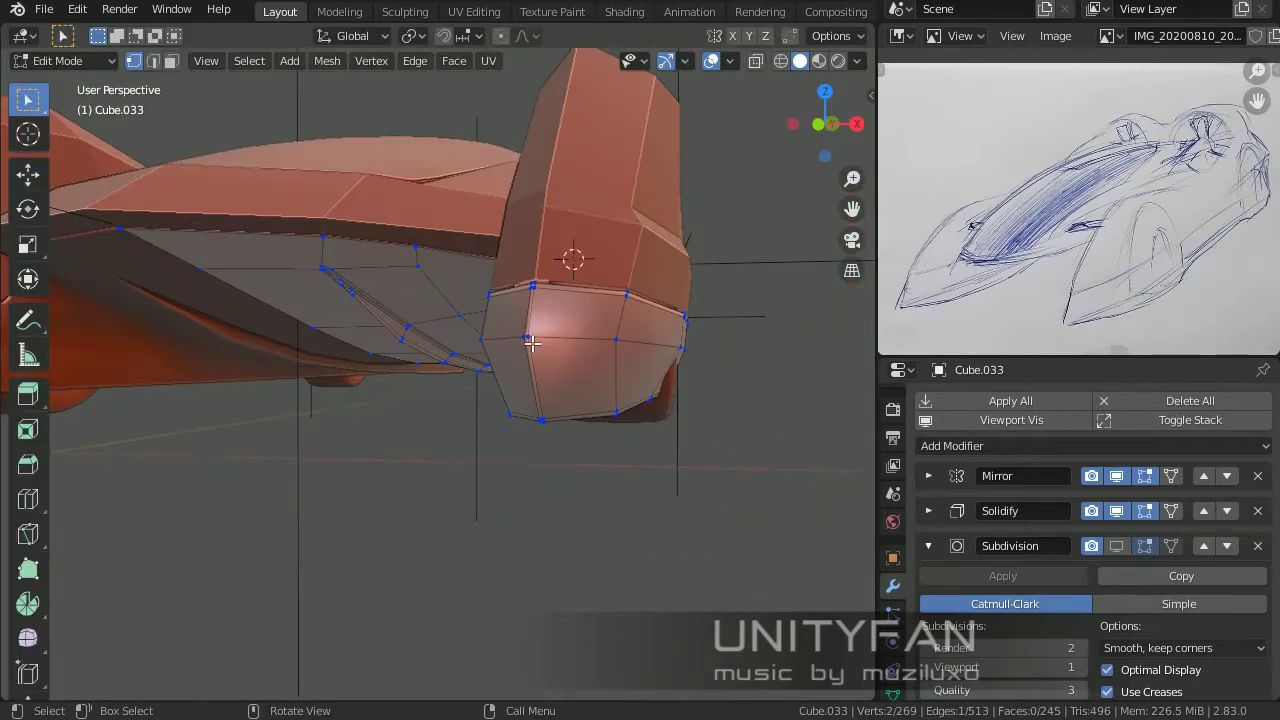
scroll(580, 243, "up", 2)
mouse_move(580, 243)
middle_mouse_down()
mouse_move(666, 557)
mouse_move(612, 106)
middle_mouse_up()
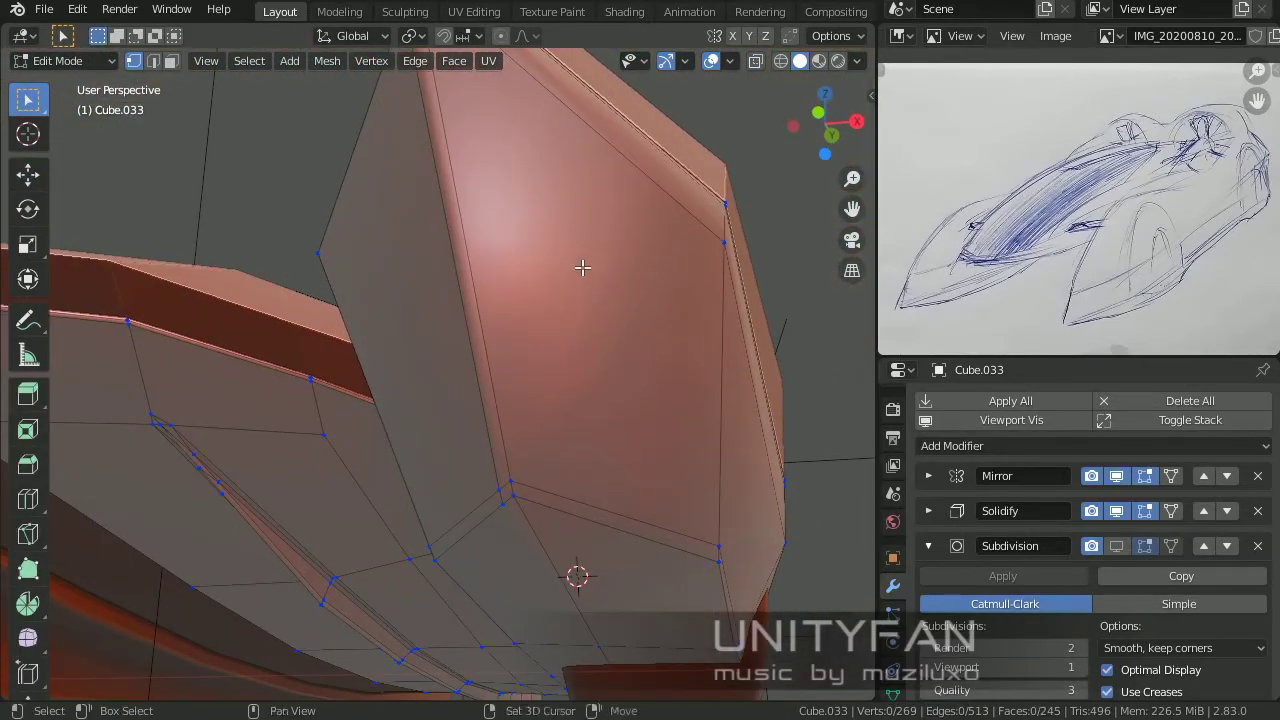
mouse_move(524, 247)
middle_mouse_down()
mouse_move(443, 214)
mouse_move(631, 477)
mouse_move(533, 437)
middle_mouse_up()
key("Return")
Step: Select the main body Cube.020 in Edit Mode and nudge its vertices with G
key("Tab")
scroll(517, 201, "down", 3)
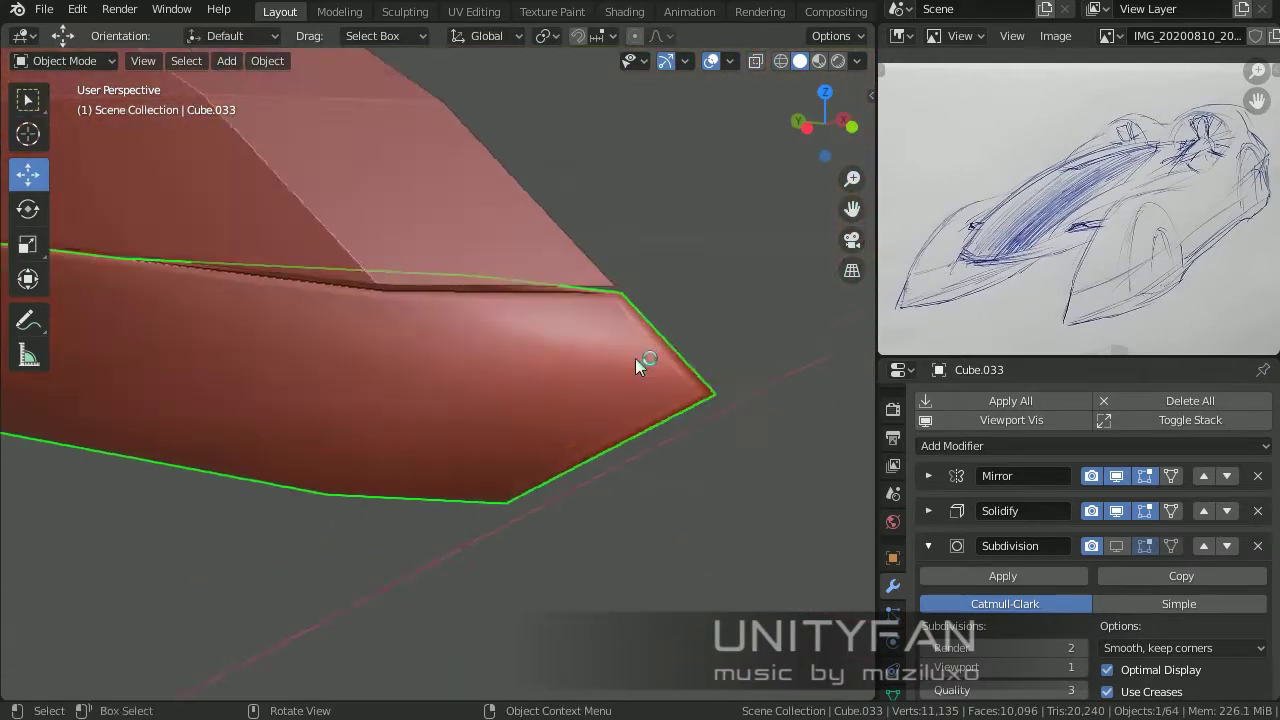
middle_click_drag(635, 358, 640, 189)
key("alt+a")
scroll(508, 412, "down", 2)
mouse_move(508, 412)
middle_mouse_down()
mouse_move(680, 437)
mouse_move(161, 430)
mouse_move(447, 410)
mouse_move(428, 385)
mouse_move(565, 361)
mouse_move(474, 418)
mouse_move(237, 373)
mouse_move(560, 312)
mouse_move(309, 309)
middle_mouse_up()
left_click(428, 386)
key("Tab")
scroll(559, 318, "up", 3)
key("g")
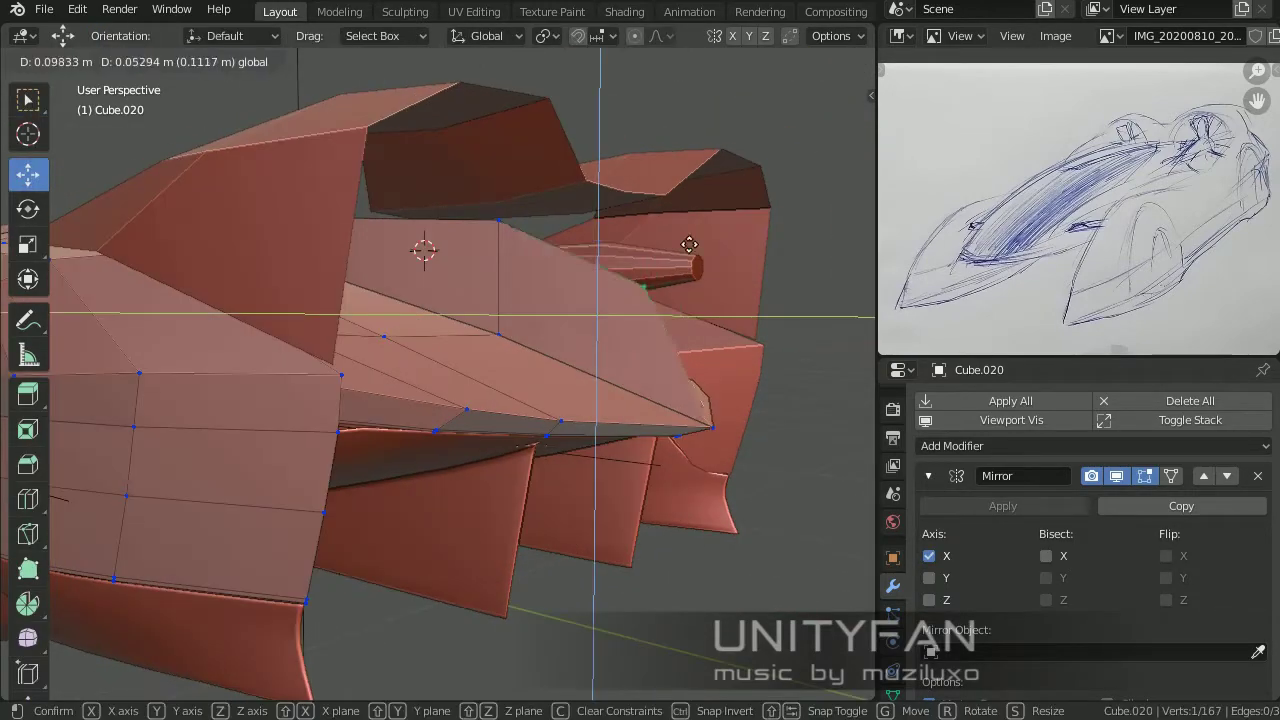
scroll(667, 202, "down", 5)
mouse_move(667, 202)
middle_mouse_down()
mouse_move(480, 363)
mouse_move(565, 461)
middle_mouse_up()
Step: Select the rear fin piece Cube.033 and enter Edit Mode on it
key("Tab")
left_click(565, 461)
key("Tab")
key("Tab")
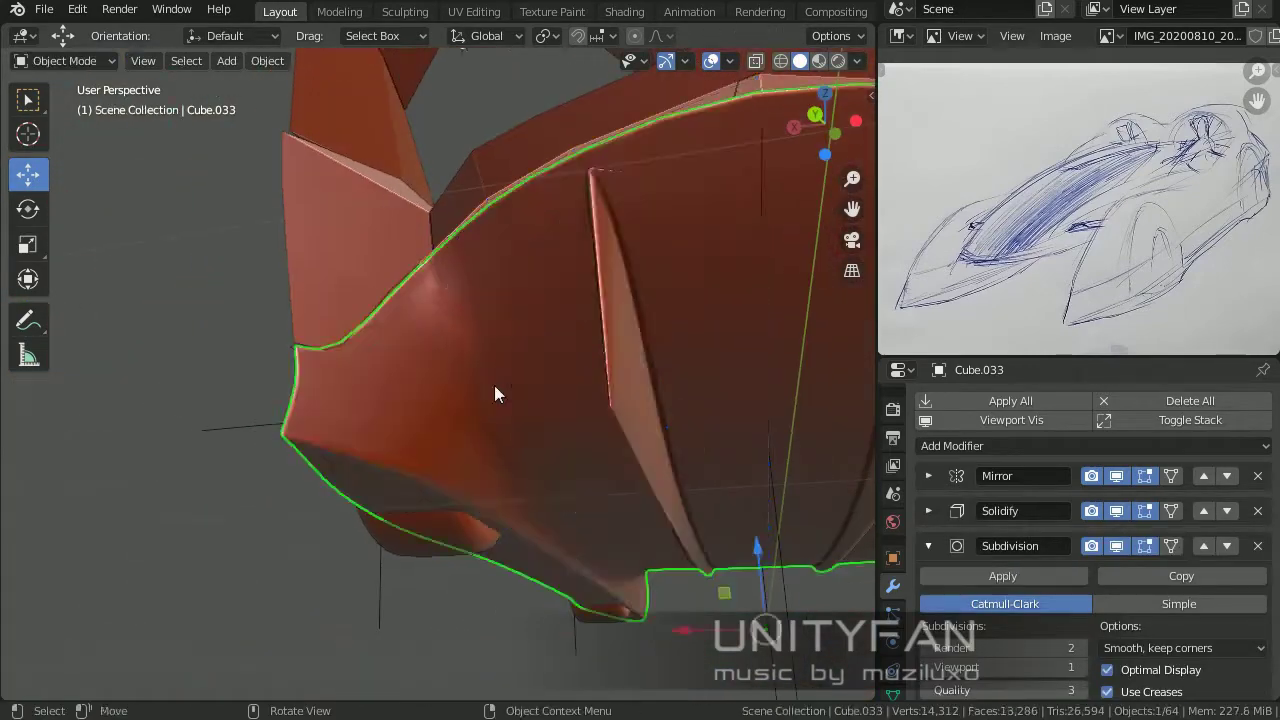
key("Tab")
mouse_move(494, 385)
middle_mouse_down()
mouse_move(401, 464)
mouse_move(557, 543)
mouse_move(457, 463)
middle_mouse_up()
key("Tab")
key("Tab")
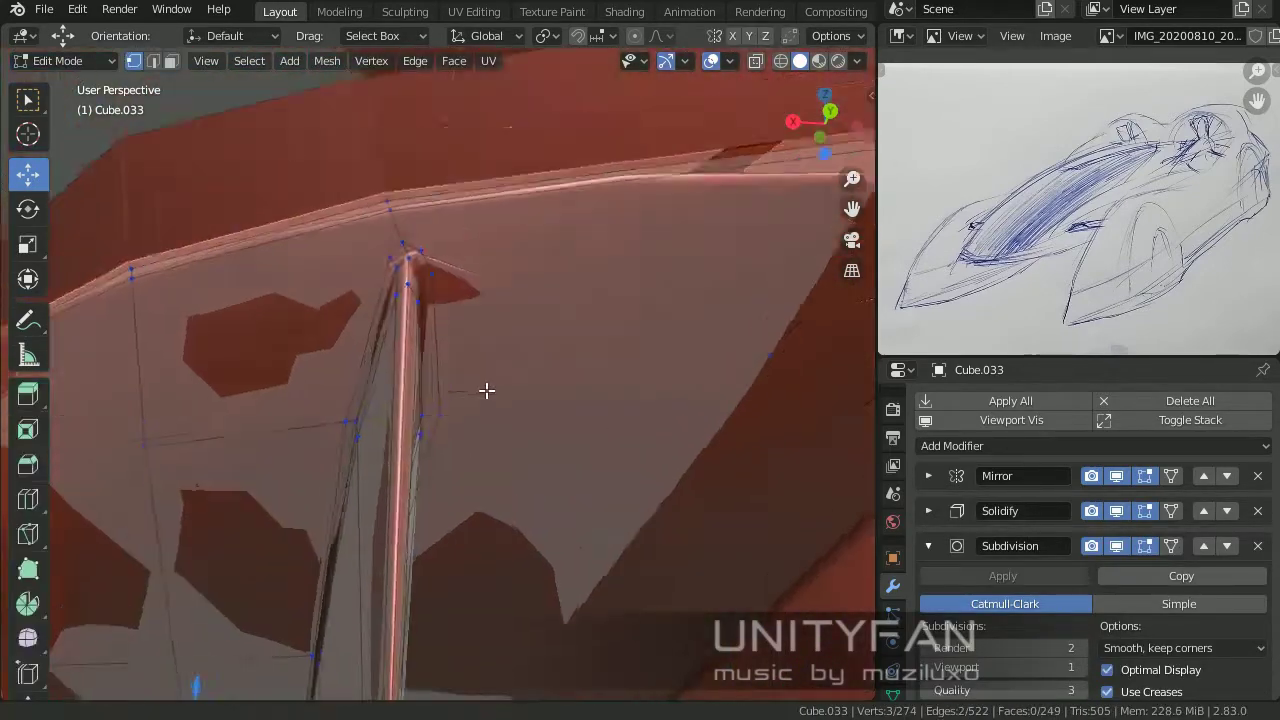
Step: Finish the knife cut along the fin's top edge and return to Object Mode
left_click(486, 386)
mouse_move(486, 386)
middle_mouse_down()
mouse_move(292, 401)
mouse_move(571, 457)
mouse_move(363, 423)
mouse_move(389, 405)
middle_mouse_up()
key("Tab")
key("Tab")
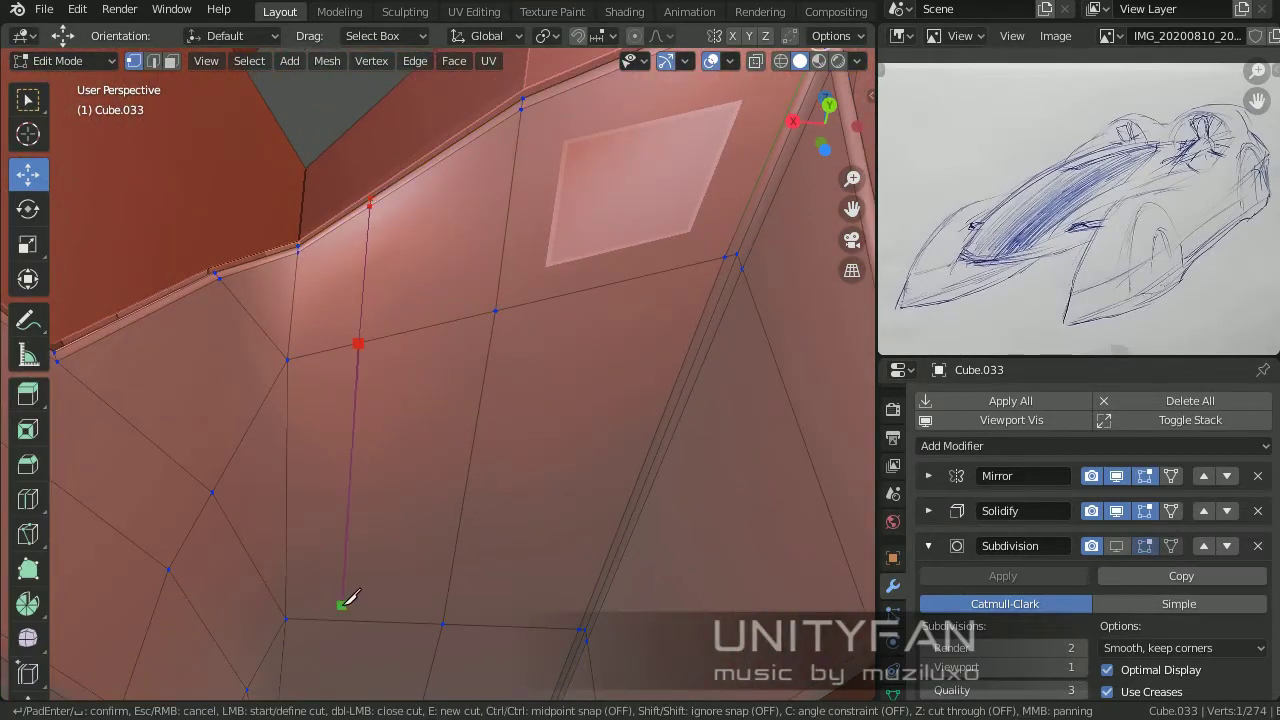
scroll(342, 604, "down", 3)
key("Return")
key("Tab")
Step: Back in Edit Mode on the fin, slice a new panel-line edge across it
mouse_move(560, 614)
middle_mouse_down()
mouse_move(509, 342)
mouse_move(192, 350)
mouse_move(529, 471)
mouse_move(643, 457)
mouse_move(524, 384)
mouse_move(506, 352)
middle_mouse_up()
key("Tab")
left_click(506, 352)
mouse_move(452, 443)
middle_mouse_down()
mouse_move(352, 440)
mouse_move(526, 397)
mouse_move(474, 441)
middle_mouse_up()
mouse_move(575, 447)
middle_mouse_down()
mouse_move(449, 363)
mouse_move(513, 258)
middle_mouse_up()
mouse_move(494, 388)
middle_mouse_down()
mouse_move(443, 337)
mouse_move(466, 186)
middle_mouse_up()
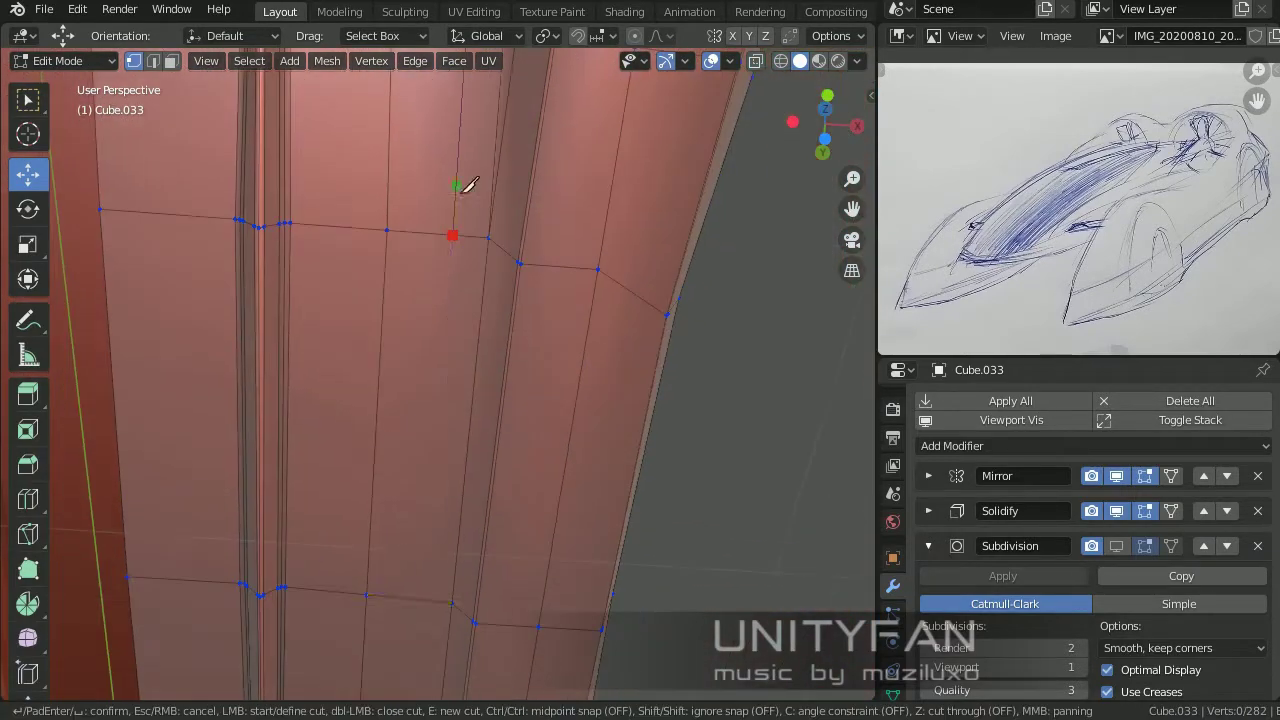
mouse_move(425, 599)
middle_mouse_down()
mouse_move(560, 430)
mouse_move(654, 343)
middle_mouse_up()
Step: Knife a new cut across the car body's side panel on Cube.020
key("k")
left_click(480, 665)
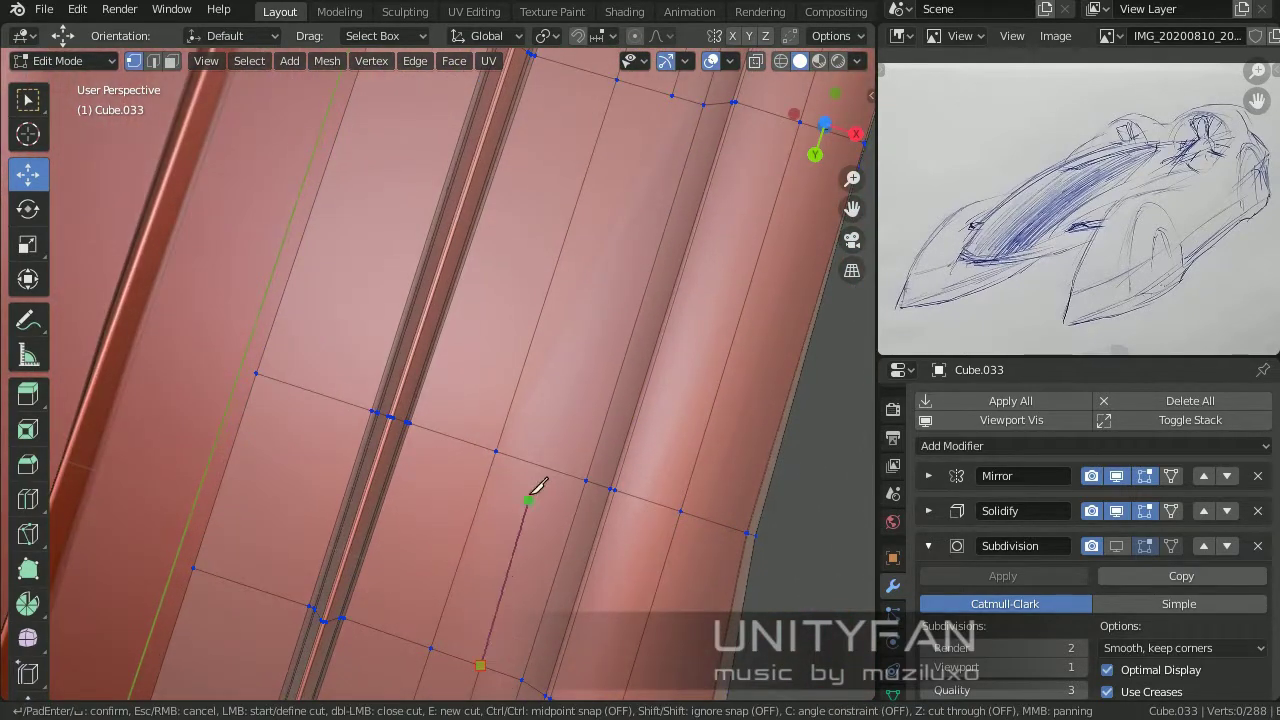
key("Return")
mouse_move(636, 218)
middle_mouse_down()
mouse_move(471, 331)
mouse_move(511, 366)
mouse_move(383, 333)
mouse_move(416, 378)
middle_mouse_up()
key("Tab")
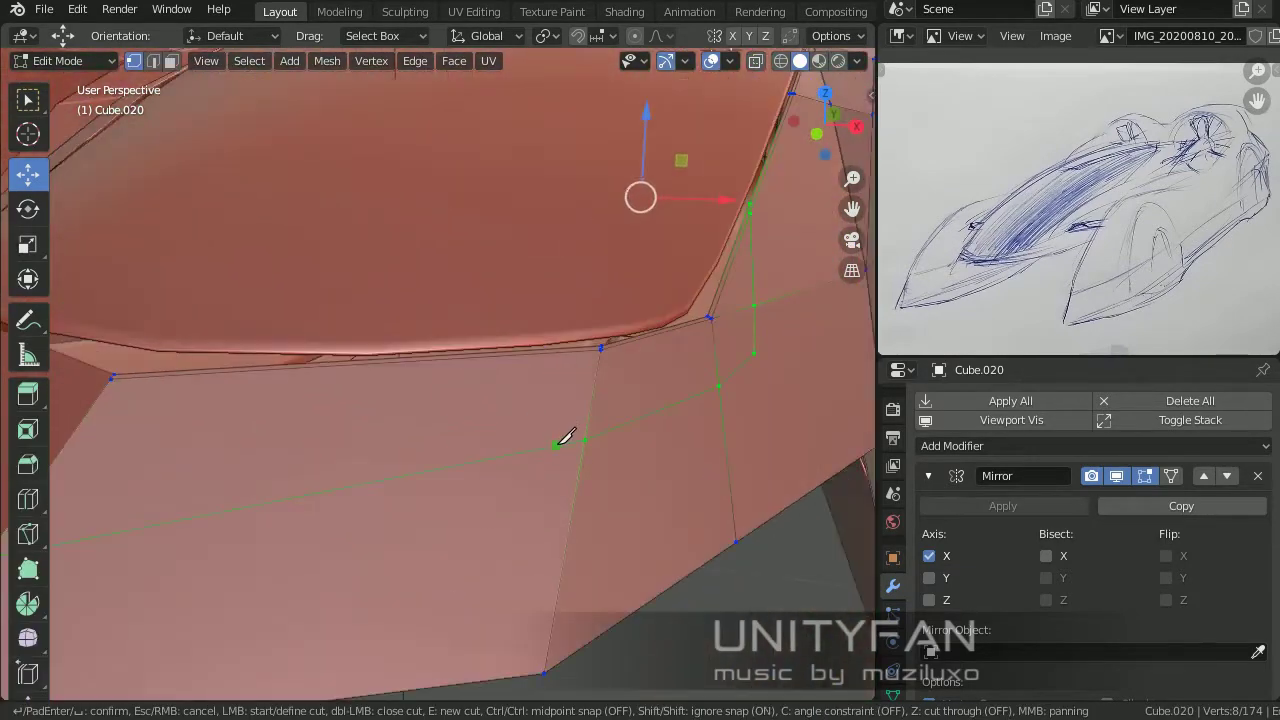
Step: Complete the side-panel cut, then remove the stray edges on Cube.020 with X > Dissolve Edges
key("Return")
middle_click_drag(563, 437, 535, 486)
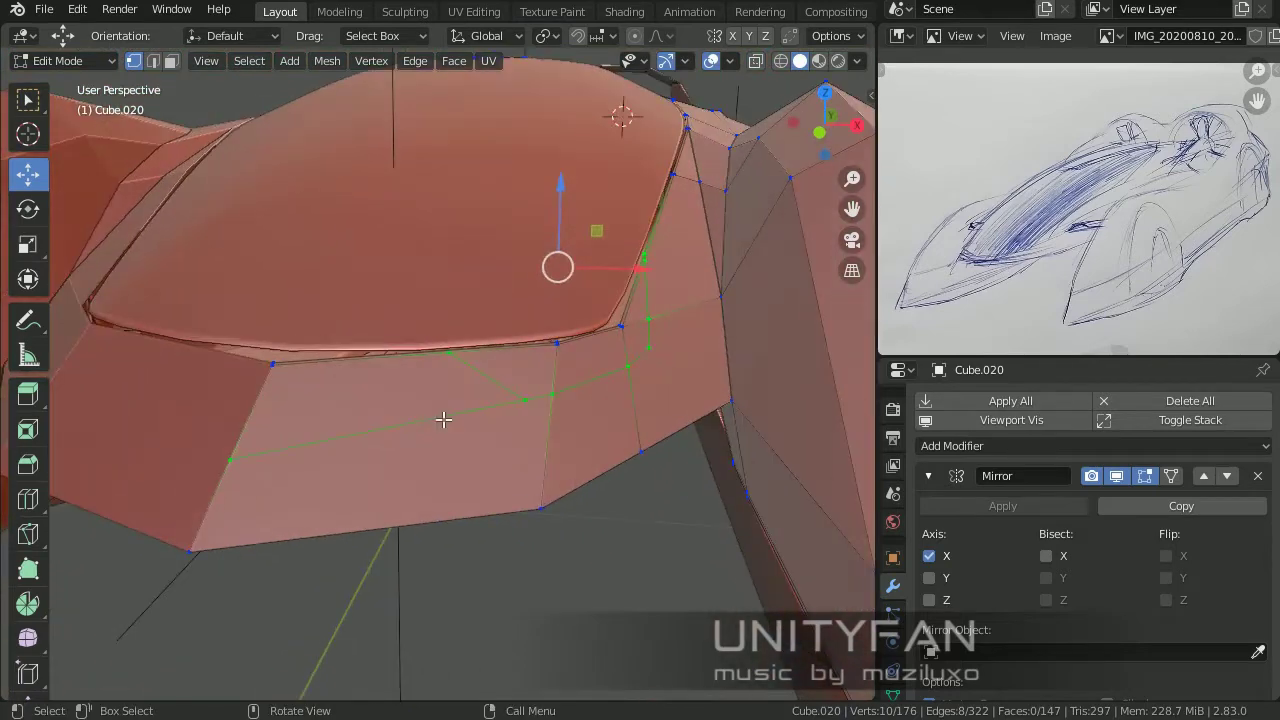
key("x")
left_click(345, 517)
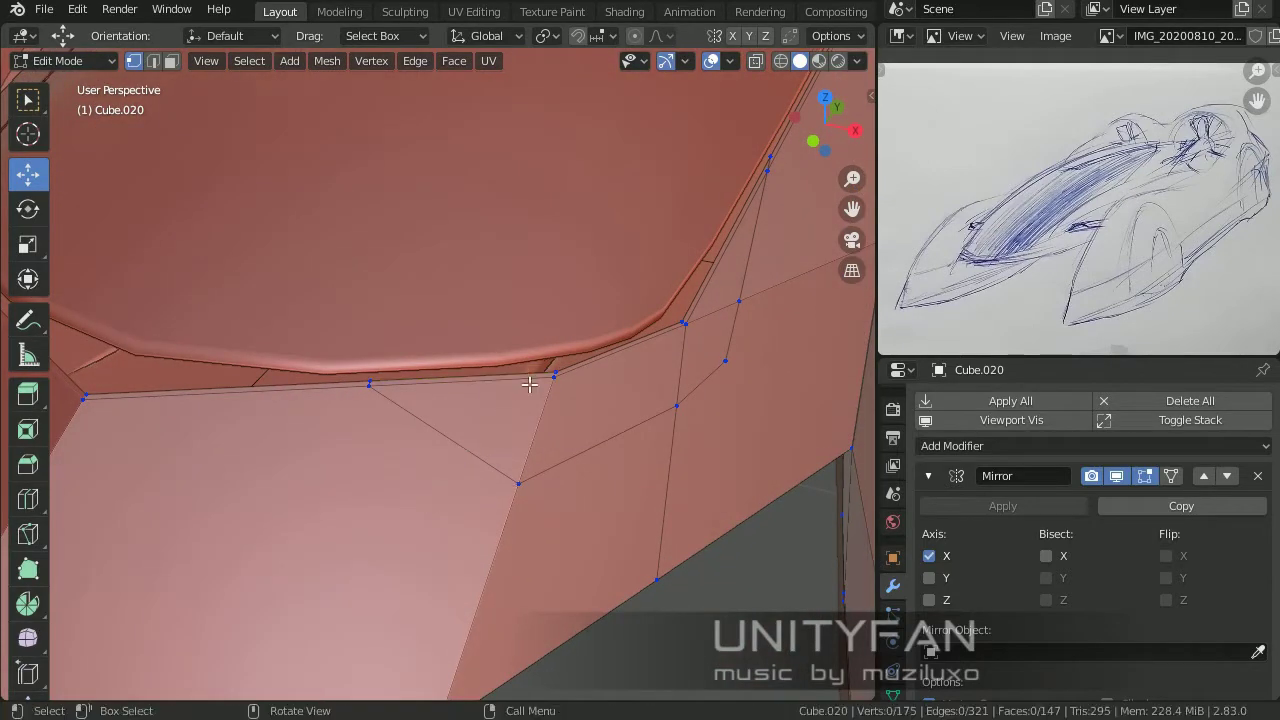
middle_click_drag(504, 373, 449, 380)
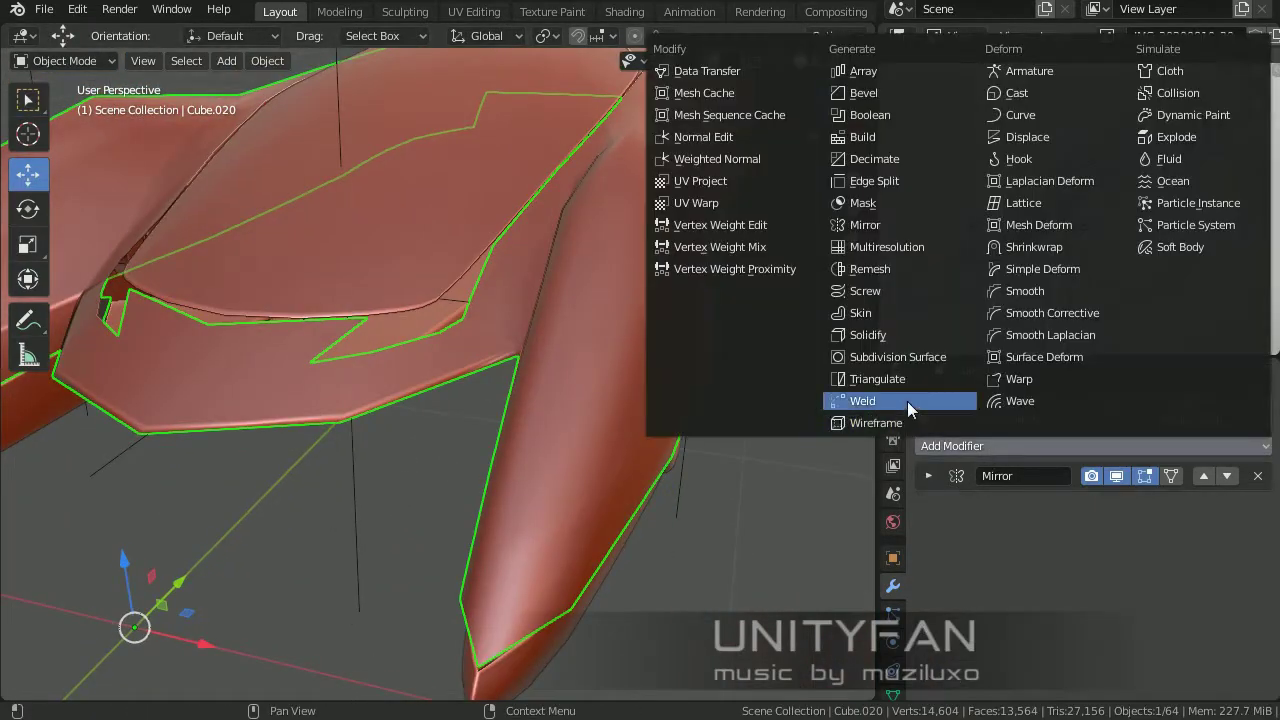
Step: Add a Solidify modifier to the car body with Thickness 0.004 m
left_click(877, 347)
left_click(968, 589)
type("4")
key("Return")
middle_click_drag(700, 450, 640, 463)
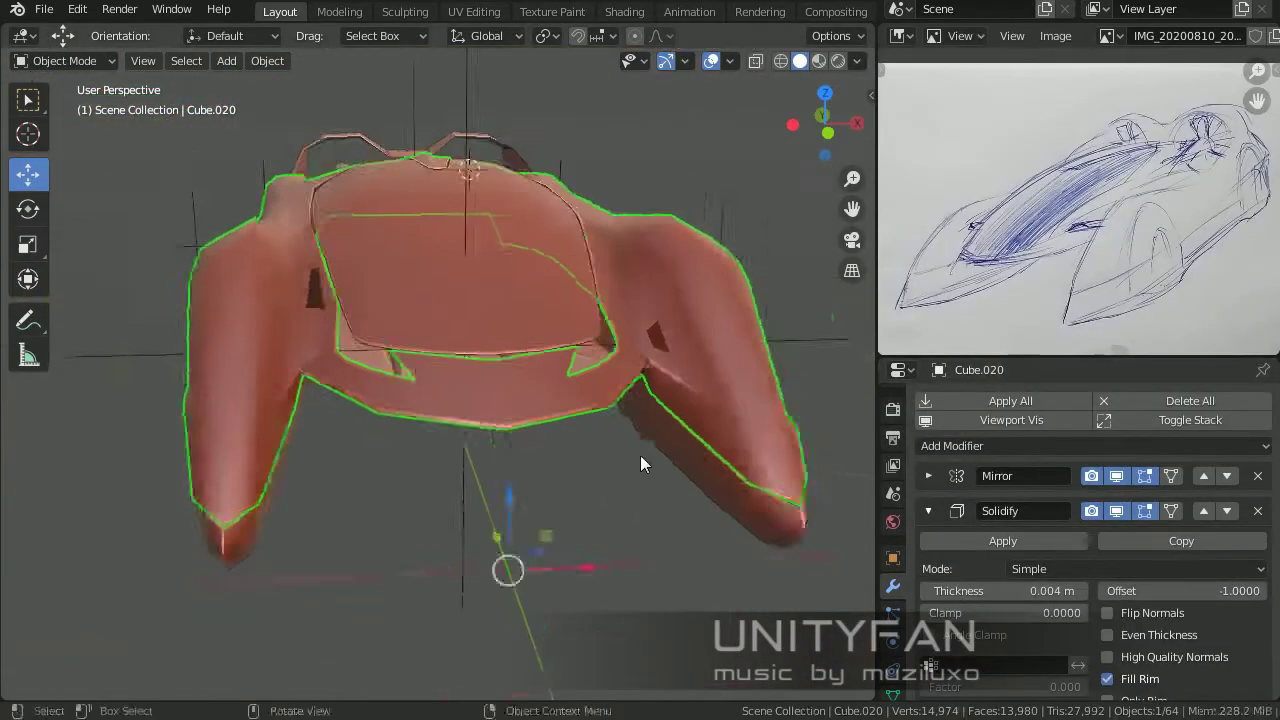
scroll(567, 478, "up", 2)
left_click(928, 510)
Step: Add a Subdivision Surface modifier to the car body
left_click(1090, 445)
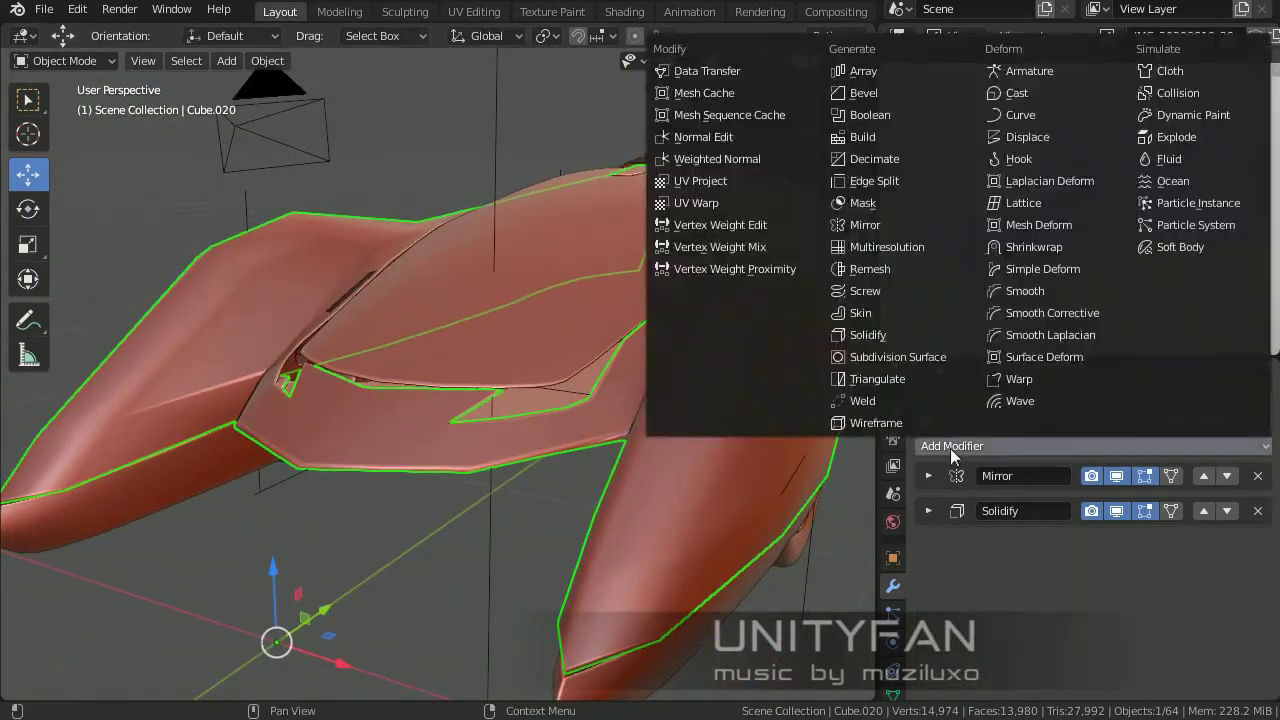
left_click(800, 434)
mouse_move(800, 434)
middle_mouse_down()
mouse_move(603, 511)
mouse_move(501, 434)
mouse_move(514, 508)
mouse_move(414, 451)
mouse_move(514, 474)
mouse_move(475, 535)
mouse_move(400, 446)
mouse_move(600, 450)
middle_mouse_up()
key("Tab")
key("Tab")
Step: Reselect the main car body after briefly selecting another car piece
left_click(380, 423)
left_click(455, 517)
scroll(420, 540, "down", 3)
middle_click_drag(387, 558, 379, 510)
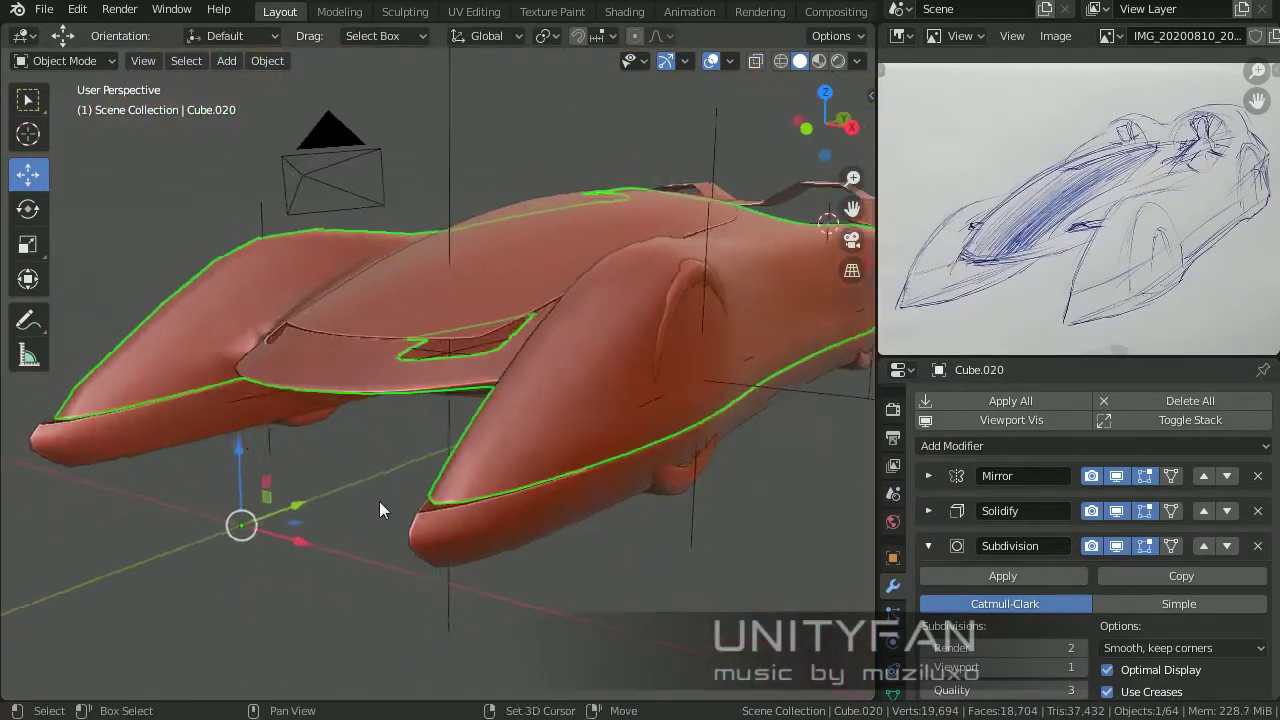
mouse_move(493, 573)
middle_mouse_down()
mouse_move(600, 528)
mouse_move(373, 462)
middle_mouse_up()
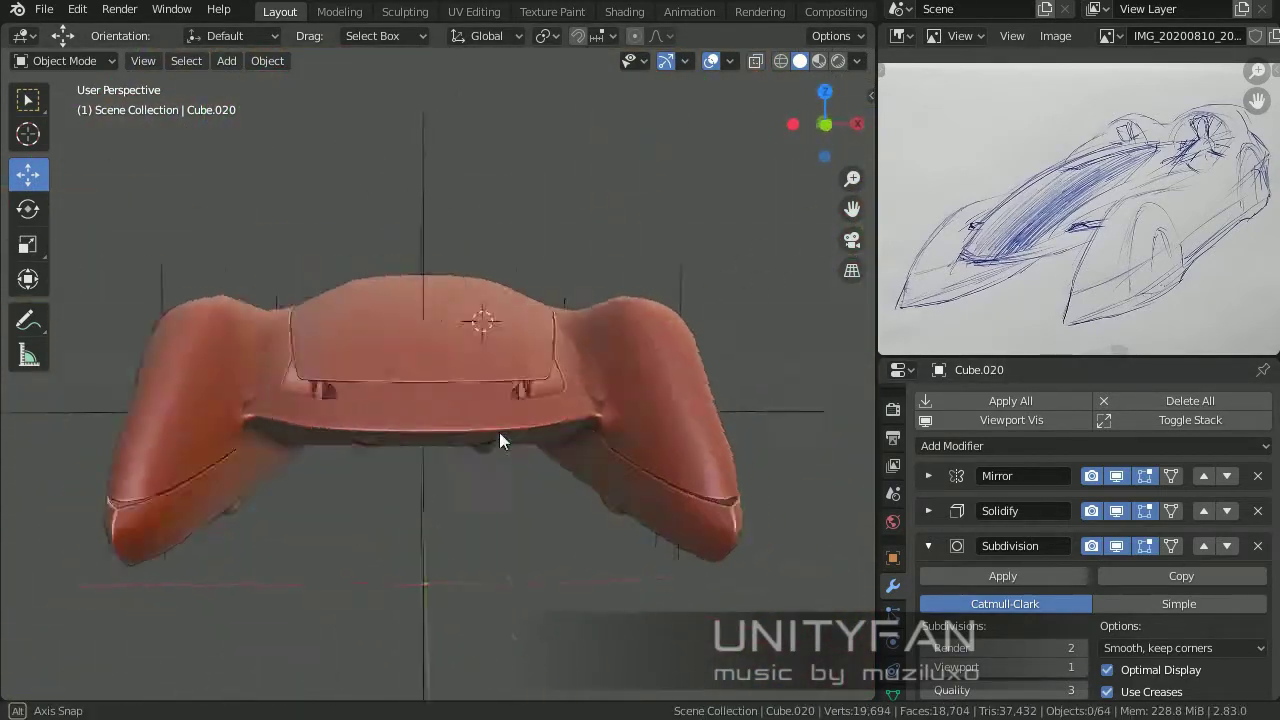
middle_click_drag(554, 458, 600, 366)
left_click(606, 408)
Step: Toggle see-through display of the body mesh and zoom onto the side panel
key("Tab")
scroll(509, 423, "up", 3)
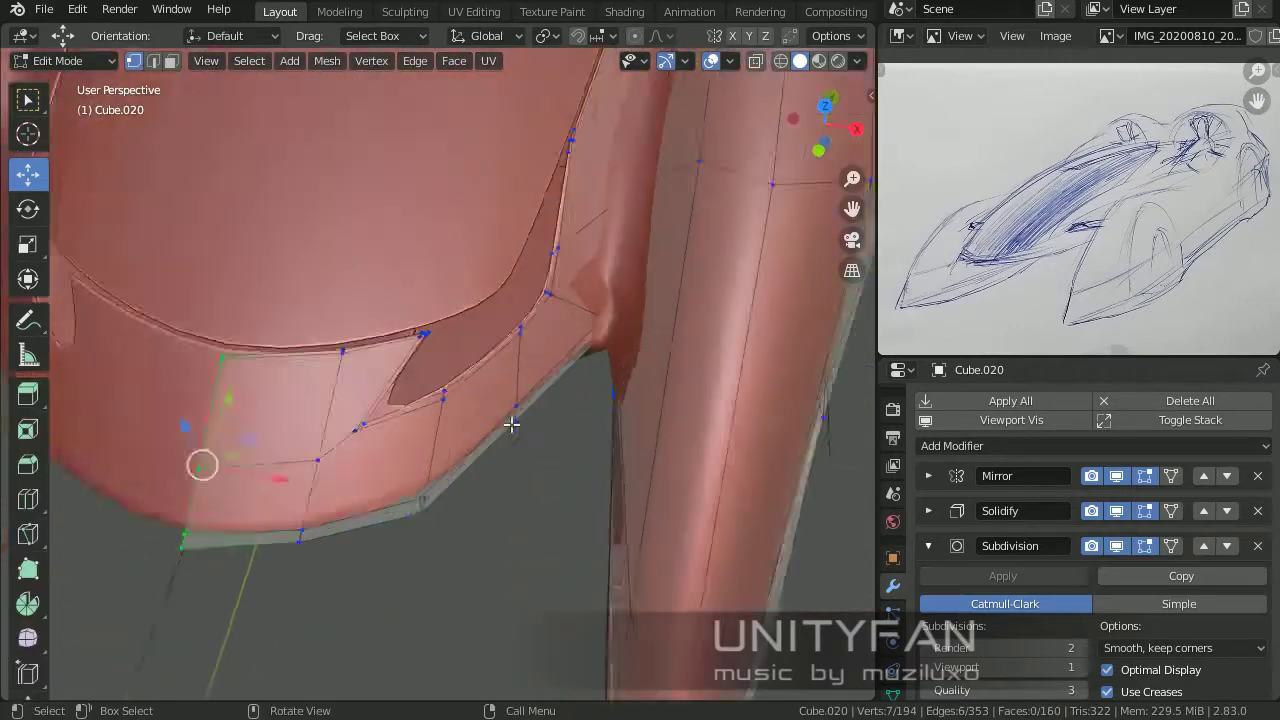
key("shift+z")
key("shift+z")
mouse_move(507, 418)
middle_mouse_down()
mouse_move(530, 430)
mouse_move(476, 538)
mouse_move(740, 437)
middle_mouse_up()
key("Tab")
key("Tab")
scroll(403, 379, "up", 3)
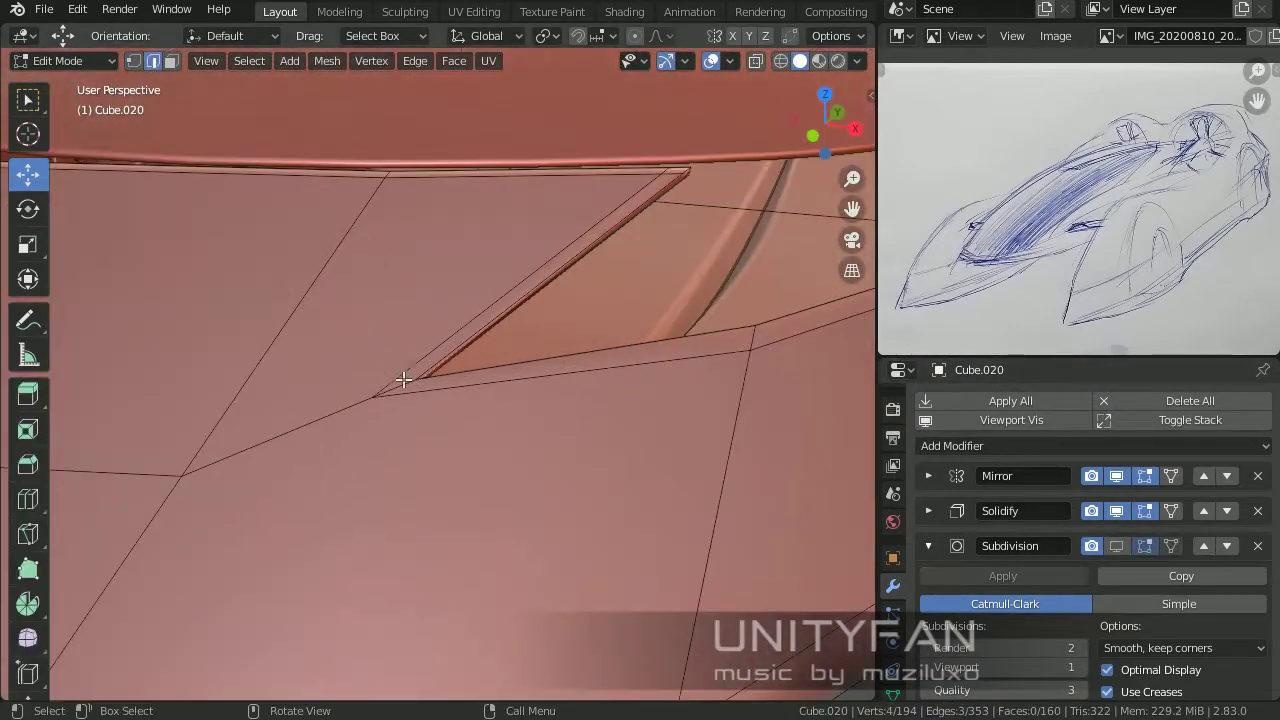
Step: Merge the stray vertex pair on the side panel into one vertex with M
key("m")
left_click(401, 430)
scroll(401, 430, "down", 3)
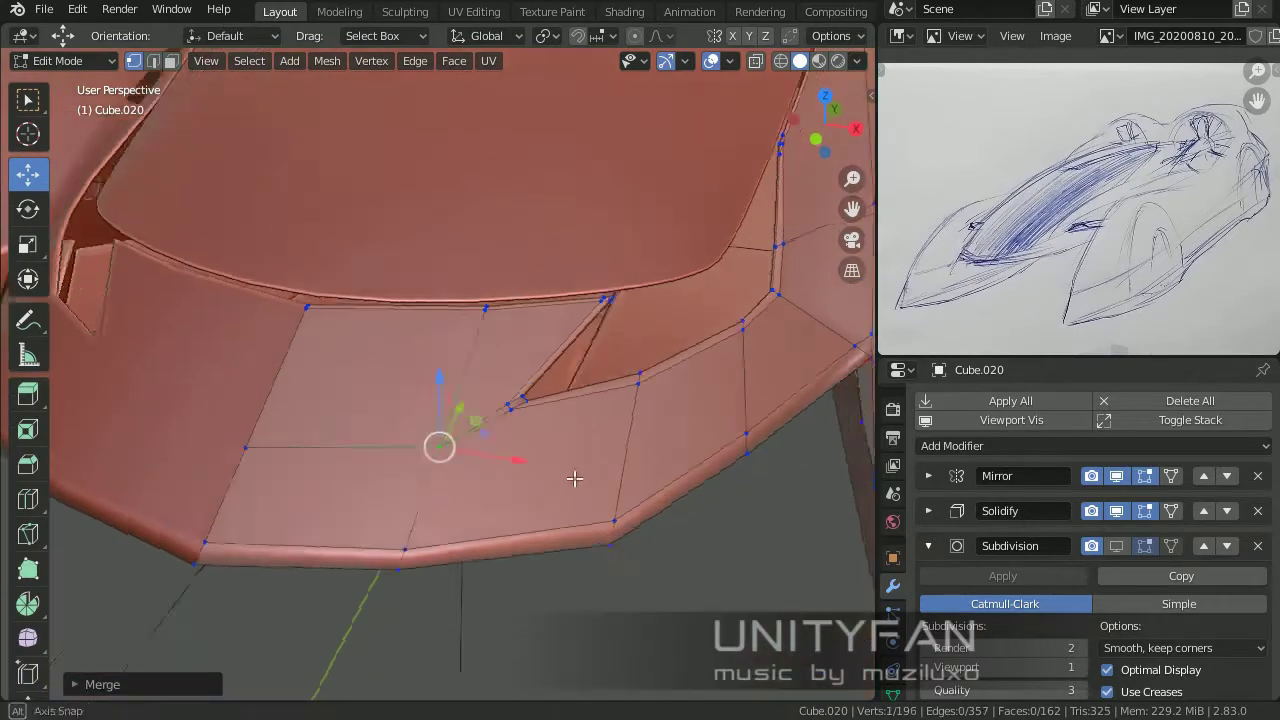
mouse_move(571, 477)
middle_mouse_down()
mouse_move(420, 466)
mouse_move(497, 325)
mouse_move(531, 403)
mouse_move(443, 329)
middle_mouse_up()
scroll(420, 466, "up", 3)
scroll(447, 330, "up", 2)
key("Tab")
mouse_move(548, 411)
middle_mouse_down()
mouse_move(517, 406)
mouse_move(466, 340)
mouse_move(512, 451)
middle_mouse_up()
Step: Preview the body in Material Preview shading, then switch back to Solid shading
key("Tab")
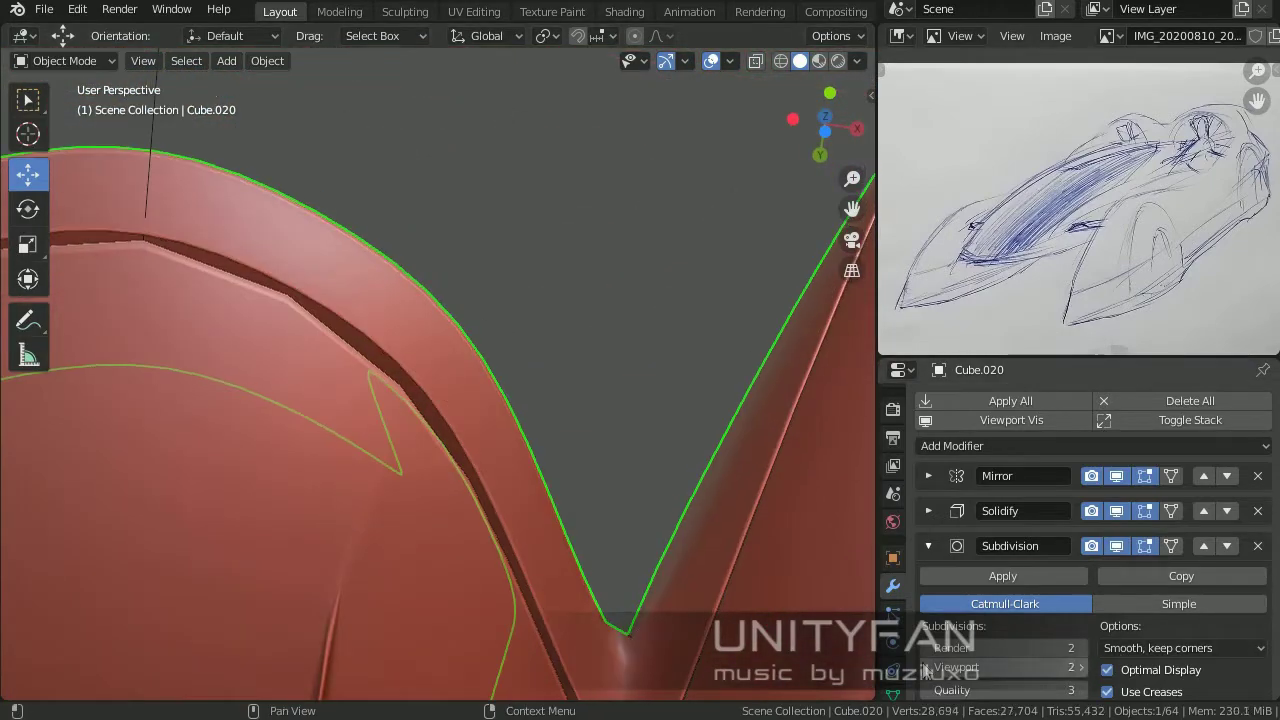
key("alt+z")
mouse_move(514, 403)
middle_mouse_down()
mouse_move(423, 580)
mouse_move(451, 365)
middle_mouse_up()
key("z")
left_click(479, 400)
key("z")
left_click(575, 401)
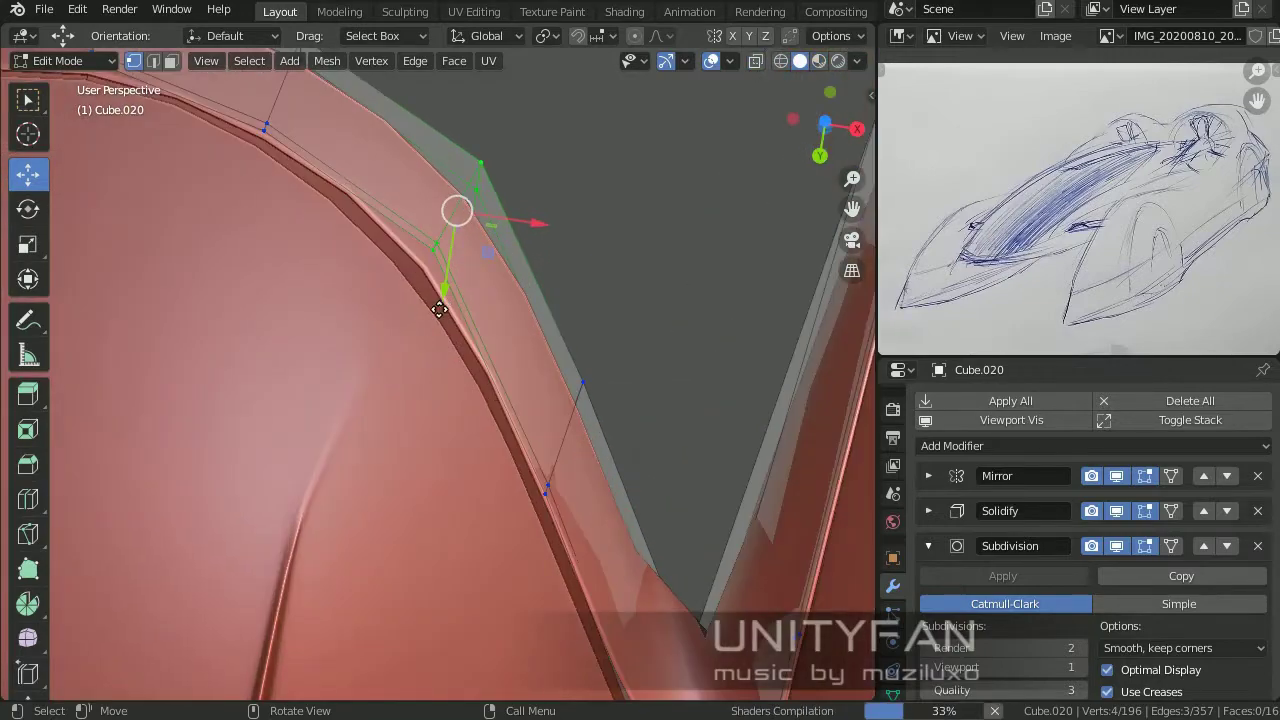
mouse_move(440, 310)
middle_mouse_down()
mouse_move(470, 295)
mouse_move(473, 458)
mouse_move(371, 428)
mouse_move(500, 346)
mouse_move(429, 351)
mouse_move(477, 404)
mouse_move(529, 374)
mouse_move(494, 449)
mouse_move(346, 494)
middle_mouse_up()
key("Tab")
key("Tab")
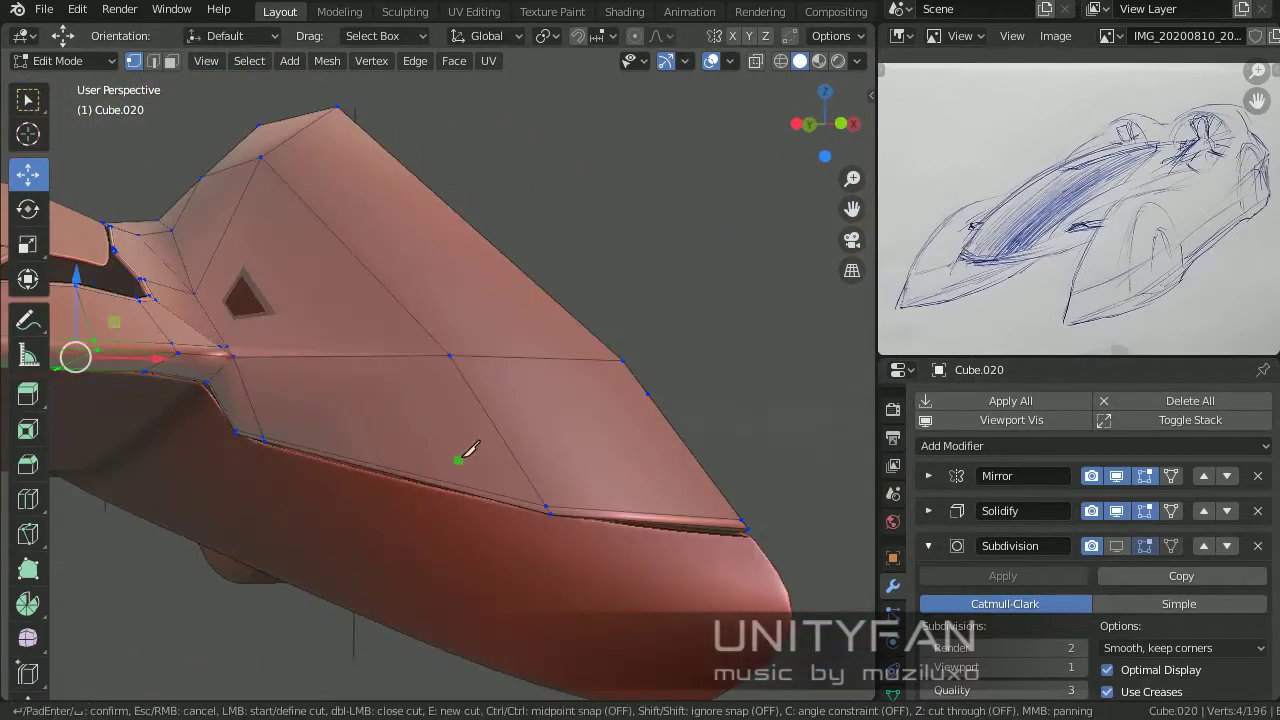
Step: Knife a new edge into the side pod, cancelling an unfinished second cut
mouse_move(469, 449)
middle_mouse_down()
mouse_move(94, 357)
mouse_move(240, 449)
mouse_move(246, 503)
mouse_move(428, 377)
mouse_move(440, 410)
mouse_move(400, 385)
middle_mouse_up()
key("k")
key("Return")
middle_click_drag(268, 380, 336, 382)
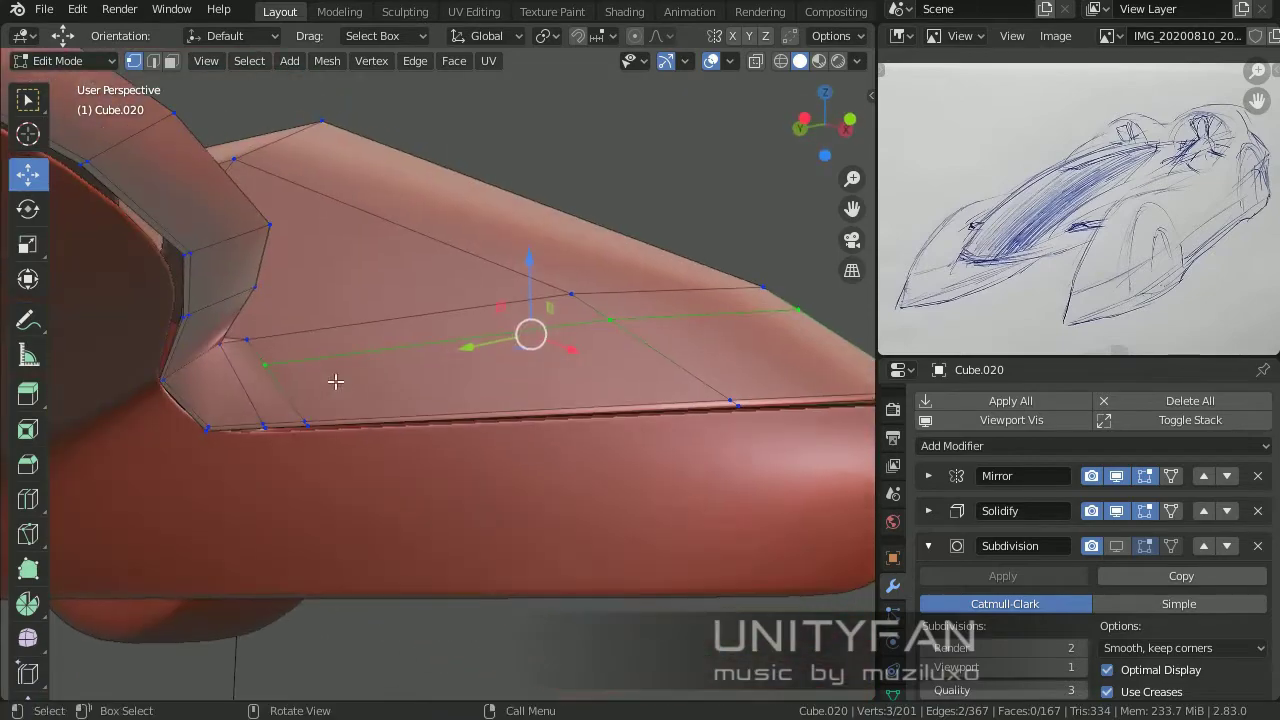
key("Escape")
middle_click_drag(241, 375, 243, 443)
key("Tab")
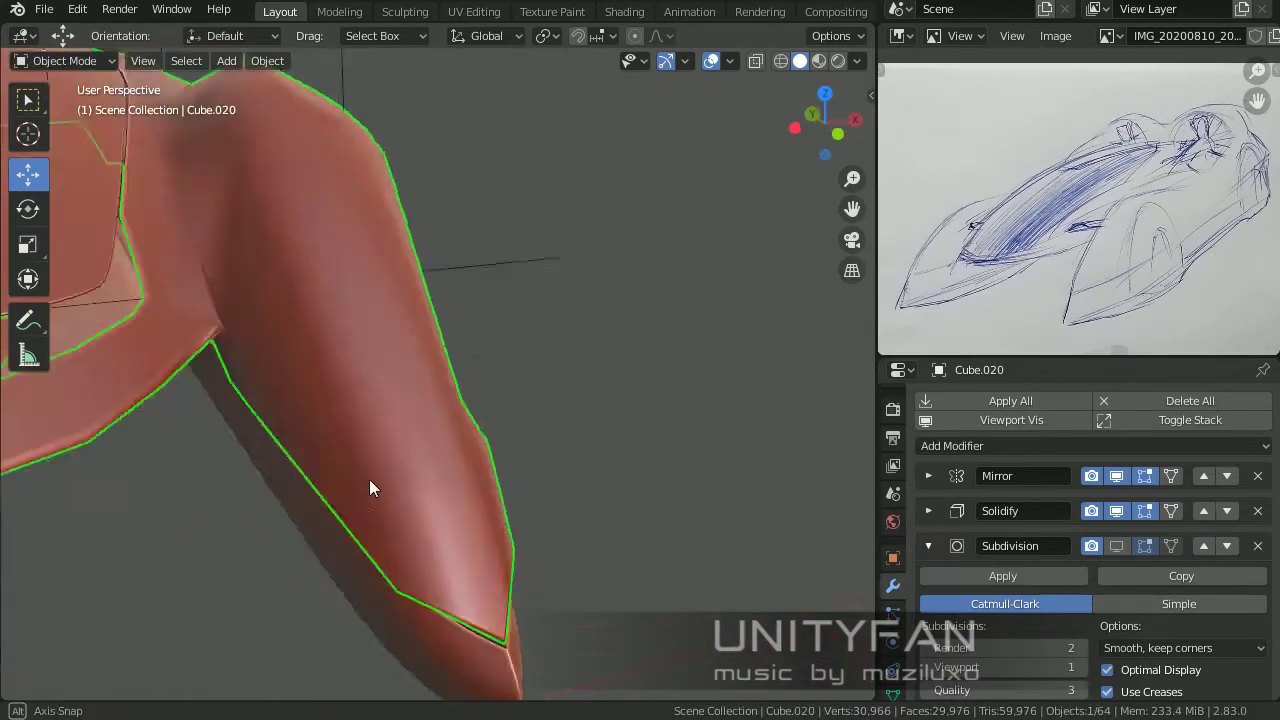
key("Tab")
mouse_move(371, 486)
middle_mouse_down()
mouse_move(654, 448)
mouse_move(358, 397)
middle_mouse_up()
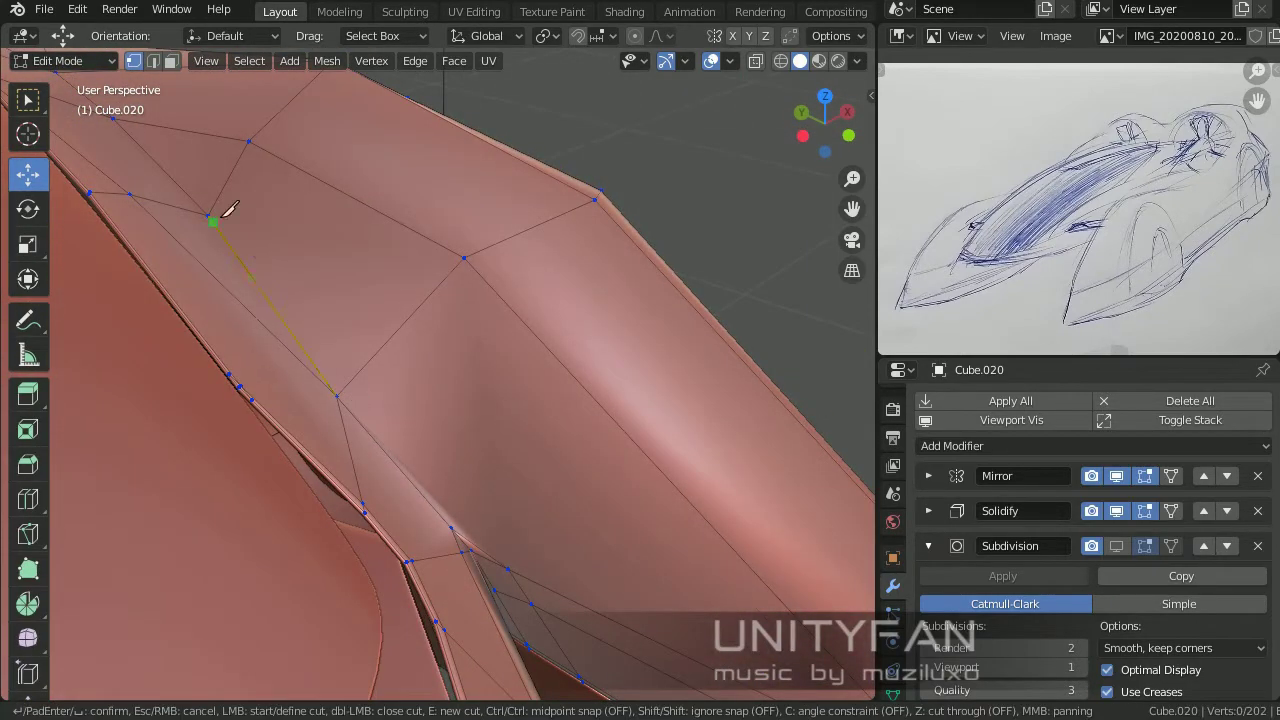
key("Escape")
Step: Remove the extra face on the side pod and confirm the pending knife cut
middle_click_drag(527, 558, 250, 200)
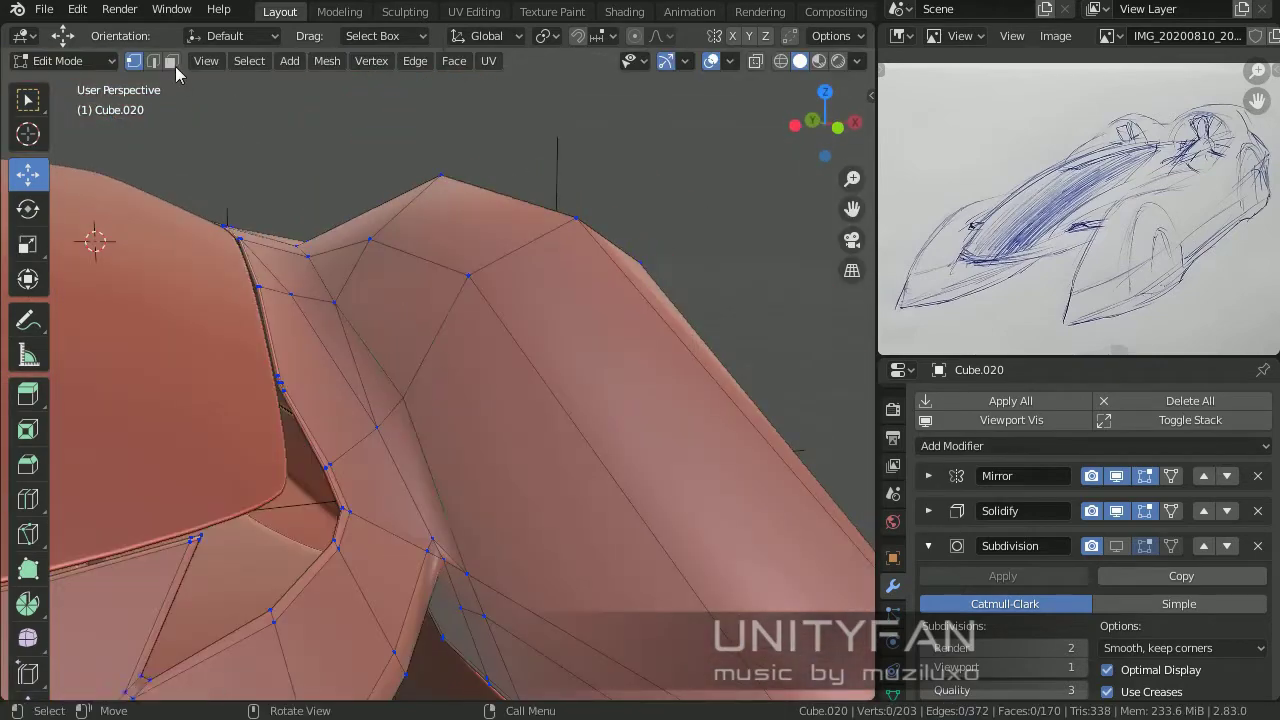
key("ctrl+z")
middle_click_drag(339, 337, 333, 211)
mouse_move(428, 432)
middle_mouse_down()
mouse_move(508, 480)
mouse_move(366, 463)
mouse_move(512, 484)
middle_mouse_up()
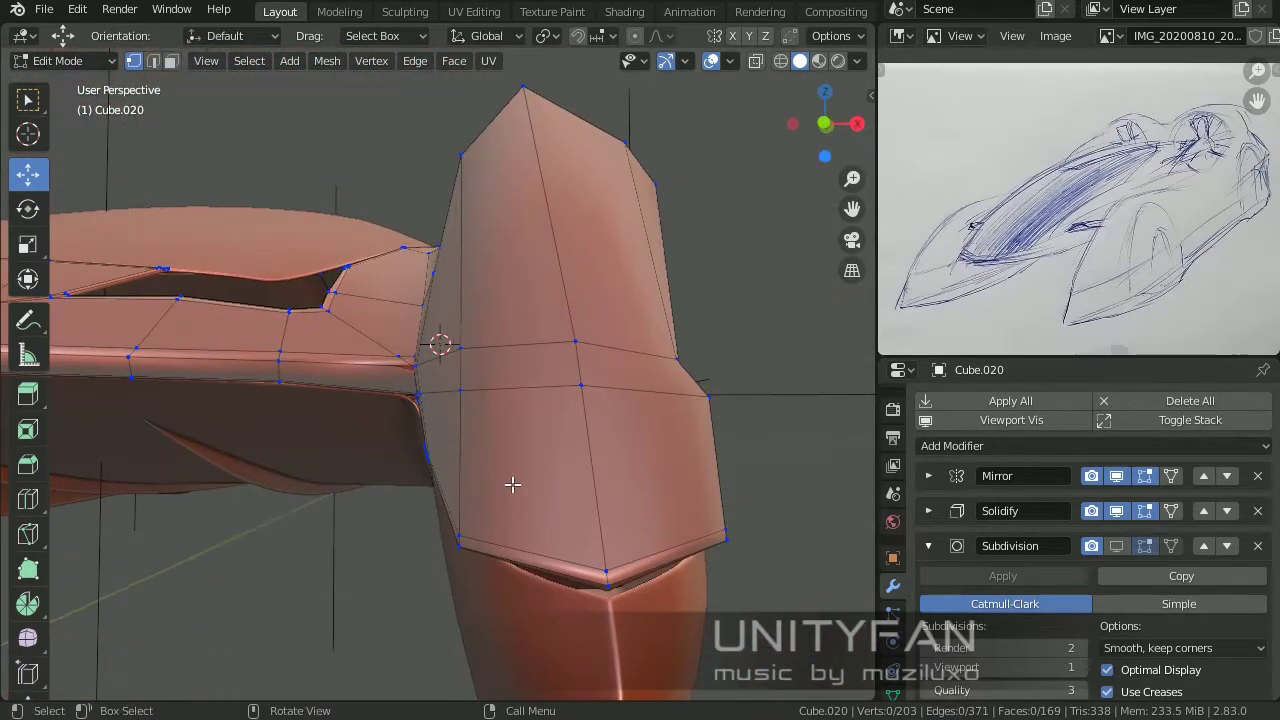
key("Return")
mouse_move(527, 88)
middle_mouse_down()
mouse_move(557, 351)
mouse_move(528, 463)
middle_mouse_up()
Step: Cut a new vertical edge across the side pod
left_click(503, 590)
middle_click_drag(503, 590, 563, 291)
left_click(563, 291)
key("Return")
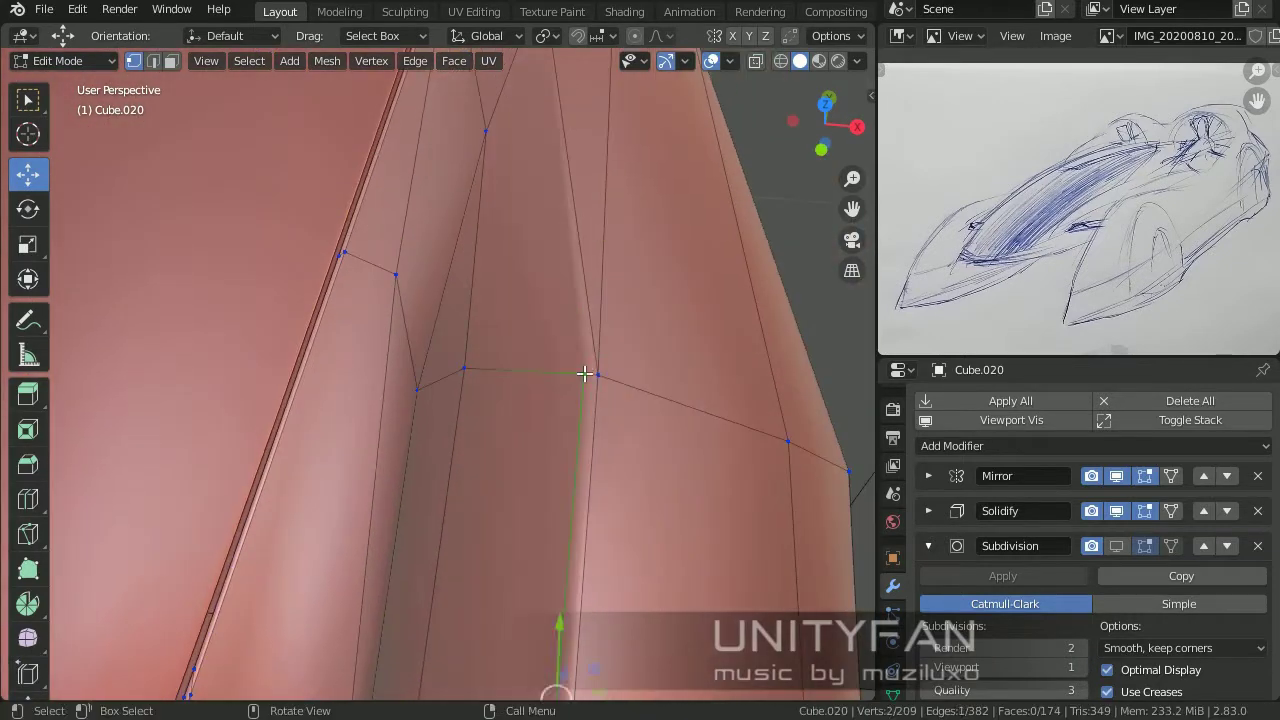
middle_click_drag(586, 371, 304, 68)
scroll(539, 466, "down", 5)
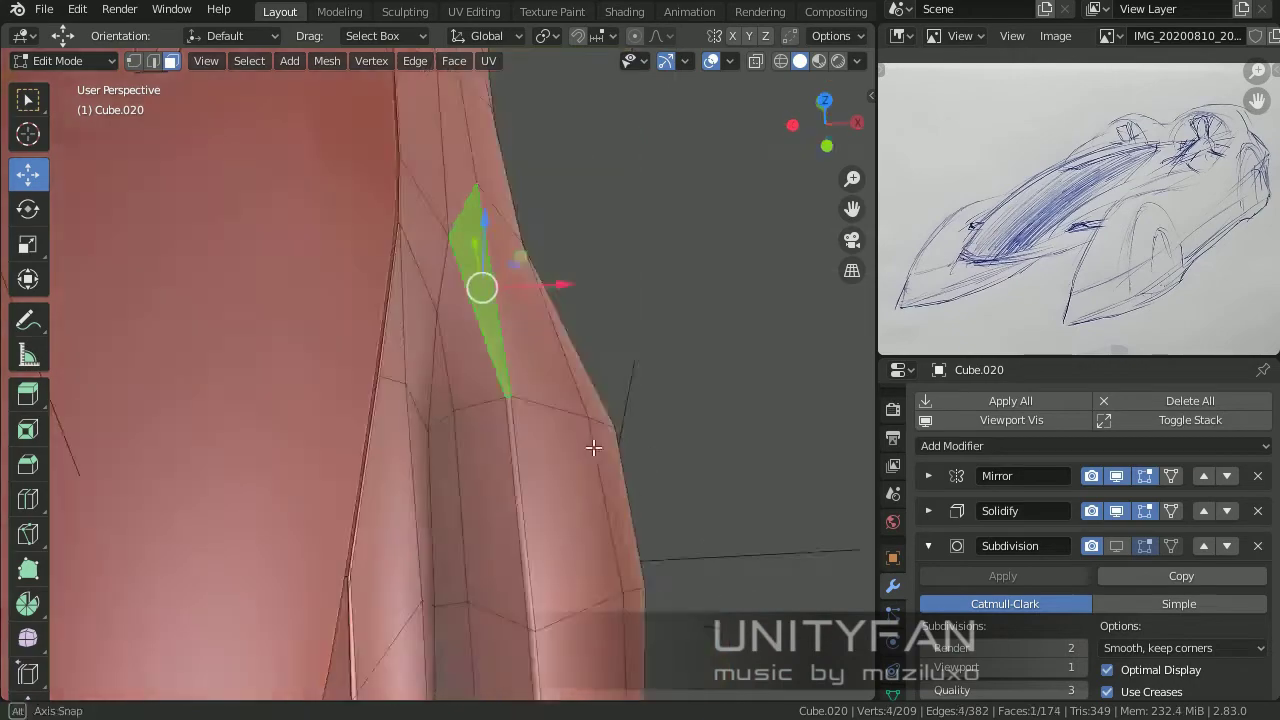
Step: Finish a knife cut on the fin, return to Object Mode and deselect everything
key("Tab")
mouse_move(539, 466)
middle_mouse_down()
mouse_move(609, 421)
mouse_move(669, 523)
mouse_move(217, 126)
mouse_move(716, 550)
middle_mouse_up()
key("Tab")
mouse_move(577, 503)
middle_mouse_down()
mouse_move(531, 471)
mouse_move(571, 320)
mouse_move(534, 471)
mouse_move(571, 537)
middle_mouse_up()
key("Return")
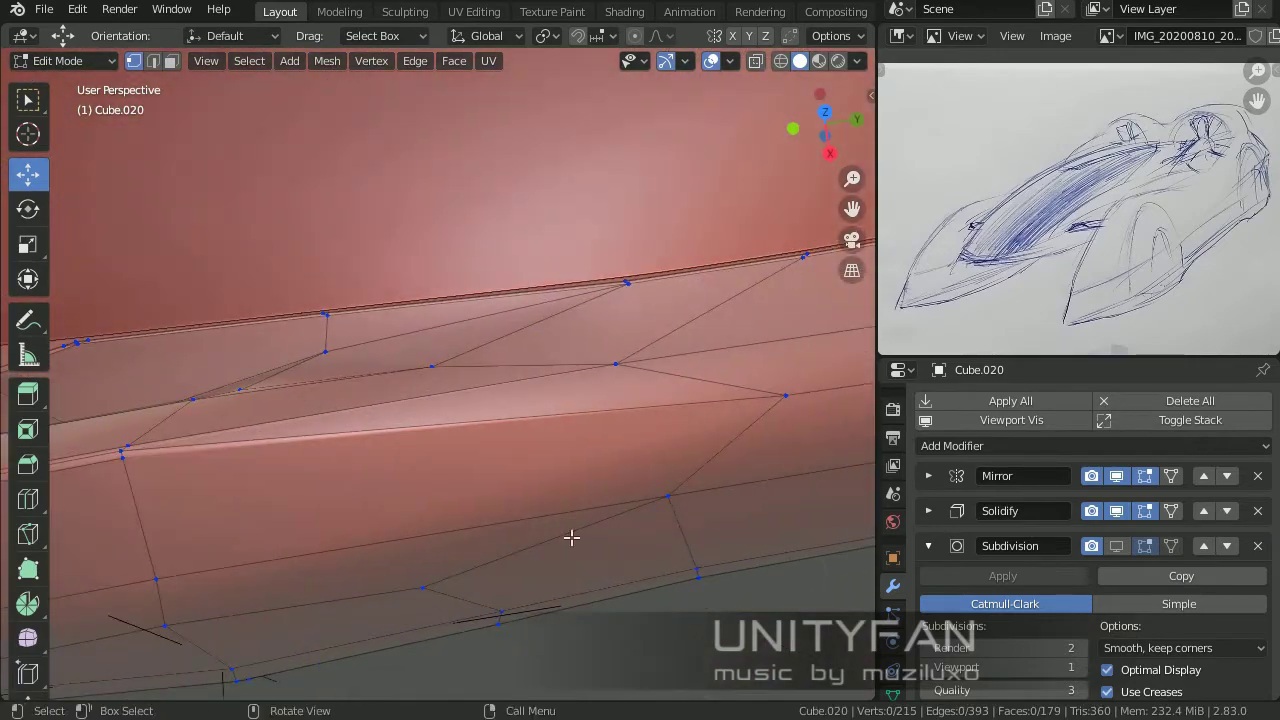
key("Return")
mouse_move(557, 414)
middle_mouse_down()
mouse_move(514, 186)
mouse_move(443, 371)
mouse_move(700, 513)
mouse_move(682, 476)
mouse_move(540, 400)
mouse_move(464, 452)
mouse_move(510, 418)
middle_mouse_up()
key("Tab")
key("alt+a")
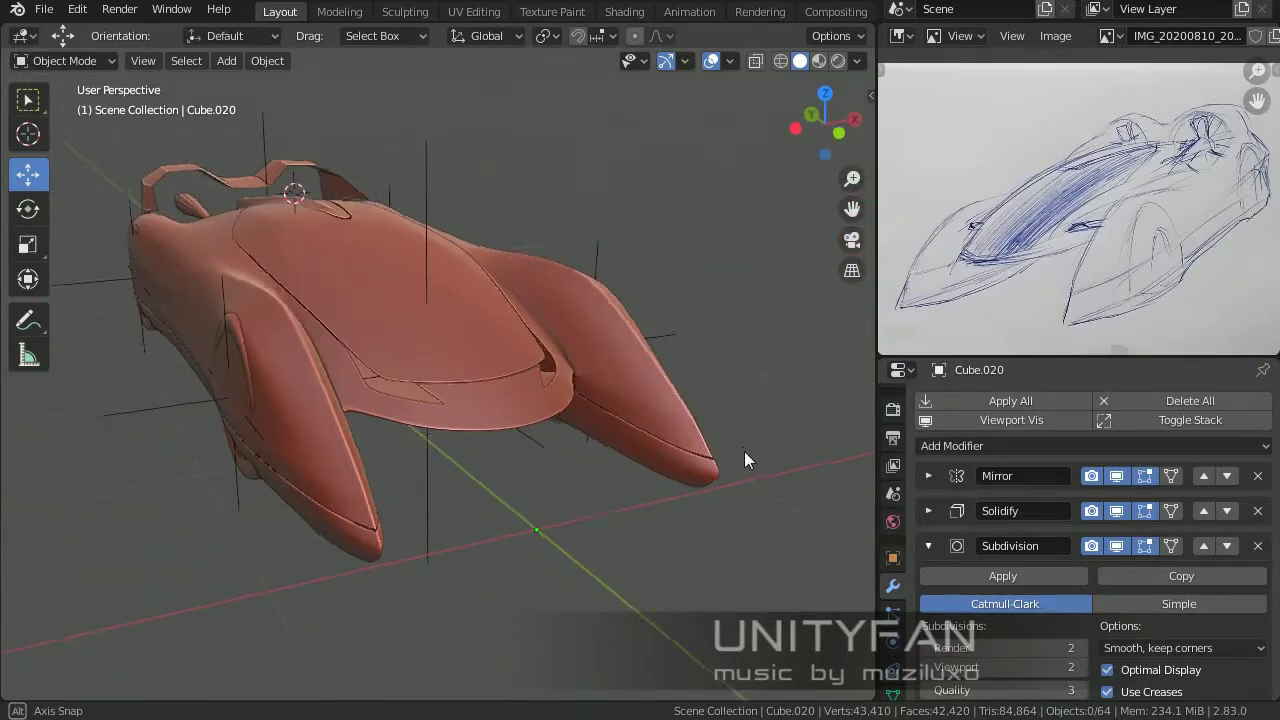
Step: Select the car body and knife a cut point into its mesh
left_click(744, 460)
mouse_move(744, 460)
middle_mouse_down()
mouse_move(533, 365)
mouse_move(926, 673)
middle_mouse_up()
key("Tab")
mouse_move(551, 407)
middle_mouse_down()
mouse_move(391, 236)
mouse_move(528, 71)
mouse_move(400, 457)
mouse_move(638, 535)
mouse_move(473, 494)
mouse_move(494, 449)
mouse_move(540, 480)
middle_mouse_up()
left_click(484, 537)
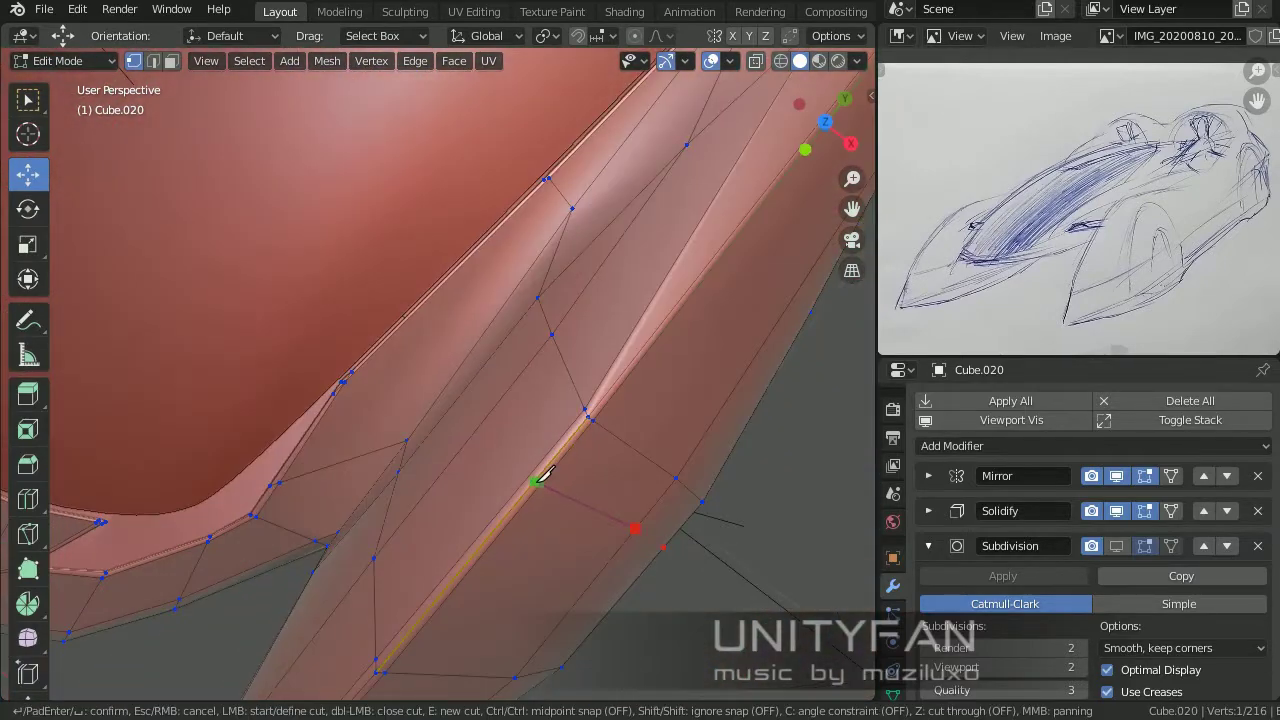
key("Return")
mouse_move(365, 378)
middle_mouse_down()
mouse_move(563, 354)
mouse_move(454, 423)
mouse_move(424, 413)
mouse_move(580, 371)
mouse_move(311, 457)
mouse_move(513, 490)
mouse_move(591, 266)
mouse_move(279, 258)
mouse_move(581, 306)
mouse_move(596, 400)
middle_mouse_up()
key("Tab")
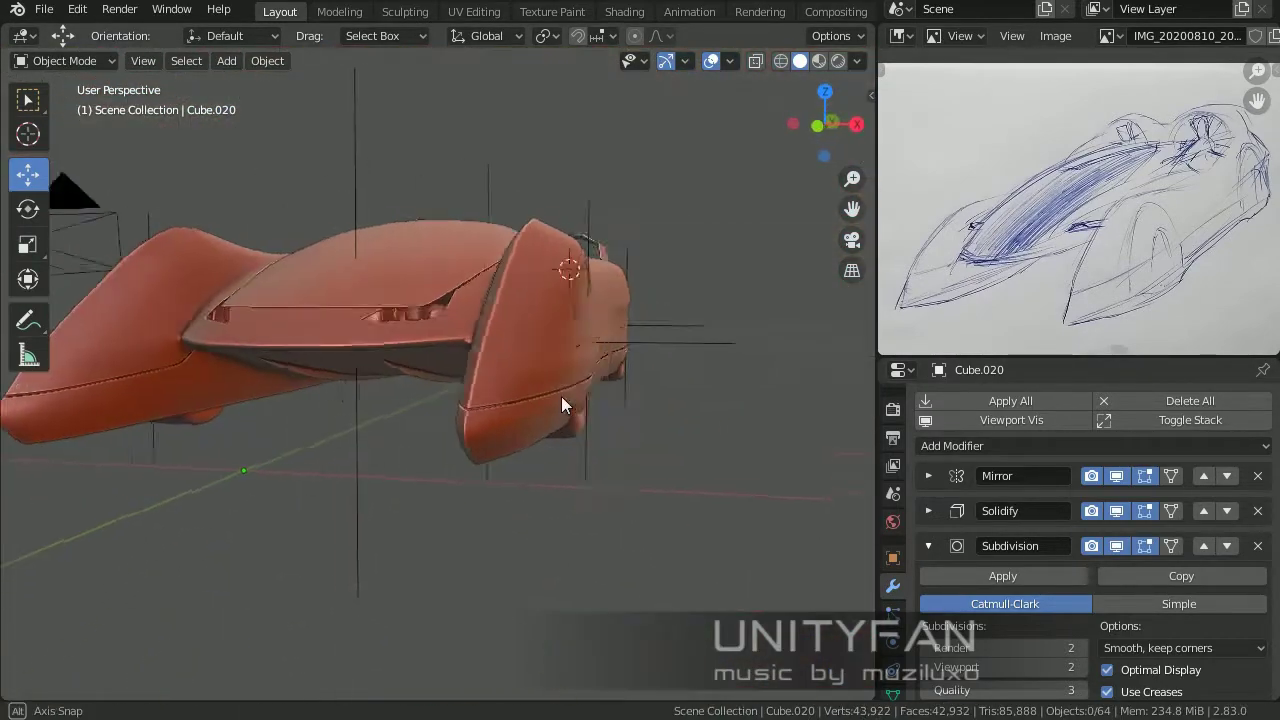
Step: Hide the Subdivision viewport display and edit the body's cage on the side panel
mouse_move(459, 388)
middle_mouse_down()
mouse_move(494, 348)
mouse_move(445, 405)
mouse_move(608, 407)
middle_mouse_up()
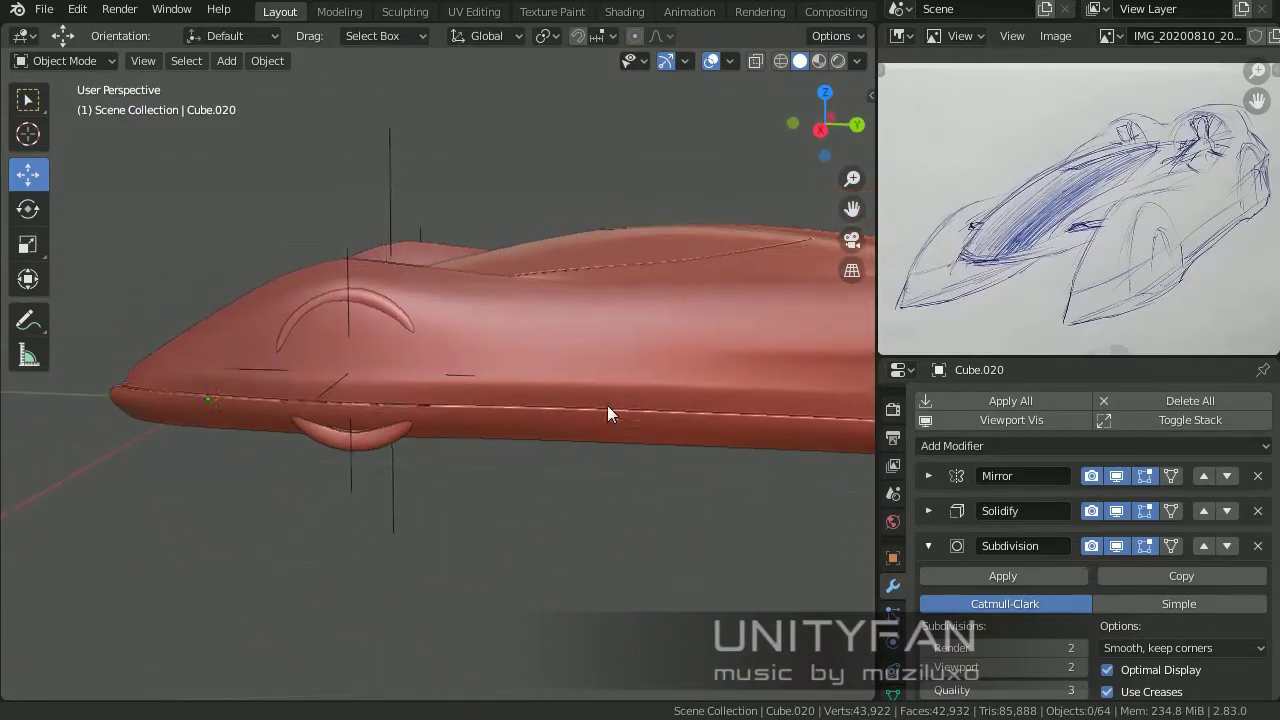
left_click(1116, 545)
key("Tab")
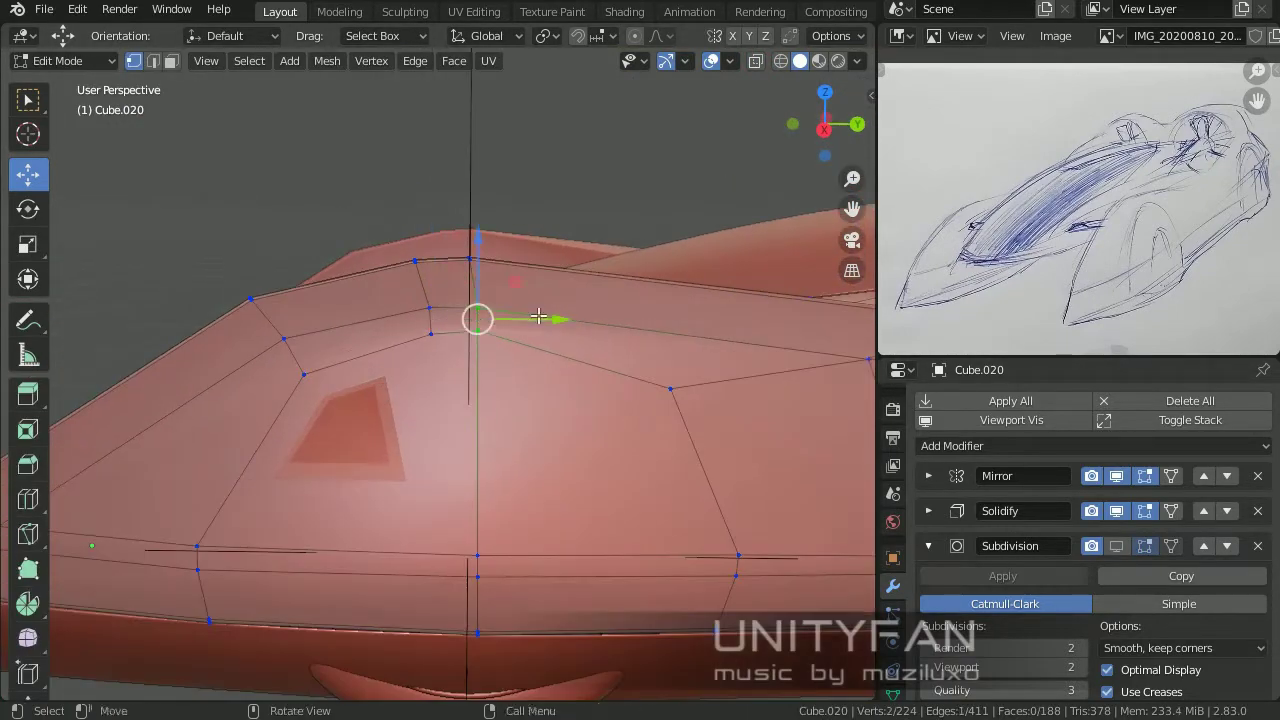
left_click(608, 322)
mouse_move(608, 322)
middle_mouse_down()
mouse_move(574, 463)
mouse_move(677, 337)
mouse_move(354, 380)
mouse_move(692, 385)
middle_mouse_up()
scroll(538, 399, "up", 5)
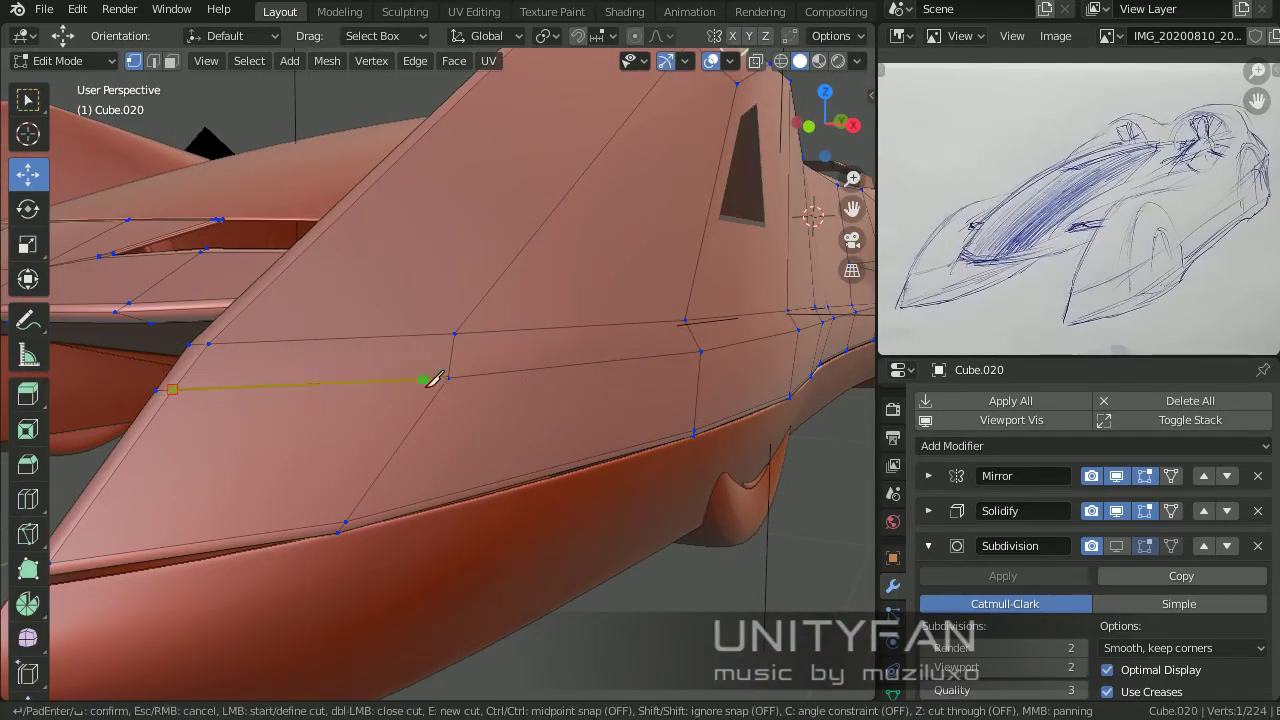
scroll(450, 380, "down", 2)
scroll(491, 349, "up", 1)
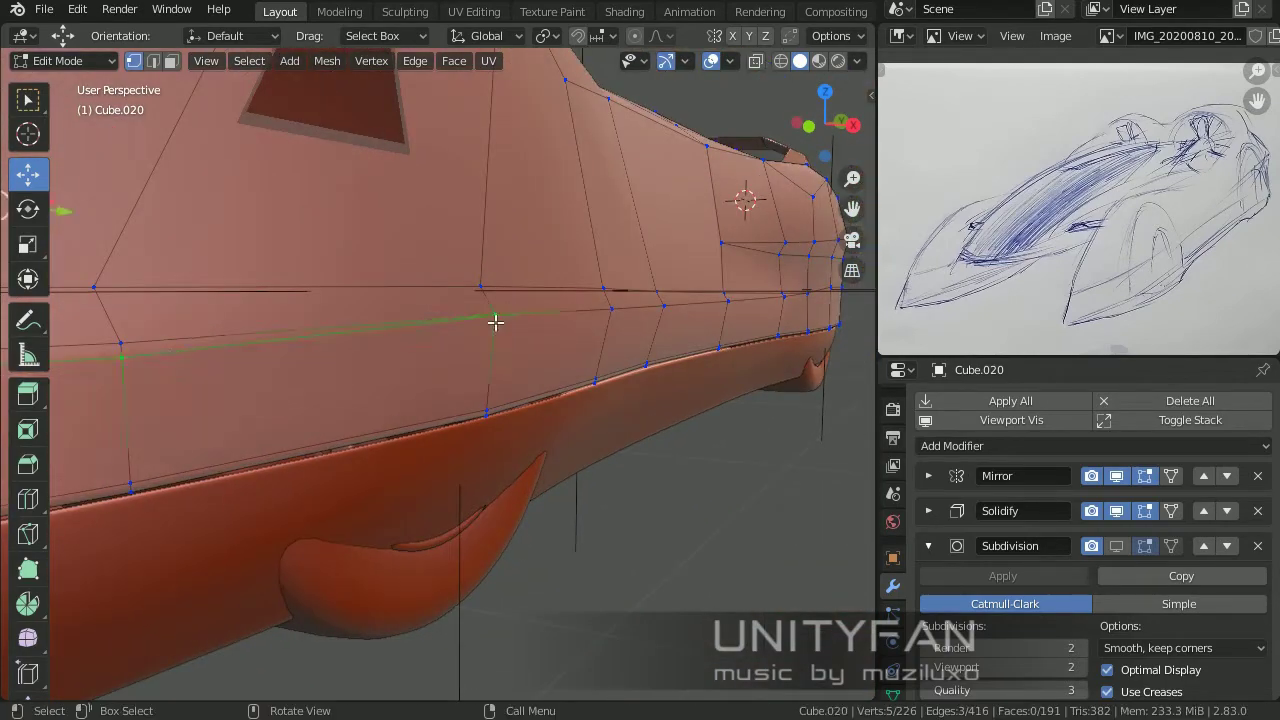
mouse_move(495, 322)
middle_mouse_down()
mouse_move(608, 426)
mouse_move(646, 520)
mouse_move(514, 489)
mouse_move(314, 512)
middle_mouse_up()
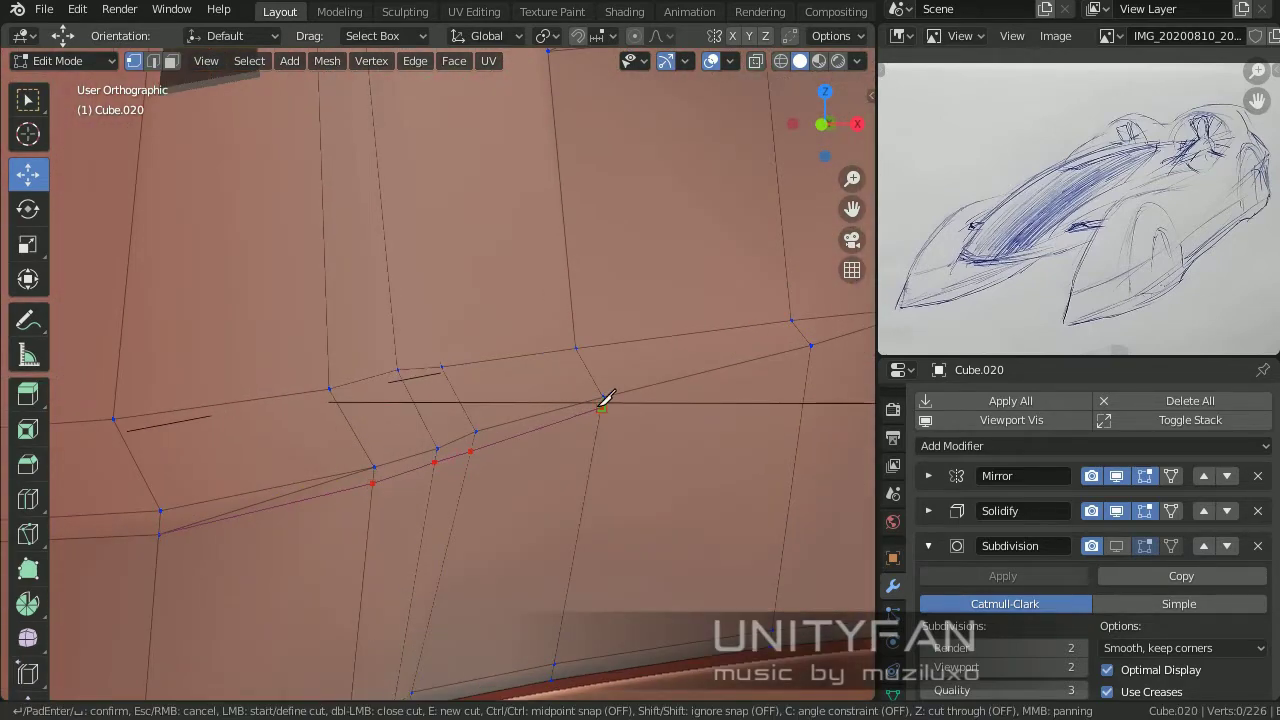
Step: Dissolve the stray edge and its face on the car's side panel
left_click(334, 491)
key("ctrl+x")
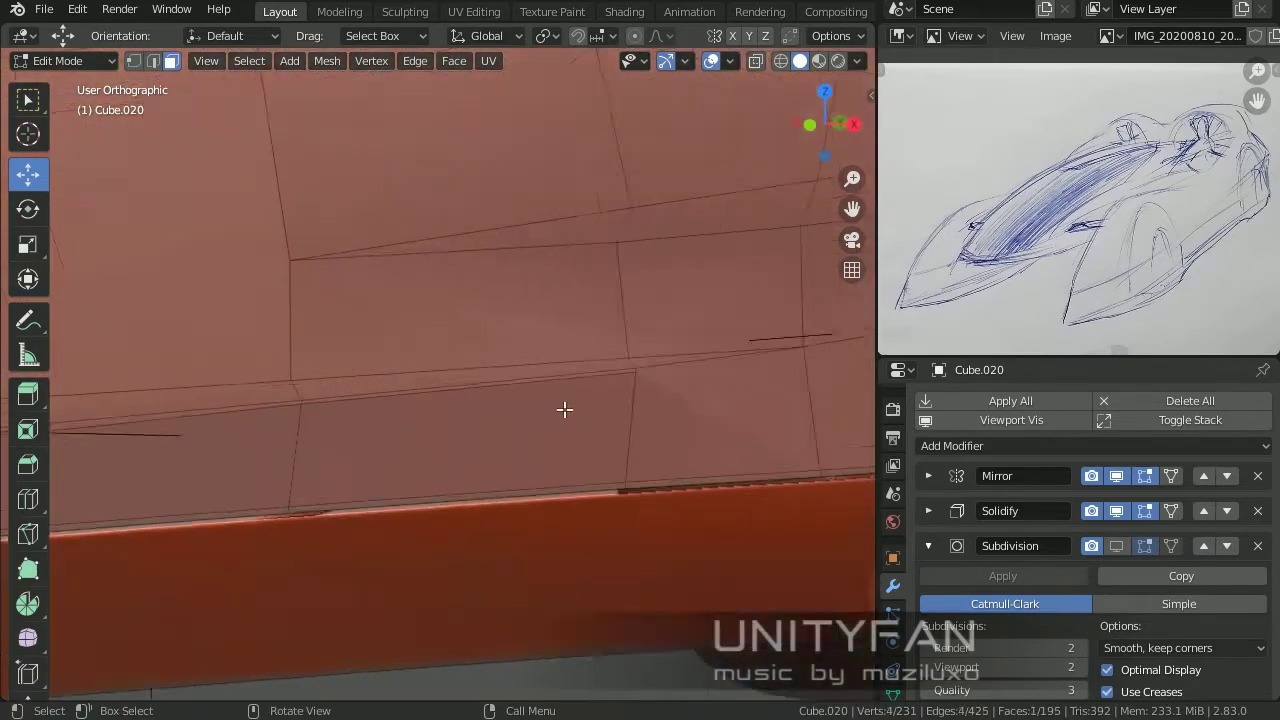
left_click(417, 480)
mouse_move(417, 480)
middle_mouse_down()
mouse_move(482, 370)
mouse_move(434, 451)
mouse_move(686, 403)
middle_mouse_up()
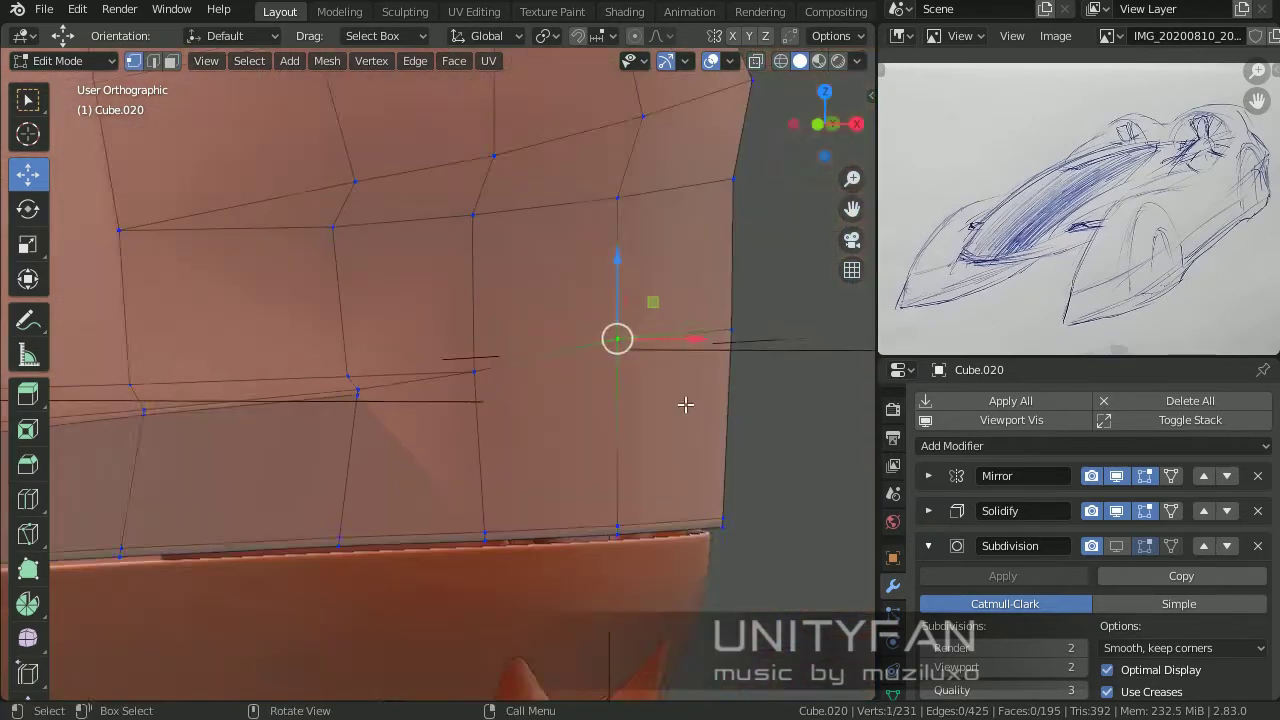
Step: In vertex select mode, knife a new side panel line and return to Object Mode
key("1")
scroll(809, 431, "up", 2)
key("k")
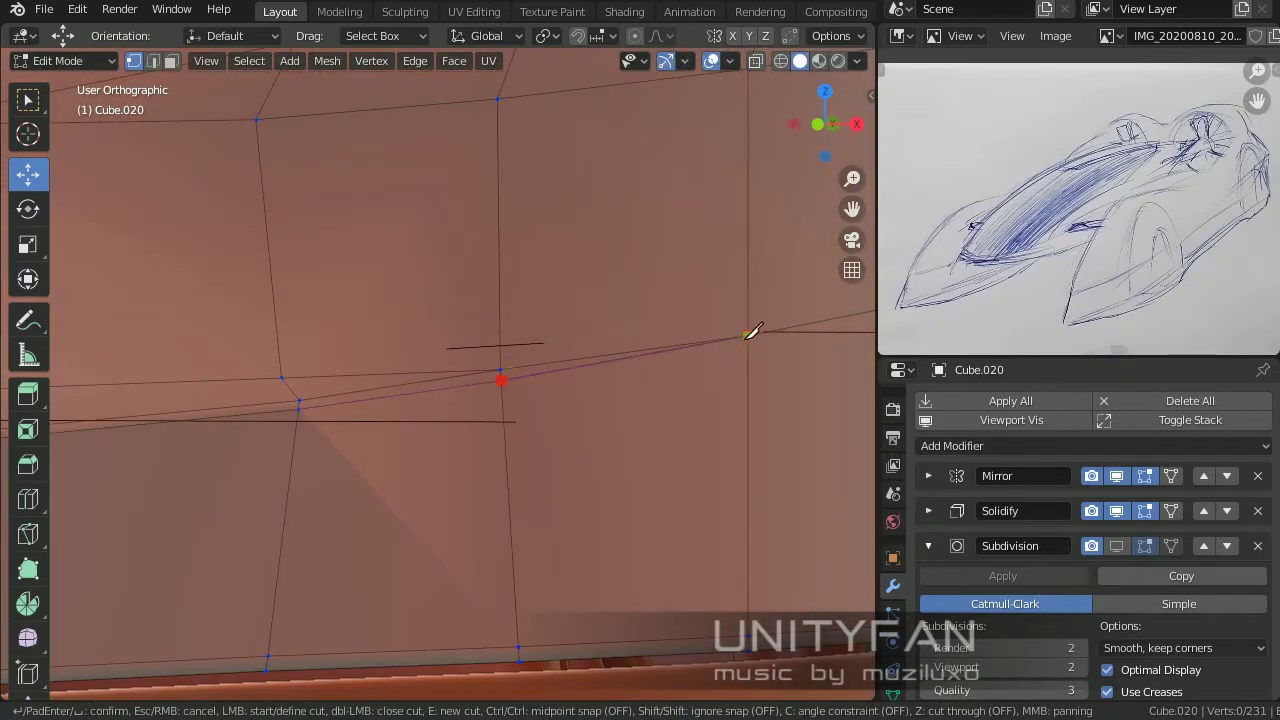
key("Return")
scroll(340, 551, "down", 3)
key("Tab")
middle_click_drag(364, 529, 780, 549)
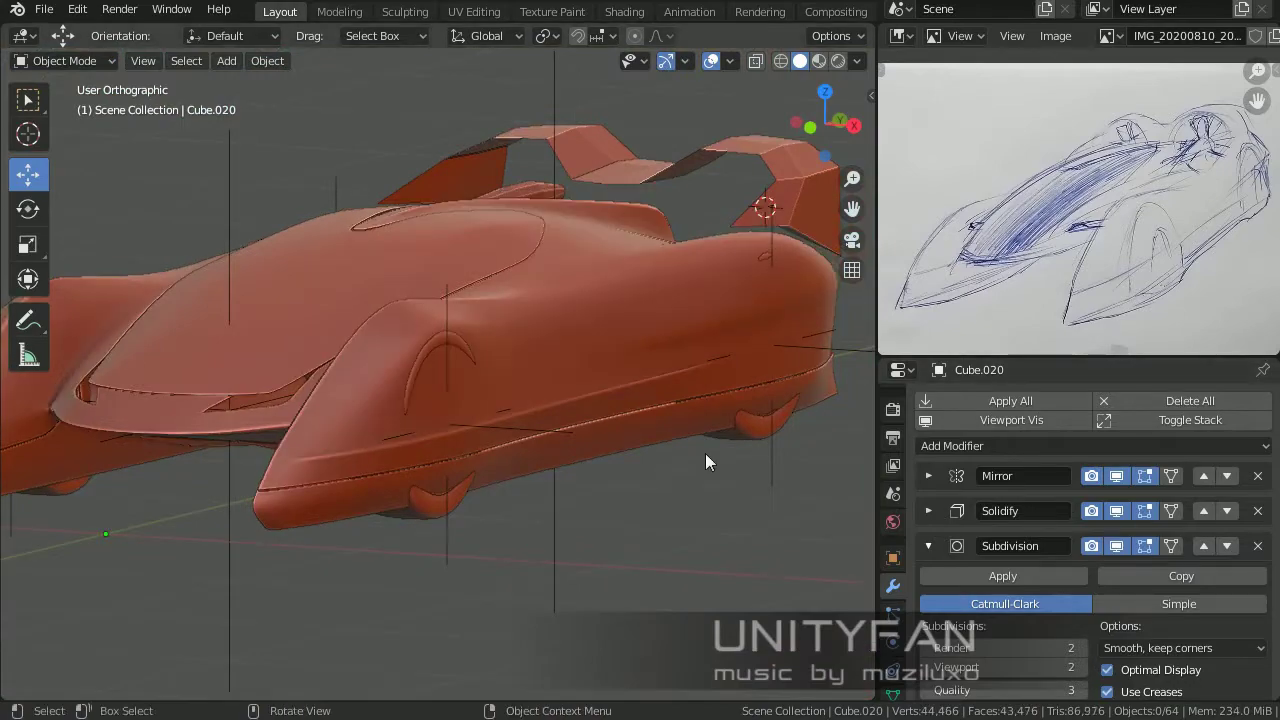
Step: Orbit to the car's rear side and inspect the side intake with and without smoothing
mouse_move(705, 453)
middle_mouse_down()
mouse_move(639, 527)
mouse_move(639, 509)
middle_mouse_up()
scroll(639, 509, "up", 3)
mouse_move(434, 454)
middle_mouse_down("alt")
mouse_move(457, 528)
mouse_move(515, 615)
middle_mouse_up("alt")
key("Tab")
scroll(662, 460, "up", 4)
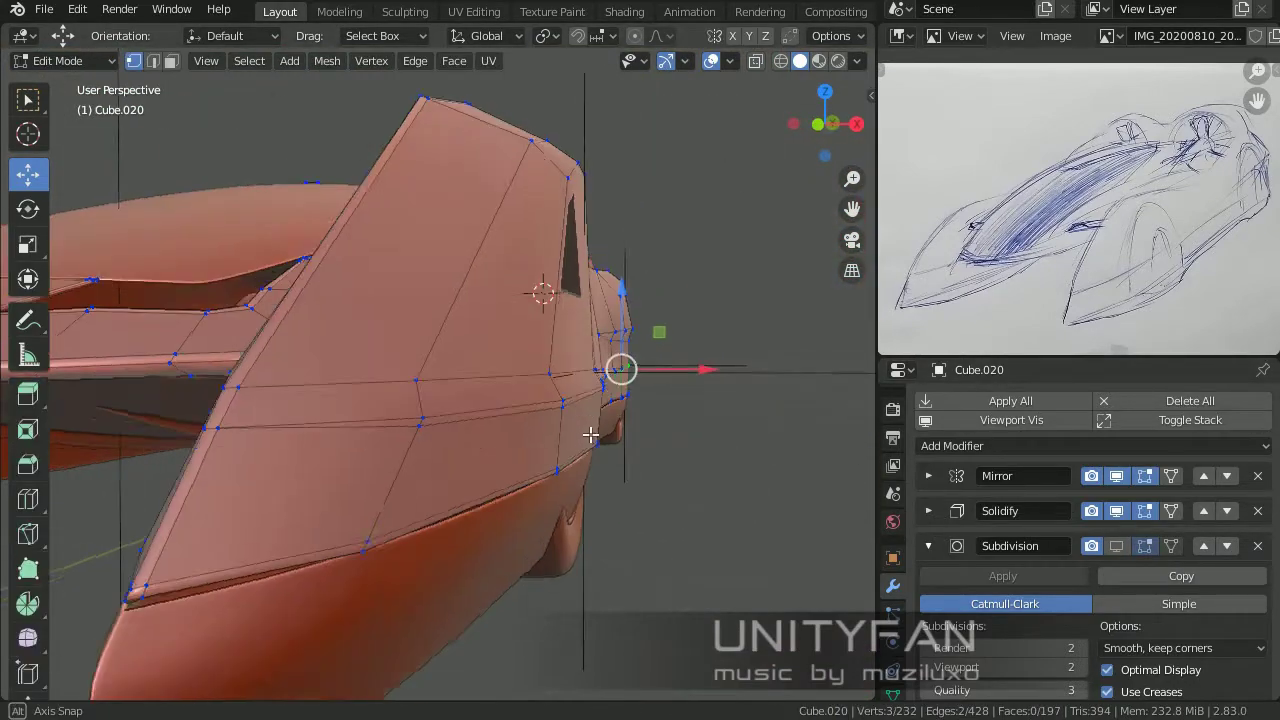
middle_click_drag(620, 400, 537, 418)
mouse_move(553, 293)
middle_mouse_down()
mouse_move(651, 529)
mouse_move(517, 569)
mouse_move(577, 517)
mouse_move(683, 516)
mouse_move(531, 509)
mouse_move(359, 558)
middle_mouse_up()
scroll(683, 516, "up", 2)
scroll(424, 546, "down", 3)
key("Tab")
middle_click_drag(434, 543, 700, 500)
Step: Hide the Subdivision preview and knife-cut a panel line around the side intake
left_click(1116, 546)
scroll(422, 467, "up", 3)
key("Tab")
scroll(440, 466, "up", 2)
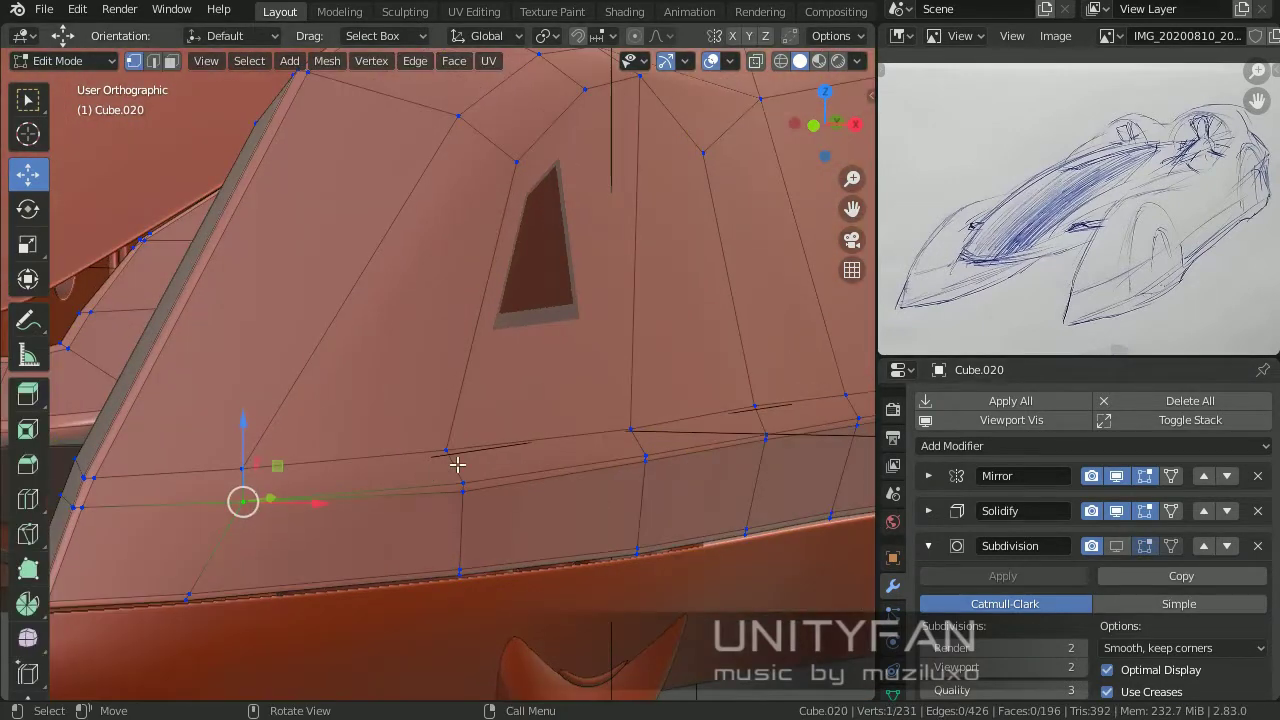
key("k")
scroll(455, 479, "up", 2)
left_click(235, 463)
scroll(586, 505, "up", 2)
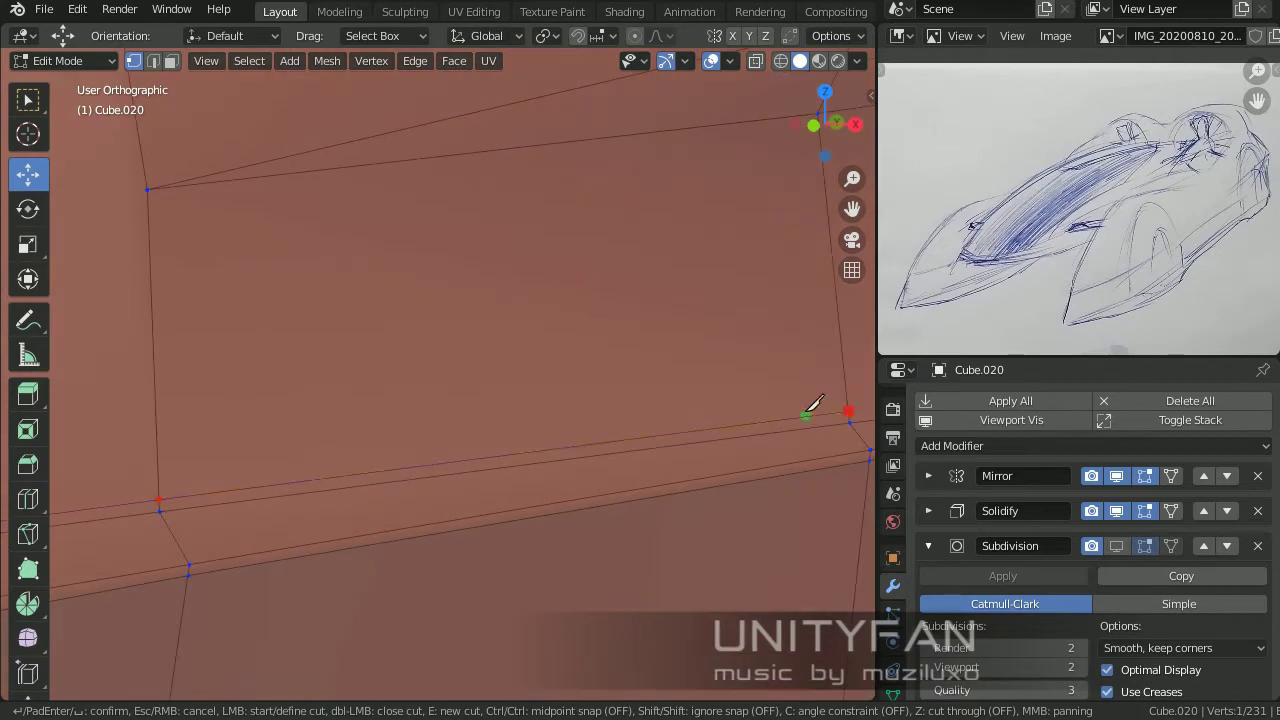
key("Return")
scroll(606, 474, "down", 3)
scroll(720, 447, "up", 2)
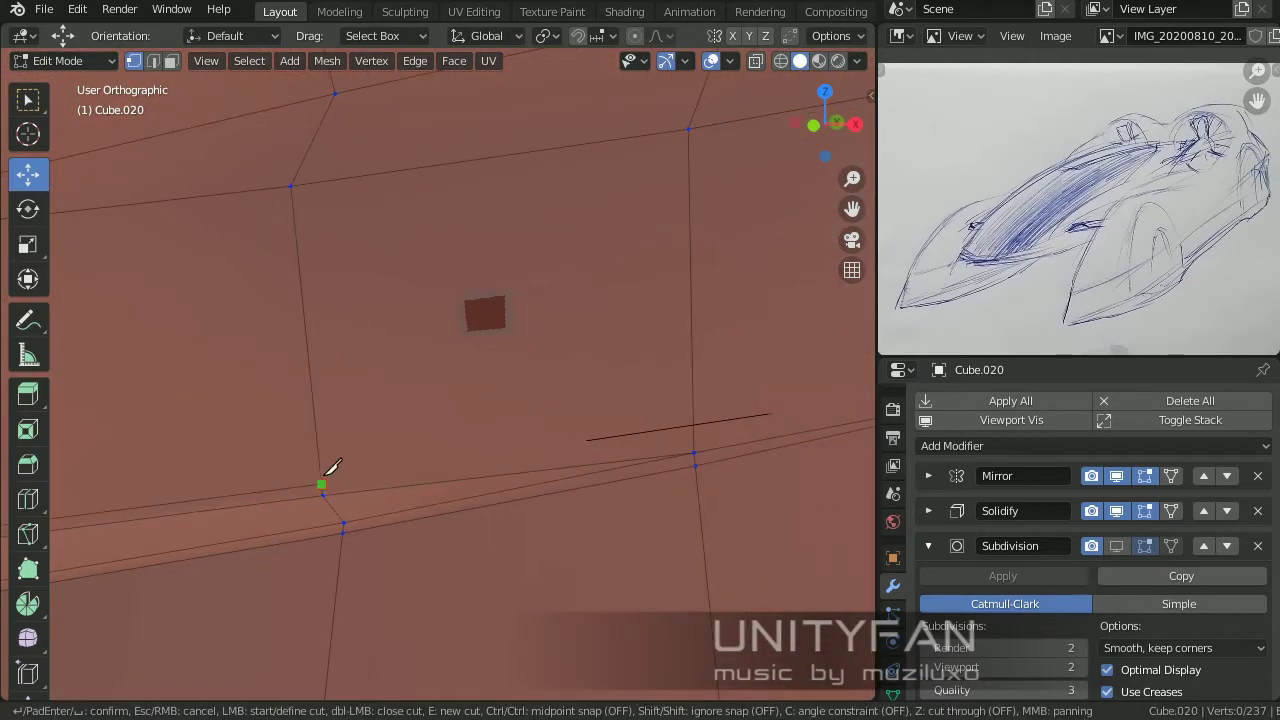
key("Return")
scroll(393, 521, "down", 5)
Step: Review the smoothed car from new angles and move the selected vertices near the nose
key("Tab")
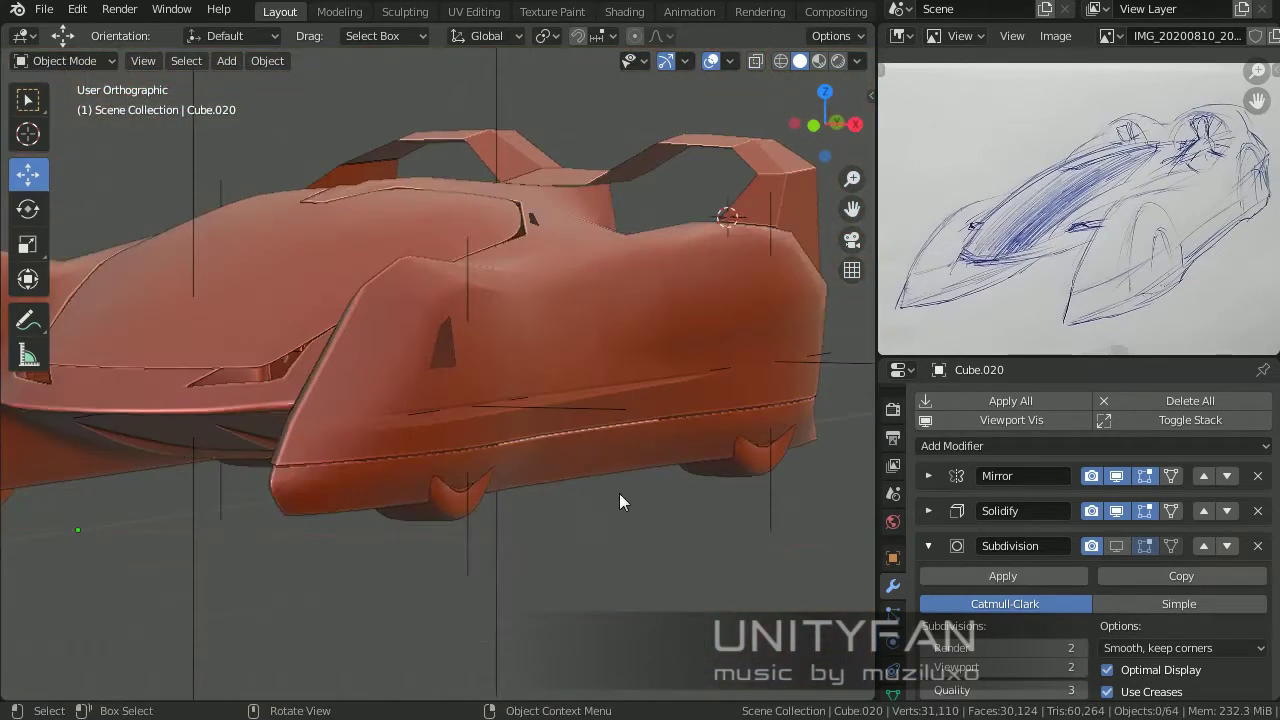
middle_click_drag(619, 493, 519, 354)
middle_click_drag(908, 562, 602, 602)
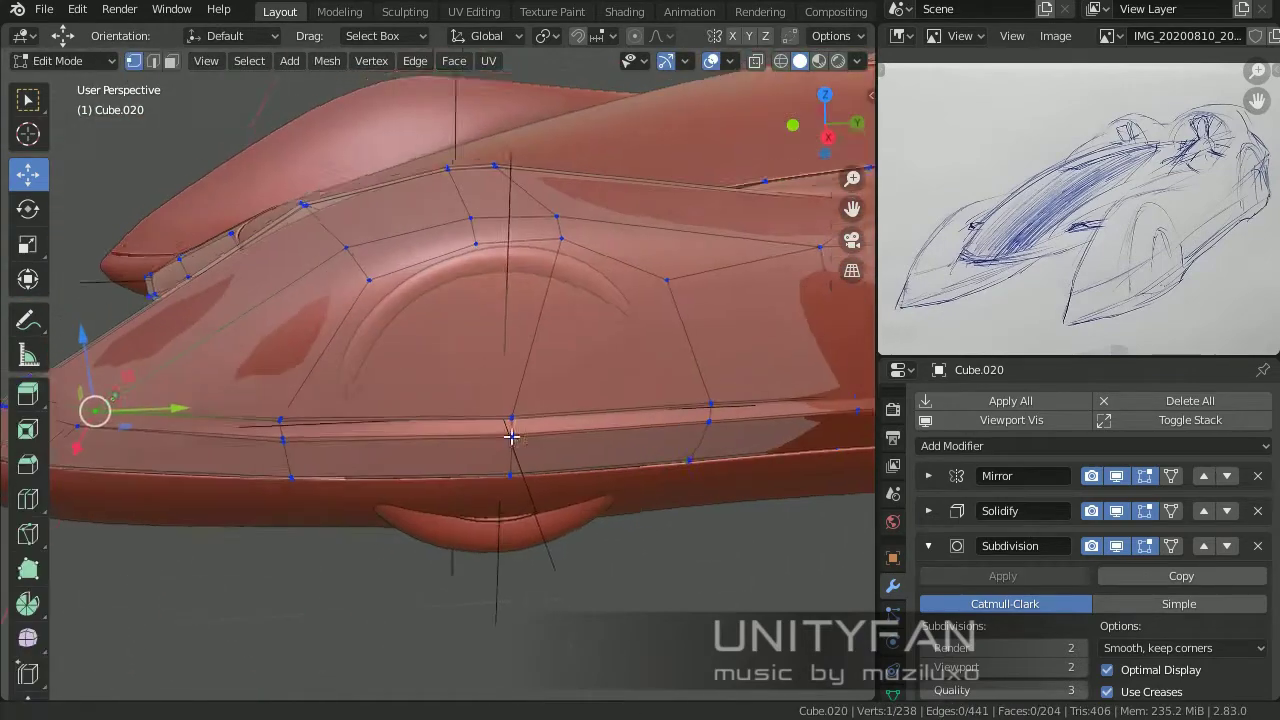
key("g")
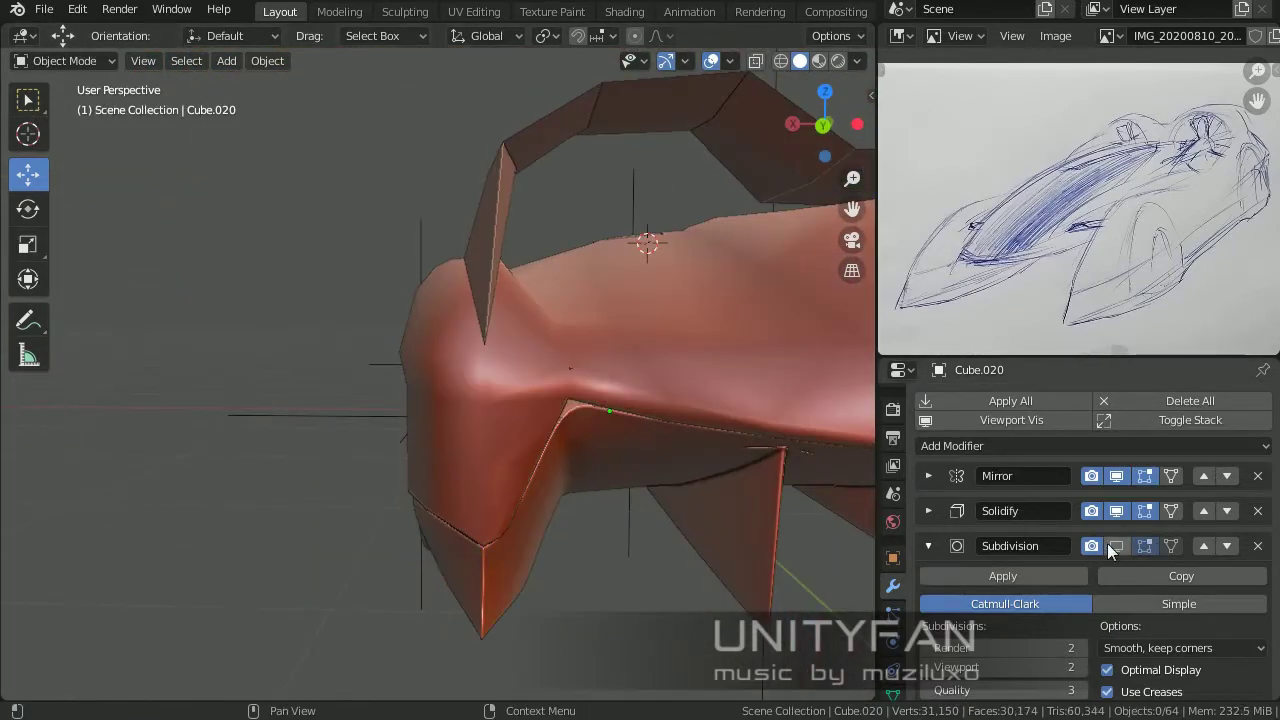
Step: Toggle the smoothing preview, select a side-panel vertex and make a first panel-line cut
left_click(1116, 545)
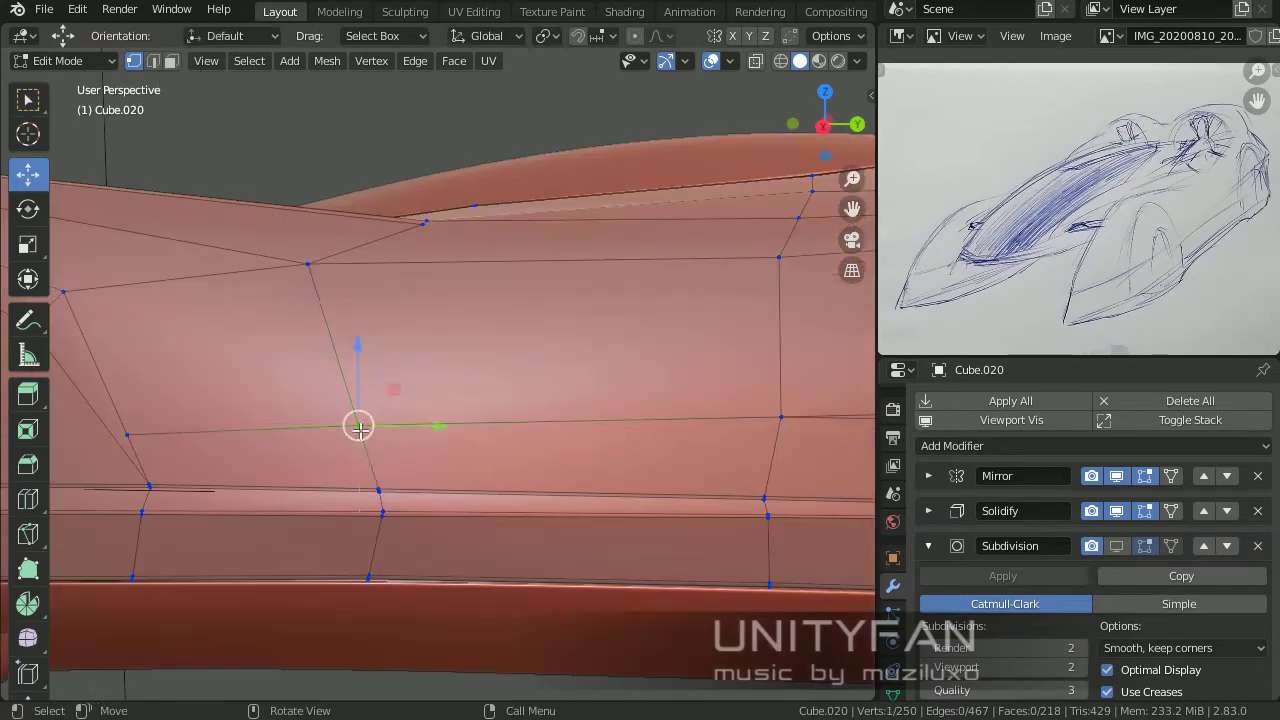
mouse_move(133, 412)
middle_mouse_down()
mouse_move(577, 486)
mouse_move(380, 466)
mouse_move(553, 464)
mouse_move(623, 409)
mouse_move(543, 400)
mouse_move(629, 491)
mouse_move(438, 501)
mouse_move(331, 464)
middle_mouse_up()
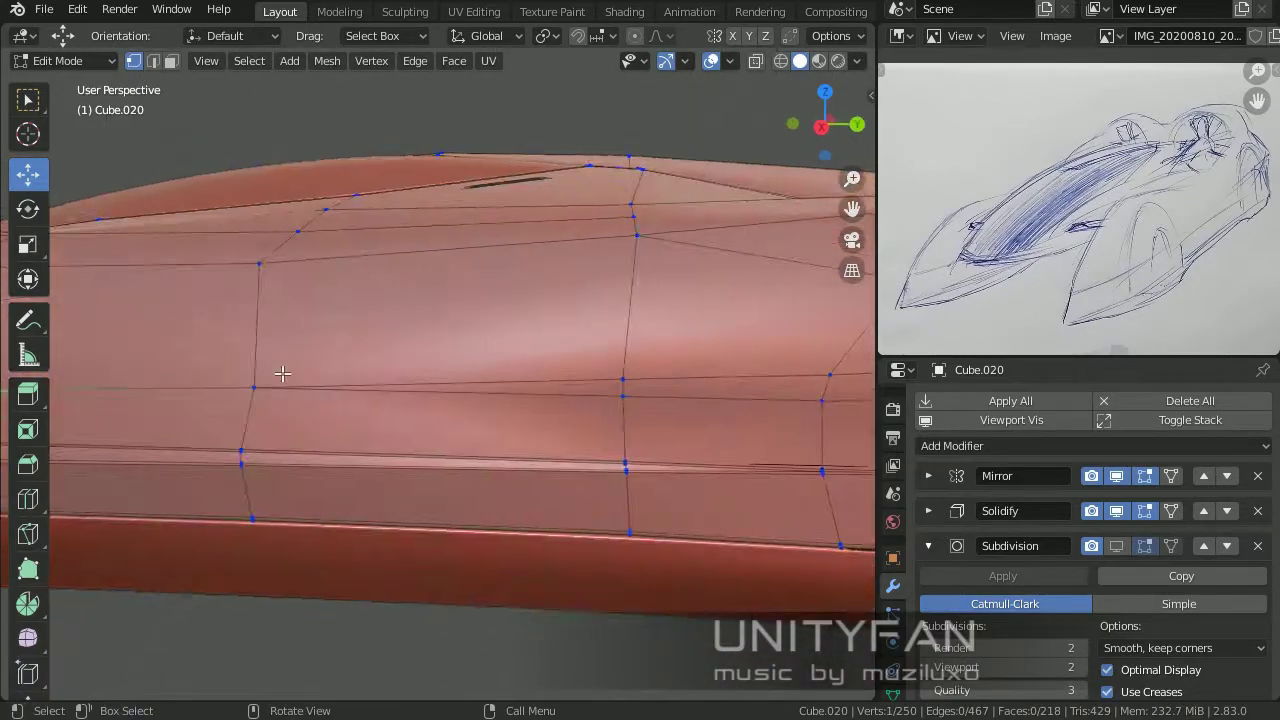
middle_click_drag(320, 380, 663, 285)
key("KP_5")
left_click(251, 464)
scroll(366, 409, "up", 3)
scroll(430, 391, "up", 2)
key("w")
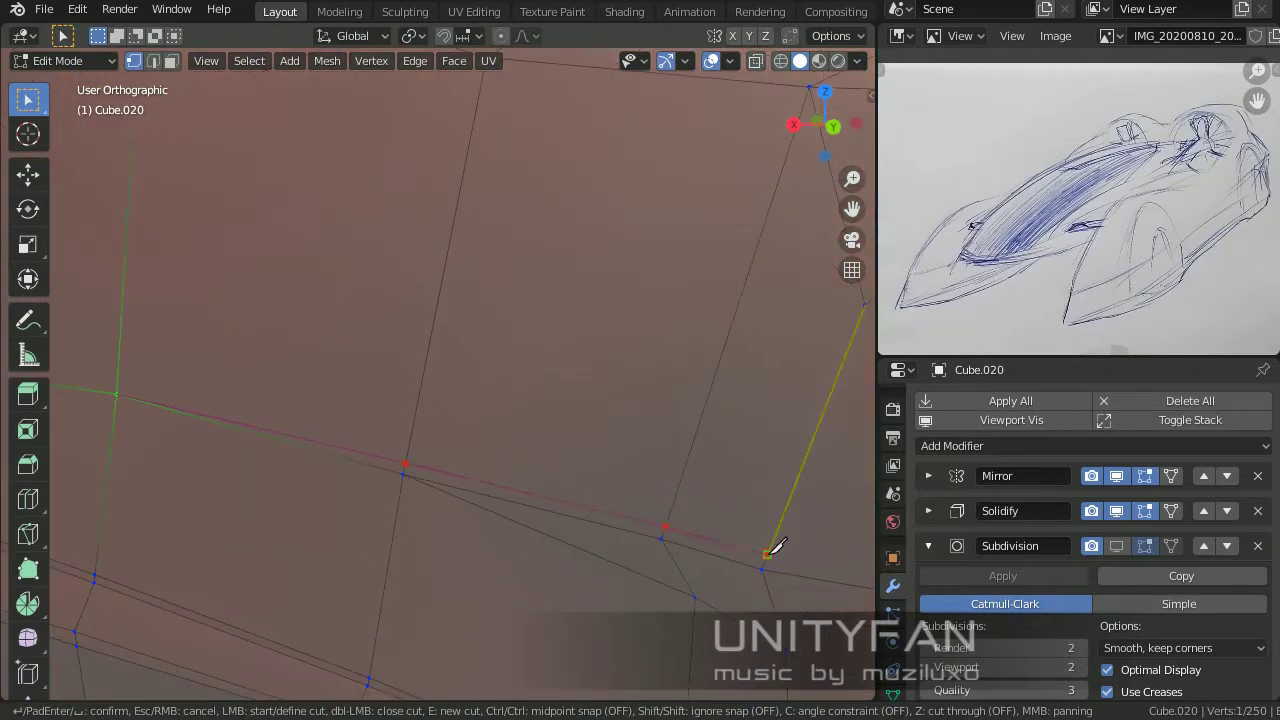
key("Return")
Step: Fix a side-panel cut point at a vertex and reposition a vertex on the fin's underside
scroll(420, 614, "down", 3)
scroll(343, 465, "up", 4)
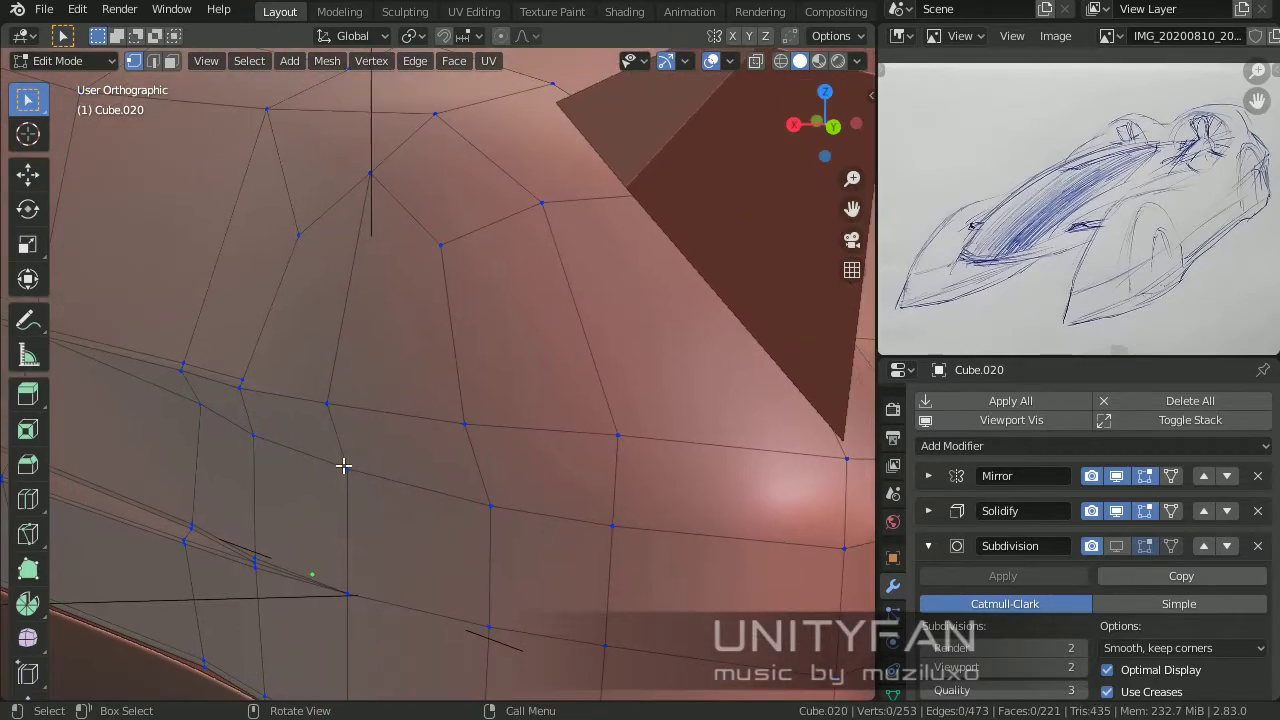
left_click(463, 409)
mouse_move(463, 409)
middle_mouse_down()
mouse_move(600, 437)
mouse_move(583, 442)
middle_mouse_up()
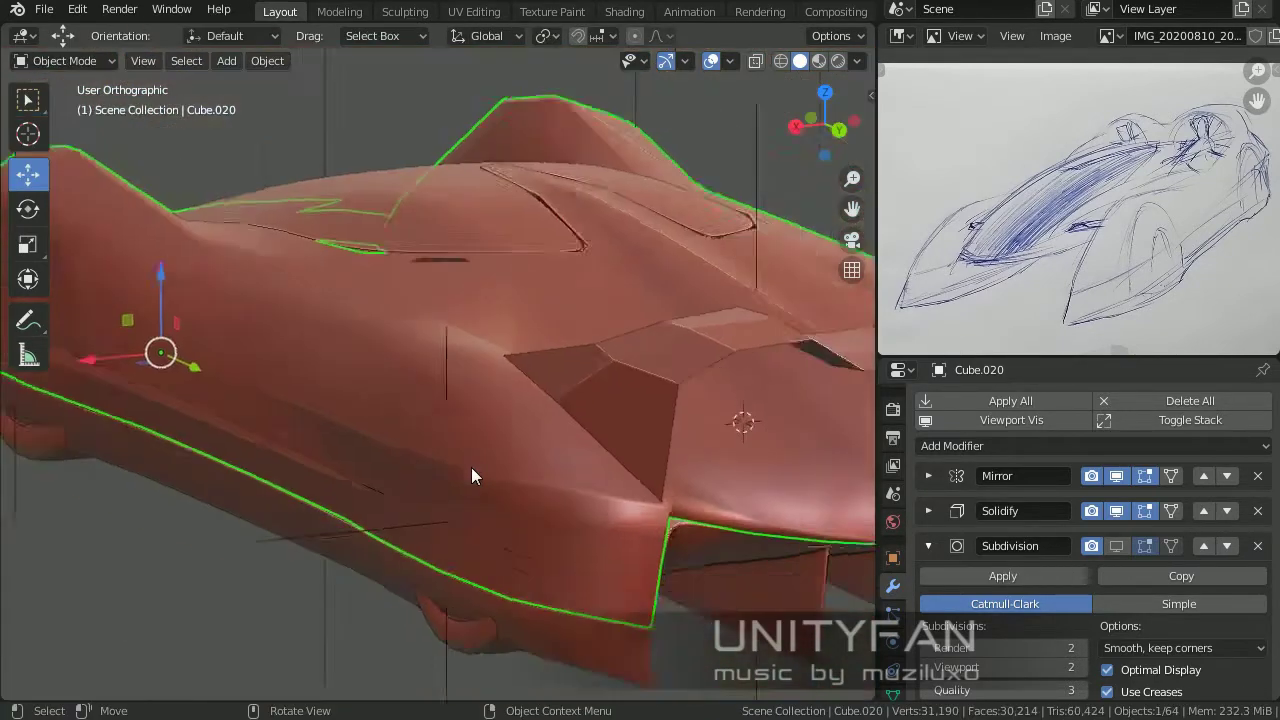
key("Tab")
scroll(371, 271, "up", 3)
scroll(391, 149, "up", 2)
middle_click_drag(391, 149, 357, 476, "shift")
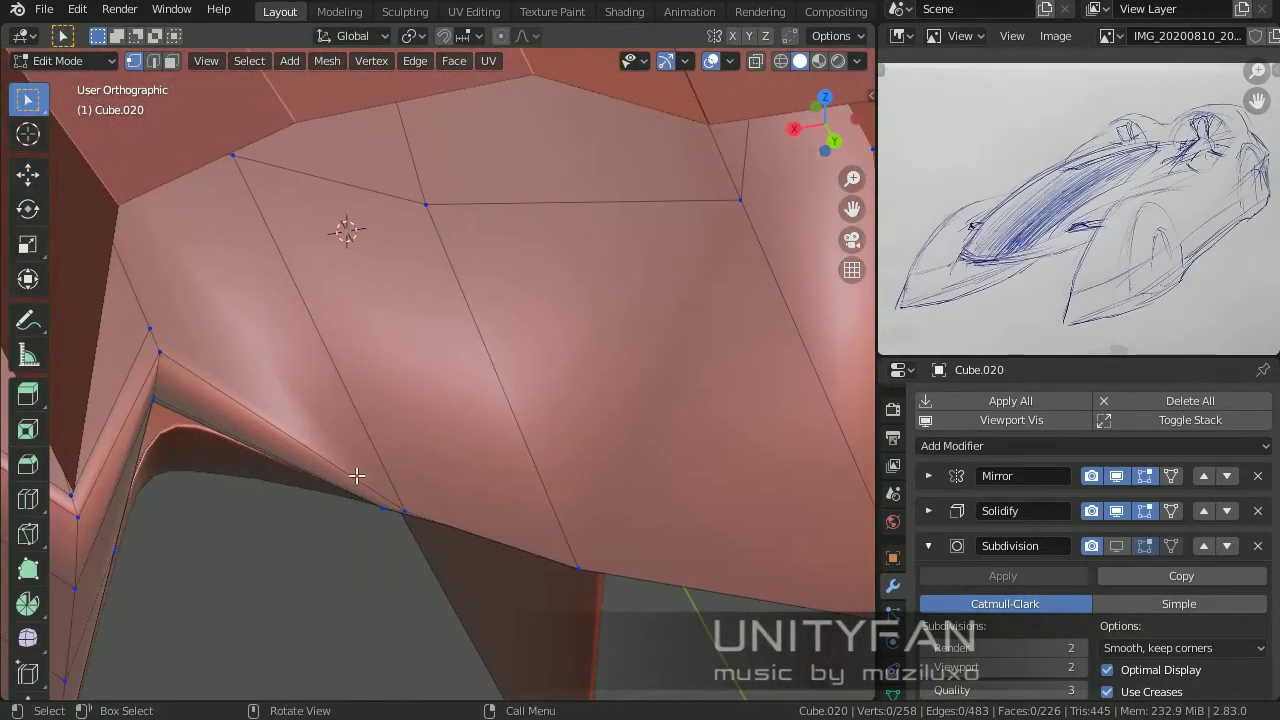
mouse_move(590, 541)
middle_mouse_down()
mouse_move(749, 580)
mouse_move(478, 474)
middle_mouse_up()
key("Return")
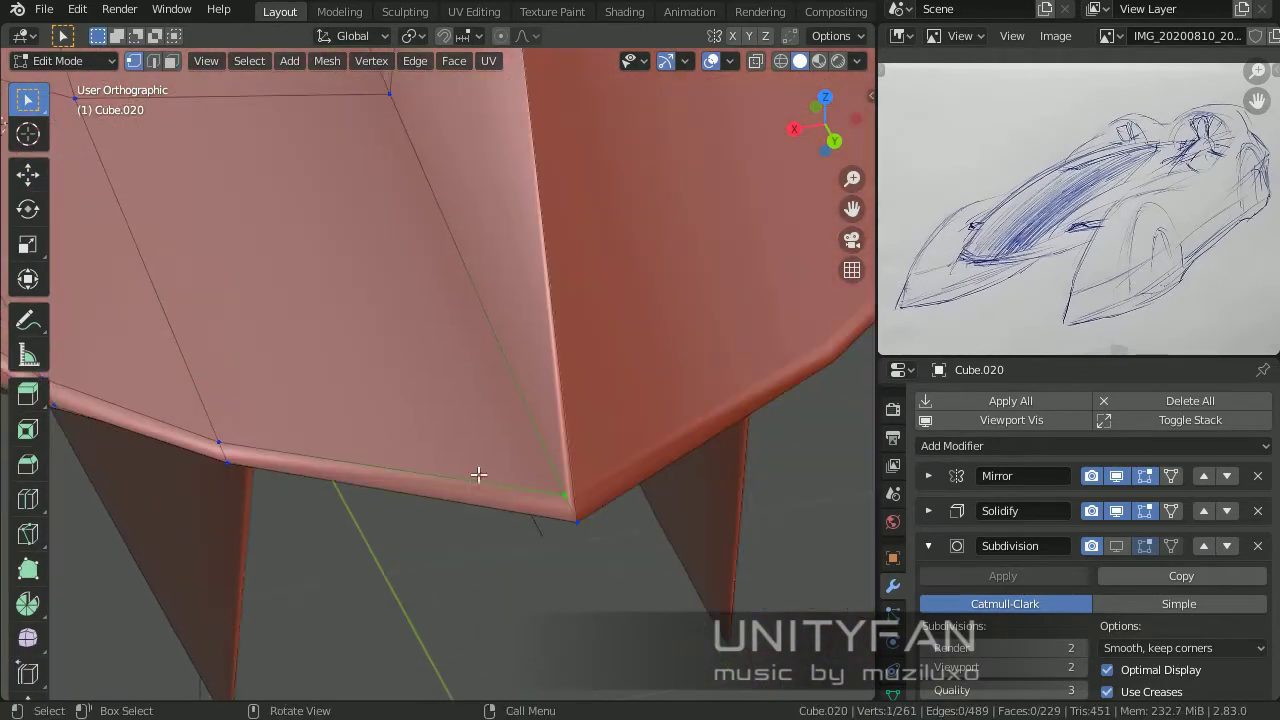
mouse_move(583, 527)
middle_mouse_down()
mouse_move(549, 523)
mouse_move(528, 563)
mouse_move(374, 554)
mouse_move(474, 557)
mouse_move(451, 449)
mouse_move(549, 583)
middle_mouse_up()
key("g")
left_click(528, 563)
Step: Knife-cut a line near the fin joint and move the new cut vertex into place
key("k")
left_click(454, 252)
key("Return")
mouse_move(454, 252)
middle_mouse_down()
mouse_move(209, 363)
mouse_move(486, 517)
mouse_move(471, 386)
mouse_move(336, 389)
middle_mouse_up()
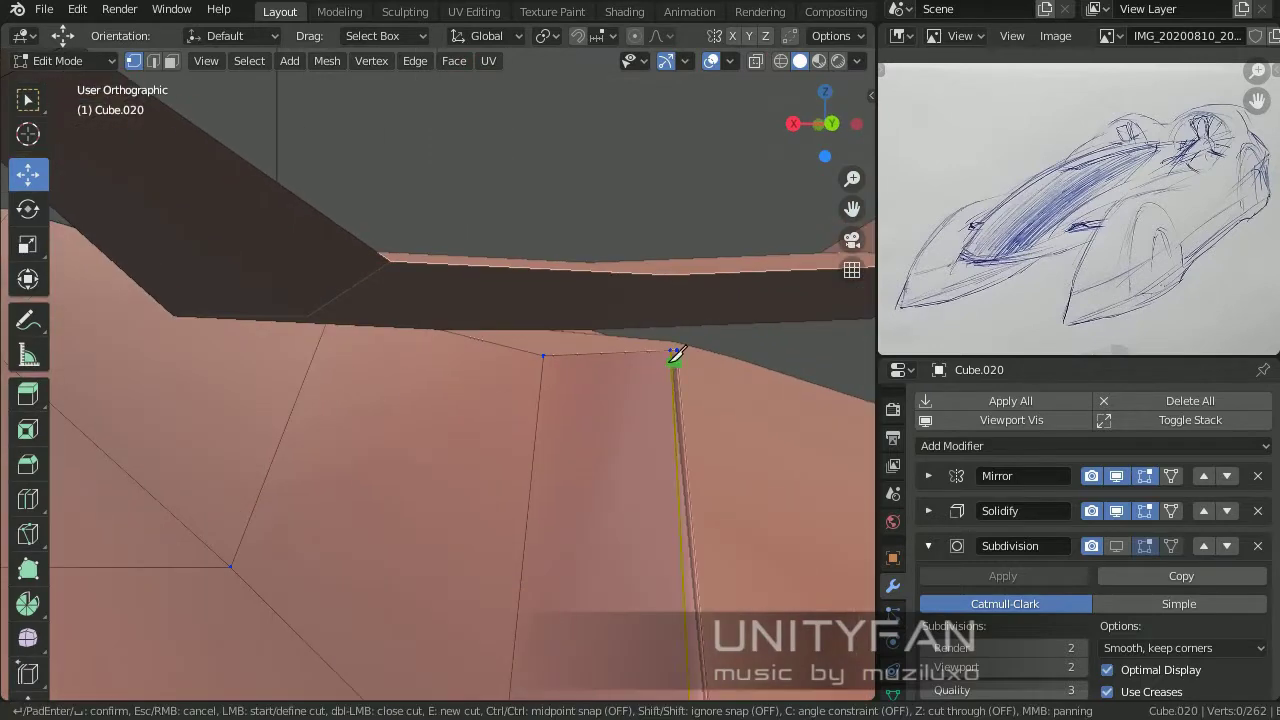
key("Return")
mouse_move(337, 307)
middle_mouse_down()
mouse_move(534, 354)
mouse_move(477, 349)
middle_mouse_up()
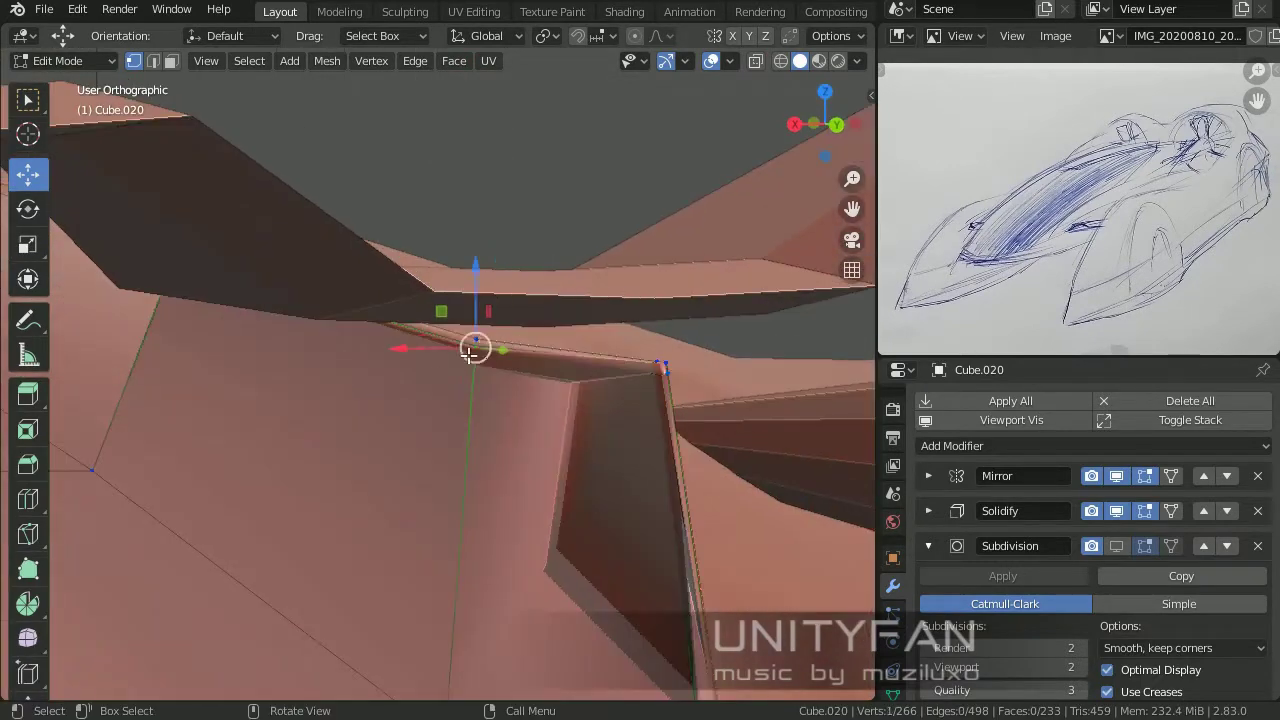
left_click(477, 349)
key("g")
left_click(589, 392)
mouse_move(589, 392)
middle_mouse_down()
mouse_move(473, 426)
mouse_move(334, 400)
mouse_move(623, 486)
mouse_move(400, 380)
mouse_move(228, 140)
mouse_move(534, 400)
mouse_move(560, 388)
middle_mouse_up()
Step: In vertex select mode, knife-cut a panel line ending at the fin edge
key("1")
key("k")
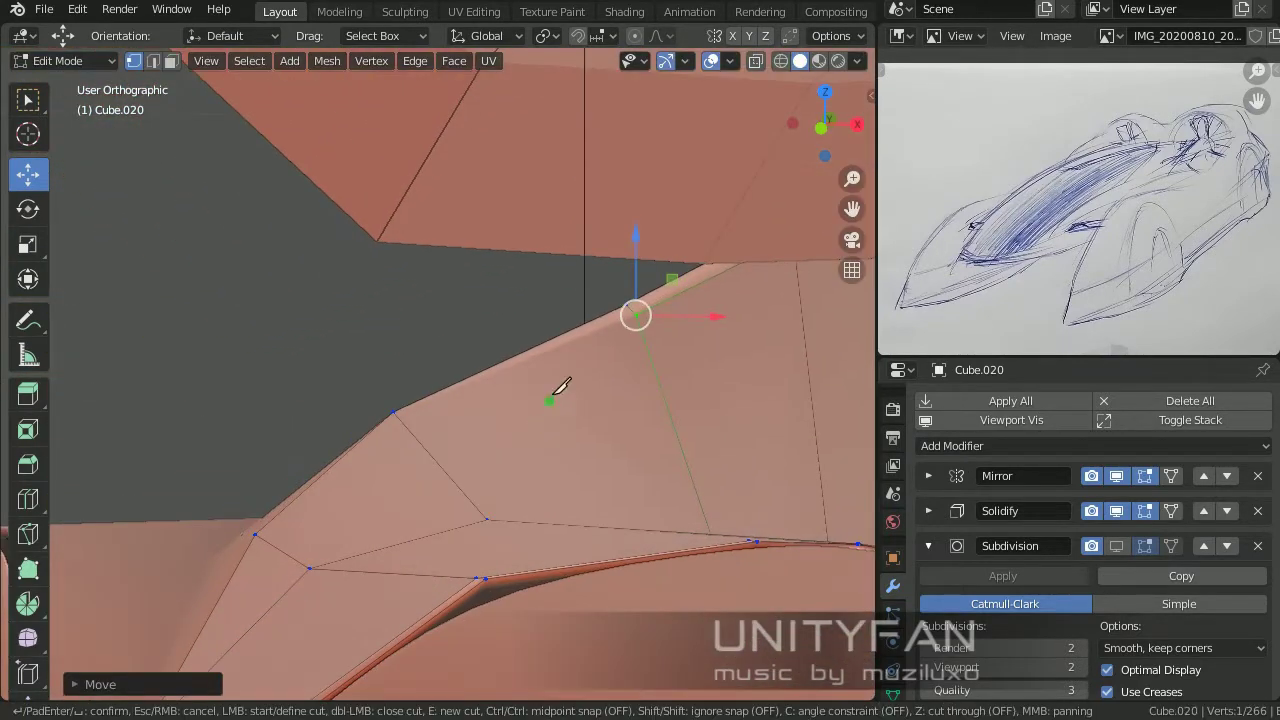
left_click(266, 539)
key("Return")
middle_click_drag(266, 539, 443, 457)
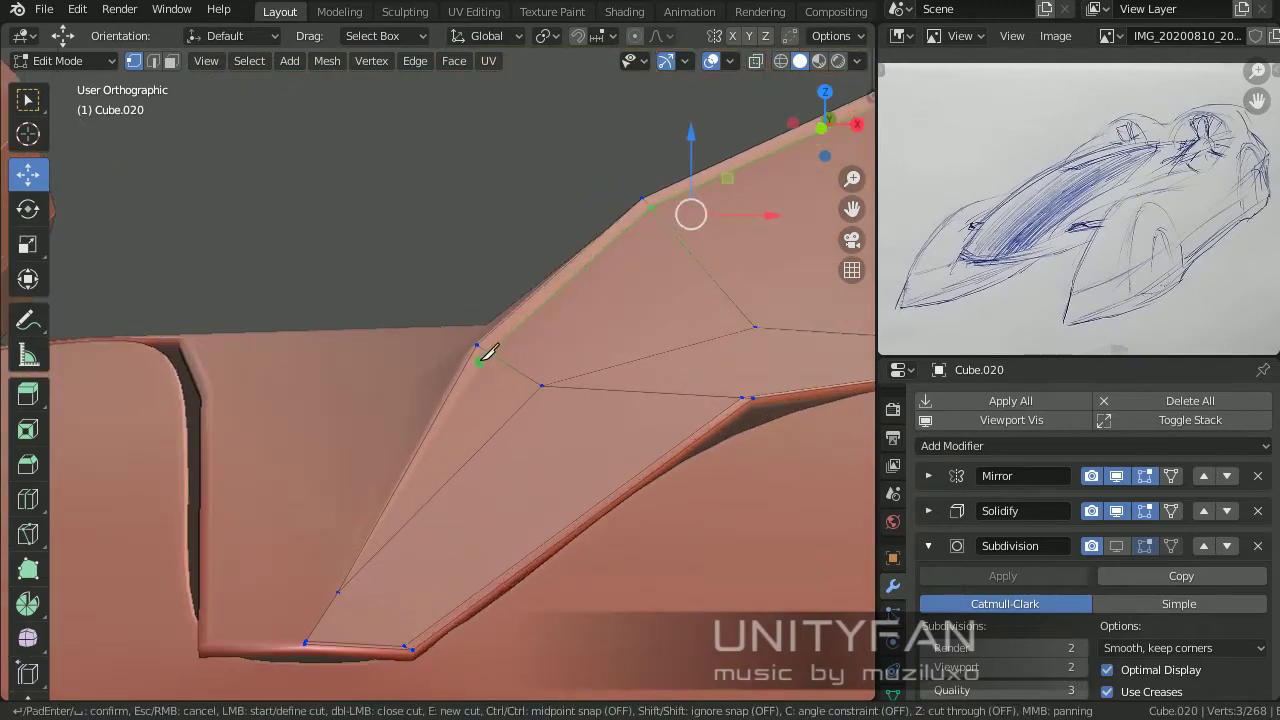
left_click(323, 640)
key("Return")
mouse_move(323, 640)
middle_mouse_down()
mouse_move(369, 528)
mouse_move(406, 517)
mouse_move(374, 460)
mouse_move(374, 491)
mouse_move(293, 506)
middle_mouse_up()
key("Tab")
key("Tab")
mouse_move(155, 388)
middle_mouse_down()
mouse_move(380, 423)
mouse_move(546, 479)
middle_mouse_up()
key("Return")
mouse_move(190, 375)
middle_mouse_down()
mouse_move(249, 428)
mouse_move(669, 466)
mouse_move(426, 438)
middle_mouse_up()
key("Return")
Step: Select the edge between the new cut vertices and knife-cut another line across the fin
left_click(343, 435)
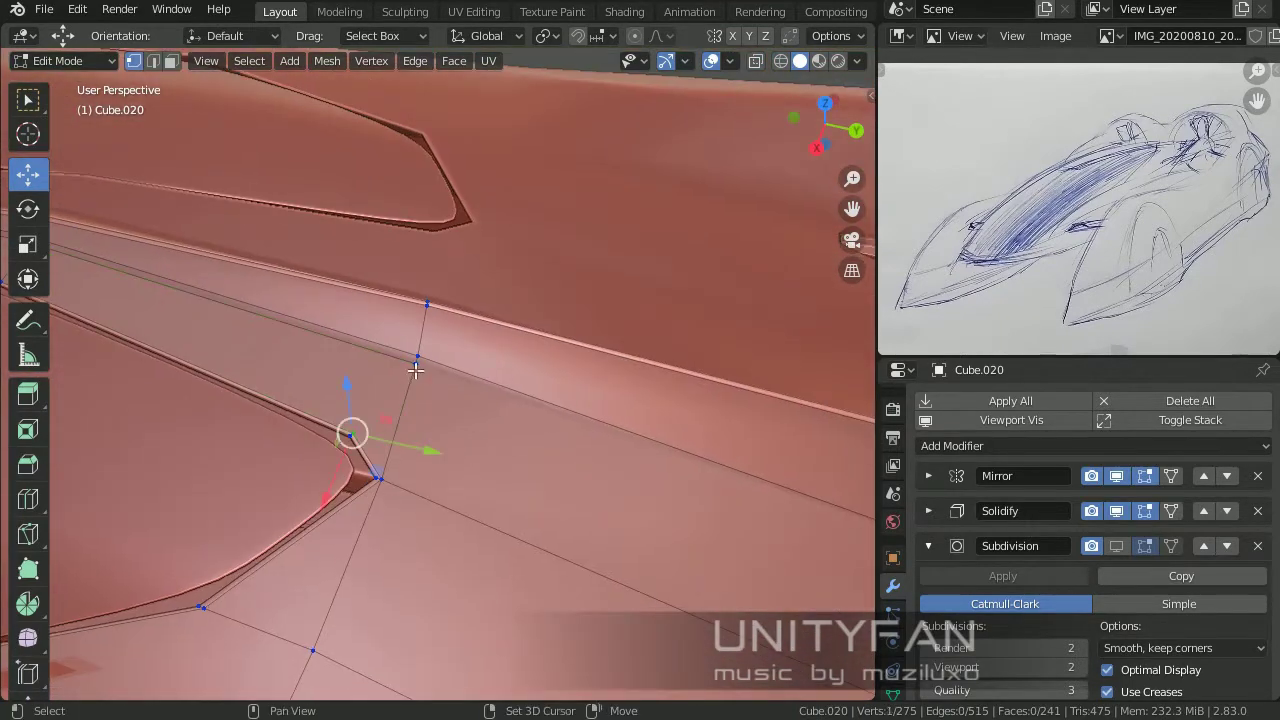
left_click(419, 374, "shift")
middle_click_drag(419, 374, 502, 429)
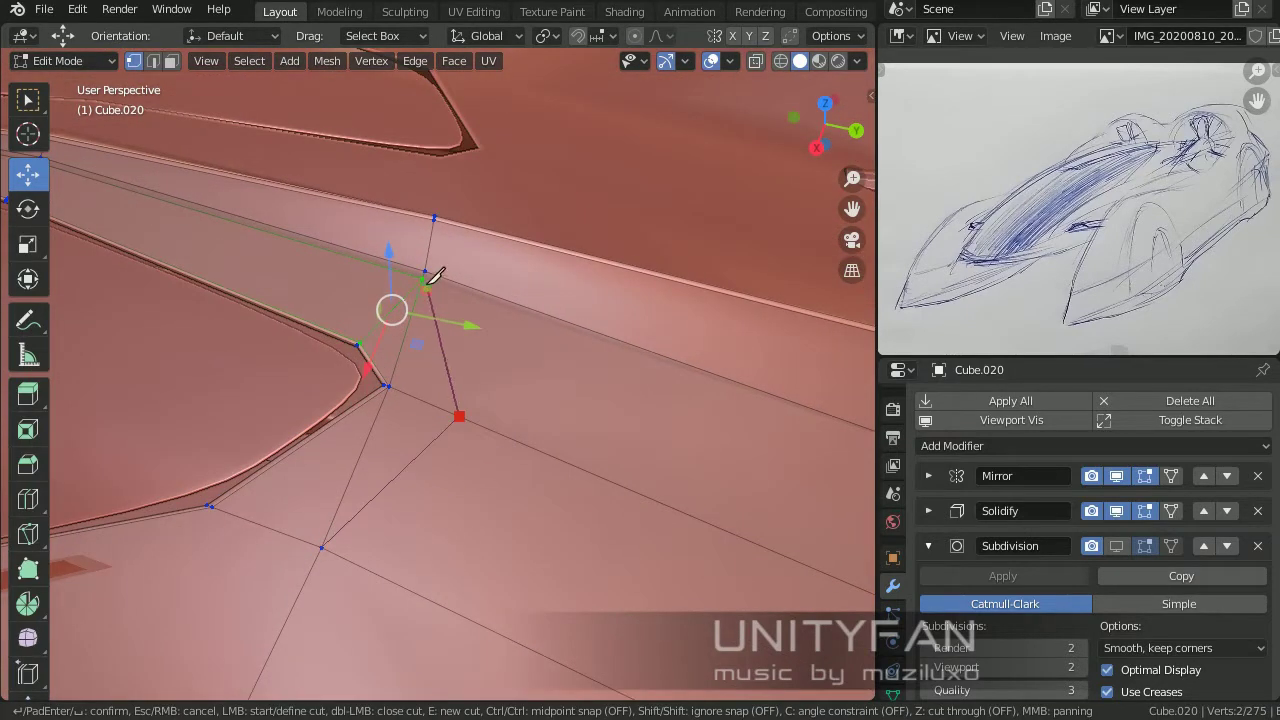
mouse_move(380, 447)
middle_mouse_down()
mouse_move(280, 360)
mouse_move(380, 309)
middle_mouse_up()
key("k")
left_click(573, 680)
mouse_move(676, 482)
middle_mouse_down()
mouse_move(634, 514)
mouse_move(347, 234)
middle_mouse_up()
left_click(489, 380)
middle_click_drag(489, 380, 380, 283)
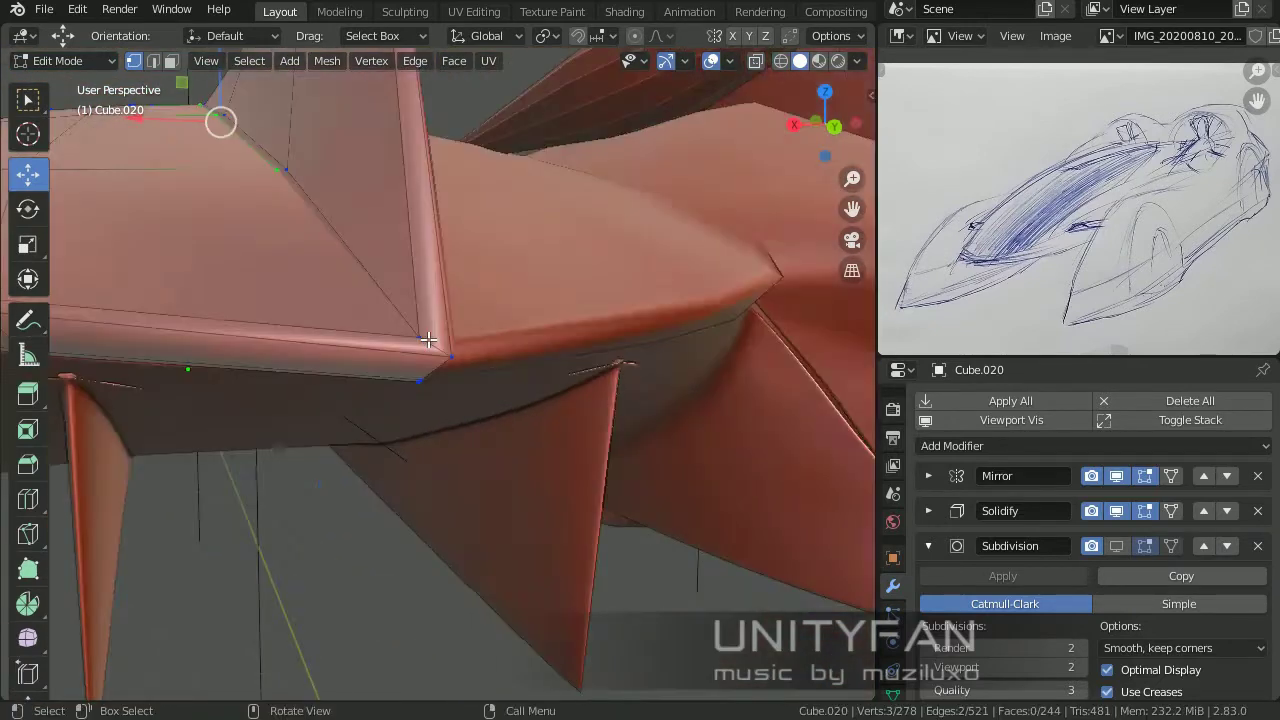
mouse_move(484, 474)
middle_mouse_down()
mouse_move(400, 380)
mouse_move(1095, 525)
mouse_move(494, 377)
mouse_move(484, 455)
middle_mouse_up()
key("Return")
Step: Add further knife cuts on the fin face and along the car body
key("Tab")
scroll(494, 377, "up", 5)
key("Tab")
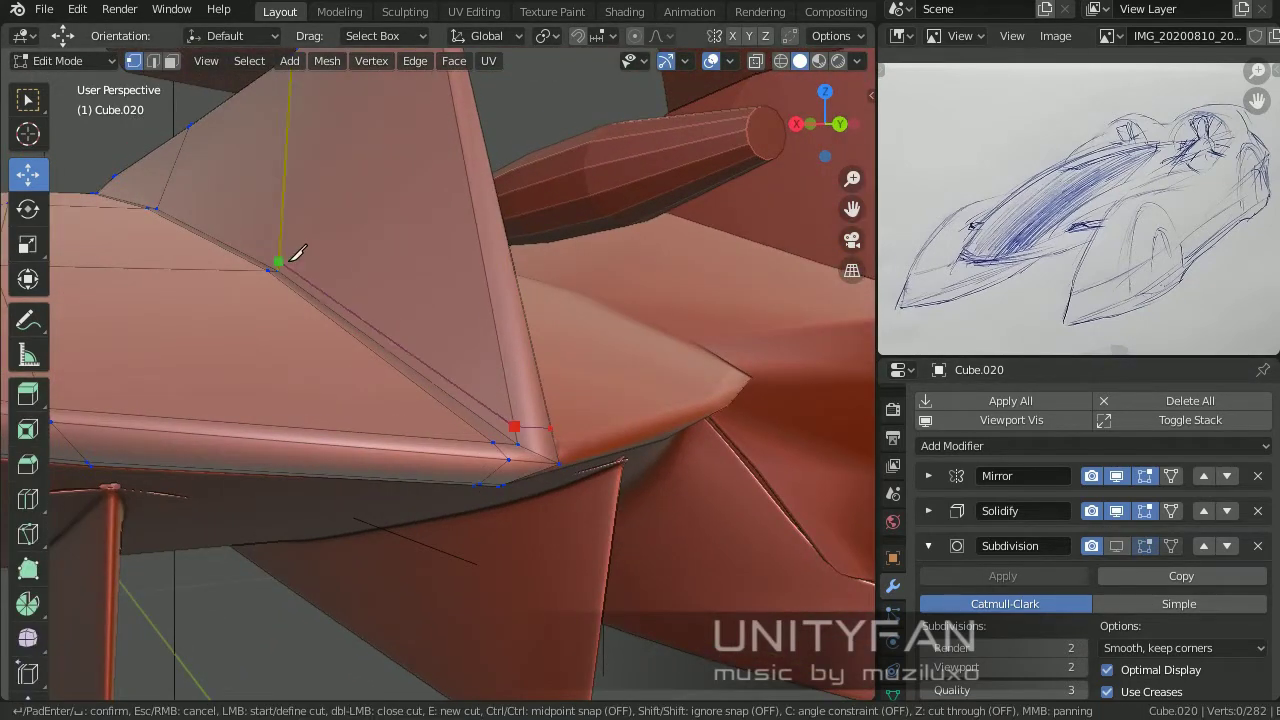
left_click(291, 259)
middle_click_drag(291, 259, 394, 331)
scroll(394, 331, "up", 4)
middle_click_drag(406, 286, 616, 530)
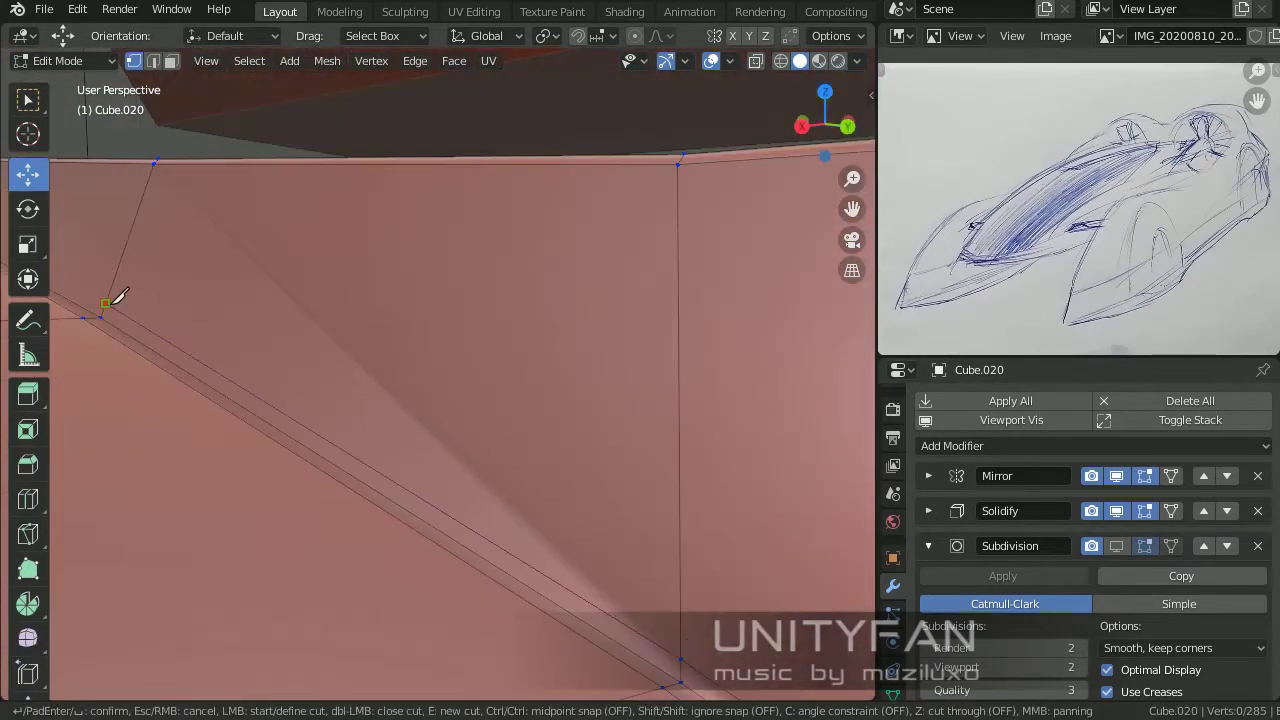
key("Return")
middle_click_drag(118, 296, 344, 370)
left_click(664, 399)
mouse_move(664, 399)
middle_mouse_down()
mouse_move(300, 366)
mouse_move(766, 409)
middle_mouse_up()
key("Return")
Step: Make one more knife cut, check it along the car's side and toggle the Subdivision display
mouse_move(531, 371)
middle_mouse_down()
mouse_move(426, 411)
mouse_move(714, 370)
middle_mouse_up()
key("k")
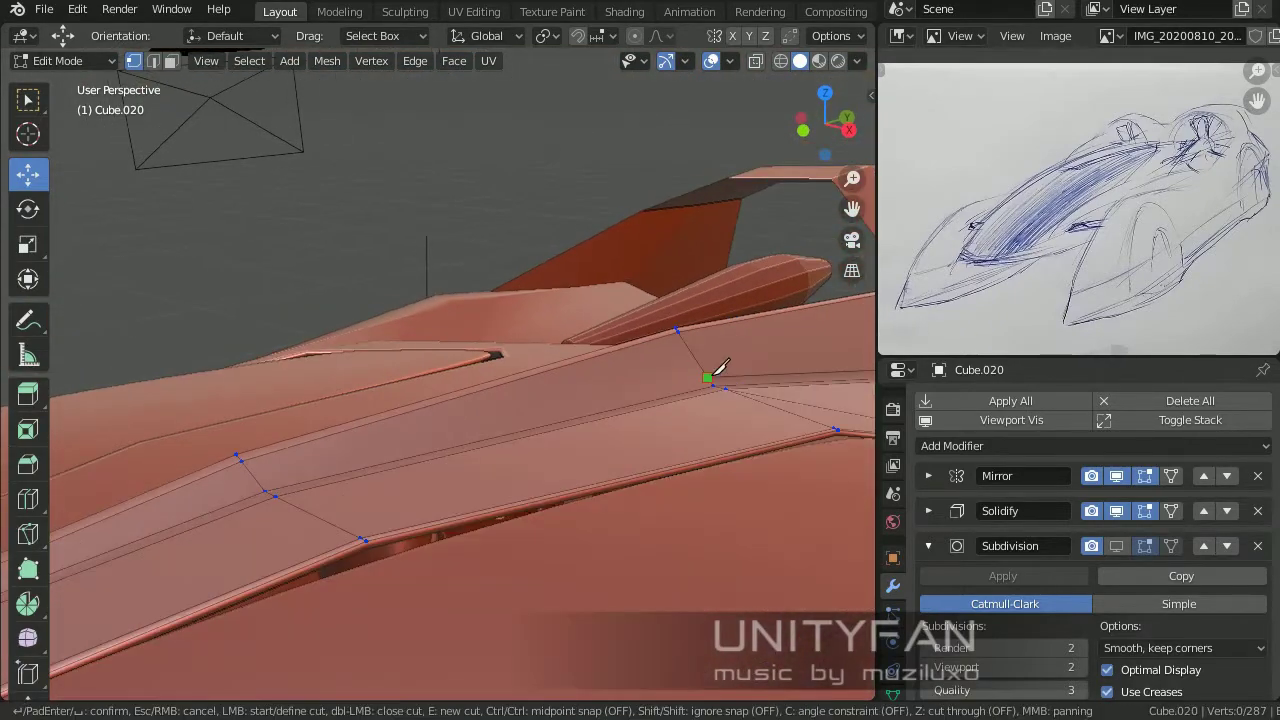
key("Return")
key("Tab")
mouse_move(270, 470)
middle_mouse_down()
mouse_move(409, 422)
mouse_move(671, 374)
mouse_move(450, 355)
mouse_move(596, 513)
mouse_move(591, 361)
middle_mouse_up()
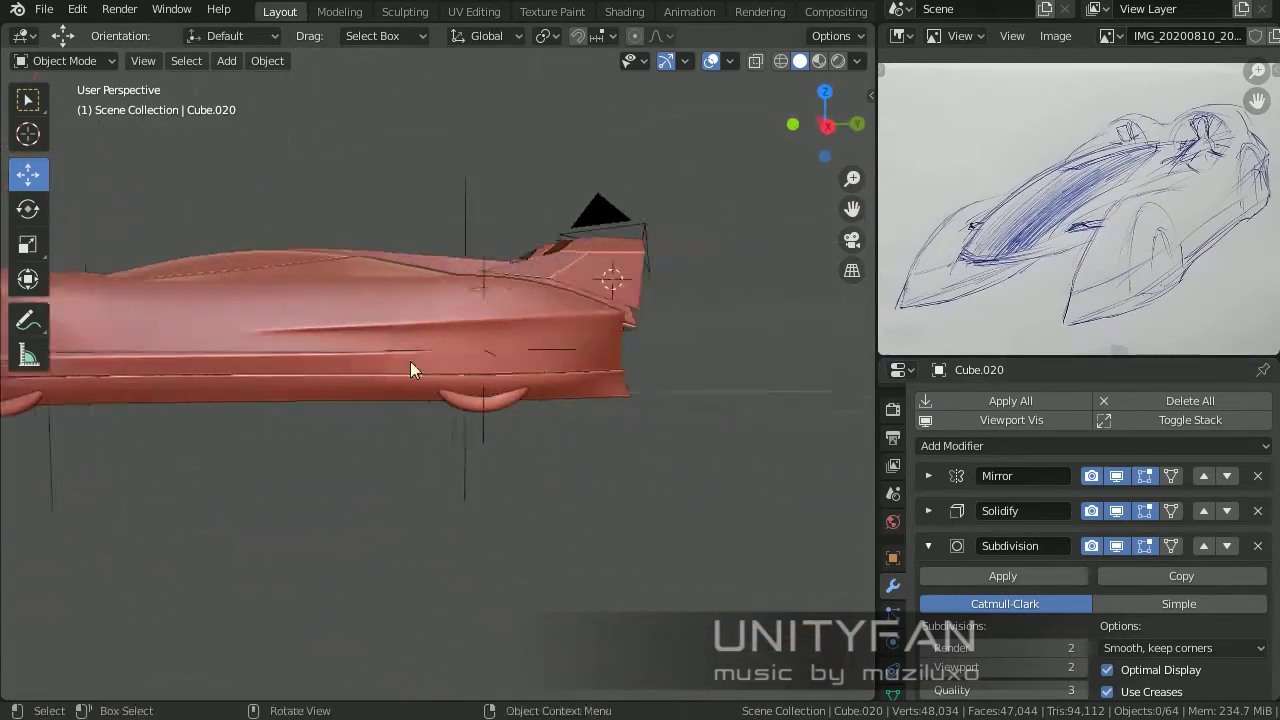
mouse_move(410, 368)
middle_mouse_down()
mouse_move(397, 370)
mouse_move(593, 368)
middle_mouse_up()
left_click(1116, 545)
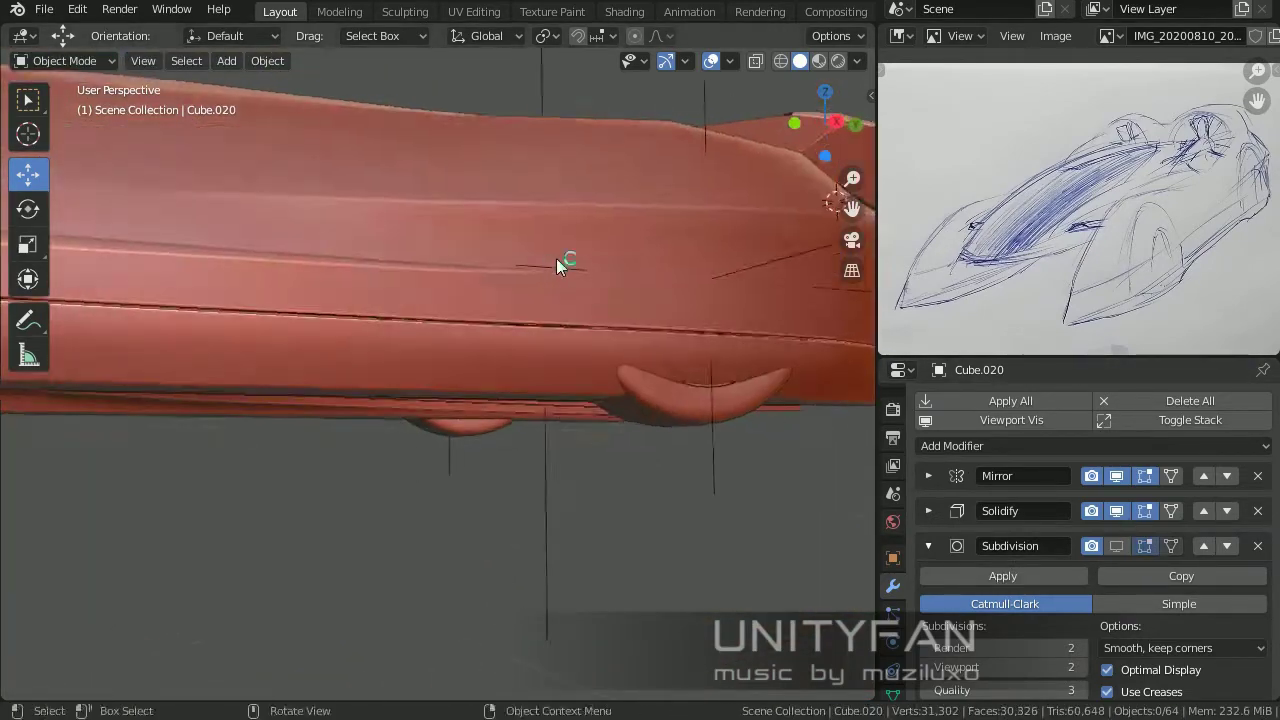
Step: Confirm panel-line cuts on the body from an orthographic view
key("Tab")
scroll(700, 508, "down", 3)
scroll(420, 349, "up", 4)
mouse_move(420, 351)
middle_mouse_down("alt")
mouse_move(397, 391)
mouse_move(447, 428)
middle_mouse_up("alt")
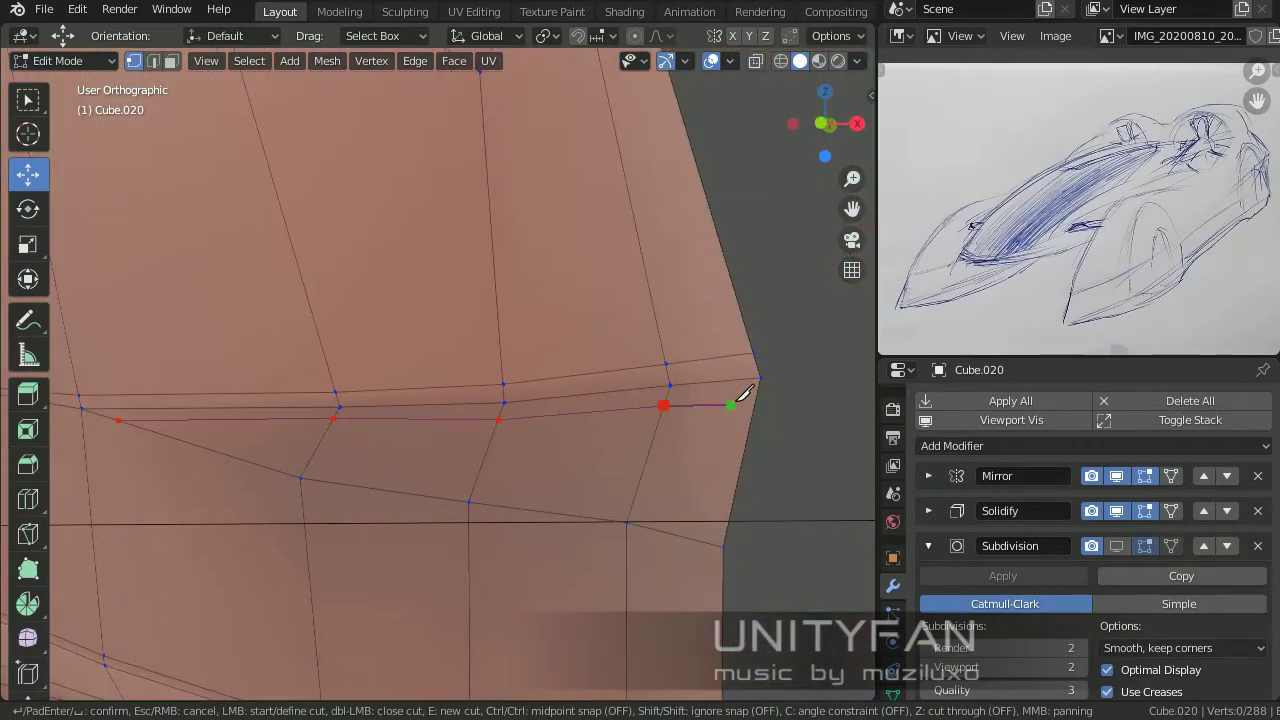
scroll(712, 400, "down", 2)
key("Return")
mouse_move(686, 414)
middle_mouse_down()
mouse_move(494, 443)
mouse_move(471, 372)
mouse_move(563, 349)
mouse_move(457, 371)
mouse_move(402, 366)
mouse_move(360, 456)
middle_mouse_up()
scroll(471, 372, "up", 2)
key("Return")
scroll(360, 456, "up", 2)
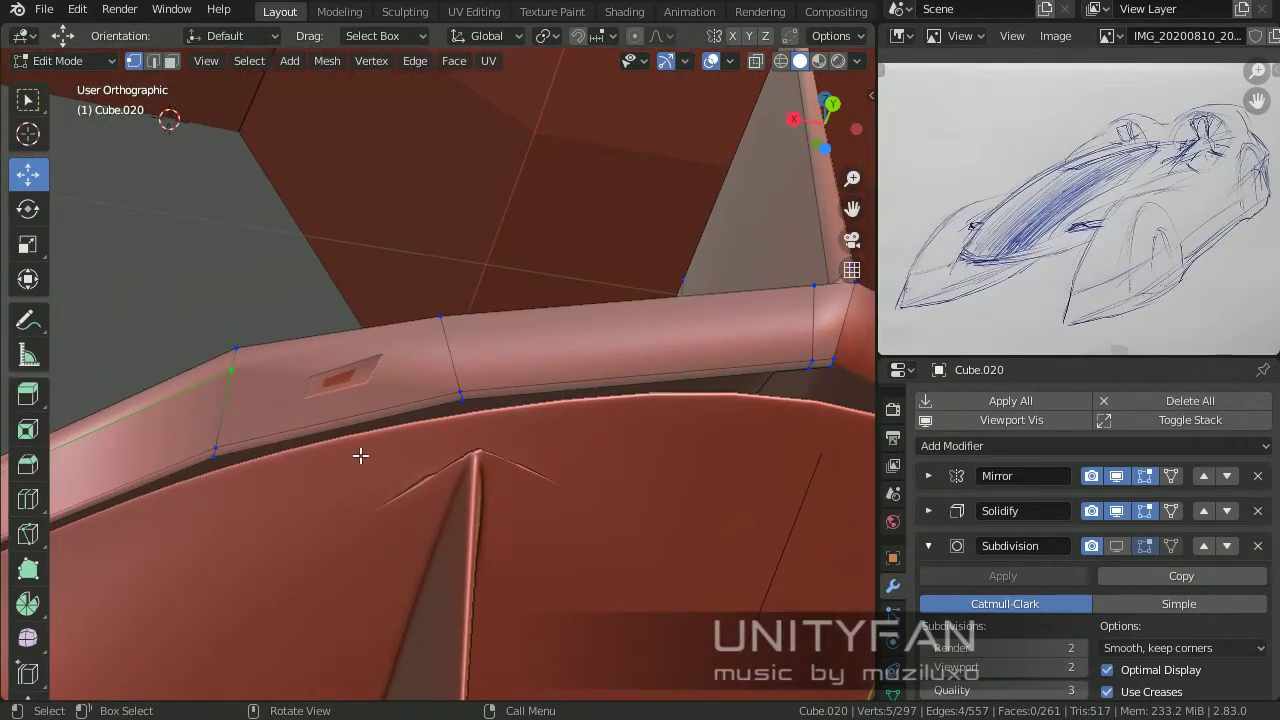
Step: Knife-cut across the joint to the neighbouring piece, then return to editing the car body mesh
left_click(455, 330)
mouse_move(455, 330)
middle_mouse_down()
mouse_move(673, 323)
mouse_move(600, 374)
middle_mouse_up()
left_click(520, 363)
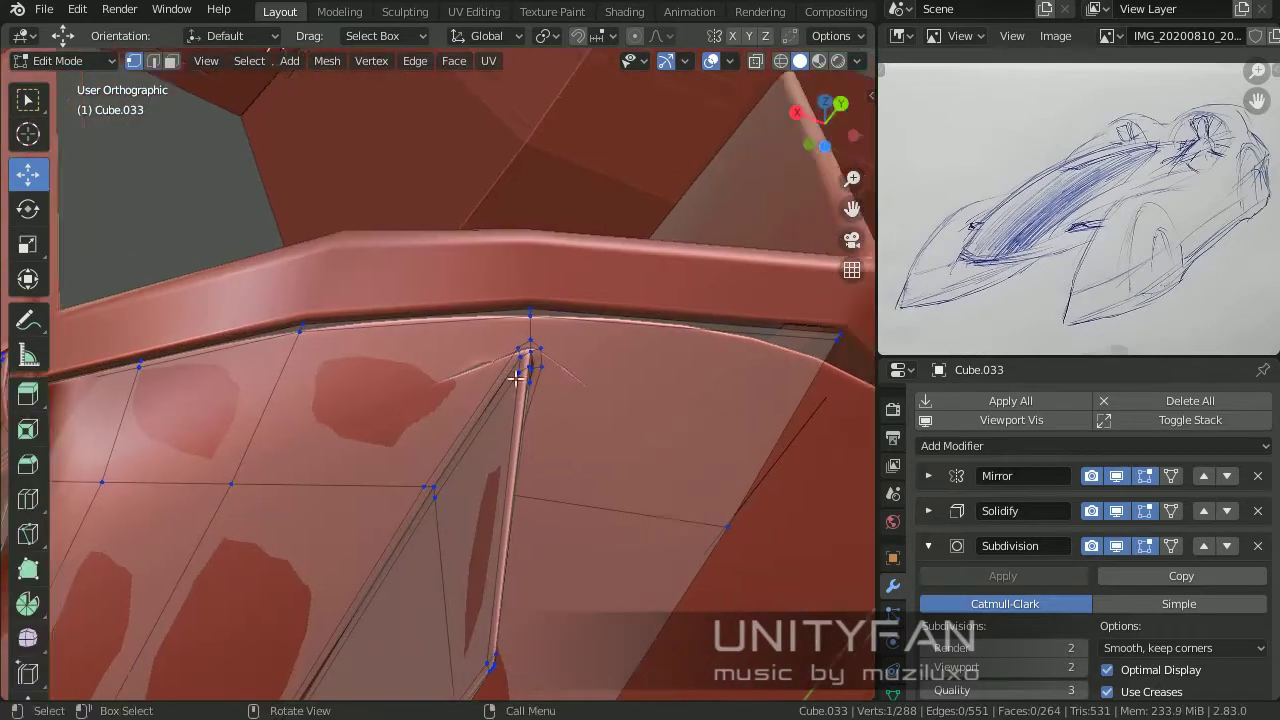
middle_click_drag(520, 363, 472, 392)
key("Return")
middle_click_drag(240, 423, 348, 416)
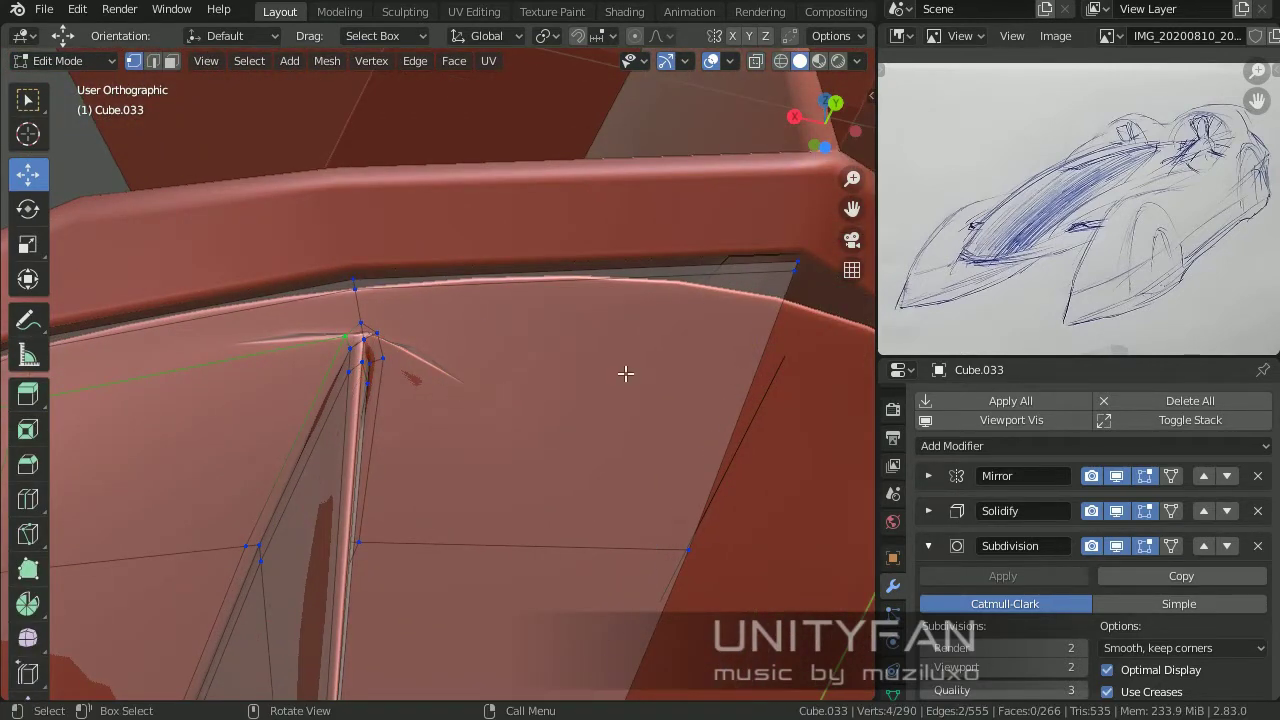
key("Tab")
left_click(477, 408)
mouse_move(477, 408)
middle_mouse_down()
mouse_move(598, 562)
mouse_move(449, 531)
mouse_move(551, 546)
mouse_move(514, 457)
mouse_move(572, 491)
mouse_move(664, 430)
mouse_move(712, 463)
mouse_move(643, 436)
middle_mouse_up()
key("Tab")
key("Tab")
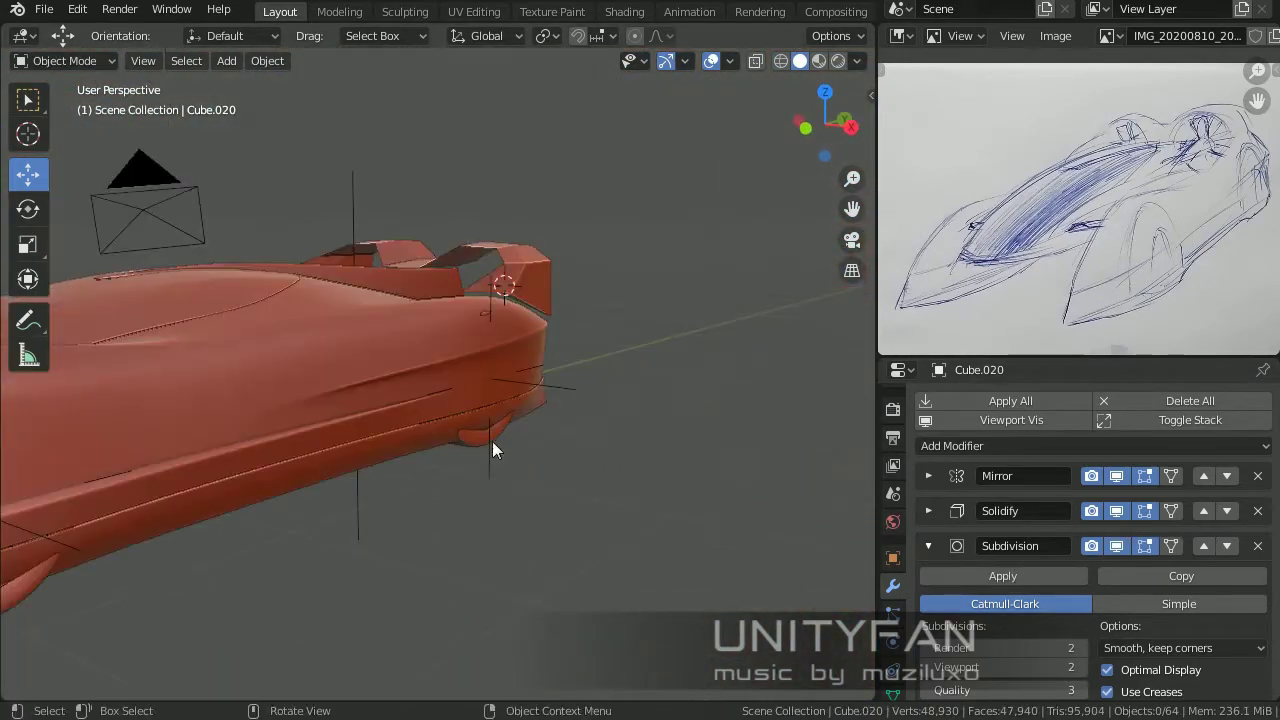
Step: Inspect the car body's side and front, switching between mesh editing and the smooth preview
middle_click_drag(492, 449, 650, 418)
scroll(643, 463, "up", 3)
key("Tab")
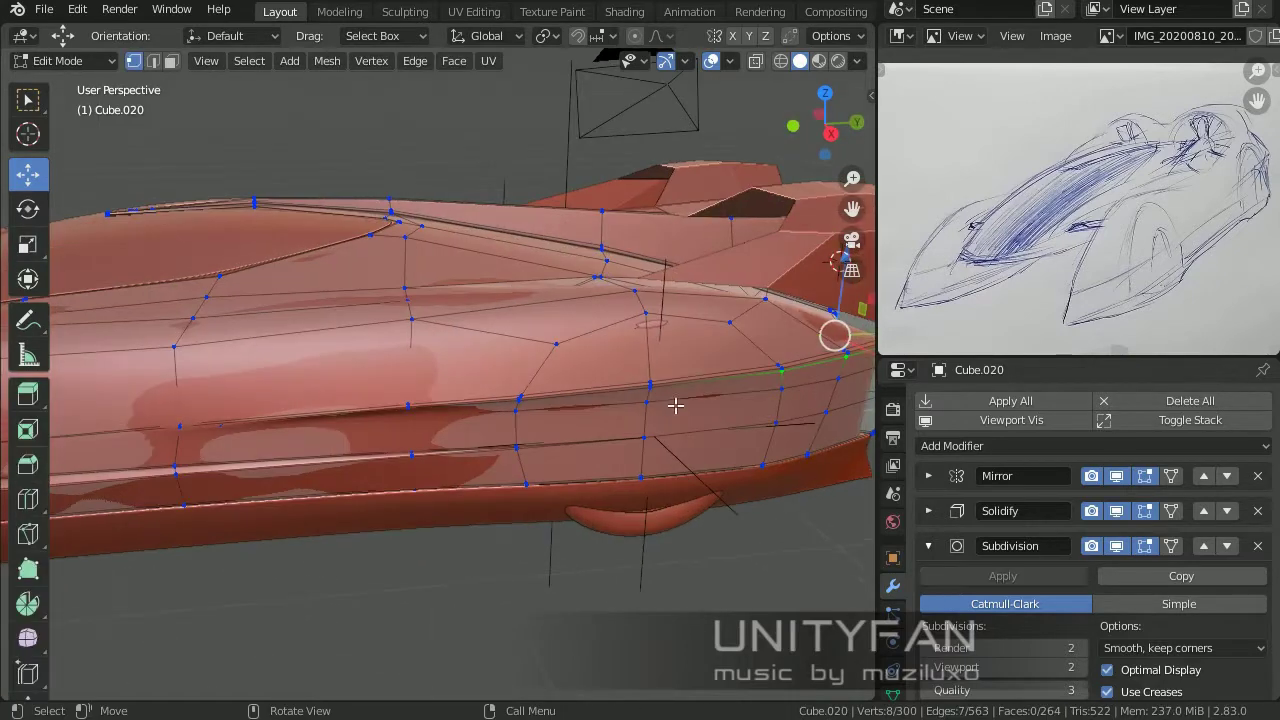
scroll(677, 403, "up", 2)
scroll(603, 377, "up", 1)
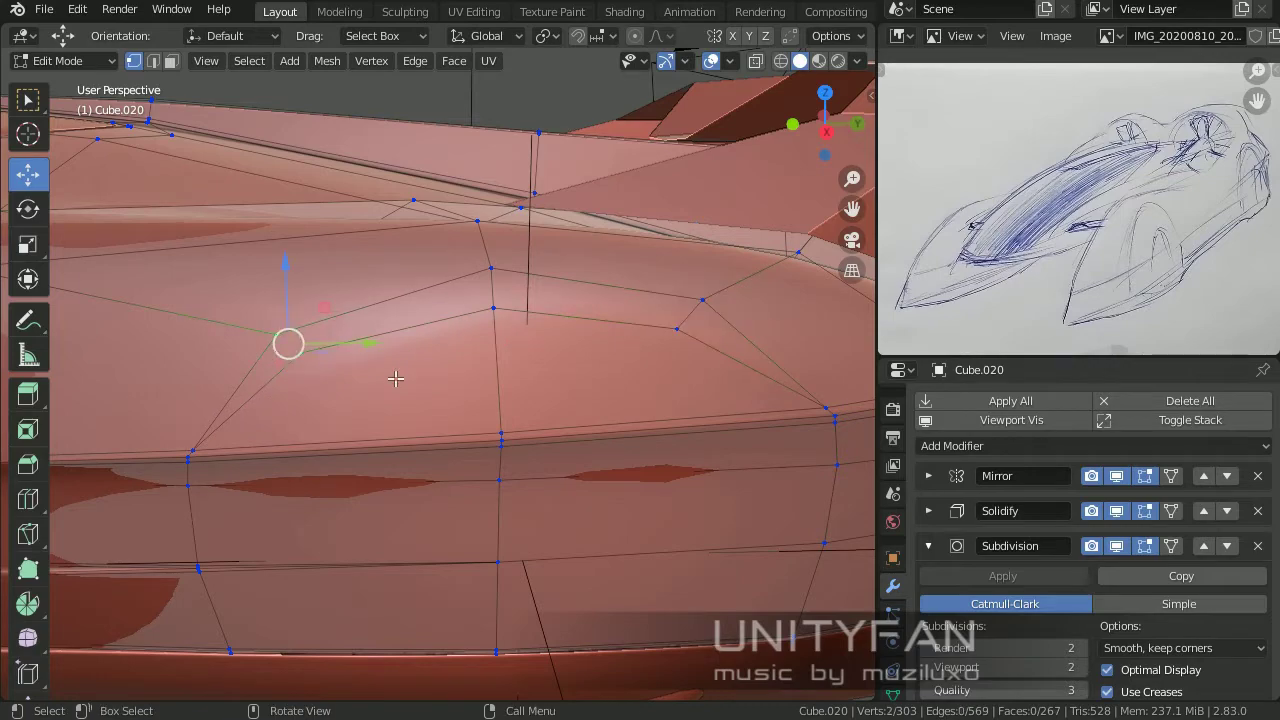
key("Tab")
middle_click_drag(554, 469, 509, 495)
key("Tab")
mouse_move(494, 409)
middle_mouse_down()
mouse_move(576, 457)
mouse_move(732, 368)
middle_mouse_up()
key("Tab")
scroll(718, 506, "down", 3)
mouse_move(718, 506)
middle_mouse_down()
mouse_move(383, 444)
mouse_move(456, 431)
middle_mouse_up()
key("Tab")
key("Tab")
mouse_move(600, 350)
middle_mouse_down()
mouse_move(440, 247)
mouse_move(392, 359)
middle_mouse_up()
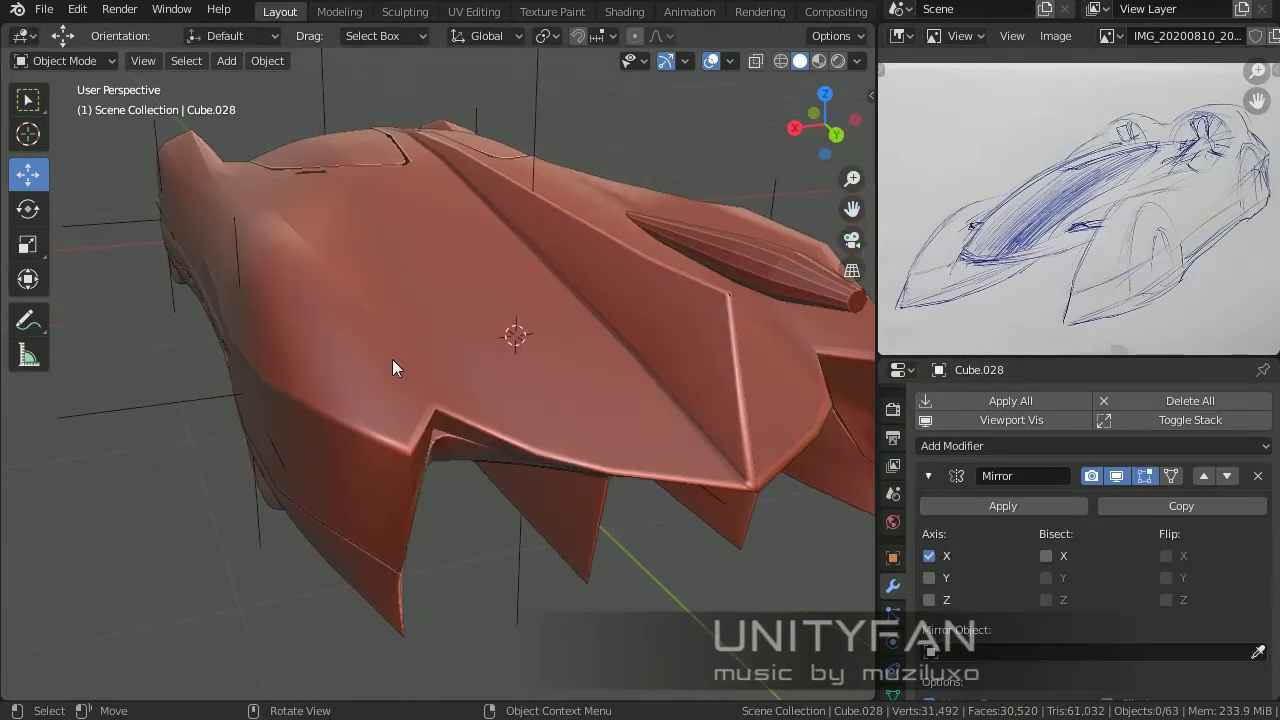
key("Tab")
scroll(362, 483, "up", 5)
middle_click_drag(362, 483, 327, 443)
Step: Knife a panel-line cut along the body's side edge, starting from a vertex
key("k")
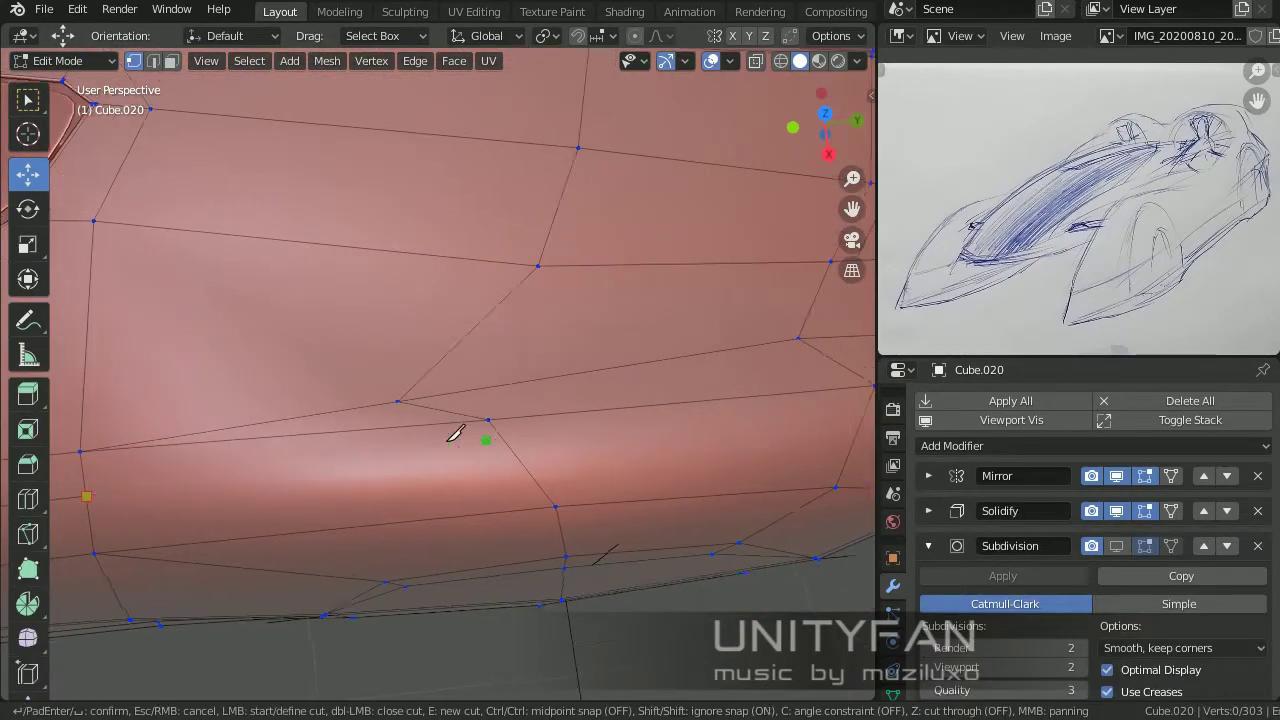
middle_click_drag(455, 433, 383, 463)
key("Escape")
mouse_move(523, 431)
middle_mouse_down()
mouse_move(506, 463)
mouse_move(458, 403)
middle_mouse_up()
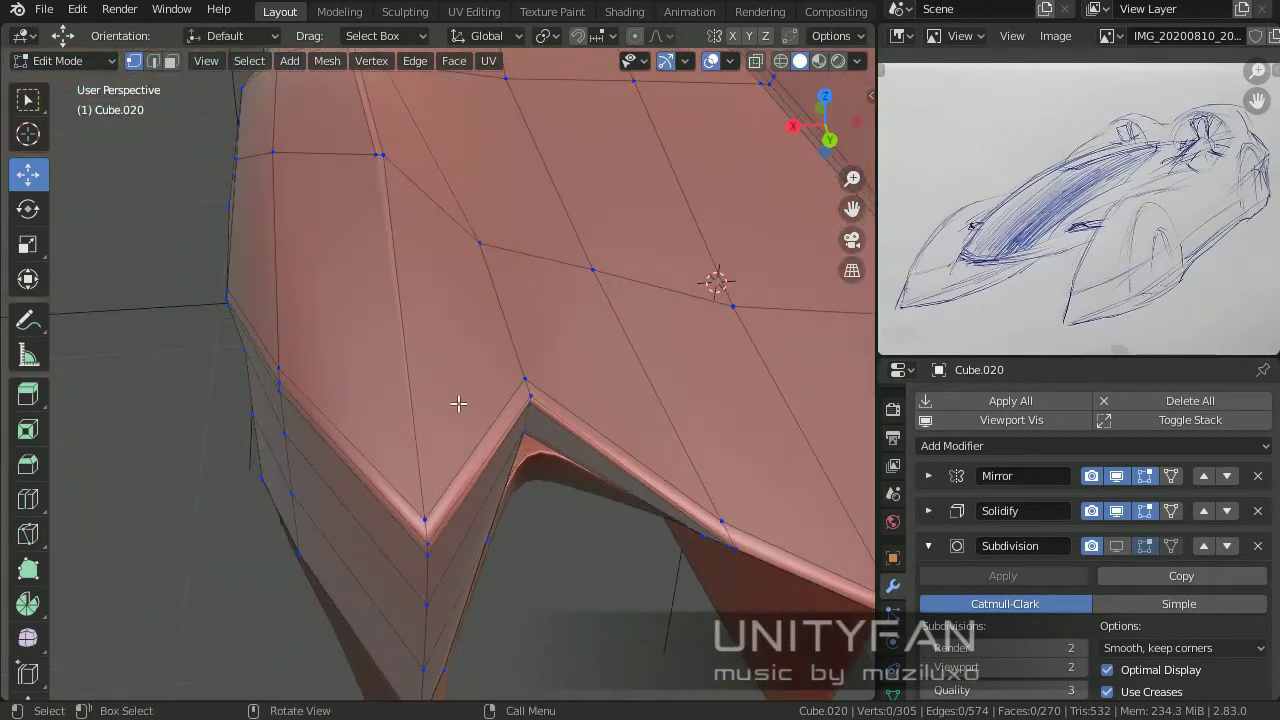
left_click(377, 152)
middle_click_drag(380, 150, 413, 288)
mouse_move(415, 403)
middle_mouse_down()
mouse_move(477, 449)
mouse_move(449, 400)
mouse_move(466, 457)
mouse_move(488, 350)
middle_mouse_up()
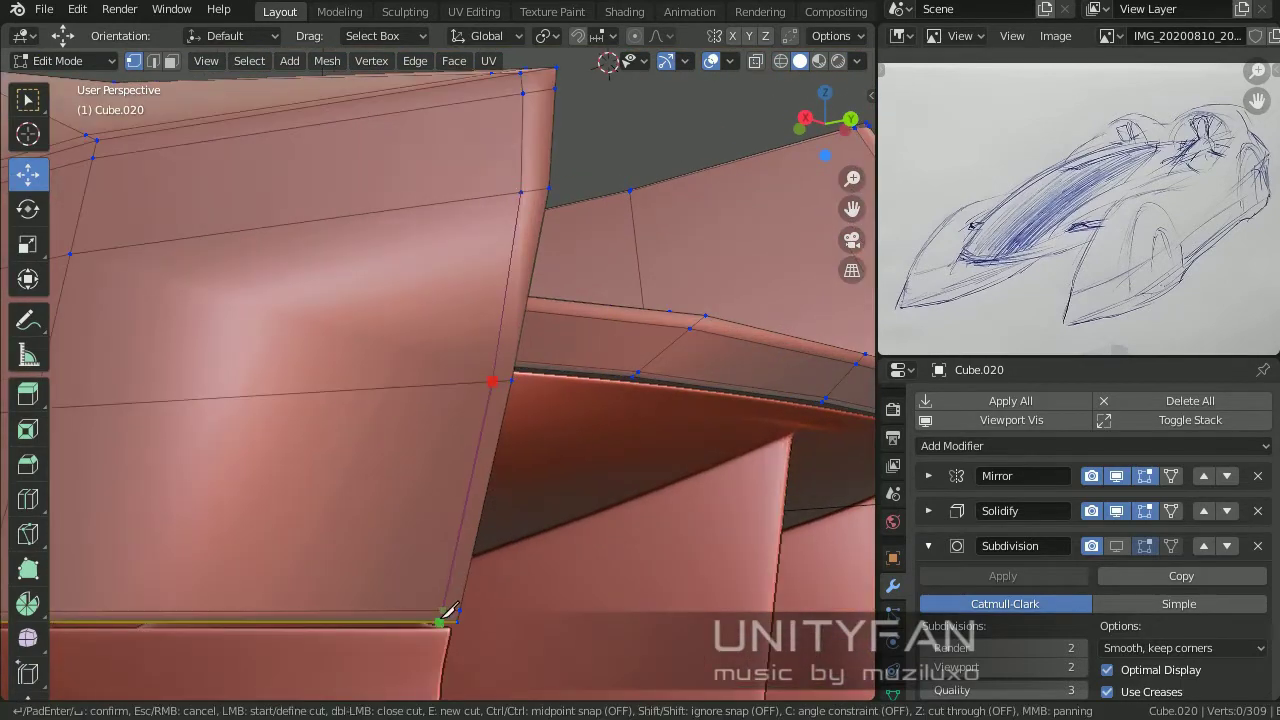
key("Return")
mouse_move(449, 610)
middle_mouse_down()
mouse_move(360, 591)
mouse_move(397, 510)
mouse_move(686, 488)
mouse_move(583, 598)
mouse_move(632, 558)
mouse_move(640, 430)
mouse_move(560, 414)
mouse_move(486, 360)
mouse_move(451, 423)
middle_mouse_up()
key("Tab")
Step: Add further knife cuts across the body from several angles, confirming each one
key("Tab")
key("Tab")
mouse_move(489, 309)
middle_mouse_down()
mouse_move(283, 529)
mouse_move(289, 466)
mouse_move(340, 437)
mouse_move(123, 403)
mouse_move(383, 414)
mouse_move(360, 540)
mouse_move(295, 582)
mouse_move(257, 451)
mouse_move(318, 443)
middle_mouse_up()
key("Tab")
key("k")
key("Return")
middle_click_drag(337, 274, 270, 343)
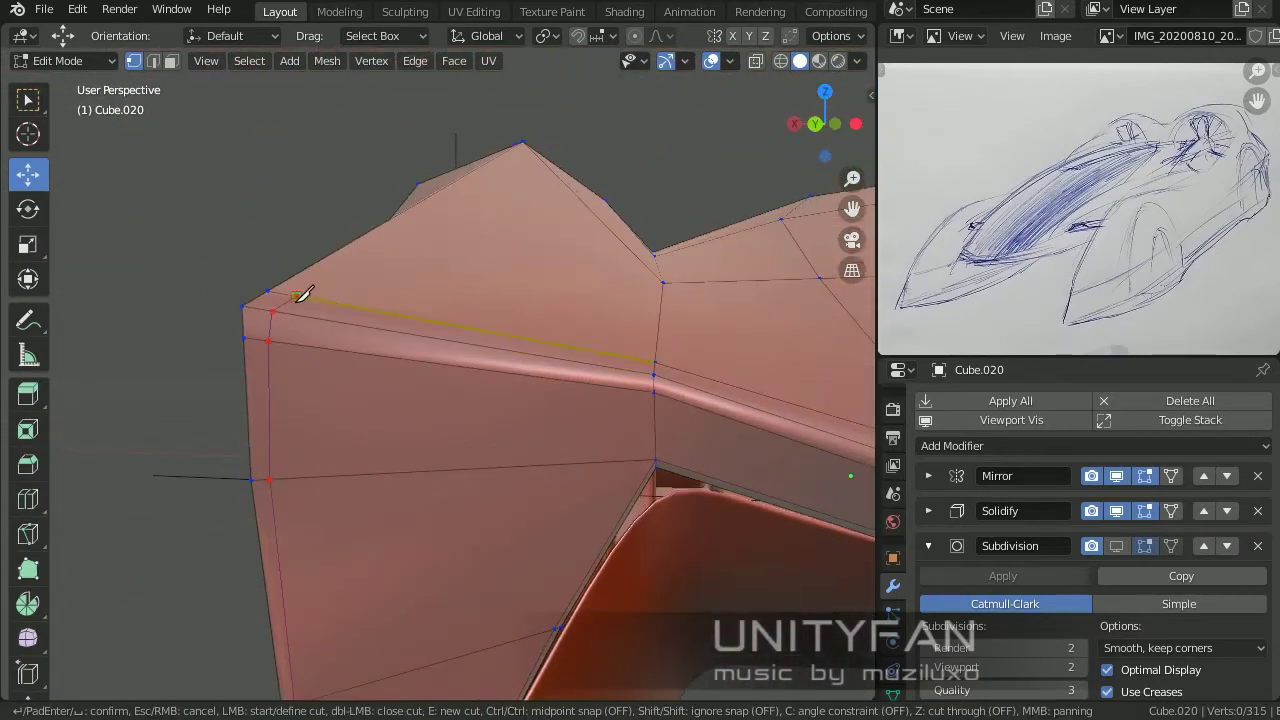
key("Return")
mouse_move(302, 295)
middle_mouse_down()
mouse_move(220, 391)
mouse_move(302, 397)
middle_mouse_up()
key("Return")
mouse_move(561, 187)
middle_mouse_down()
mouse_move(471, 151)
mouse_move(360, 476)
middle_mouse_up()
mouse_move(140, 516)
middle_mouse_down()
mouse_move(457, 429)
mouse_move(600, 343)
mouse_move(391, 371)
mouse_move(401, 398)
mouse_move(206, 394)
middle_mouse_up()
key("Return")
Step: Slide a vertex on the new cut to tidy the panel line
left_click(414, 366)
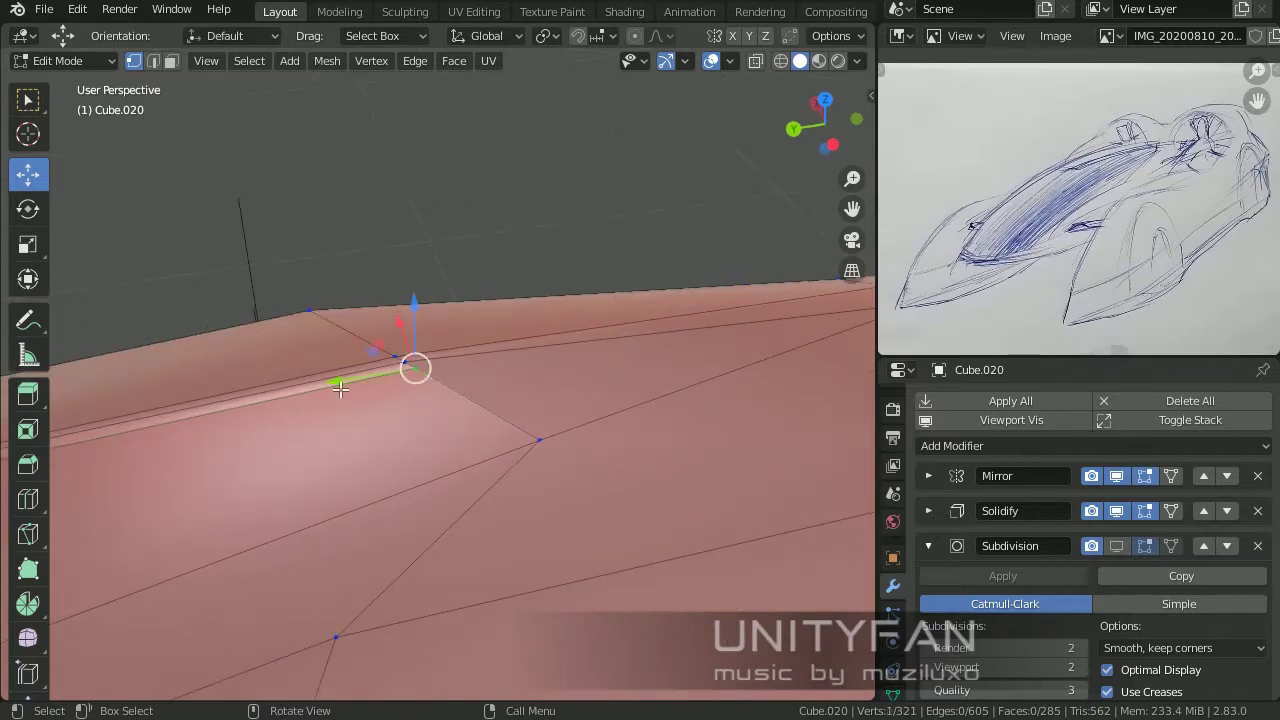
mouse_move(414, 366)
middle_mouse_down()
mouse_move(401, 378)
mouse_move(418, 597)
mouse_move(486, 436)
mouse_move(451, 413)
mouse_move(500, 430)
mouse_move(607, 308)
mouse_move(560, 486)
mouse_move(523, 534)
mouse_move(490, 489)
mouse_move(509, 543)
middle_mouse_up()
key("Tab")
key("Tab")
scroll(451, 413, "up", 5)
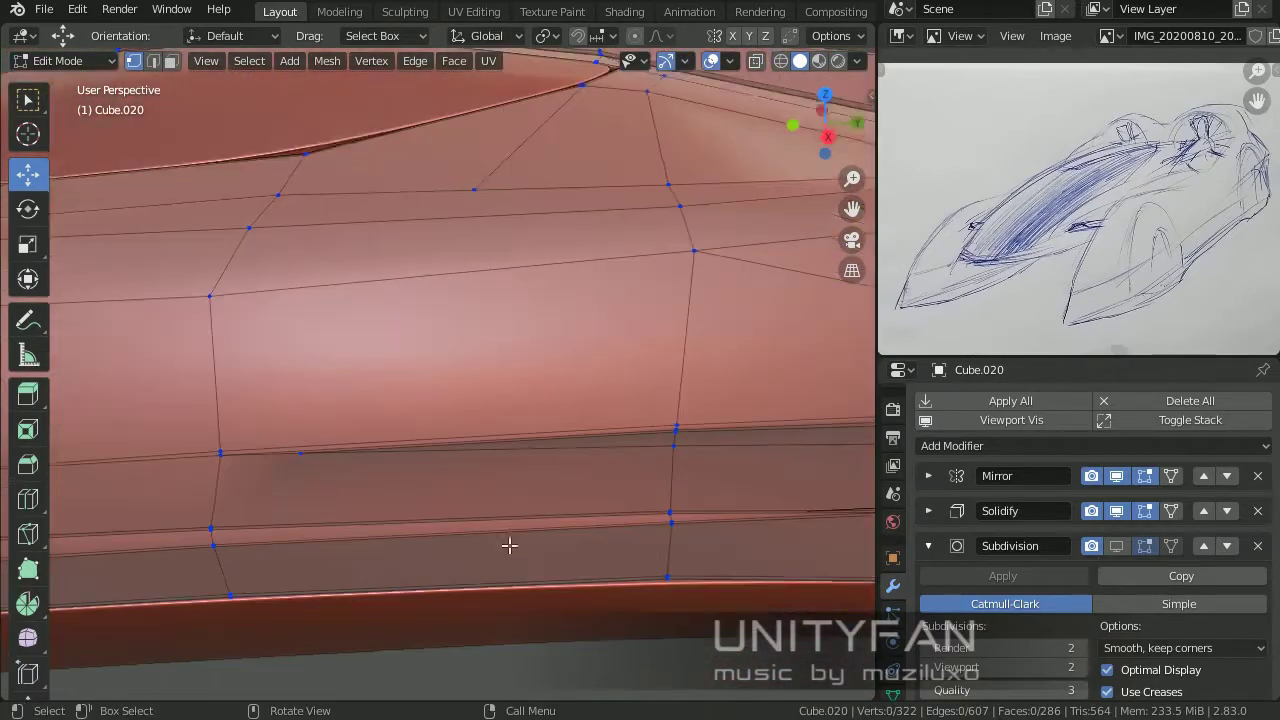
Step: Dissolve the stray edges on the body side, leaving a 334-vertex, 298-face shell
key("alt+a")
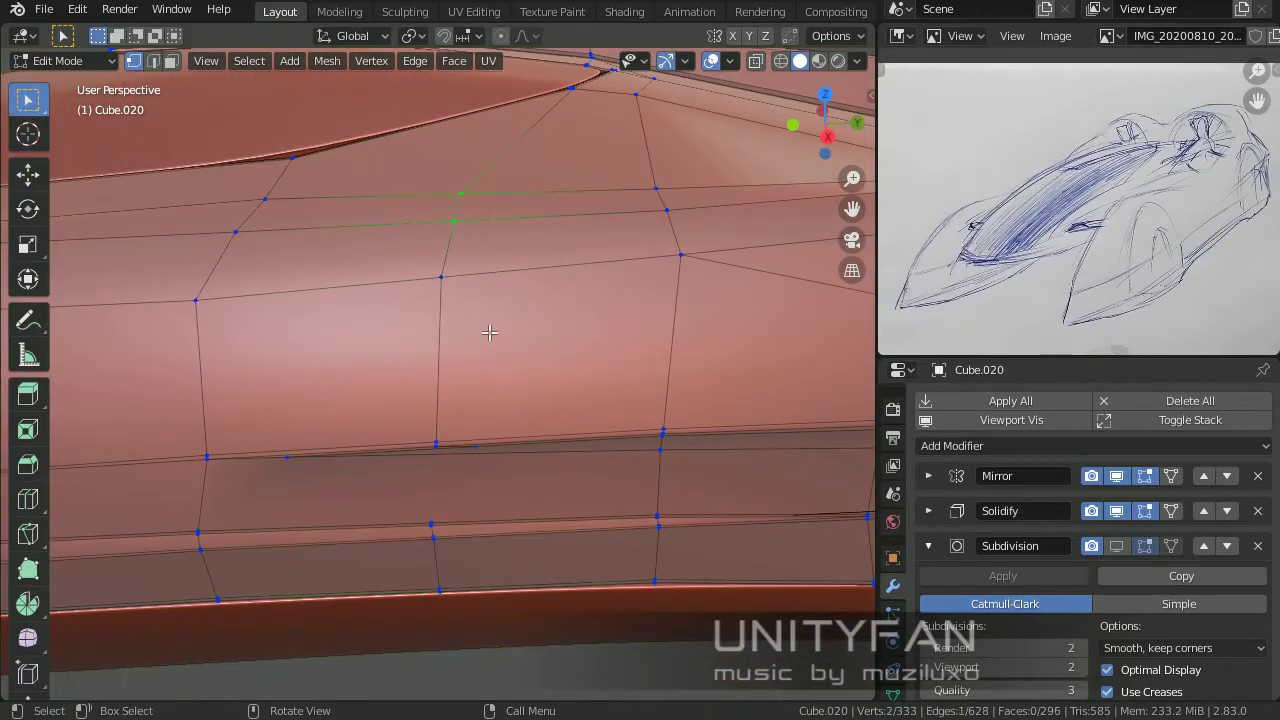
scroll(489, 332, "up", 3)
middle_click_drag(489, 332, 446, 399)
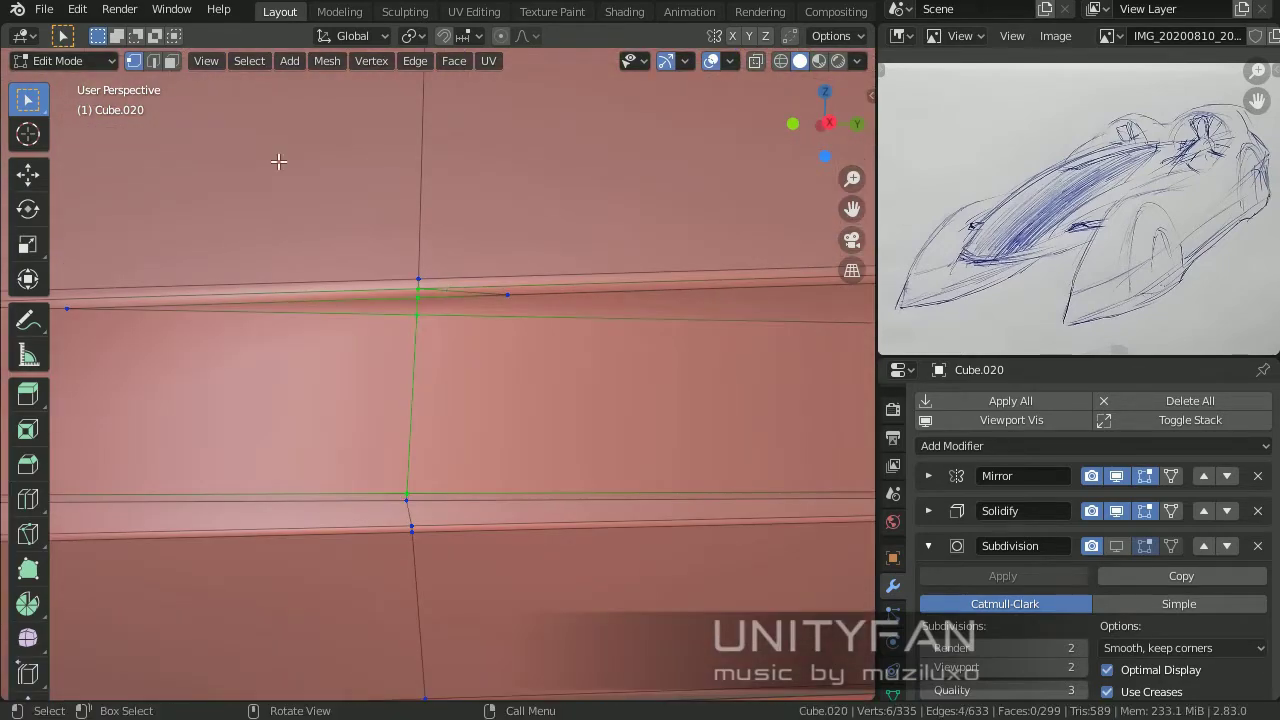
left_click(464, 292)
mouse_move(464, 292)
middle_mouse_down()
mouse_move(423, 374)
mouse_move(466, 434)
mouse_move(706, 481)
mouse_move(570, 413)
middle_mouse_up()
key("Tab")
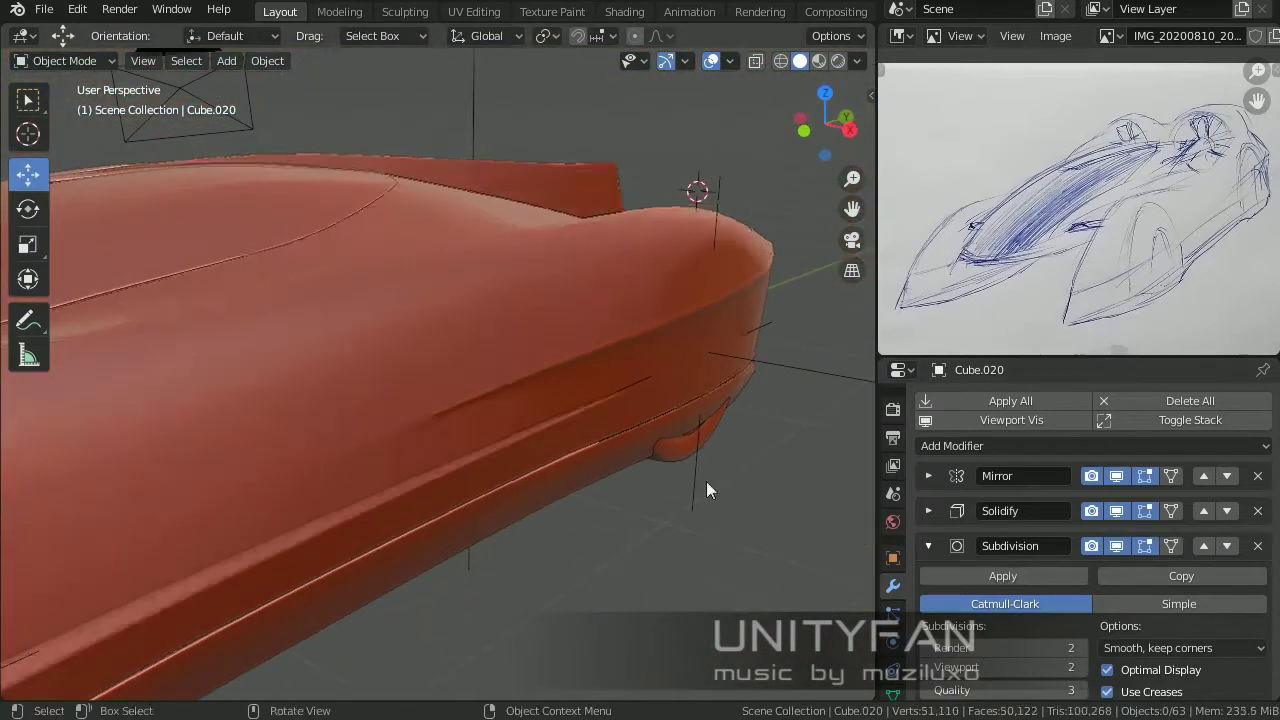
key("Tab")
scroll(514, 437, "up", 2)
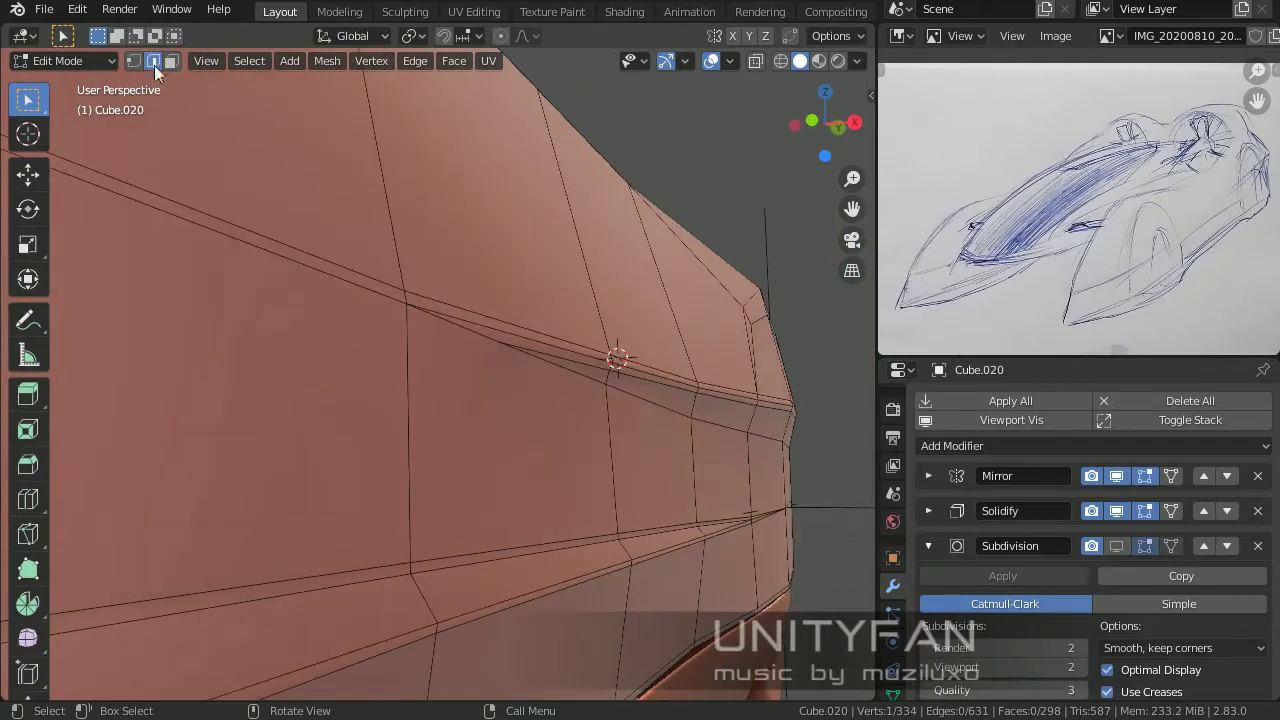
left_click(569, 357)
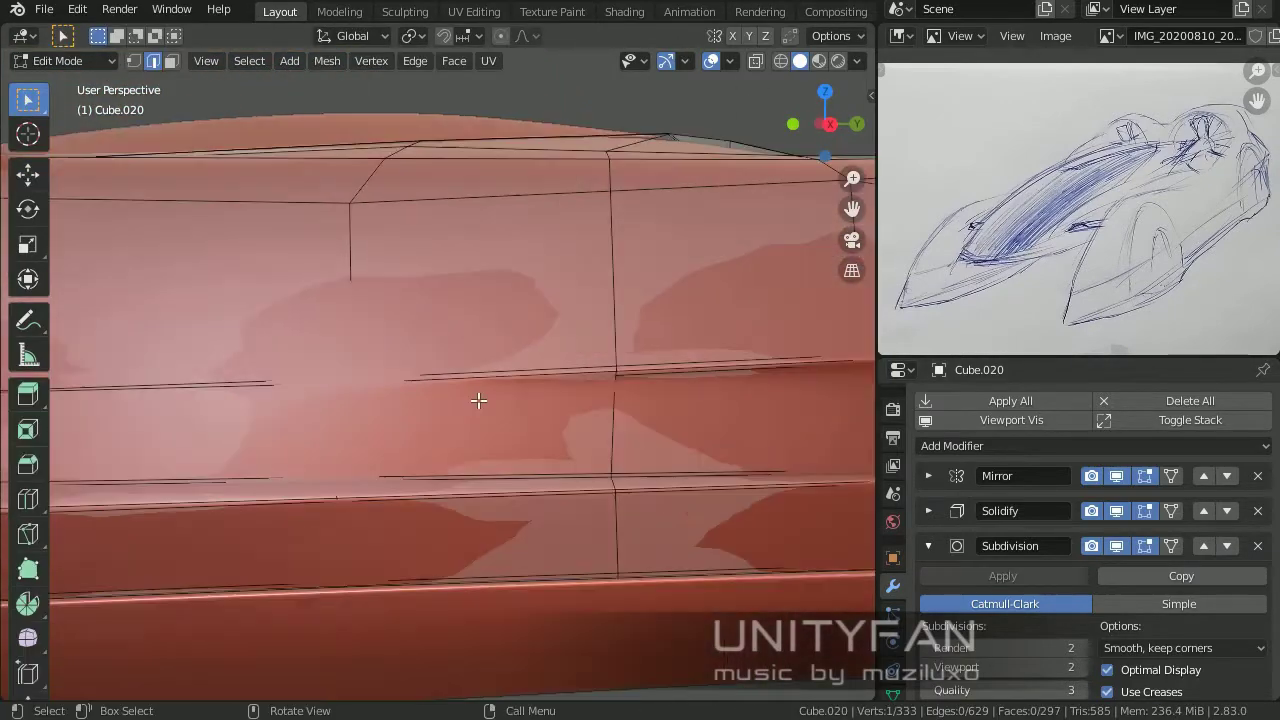
Step: Select an edge on the car's side and view the Cube.034 panel from above
mouse_move(478, 400)
middle_mouse_down()
mouse_move(583, 474)
mouse_move(637, 420)
mouse_move(523, 417)
mouse_move(593, 387)
middle_mouse_up()
scroll(593, 387, "up", 2)
left_click(530, 345)
scroll(557, 342, "up", 1)
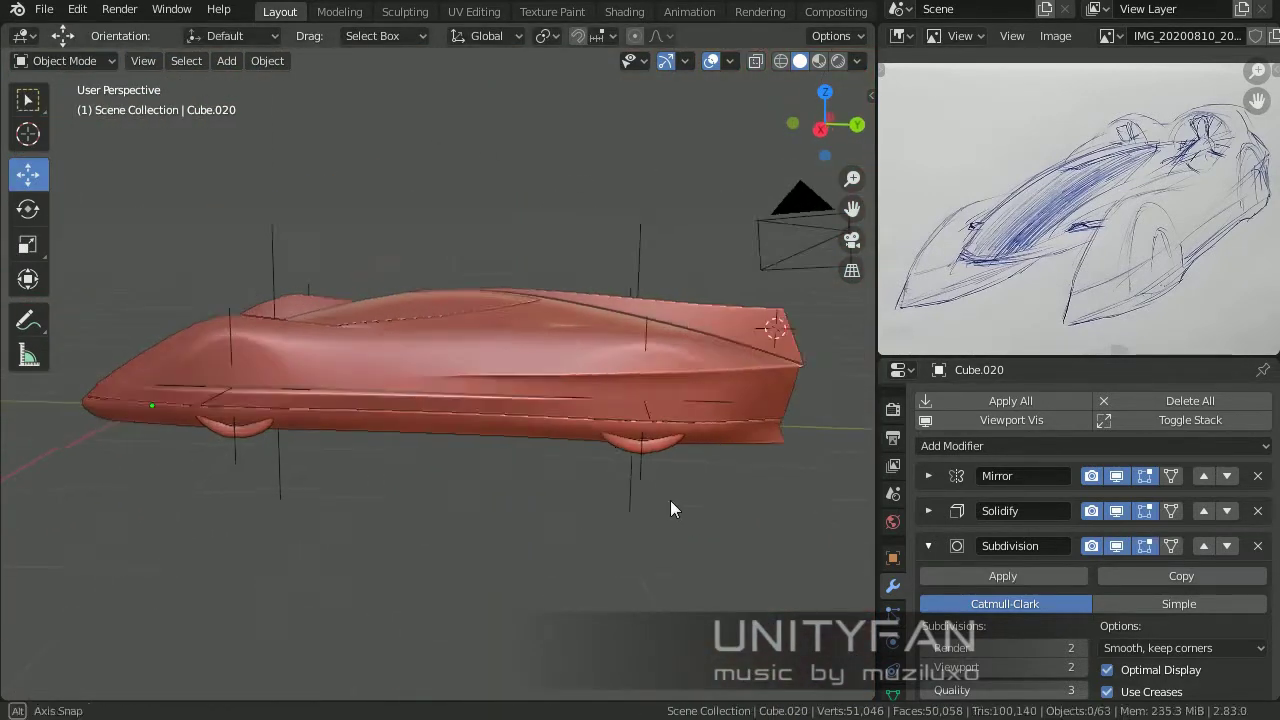
mouse_move(670, 500)
middle_mouse_down()
mouse_move(479, 413)
mouse_move(384, 417)
mouse_move(404, 379)
mouse_move(462, 442)
mouse_move(542, 432)
mouse_move(344, 365)
mouse_move(608, 430)
middle_mouse_up()
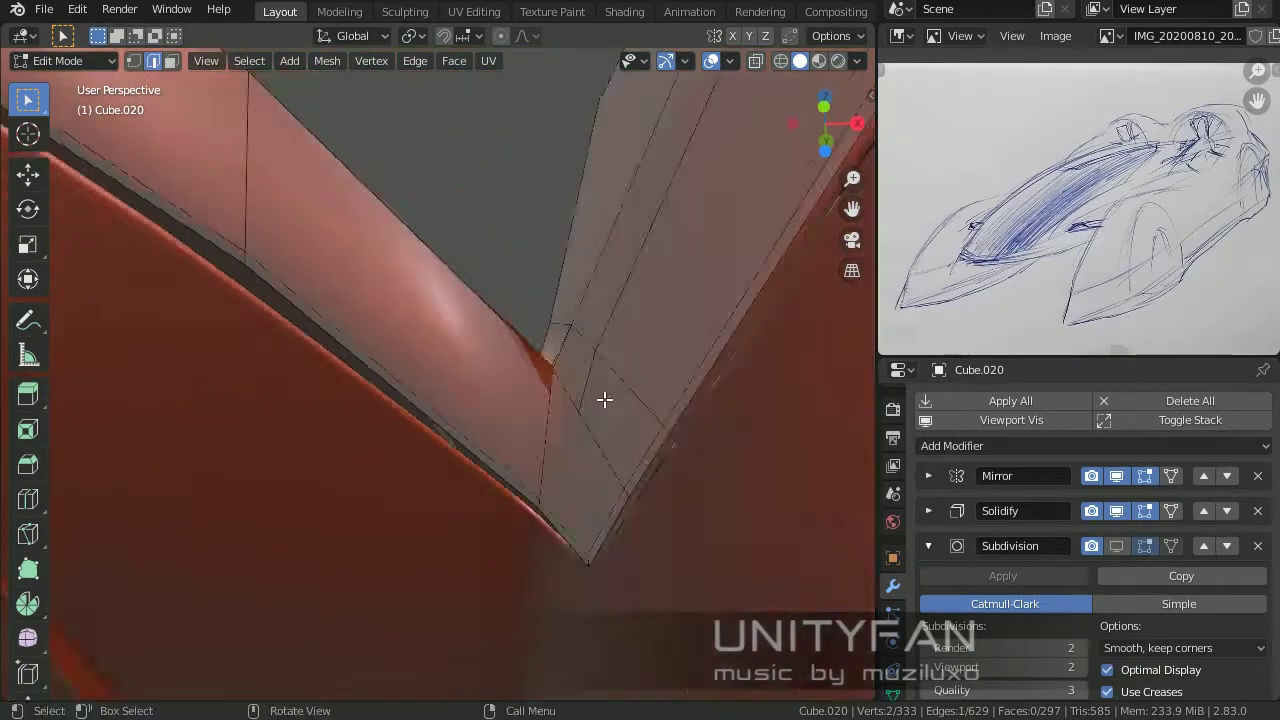
mouse_move(604, 399)
middle_mouse_down()
mouse_move(591, 459)
mouse_move(524, 487)
middle_mouse_up()
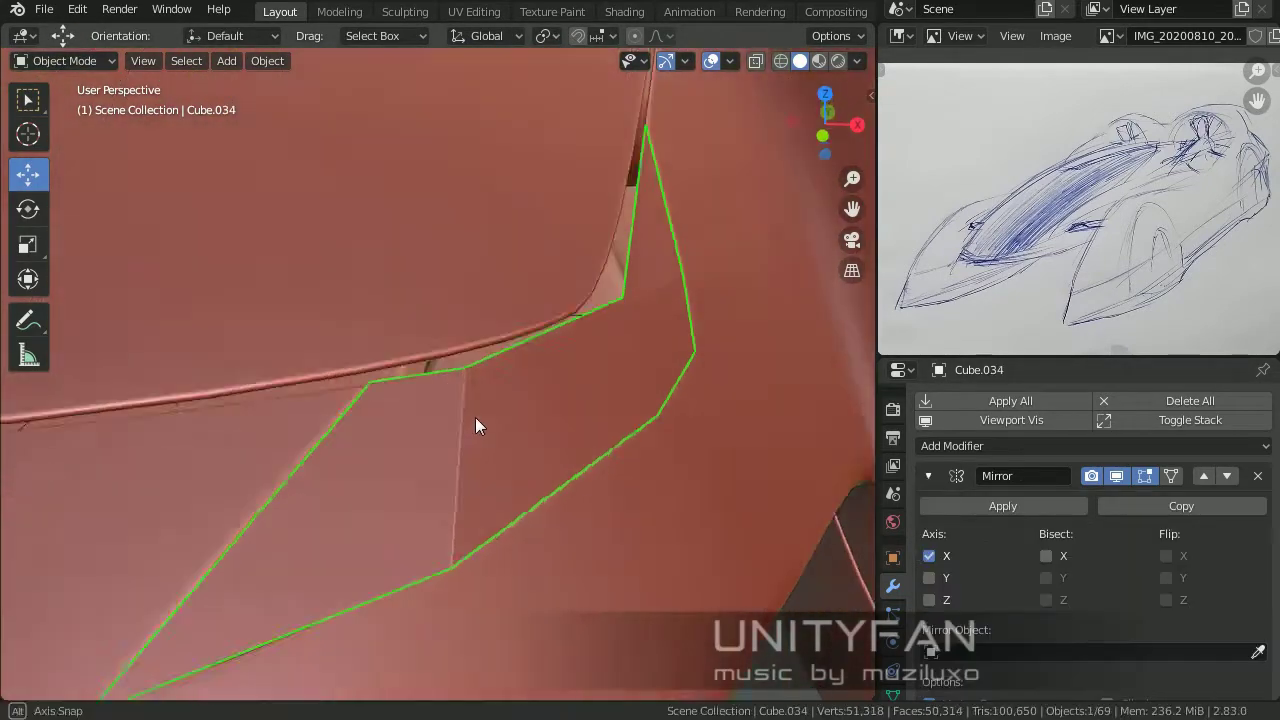
Step: Knife new points across the panel piece and join two vertices with an edge
key("Tab")
middle_click_drag(451, 460, 550, 433)
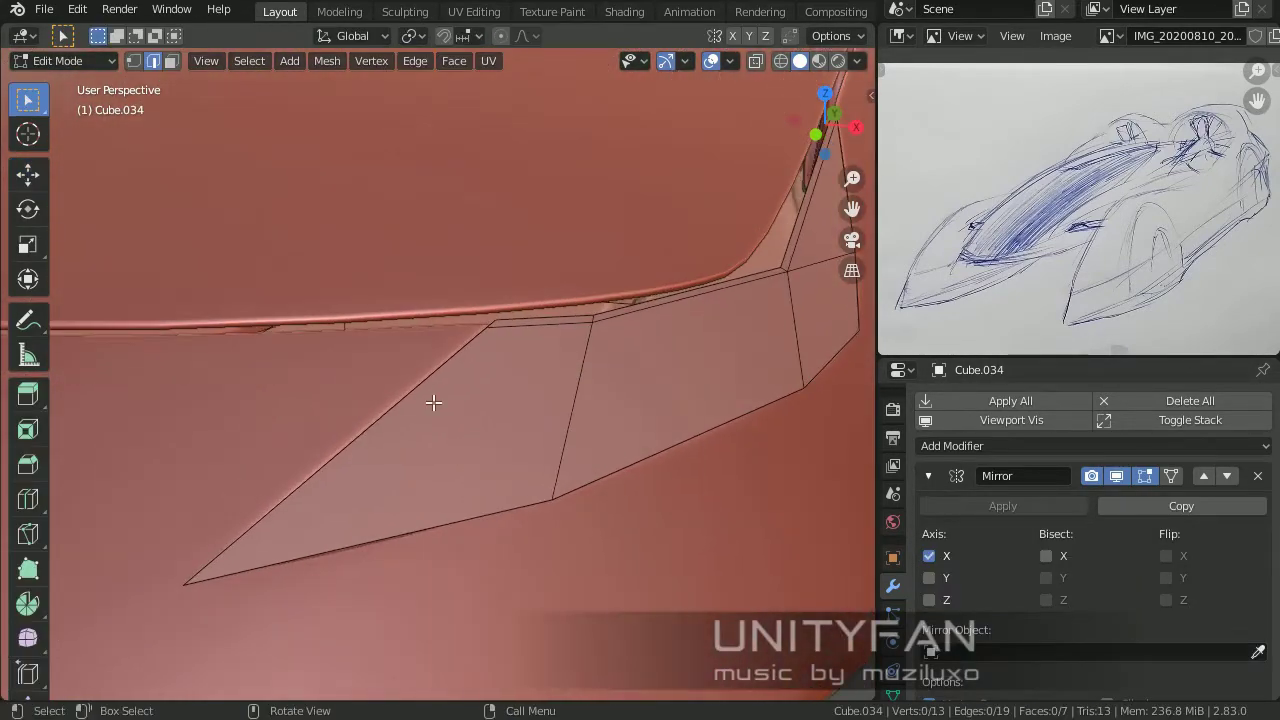
middle_click_drag(232, 570, 606, 164)
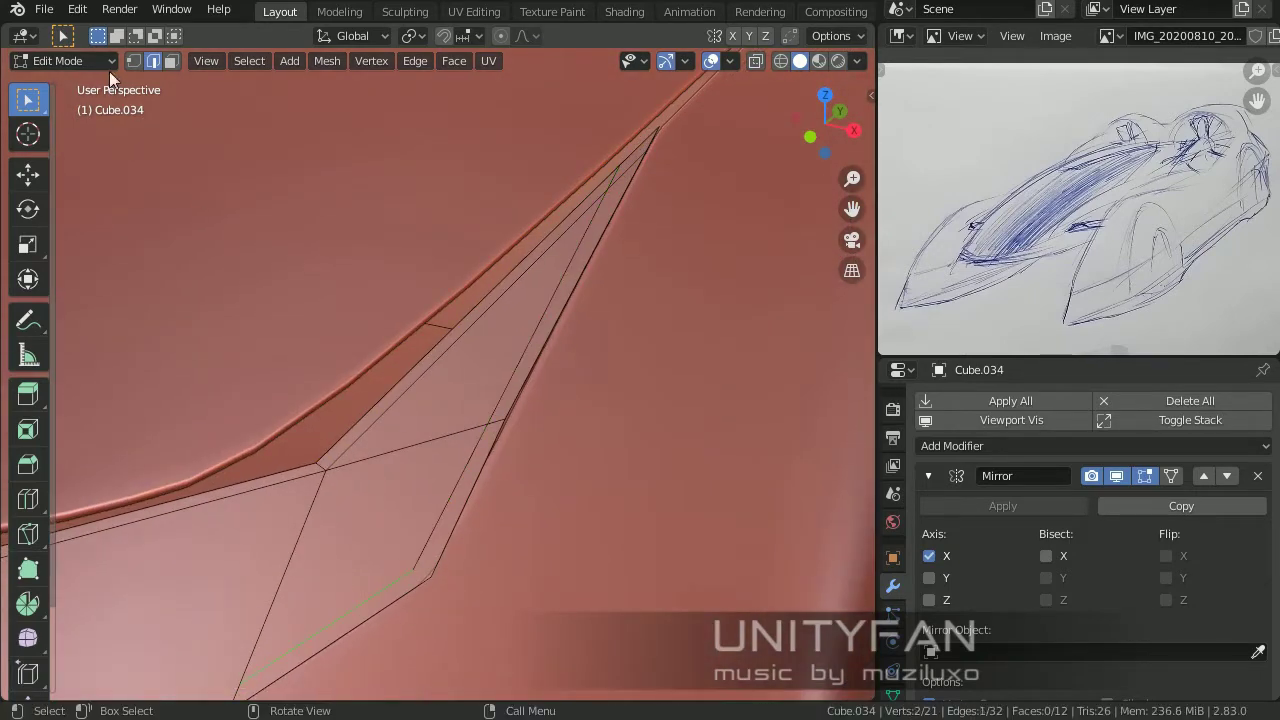
key("j")
middle_click_drag(434, 586, 547, 619)
middle_click_drag(423, 537, 444, 547)
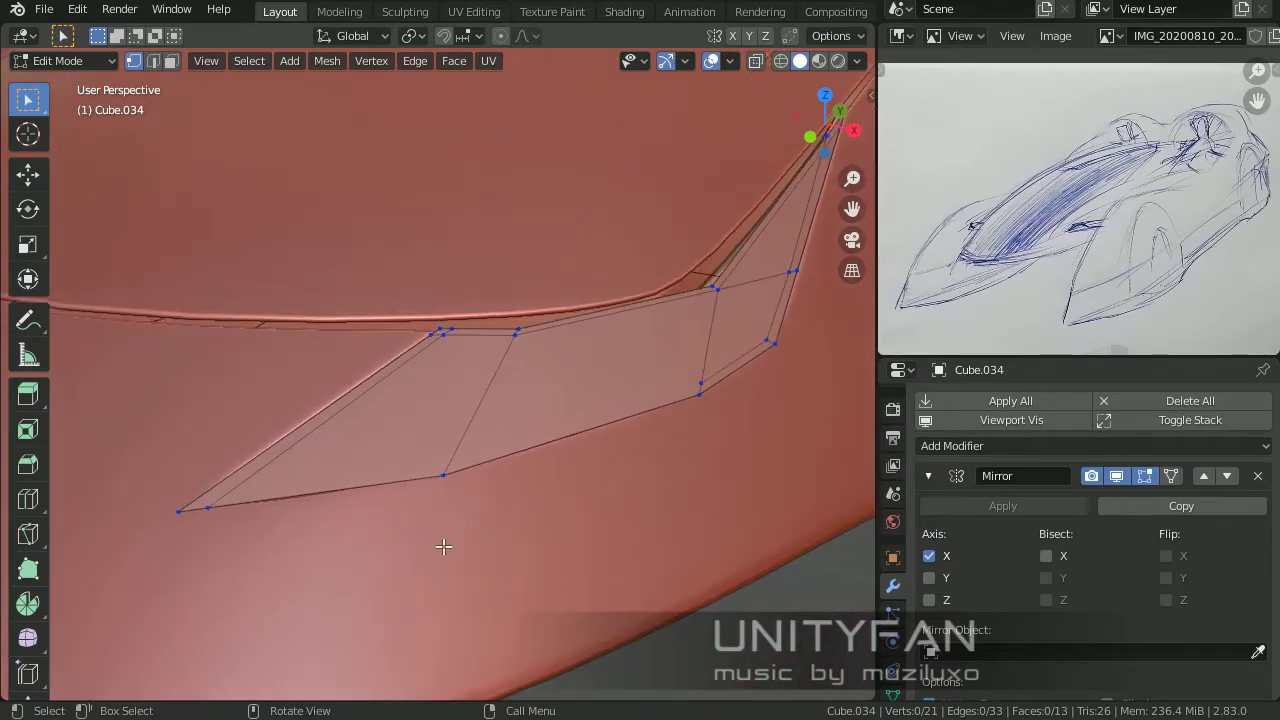
key("Return")
key("Tab")
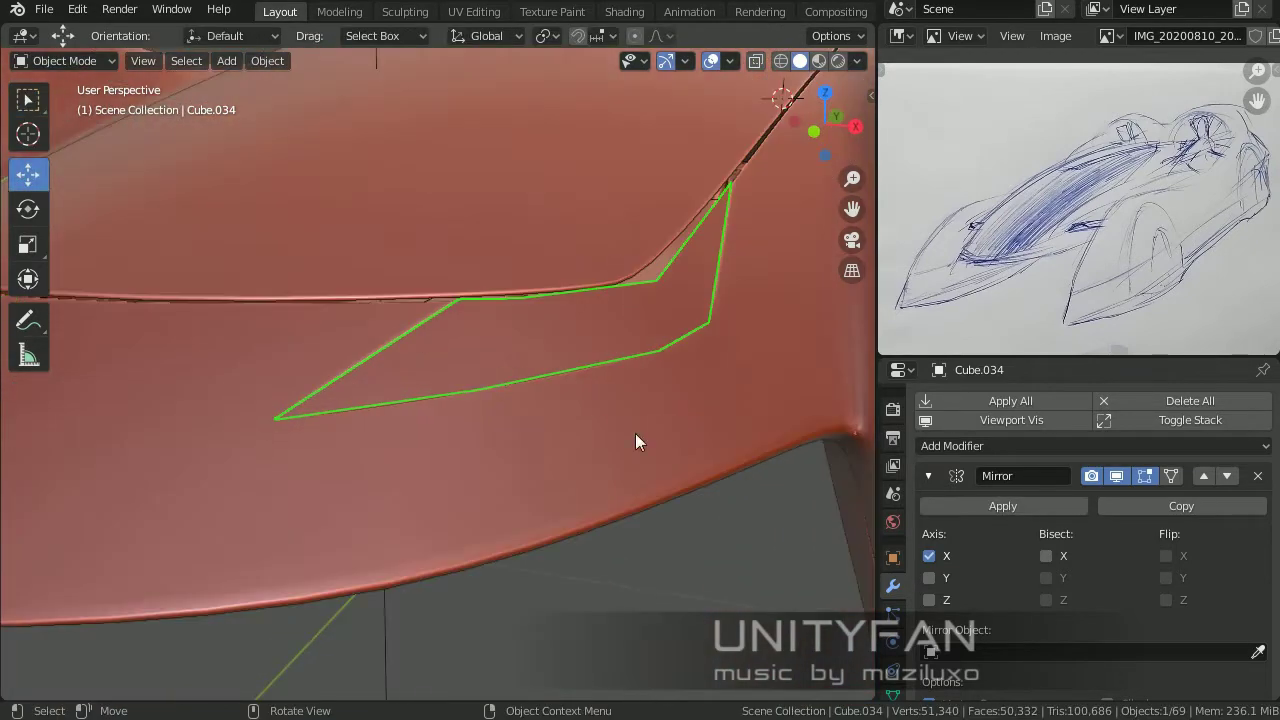
Step: Add Solidify and Subdivision modifiers to thicken and smooth the panel
left_click(990, 446)
left_click(864, 335)
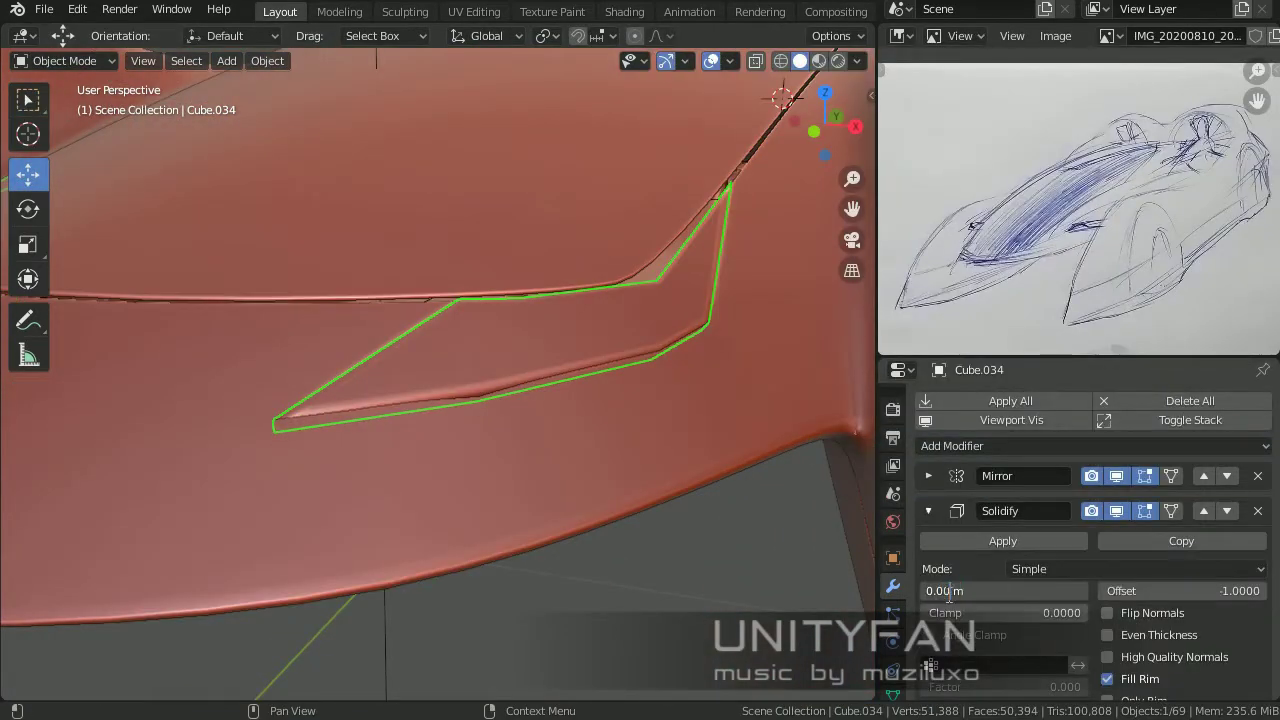
left_click(928, 511)
left_click(950, 446)
left_click(864, 357)
mouse_move(820, 381)
middle_mouse_down()
mouse_move(679, 564)
mouse_move(561, 479)
middle_mouse_up()
Step: Join panel vertices, dissolve the extra edges and move the selection along one axis
key("Tab")
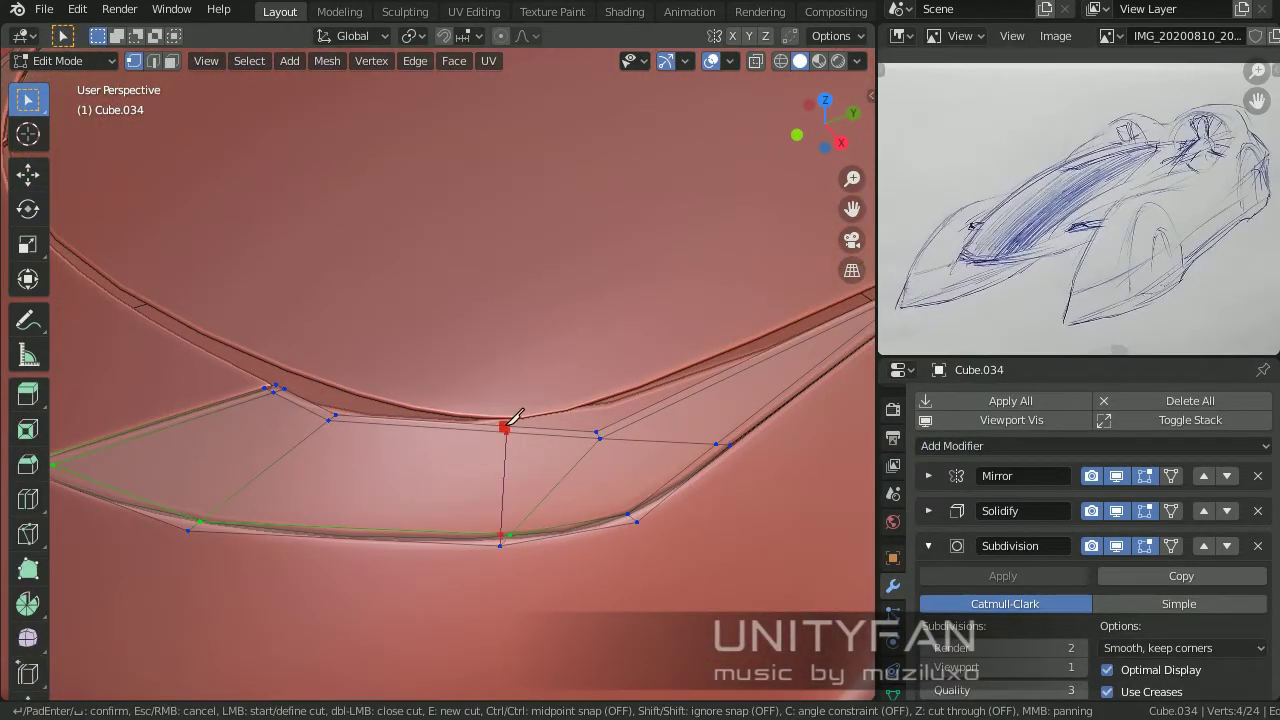
key("Return")
mouse_move(514, 418)
middle_mouse_down()
mouse_move(616, 486)
mouse_move(213, 130)
middle_mouse_up()
key("j")
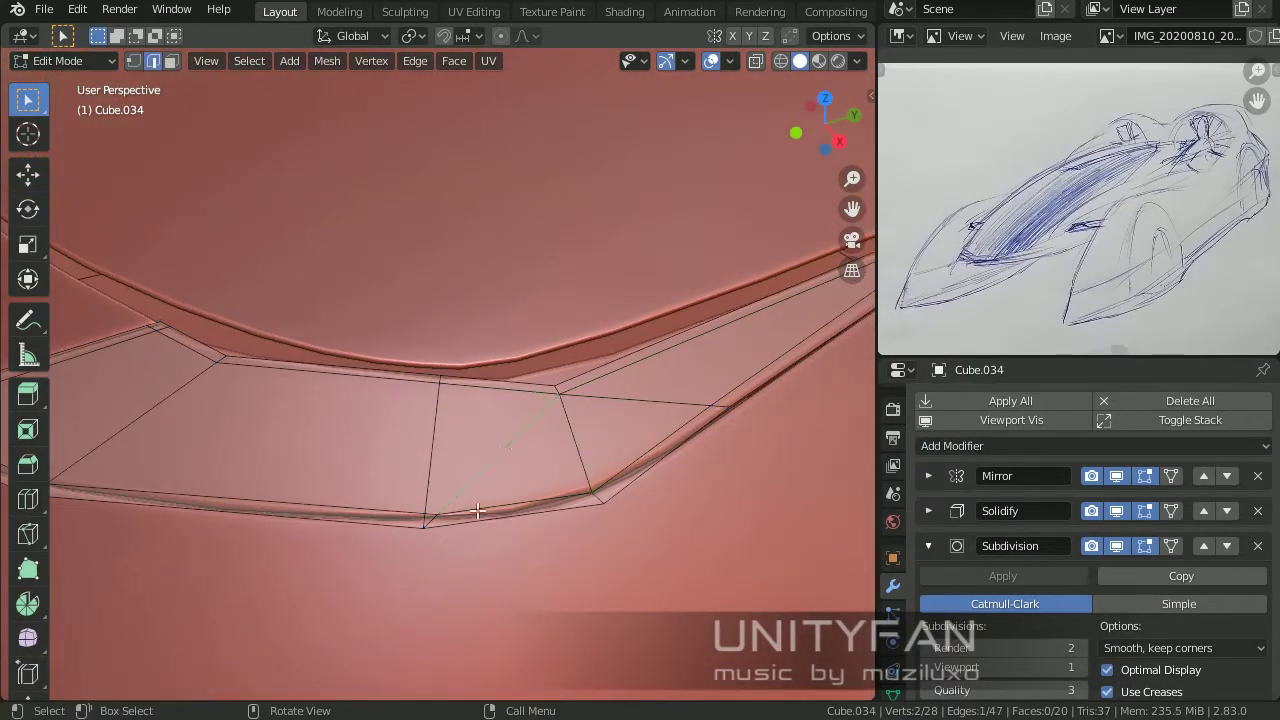
key("x")
left_click(392, 459)
mouse_move(392, 459)
middle_mouse_down()
mouse_move(436, 414)
mouse_move(425, 487)
mouse_move(250, 321)
middle_mouse_up()
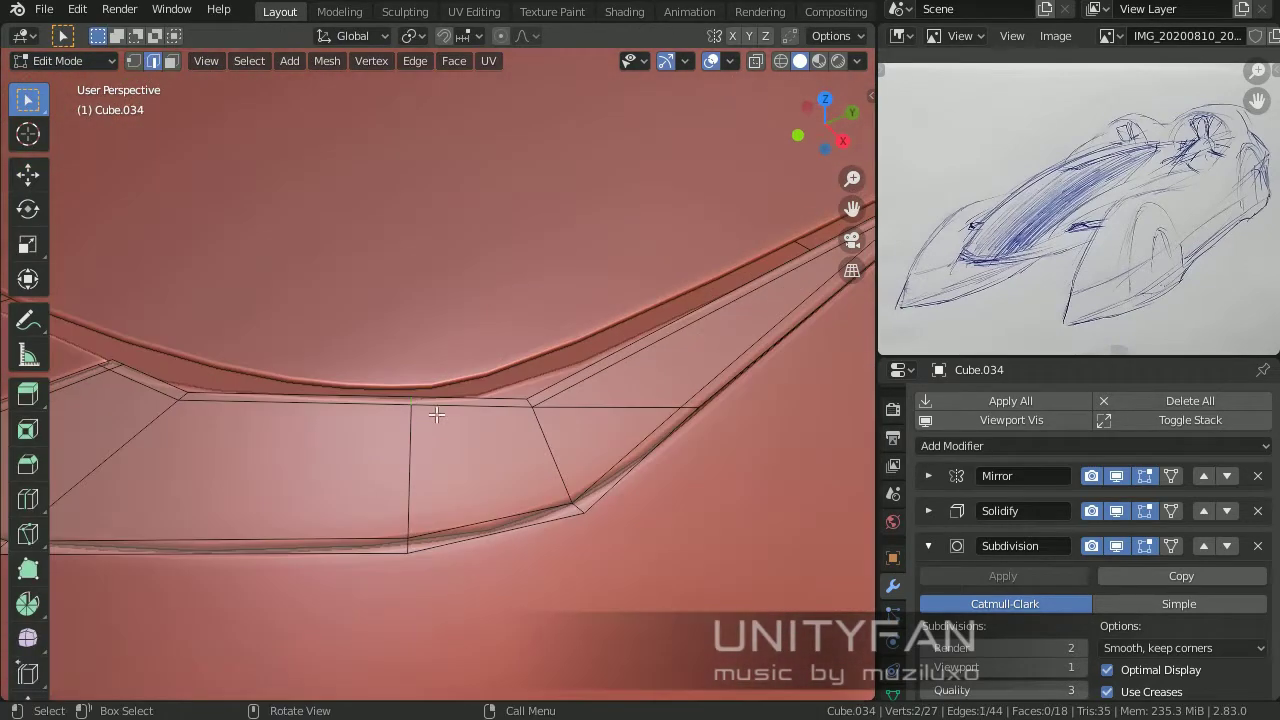
key("shift+space")
key("g")
key("g")
left_click(425, 487)
key("x")
Step: Reposition individual vertices to shape the panel outline
left_click(329, 471)
middle_click_drag(329, 471, 277, 343)
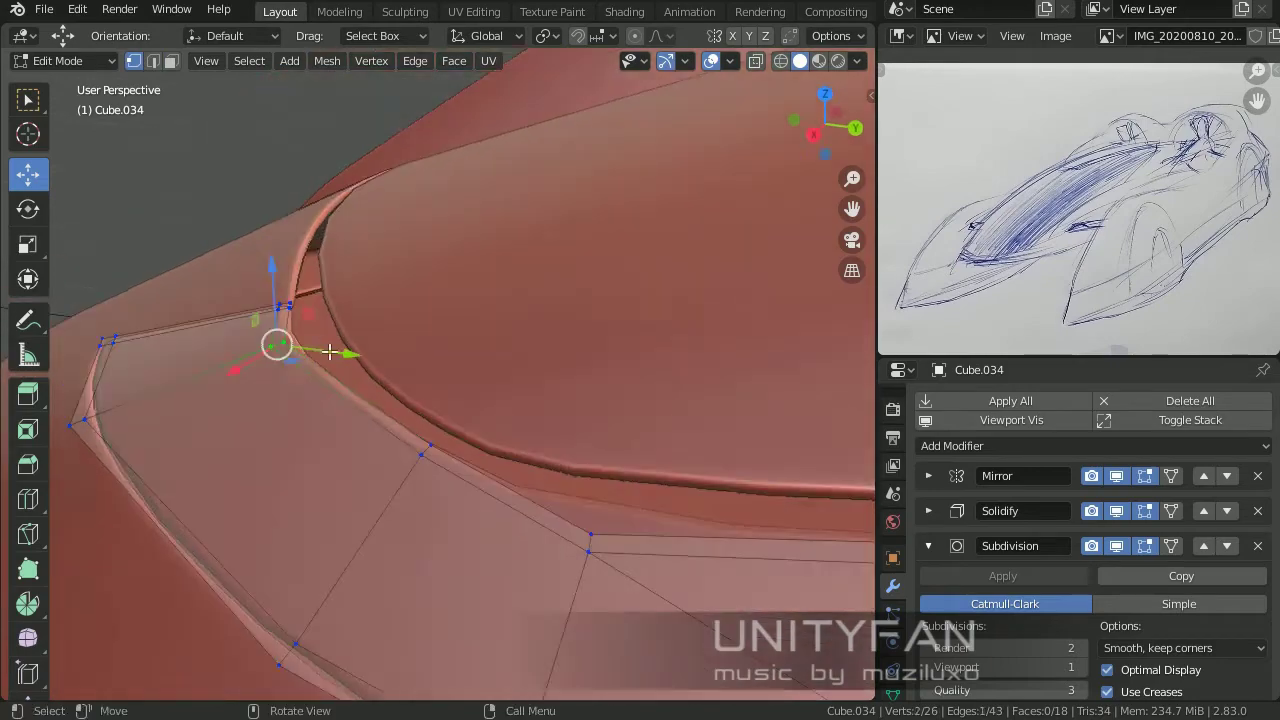
key("g")
left_click(409, 386)
mouse_move(409, 386)
middle_mouse_down()
mouse_move(378, 355)
mouse_move(351, 417)
mouse_move(335, 403)
mouse_move(399, 454)
mouse_move(209, 517)
mouse_move(380, 426)
mouse_move(457, 434)
mouse_move(447, 481)
mouse_move(533, 448)
mouse_move(596, 388)
mouse_move(638, 302)
mouse_move(536, 460)
mouse_move(572, 477)
middle_mouse_up()
left_click(345, 395)
key("Tab")
Step: Dissolve edges on Cube.034 in edge mode and slide a vertex along the panel line
left_click(457, 434)
scroll(534, 446, "up", 2)
key("Tab")
key("k")
key("2")
middle_click_drag(500, 419, 449, 410)
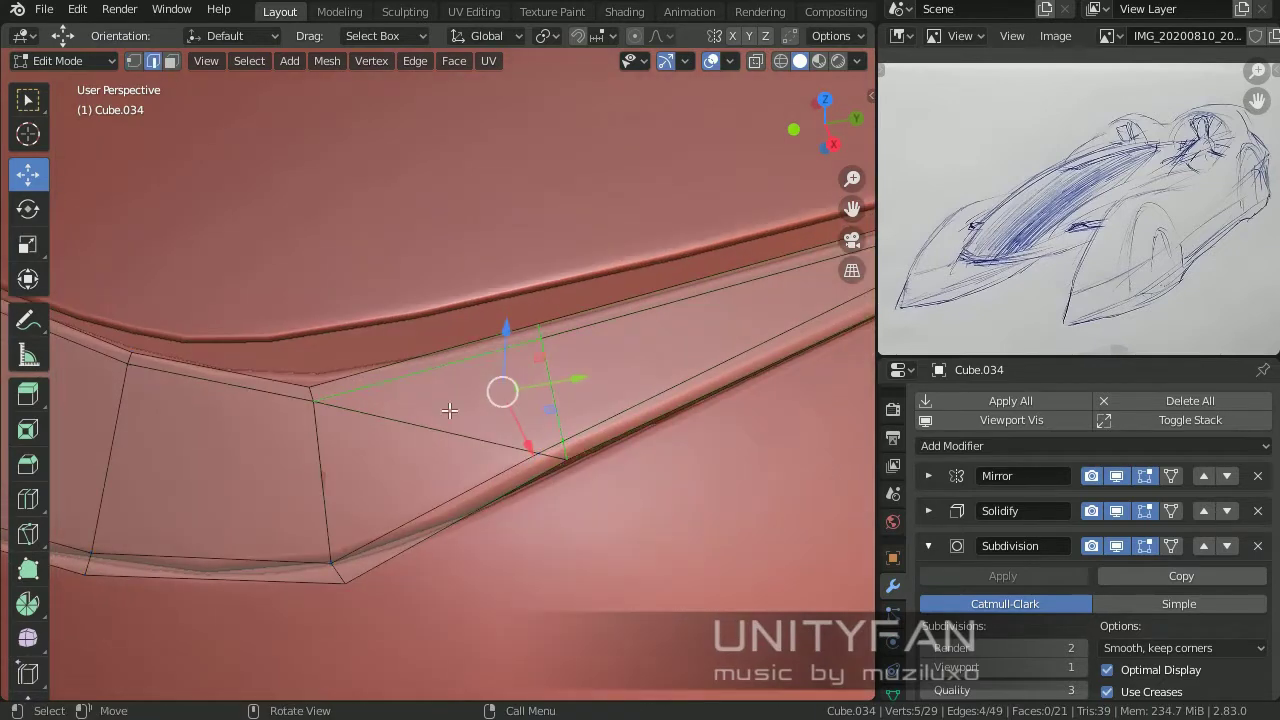
left_click(486, 453)
mouse_move(486, 453)
middle_mouse_down()
mouse_move(473, 330)
mouse_move(470, 380)
mouse_move(601, 411)
middle_mouse_up()
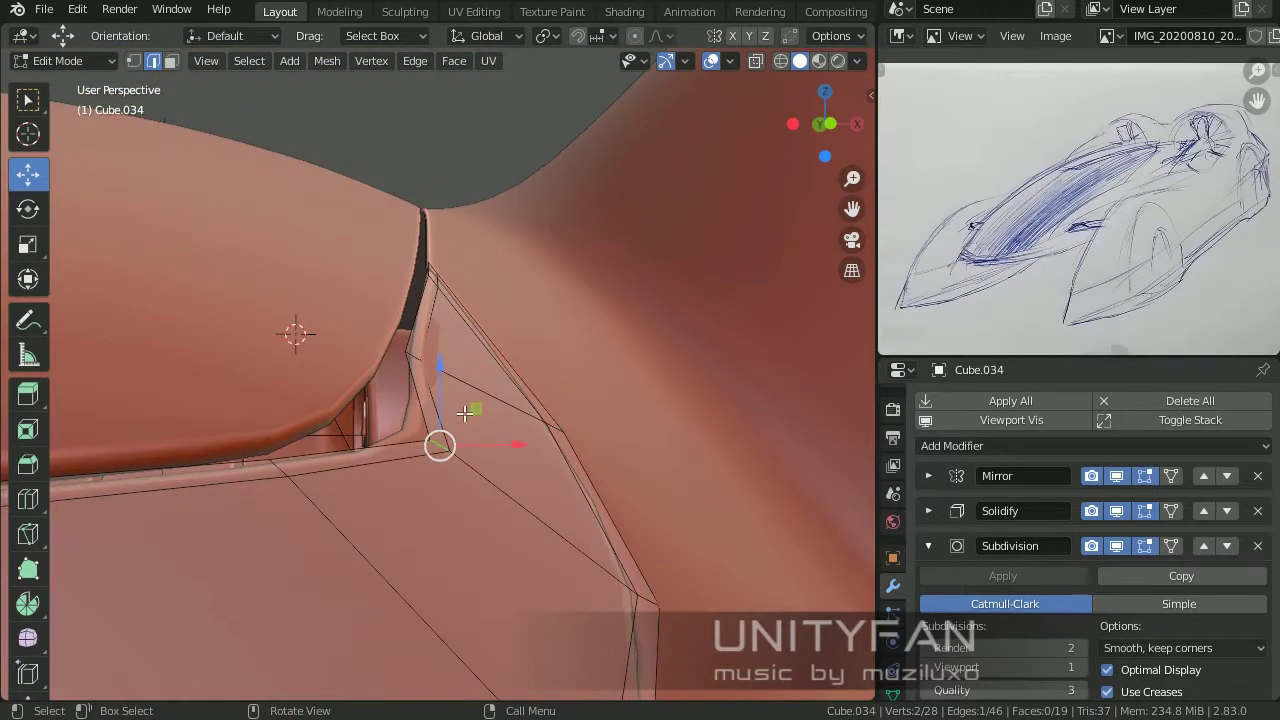
left_click(445, 326)
left_click(542, 410)
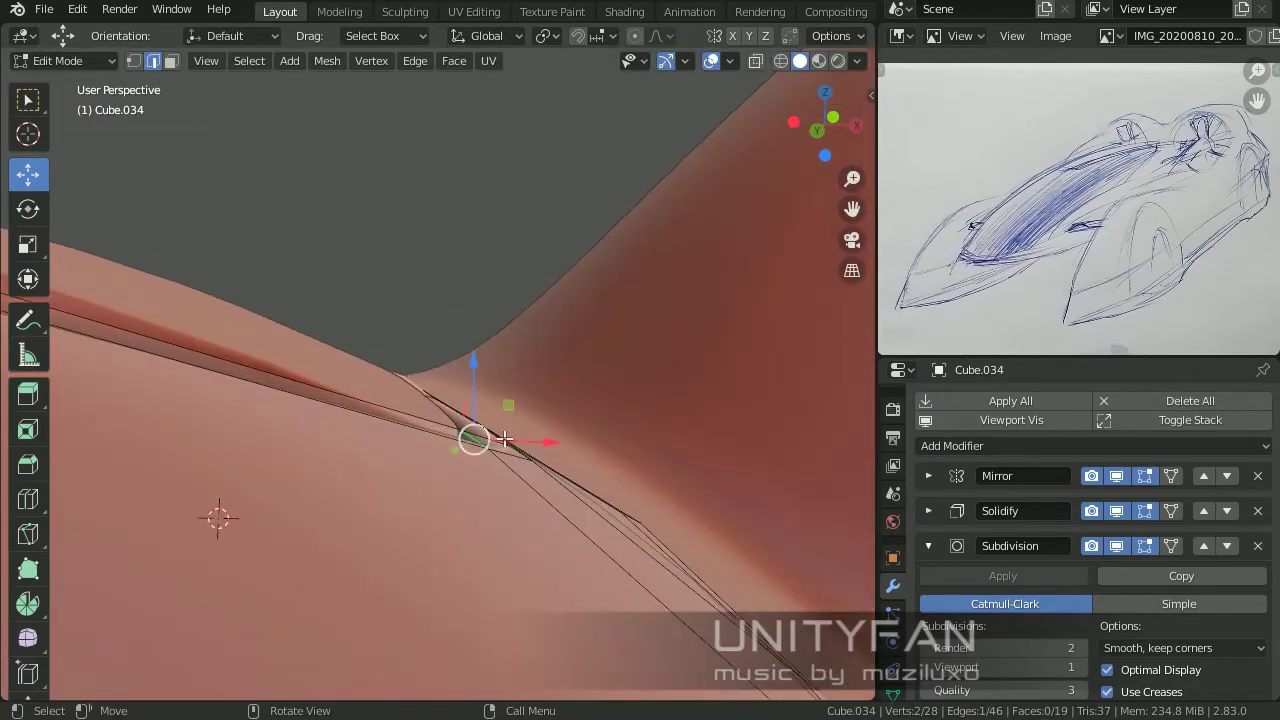
mouse_move(471, 434)
middle_mouse_down()
mouse_move(320, 474)
mouse_move(543, 360)
mouse_move(404, 410)
middle_mouse_up()
left_click_drag(412, 410, 420, 412)
mouse_move(420, 412)
middle_mouse_down()
mouse_move(480, 449)
mouse_move(470, 420)
mouse_move(481, 369)
mouse_move(500, 450)
mouse_move(594, 441)
mouse_move(402, 516)
mouse_move(438, 416)
mouse_move(405, 445)
mouse_move(462, 353)
mouse_move(477, 423)
mouse_move(414, 423)
mouse_move(241, 172)
middle_mouse_up()
scroll(494, 366, "down", 3)
Step: Select the Circle nacelle object and enter its mesh editing
key("Tab")
left_click(405, 445)
key("Tab")
scroll(400, 440, "up", 3)
Step: Add a Subdivision modifier to the Circle nacelle
scroll(241, 172, "down", 3)
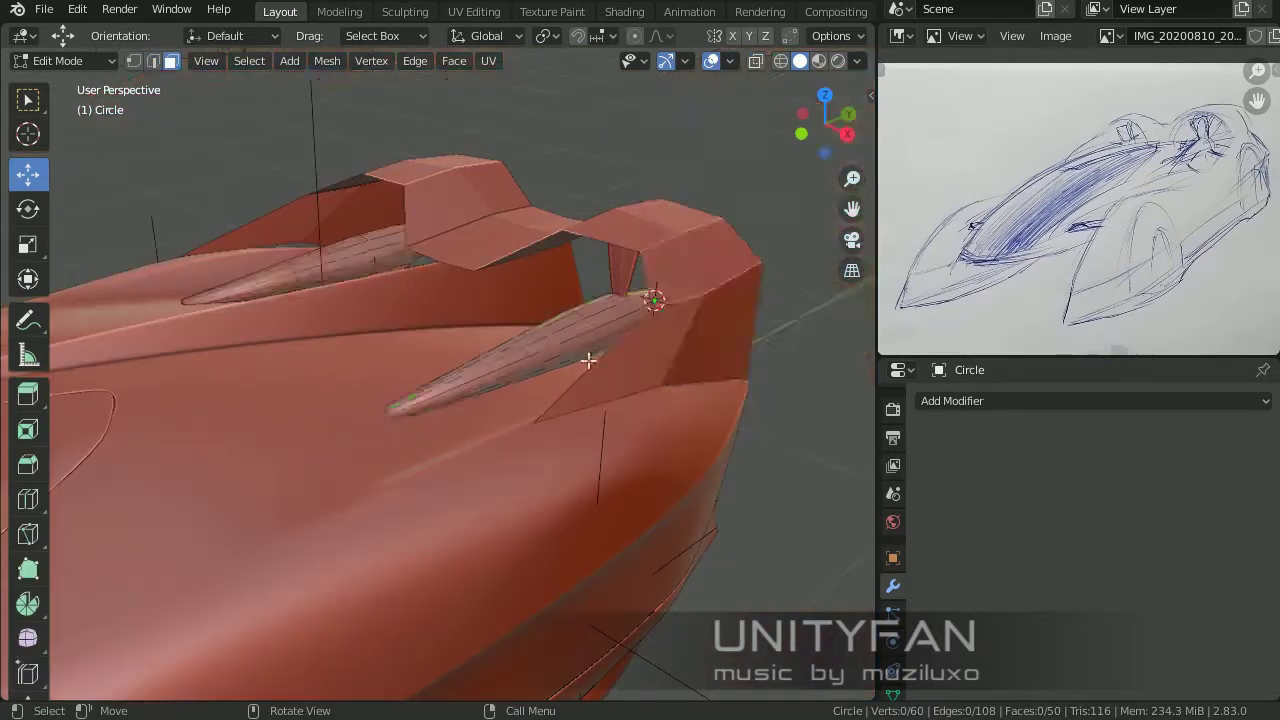
key("Tab")
left_click(1093, 400)
left_click(745, 309)
key("Tab")
Step: Move the nacelle's tip vertices and preview the smoothed pod up close
mouse_move(598, 385)
middle_mouse_down()
mouse_move(541, 426)
mouse_move(303, 477)
middle_mouse_up()
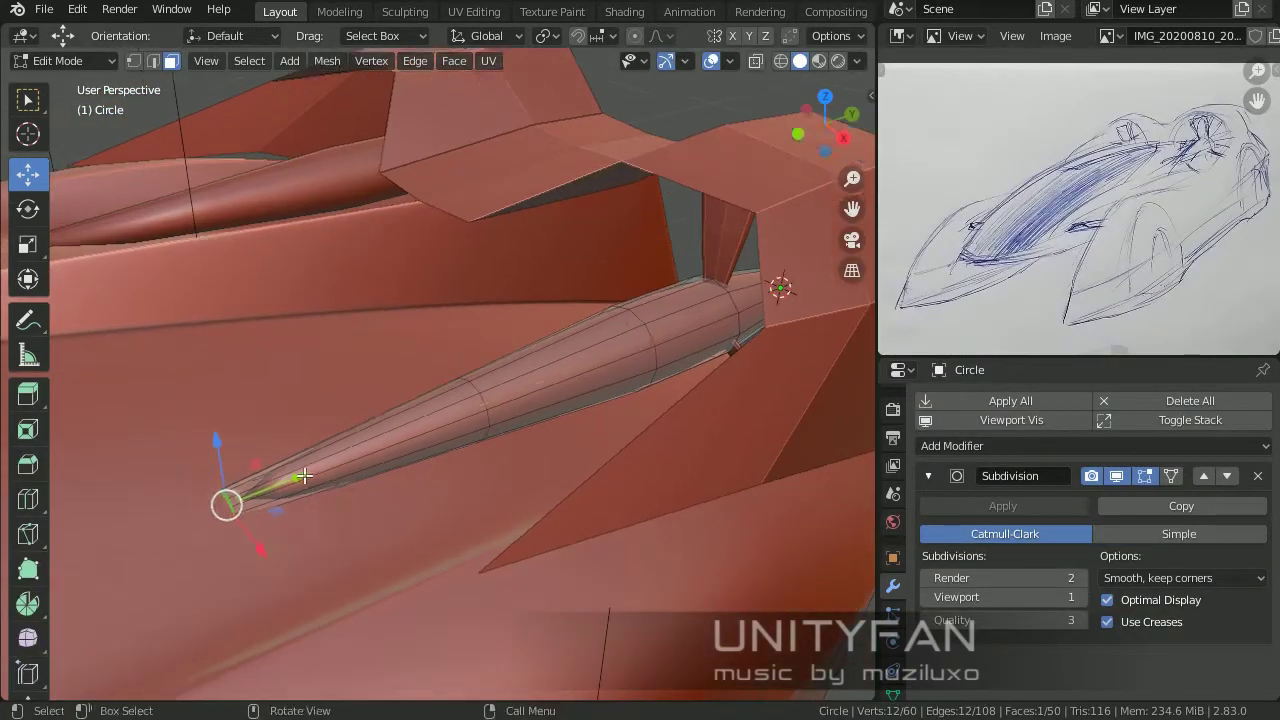
left_click(439, 422)
key("Tab")
mouse_move(793, 363)
middle_mouse_down()
mouse_move(503, 396)
mouse_move(225, 165)
middle_mouse_up()
key("Tab")
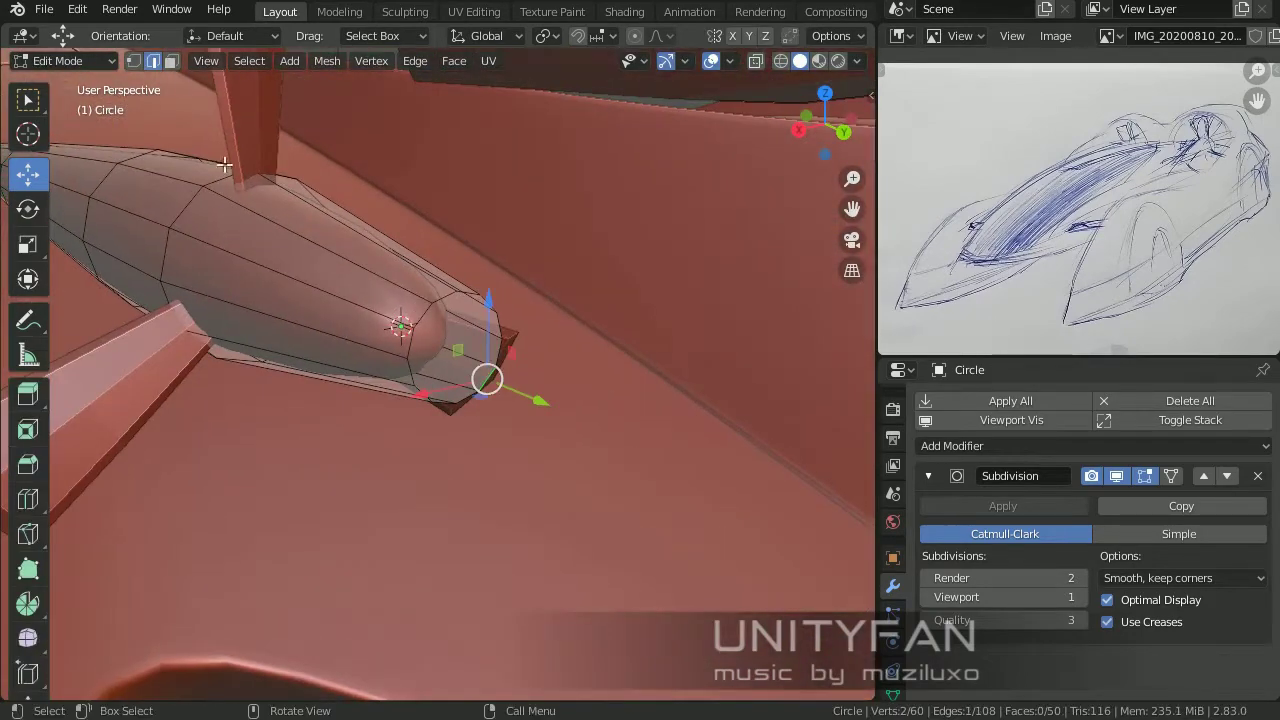
key("Tab")
key("KP_Decimal")
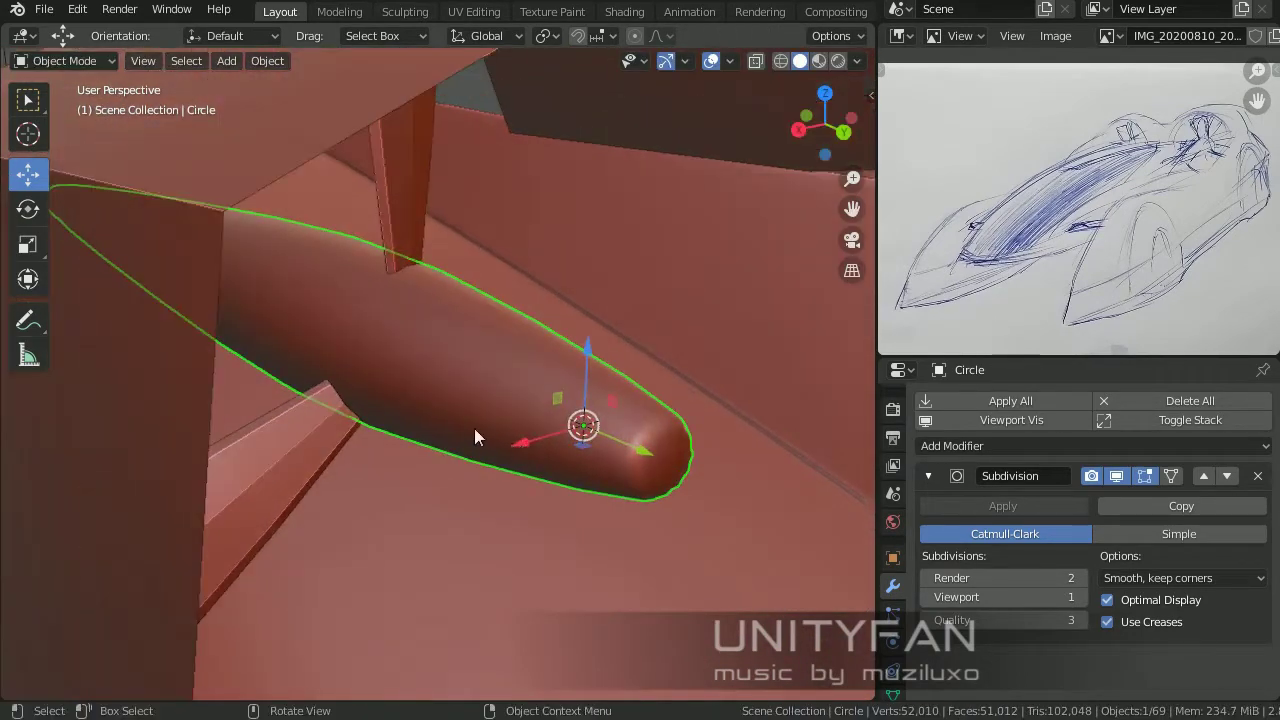
key("Tab")
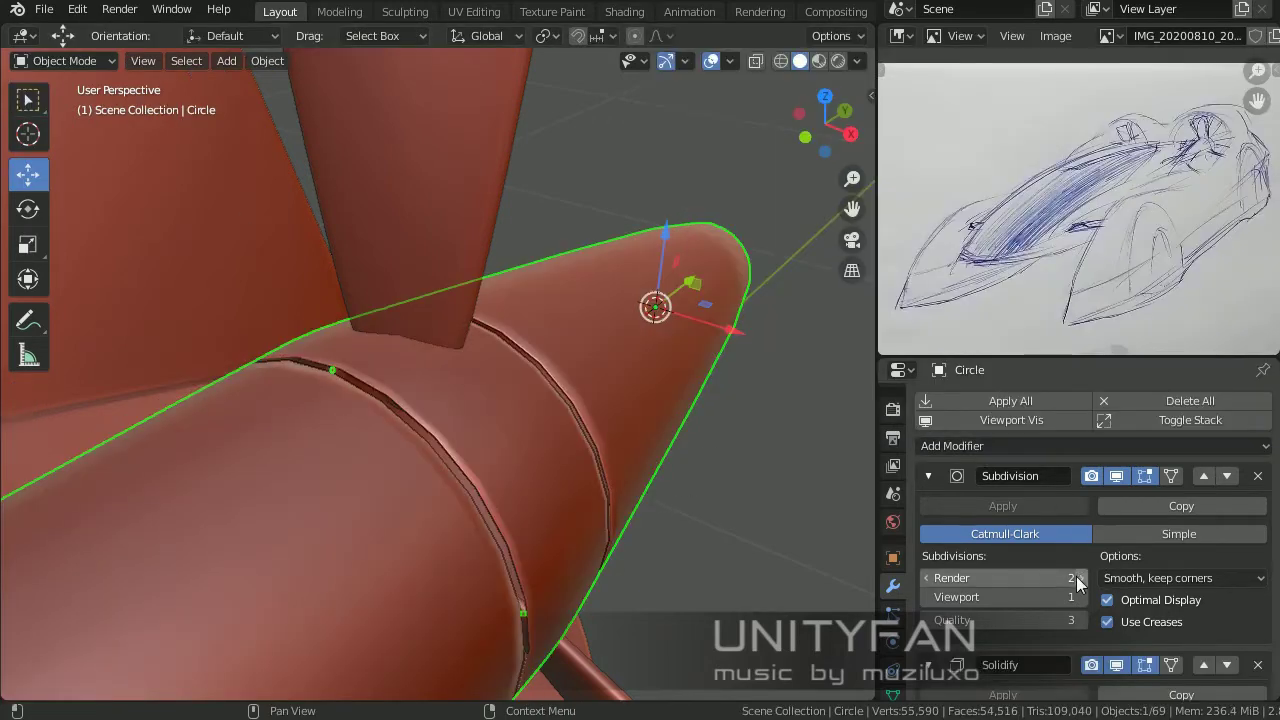
Step: Try applying the nacelle copy's scale, then delete the duplicate nacelle
key("ctrl+a")
left_click(519, 451)
mouse_move(519, 451)
middle_mouse_down()
mouse_move(532, 476)
mouse_move(494, 387)
middle_mouse_up()
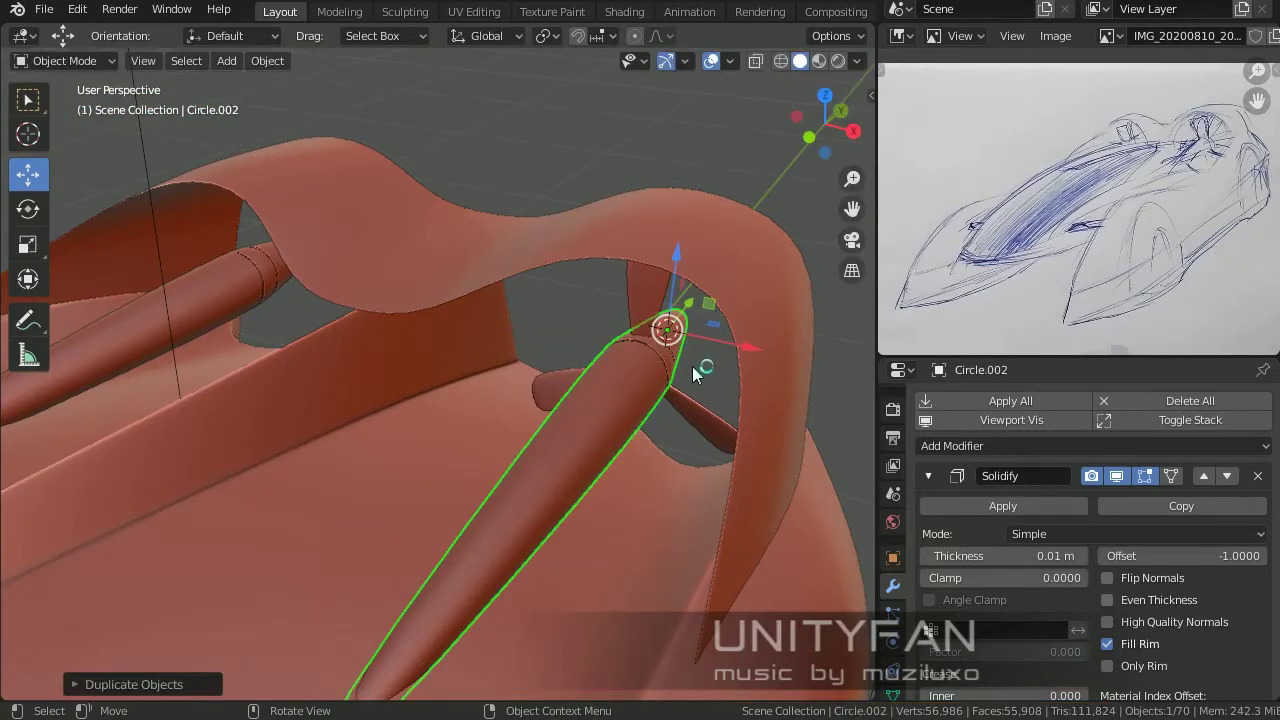
key("Delete")
Step: Set the nacelle's Solidify thickness to 0.004 m and apply its scale
key("ctrl+a")
left_click(593, 423)
middle_click_drag(593, 423, 151, 316)
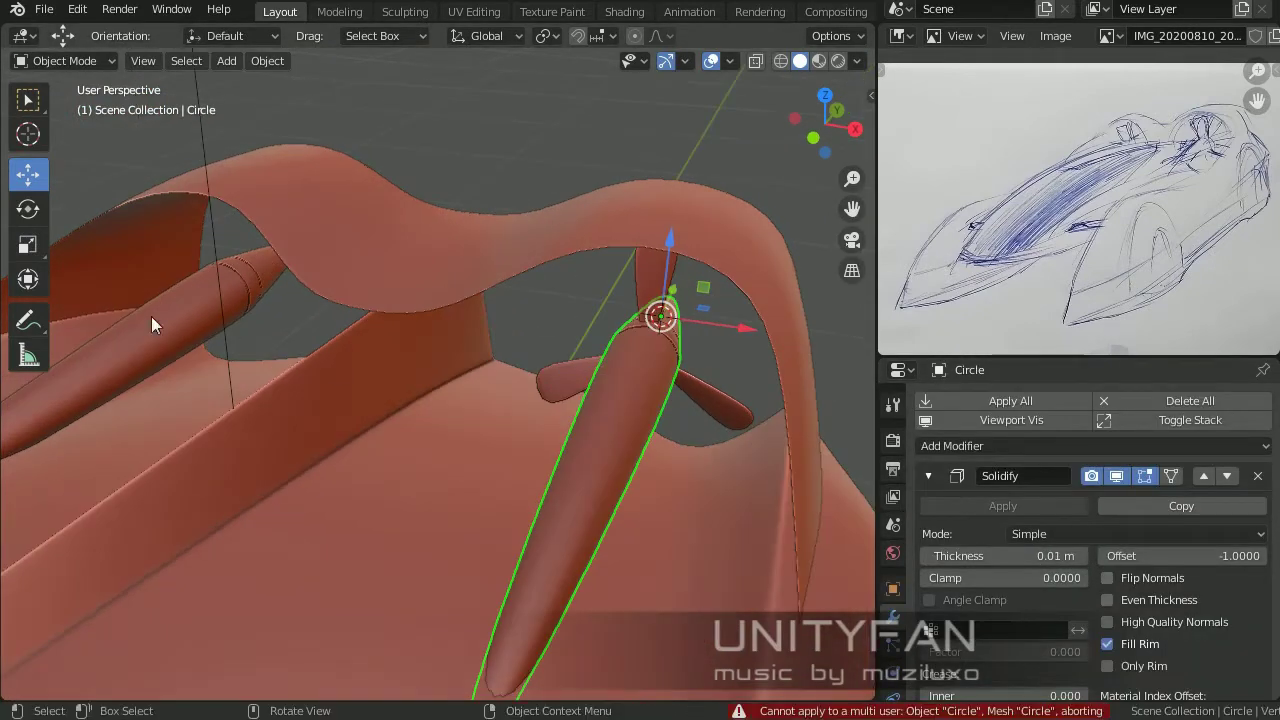
key("Delete")
key("Return")
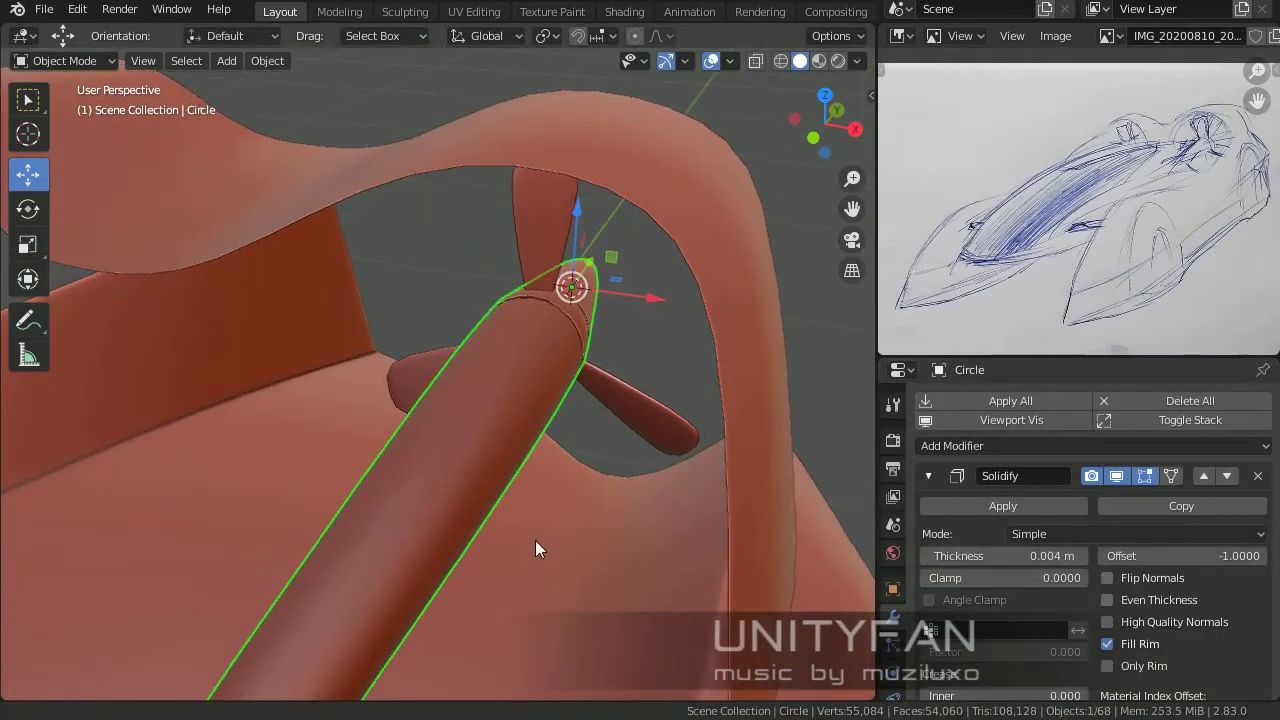
key("ctrl+a")
left_click(485, 454)
mouse_move(485, 454)
middle_mouse_down()
mouse_move(507, 509)
mouse_move(344, 422)
middle_mouse_up()
Step: Scale the nacelle's tip face down to sharpen it to a point
key("Tab")
left_click(344, 422)
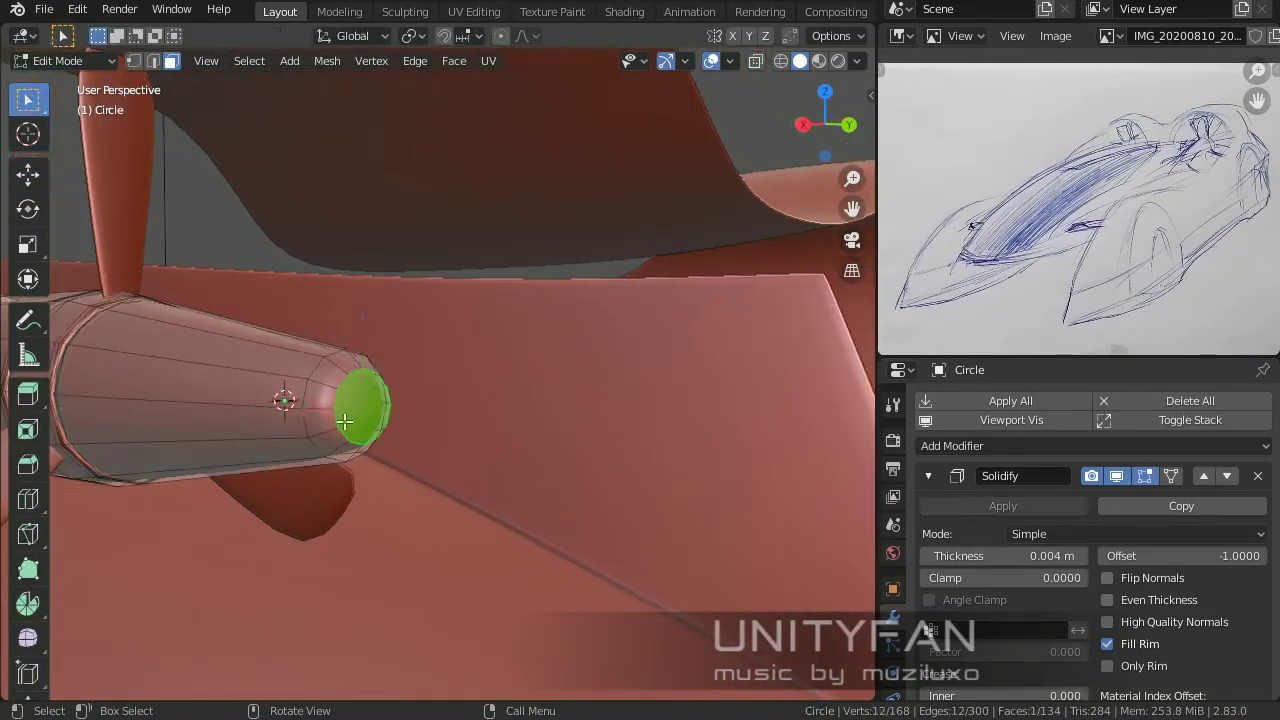
left_click(568, 495)
key("Tab")
mouse_move(576, 475)
middle_mouse_down()
mouse_move(514, 480)
mouse_move(197, 143)
middle_mouse_up()
key("Tab")
Step: Duplicate a face of the Cube.020 body panel and separate it into its own object
key("Tab")
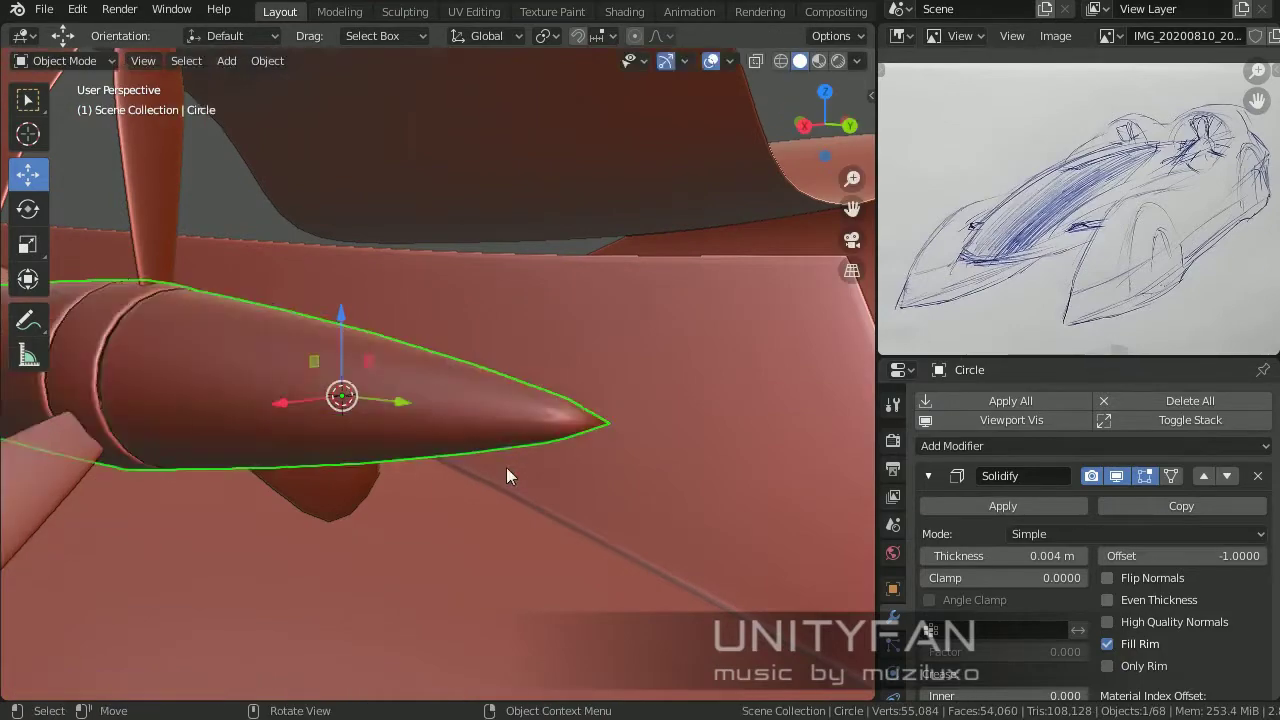
mouse_move(506, 467)
middle_mouse_down()
mouse_move(523, 529)
mouse_move(615, 494)
mouse_move(704, 410)
mouse_move(345, 414)
mouse_move(555, 355)
middle_mouse_up()
left_click(345, 414)
key("Tab")
middle_click_drag(498, 290, 505, 359)
key("shift+d")
right_click(505, 359)
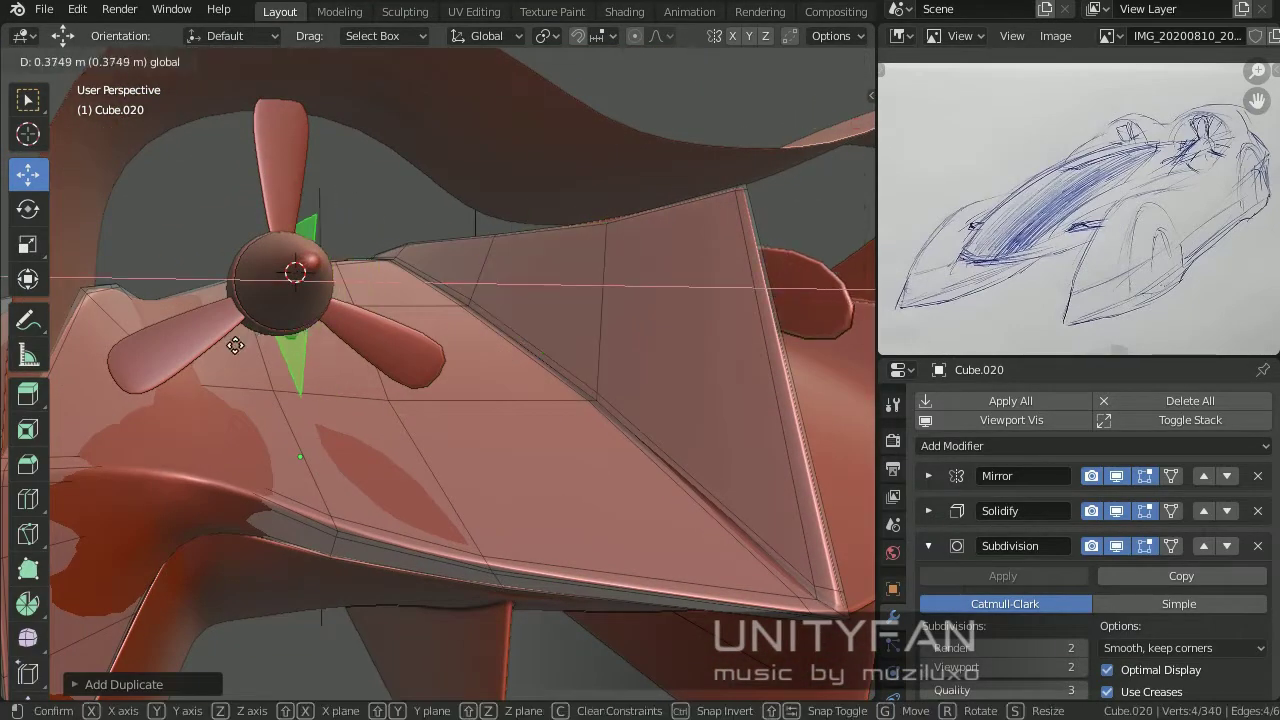
key("Return")
middle_click_drag(395, 455, 453, 492)
left_click(453, 488)
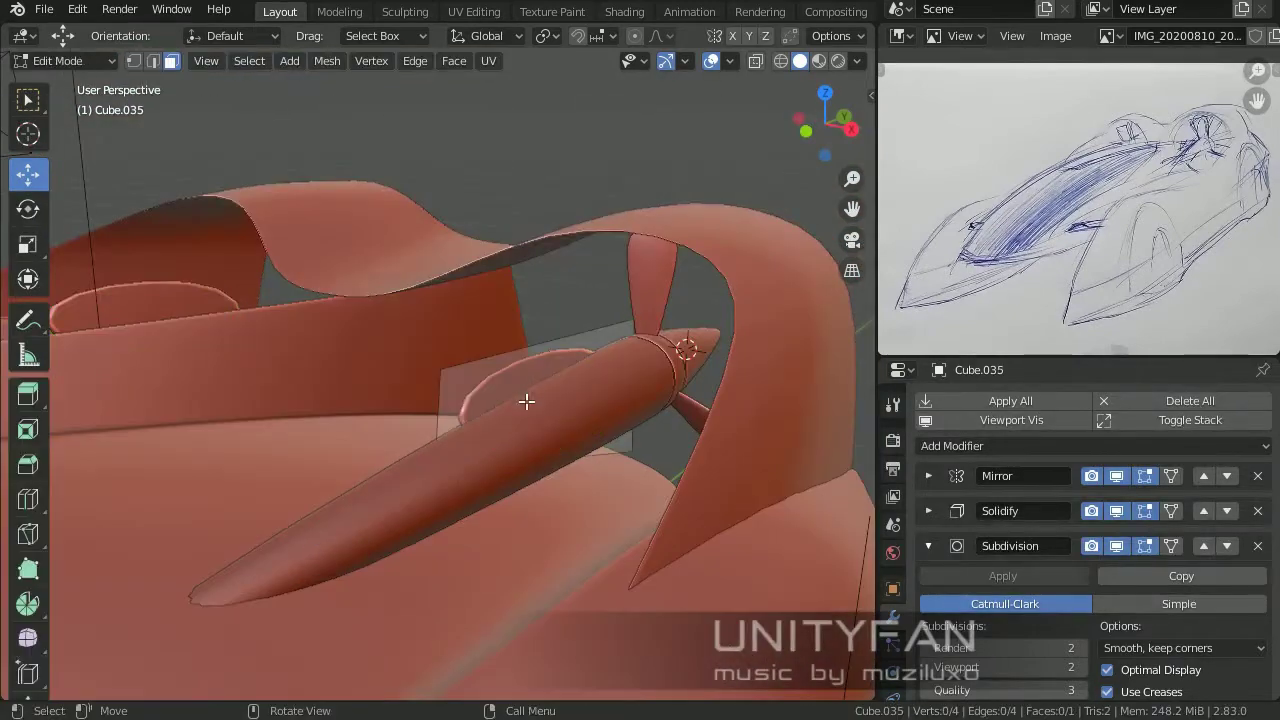
mouse_move(528, 400)
middle_mouse_down()
mouse_move(560, 374)
mouse_move(560, 390)
middle_mouse_up()
Step: Pull a corner vertex of the separated support piece up toward the nacelle
key("Tab")
left_click(556, 378)
key("Tab")
left_click(133, 61)
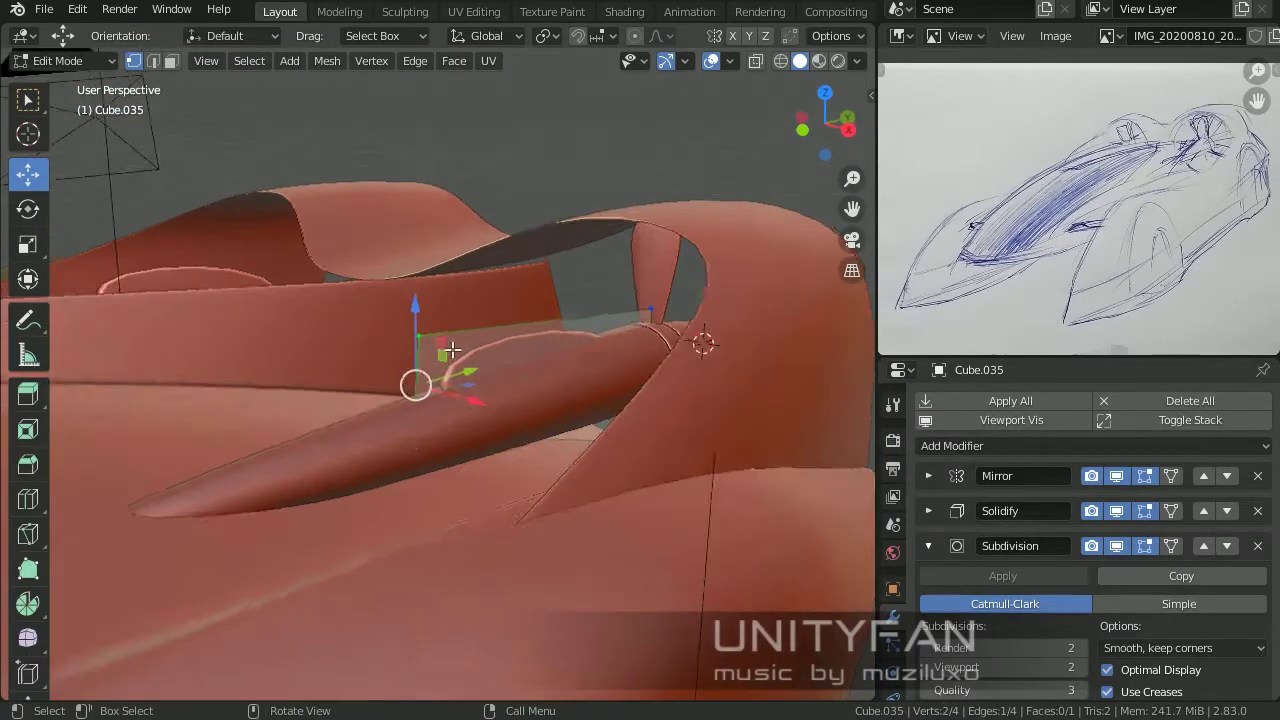
middle_click_drag(414, 371, 286, 477)
left_click(337, 286)
middle_click_drag(337, 286, 453, 312)
left_click_drag(453, 312, 437, 400)
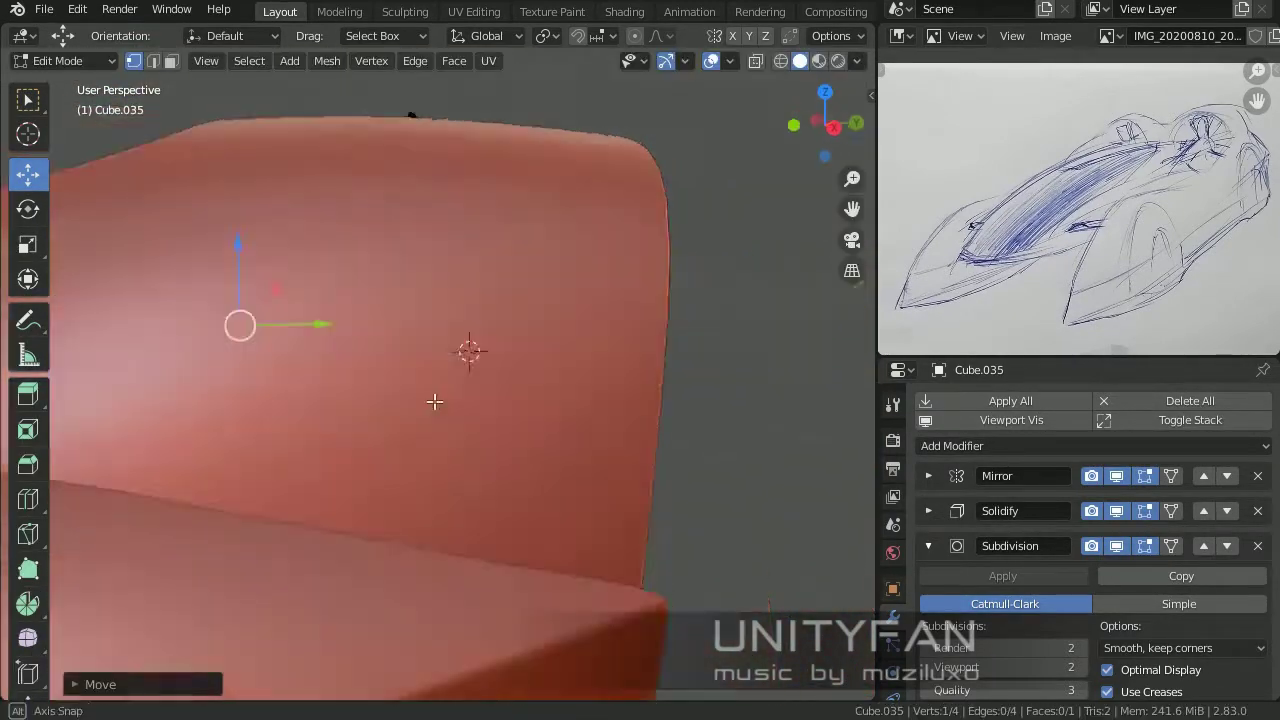
mouse_move(437, 400)
middle_mouse_down()
mouse_move(343, 380)
mouse_move(391, 423)
mouse_move(463, 446)
middle_mouse_up()
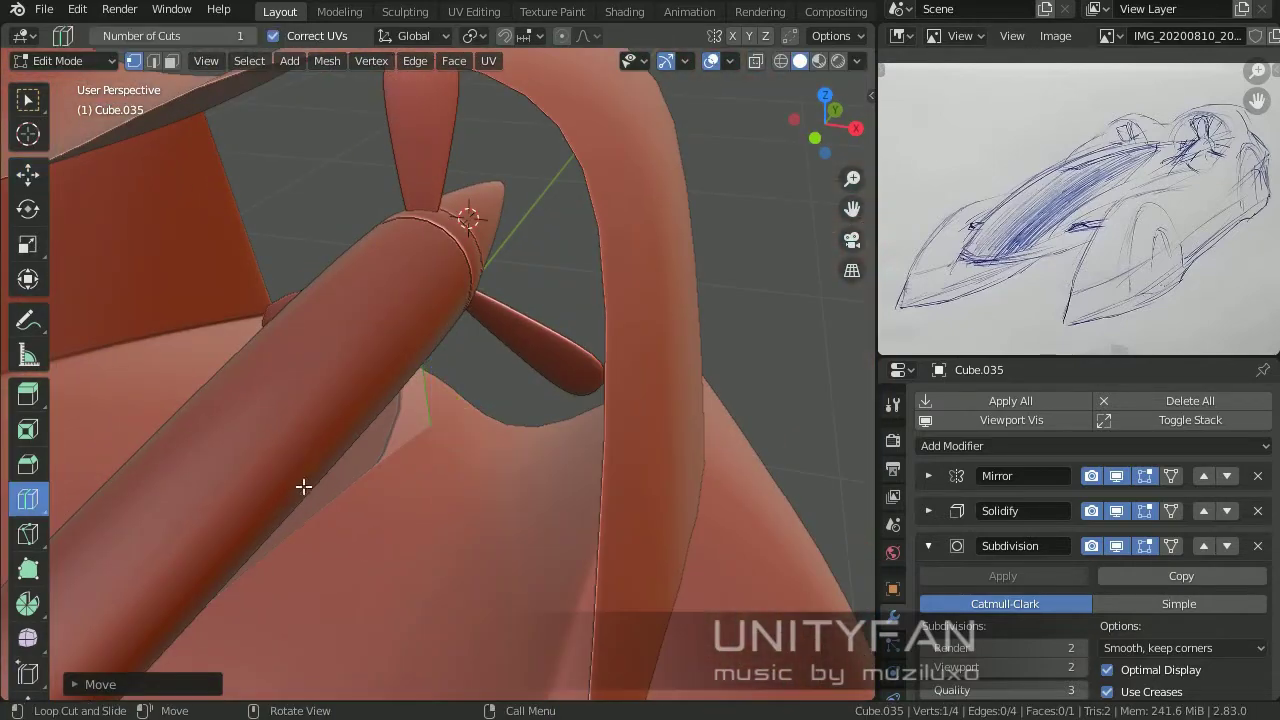
left_click(456, 365)
mouse_move(456, 365)
middle_mouse_down()
mouse_move(406, 440)
mouse_move(503, 506)
mouse_move(531, 246)
middle_mouse_up()
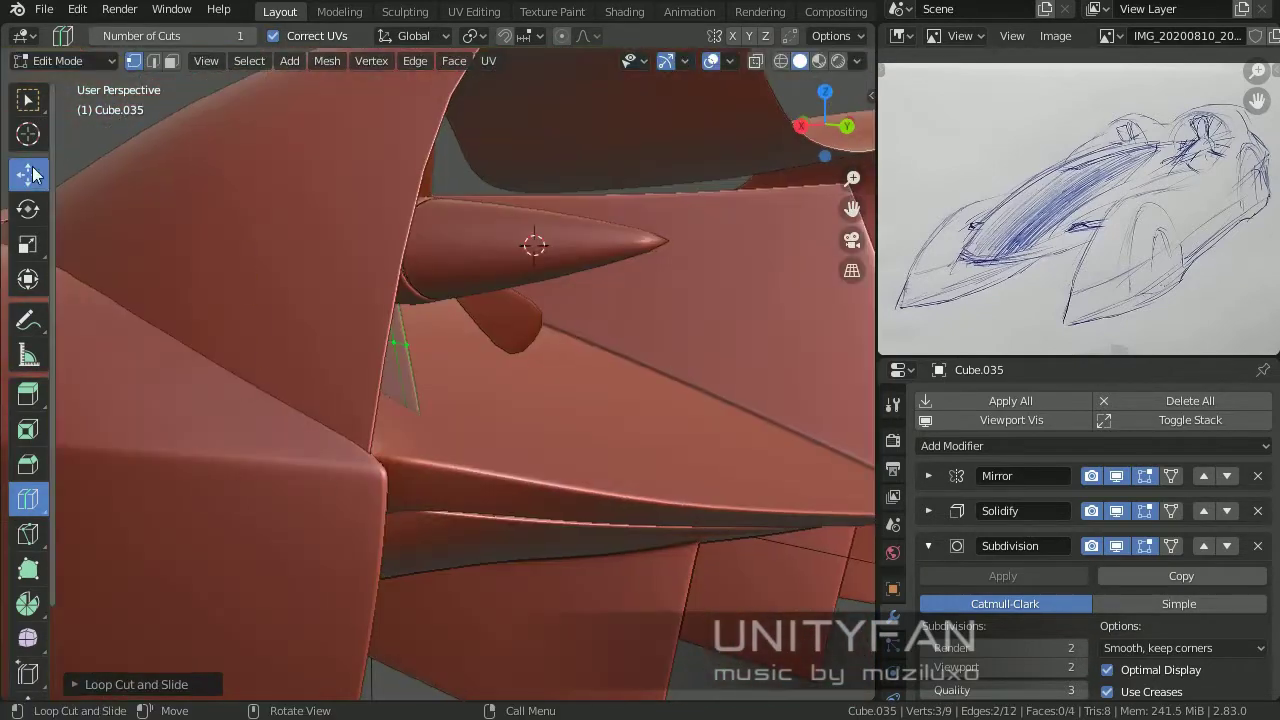
Step: Check the support piece in solid and see-through shading, then leave edit mode
key("z")
left_click(560, 472)
middle_click_drag(466, 466, 481, 395)
key("z")
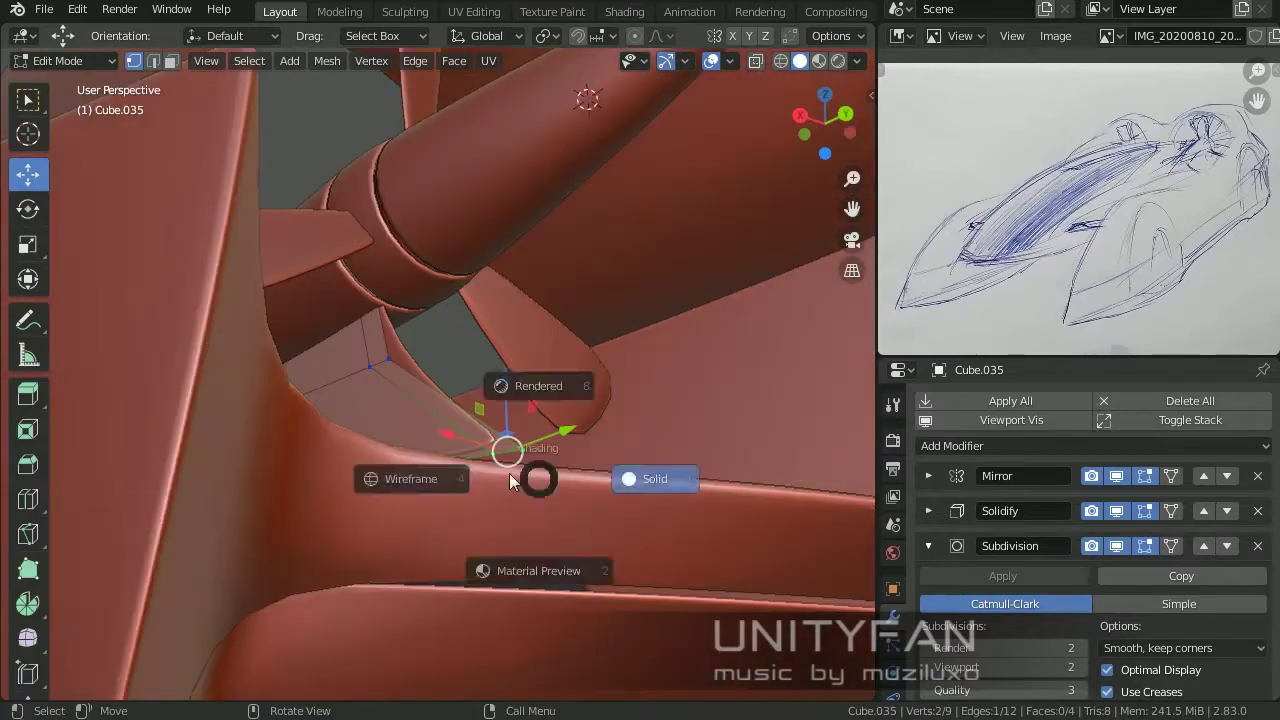
left_click(409, 477)
mouse_move(409, 477)
middle_mouse_down()
mouse_move(615, 488)
mouse_move(500, 450)
mouse_move(485, 424)
middle_mouse_up()
key("shift+z")
key("Tab")
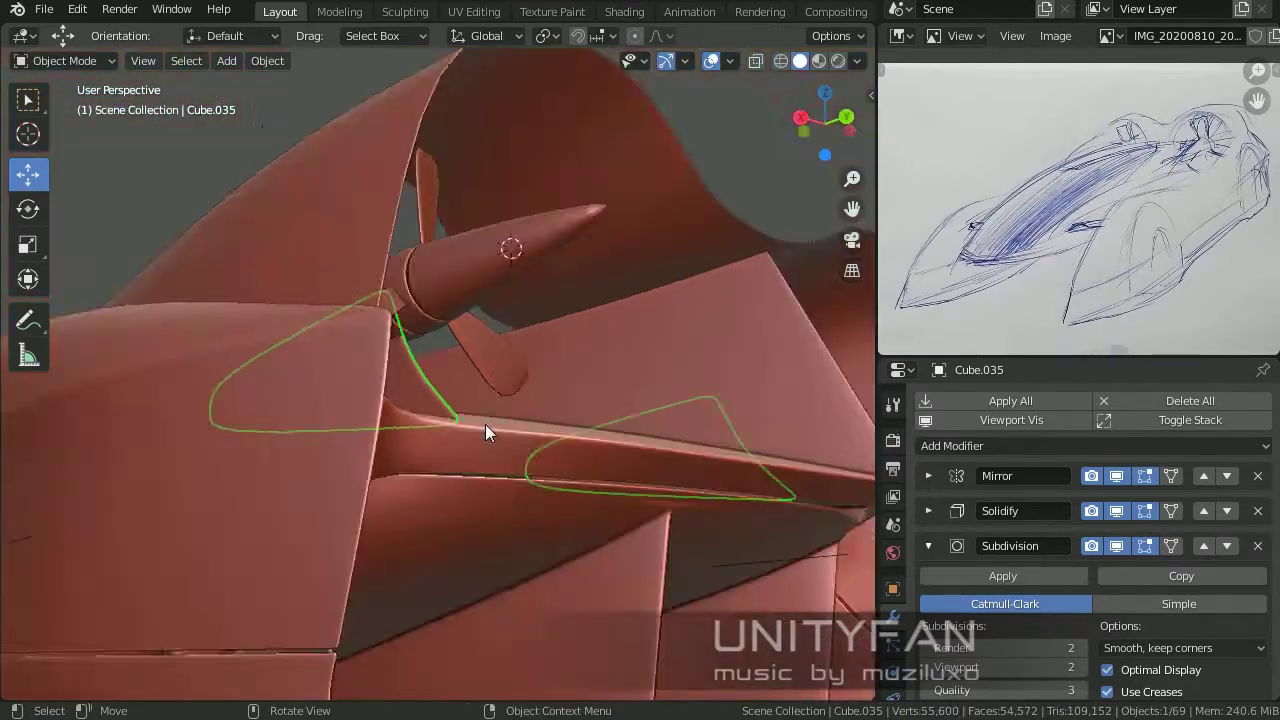
Step: Make a first knife cut across the Cube.020 fin
scroll(485, 424, "down", 5)
left_click(427, 505)
key("Tab")
scroll(523, 386, "up", 5)
middle_click_drag(523, 386, 526, 418)
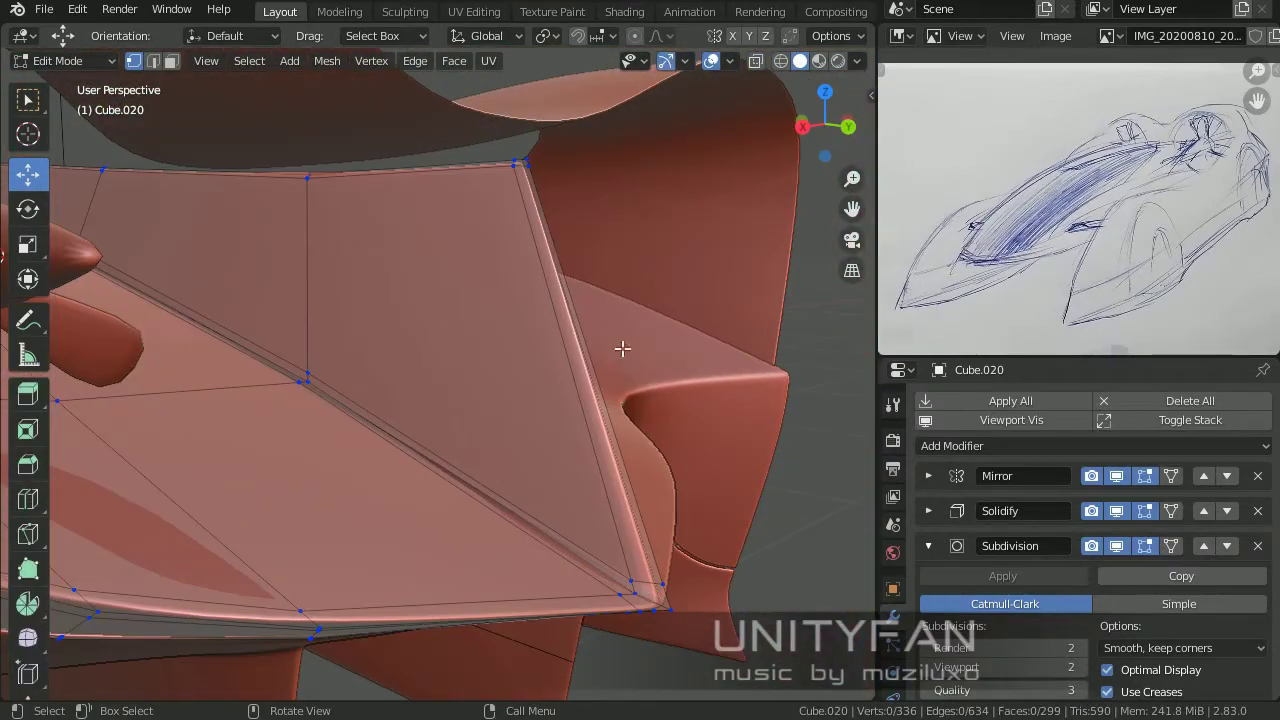
mouse_move(622, 348)
middle_mouse_down()
mouse_move(528, 367)
mouse_move(560, 400)
middle_mouse_up()
left_click(487, 391)
left_click(700, 423)
key("Return")
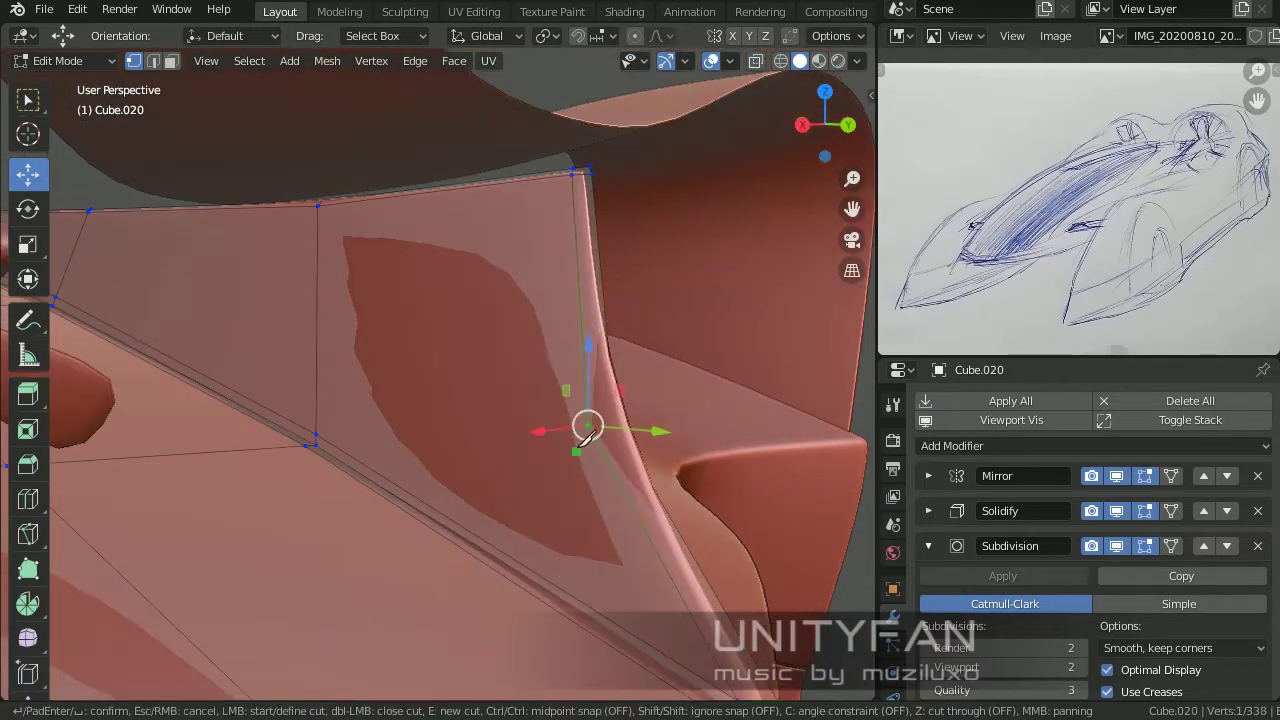
Step: Add a second knife cut on the fin edge and check the smoothed result
left_click(316, 349)
mouse_move(309, 349)
middle_mouse_down()
mouse_move(414, 394)
mouse_move(656, 404)
middle_mouse_up()
left_click(200, 427)
key("Return")
mouse_move(200, 427)
middle_mouse_down()
mouse_move(466, 377)
mouse_move(648, 376)
middle_mouse_up()
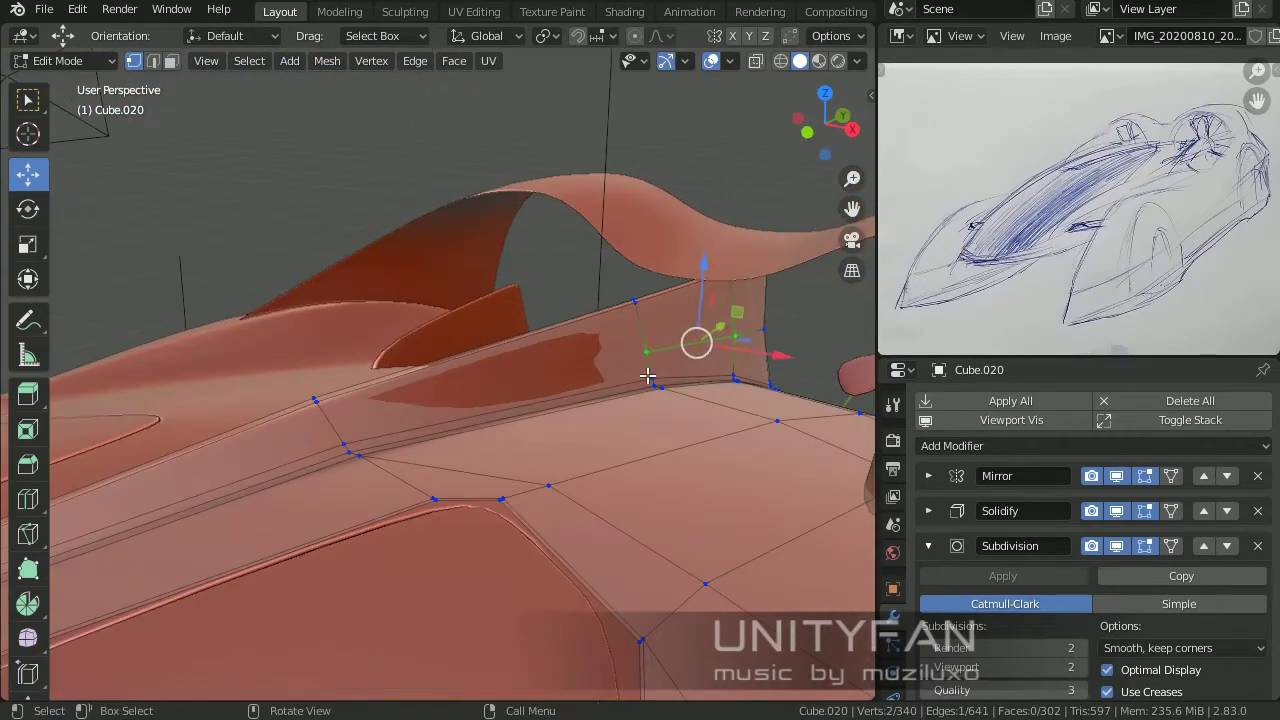
middle_click_drag(366, 422, 429, 463)
key("Tab")
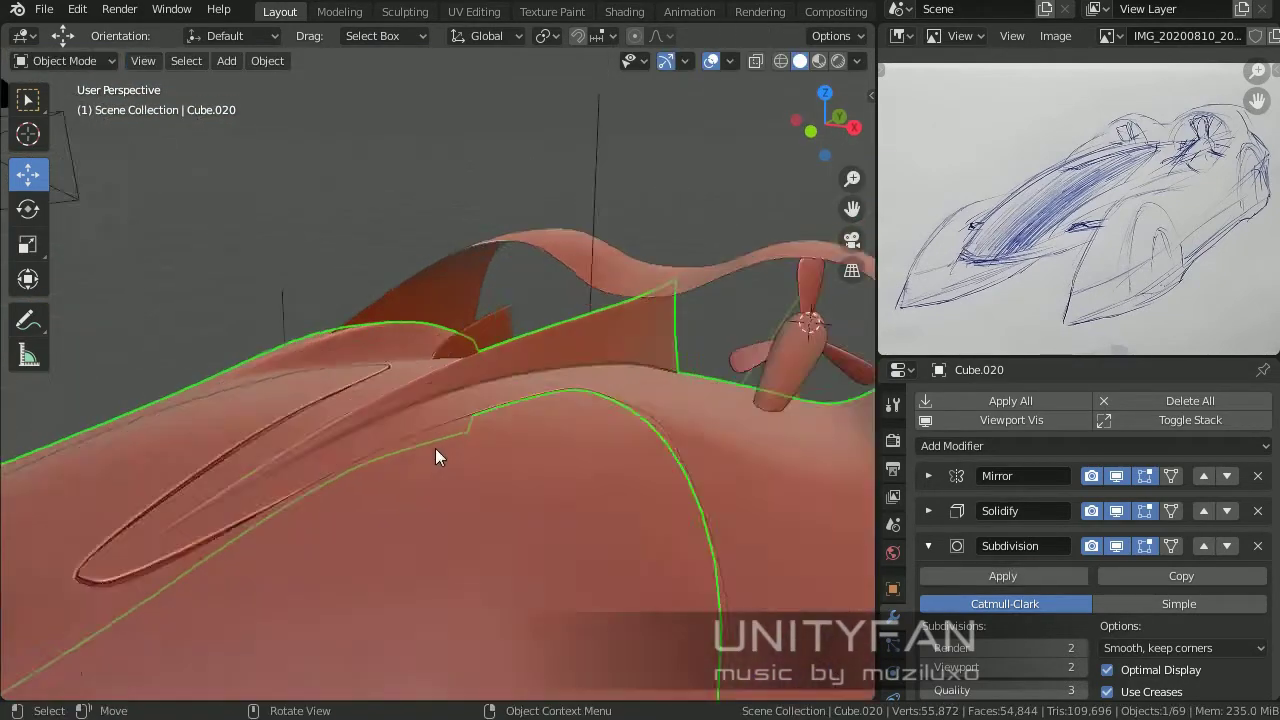
key("Tab")
mouse_move(529, 391)
middle_mouse_down()
mouse_move(518, 358)
mouse_move(577, 424)
mouse_move(473, 450)
middle_mouse_up()
key("Tab")
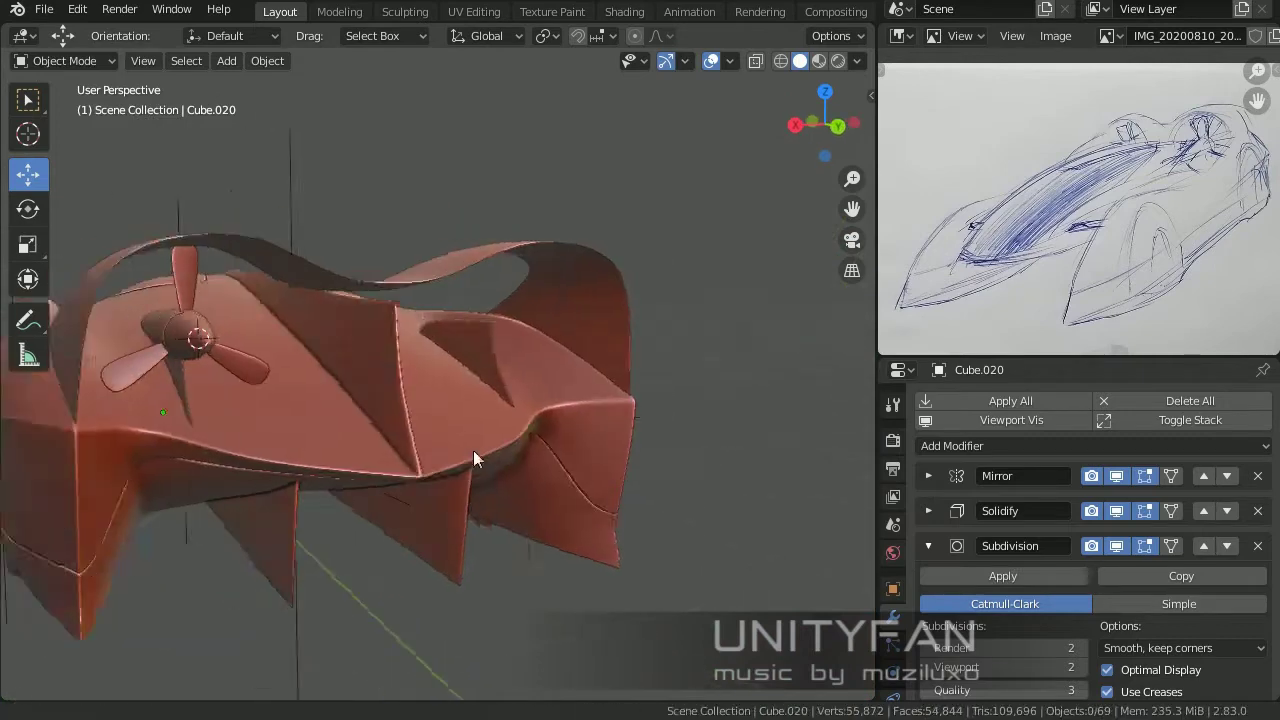
left_click(363, 362)
Step: Add a Plain Axes empty at the propeller with a 0.2 m display size
scroll(352, 362, "up", 2)
left_click(240, 407)
left_click(329, 424)
scroll(329, 424, "down", 3)
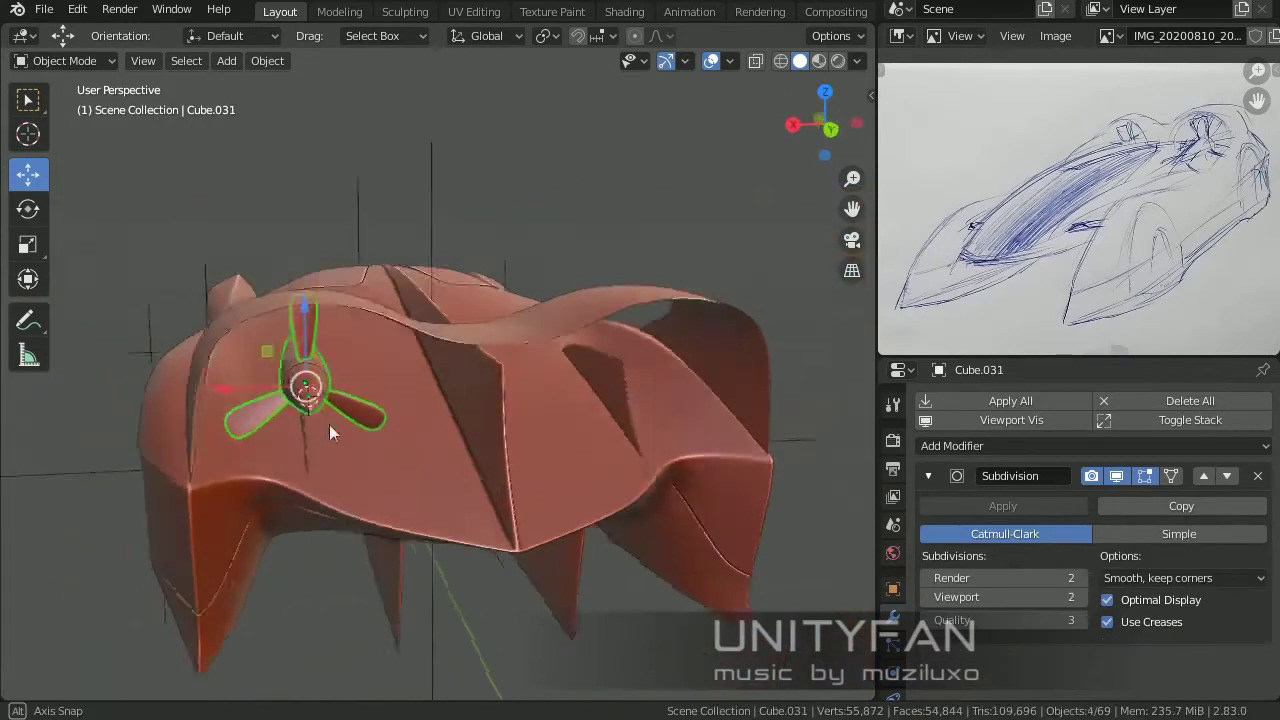
mouse_move(329, 424)
middle_mouse_down()
mouse_move(405, 436)
mouse_move(480, 418)
mouse_move(443, 424)
mouse_move(357, 342)
mouse_move(416, 422)
middle_mouse_up()
left_click(357, 342)
key("shift+a")
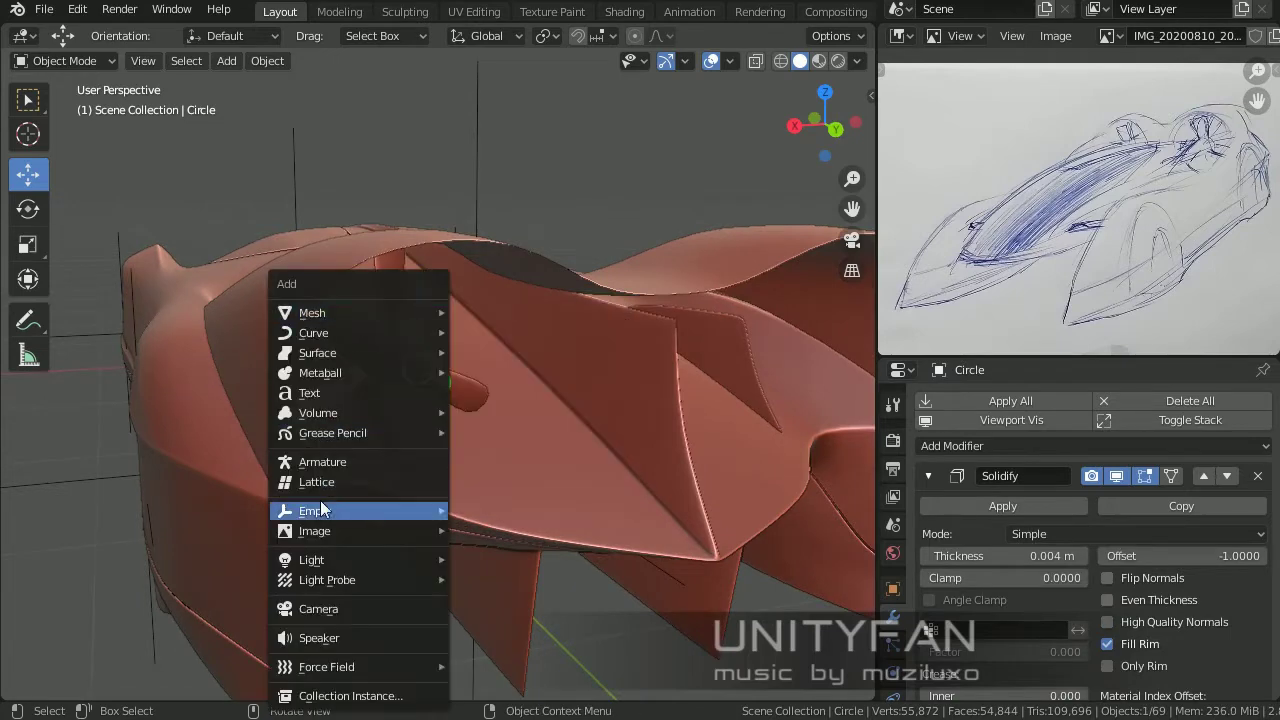
left_click(495, 510)
middle_click_drag(495, 510, 375, 475)
left_click(893, 673)
left_click(1109, 450)
type("0.2m")
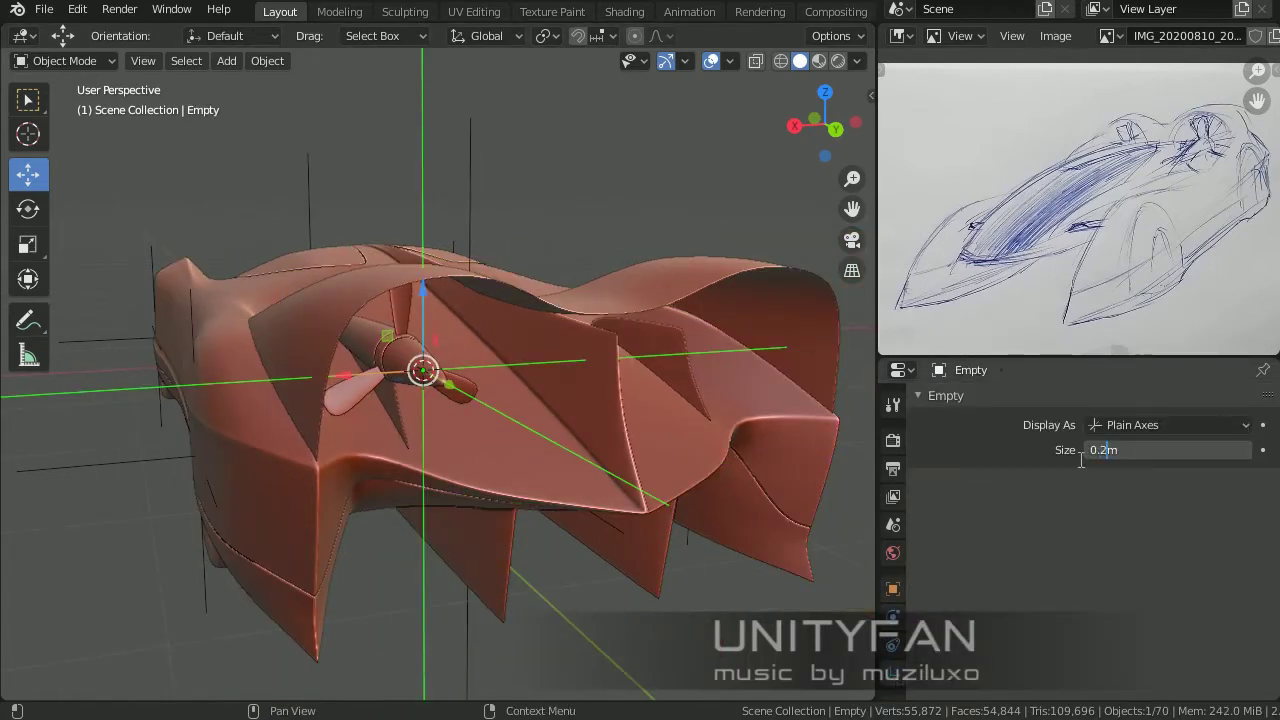
key("Return")
Step: Parent the propeller blades and hub to the new empty
scroll(404, 373, "up", 2)
middle_click_drag(404, 373, 438, 420)
left_click(497, 388)
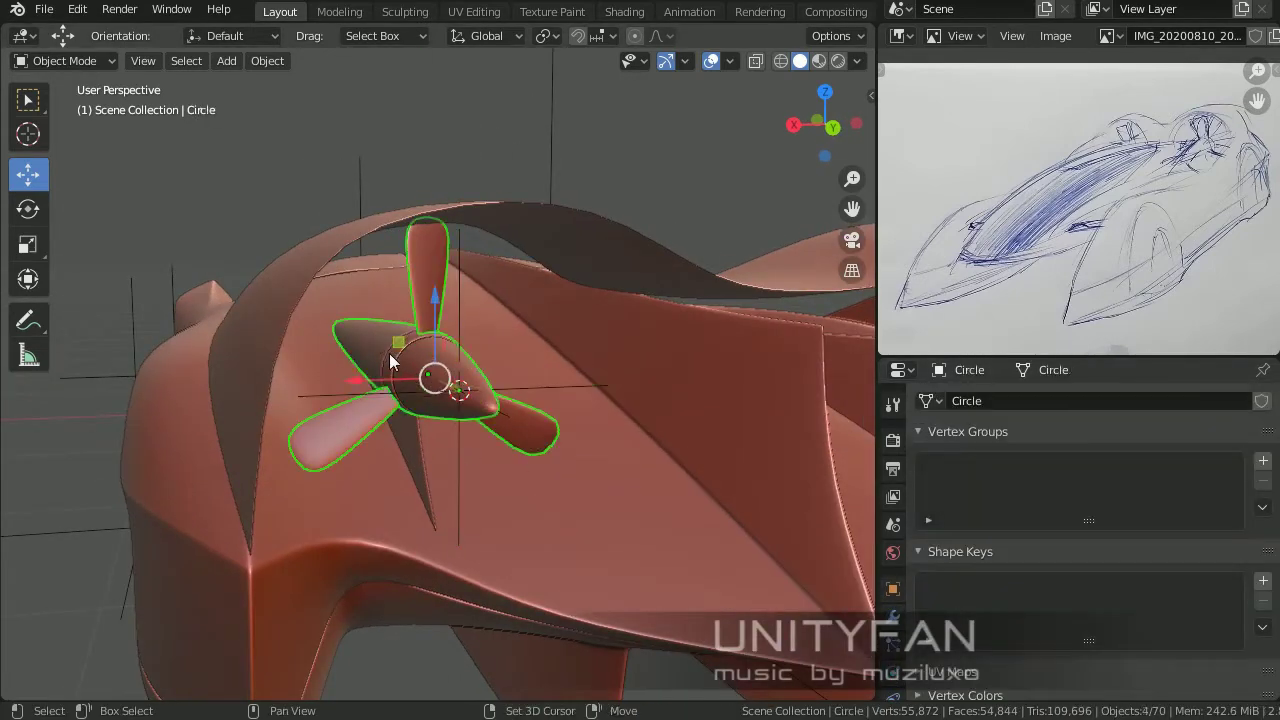
scroll(391, 362, "down", 2)
left_click(440, 382, "shift")
key("ctrl+p")
left_click(432, 415)
left_click(459, 423)
left_click(448, 424)
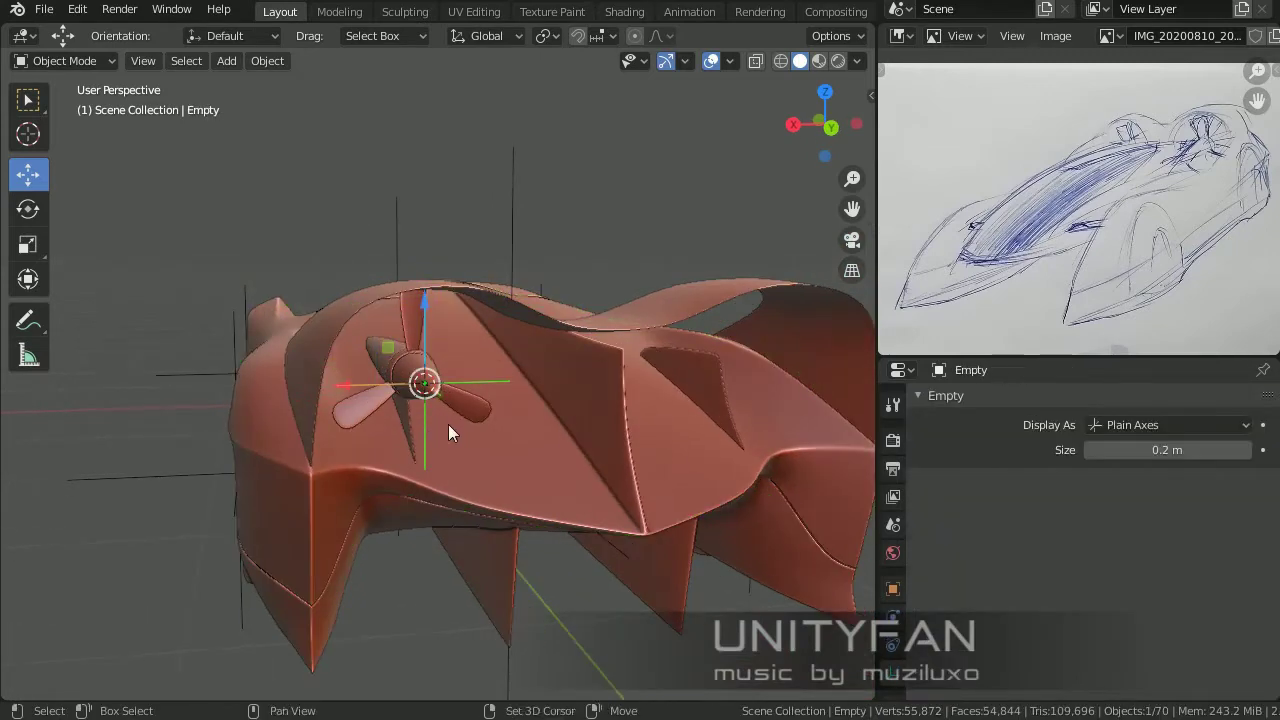
middle_click_drag(448, 424, 400, 417)
Step: Duplicate the propeller with its empty and show its location values
key("shift+d")
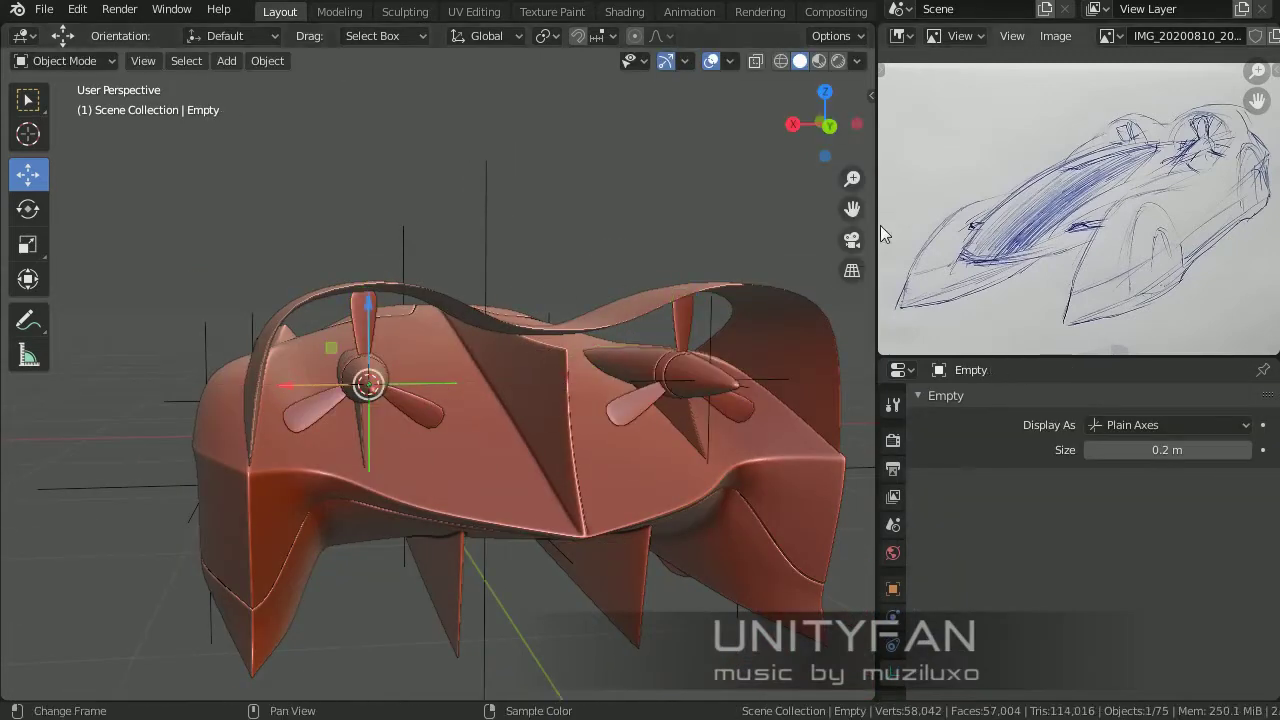
key("n")
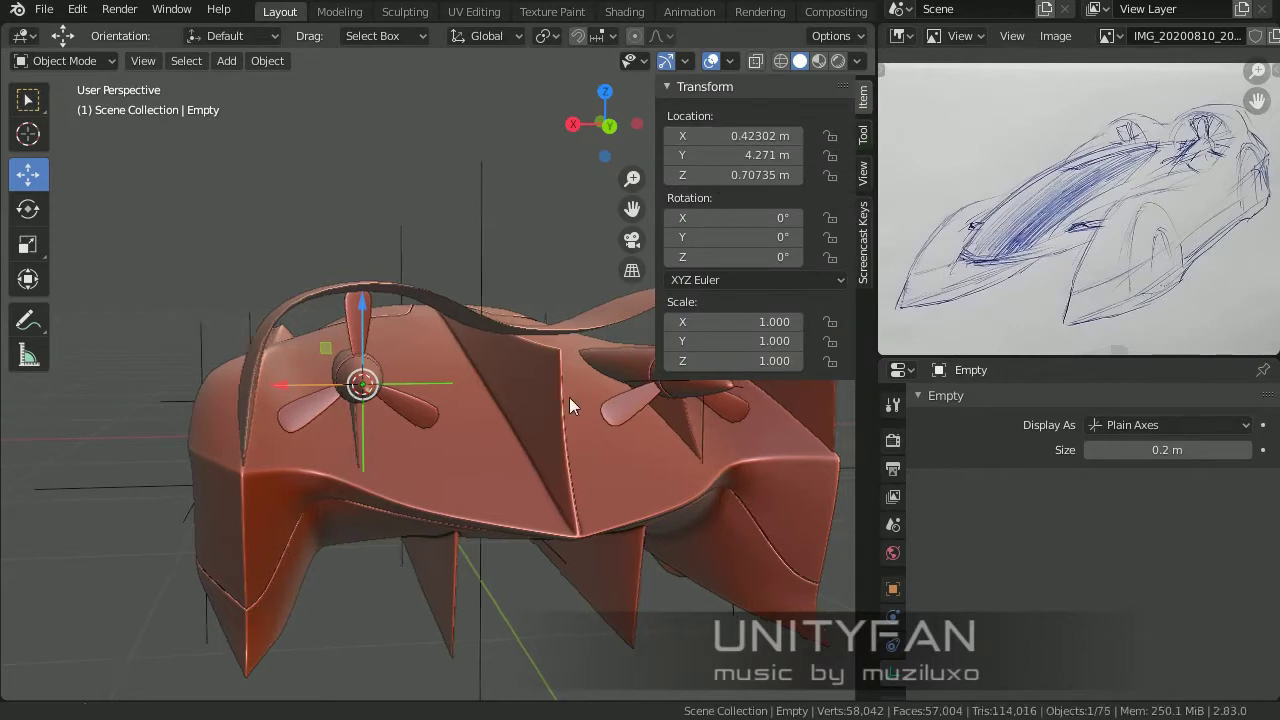
middle_click_drag(569, 400, 760, 415, "shift")
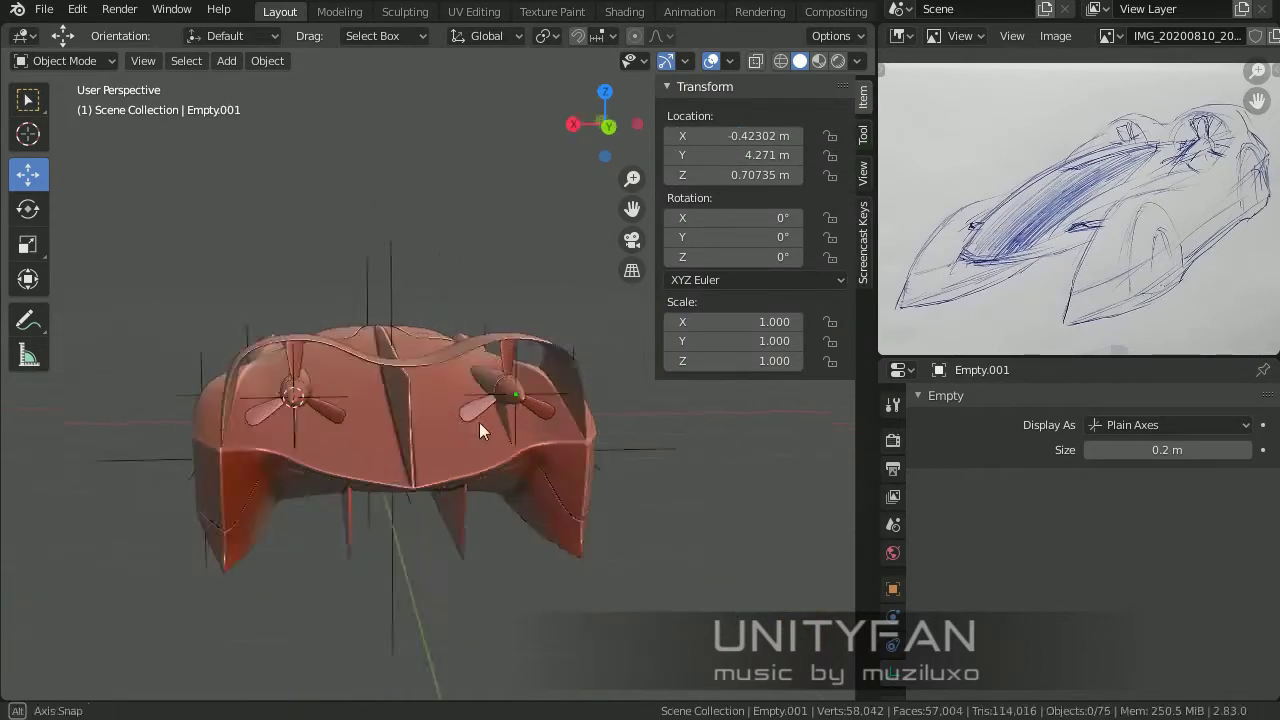
middle_click_drag(479, 422, 414, 326)
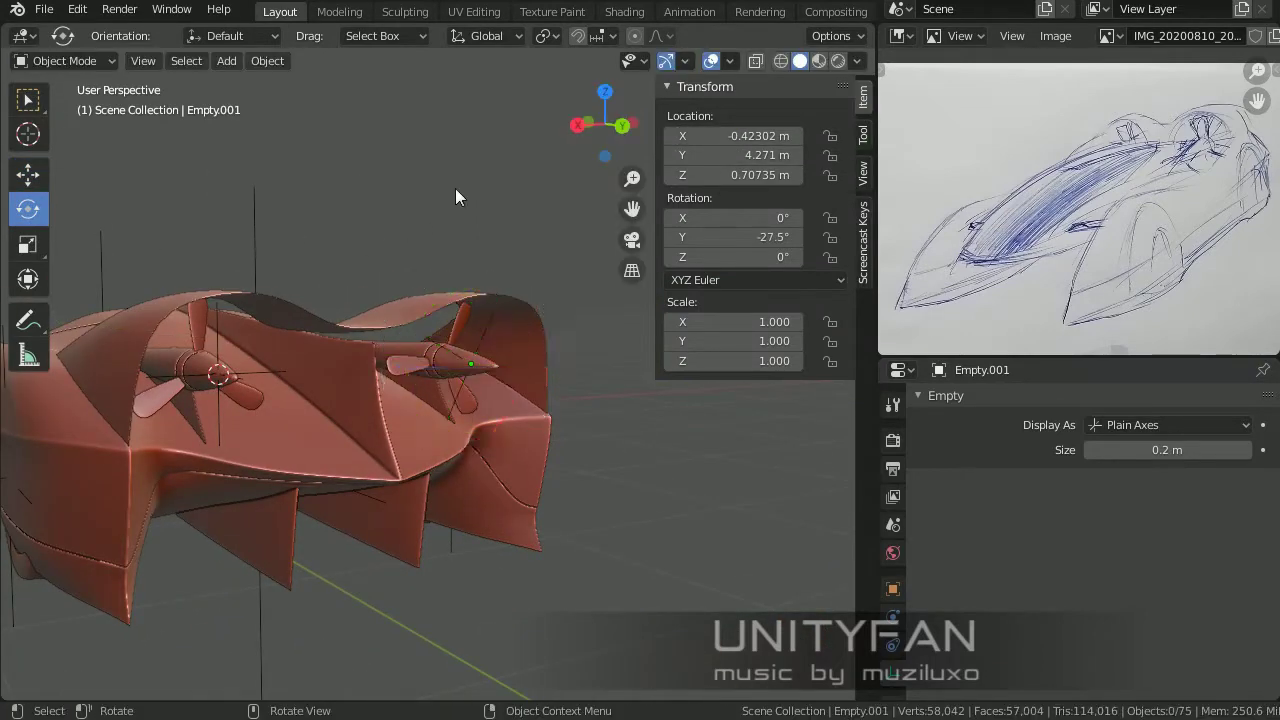
mouse_move(455, 188)
middle_mouse_down()
mouse_move(488, 366)
mouse_move(317, 379)
mouse_move(283, 321)
middle_mouse_up()
Step: Place a propeller copy below the rear deck and scale it to 0.776
key("shift+space")
key("g")
middle_click_drag(309, 303, 334, 307)
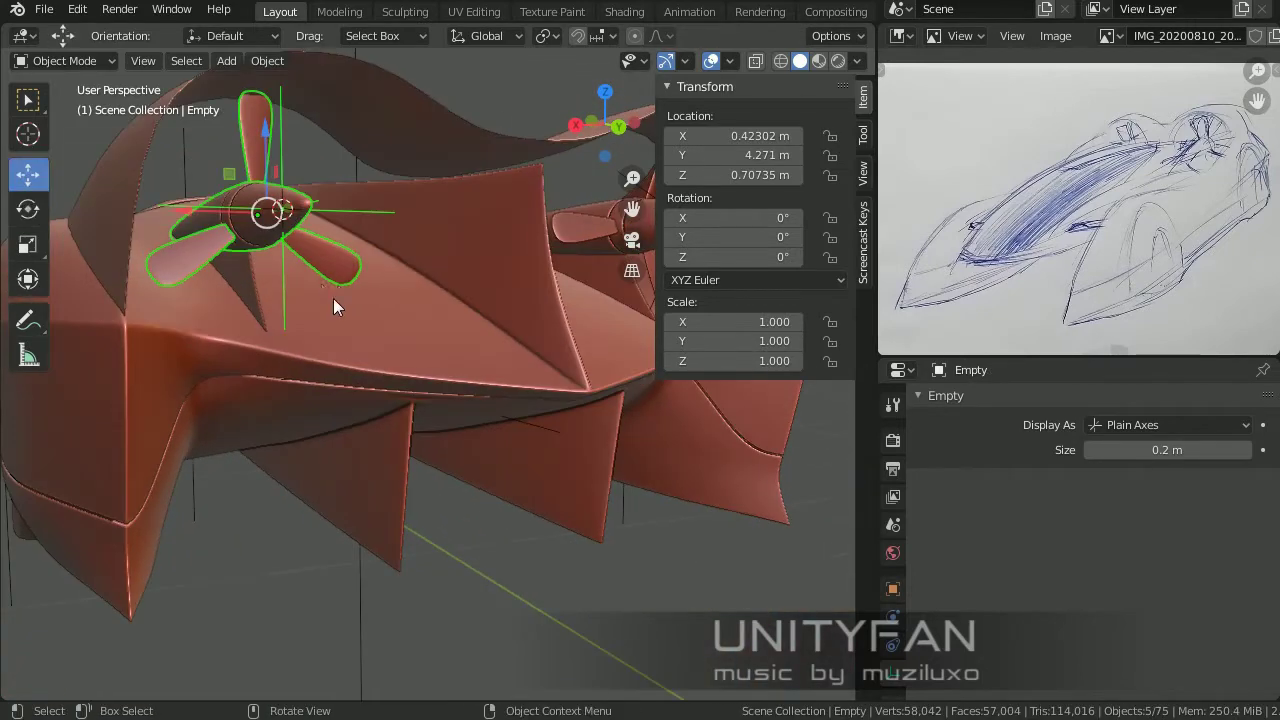
left_click(264, 428)
middle_click_drag(337, 380, 423, 434)
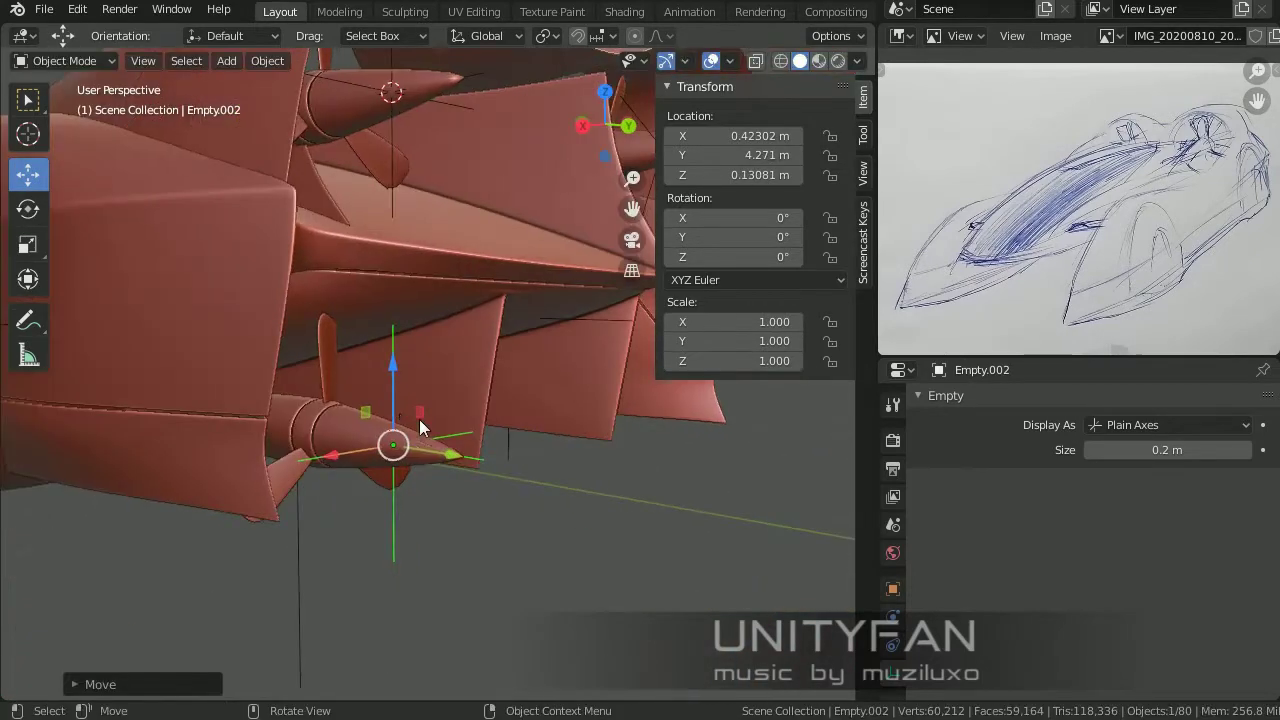
key("s")
left_click(551, 534)
key("g")
left_click(375, 348)
mouse_move(375, 348)
middle_mouse_down()
mouse_move(468, 474)
mouse_move(364, 436)
middle_mouse_up()
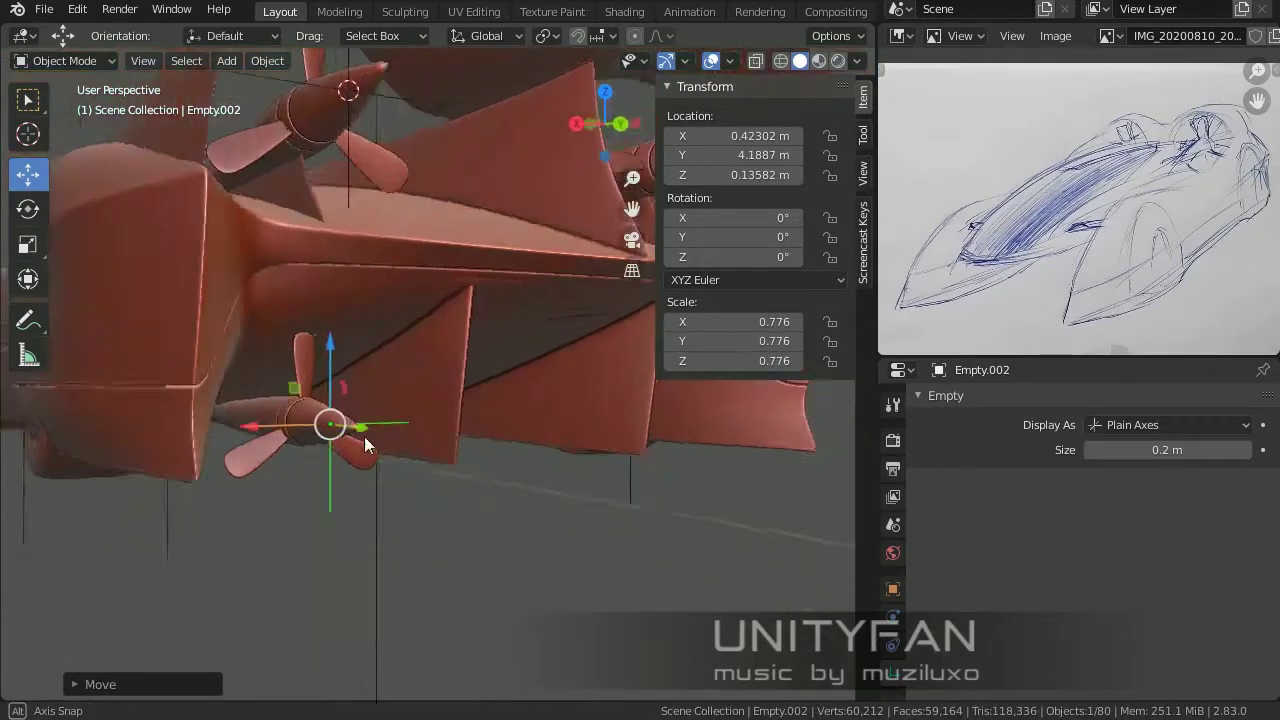
Step: Inspect the propeller's cone hub mesh in see-through view
left_click(364, 436)
key("Tab")
key("shift+z")
middle_click_drag(175, 313, 409, 389)
key("Tab")
key("shift+z")
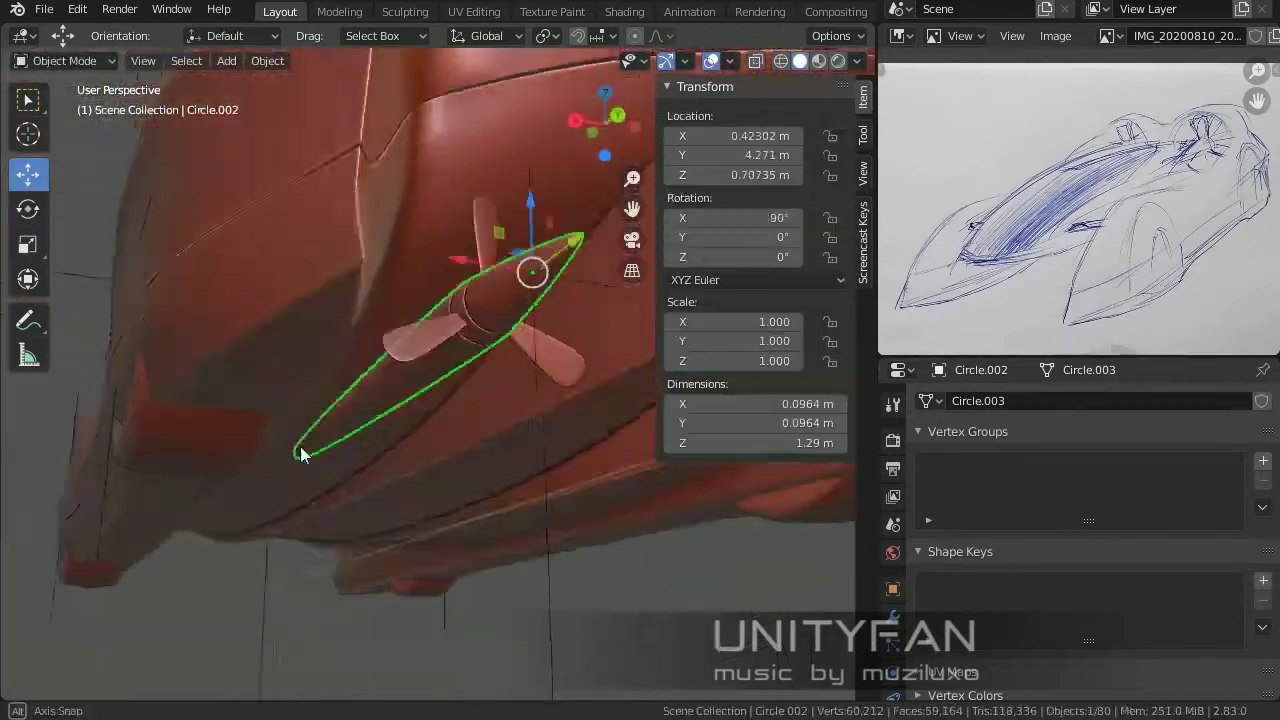
Step: Center the middle lower propeller on the car's axis with Location X 0
scroll(304, 447, "down", 3)
middle_click_drag(308, 449, 160, 473)
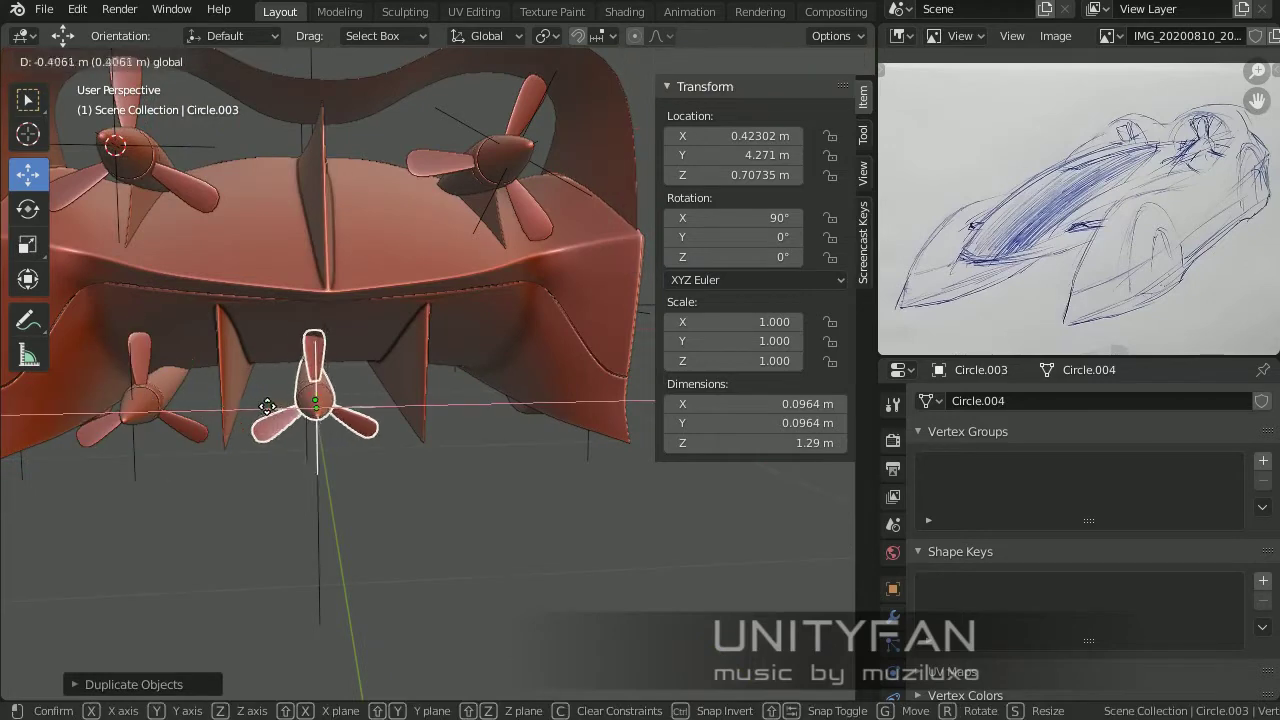
left_click(285, 413)
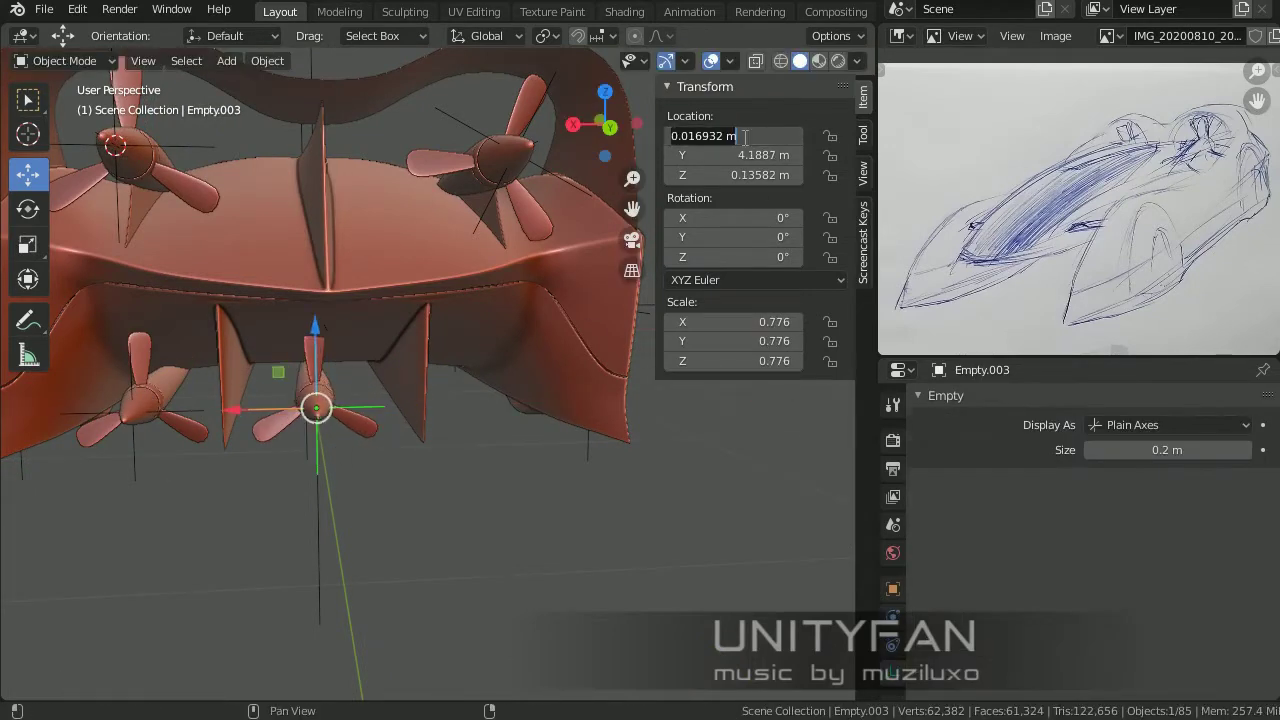
type("0")
key("Return")
Step: Duplicate the lower propeller to the left side and nudge the right one
middle_click_drag(396, 446, 345, 443)
key("shift+bracketright")
key("shift+d")
left_click(459, 502)
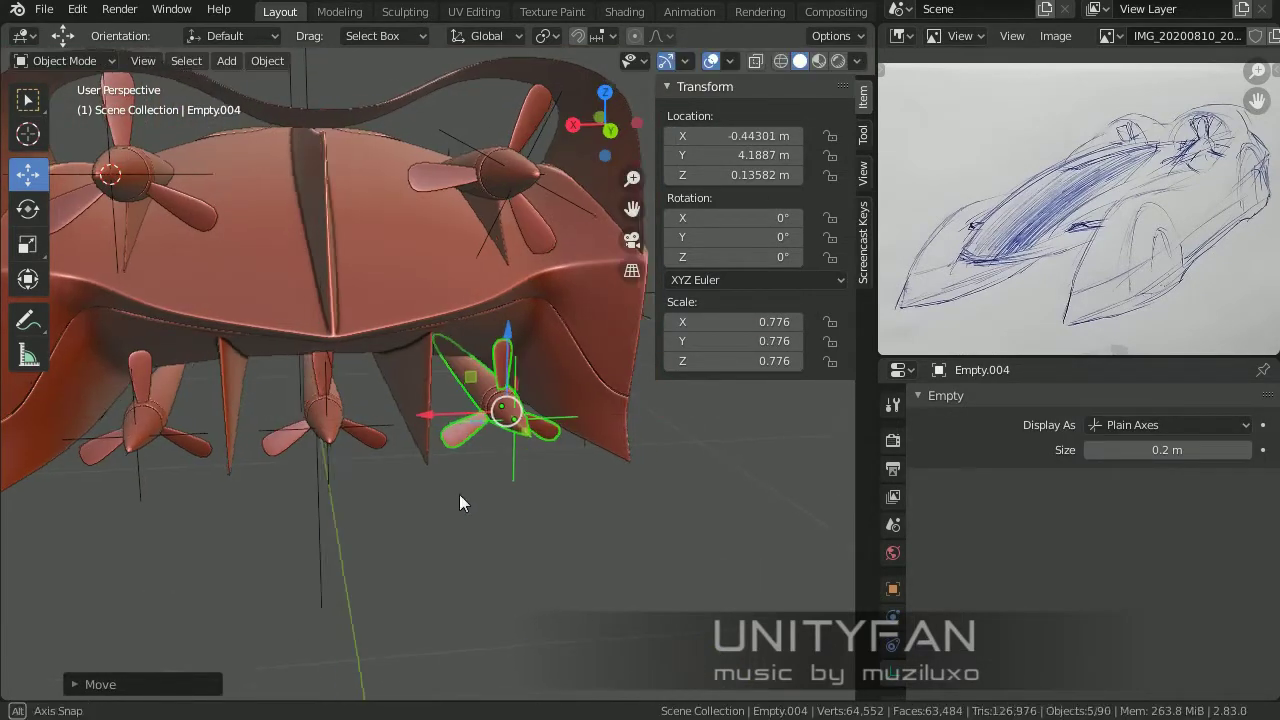
middle_click_drag(459, 502, 298, 497)
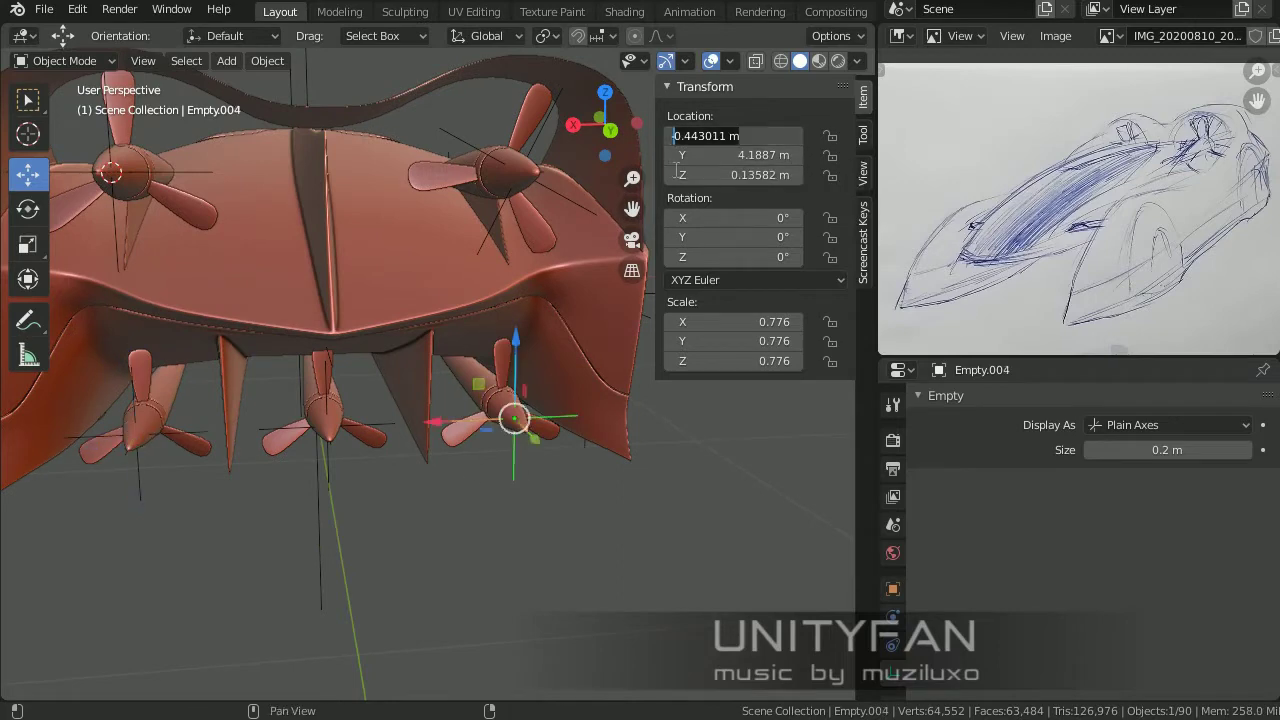
middle_click_drag(677, 175, 430, 521)
left_click(288, 474, "shift")
key("g")
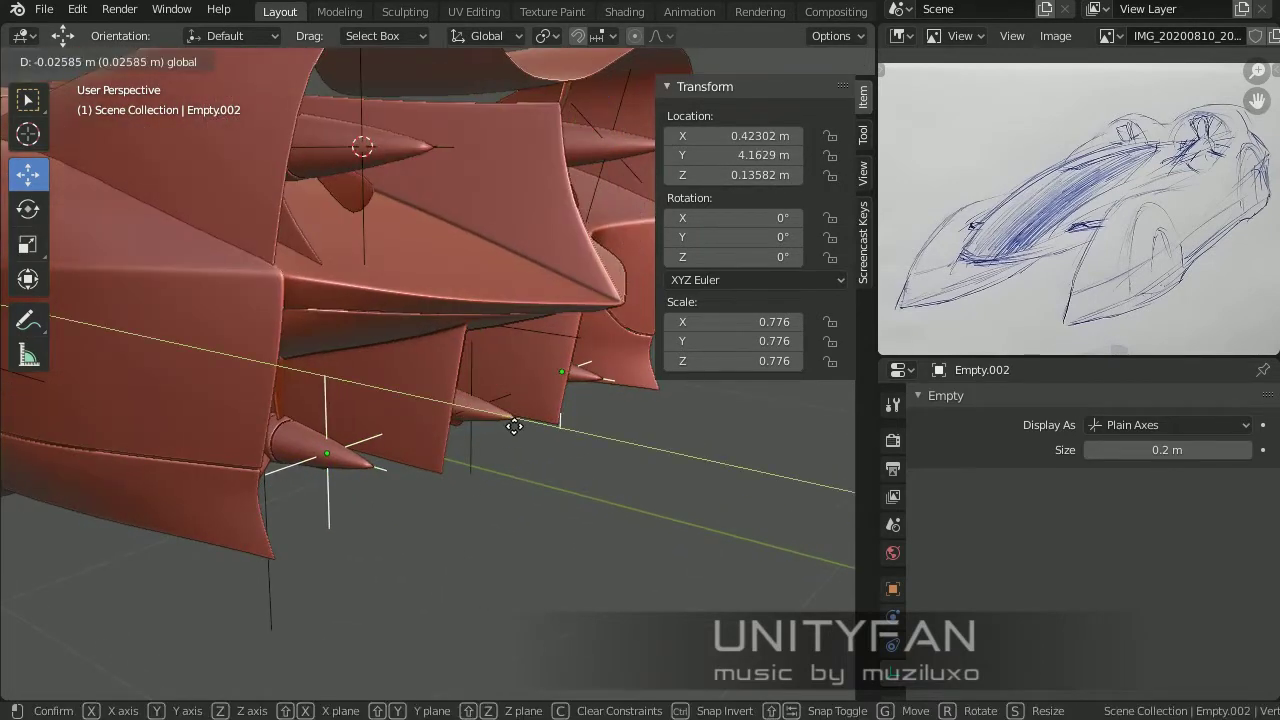
left_click(372, 487)
Step: Tilt the right-side lower propeller in Front Ortho view
scroll(372, 487, "down", 5)
mouse_move(372, 477)
middle_mouse_down()
mouse_move(479, 486)
mouse_move(537, 472)
mouse_move(417, 467)
middle_mouse_up()
left_click(417, 467)
left_click(335, 405)
key("KP_1")
scroll(383, 413, "up", 5)
key("r")
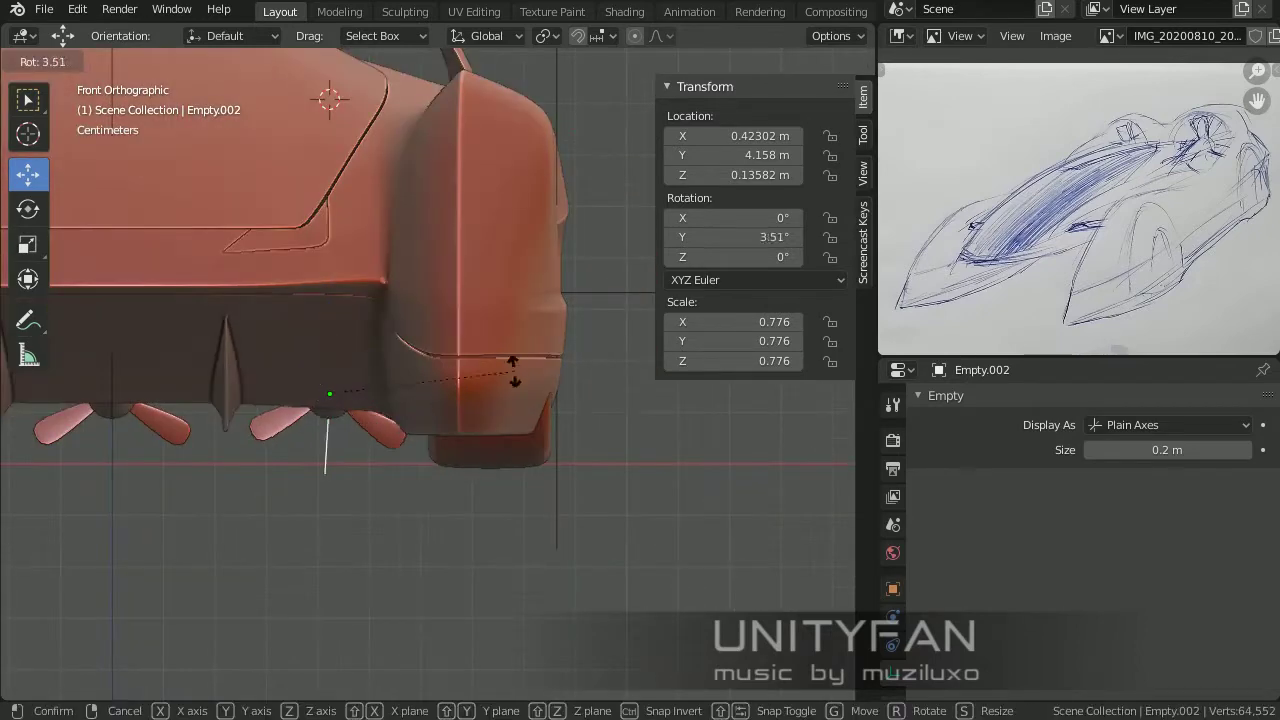
mouse_move(429, 488)
middle_mouse_down()
mouse_move(433, 518)
mouse_move(307, 512)
middle_mouse_up()
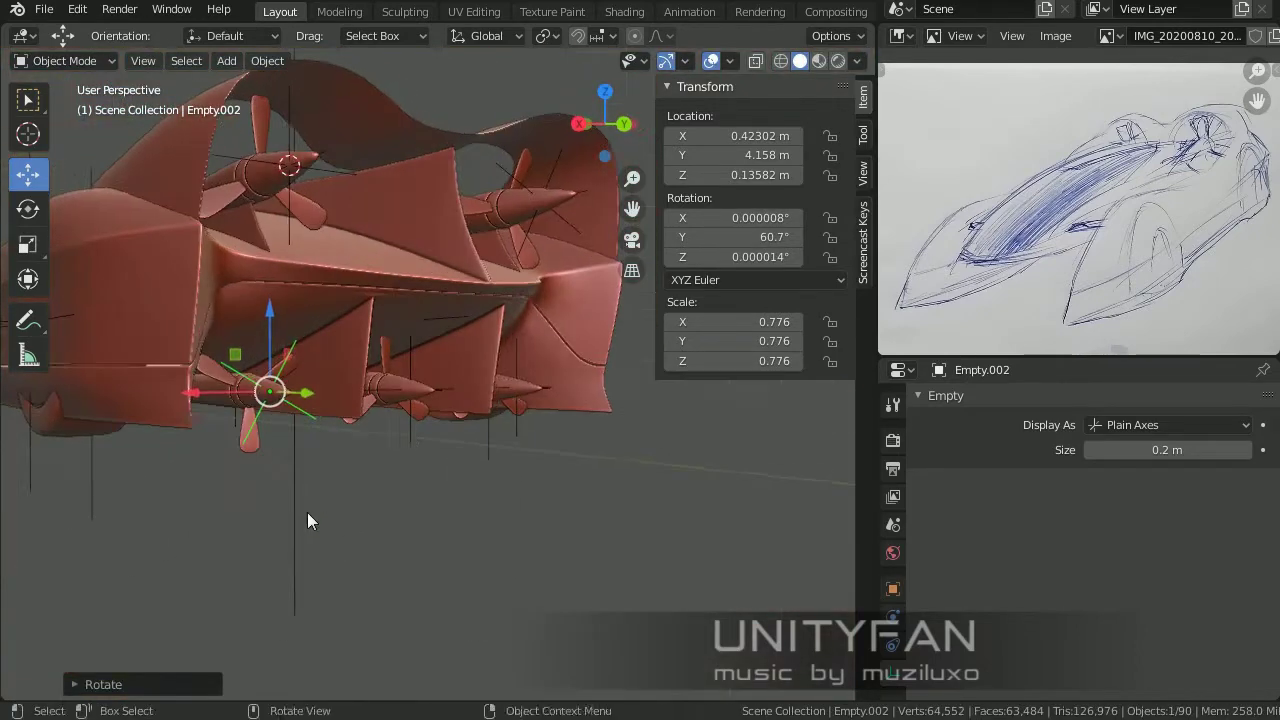
left_click(406, 388, "shift")
Step: Reposition the middle and left lower propellers together, then deselect all
mouse_move(505, 430)
middle_mouse_down()
mouse_move(408, 355)
mouse_move(440, 400)
mouse_move(483, 412)
mouse_move(357, 379)
mouse_move(421, 410)
mouse_move(336, 395)
mouse_move(115, 393)
mouse_move(337, 440)
middle_mouse_up()
left_click(337, 455)
left_click(337, 465, "shift")
key("g")
left_click(529, 454)
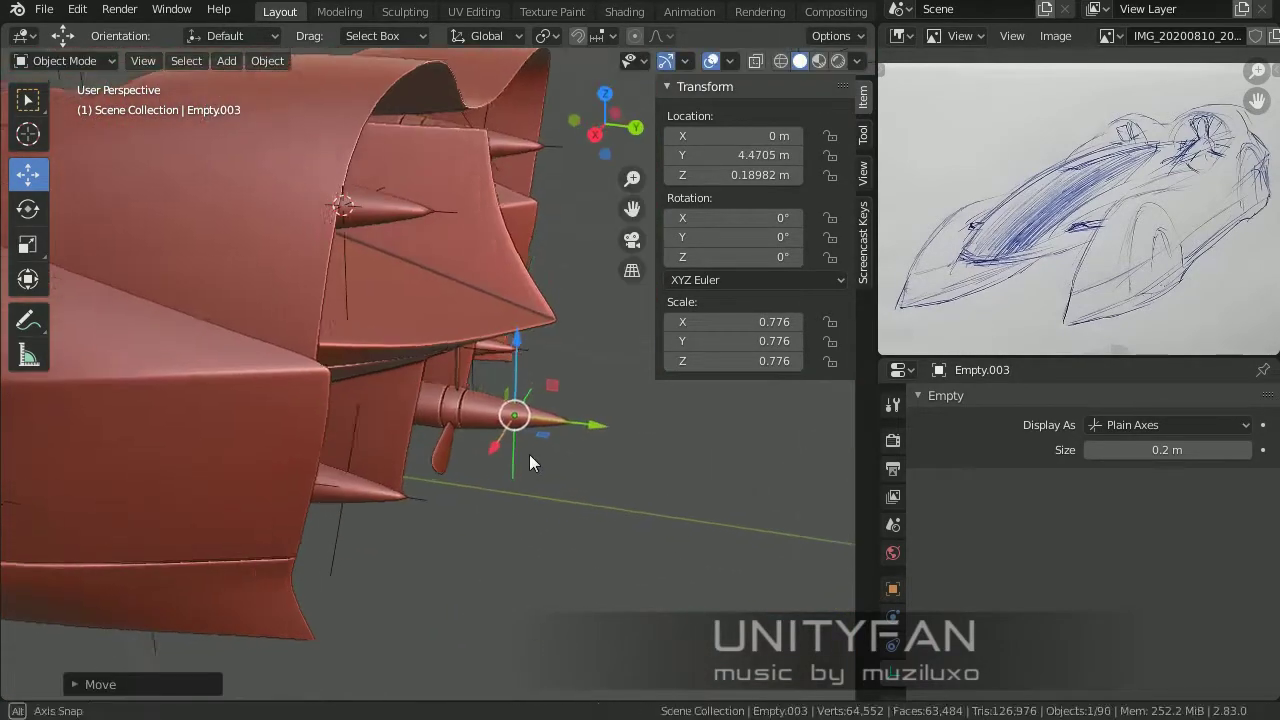
mouse_move(529, 454)
middle_mouse_down()
mouse_move(531, 408)
mouse_move(554, 563)
mouse_move(307, 547)
mouse_move(505, 562)
middle_mouse_up()
left_click(505, 562)
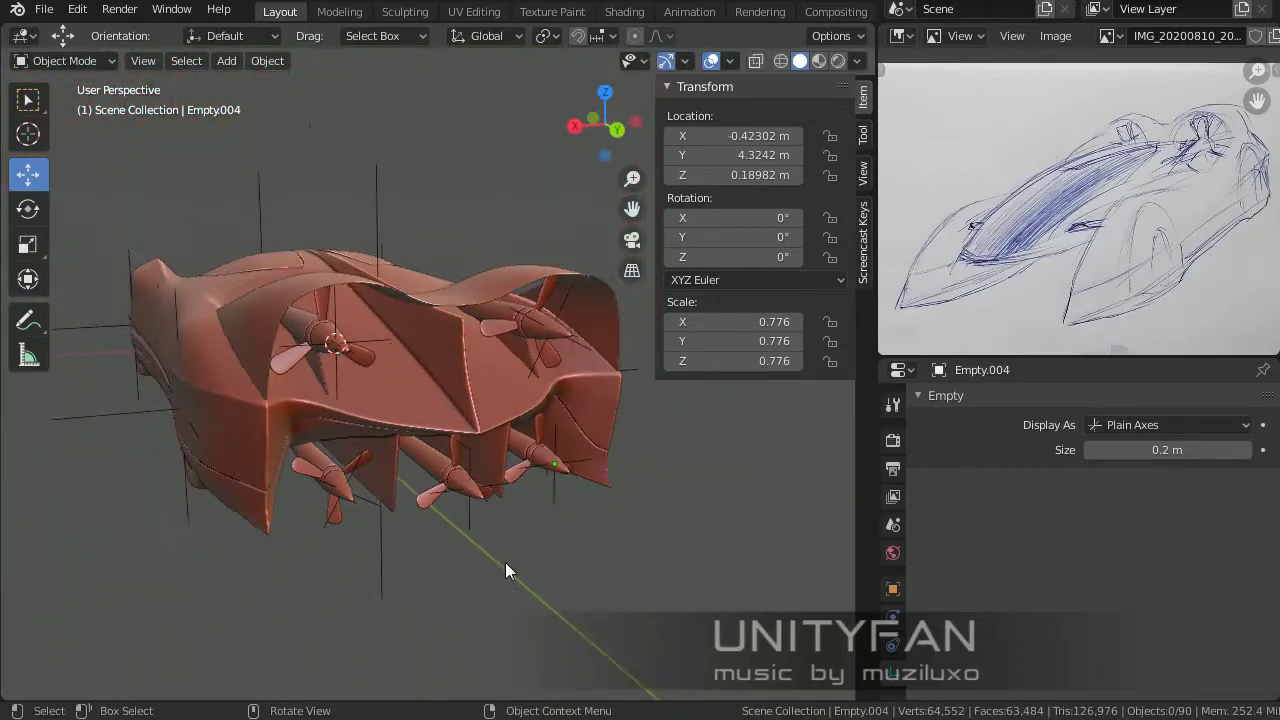
mouse_move(424, 520)
middle_mouse_down()
mouse_move(436, 500)
mouse_move(435, 640)
mouse_move(419, 532)
mouse_move(469, 512)
mouse_move(395, 445)
middle_mouse_up()
Step: Select the end ring of vertices on the long rear spike in see-through edit mode
left_click(306, 391)
key("Tab")
key("shift+z")
left_click_drag(237, 286, 457, 434)
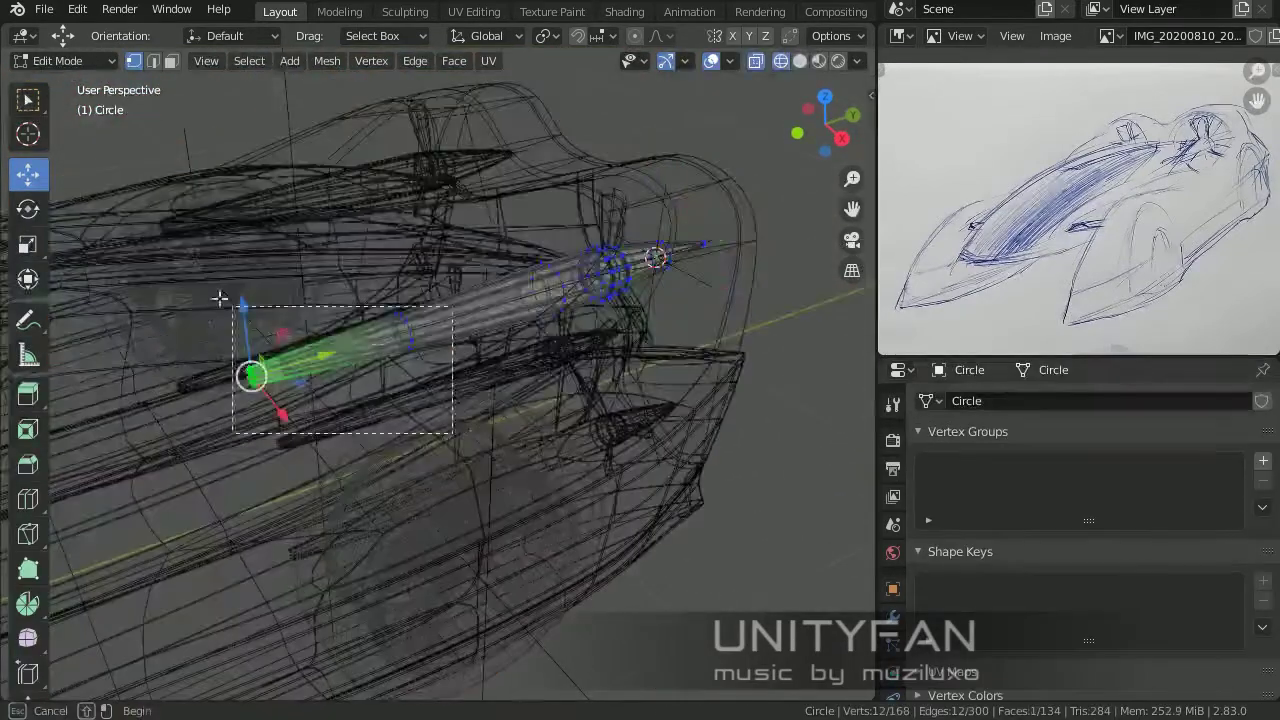
key("Tab")
key("shift+z")
key("Tab")
key("shift+z")
Step: Scale the rear spike's end ring and inspect it from below in solid view
key("3")
mouse_move(294, 489)
middle_mouse_down()
mouse_move(338, 452)
mouse_move(486, 443)
middle_mouse_up()
left_click(298, 437)
key("shift+z")
key("Tab")
key("Tab")
key("shift+z")
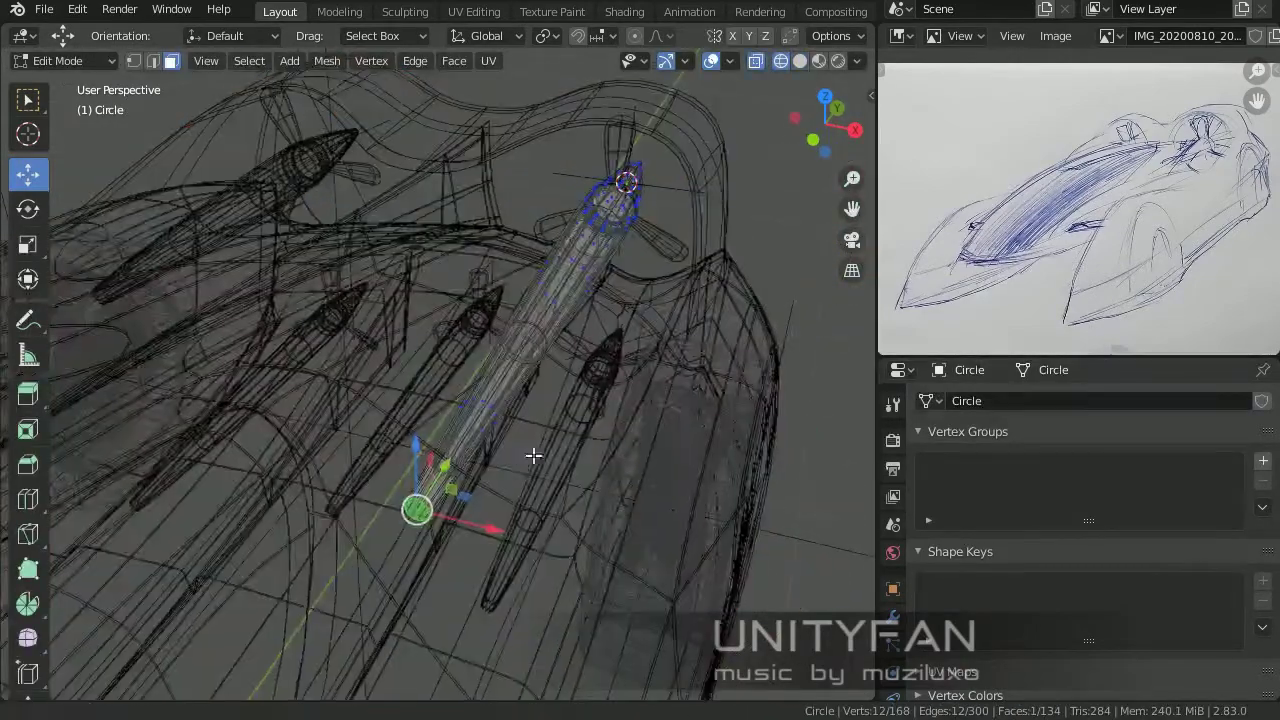
mouse_move(657, 449)
middle_mouse_down()
mouse_move(528, 523)
mouse_move(563, 409)
mouse_move(715, 497)
middle_mouse_up()
key("1")
key("shift+z")
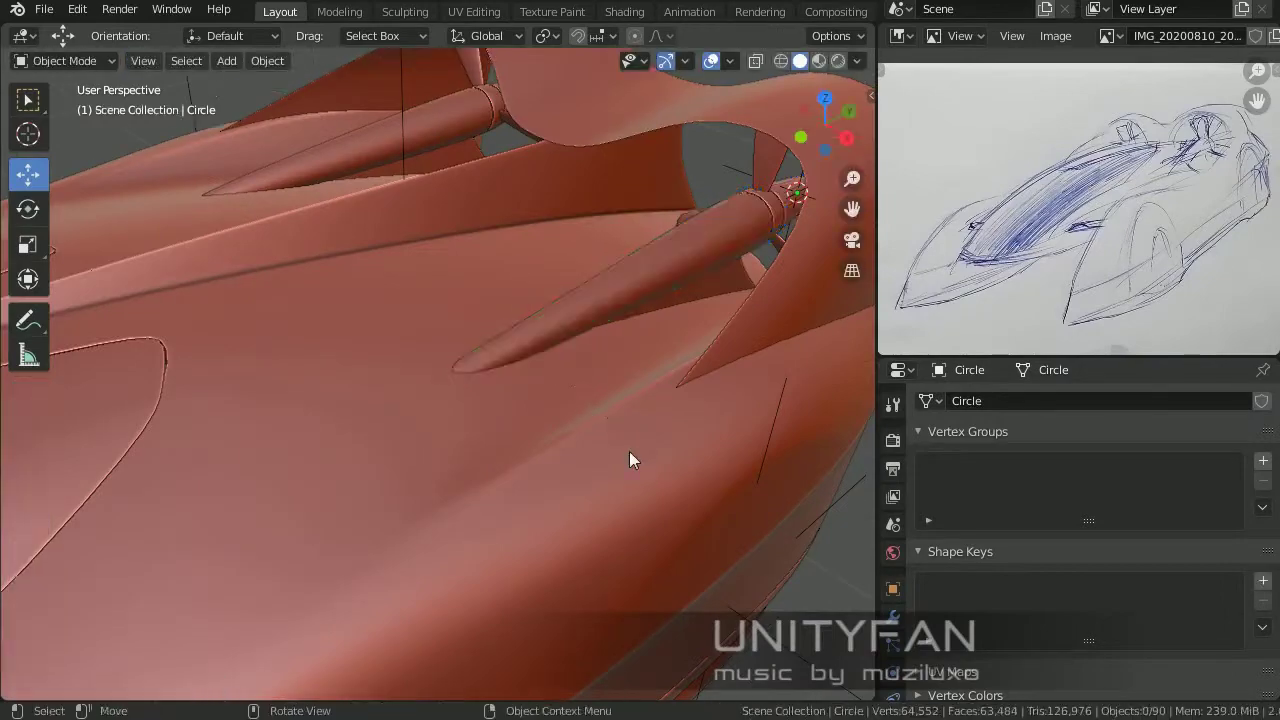
Step: Delete the left spike Circle.001 and replace it with a linked copy snapped to the cursor
mouse_move(629, 451)
middle_mouse_down()
mouse_move(685, 392)
mouse_move(329, 491)
middle_mouse_up()
left_click(288, 380)
key("Delete")
middle_click_drag(288, 380, 584, 311)
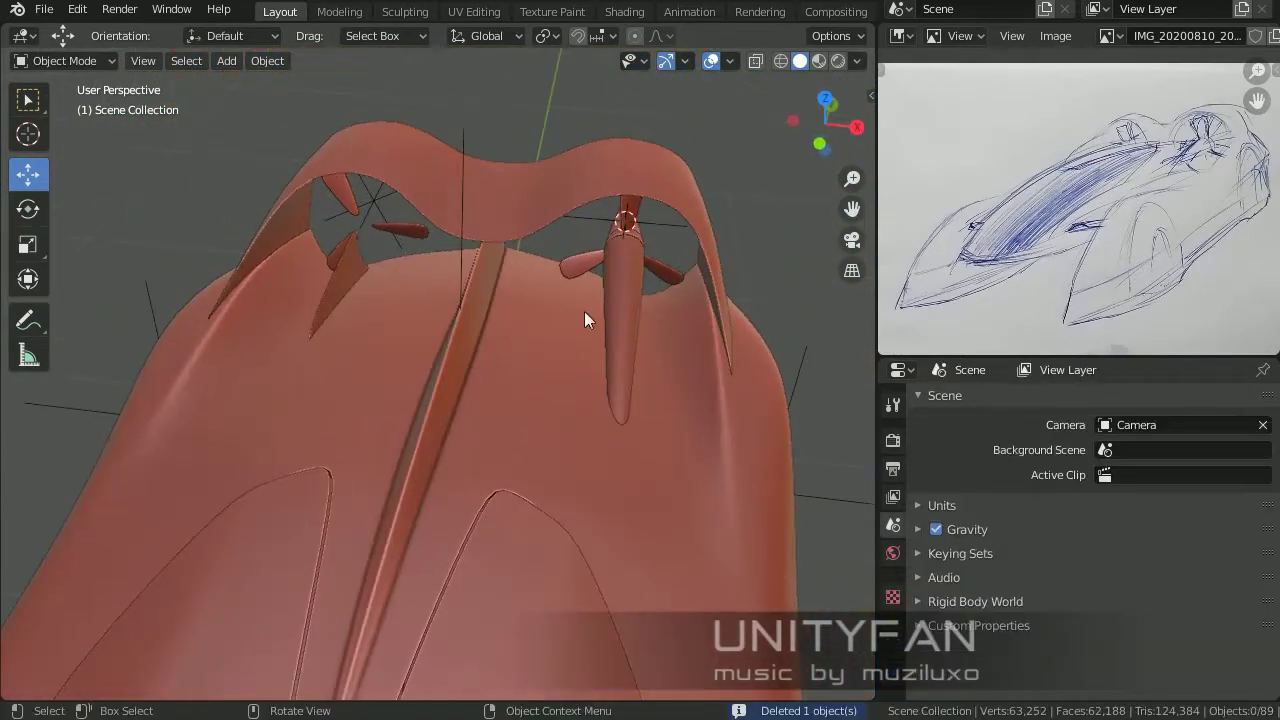
left_click(373, 200)
left_click(625, 330)
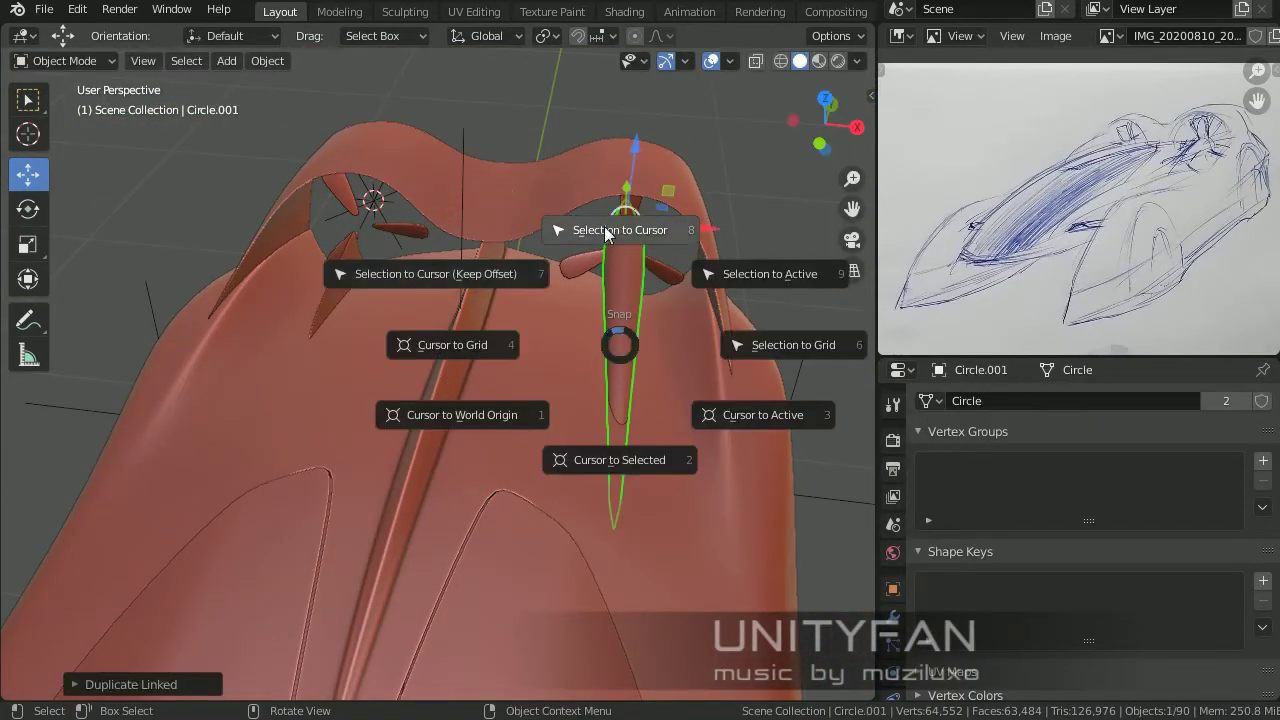
left_click(606, 234)
mouse_move(606, 234)
middle_mouse_down()
mouse_move(562, 360)
mouse_move(419, 516)
mouse_move(515, 460)
middle_mouse_up()
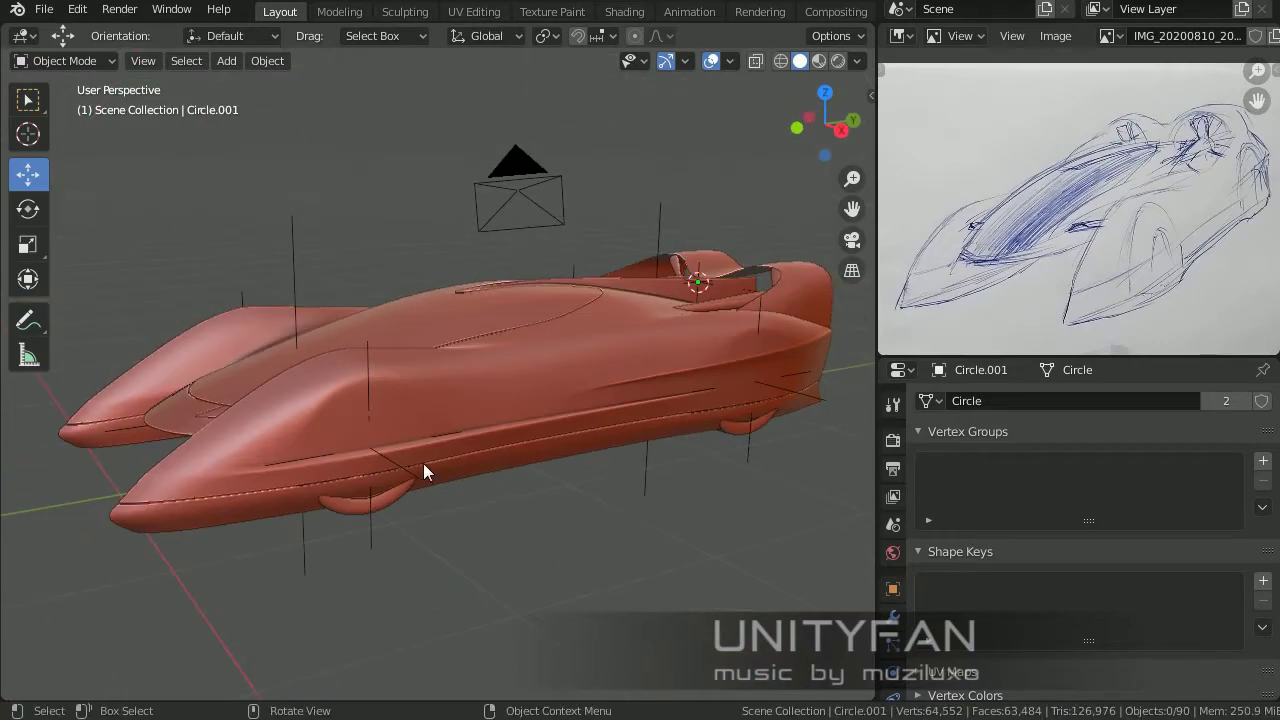
Step: Knife-cut a vent outline into Cube.033's rear bodywork and select the vent face inside it
mouse_move(423, 463)
middle_mouse_down()
mouse_move(481, 416)
mouse_move(529, 517)
mouse_move(562, 527)
middle_mouse_up()
left_click(529, 517)
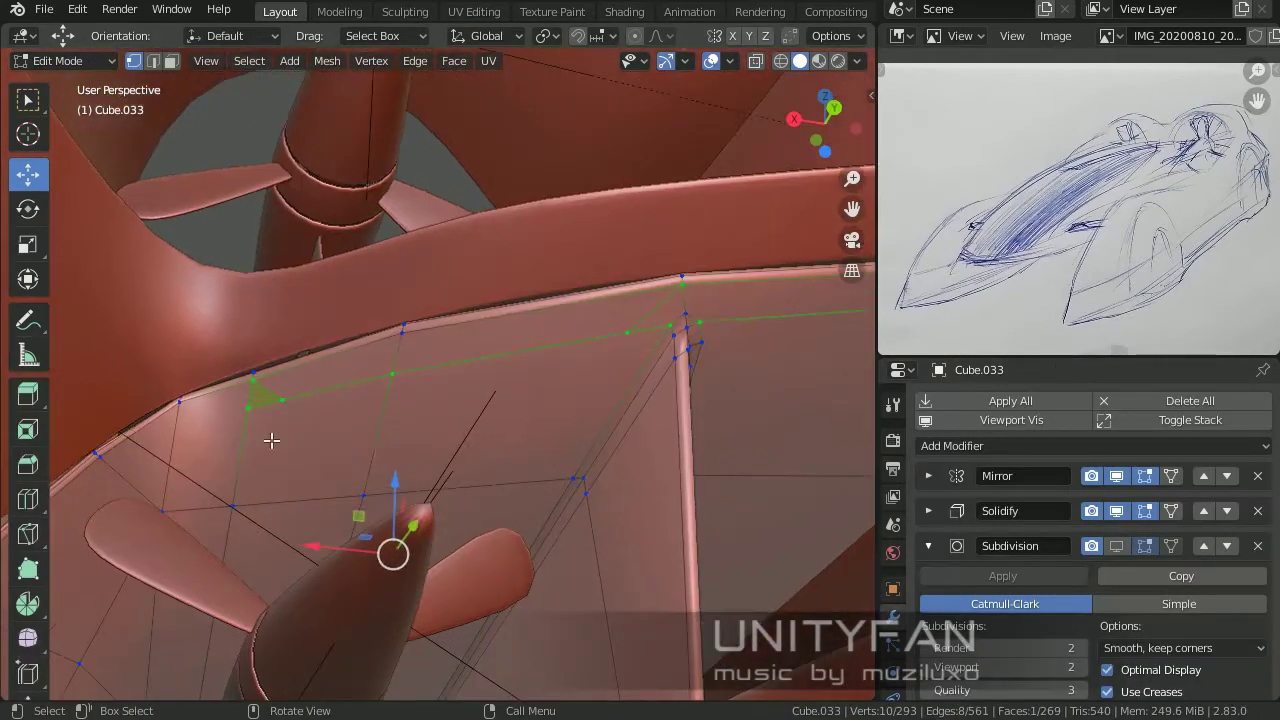
left_click(349, 443)
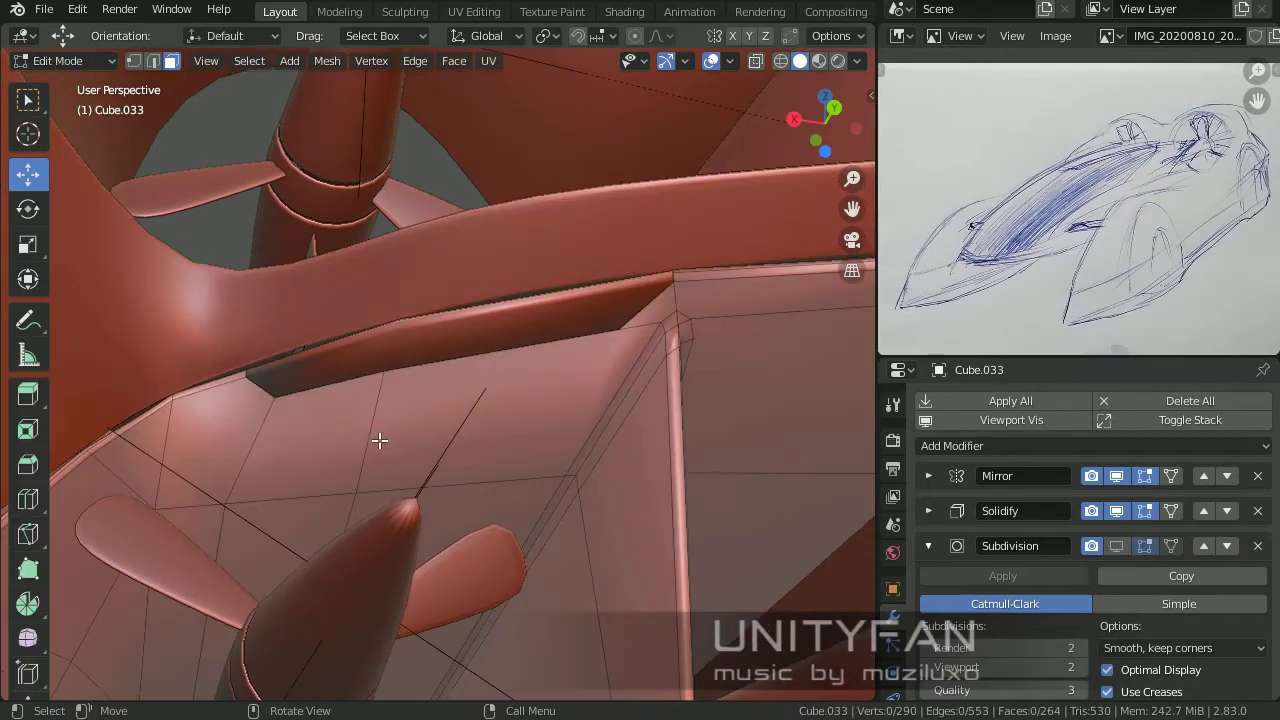
key("k")
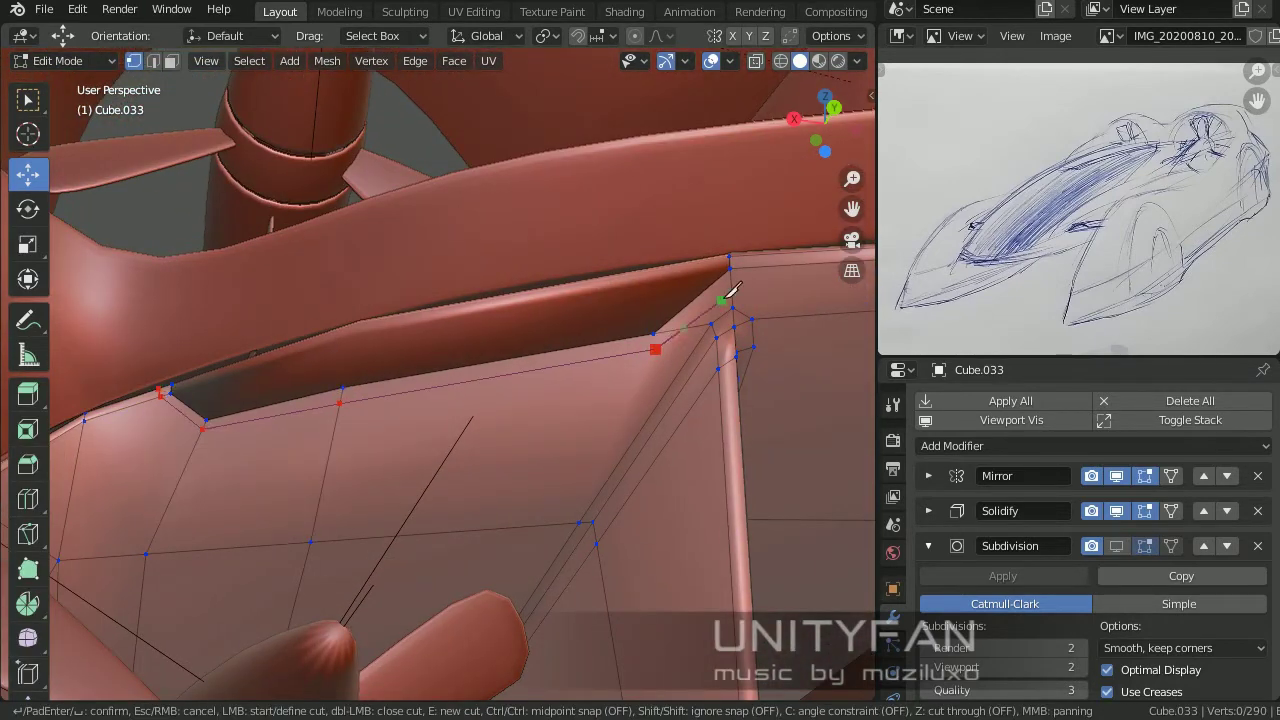
key("Return")
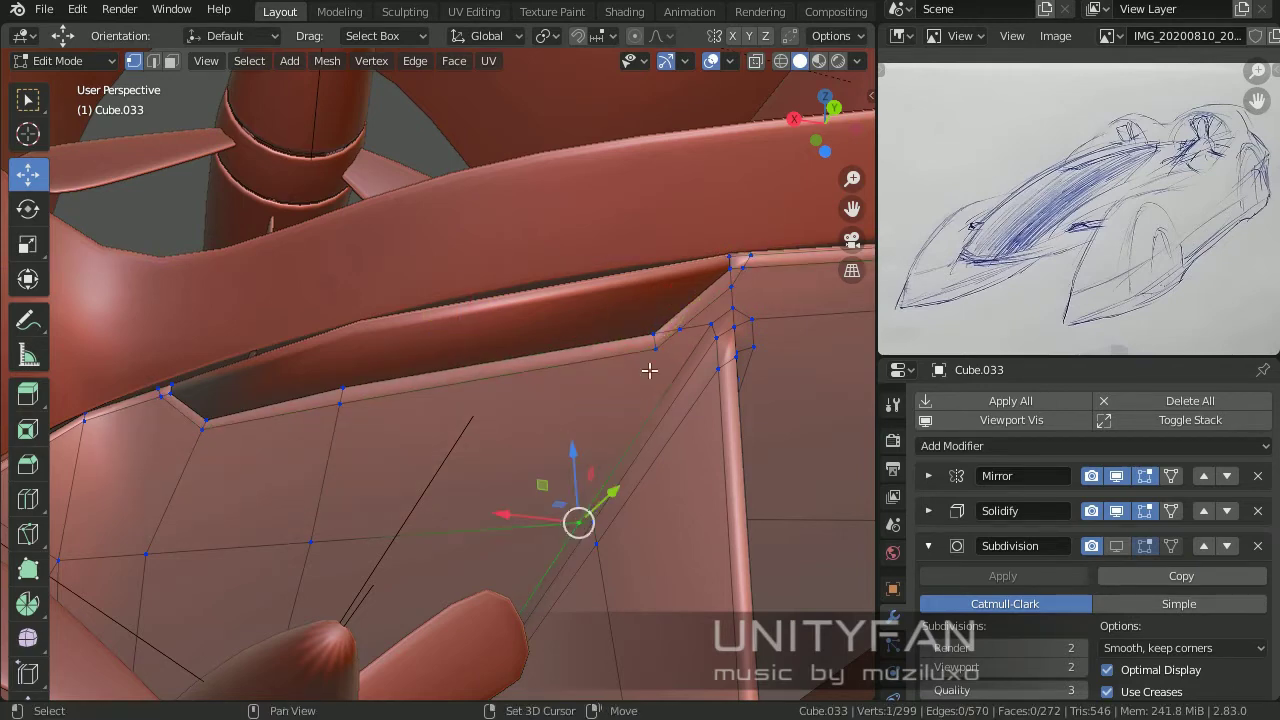
mouse_move(653, 385)
middle_mouse_down("shift")
mouse_move(568, 420)
mouse_move(634, 372)
middle_mouse_up("shift")
key("2")
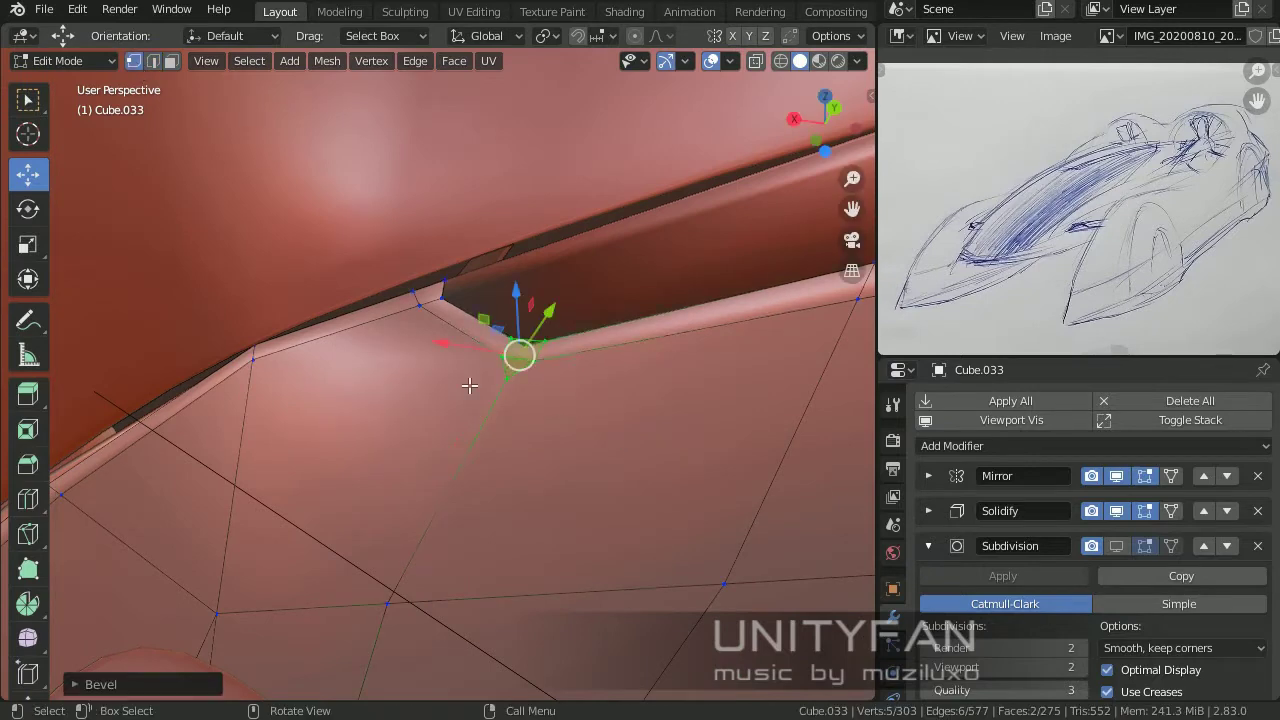
mouse_move(408, 591)
middle_mouse_down()
mouse_move(423, 503)
mouse_move(586, 374)
middle_mouse_up()
key("3")
left_click(380, 417)
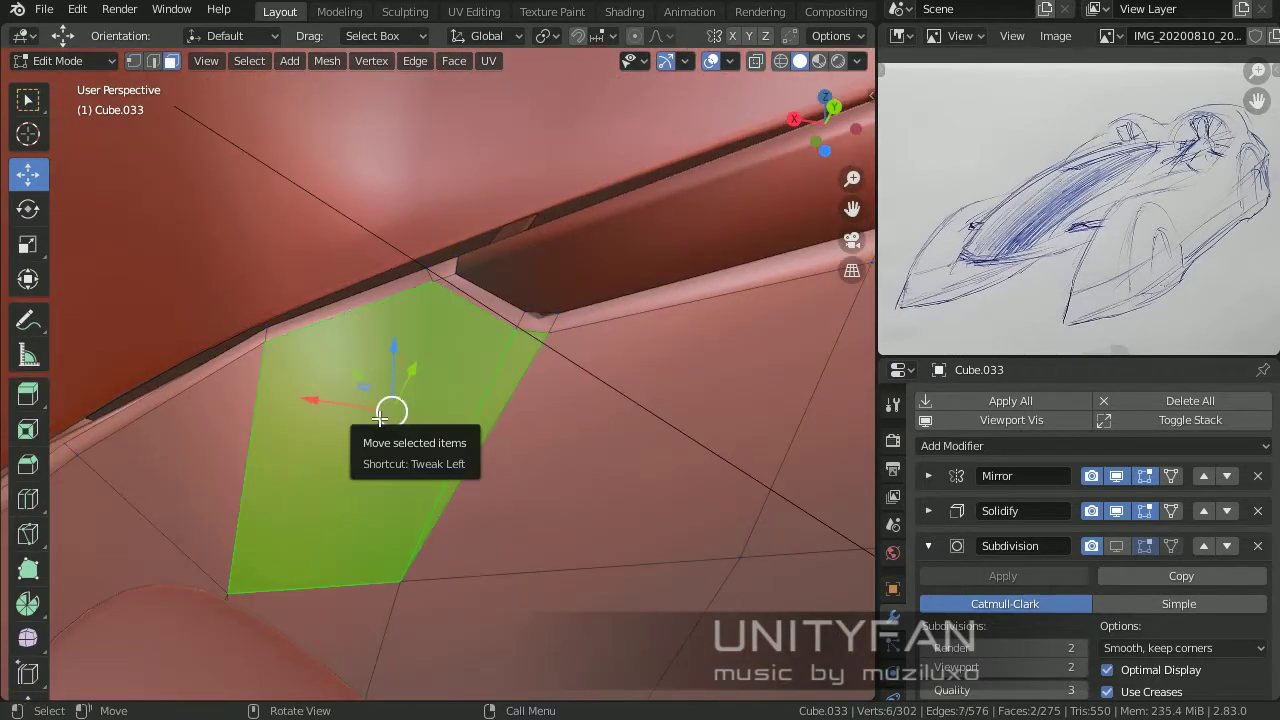
scroll(361, 503, "down", 3)
Step: Select the separated vent piece Cube.048 and knife-cut a line across it
key("Tab")
left_click(401, 343)
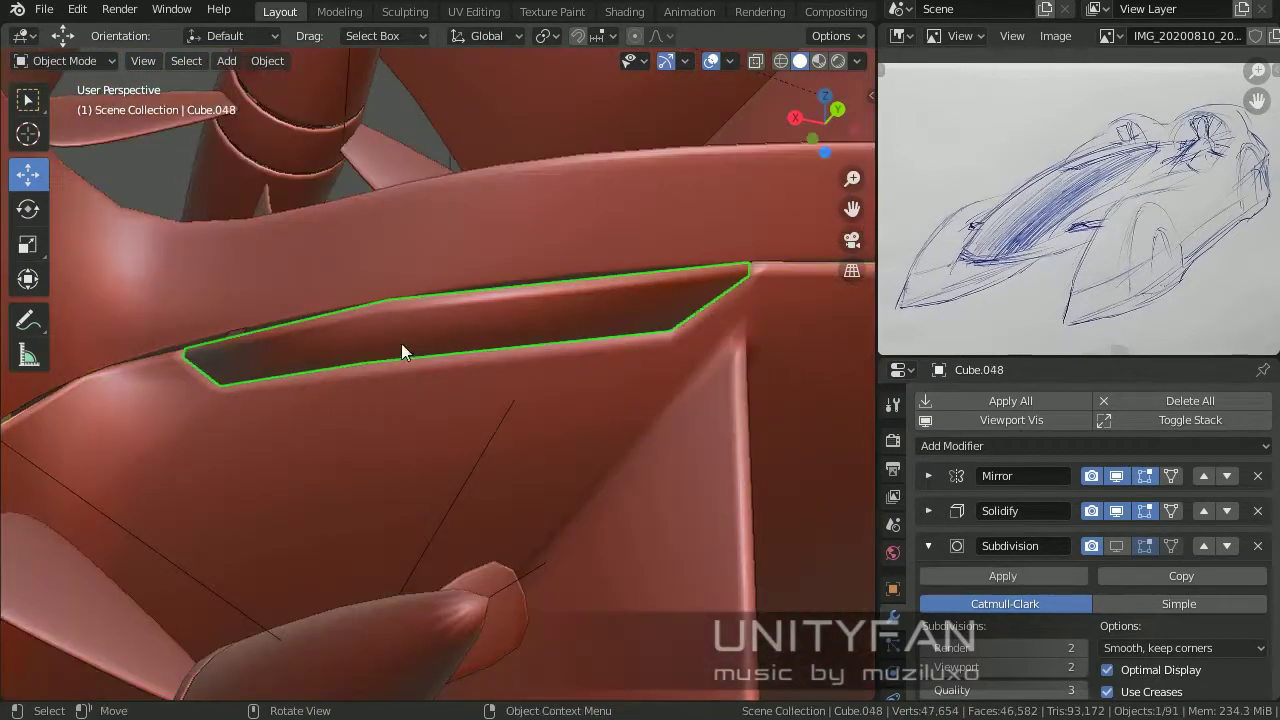
key("Tab")
mouse_move(443, 440)
middle_mouse_down()
mouse_move(463, 503)
mouse_move(390, 460)
middle_mouse_up()
key("k")
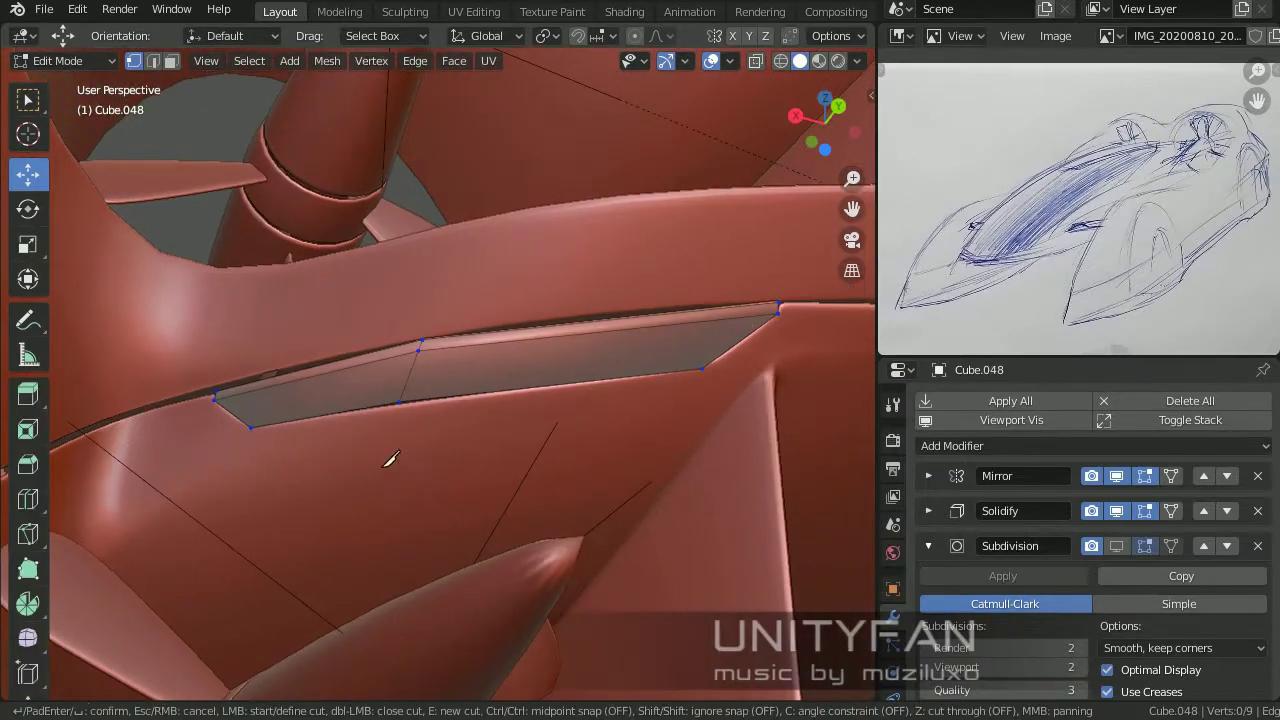
key("Return")
middle_click_drag(270, 412, 291, 437)
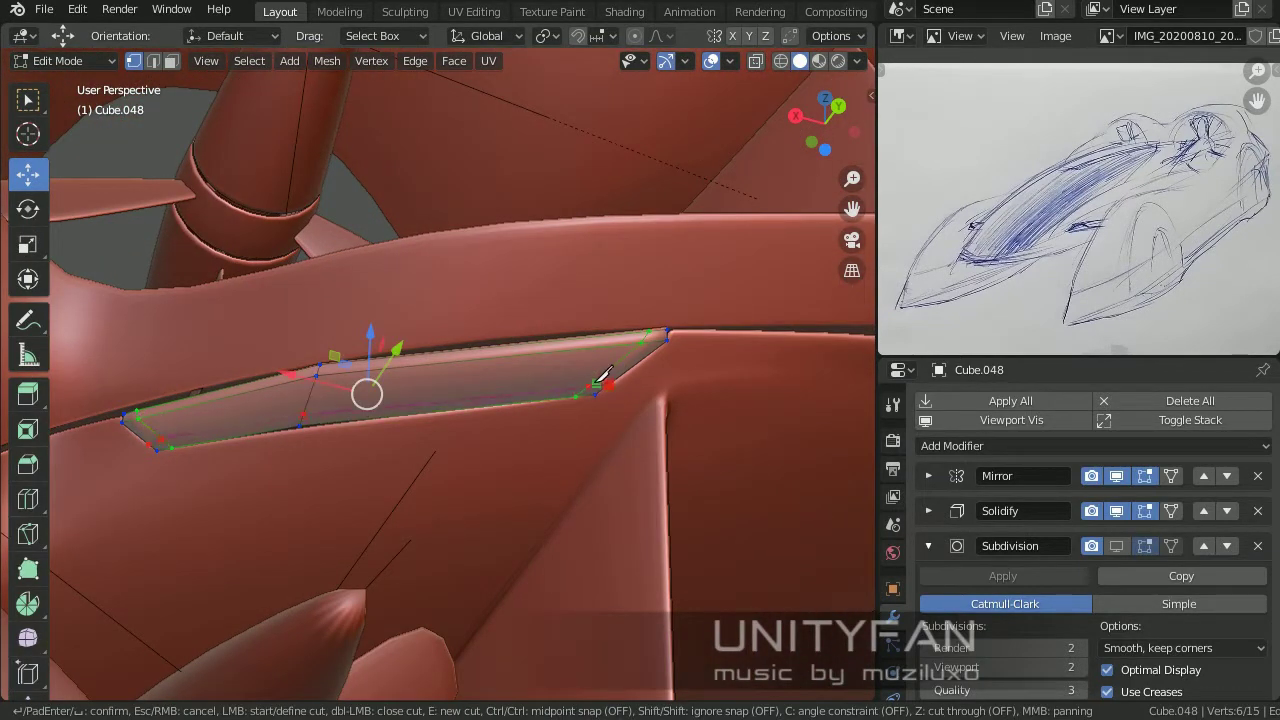
key("Return")
key("Tab")
Step: Cut new edges into the body panel and box-select a block of vertices along the cut
mouse_move(500, 470)
middle_mouse_down()
mouse_move(448, 480)
mouse_move(494, 440)
mouse_move(472, 375)
middle_mouse_up()
left_click(448, 480)
key("Tab")
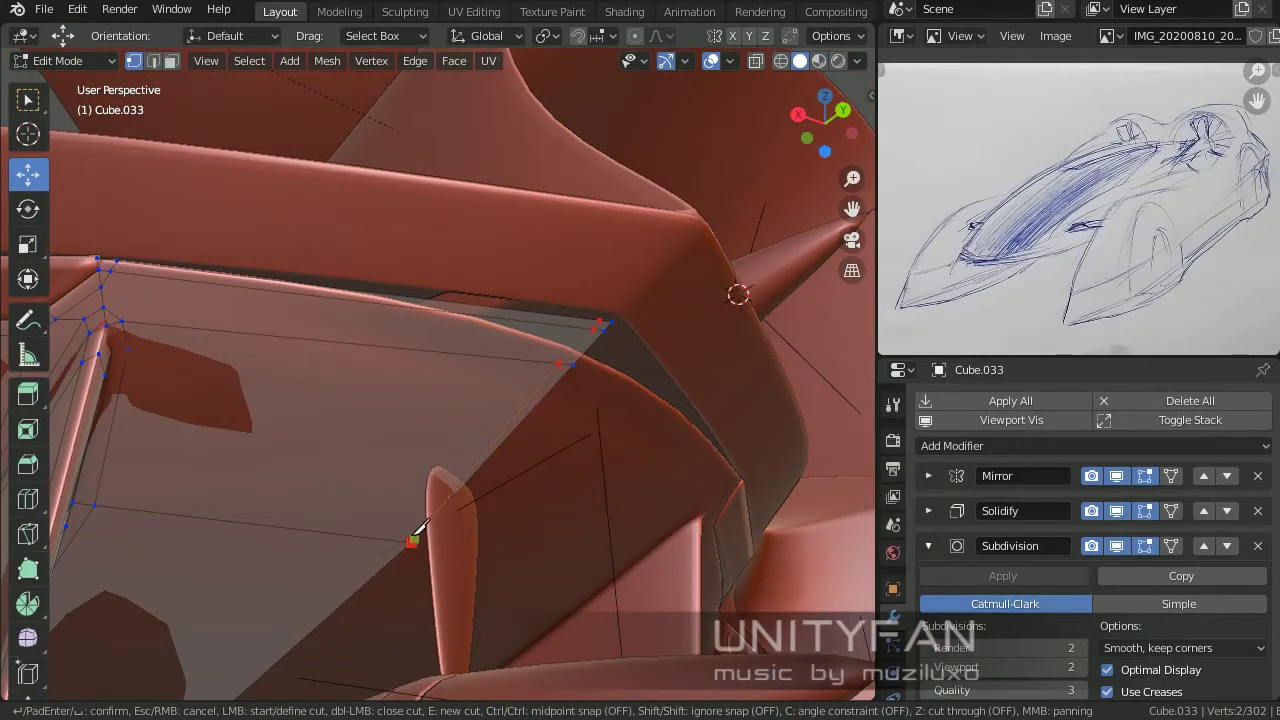
key("Return")
key("Tab")
key("Tab")
mouse_move(405, 447)
middle_mouse_down()
mouse_move(494, 349)
mouse_move(543, 491)
middle_mouse_up()
key("alt+z")
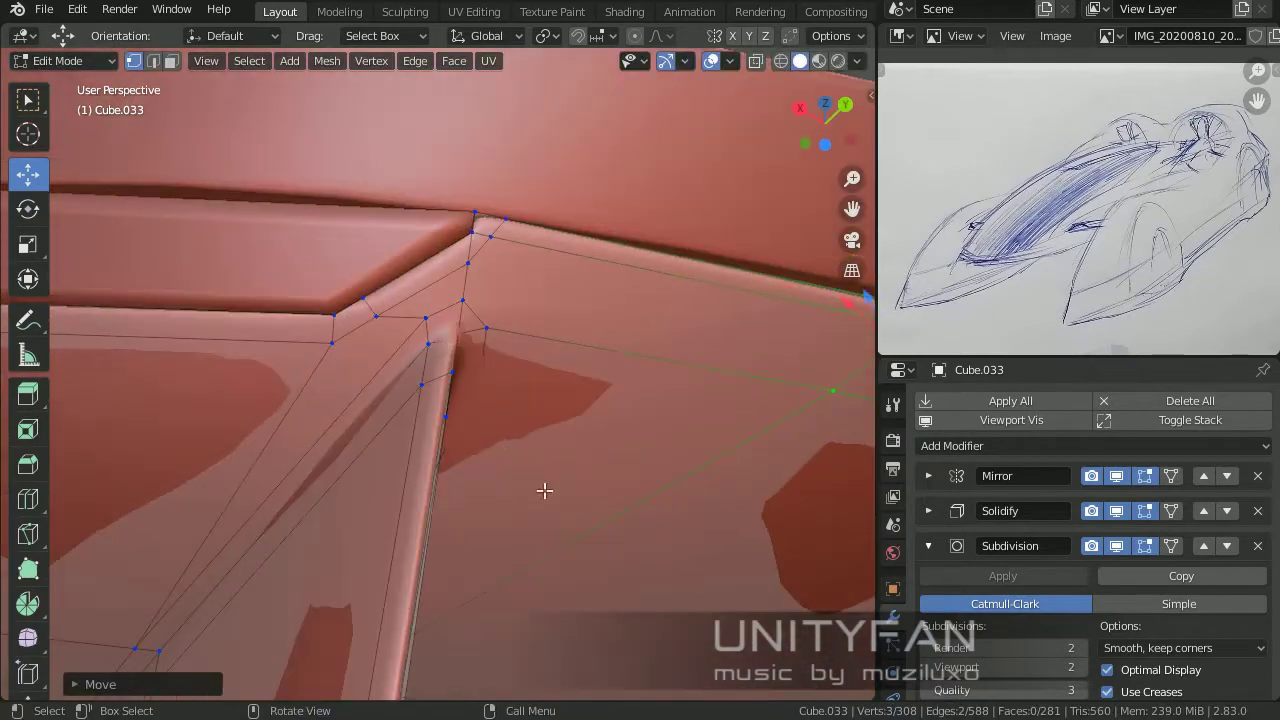
left_click_drag(597, 481, 357, 218)
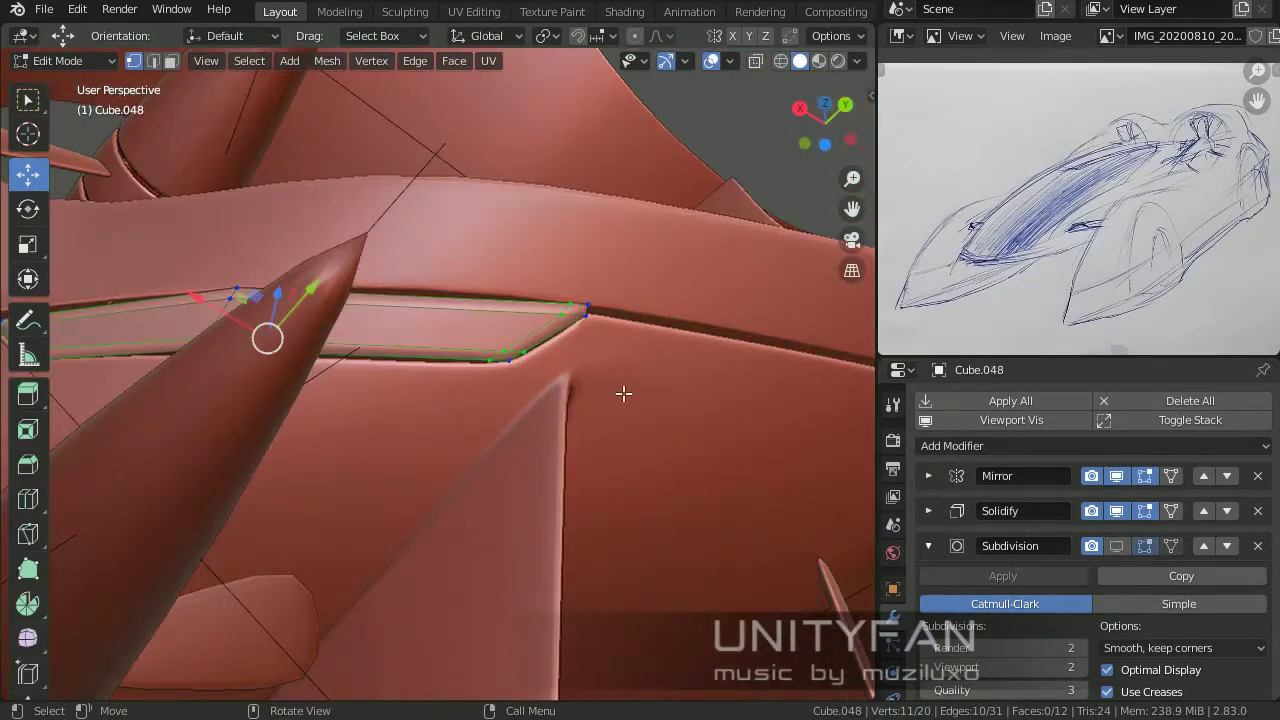
key("Tab")
Step: Select the side vent panel Cube.034 on the hull
scroll(613, 280, "down", 3)
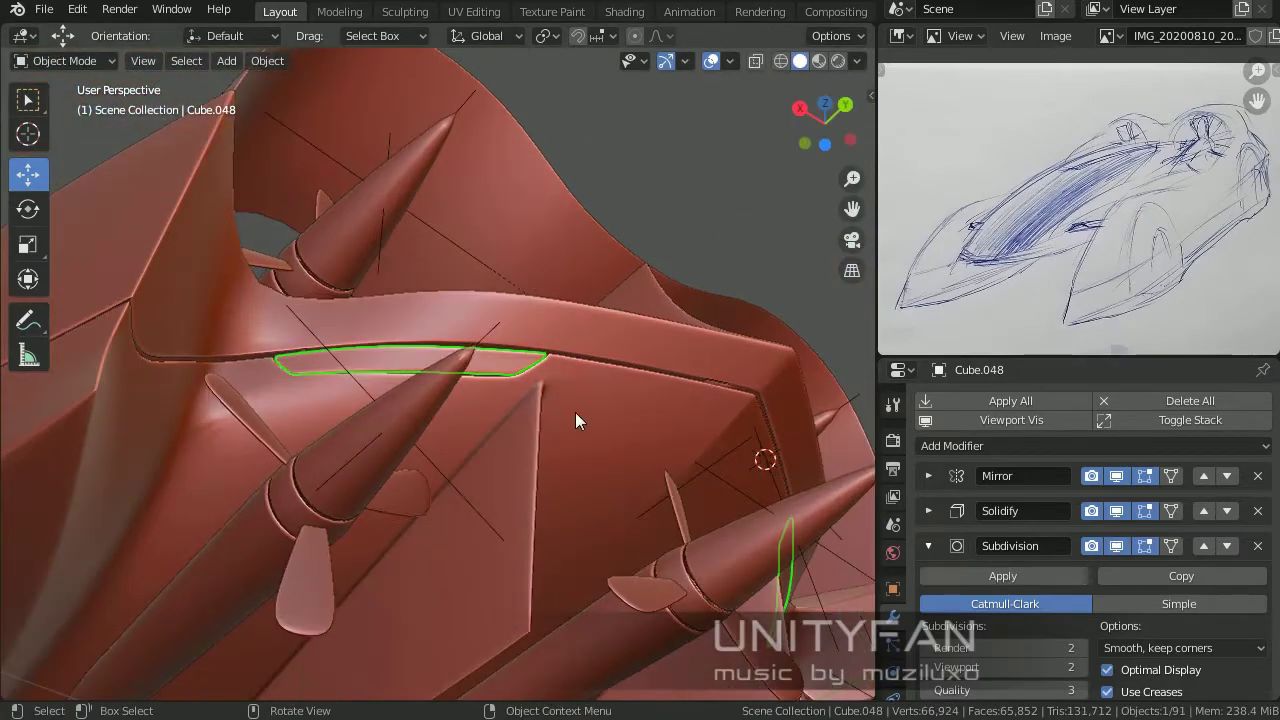
scroll(575, 420, "down", 6)
mouse_move(633, 250)
middle_mouse_down()
mouse_move(537, 375)
mouse_move(566, 391)
mouse_move(496, 453)
mouse_move(506, 431)
mouse_move(471, 434)
mouse_move(509, 443)
mouse_move(681, 410)
mouse_move(457, 437)
mouse_move(499, 418)
mouse_move(470, 380)
mouse_move(517, 400)
mouse_move(420, 440)
mouse_move(480, 420)
middle_mouse_up()
scroll(471, 434, "up", 5)
scroll(457, 437, "up", 2)
left_click(479, 411)
scroll(479, 411, "up", 3)
Step: Extrude the vent's inner face into the hull and narrow it along Y
key("Tab")
key("e")
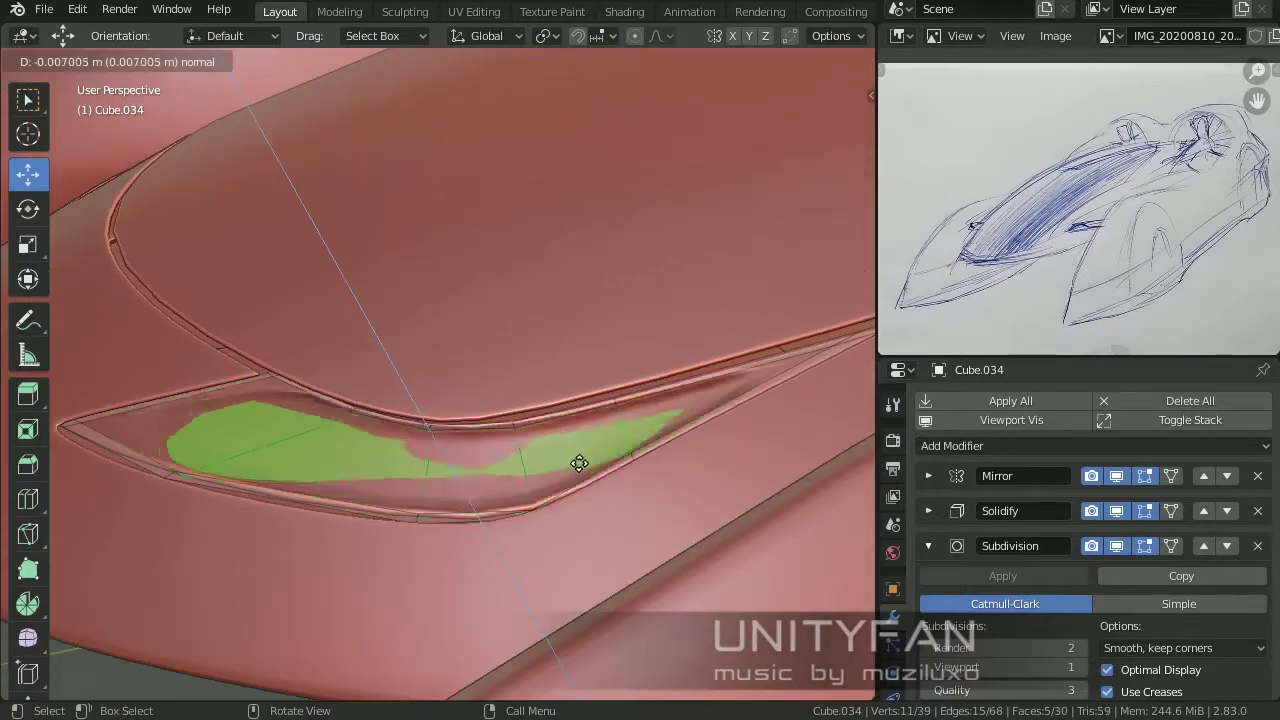
left_click(580, 460)
mouse_move(580, 460)
middle_mouse_down()
mouse_move(645, 414)
mouse_move(671, 480)
mouse_move(457, 543)
mouse_move(437, 523)
middle_mouse_up()
key("Tab")
key("Tab")
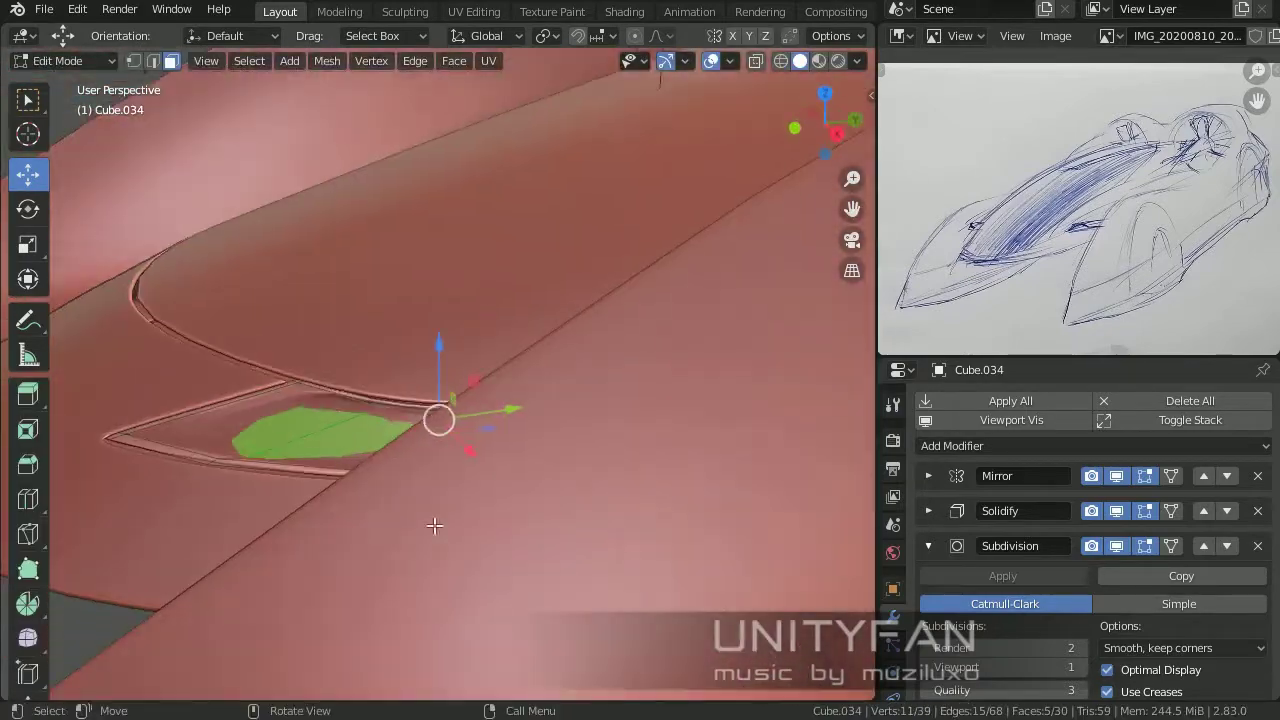
key("s")
key("y")
left_click(551, 414)
Step: Reposition one corner vertex of the recess and add an edge loop across the vent
mouse_move(551, 414)
middle_mouse_down()
mouse_move(528, 380)
mouse_move(534, 414)
mouse_move(510, 438)
mouse_move(437, 423)
middle_mouse_up()
scroll(505, 410, "up", 4)
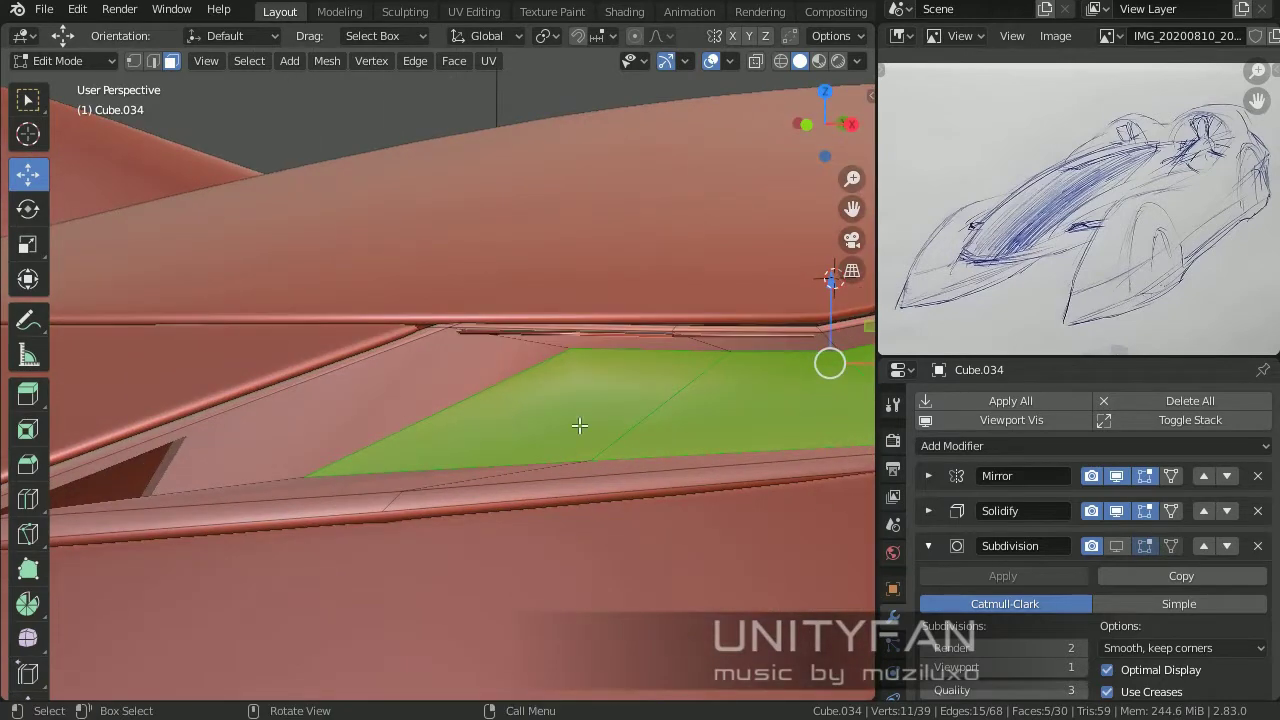
middle_click_drag(468, 354, 509, 391)
left_click(365, 351)
mouse_move(371, 351)
middle_mouse_down()
mouse_move(306, 314)
mouse_move(585, 254)
mouse_move(460, 313)
mouse_move(443, 357)
mouse_move(251, 397)
middle_mouse_up()
key("z")
key("ctrl+r")
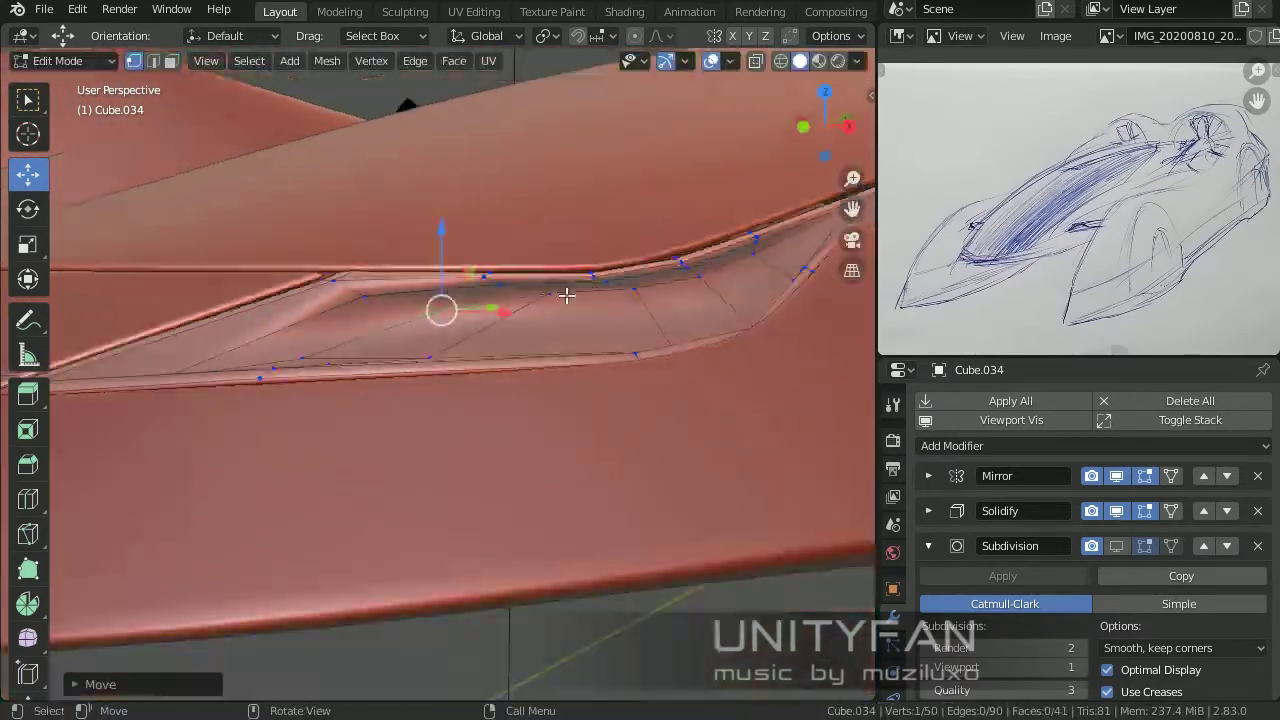
Step: Review the recessed vent from a flatter angle, then duplicate its inner face
key("Tab")
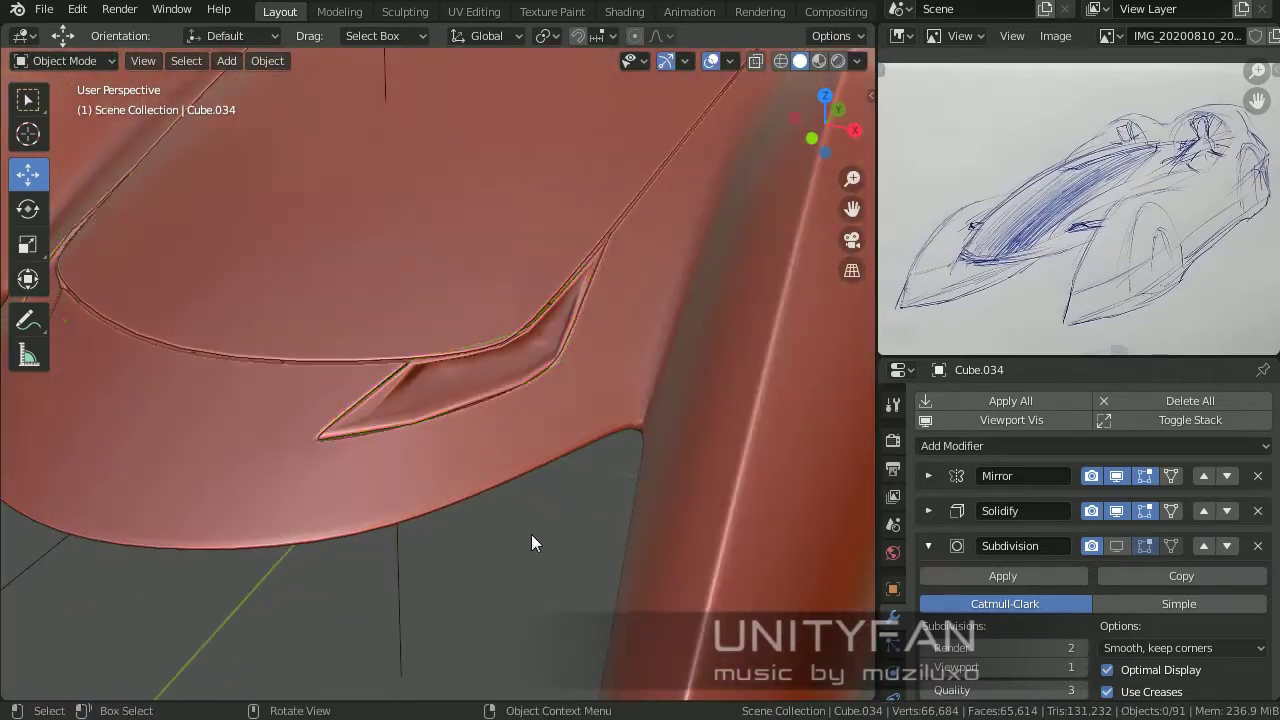
mouse_move(562, 410)
middle_mouse_down()
mouse_move(629, 489)
mouse_move(462, 438)
middle_mouse_up()
scroll(479, 379, "up", 4)
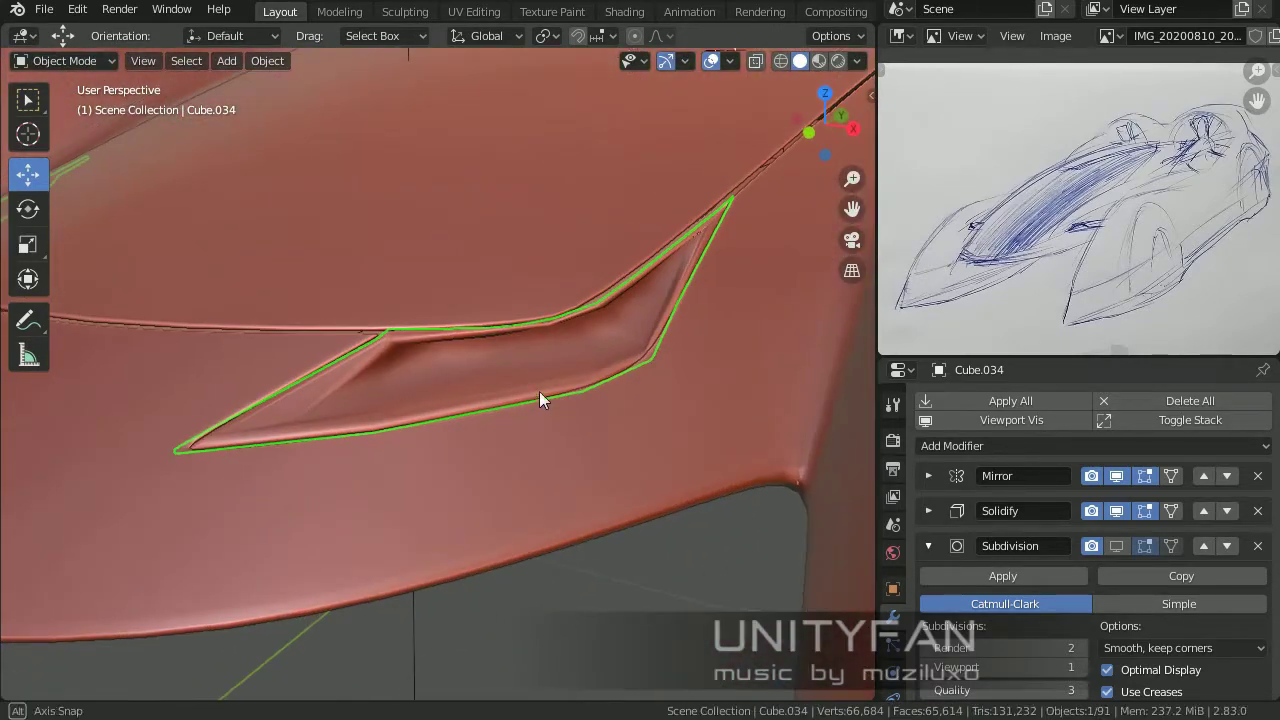
mouse_move(539, 400)
middle_mouse_down()
mouse_move(534, 372)
mouse_move(476, 383)
middle_mouse_up()
scroll(498, 375, "up", 2)
scroll(513, 387, "up", 2)
key("Tab")
key("shift+d")
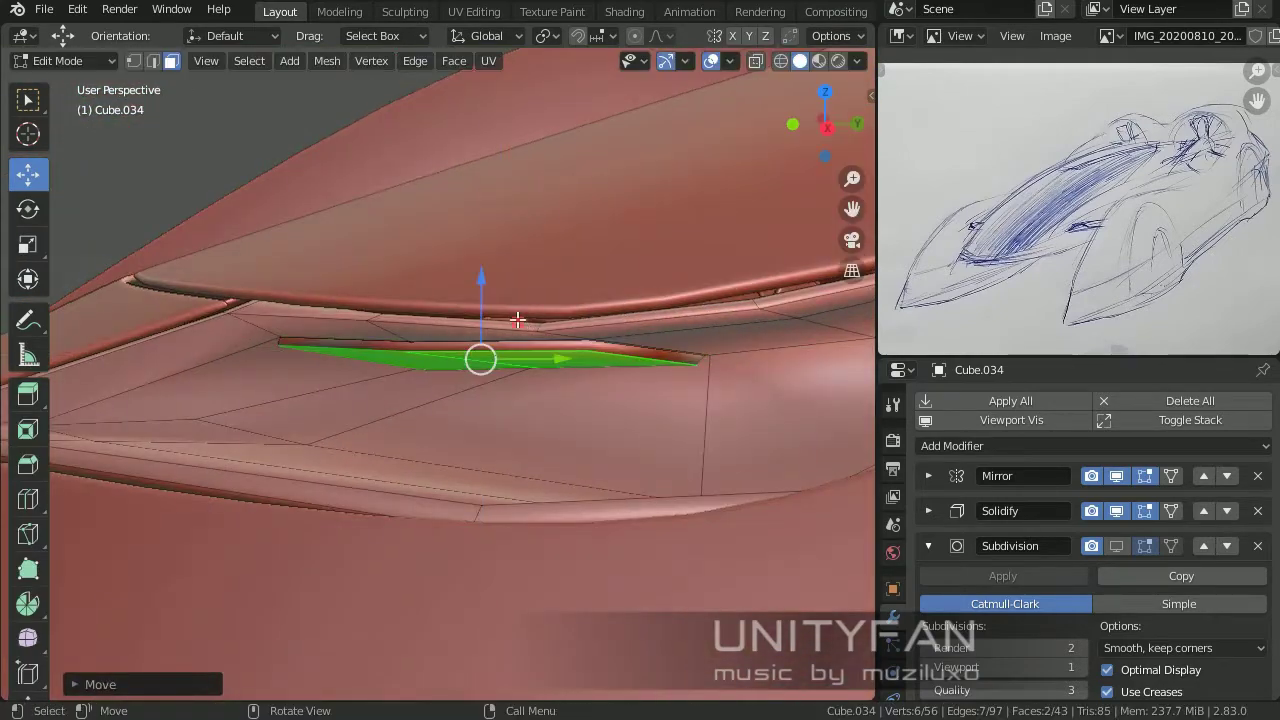
Step: Separate the duplicated face into its own object, Cube.050, and move it out of the recess
key("p")
key("Tab")
left_click(479, 386)
key("Tab")
key("a")
key("g")
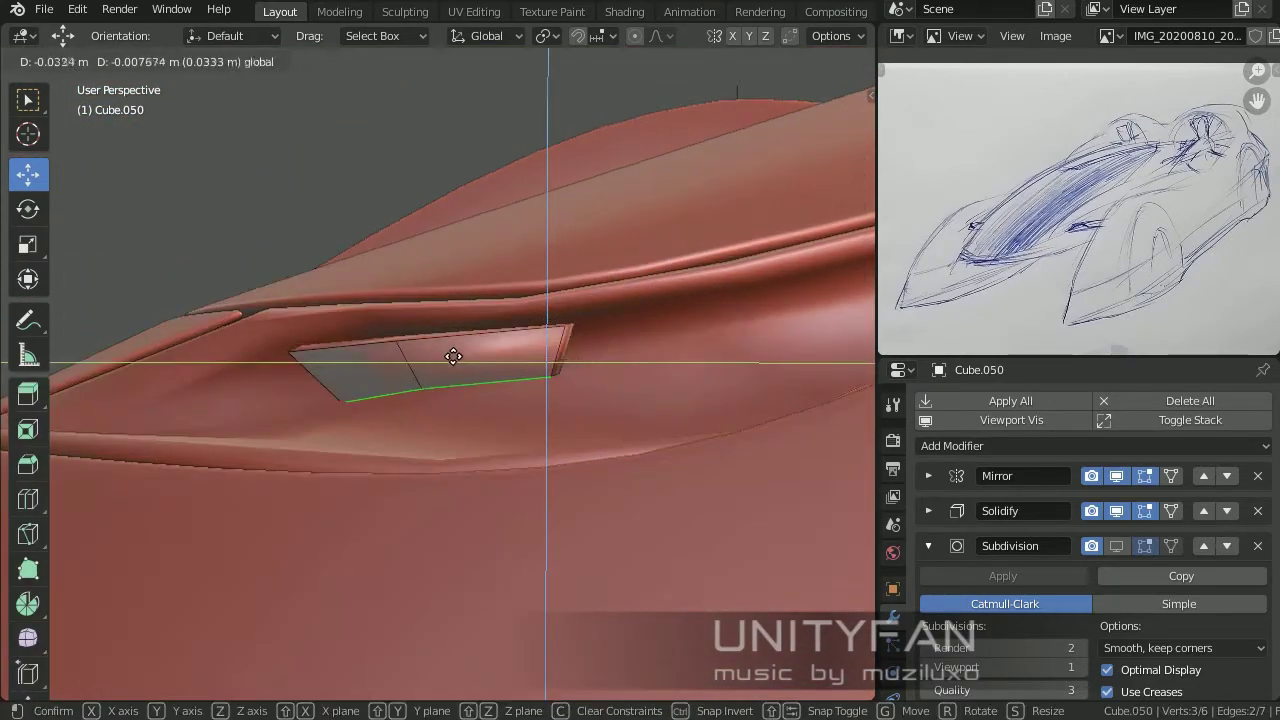
left_click(497, 340)
mouse_move(497, 340)
middle_mouse_down()
mouse_move(660, 400)
mouse_move(520, 400)
mouse_move(587, 397)
mouse_move(540, 395)
mouse_move(560, 390)
mouse_move(543, 371)
mouse_move(370, 395)
middle_mouse_up()
key("Tab")
key("Tab")
Step: Add an edge loop and move its edges and points to shape the fin into the vent
left_click(553, 348)
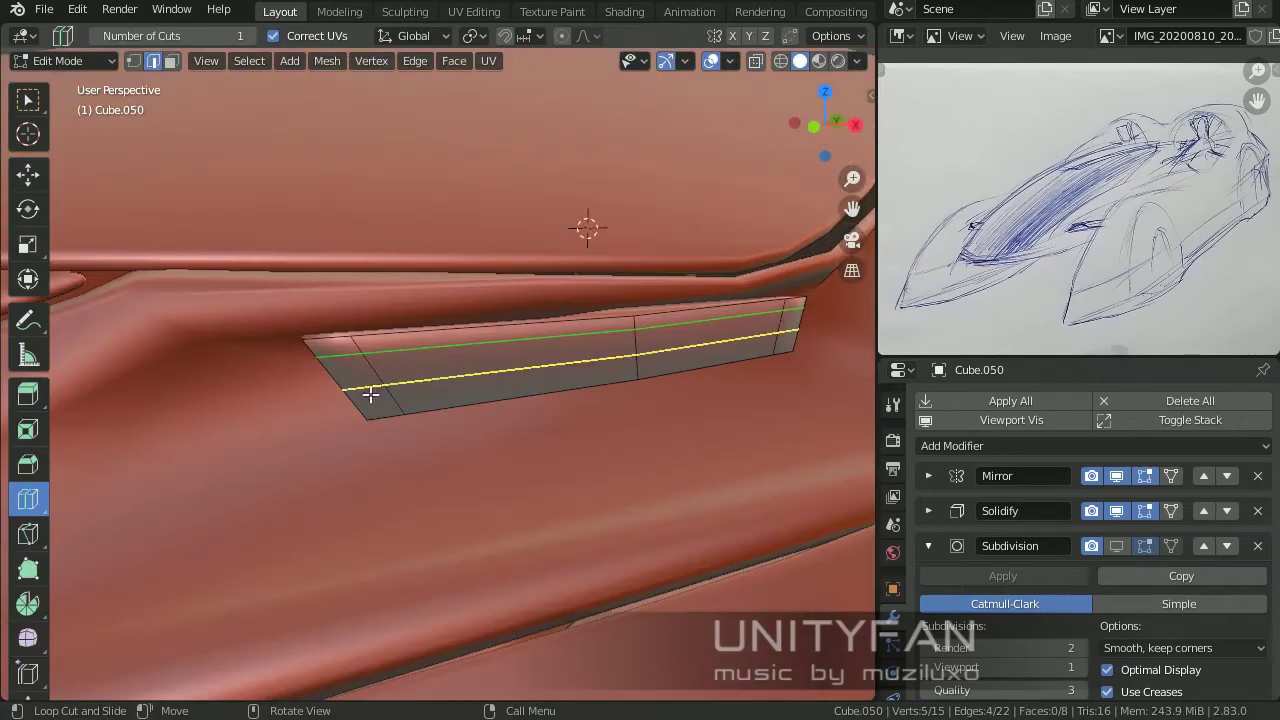
middle_click_drag(382, 351, 486, 391)
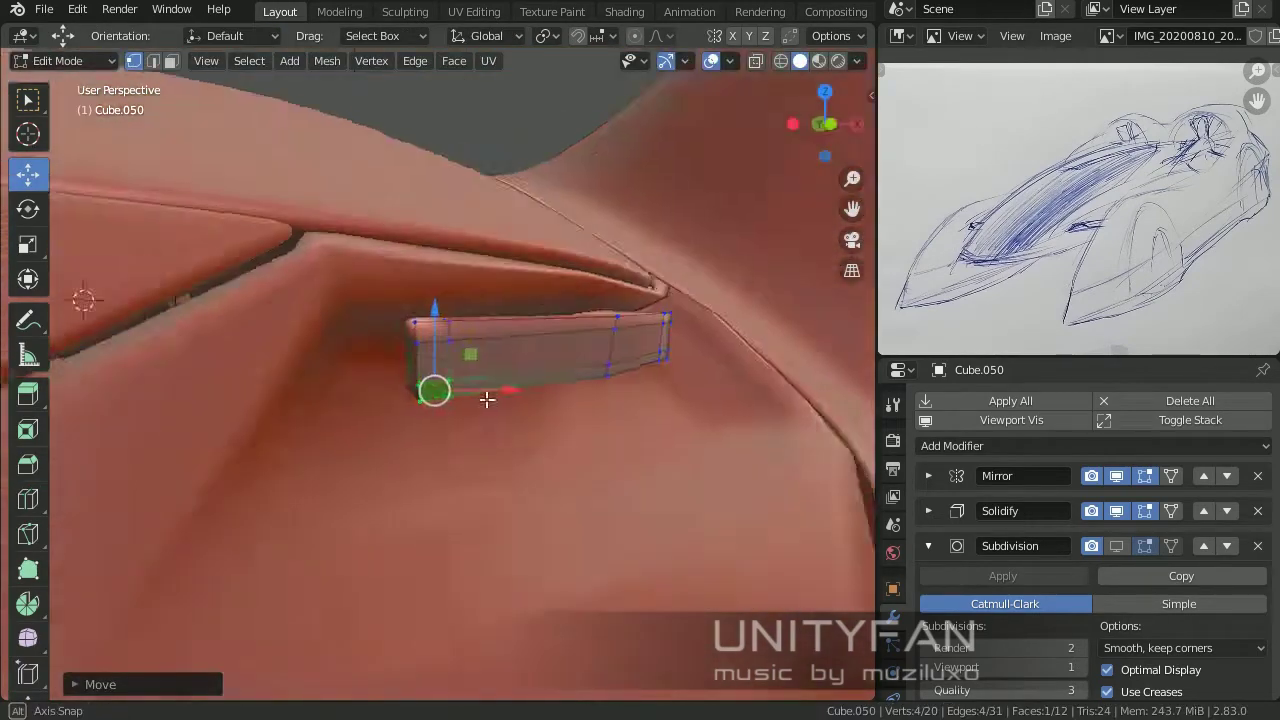
left_click(354, 383)
middle_click_drag(354, 383, 452, 455)
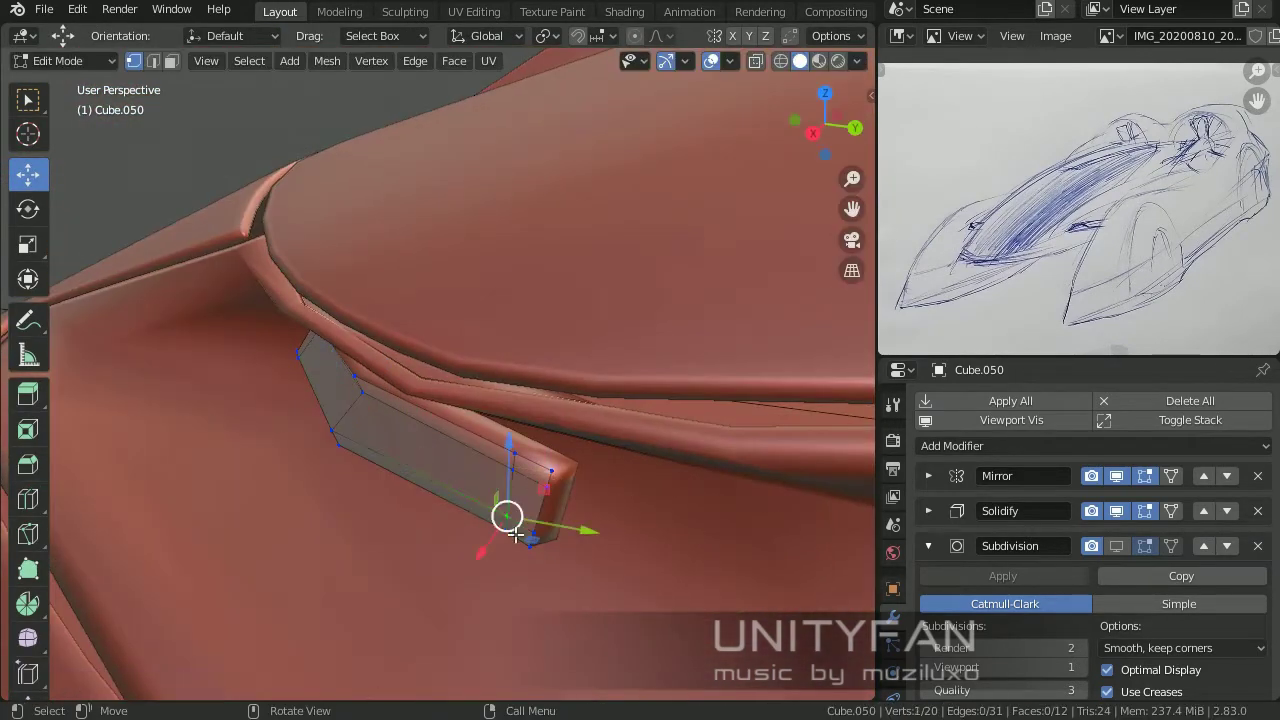
mouse_move(534, 537)
middle_mouse_down("shift")
mouse_move(366, 500)
mouse_move(729, 354)
mouse_move(294, 349)
mouse_move(439, 416)
middle_mouse_up("shift")
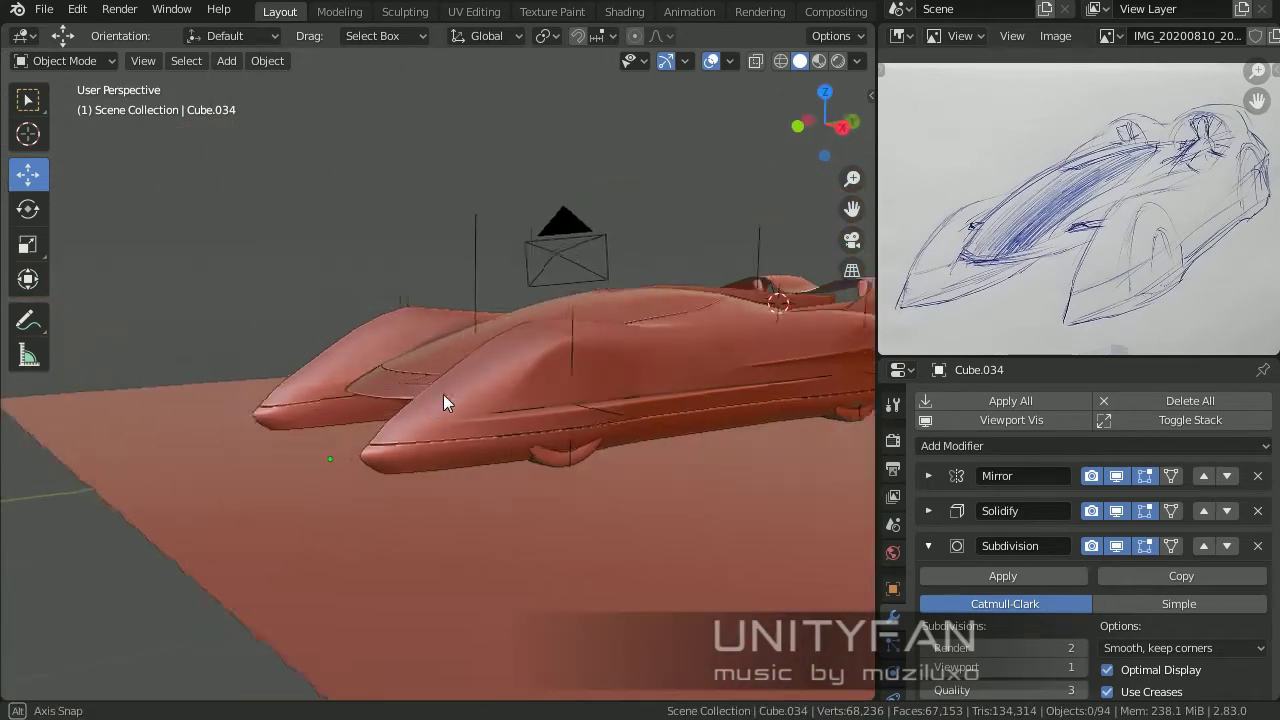
Step: Switch the viewport to Material Preview to see the glossy pale hovercar over the ground plane
mouse_move(703, 390)
middle_mouse_down()
mouse_move(532, 484)
mouse_move(483, 464)
mouse_move(479, 506)
mouse_move(580, 505)
mouse_move(523, 519)
mouse_move(700, 480)
mouse_move(571, 455)
mouse_move(536, 494)
middle_mouse_up()
left_click(536, 494)
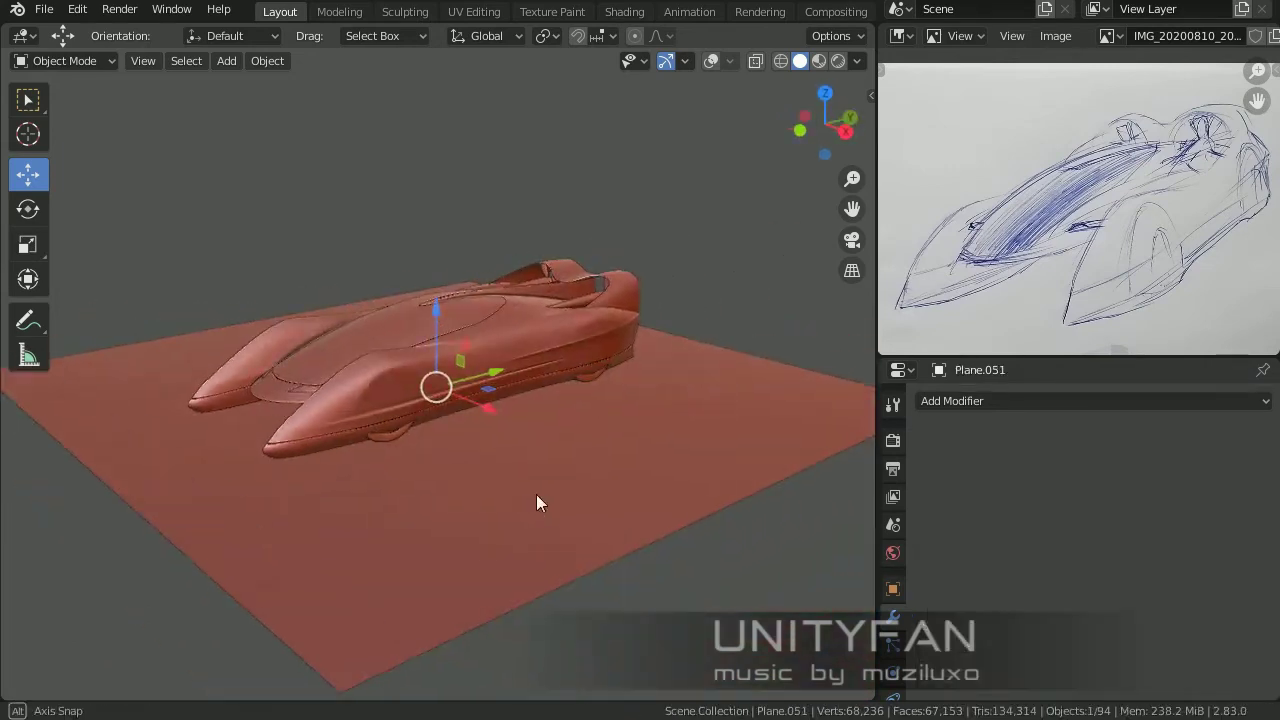
key("z")
mouse_move(633, 300)
middle_mouse_down()
mouse_move(519, 362)
mouse_move(529, 355)
mouse_move(657, 432)
middle_mouse_up()
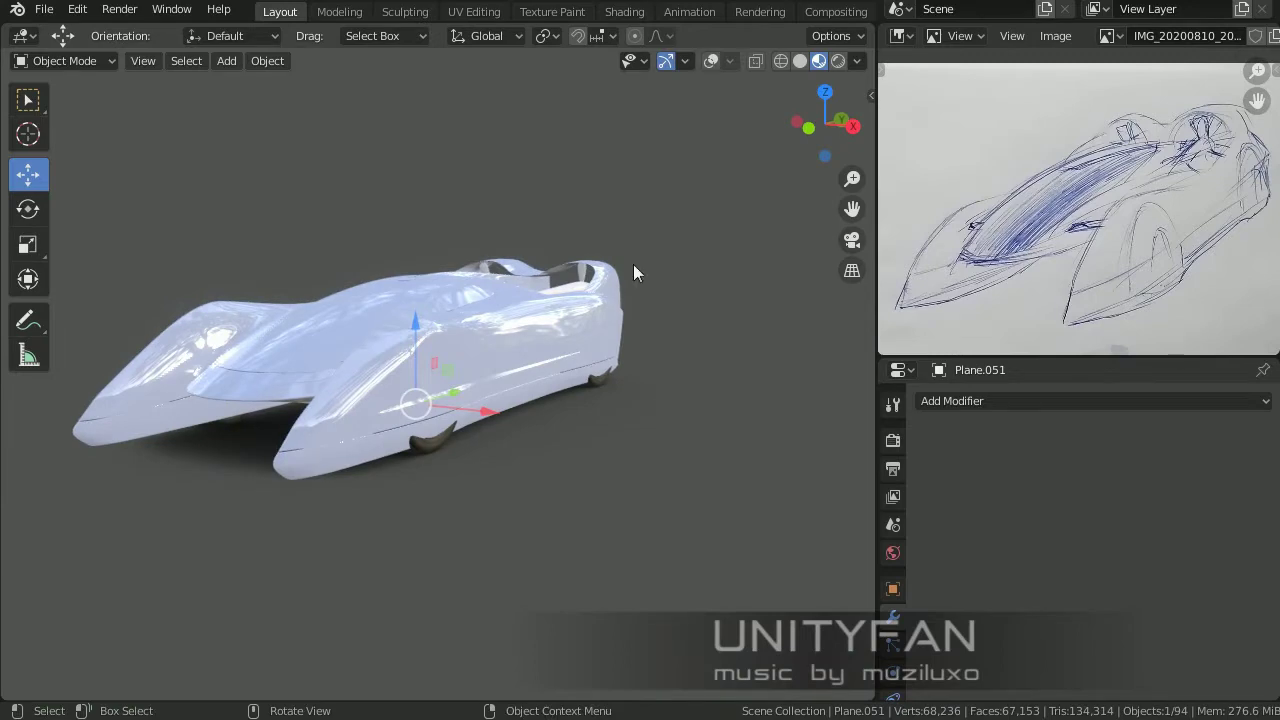
Step: Find the material sample spheres in the Outliner, then return to the Material properties
mouse_move(655, 218)
middle_mouse_down()
mouse_move(574, 409)
mouse_move(506, 429)
mouse_move(828, 434)
middle_mouse_up()
left_click(529, 397)
left_click(828, 437)
middle_click_drag(456, 252, 596, 324)
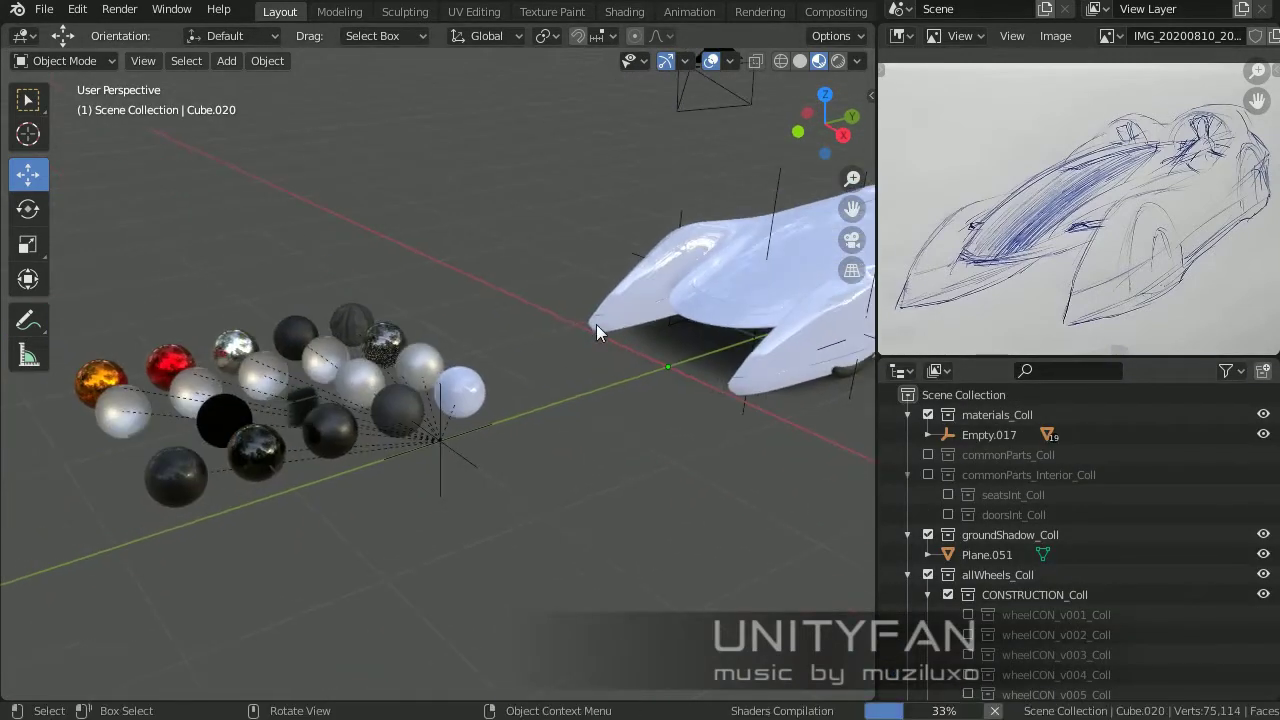
mouse_move(494, 419)
middle_mouse_down()
mouse_move(560, 427)
mouse_move(575, 413)
mouse_move(551, 401)
mouse_move(210, 393)
middle_mouse_up()
left_click(900, 371)
left_click(870, 433)
Step: Drag the white body material from the car body onto the remaining parts
left_click(893, 591)
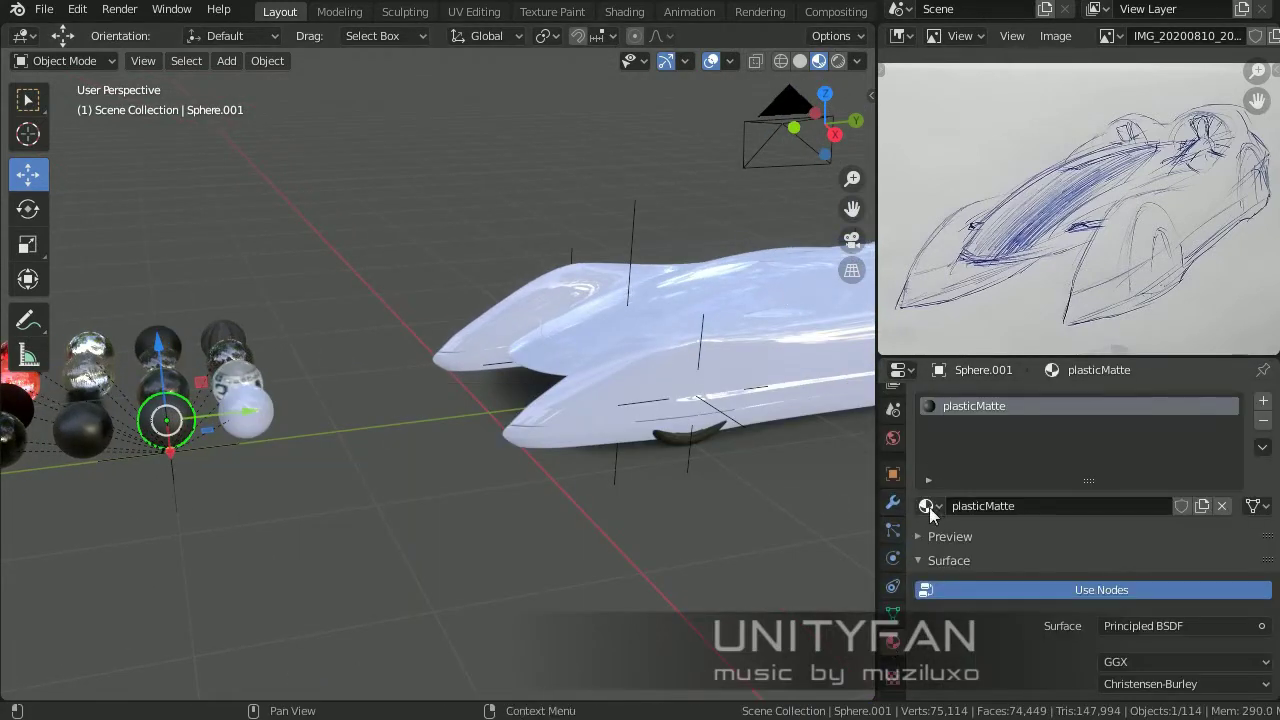
mouse_move(520, 480)
middle_mouse_down()
mouse_move(394, 469)
mouse_move(495, 510)
middle_mouse_up()
left_click(496, 400)
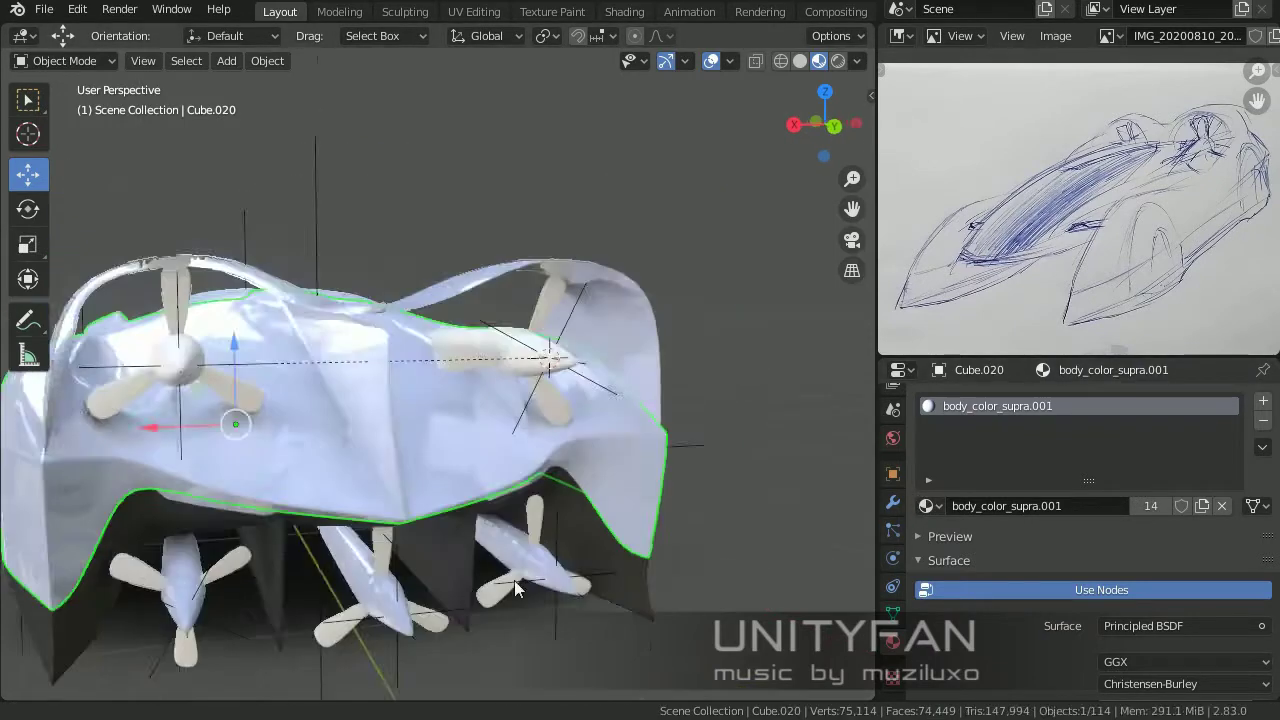
left_click_drag(315, 530, 692, 452)
left_click_drag(558, 404, 631, 573)
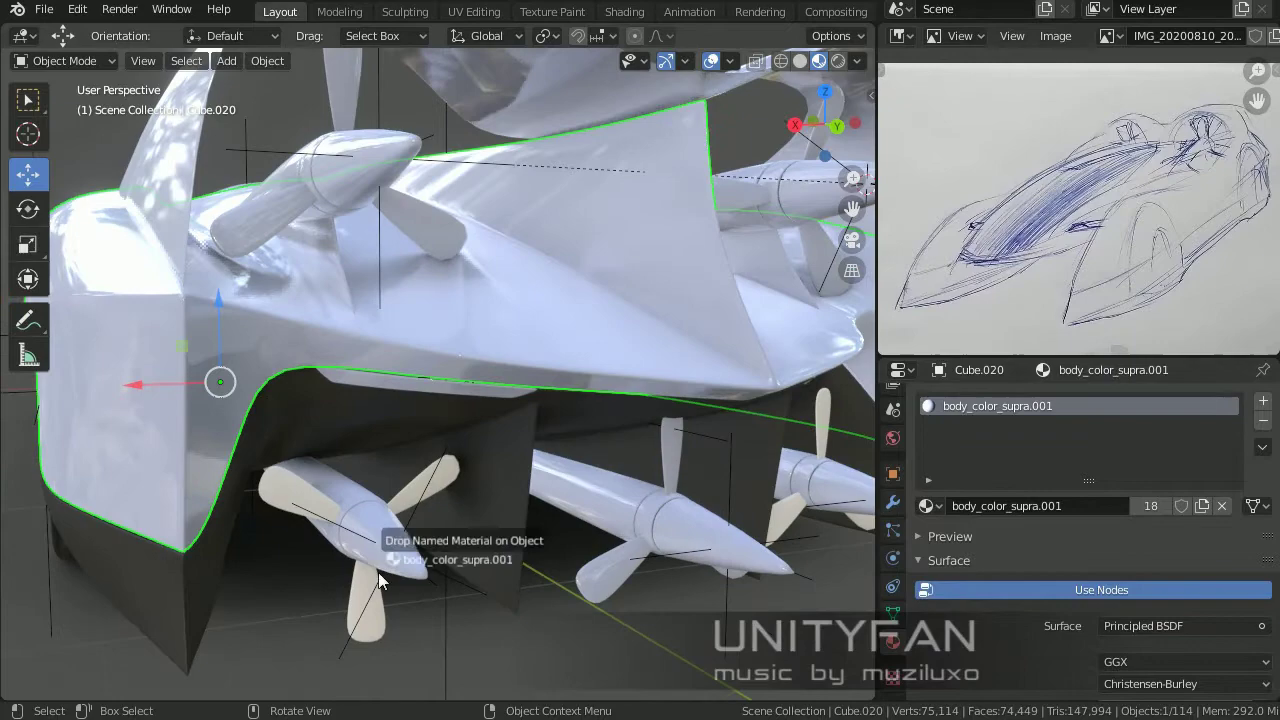
left_click_drag(380, 580, 604, 578)
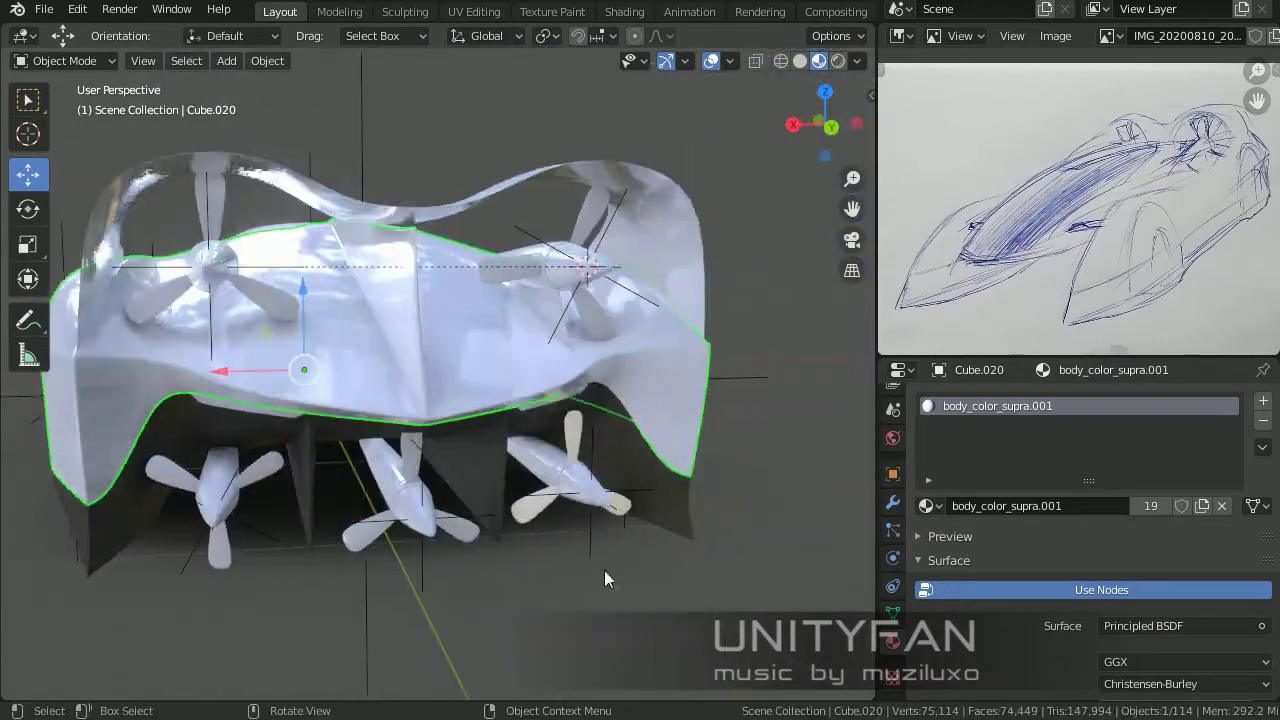
Step: Apply the black plasticShiny material from its sample sphere to all the propellers
left_click_drag(525, 512, 484, 519)
middle_click_drag(484, 519, 444, 441)
left_click(137, 423)
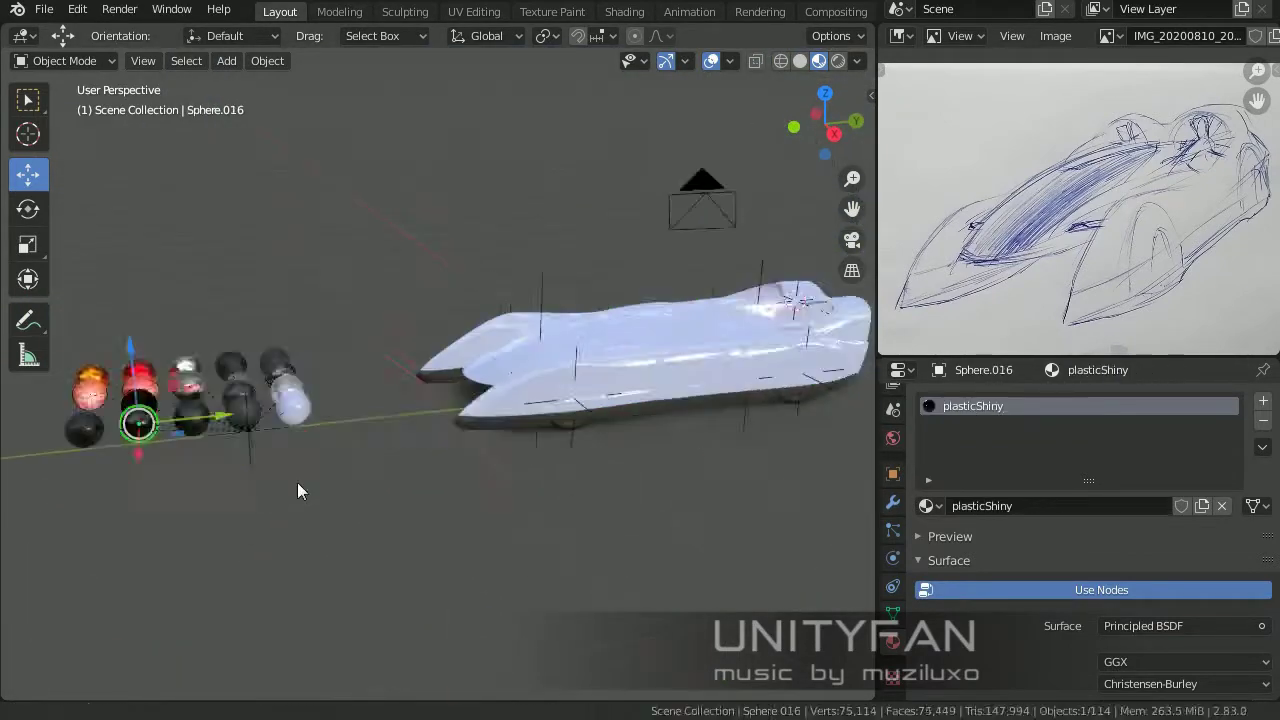
middle_click_drag(297, 482, 400, 423)
left_click_drag(926, 505, 523, 414)
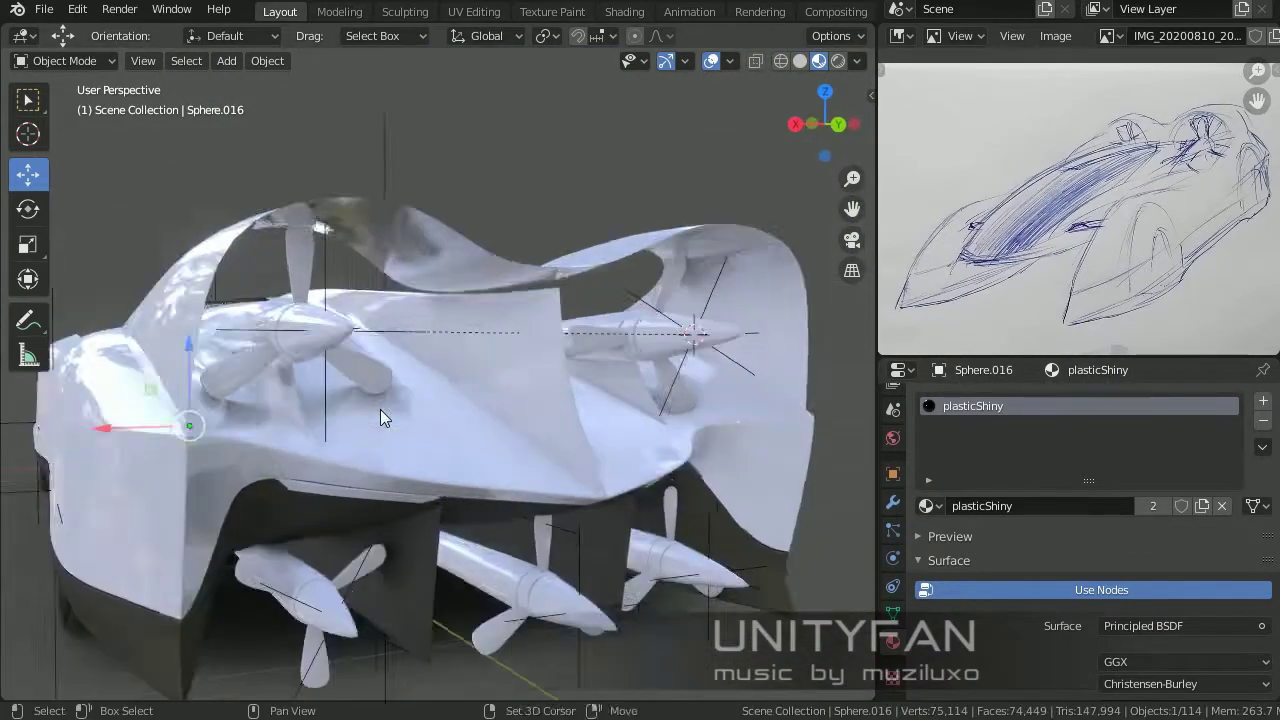
middle_click_drag(380, 420, 522, 376)
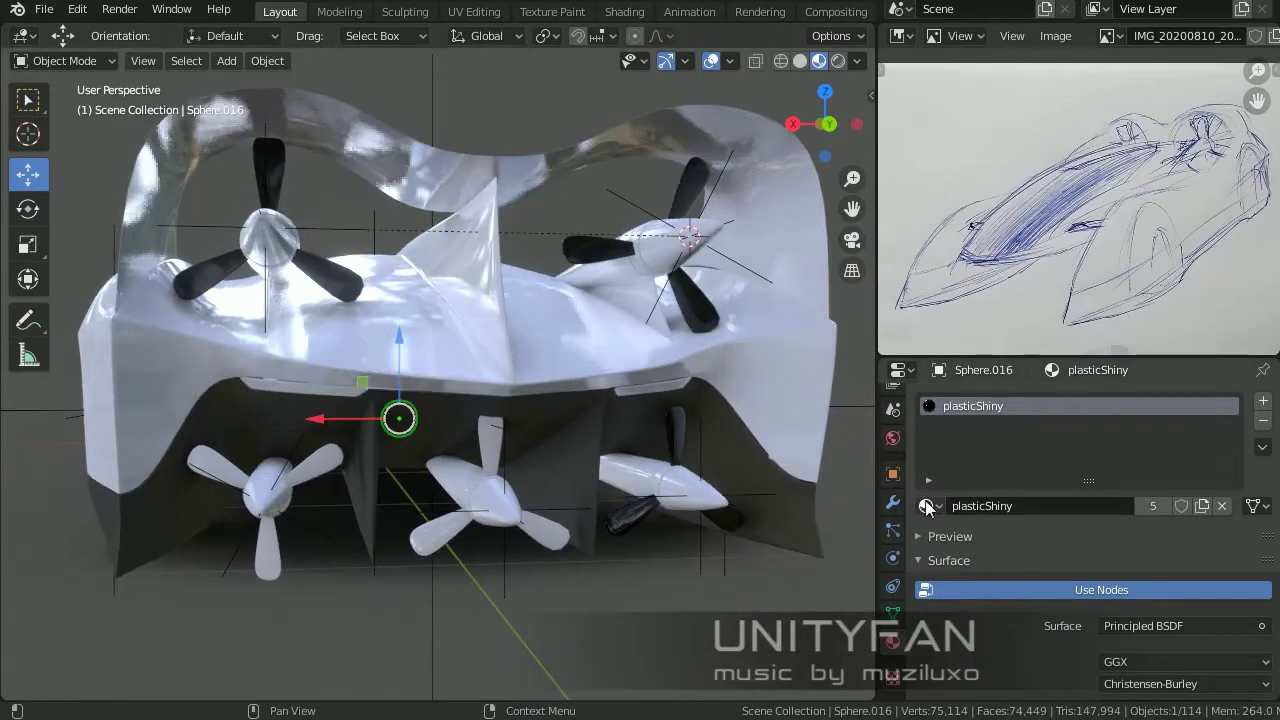
mouse_move(600, 520)
middle_mouse_down()
mouse_move(519, 546)
mouse_move(484, 506)
middle_mouse_up()
left_click_drag(926, 505, 290, 480)
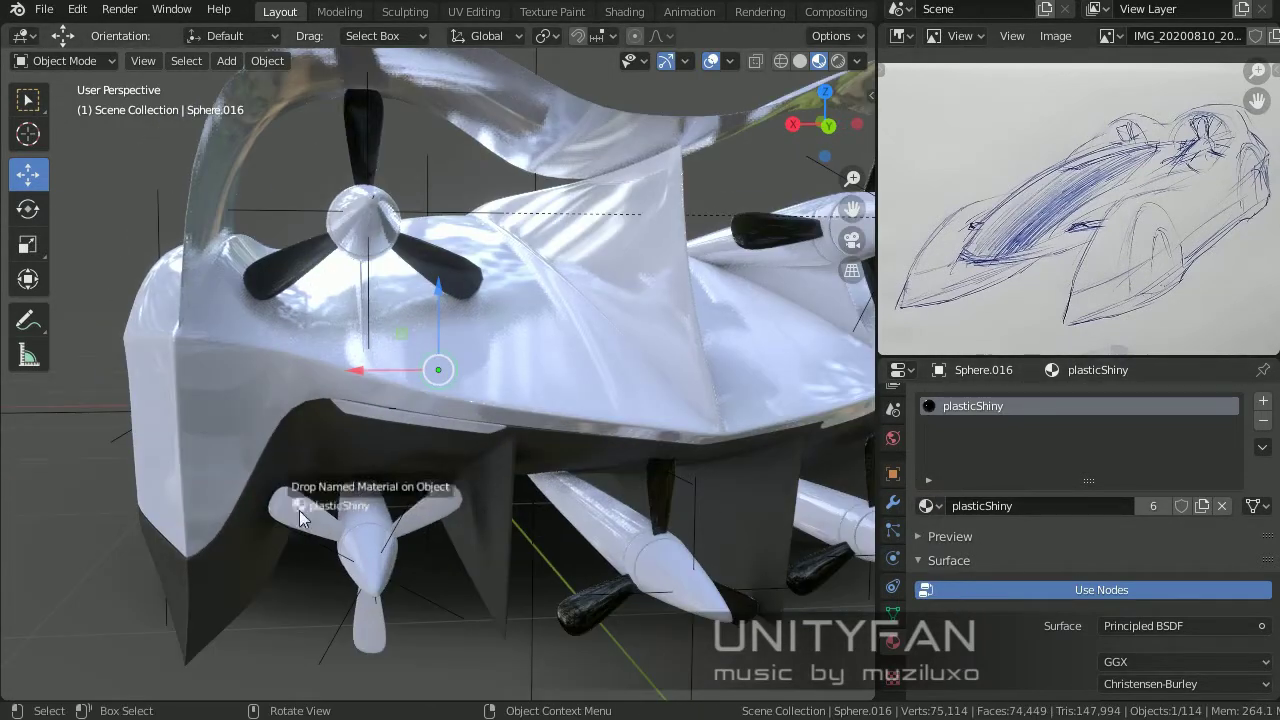
mouse_move(290, 480)
middle_mouse_down()
mouse_move(548, 468)
mouse_move(500, 400)
middle_mouse_up()
Step: Give the vent strips a new red Base Color material and apply headlightCovers glass to the front piece
left_click(253, 347)
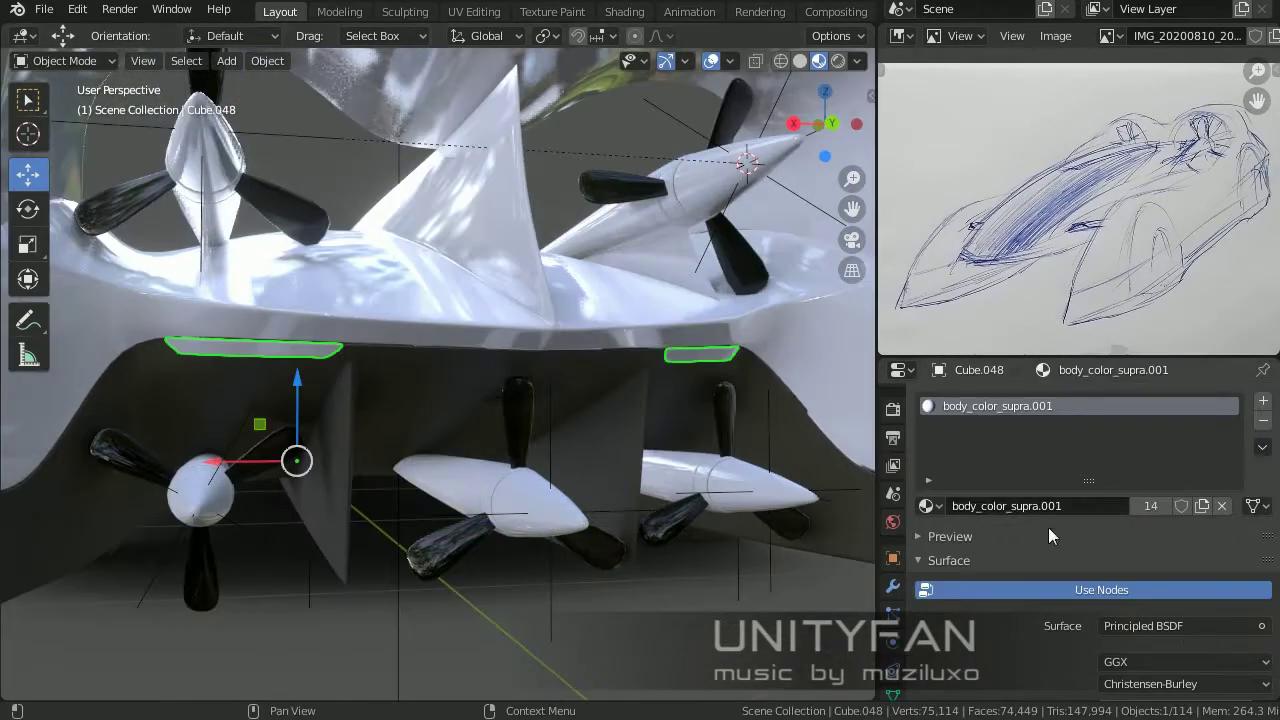
left_click(1222, 505)
left_click(1006, 506)
left_click(1175, 468)
left_click(1230, 286)
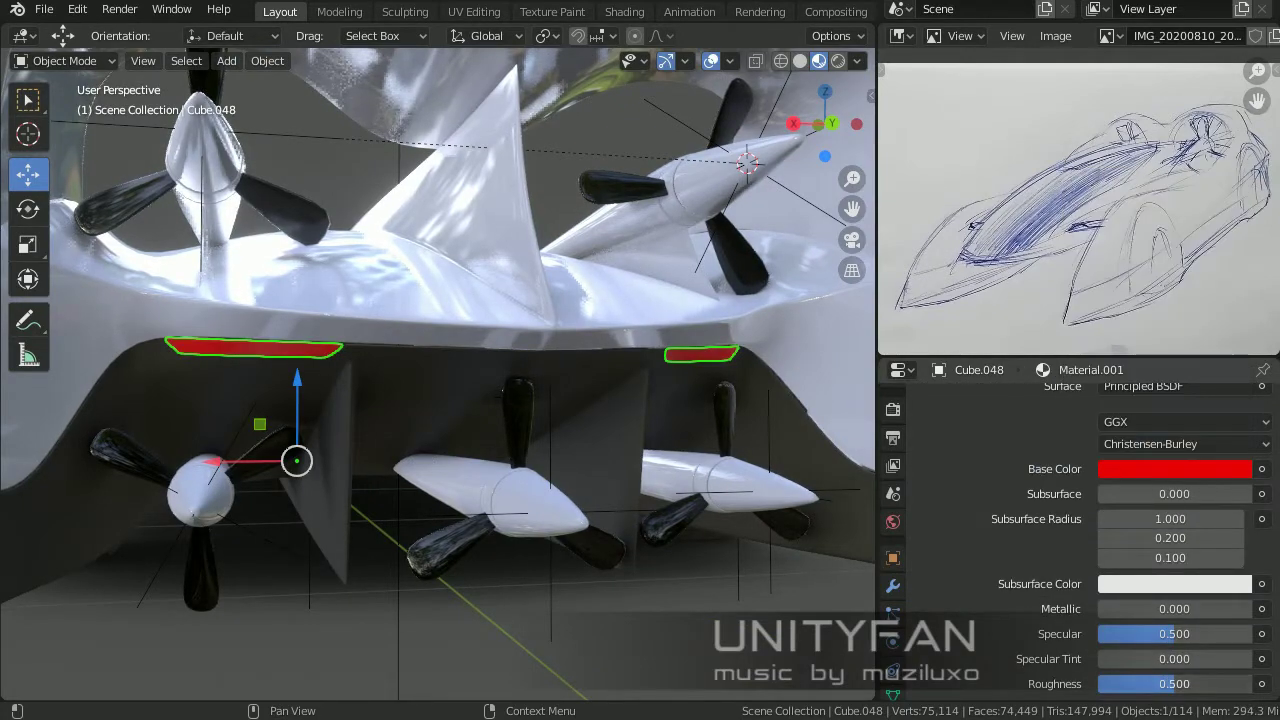
scroll(405, 541, "down", 5)
mouse_move(405, 541)
middle_mouse_down()
mouse_move(450, 486)
mouse_move(732, 486)
mouse_move(614, 476)
middle_mouse_up()
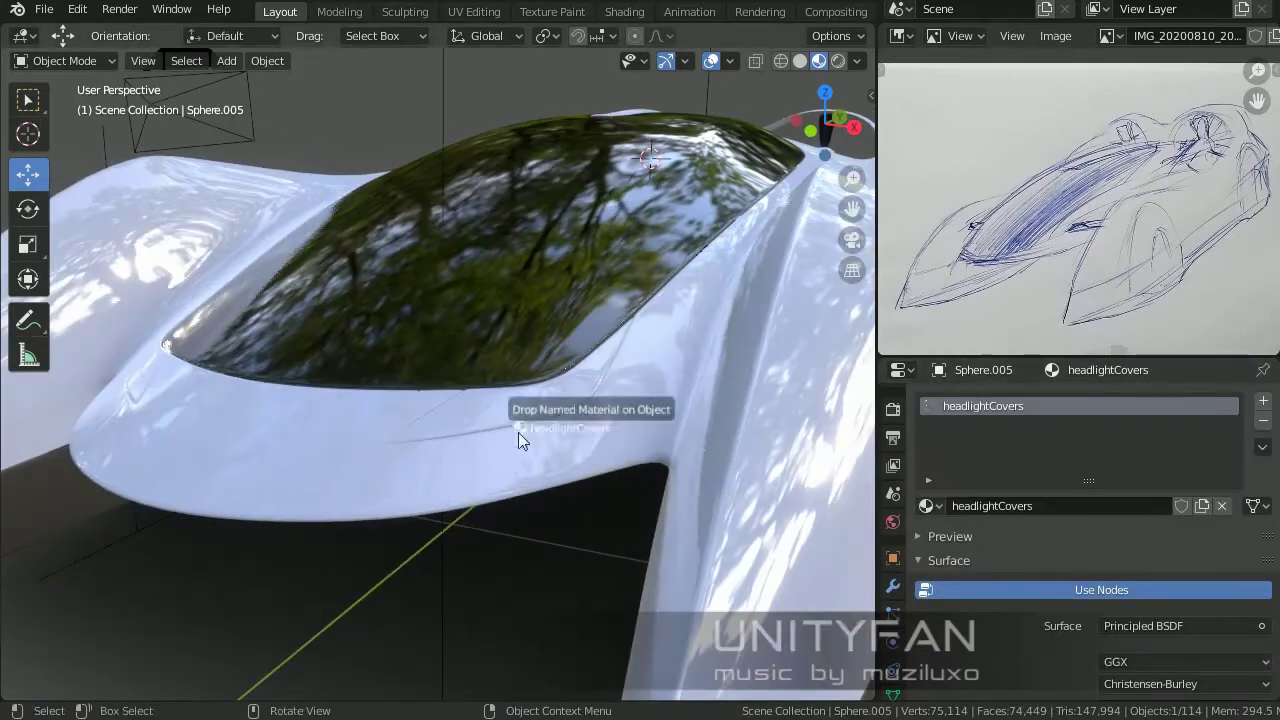
left_click_drag(416, 379, 528, 413)
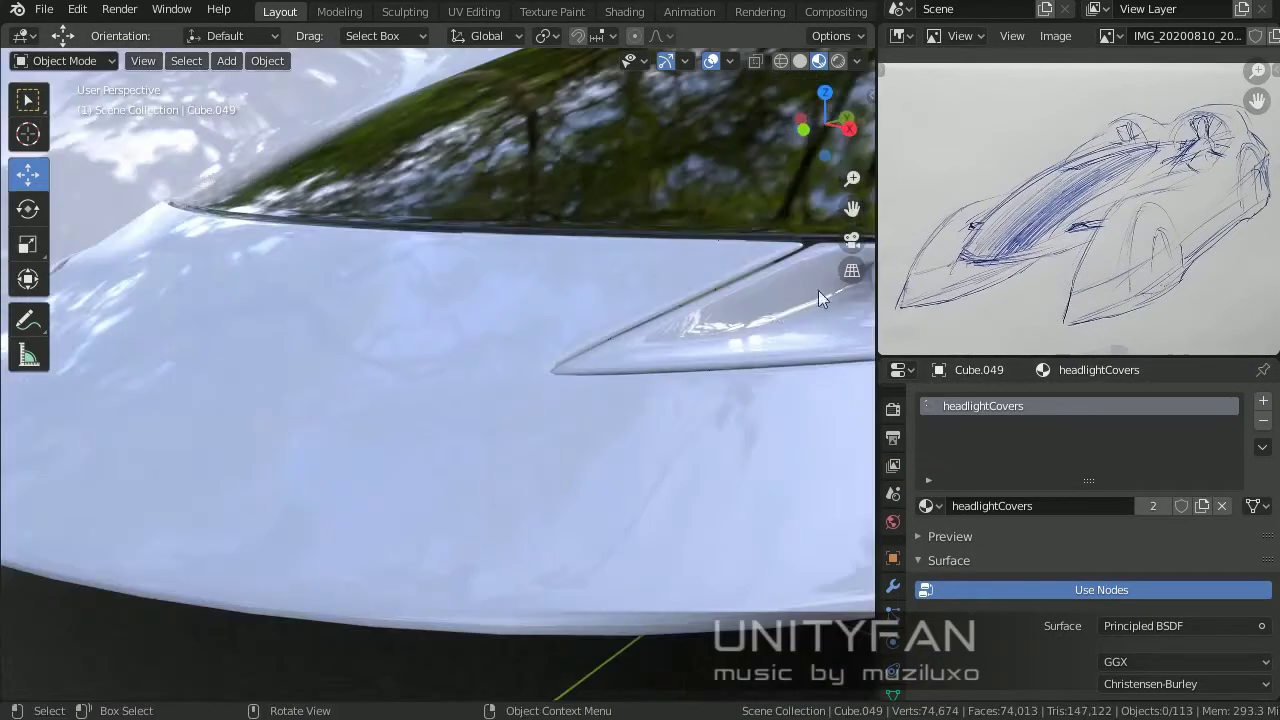
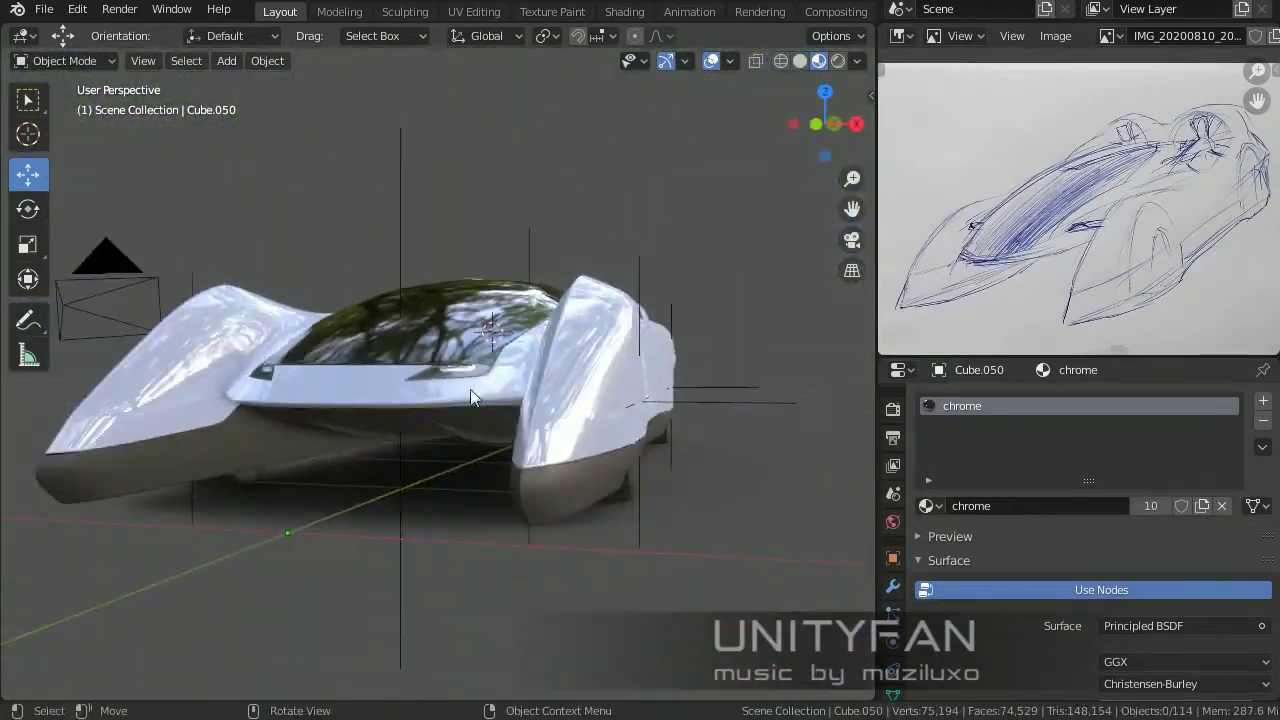
Step: Show the scene Outliner, select the car body Cube.033 and enter mesh editing in Solid shading
scroll(520, 520, "down", 3)
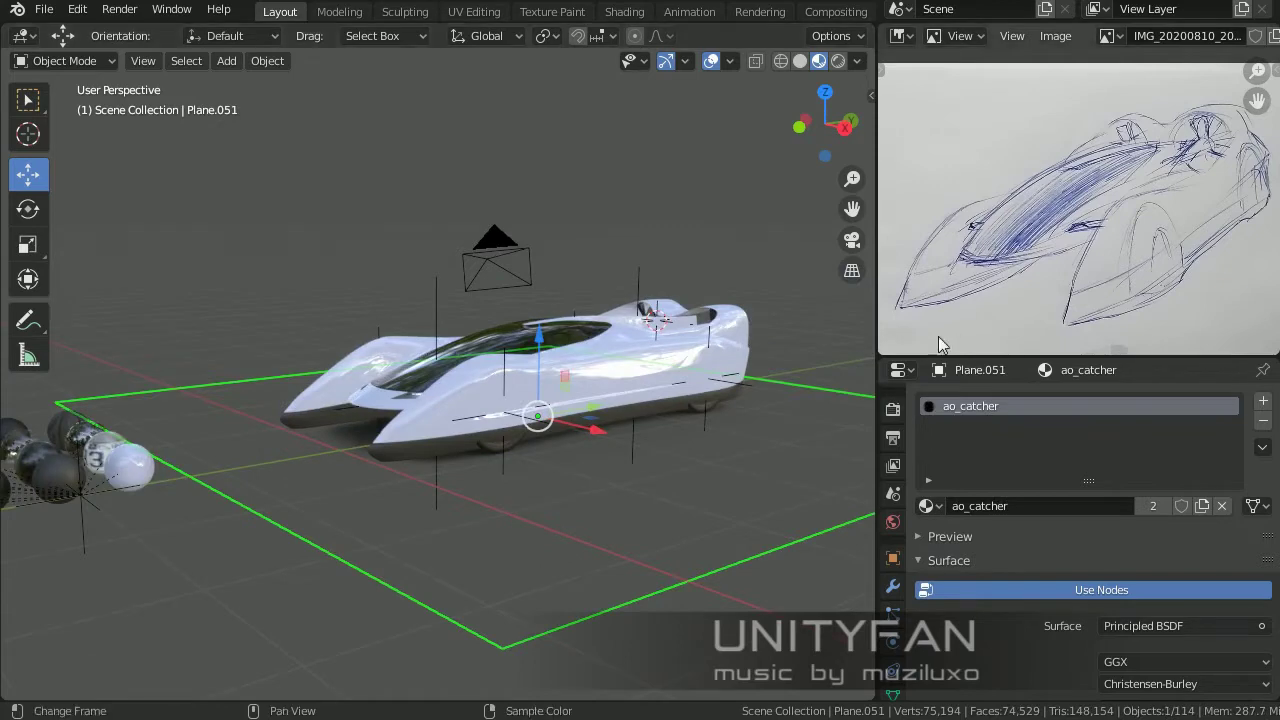
left_click(903, 370)
left_click(809, 446)
scroll(507, 519, "up", 3)
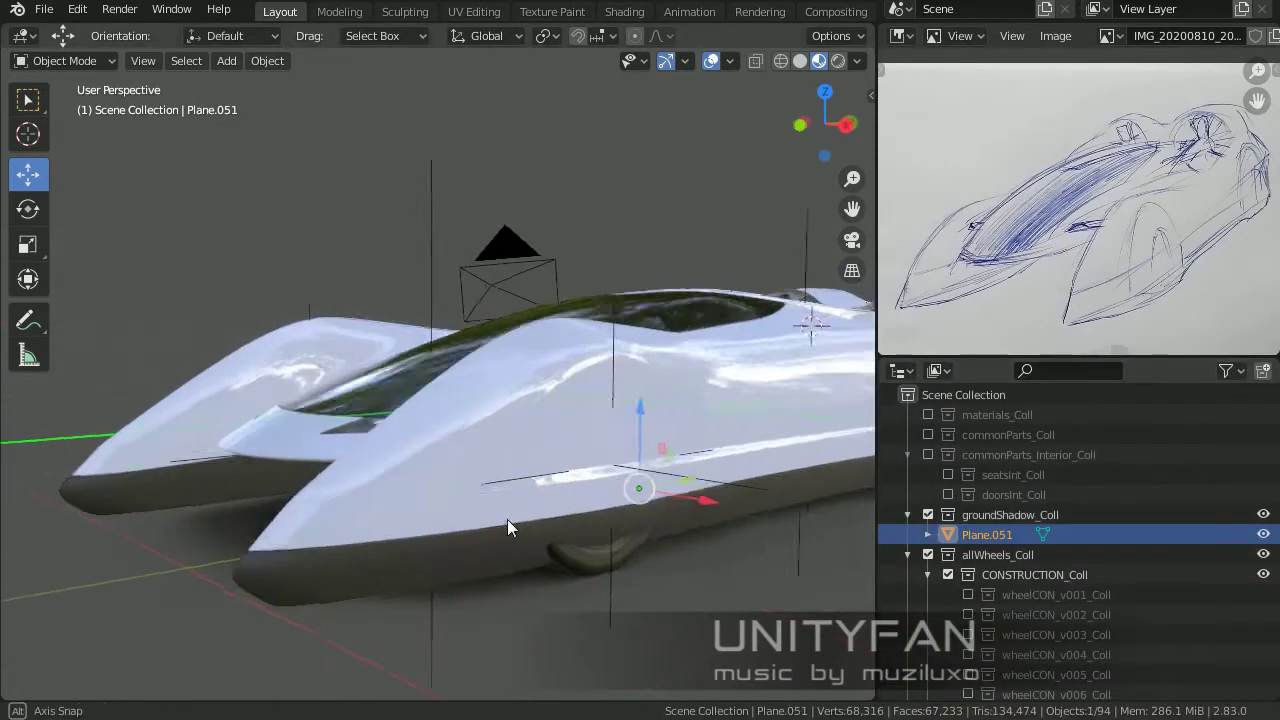
left_click(549, 440)
scroll(549, 440, "up", 5)
key("z")
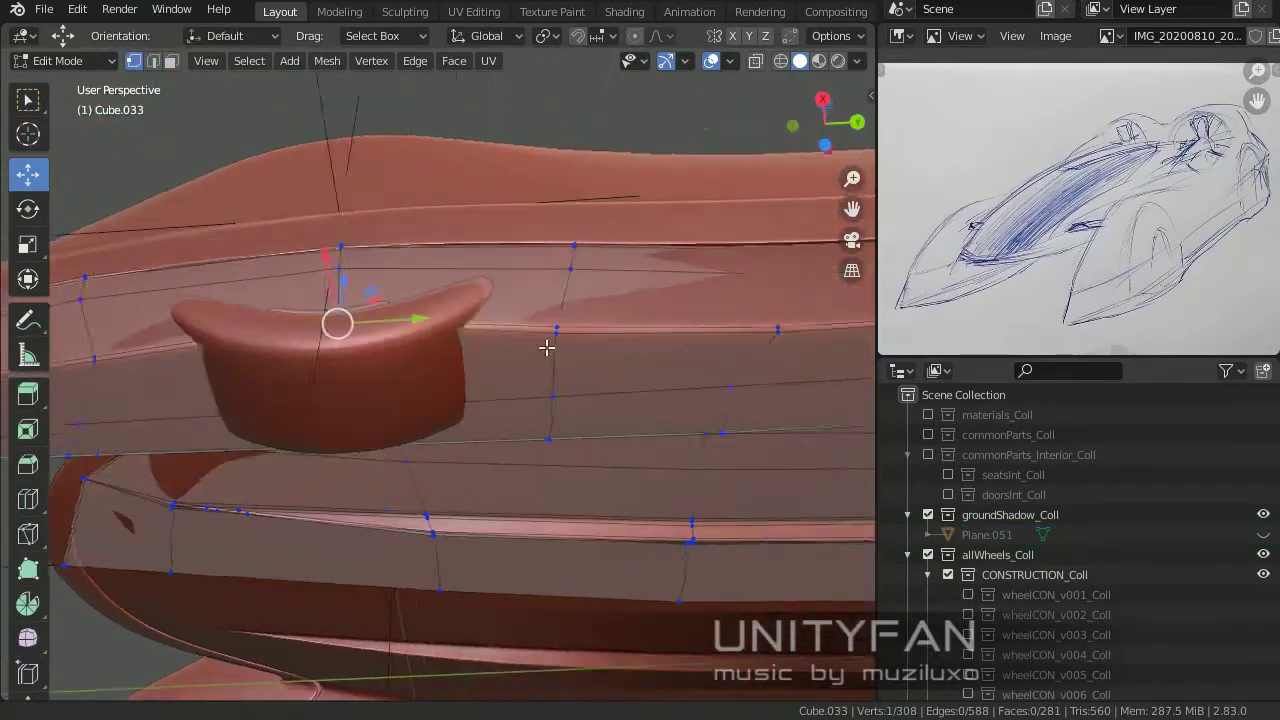
Step: Join the selected side-panel vertices with a new edge and commit the knife cut
middle_click_drag(497, 299, 443, 263)
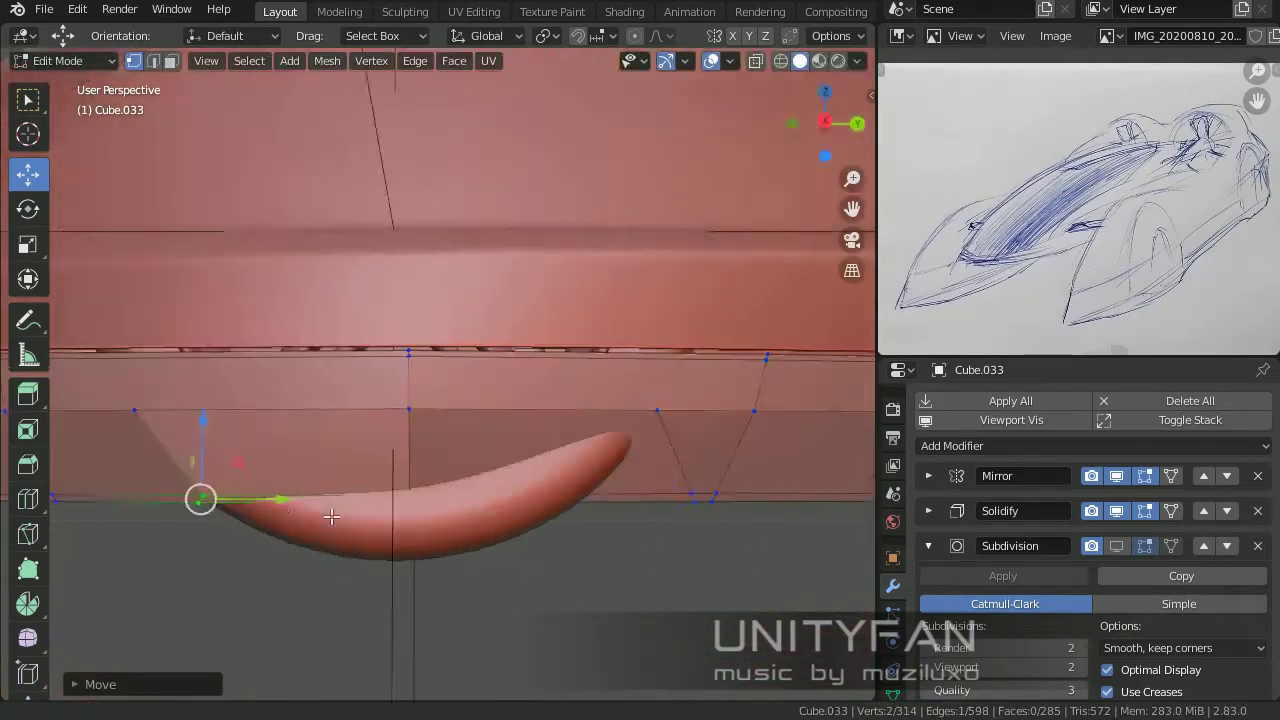
middle_click_drag(331, 516, 355, 365)
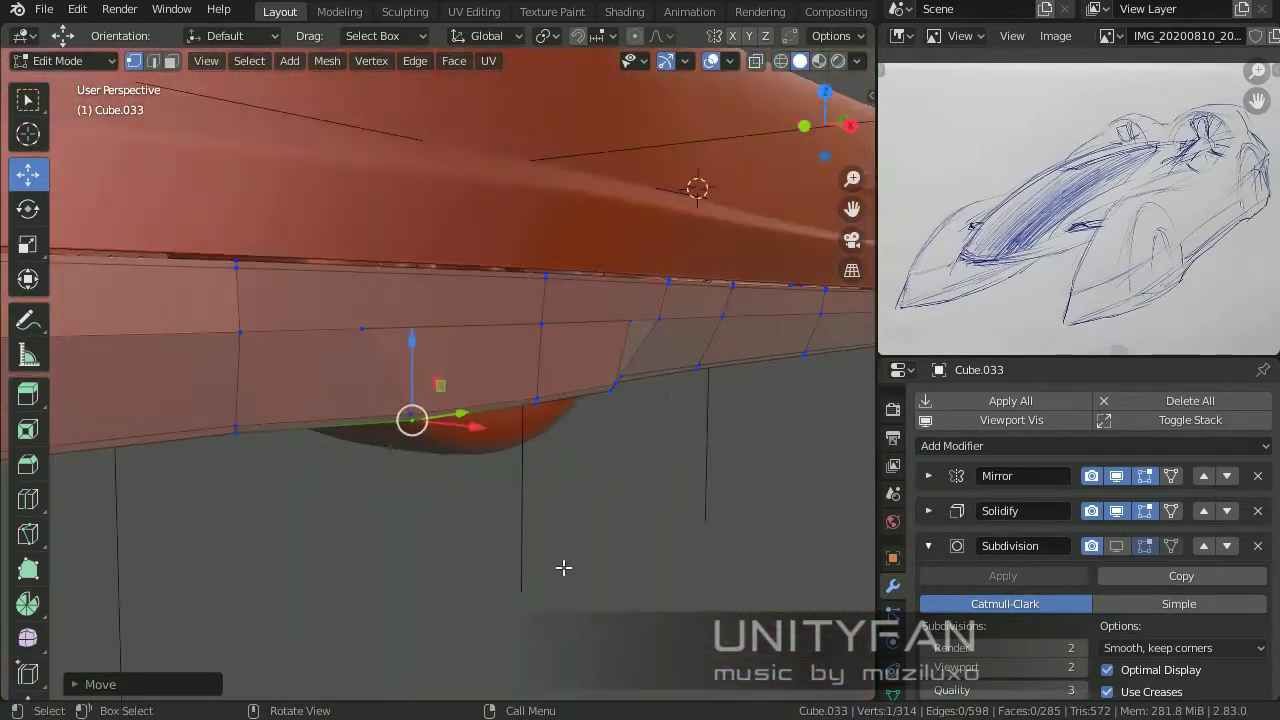
middle_click_drag(563, 567, 458, 524)
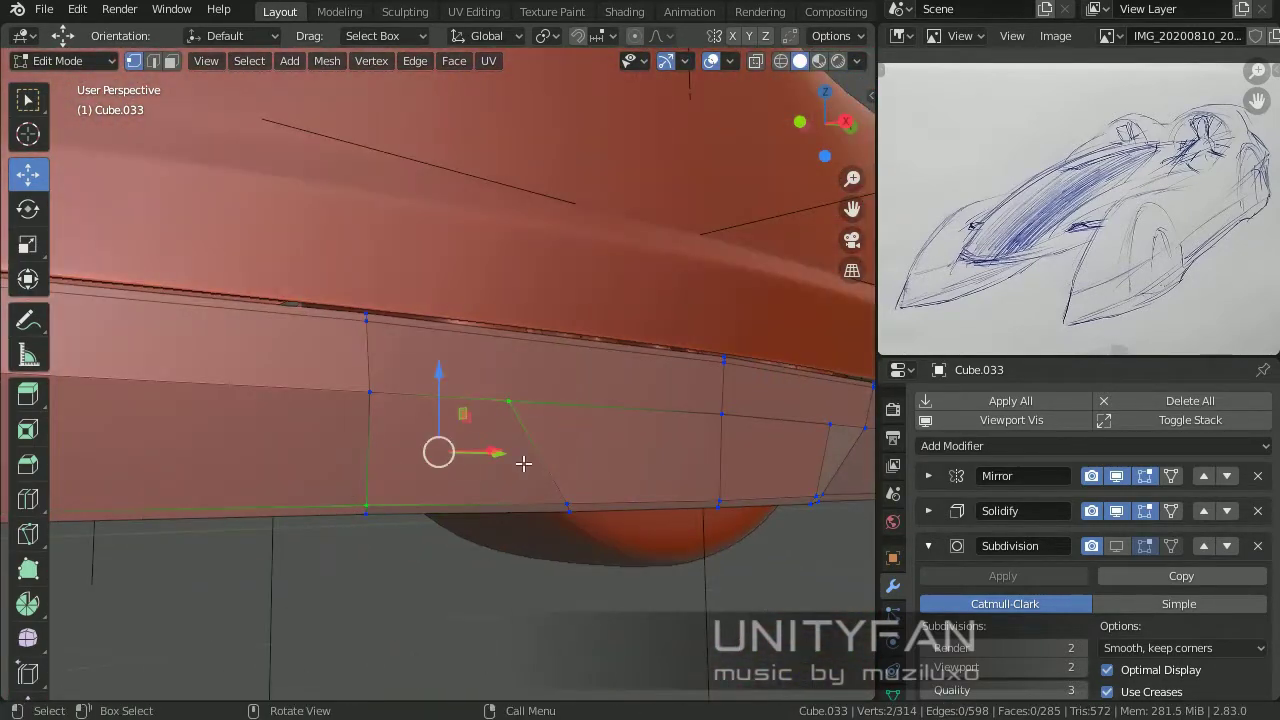
key("j")
mouse_move(523, 463)
middle_mouse_down()
mouse_move(633, 494)
mouse_move(491, 396)
middle_mouse_up()
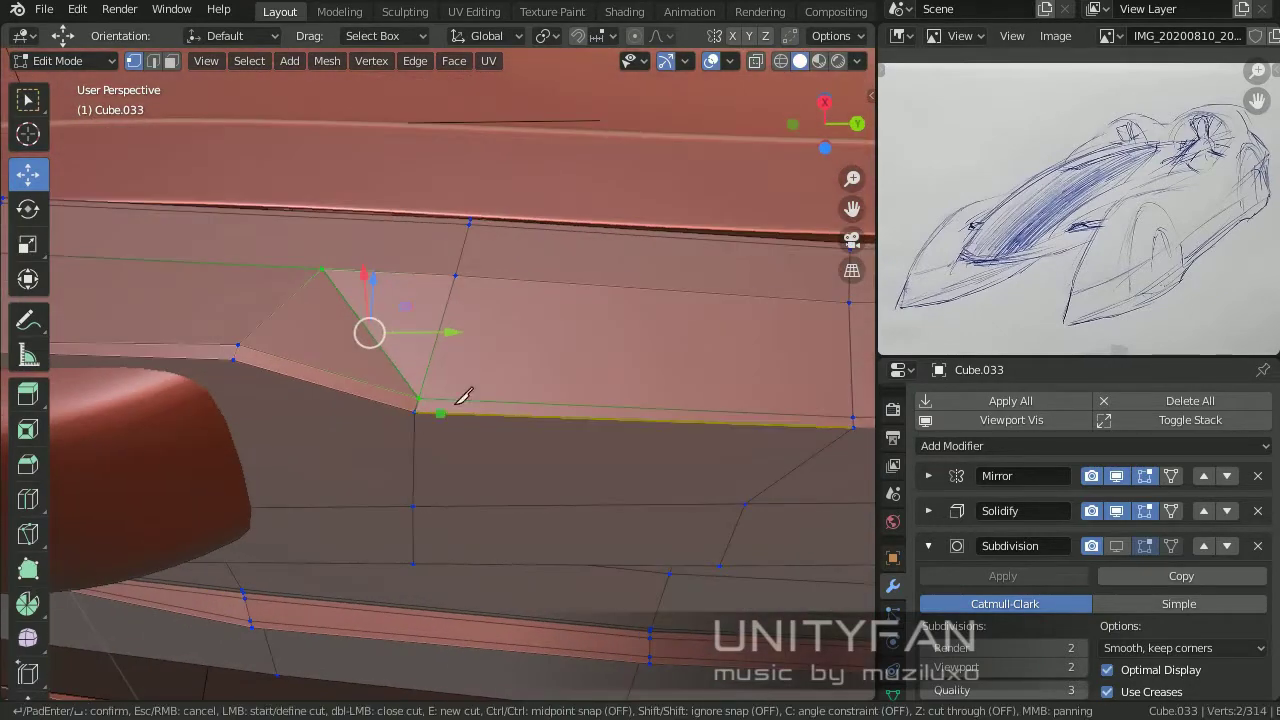
key("Return")
middle_click_drag(474, 490, 430, 462)
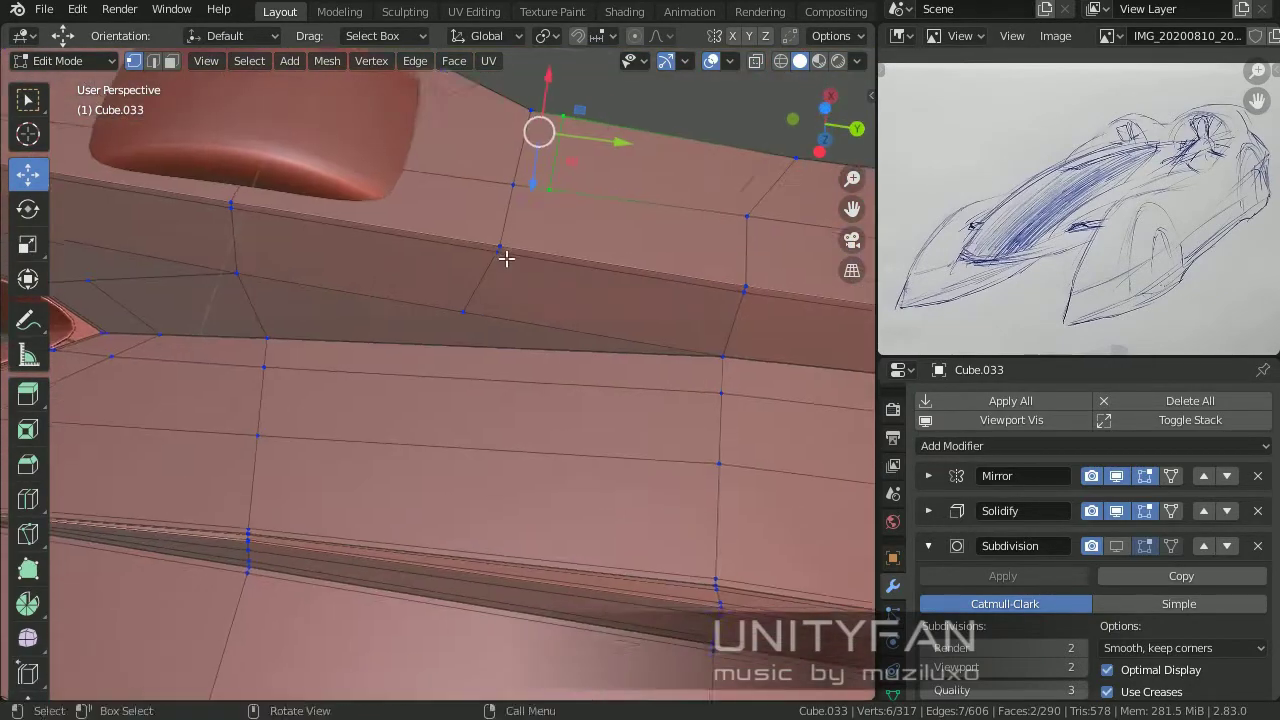
middle_click_drag(506, 258, 476, 352)
Step: Start another knife cut, switch the viewport to wireframe and select a side-panel face
key("k")
middle_click_drag(465, 526, 463, 626)
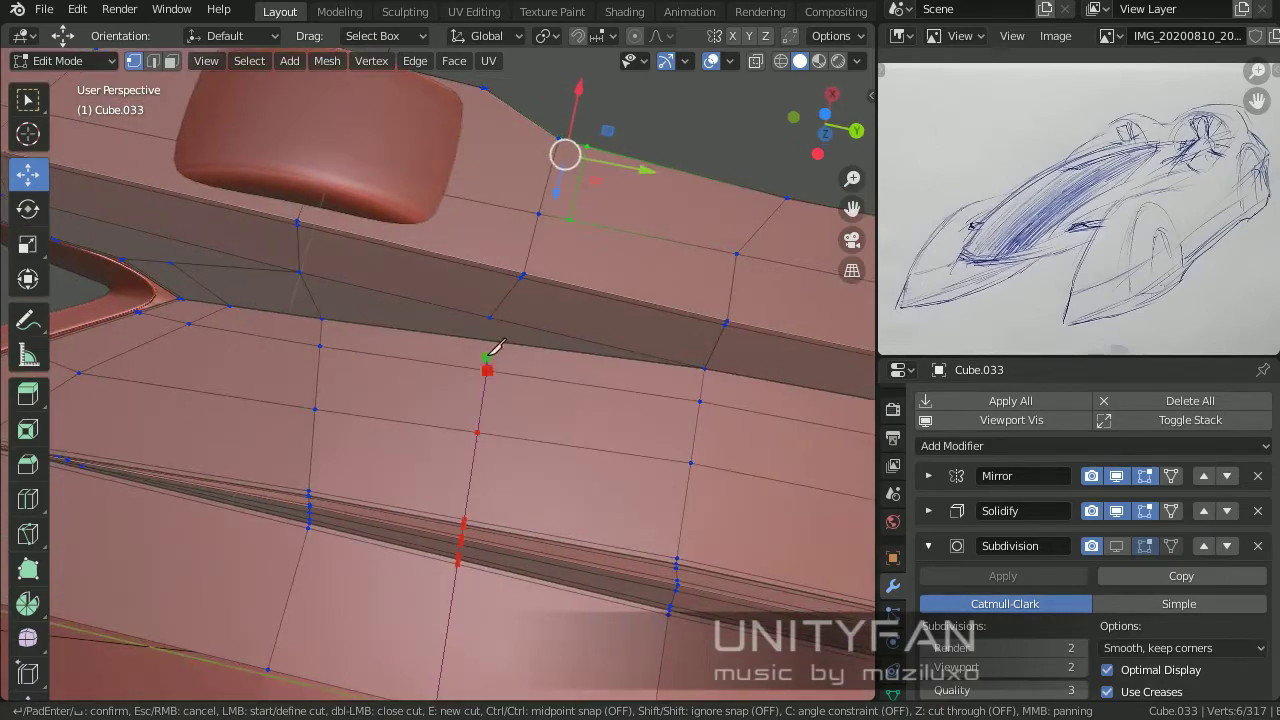
key("z")
left_click(300, 420)
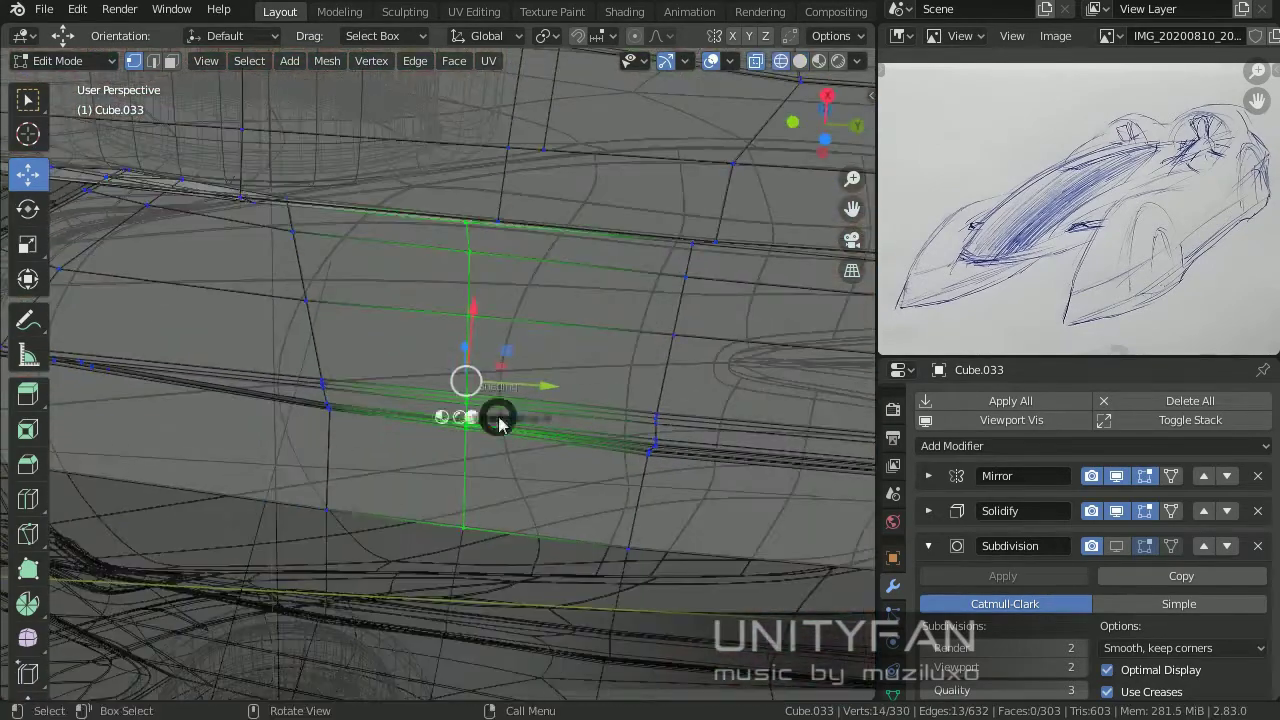
mouse_move(477, 437)
middle_mouse_down()
mouse_move(463, 314)
mouse_move(511, 454)
mouse_move(503, 357)
mouse_move(479, 380)
mouse_move(571, 457)
middle_mouse_up()
key("3")
left_click(585, 382)
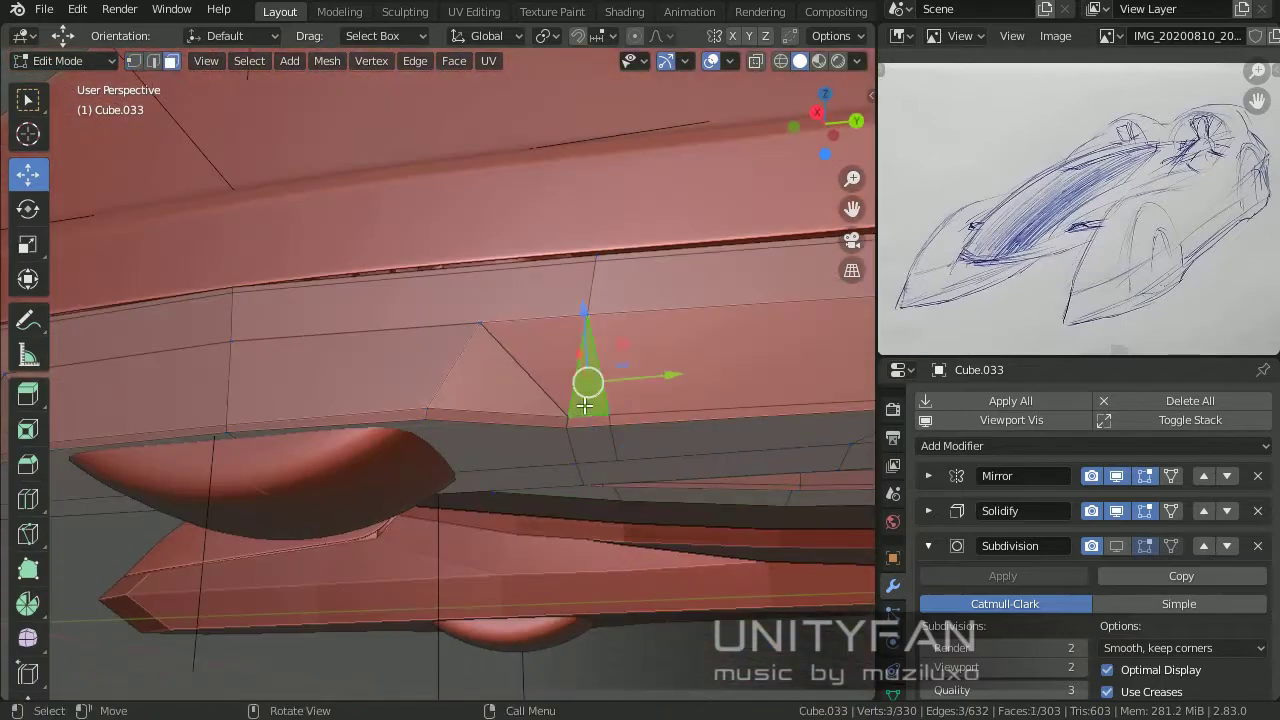
mouse_move(585, 382)
middle_mouse_down()
mouse_move(520, 448)
mouse_move(866, 417)
mouse_move(466, 443)
mouse_move(546, 400)
mouse_move(476, 329)
mouse_move(577, 297)
middle_mouse_up()
key("1")
Step: Add an edge loop across the side panel, cancel the knife and return to Object Mode
key("k")
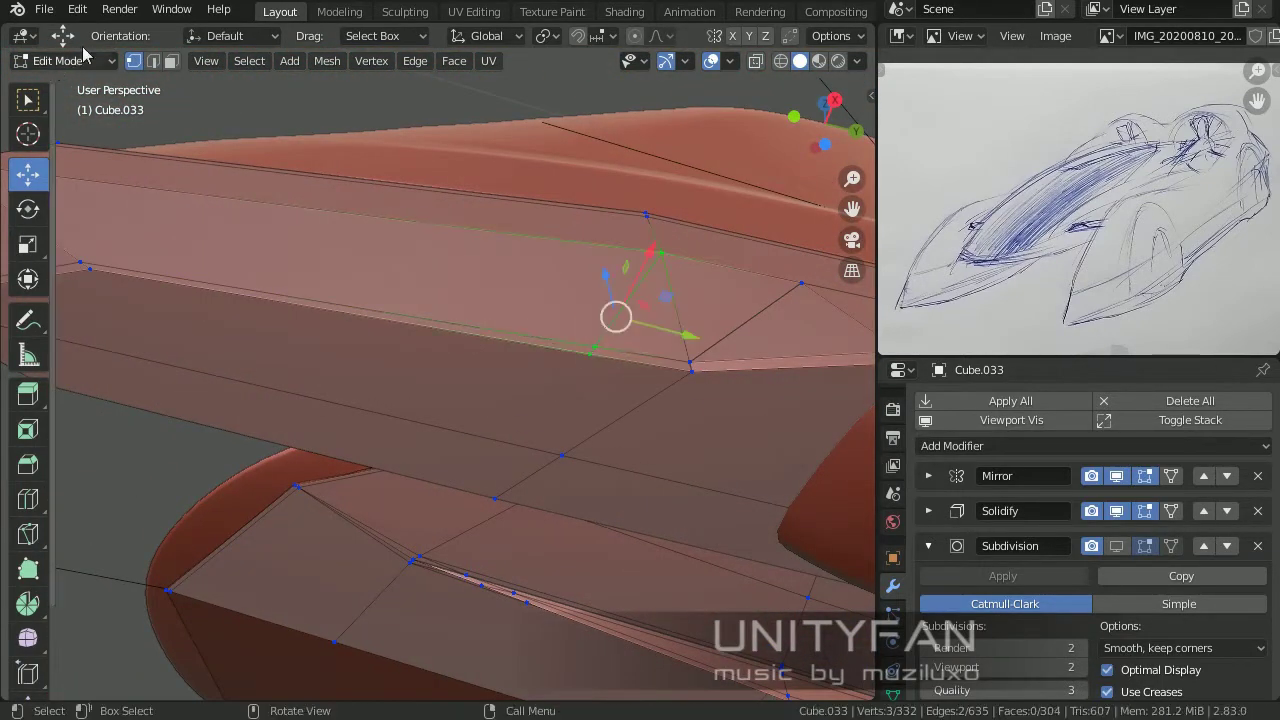
middle_click_drag(627, 368, 557, 369)
key("ctrl+r")
left_click(574, 286)
mouse_move(574, 286)
middle_mouse_down()
mouse_move(280, 408)
mouse_move(124, 52)
mouse_move(495, 468)
middle_mouse_up()
left_click(132, 60)
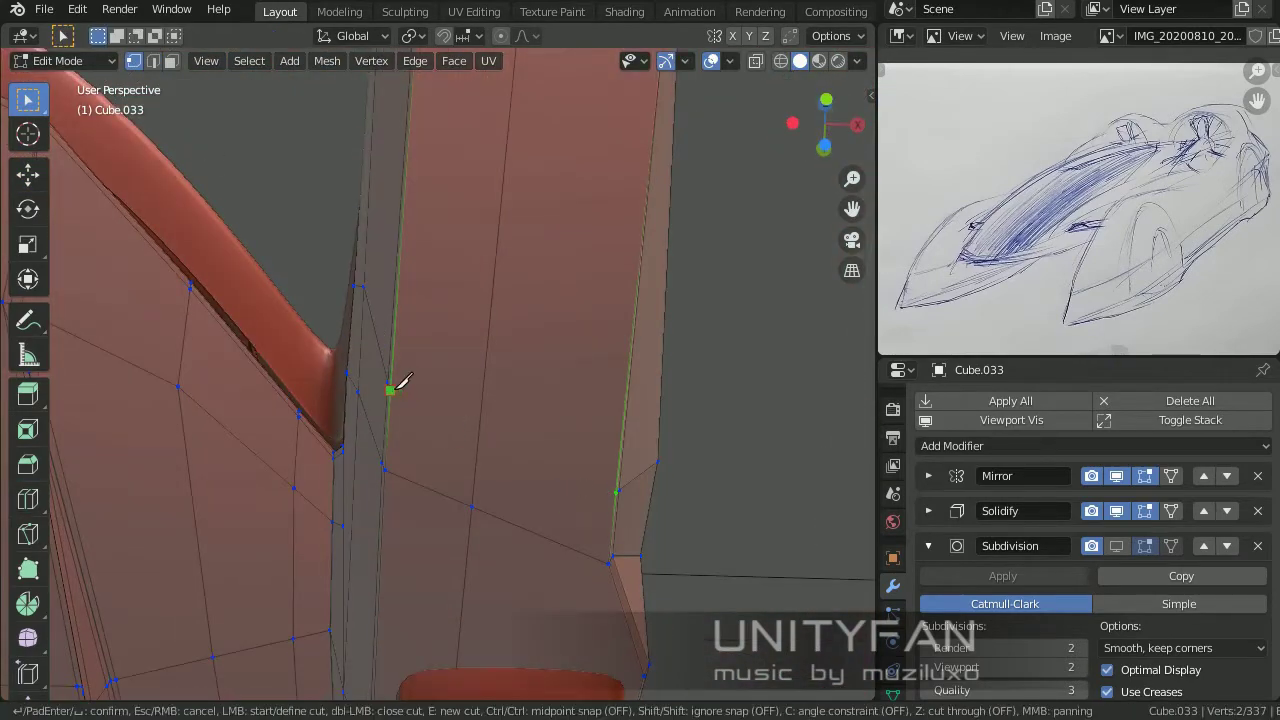
key("Escape")
middle_click_drag(620, 482, 386, 531)
key("Tab")
Step: Apply Shade Smooth to the car body Cube.033
right_click(560, 358)
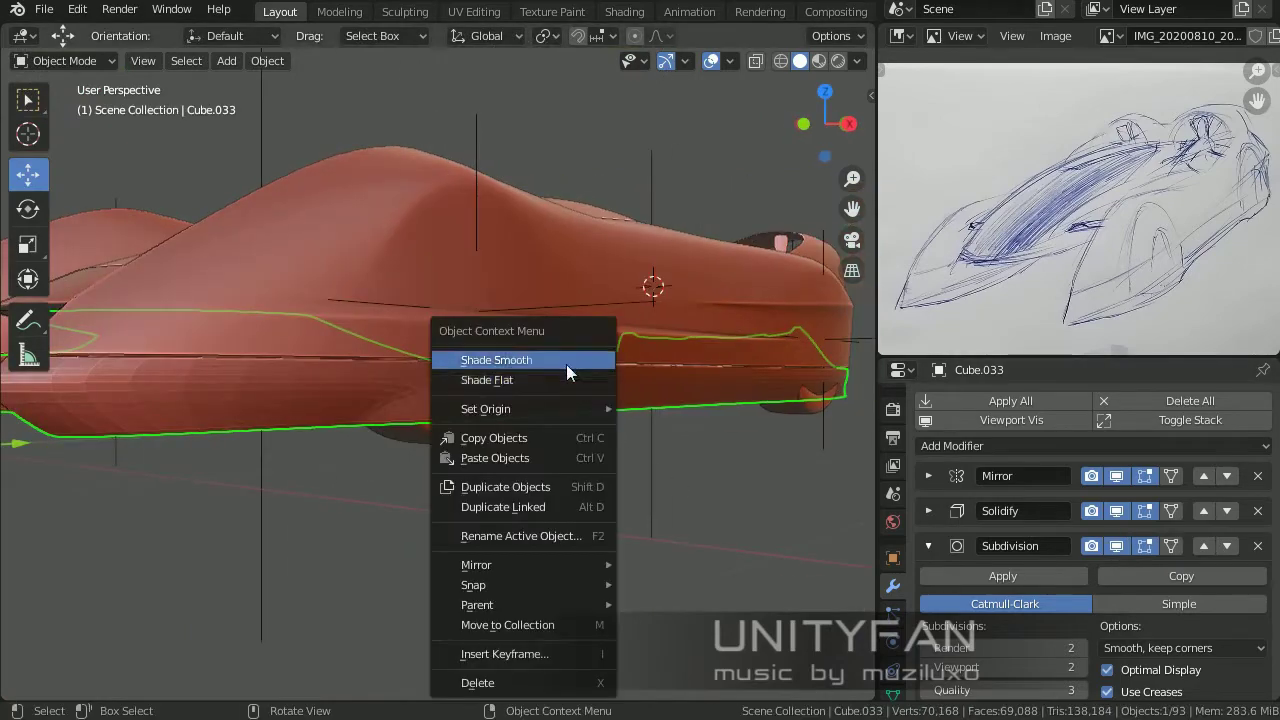
left_click(540, 358)
mouse_move(478, 418)
middle_mouse_down()
mouse_move(490, 357)
mouse_move(443, 394)
mouse_move(545, 538)
mouse_move(609, 517)
mouse_move(572, 393)
mouse_move(569, 422)
middle_mouse_up()
key("Tab")
key("Tab")
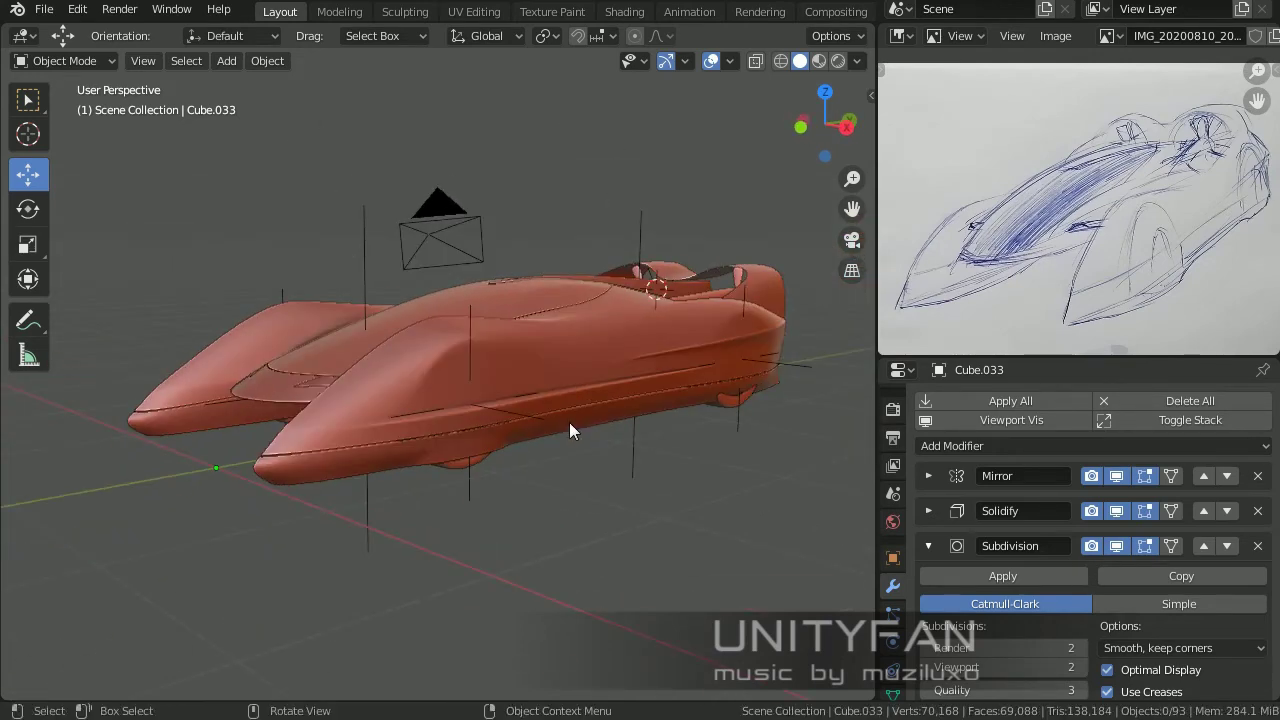
Step: Hide viewport overlays and orbit around the car to judge its clean shape
middle_click_drag(718, 331, 679, 384)
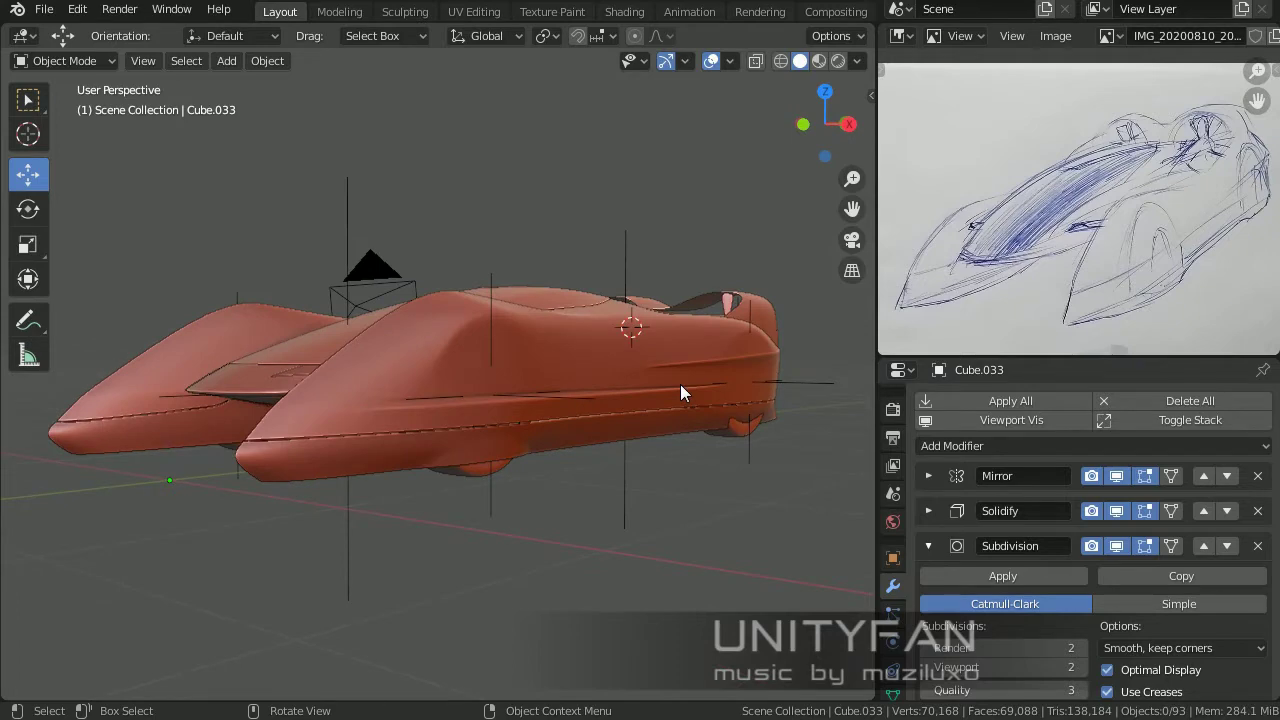
mouse_move(680, 384)
middle_mouse_down()
mouse_move(593, 366)
mouse_move(722, 105)
middle_mouse_up()
left_click(711, 60)
middle_click_drag(711, 60, 747, 492)
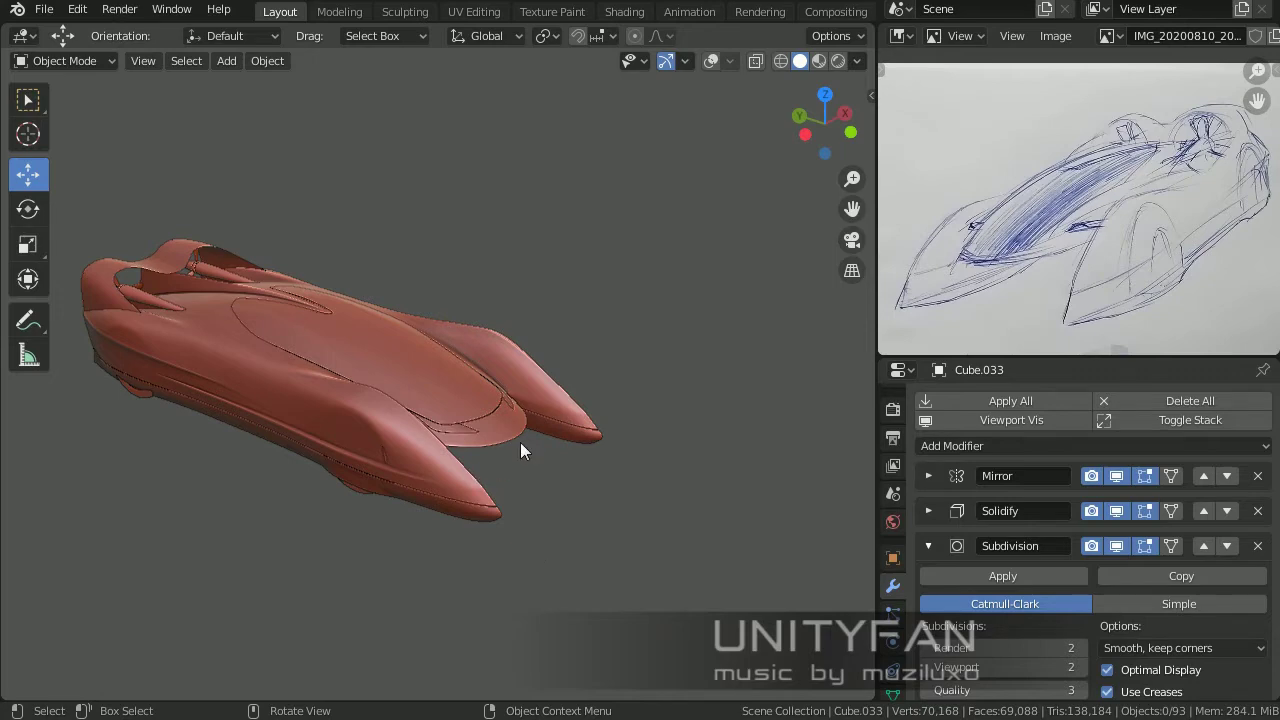
Step: Select the car body again and enter Edit Mode, viewing the side hull's front
left_click(516, 484)
scroll(524, 498, "up", 5)
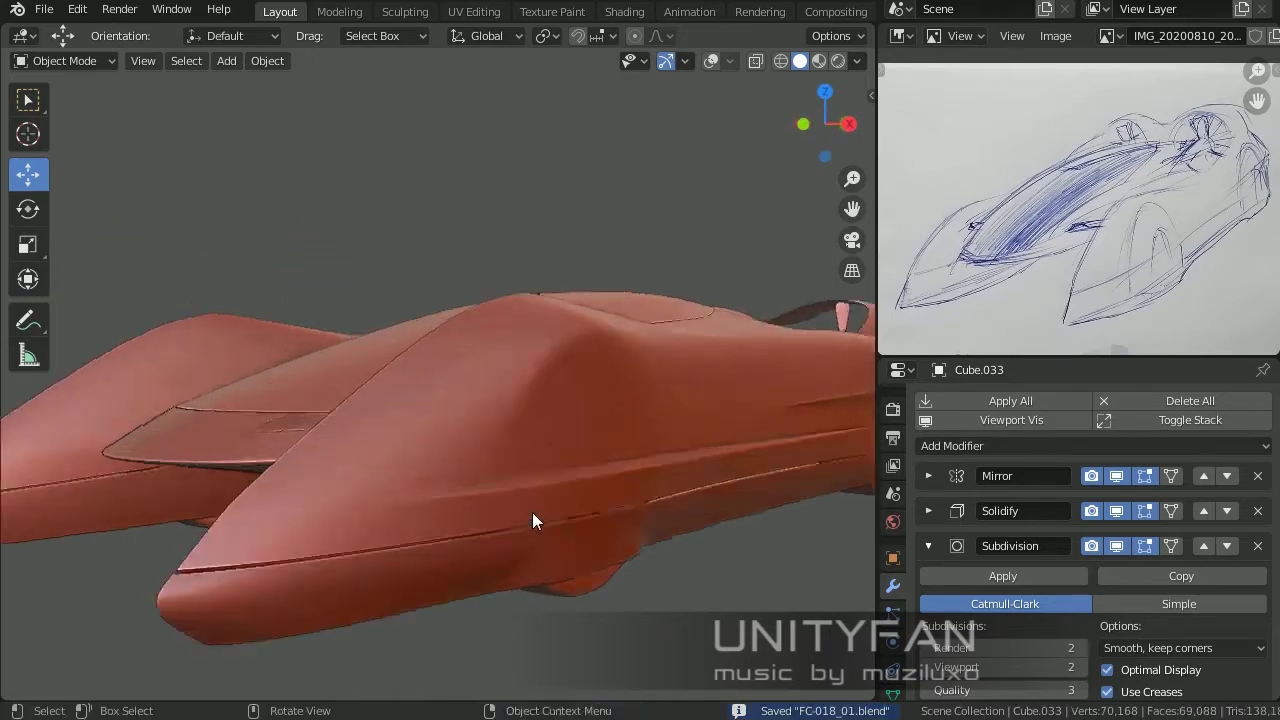
middle_click_drag(532, 512, 472, 414)
key("Tab")
mouse_move(497, 458)
middle_mouse_down()
mouse_move(633, 434)
mouse_move(577, 443)
mouse_move(557, 309)
mouse_move(690, 357)
middle_mouse_up()
Step: Select the ring of faces around the bump and preview the hull shape in Object Mode
key("3")
left_click(557, 309, "alt")
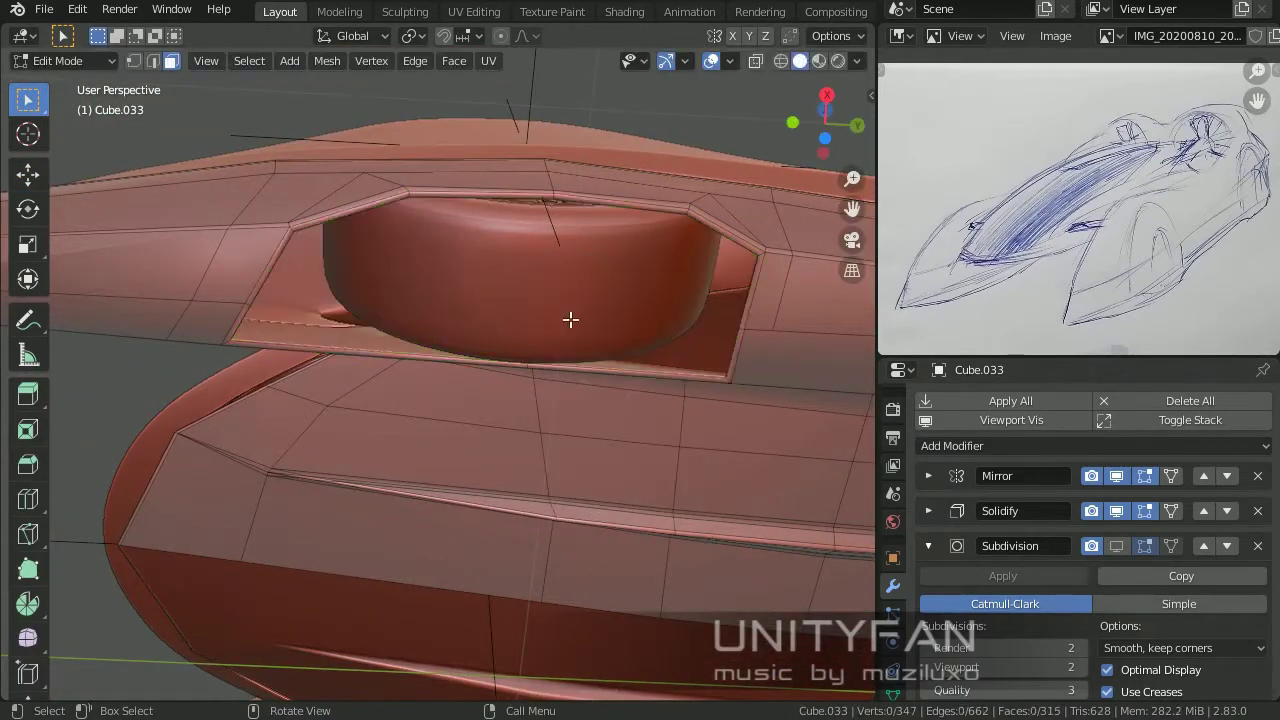
key("Tab")
middle_click_drag(570, 319, 652, 188)
scroll(528, 443, "down", 5)
scroll(597, 531, "up", 5)
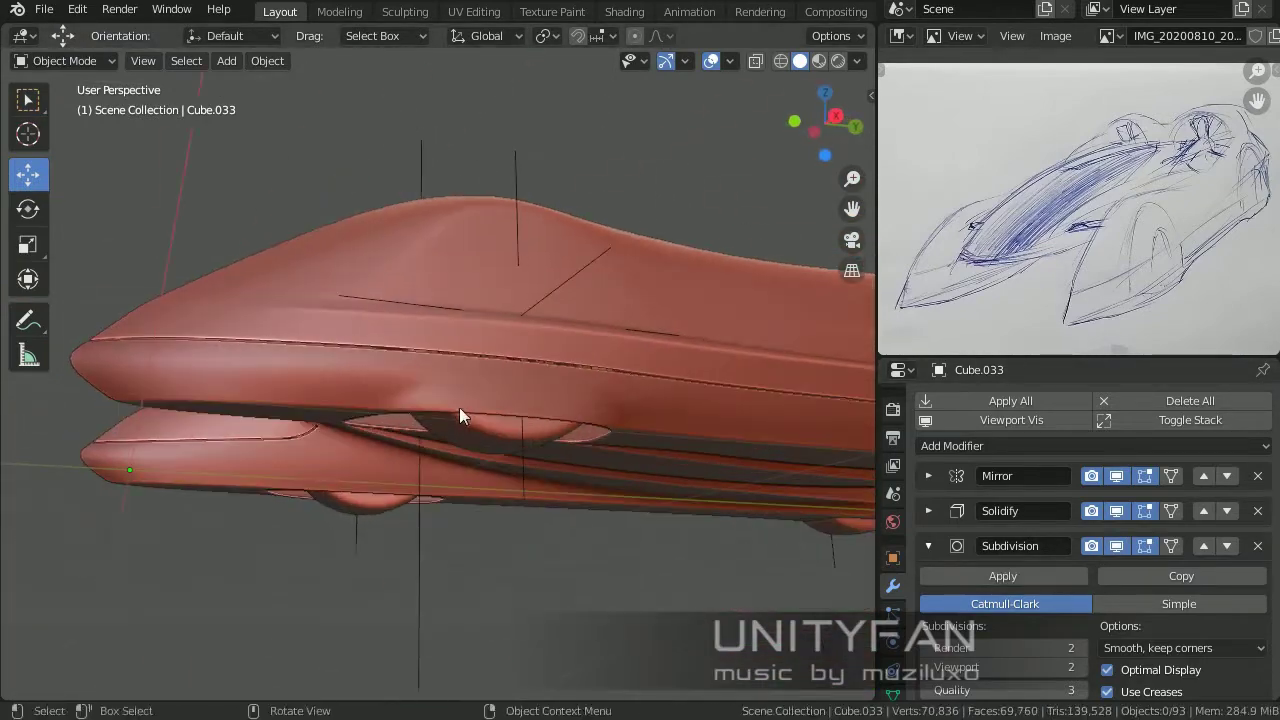
mouse_move(459, 407)
middle_mouse_down()
mouse_move(456, 364)
mouse_move(565, 396)
mouse_move(469, 391)
mouse_move(360, 280)
mouse_move(337, 314)
mouse_move(295, 310)
mouse_move(343, 334)
middle_mouse_up()
key("Tab")
Step: Knife-cut a new edge across the hull from an edge point to a vertex
key("1")
key("k")
left_click(336, 274)
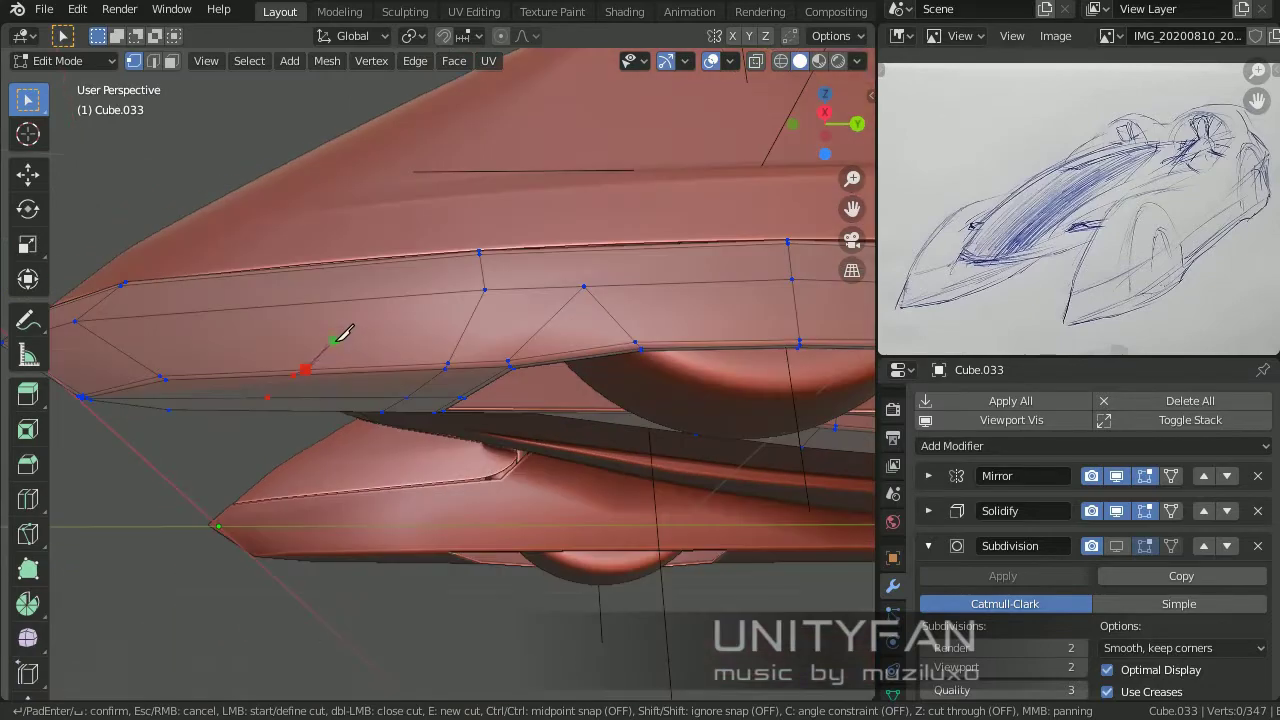
left_click(618, 323)
middle_click_drag(618, 323, 541, 392)
key("Return")
mouse_move(726, 424)
middle_mouse_down()
mouse_move(634, 377)
mouse_move(346, 463)
mouse_move(540, 511)
mouse_move(563, 487)
mouse_move(543, 449)
middle_mouse_up()
Step: Slide the cut vertices along the X axis and preview the side panel shape
key("shift+space")
key("g")
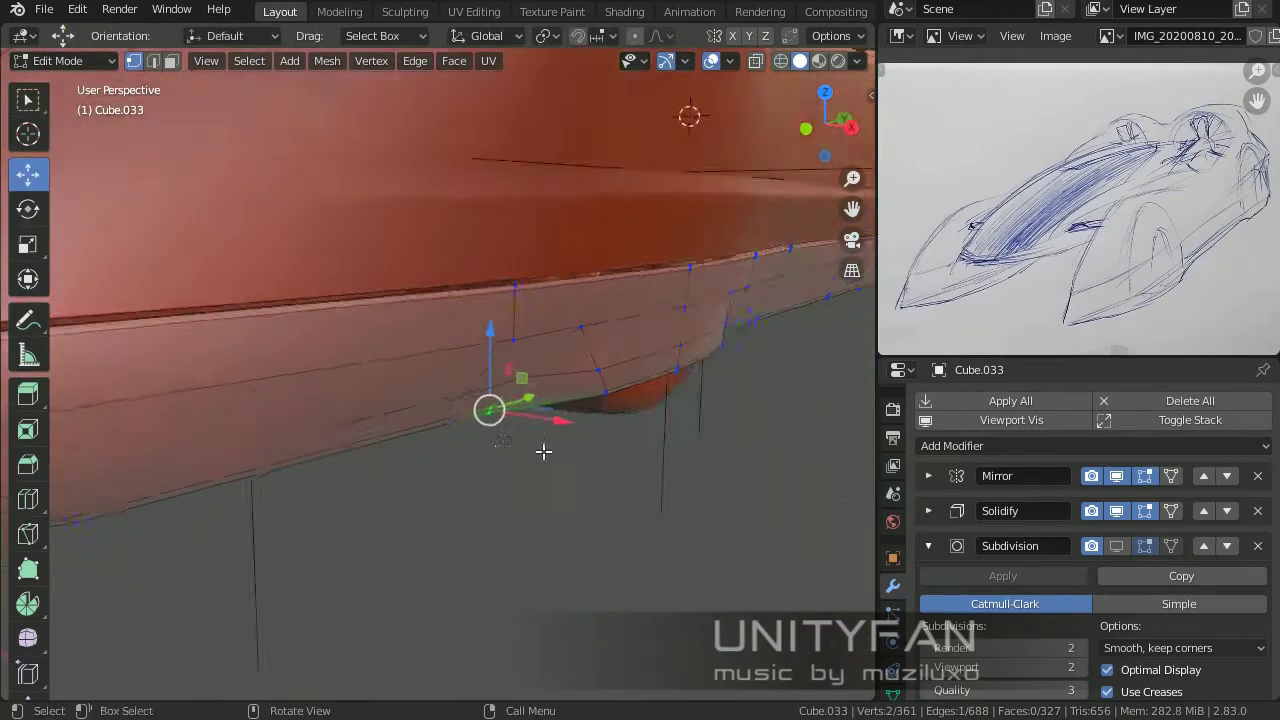
left_click_drag(700, 398, 746, 399)
mouse_move(624, 427)
middle_mouse_down()
mouse_move(710, 474)
mouse_move(523, 306)
mouse_move(546, 374)
mouse_move(497, 427)
middle_mouse_up()
key("Tab")
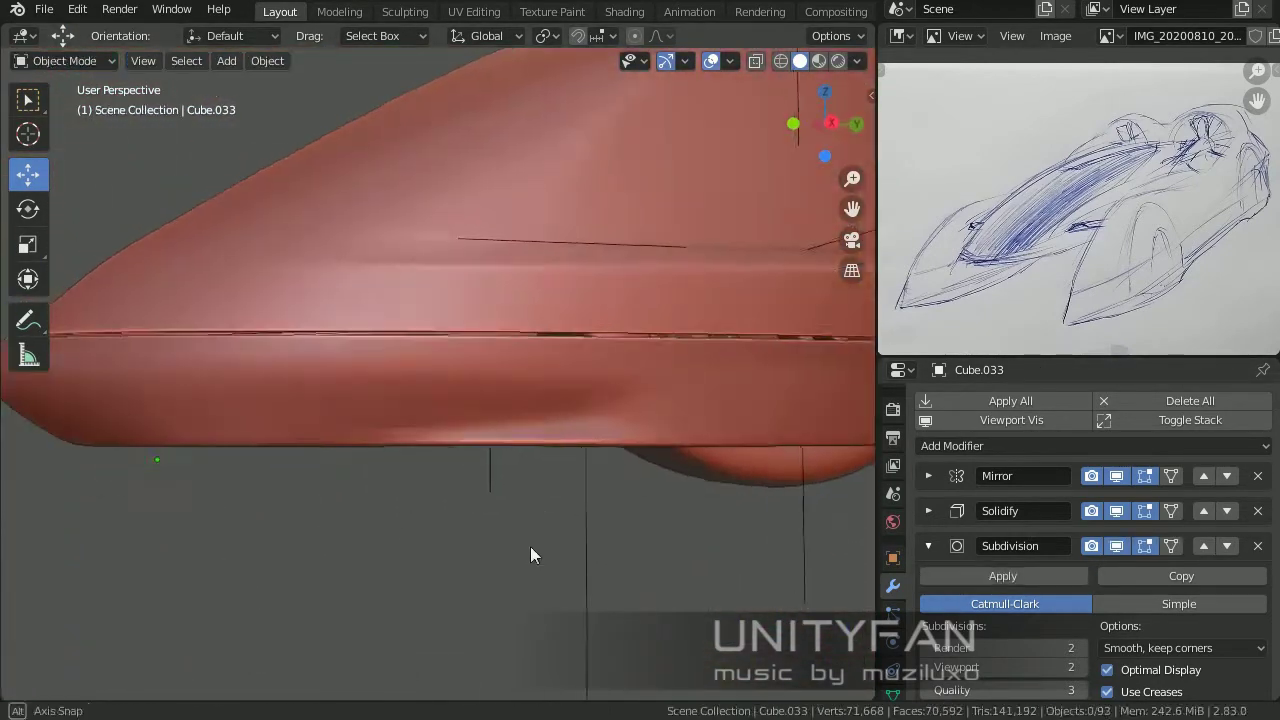
mouse_move(530, 546)
middle_mouse_down()
mouse_move(493, 560)
mouse_move(359, 359)
mouse_move(586, 486)
middle_mouse_up()
key("Tab")
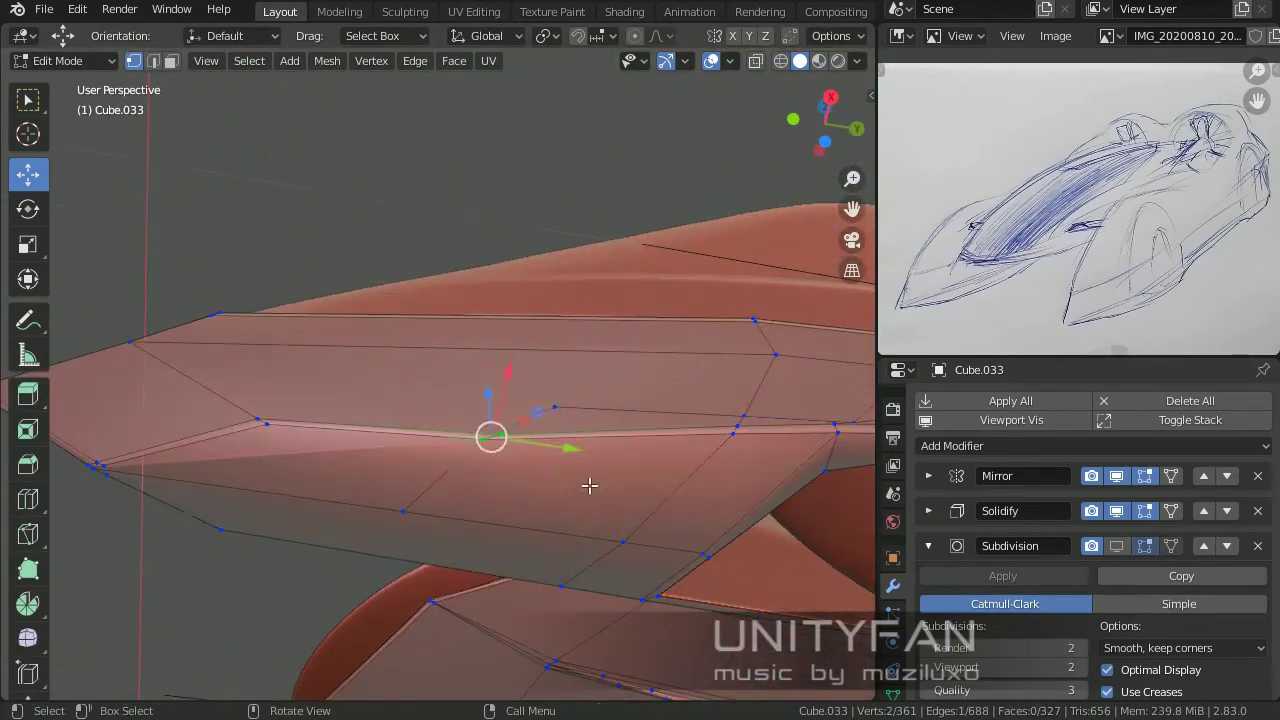
key("g")
key("Escape")
mouse_move(469, 309)
middle_mouse_down()
mouse_move(543, 509)
mouse_move(271, 512)
mouse_move(466, 557)
mouse_move(366, 523)
mouse_move(547, 556)
mouse_move(617, 531)
mouse_move(457, 434)
mouse_move(620, 543)
mouse_move(527, 469)
mouse_move(413, 490)
mouse_move(557, 449)
mouse_move(514, 451)
mouse_move(563, 491)
mouse_move(568, 463)
middle_mouse_up()
key("Tab")
key("Tab")
Step: Knife-cut additional edges down the side panel
key("k")
middle_click_drag(711, 468, 581, 507)
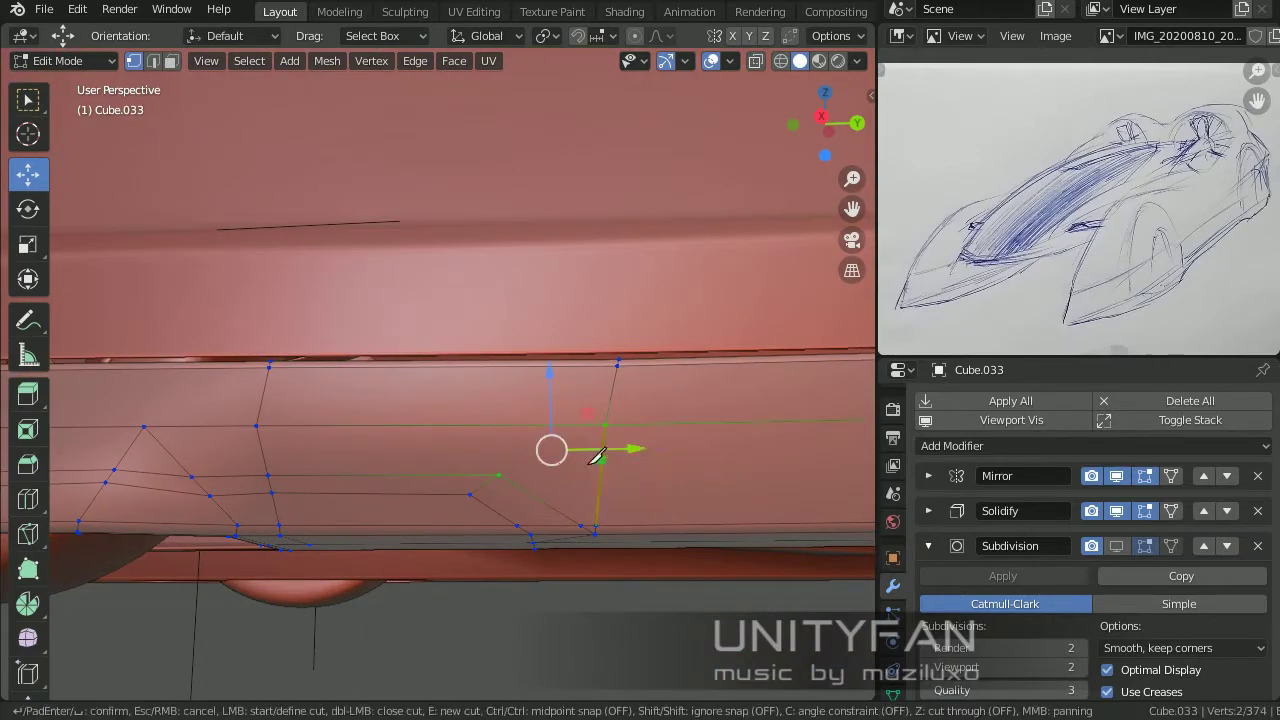
key("Return")
mouse_move(543, 466)
middle_mouse_down()
mouse_move(486, 480)
mouse_move(490, 450)
middle_mouse_up()
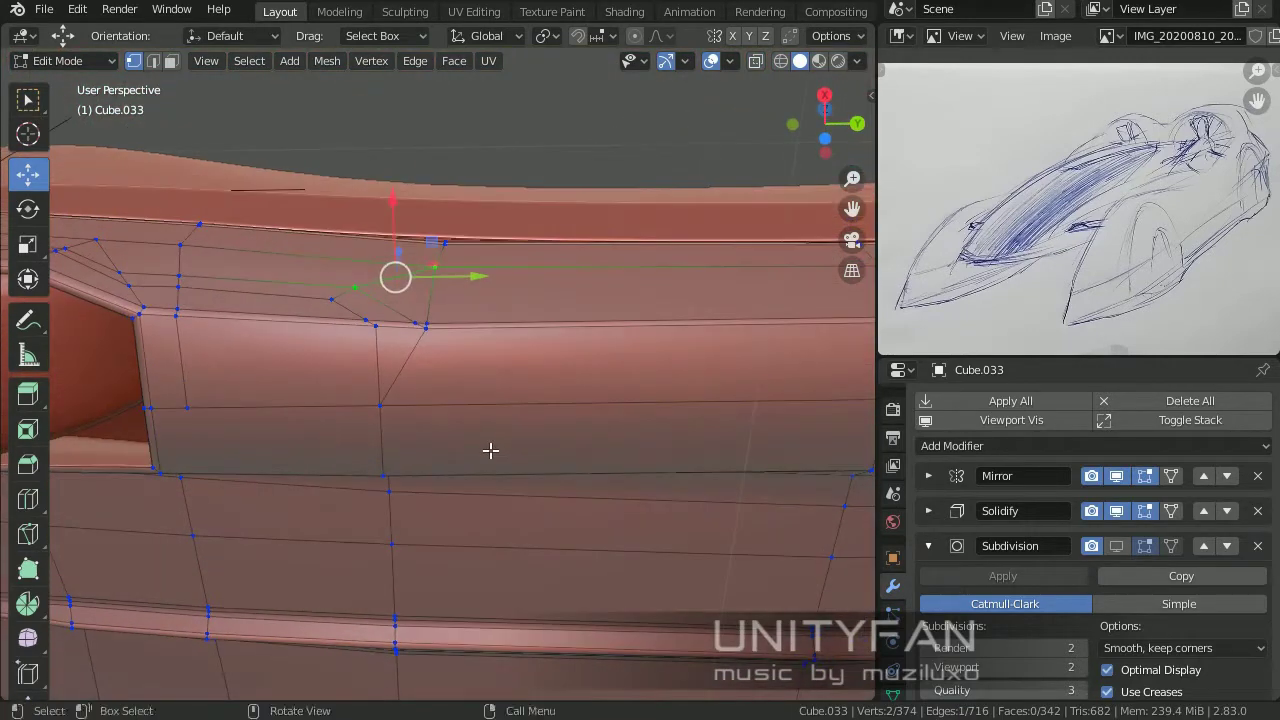
left_click(490, 326)
mouse_move(490, 326)
middle_mouse_down()
mouse_move(505, 408)
mouse_move(502, 386)
middle_mouse_up()
mouse_move(484, 553)
middle_mouse_down()
mouse_move(449, 514)
mouse_move(503, 360)
mouse_move(530, 567)
middle_mouse_up()
key("Return")
Step: Dissolve the selected edges and move vertices vertically around the side recess
key("x")
left_click(451, 597)
mouse_move(451, 597)
middle_mouse_down()
mouse_move(537, 509)
mouse_move(323, 200)
mouse_move(507, 351)
middle_mouse_up()
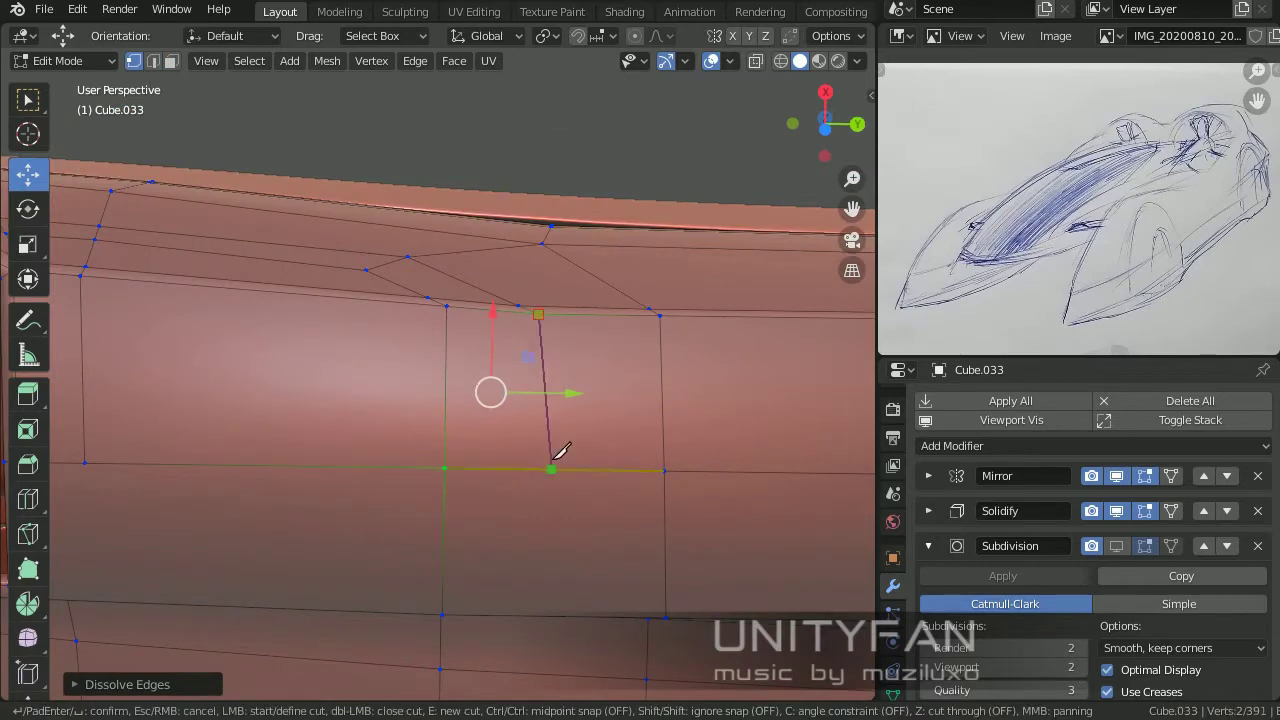
key("Return")
mouse_move(554, 459)
middle_mouse_down()
mouse_move(523, 620)
mouse_move(543, 429)
mouse_move(491, 406)
mouse_move(397, 405)
middle_mouse_up()
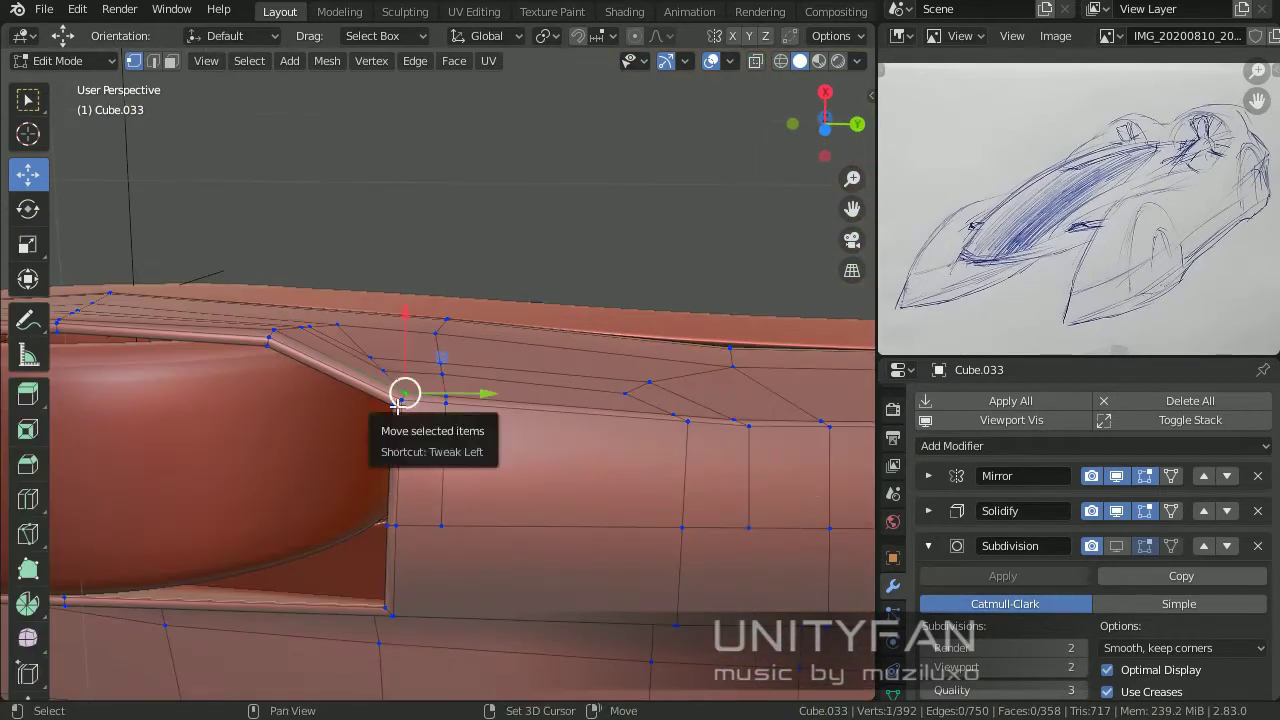
left_click(569, 367)
mouse_move(569, 367)
middle_mouse_down()
mouse_move(596, 412)
mouse_move(549, 545)
mouse_move(704, 574)
middle_mouse_up()
Step: Check the smoothed body in Object Mode and cancel an unfinished knife cut
key("Tab")
scroll(556, 538, "down", 4)
key("Tab")
scroll(586, 523, "up", 5)
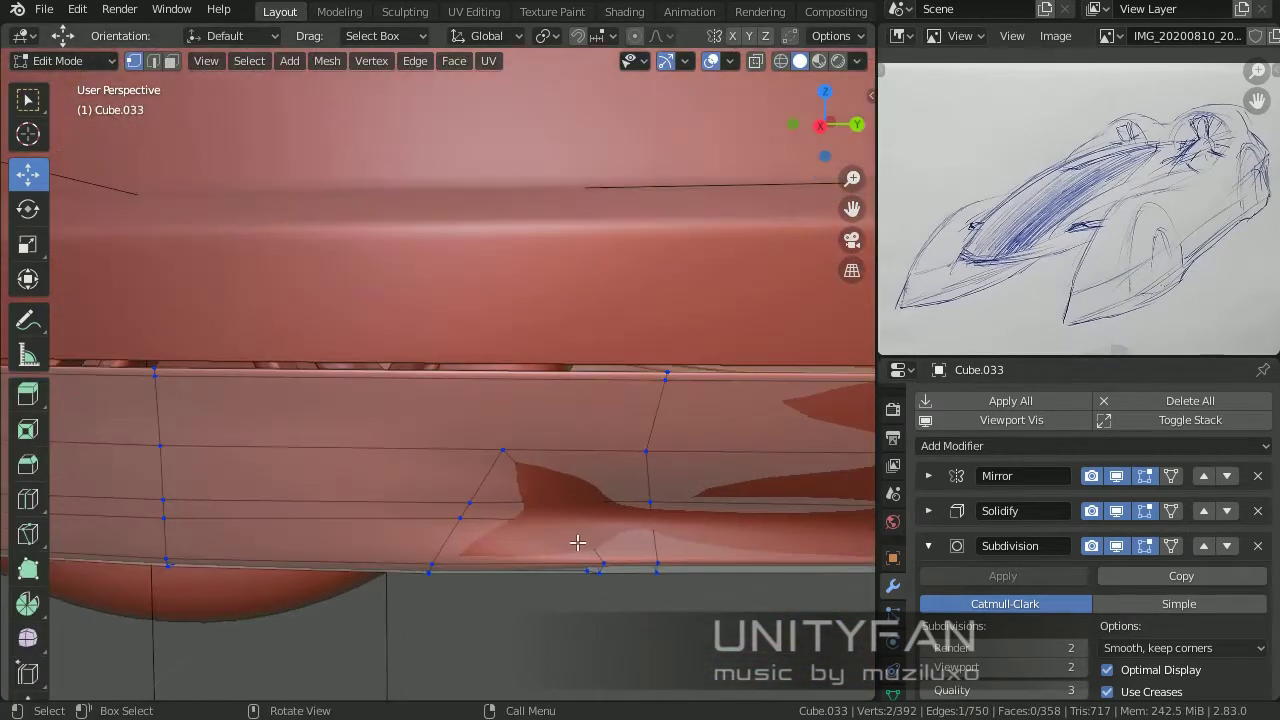
key("Escape")
key("Tab")
scroll(398, 472, "down", 4)
key("Tab")
scroll(526, 457, "up", 4)
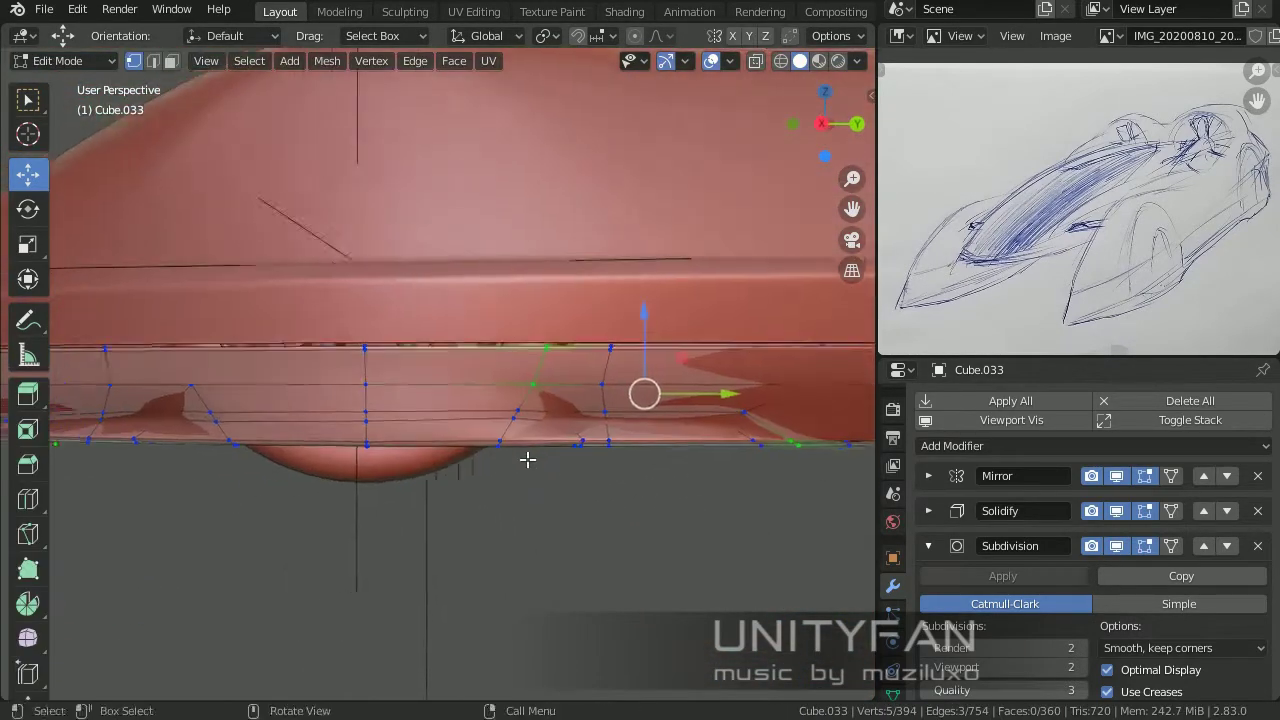
Step: Commit new knife cuts across the side panel, previewing the result between cuts
mouse_move(526, 457)
middle_mouse_down()
mouse_move(435, 471)
mouse_move(451, 483)
middle_mouse_up()
key("Return")
key("Tab")
scroll(509, 505, "down", 4)
key("Tab")
scroll(371, 471, "up", 4)
key("Return")
scroll(420, 530, "down", 4)
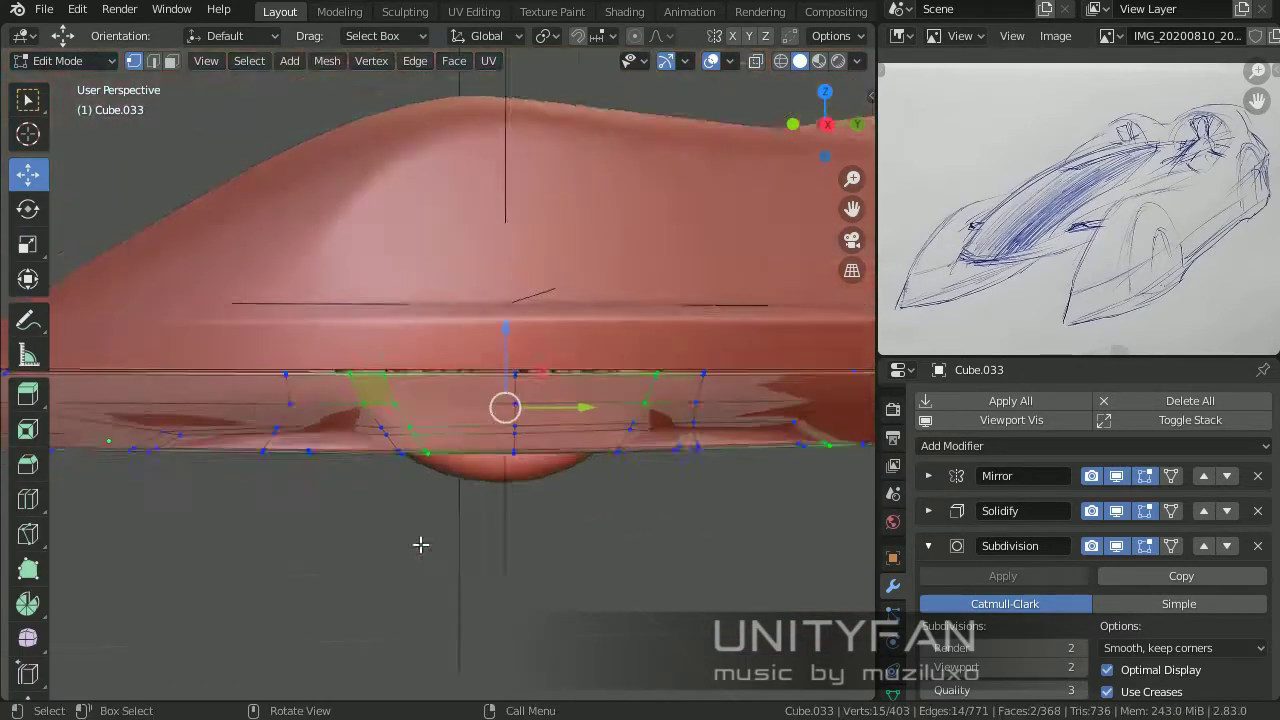
Step: Commit a final side-panel knife cut and preview the smoothed surface
key("Tab")
scroll(414, 523, "up", 3)
key("Tab")
middle_click_drag(484, 451, 522, 447)
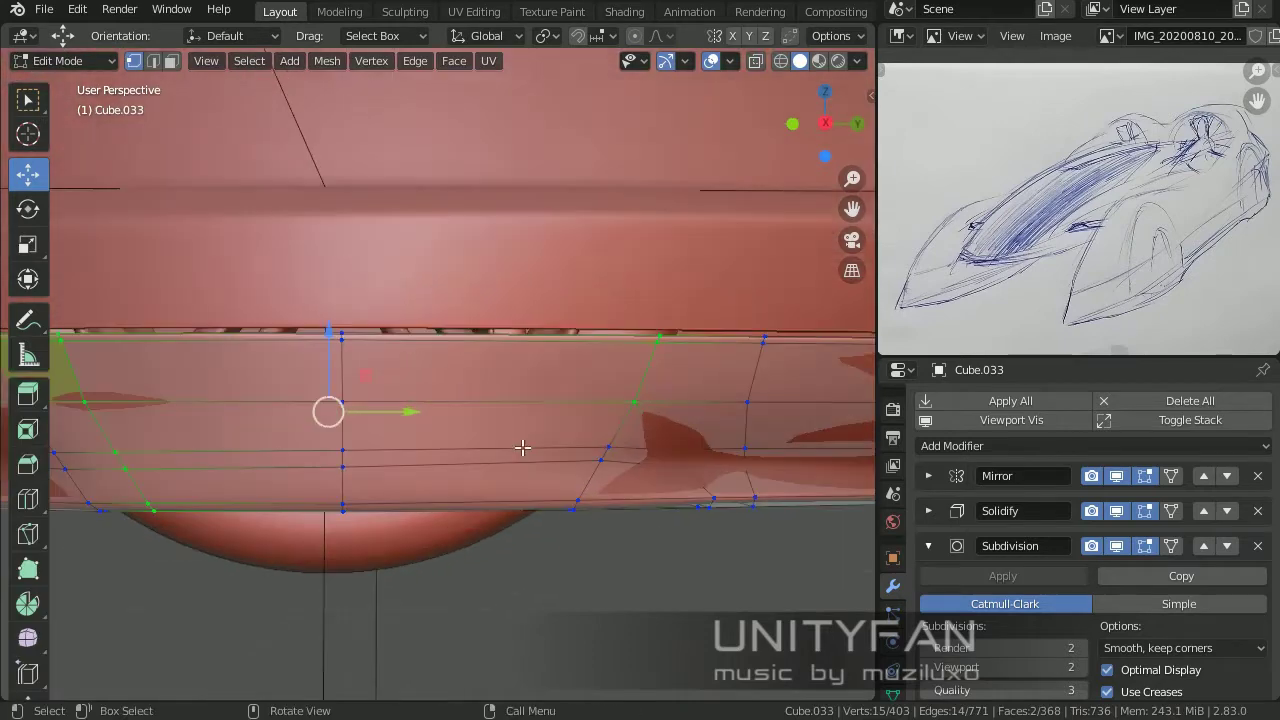
key("Return")
key("Tab")
mouse_move(510, 513)
middle_mouse_down()
mouse_move(485, 580)
mouse_move(600, 554)
mouse_move(411, 523)
mouse_move(463, 429)
mouse_move(514, 423)
mouse_move(507, 436)
middle_mouse_up()
scroll(600, 554, "up", 3)
Step: Apply Shade Smooth to the car body and go back into Edit Mode
right_click(497, 377)
left_click(497, 377)
key("Tab")
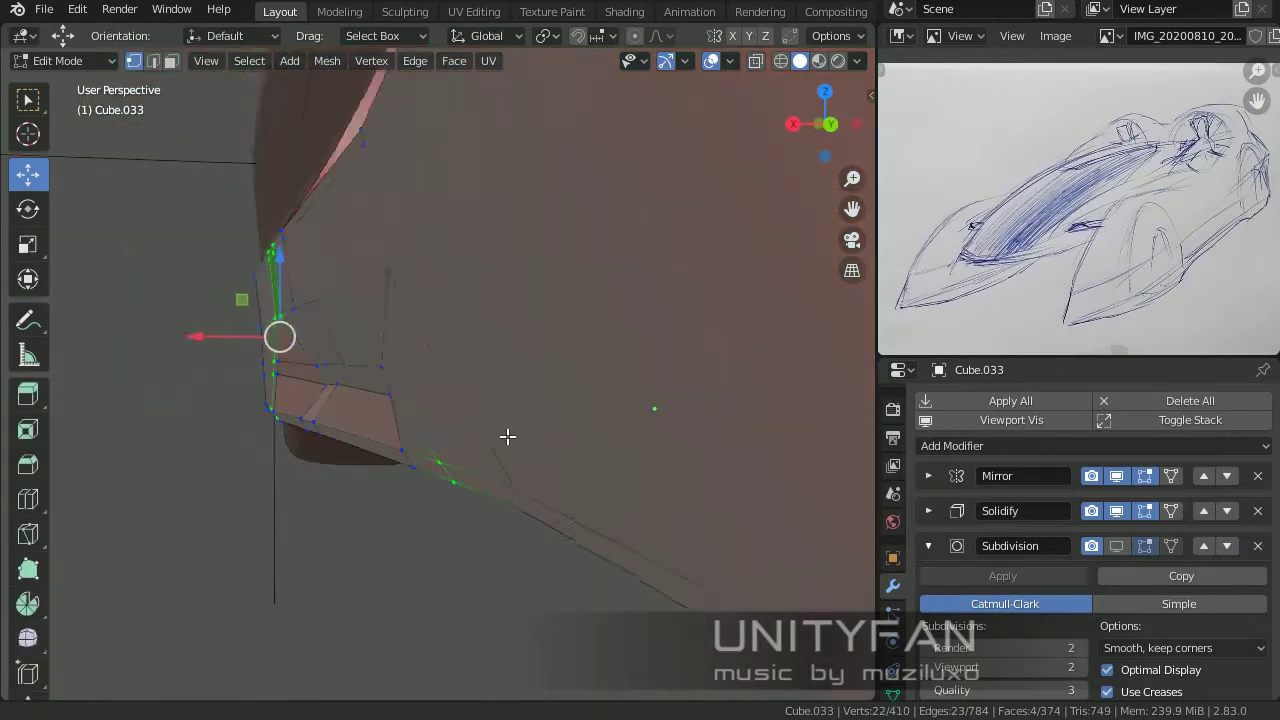
left_click(273, 343)
mouse_move(273, 343)
middle_mouse_down()
mouse_move(514, 471)
mouse_move(526, 422)
middle_mouse_up()
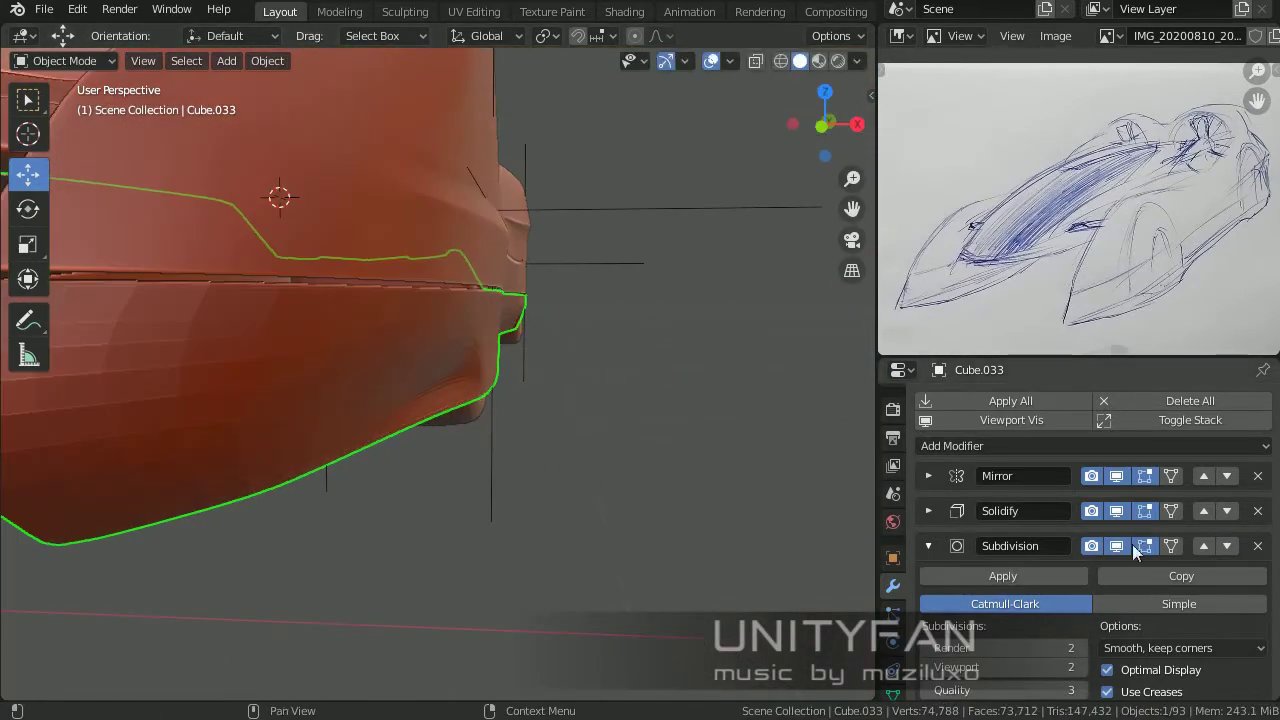
Step: Hide the Subdivision modifier in the viewport and reposition a vertex on the low-poly cage
left_click(1116, 545)
key("Tab")
left_click_drag(464, 469, 346, 480)
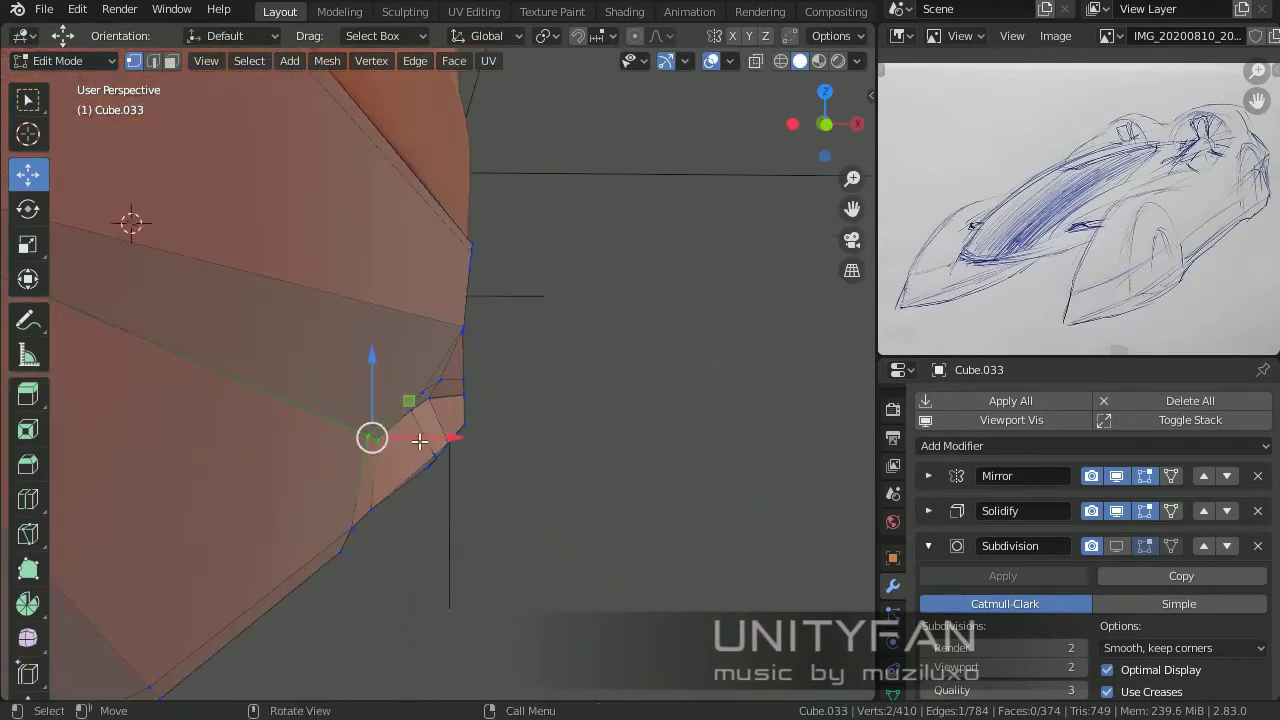
key("Tab")
key("Tab")
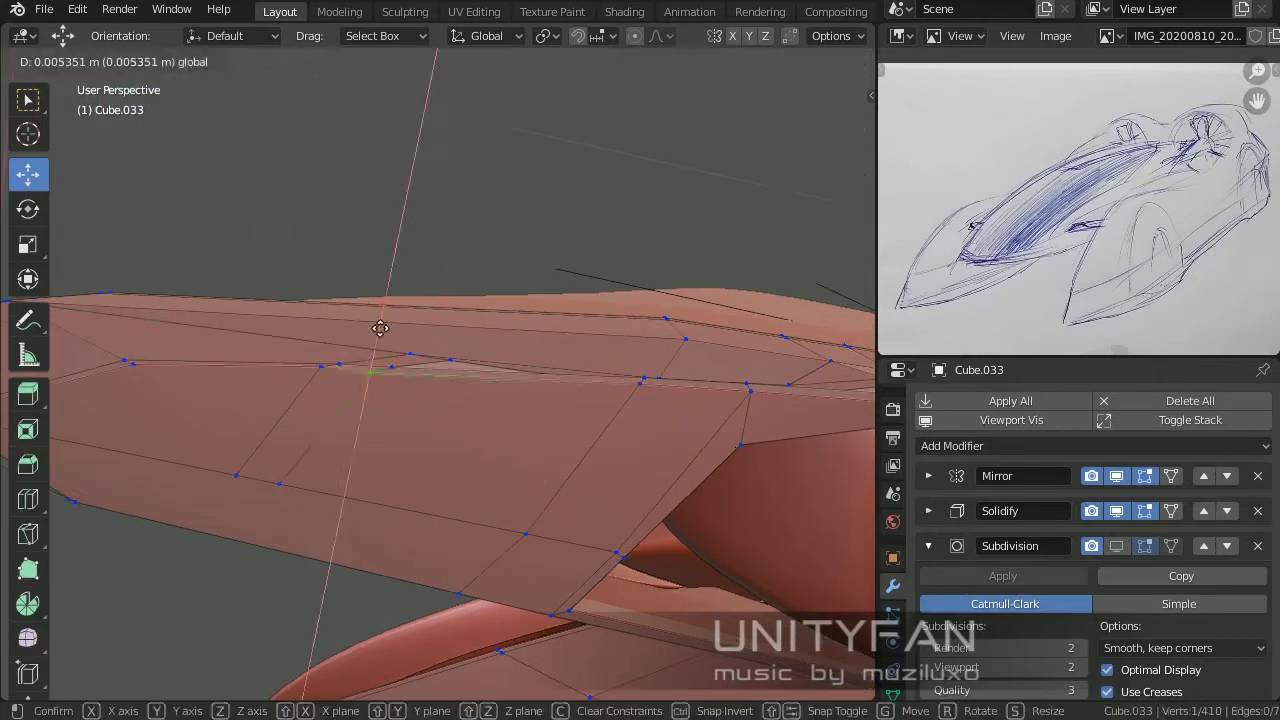
mouse_move(380, 329)
middle_mouse_down("shift")
mouse_move(370, 385)
mouse_move(533, 500)
mouse_move(300, 520)
middle_mouse_up("shift")
Step: Try X-axis moves on the selected vertices, cancel them, and check the body from the side
key("g")
key("x")
key("Escape")
key("g")
key("x")
key("Escape")
mouse_move(434, 365)
middle_mouse_down()
mouse_move(316, 480)
mouse_move(456, 493)
middle_mouse_up()
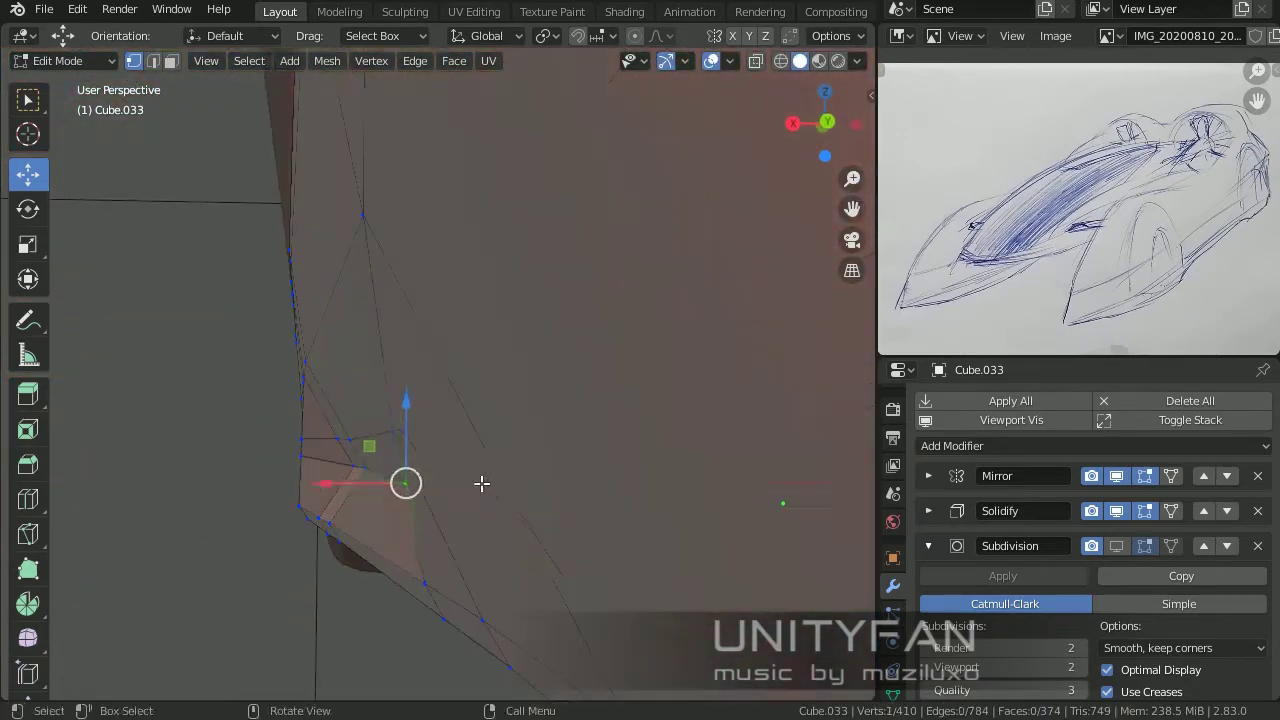
key("Tab")
mouse_move(329, 494)
middle_mouse_down()
mouse_move(406, 430)
mouse_move(352, 366)
middle_mouse_up()
key("Tab")
Step: Move a side vertex vertically along Z and add a second vertex to the selection
key("g")
key("z")
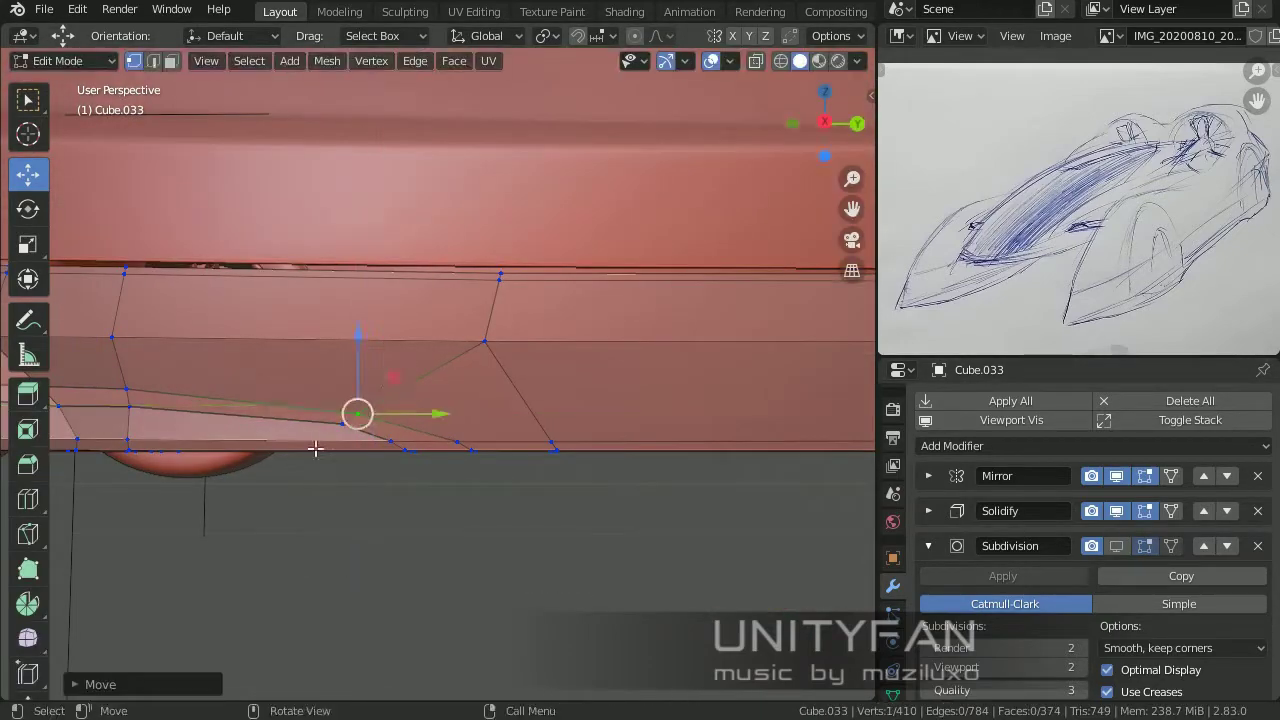
middle_click_drag(315, 449, 423, 420)
key("g")
left_click(426, 371)
mouse_move(426, 371)
middle_mouse_down()
mouse_move(514, 466)
mouse_move(379, 462)
middle_mouse_up()
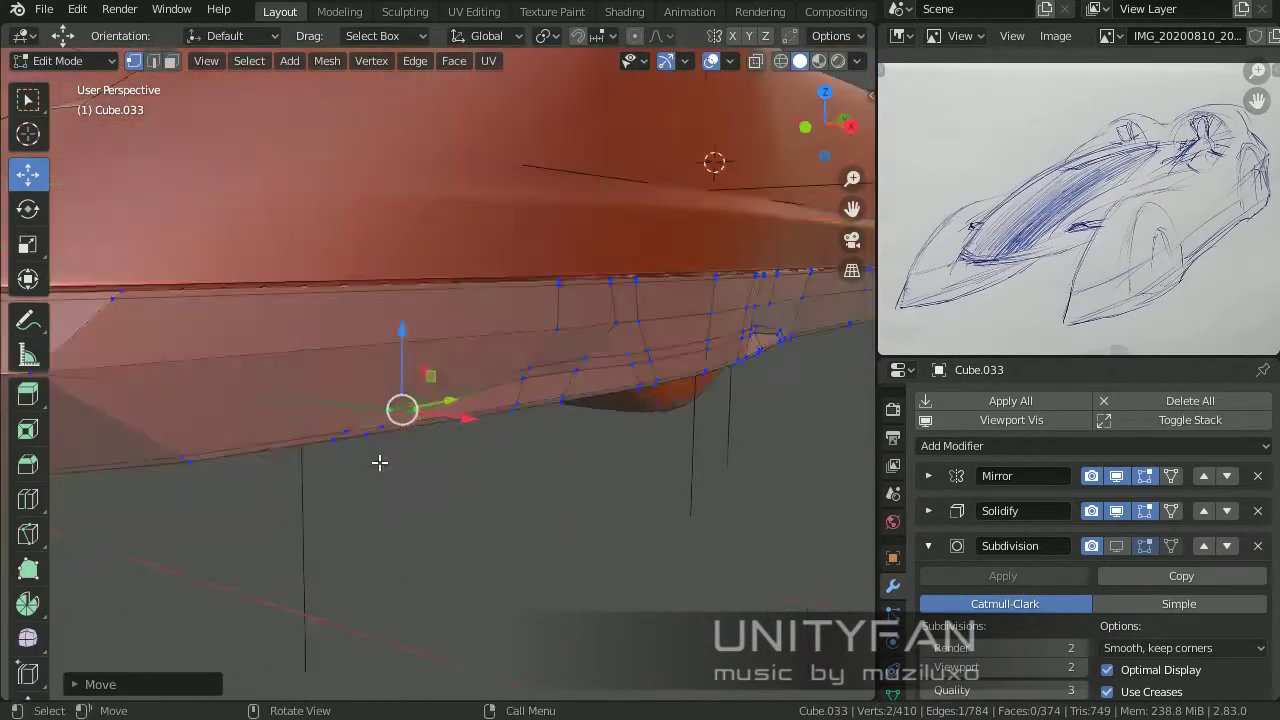
key("Tab")
scroll(558, 379, "down", 2)
Step: Add a new edge loop across the side panel and preview the smoothed body
right_click(558, 379)
left_click(558, 379)
middle_click_drag(558, 379, 655, 557)
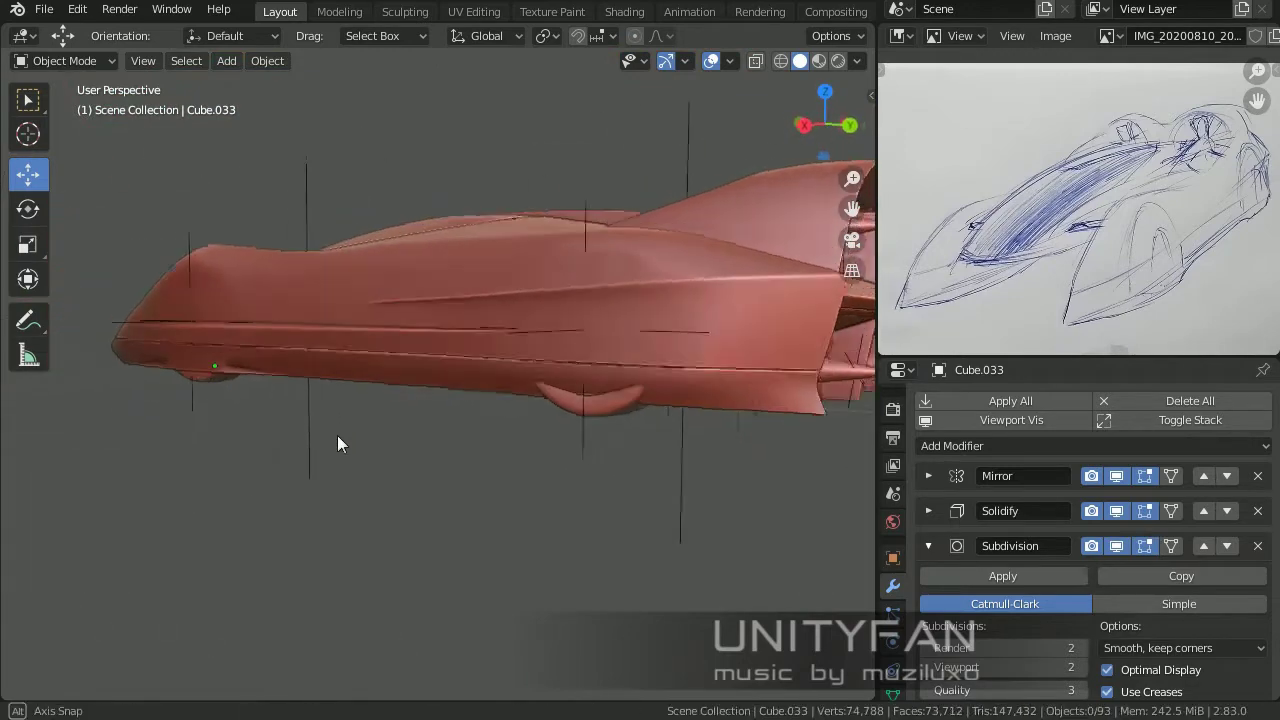
key("Tab")
scroll(466, 407, "up", 3)
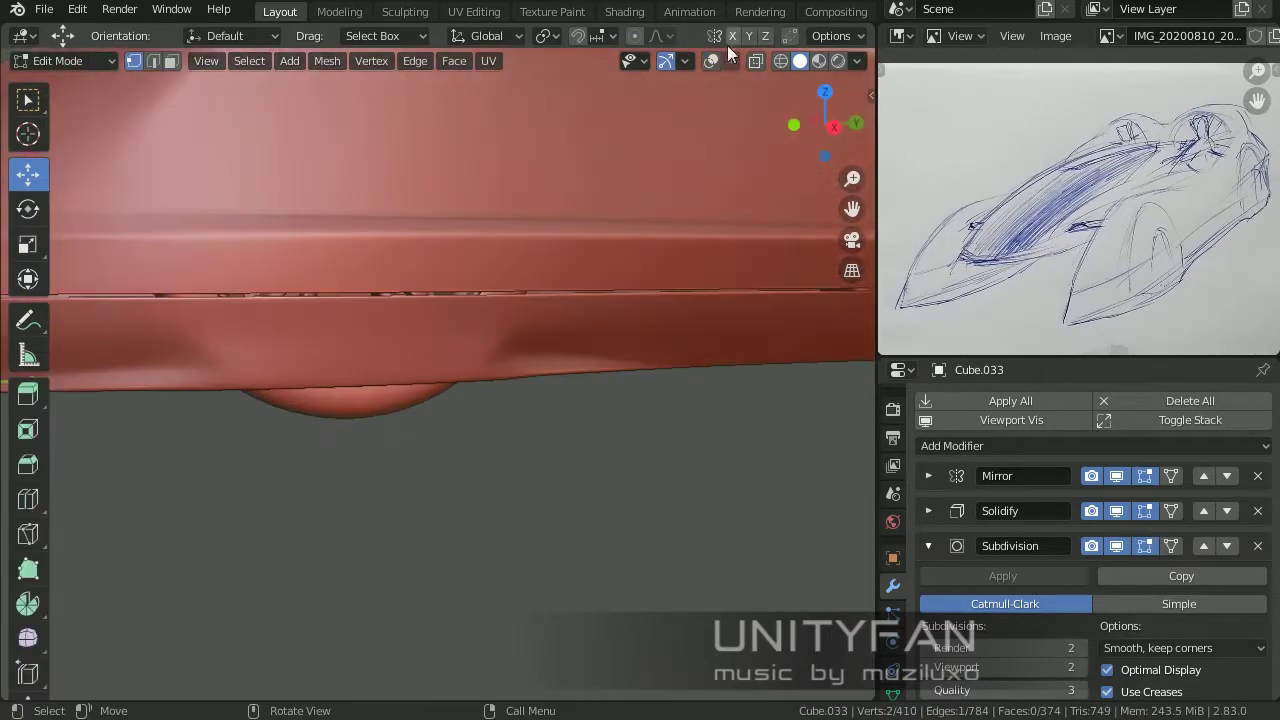
mouse_move(466, 407)
middle_mouse_down()
mouse_move(395, 348)
mouse_move(556, 405)
mouse_move(91, 437)
middle_mouse_up()
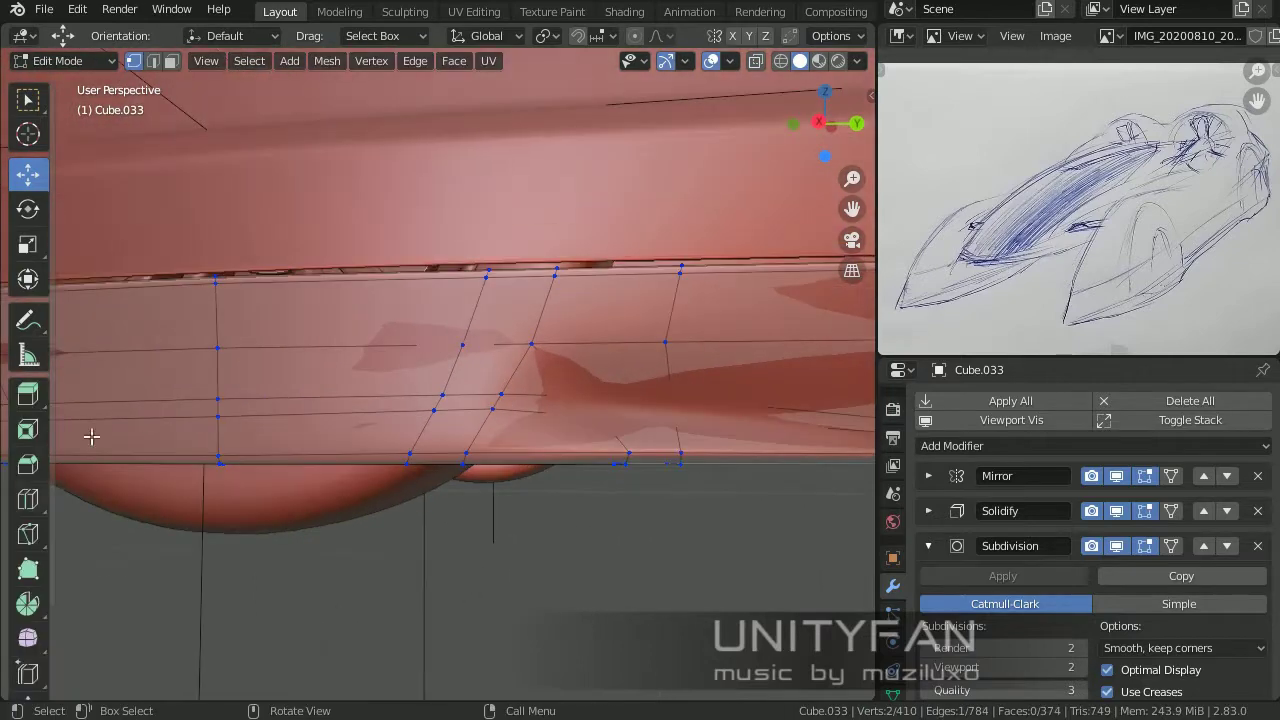
left_click(527, 347)
middle_click_drag(527, 347, 275, 410)
left_click(252, 411)
key("Tab")
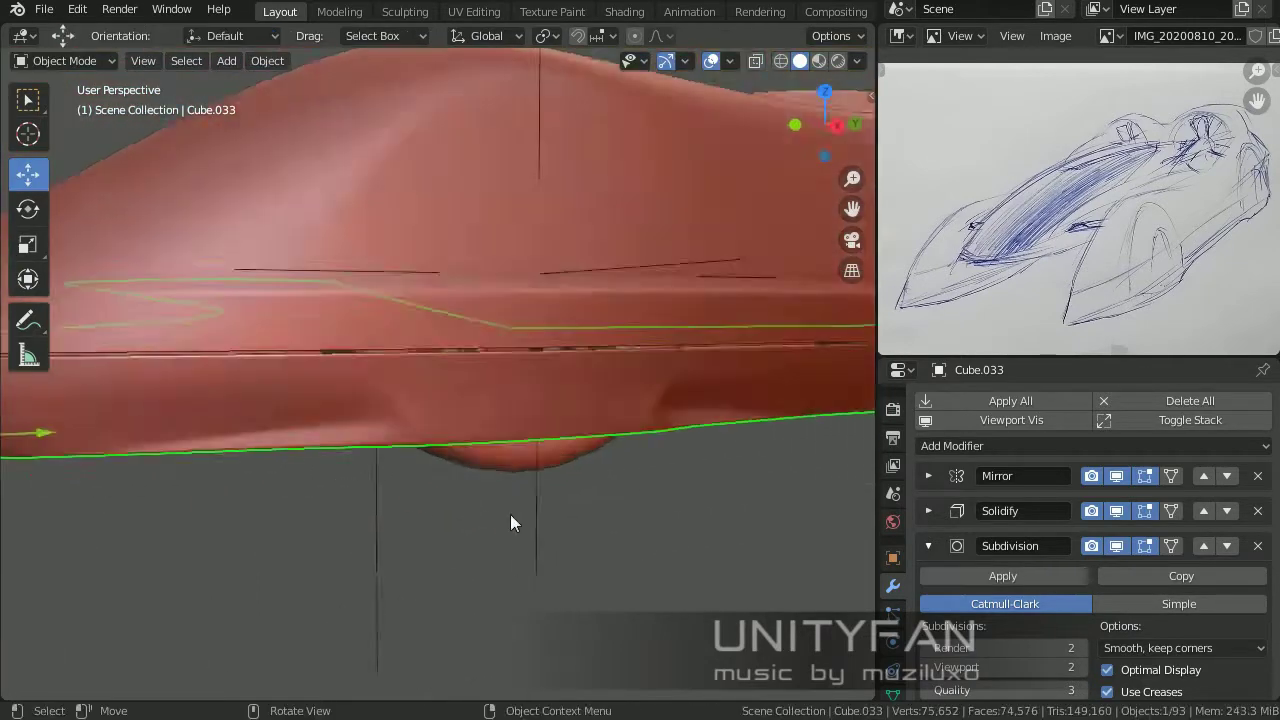
mouse_move(512, 520)
middle_mouse_down()
mouse_move(495, 495)
mouse_move(646, 508)
mouse_move(488, 367)
mouse_move(425, 403)
middle_mouse_up()
Step: Clear the vertex selection and finish the knife cut on the body's side
key("Tab")
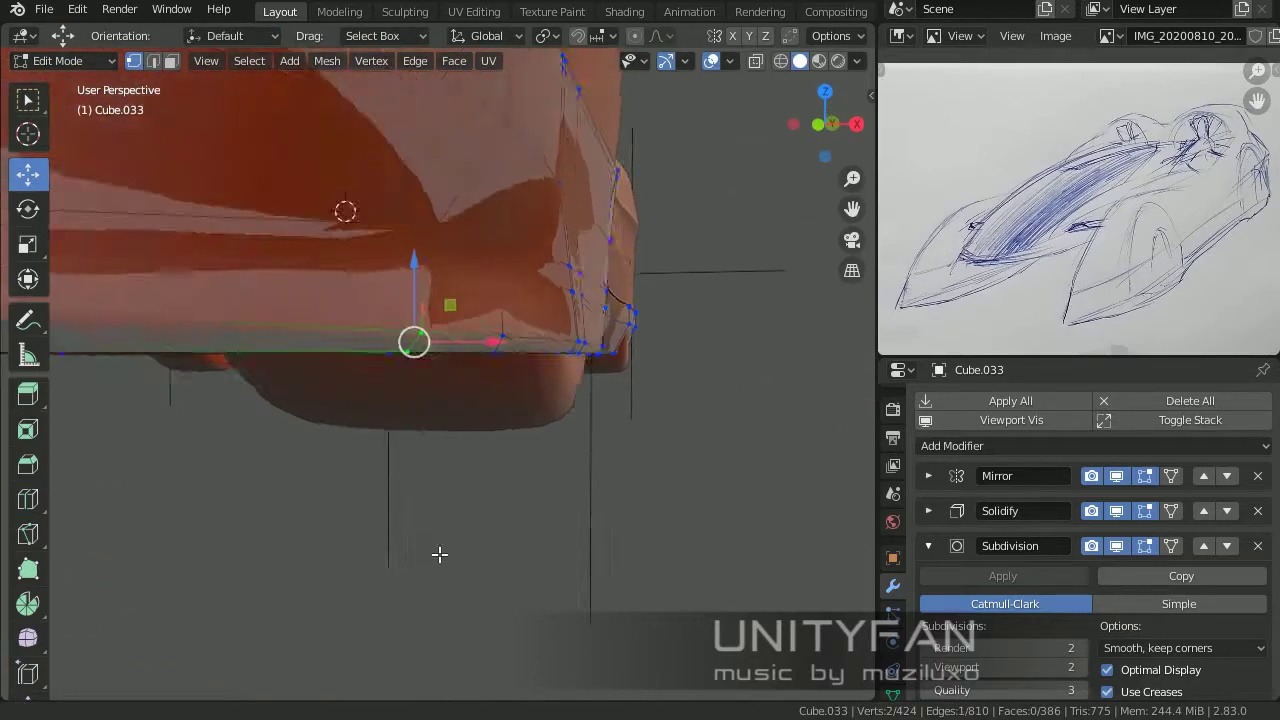
mouse_move(439, 554)
middle_mouse_down()
mouse_move(471, 514)
mouse_move(371, 509)
mouse_move(369, 459)
middle_mouse_up()
key("alt+a")
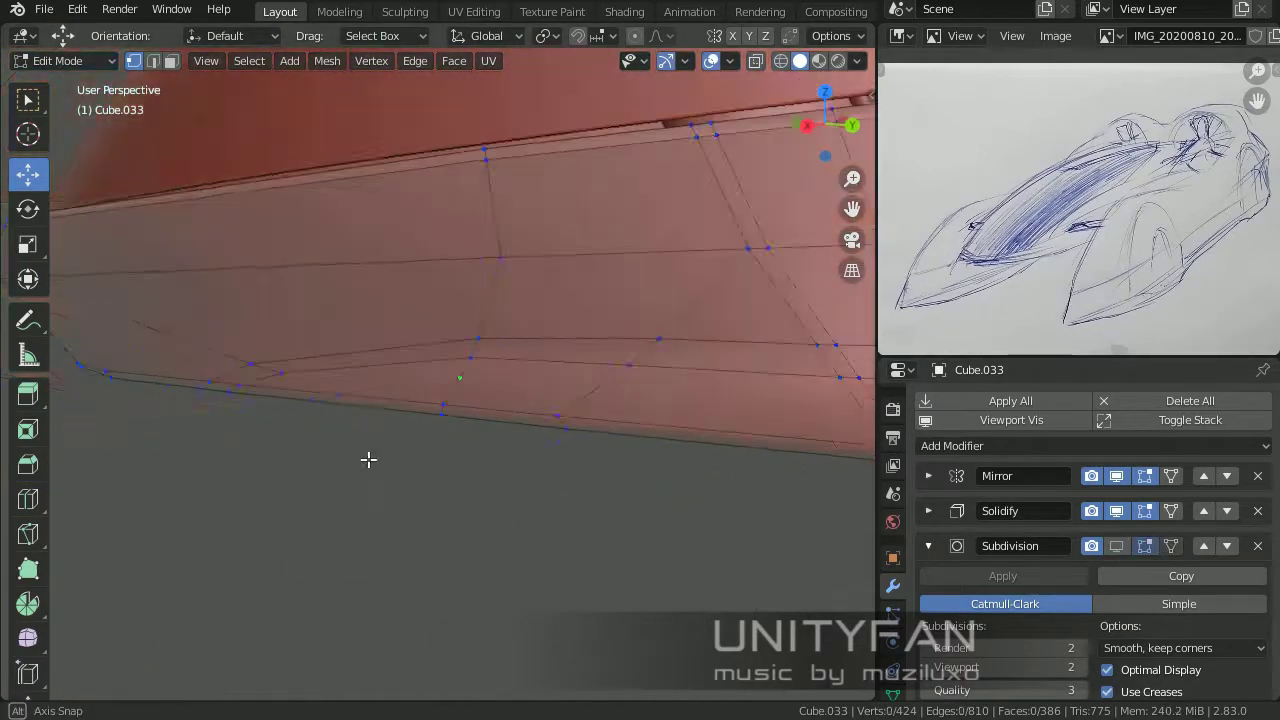
mouse_move(712, 436)
middle_mouse_down()
mouse_move(490, 452)
mouse_move(340, 395)
mouse_move(545, 434)
mouse_move(452, 434)
mouse_move(555, 497)
mouse_move(597, 475)
mouse_move(653, 503)
middle_mouse_up()
scroll(553, 452, "up", 5)
key("Return")
key("Tab")
scroll(440, 438, "down", 5)
Step: Use wireframe shading to slide the chosen vertices along the hull, then return to solid
key("Tab")
scroll(610, 485, "up", 5)
scroll(568, 490, "up", 3)
key("z")
left_click(457, 446)
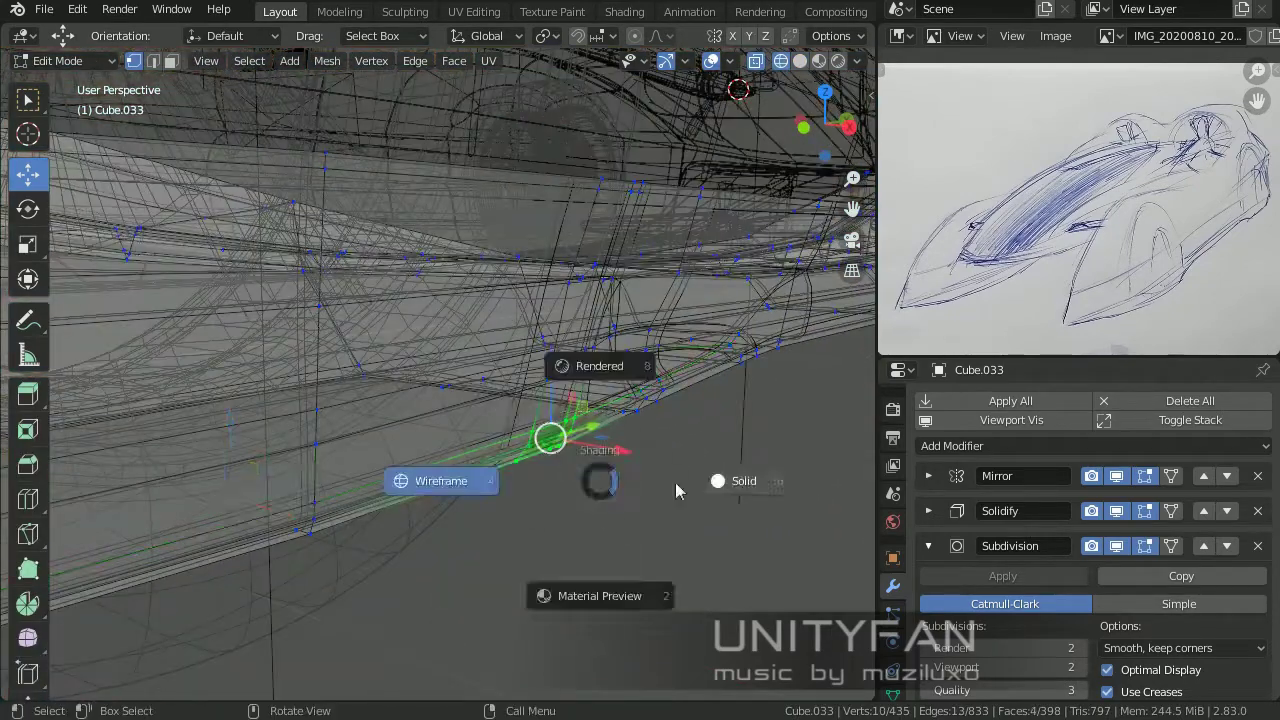
key("z")
left_click(726, 446)
mouse_move(726, 446)
middle_mouse_down()
mouse_move(500, 477)
mouse_move(394, 457)
middle_mouse_up()
key("Tab")
Step: Box-select six vertices along the lower hull edge
right_click(534, 414)
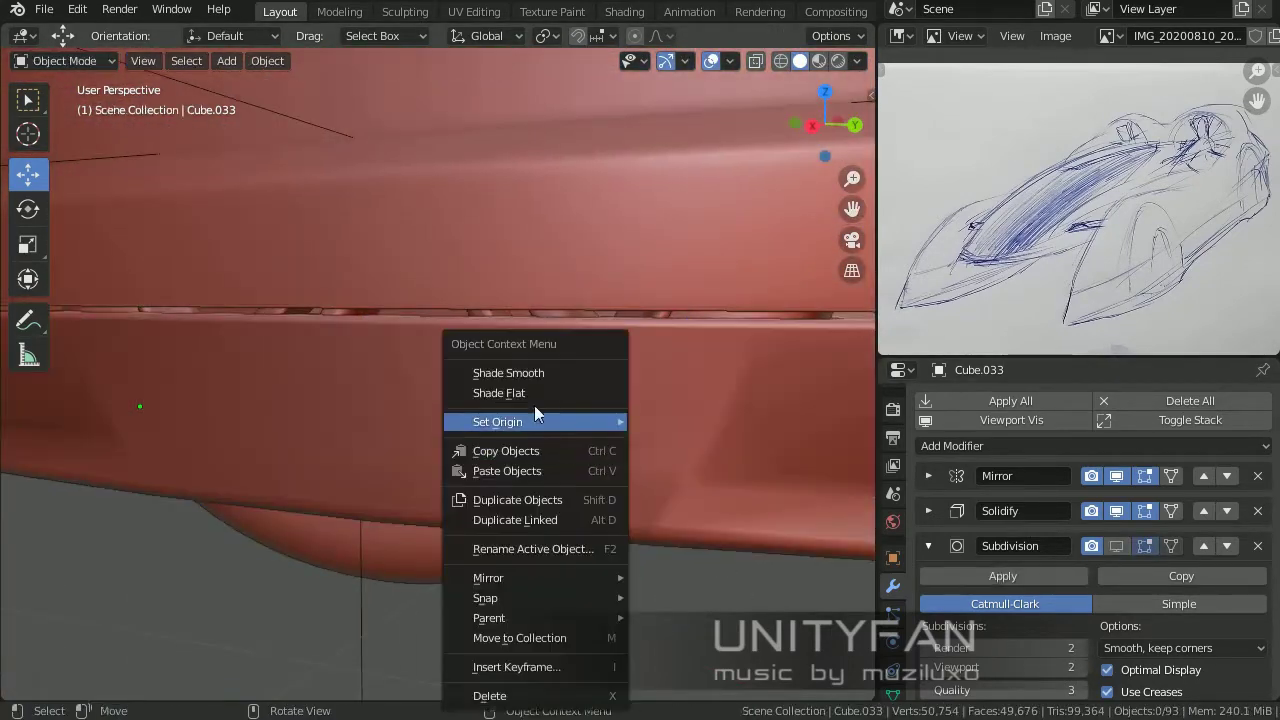
left_click(491, 474)
key("Tab")
middle_click_drag(667, 492, 633, 490)
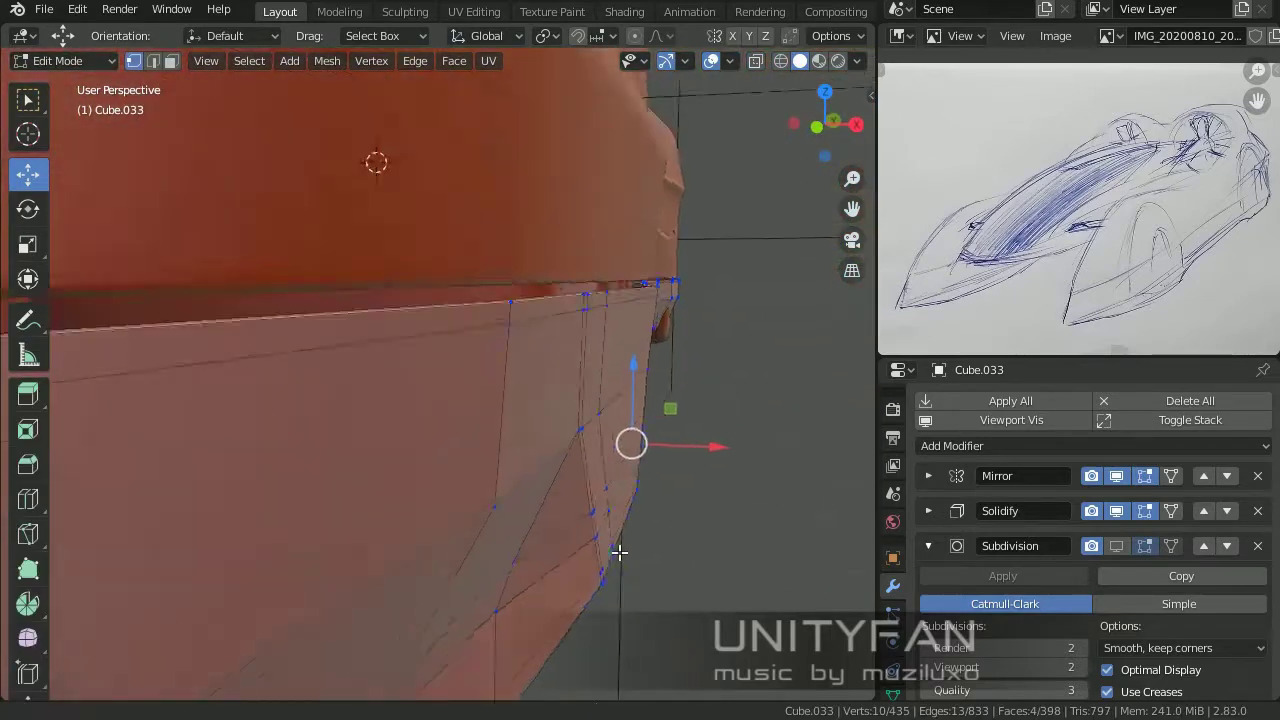
mouse_move(602, 566)
middle_mouse_down()
mouse_move(600, 486)
mouse_move(700, 489)
mouse_move(628, 443)
middle_mouse_up()
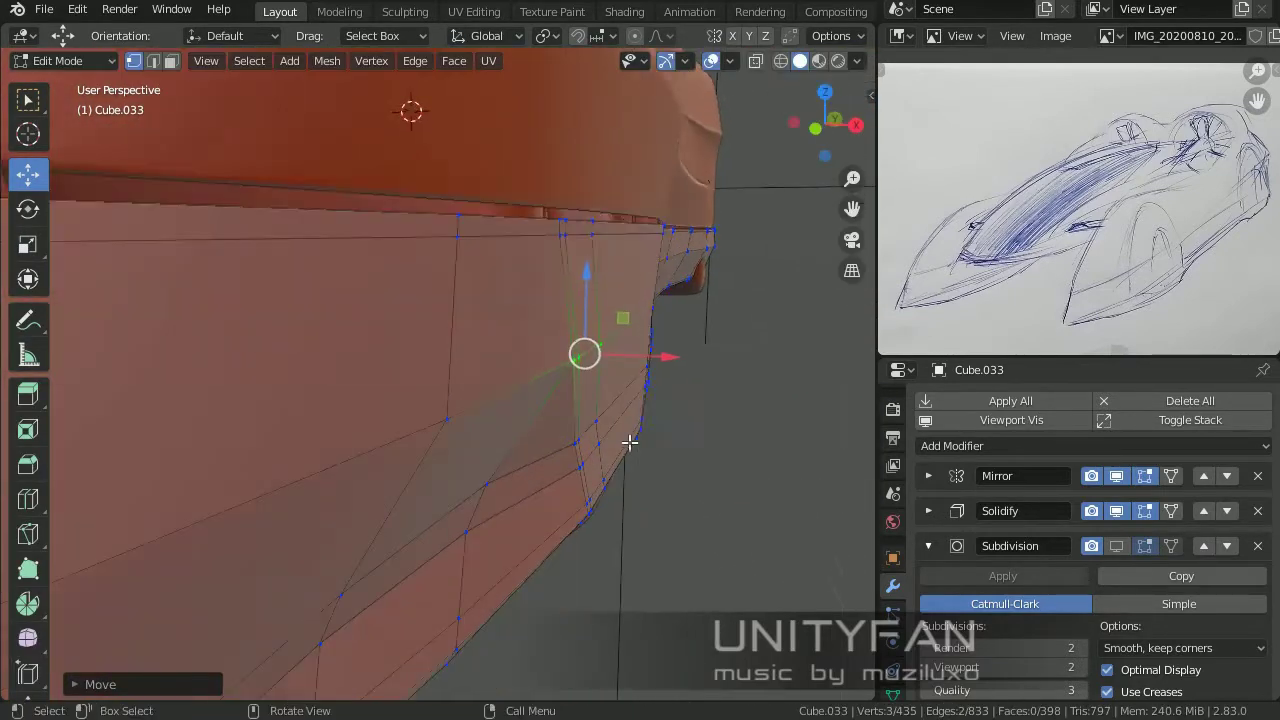
left_click_drag(522, 510, 406, 426)
middle_click_drag(406, 426, 768, 497)
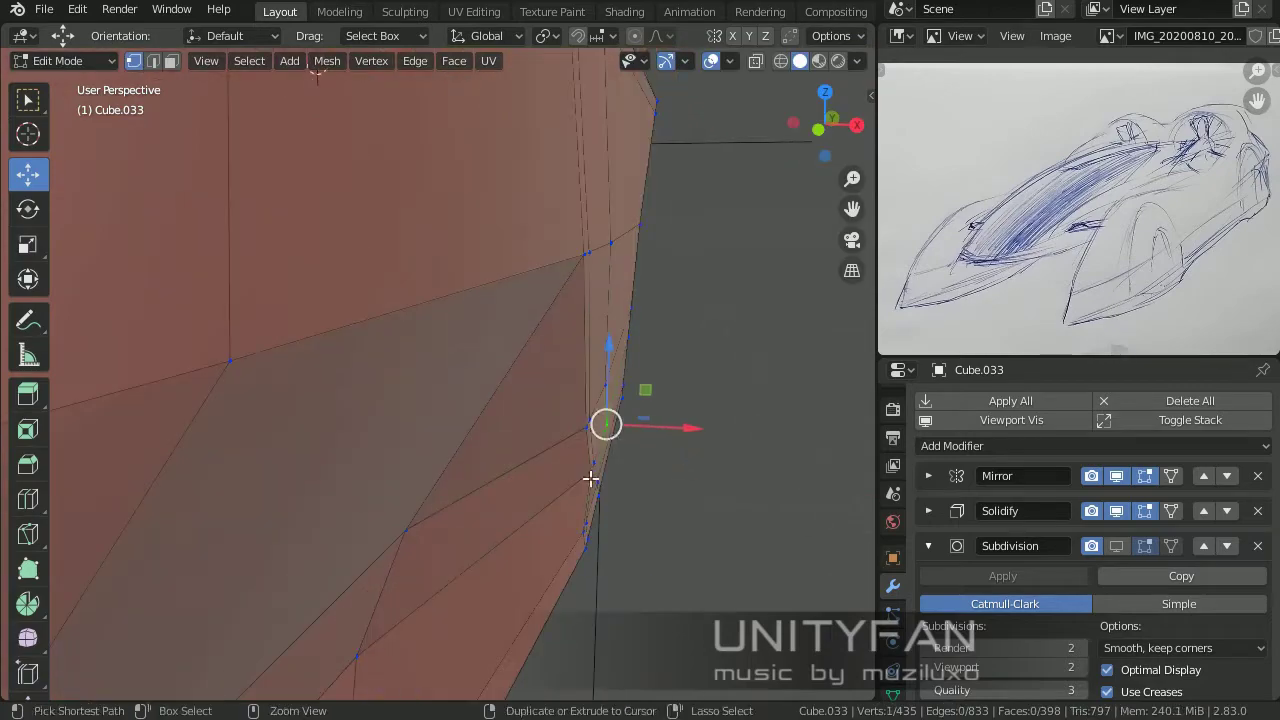
Step: Move the selected hull-edge vertices and check them against the smoothed body
key("Tab")
mouse_move(665, 523)
middle_mouse_down()
mouse_move(634, 446)
mouse_move(563, 577)
mouse_move(426, 515)
middle_mouse_up()
key("Tab")
left_click(402, 578)
key("Tab")
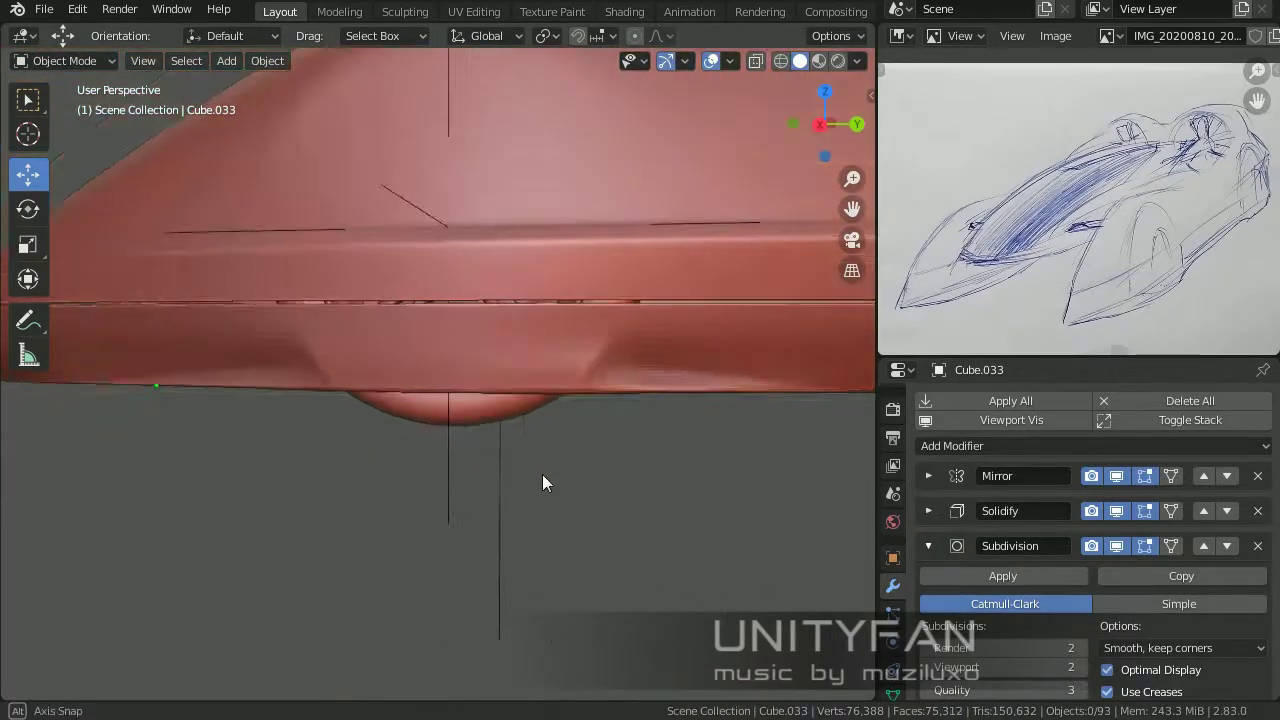
mouse_move(542, 474)
middle_mouse_down()
mouse_move(692, 427)
mouse_move(500, 406)
mouse_move(549, 478)
mouse_move(663, 477)
mouse_move(663, 449)
middle_mouse_up()
key("Tab")
key("g")
left_click(661, 389)
mouse_move(661, 389)
middle_mouse_down()
mouse_move(560, 410)
mouse_move(629, 446)
mouse_move(569, 480)
mouse_move(598, 386)
mouse_move(577, 496)
mouse_move(703, 490)
middle_mouse_up()
left_click(538, 372)
Step: Leave Edit Mode and bring up the object context menu on the body
key("Tab")
right_click(594, 379)
scroll(636, 467, "up", 5)
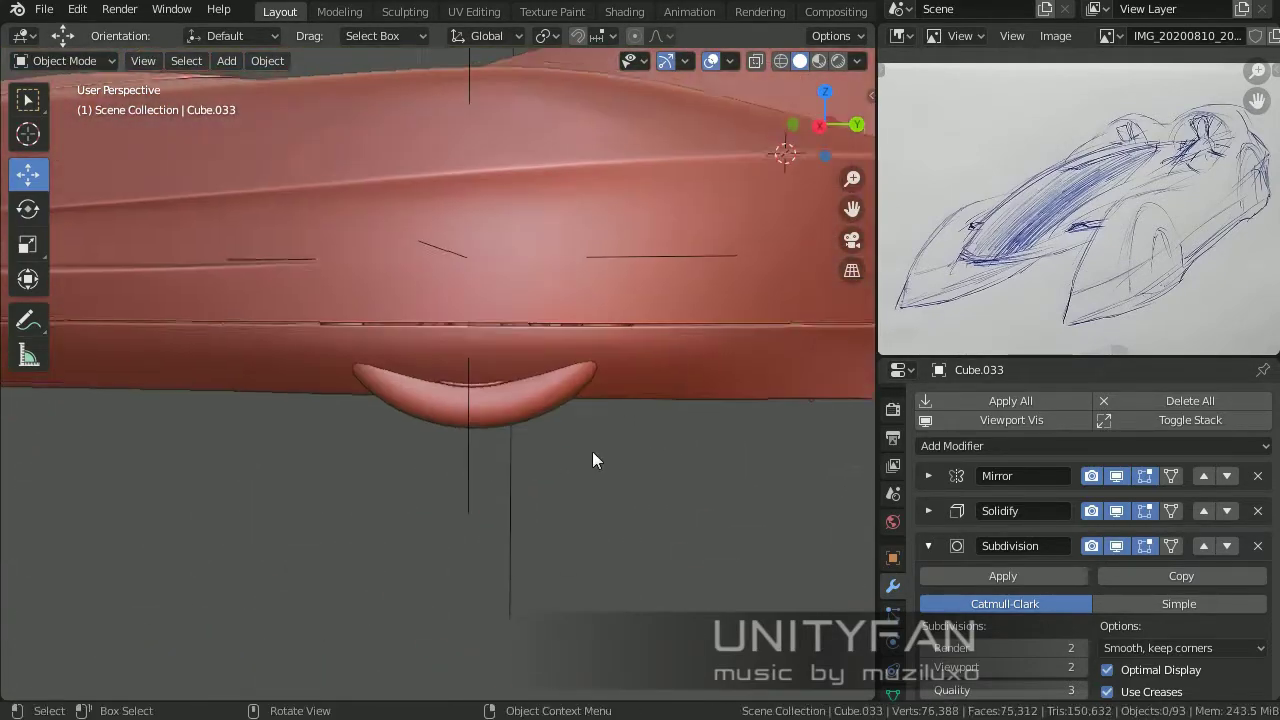
right_click(629, 330)
Step: Commit the knife cut beside the side bump and move its new vertices into place
key("Escape")
key("Tab")
mouse_move(560, 400)
middle_mouse_down()
mouse_move(514, 342)
mouse_move(381, 422)
middle_mouse_up()
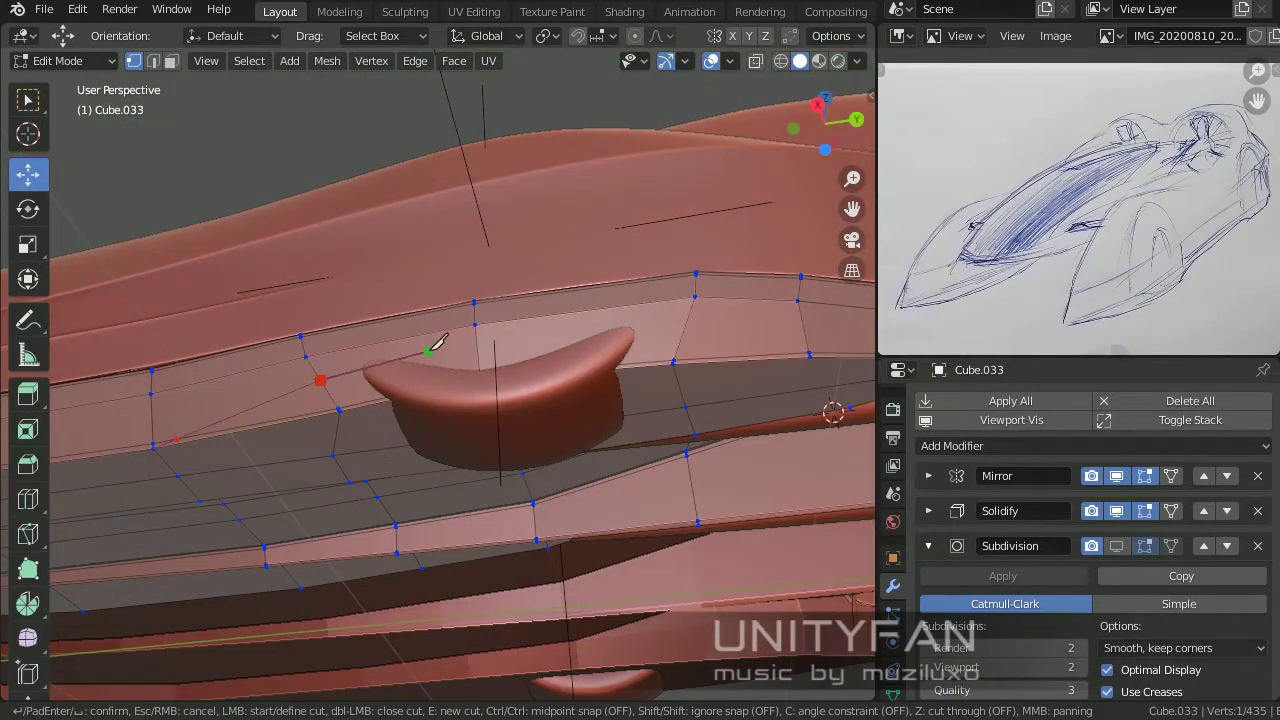
mouse_move(437, 343)
middle_mouse_down()
mouse_move(397, 432)
mouse_move(437, 398)
middle_mouse_up()
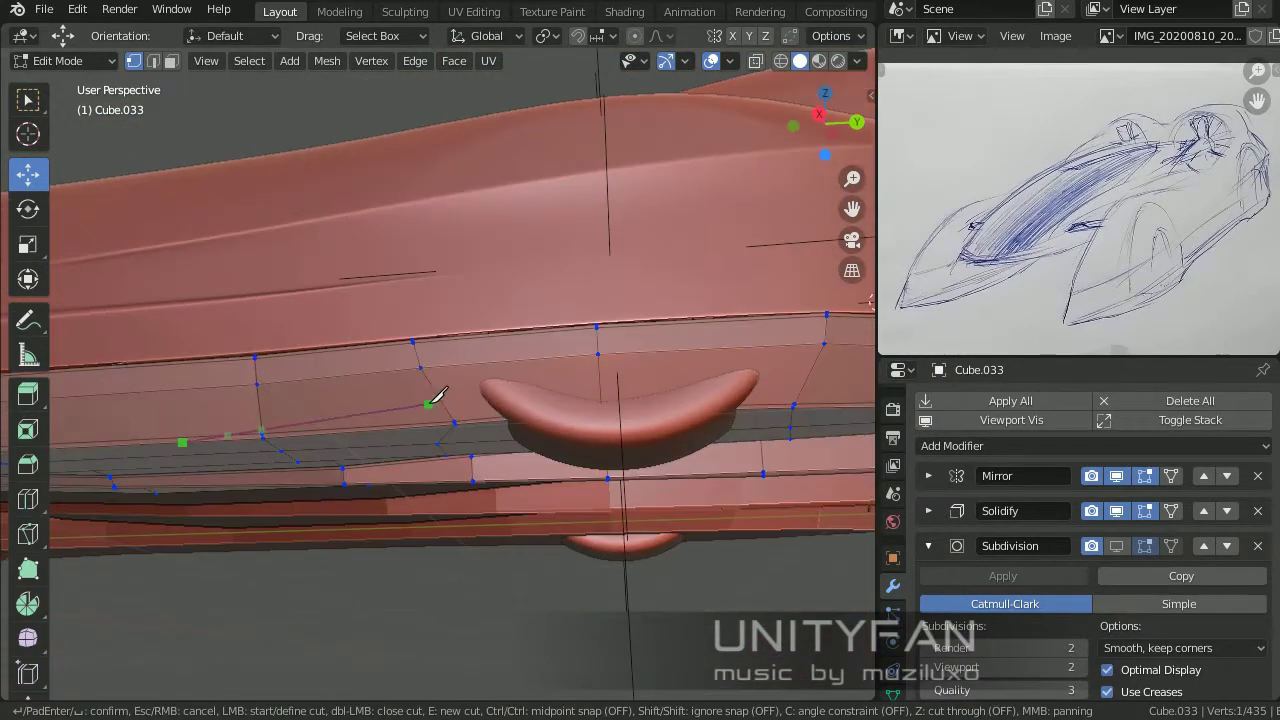
middle_click_drag(605, 366, 438, 392, "shift")
key("Return")
middle_click_drag(594, 428, 378, 482)
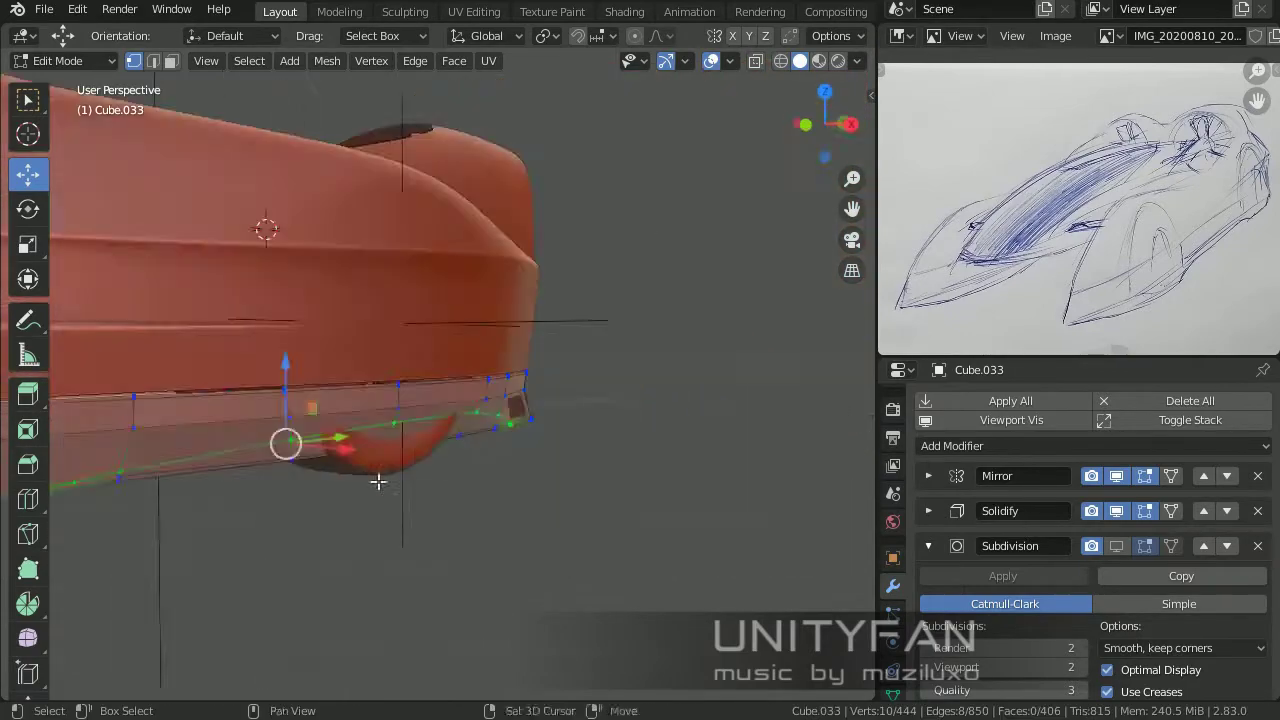
left_click_drag(463, 446, 560, 540)
mouse_move(560, 540)
middle_mouse_down()
mouse_move(534, 500)
mouse_move(705, 551)
mouse_move(517, 560)
mouse_move(581, 463)
mouse_move(446, 334)
mouse_move(591, 526)
mouse_move(474, 514)
mouse_move(606, 594)
mouse_move(628, 486)
mouse_move(448, 481)
mouse_move(614, 520)
mouse_move(443, 540)
mouse_move(466, 477)
mouse_move(422, 434)
mouse_move(434, 480)
mouse_move(620, 405)
mouse_move(455, 522)
middle_mouse_up()
left_click(488, 490)
Step: In Right Ortho view, knife-cut a new point on the lower side panel
key("Tab")
key("Tab")
key("Tab")
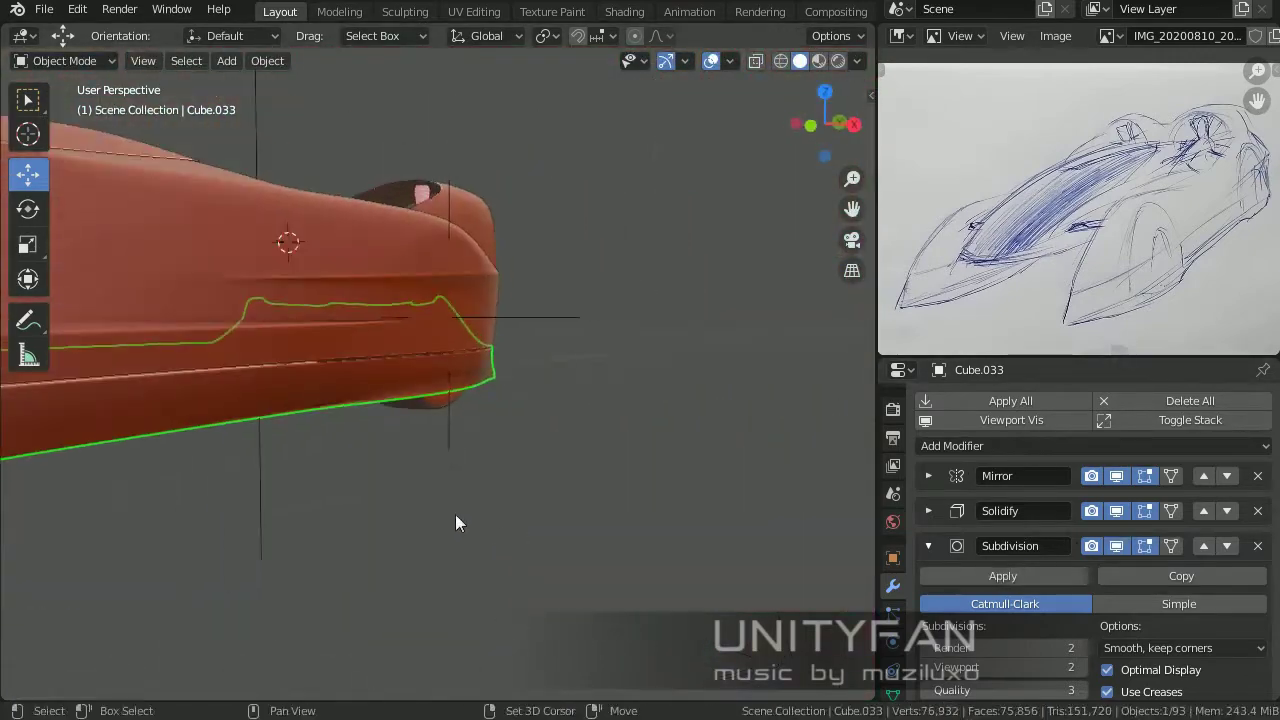
scroll(561, 508, "up", 5)
mouse_move(571, 514)
middle_mouse_down()
mouse_move(466, 389)
mouse_move(434, 383)
middle_mouse_up()
key("Tab")
key("KP_3")
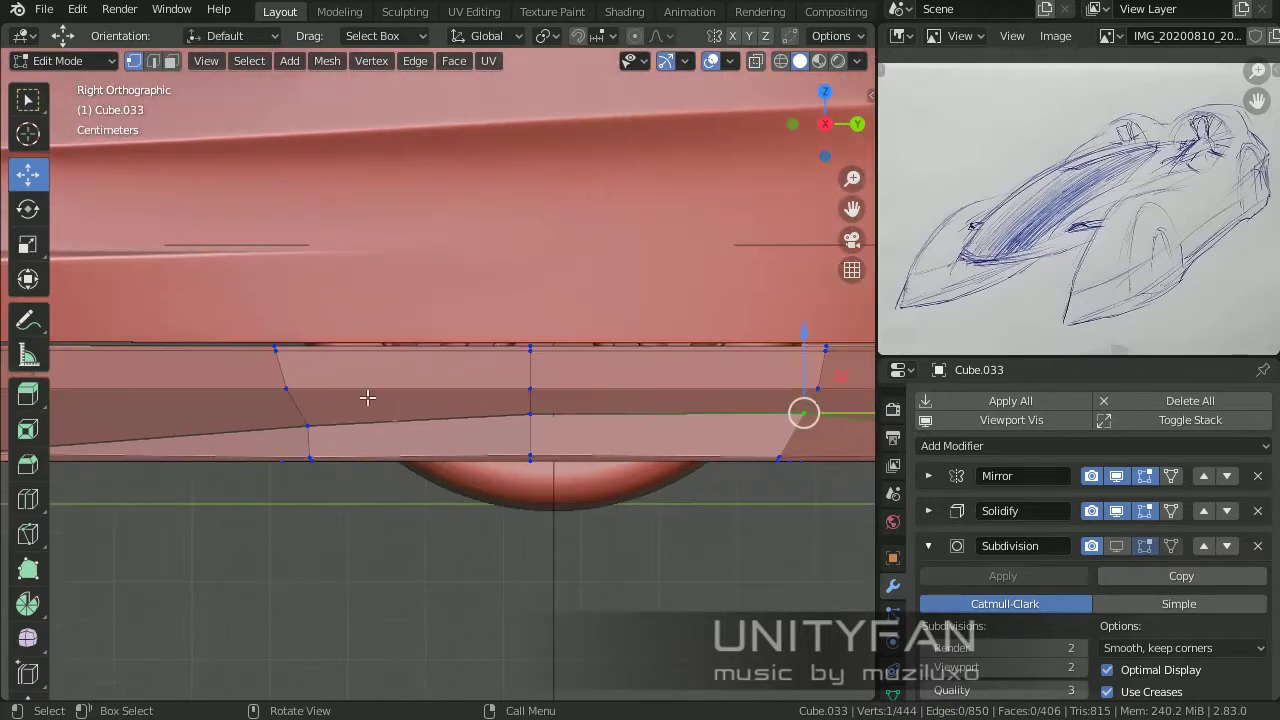
left_click(398, 459)
key("Return")
middle_click_drag(769, 456, 519, 456, "shift")
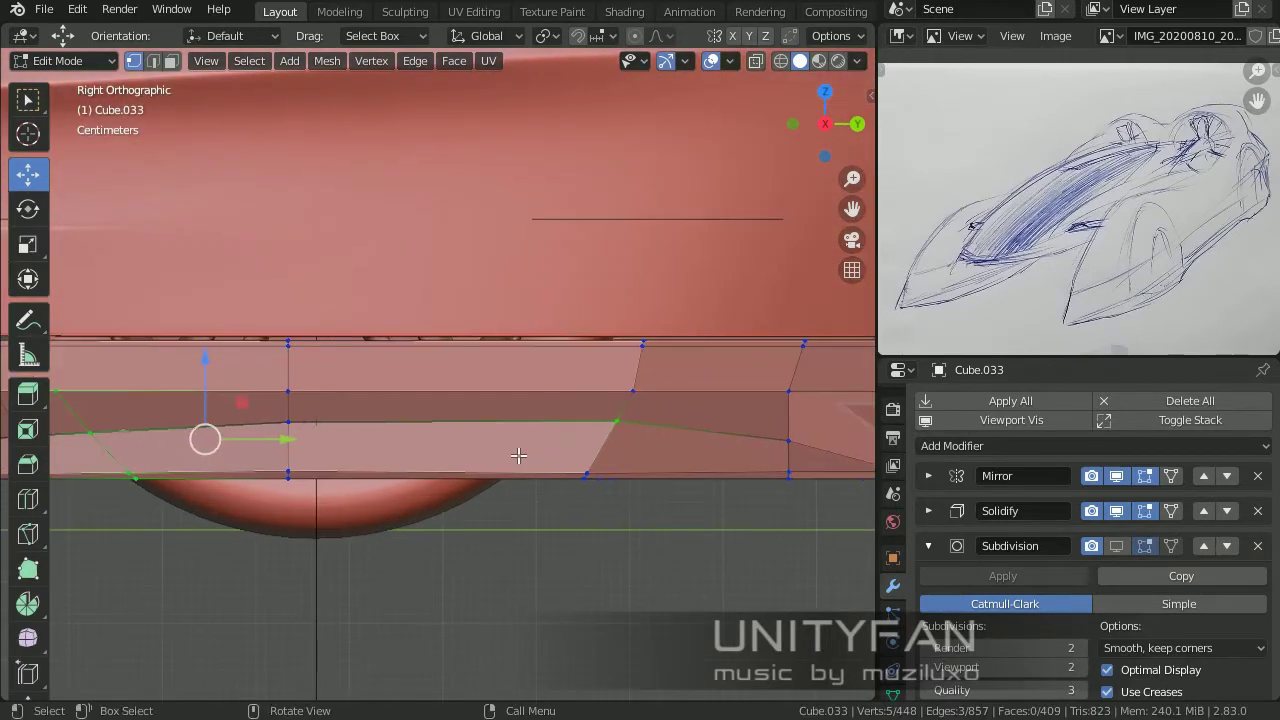
Step: Dissolve the unwanted old edge on the lower panel
key("Return")
mouse_move(614, 395)
middle_mouse_down()
mouse_move(543, 531)
mouse_move(560, 420)
middle_mouse_up()
left_click(159, 60)
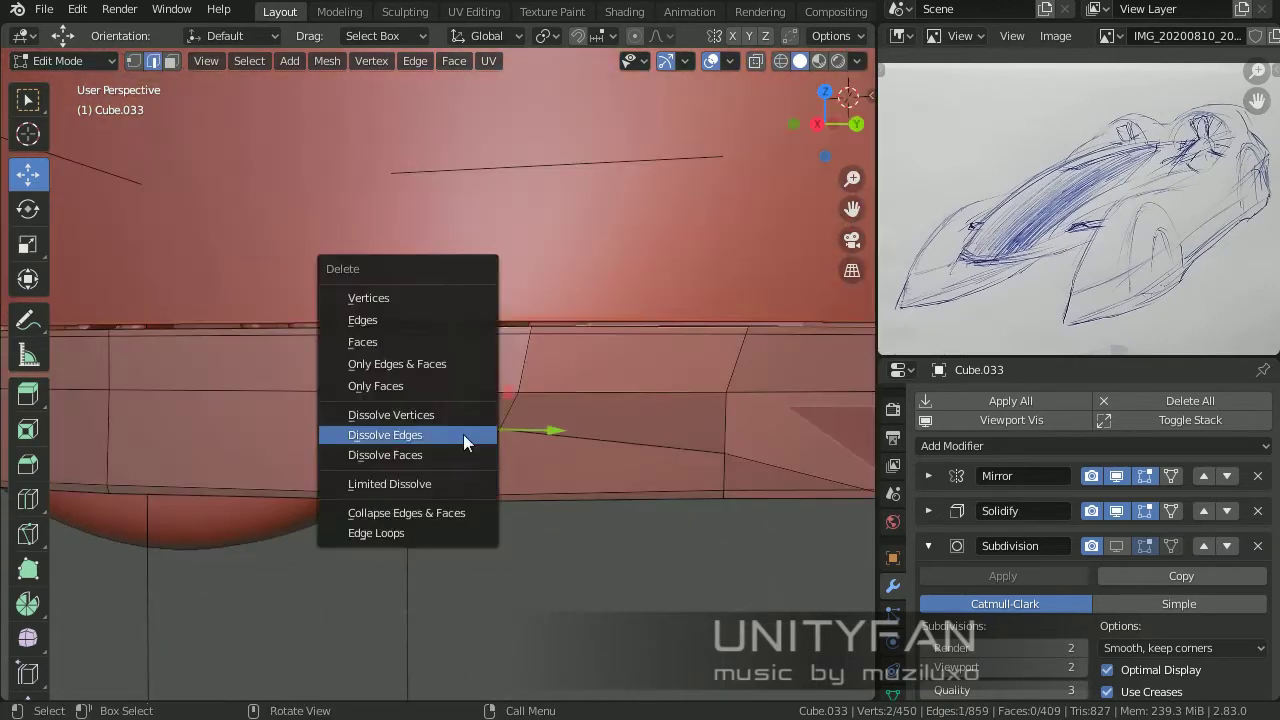
left_click(368, 465)
middle_click_drag(523, 472, 205, 168)
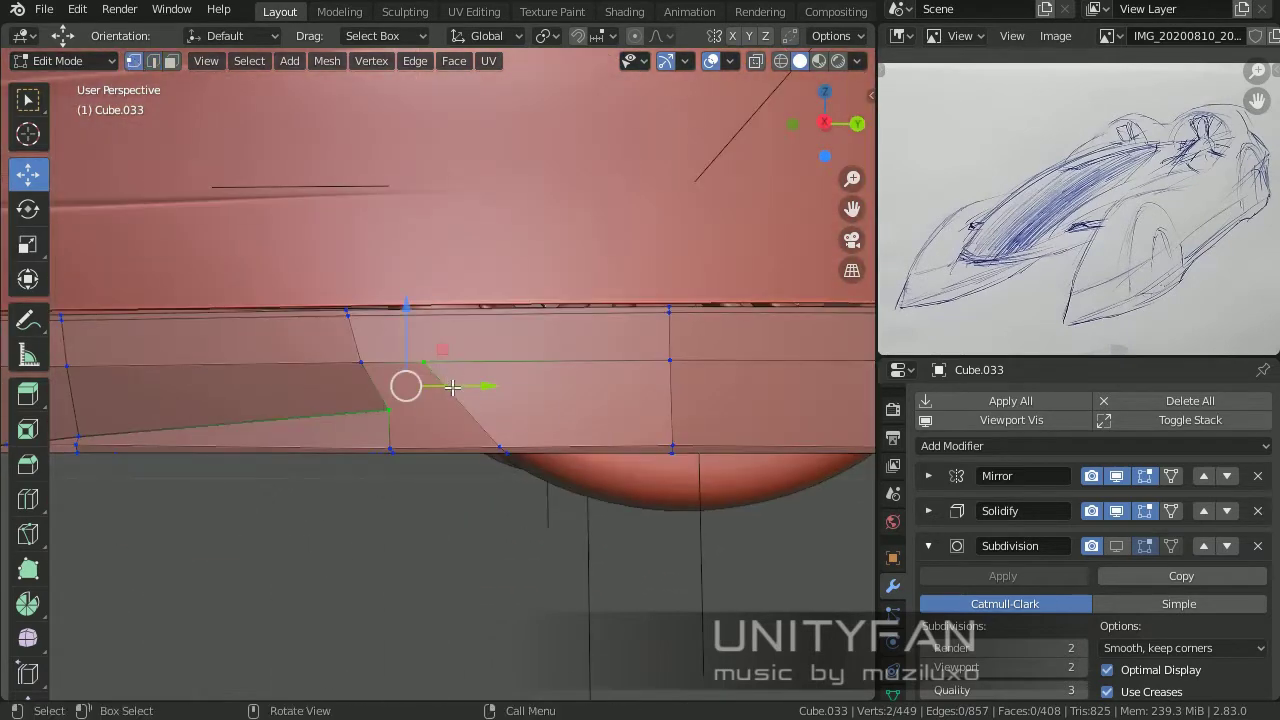
Step: Join two vertex pairs with new edges using J
key("j")
mouse_move(452, 387)
middle_mouse_down()
mouse_move(579, 431)
mouse_move(538, 471)
mouse_move(496, 448)
middle_mouse_up()
key("Tab")
key("Tab")
key("KP_3")
key("j")
scroll(418, 440, "up", 1)
Step: Knife-cut new angled edges across the panel and check the shaded hull
key("k")
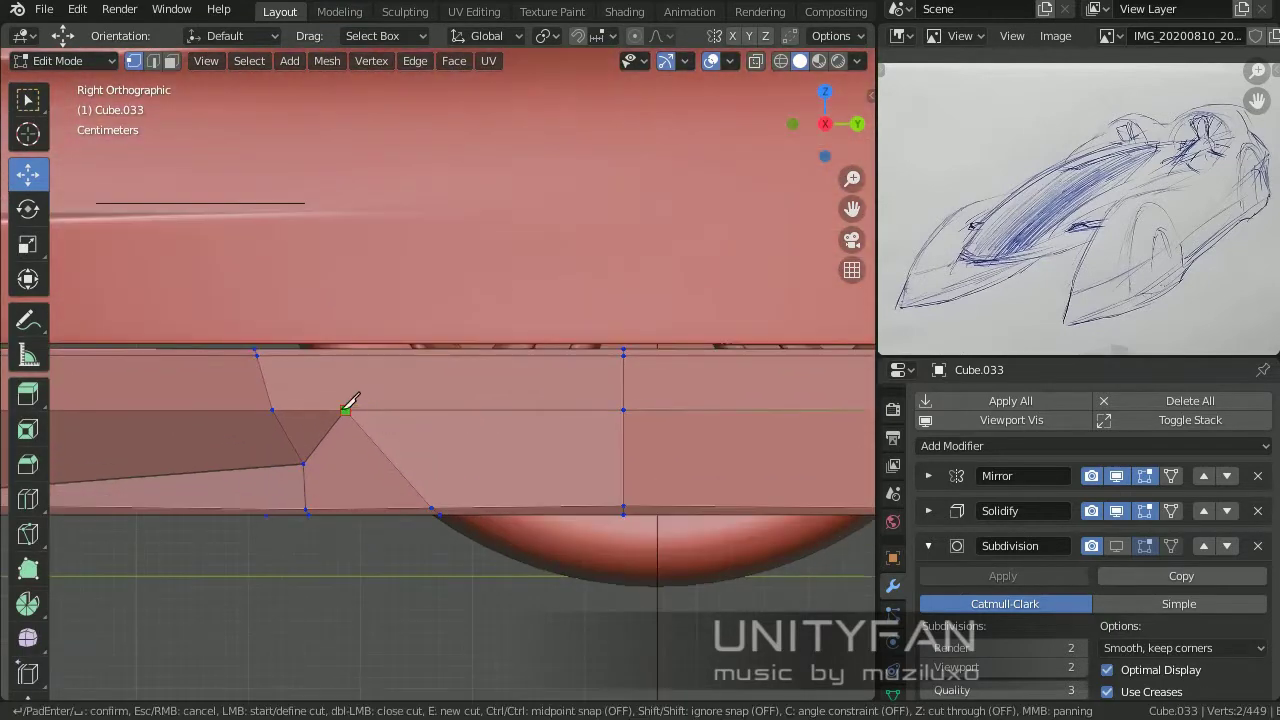
scroll(409, 371, "up", 1)
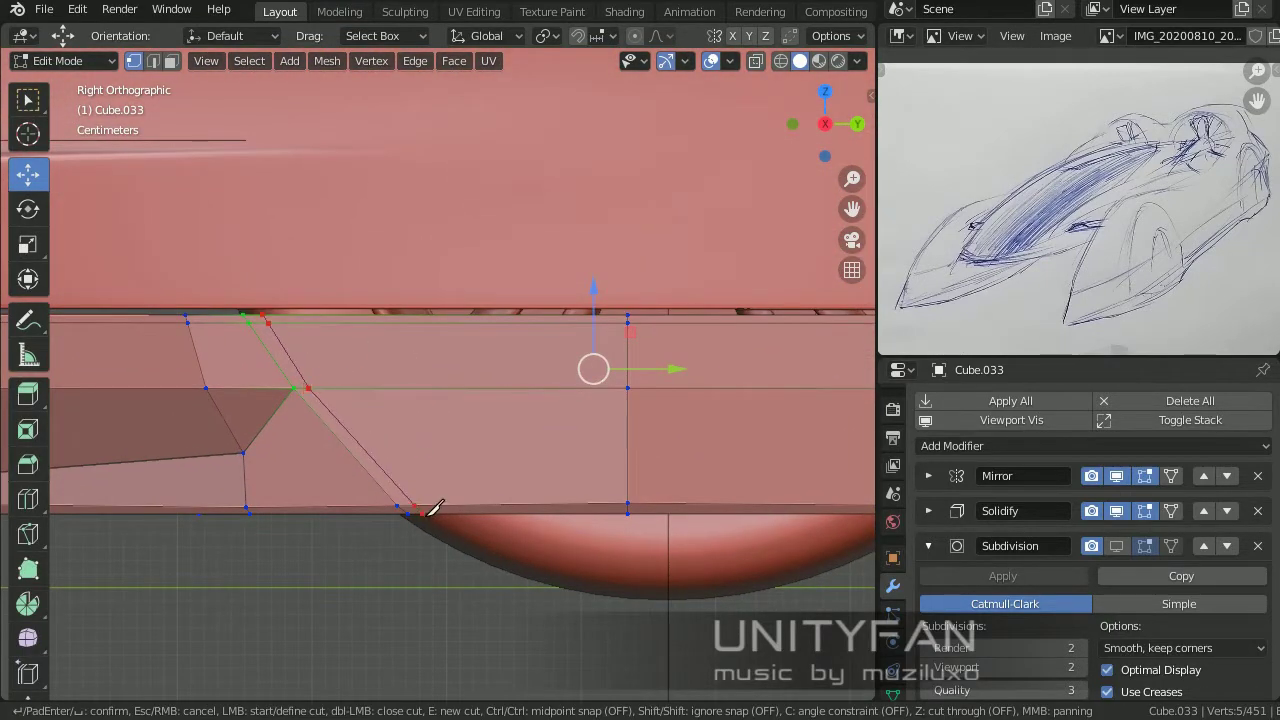
middle_click_drag(428, 511, 577, 398)
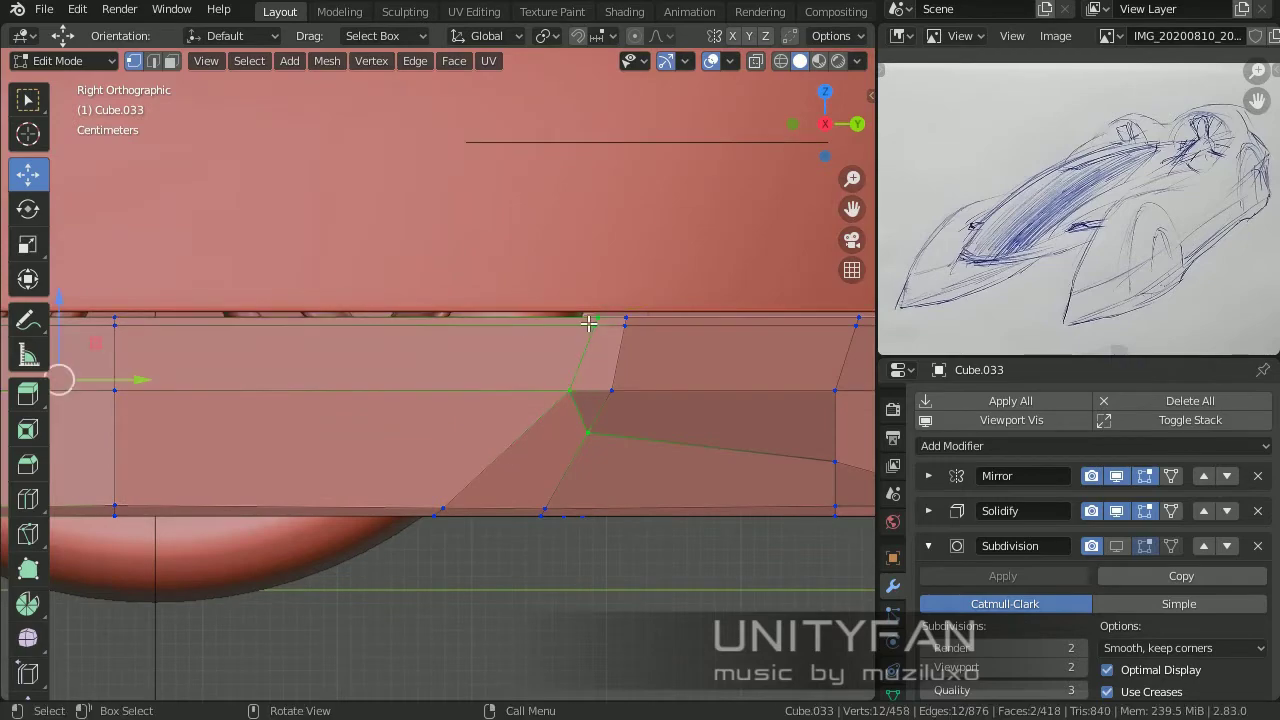
scroll(581, 318, "down", 2)
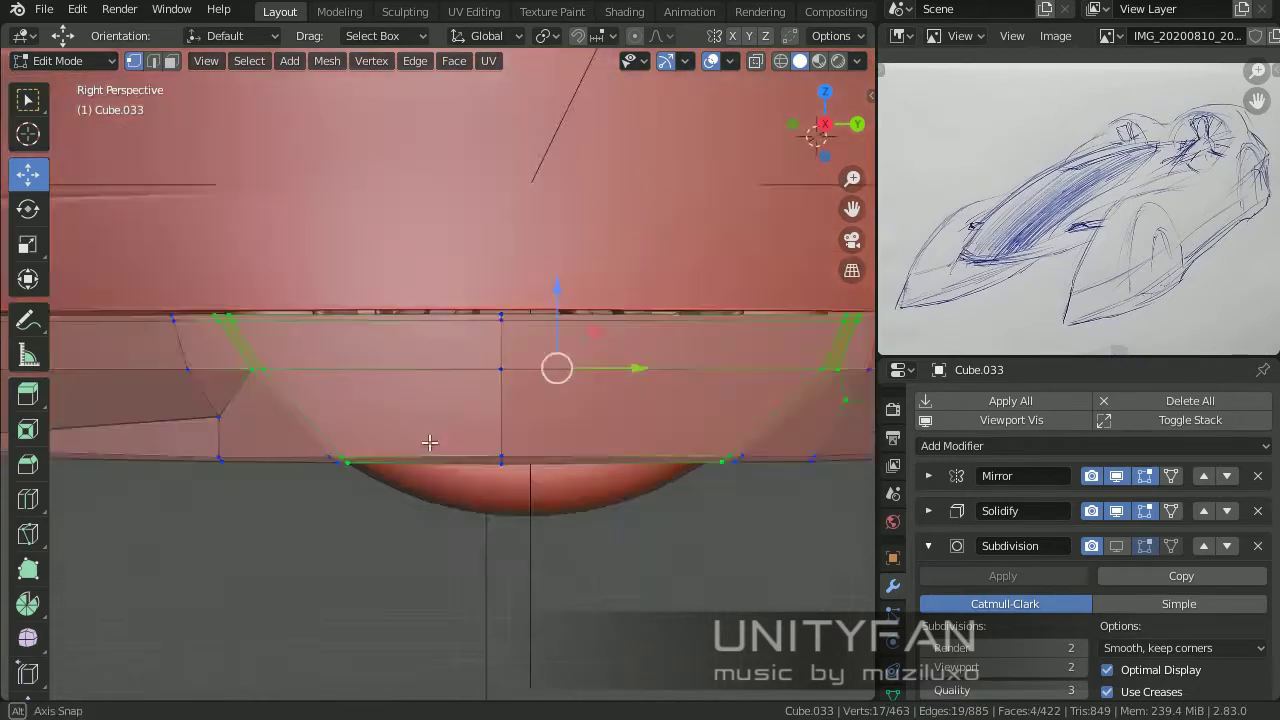
key("Tab")
mouse_move(581, 318)
middle_mouse_down()
mouse_move(399, 474)
mouse_move(540, 466)
mouse_move(457, 400)
middle_mouse_up()
Step: Move a vertex at the side panel's edge while viewing the hull from below
key("Tab")
scroll(503, 397, "up", 2)
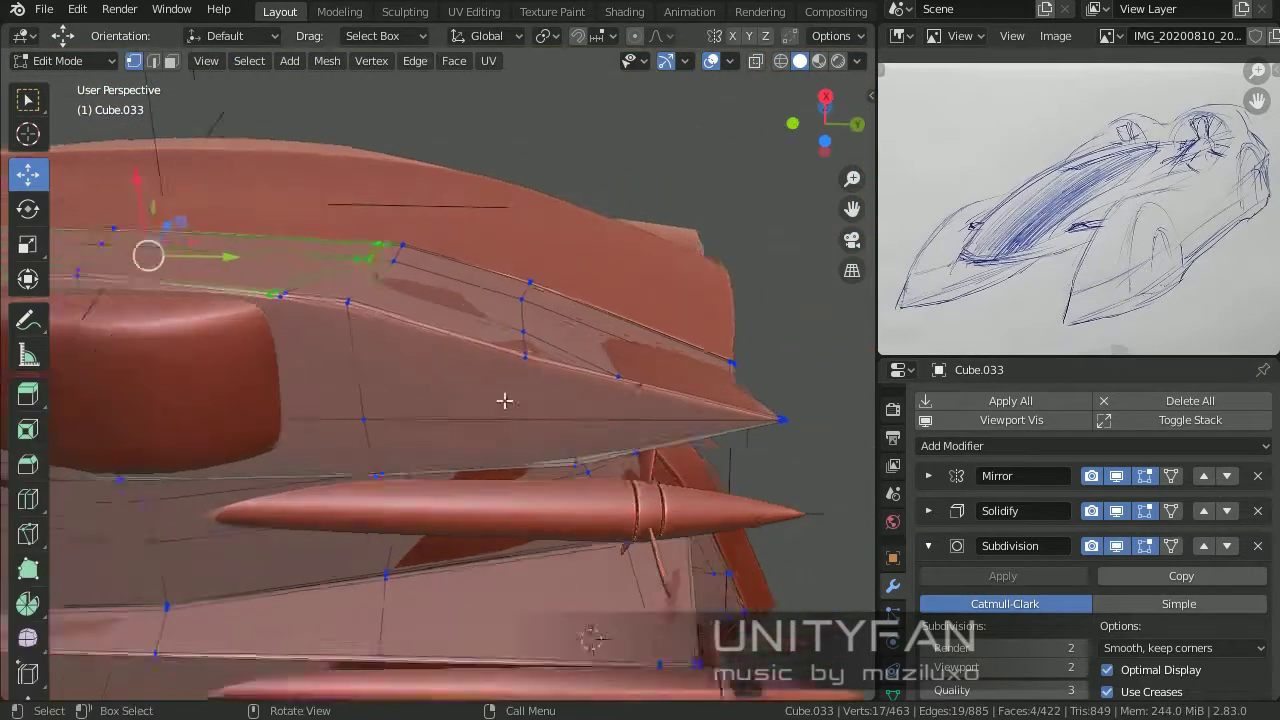
scroll(574, 389, "up", 1)
scroll(534, 291, "up", 1)
mouse_move(537, 228)
middle_mouse_down()
mouse_move(634, 423)
mouse_move(457, 457)
mouse_move(446, 553)
mouse_move(409, 543)
mouse_move(354, 448)
mouse_move(540, 420)
mouse_move(468, 437)
middle_mouse_up()
left_click(409, 543)
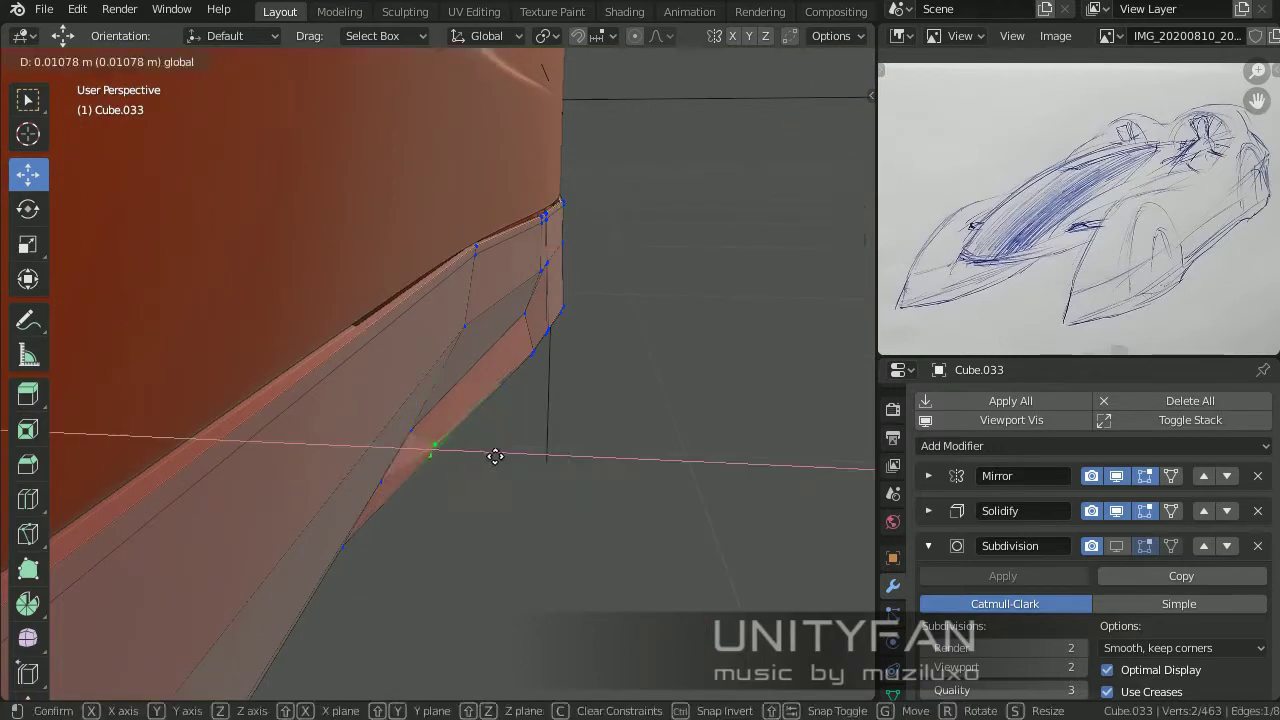
middle_click_drag(520, 512, 303, 417)
Step: Knife-cut an angled edge from the panel's edge vertex across the hull side
key("k")
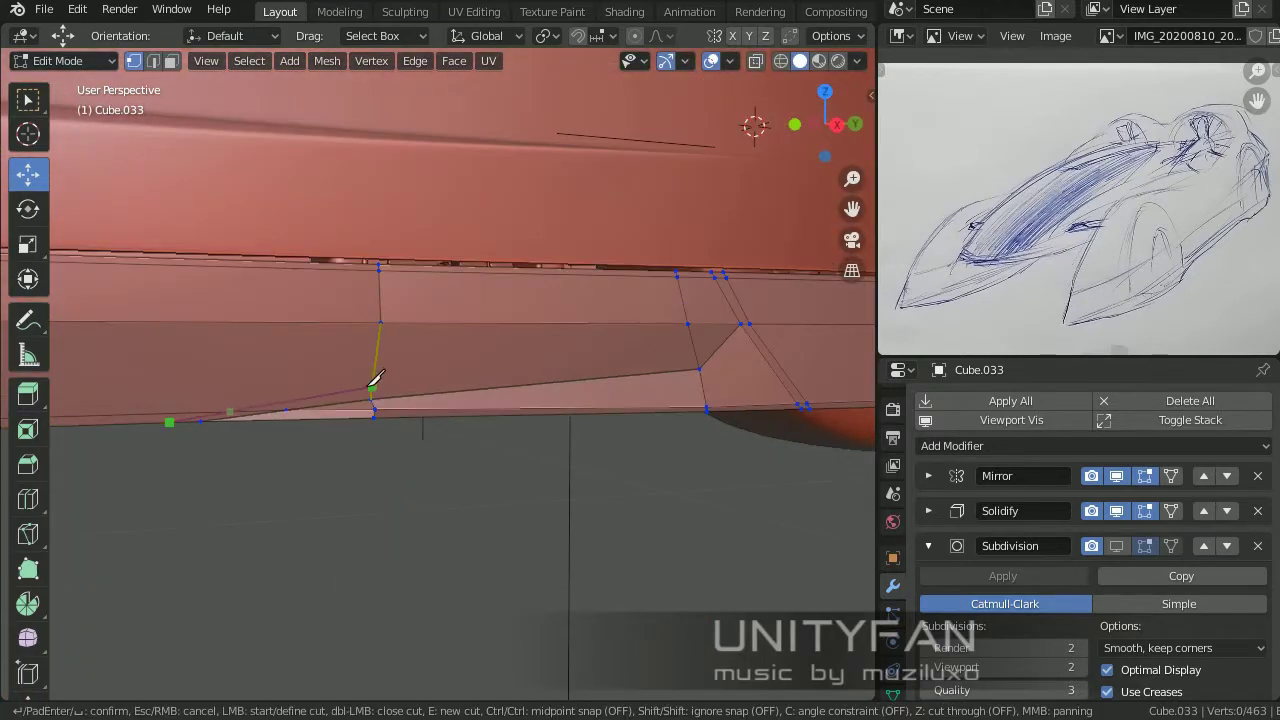
left_click(372, 384)
mouse_move(372, 384)
middle_mouse_down("shift")
mouse_move(482, 398)
mouse_move(409, 448)
mouse_move(728, 432)
middle_mouse_up("shift")
left_click(507, 397)
key("k")
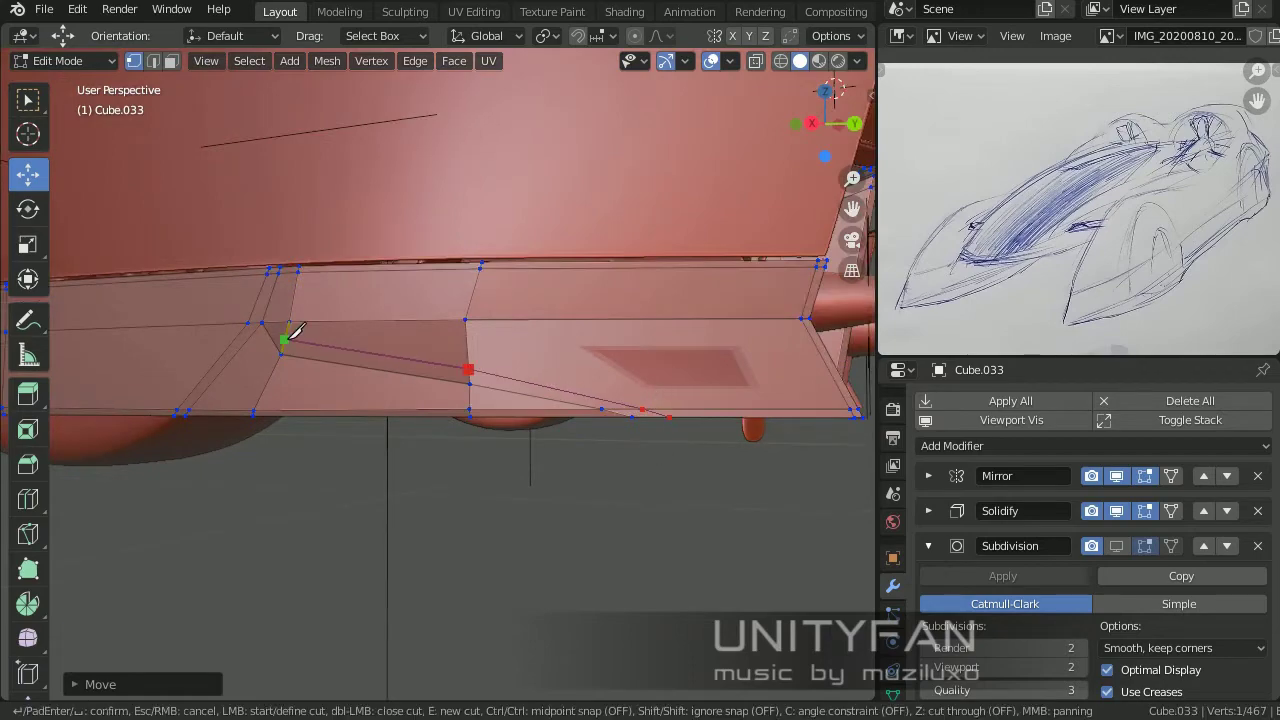
key("Return")
mouse_move(295, 332)
middle_mouse_down()
mouse_move(283, 449)
mouse_move(226, 531)
mouse_move(827, 523)
mouse_move(586, 461)
middle_mouse_up()
key("Tab")
scroll(505, 493, "down", 3)
scroll(421, 414, "up", 5)
Step: Bring the wing panel Cube.020 into view in Edit Mode and select two of its vertices
key("Tab")
scroll(207, 407, "up", 2)
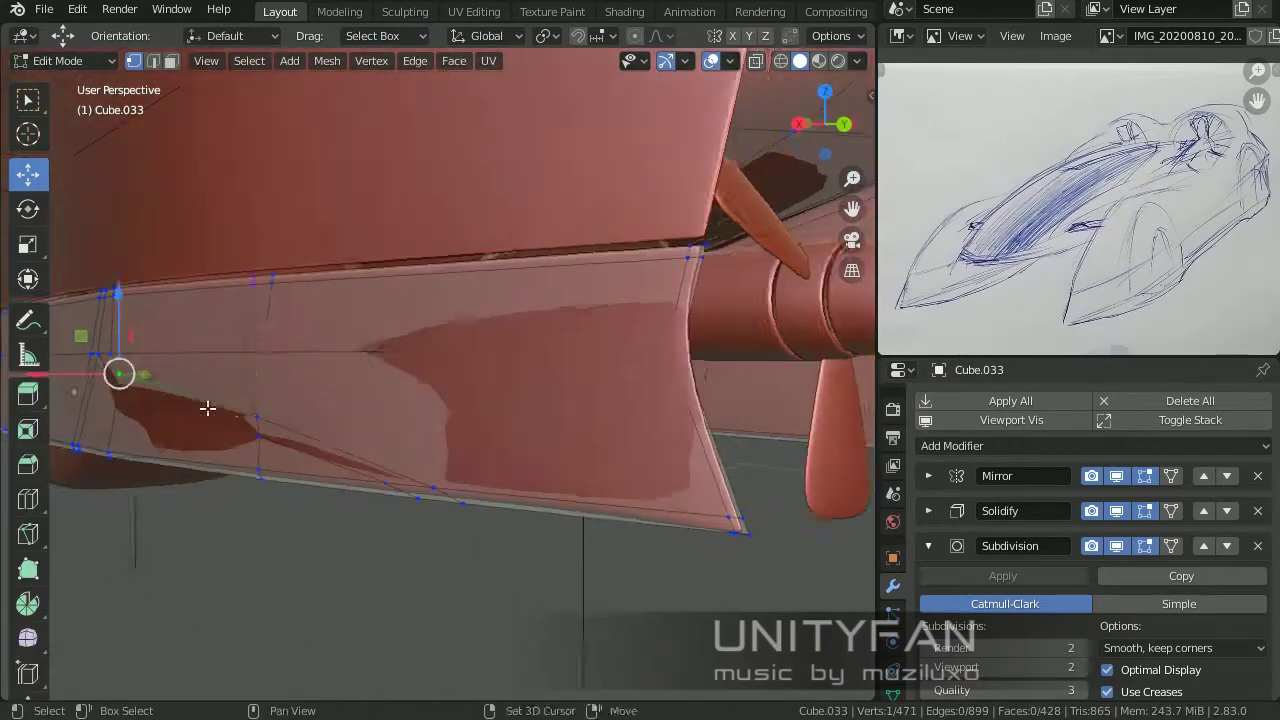
middle_click_drag(207, 407, 569, 480, "shift")
scroll(366, 420, "up", 3)
scroll(443, 489, "down", 2)
mouse_move(443, 489)
middle_mouse_down("shift")
mouse_move(407, 528)
mouse_move(397, 266)
mouse_move(304, 350)
middle_mouse_up("shift")
left_click(397, 266, "shift")
mouse_move(360, 300)
middle_mouse_down()
mouse_move(523, 451)
mouse_move(350, 278)
mouse_move(374, 360)
mouse_move(443, 431)
mouse_move(537, 408)
middle_mouse_up()
key("Tab")
key("Tab")
Step: On Cube.020's side panel, finish the knife cut, merge two vertices at last, and dissolve an edge
scroll(466, 417, "down", 3)
left_click(537, 408)
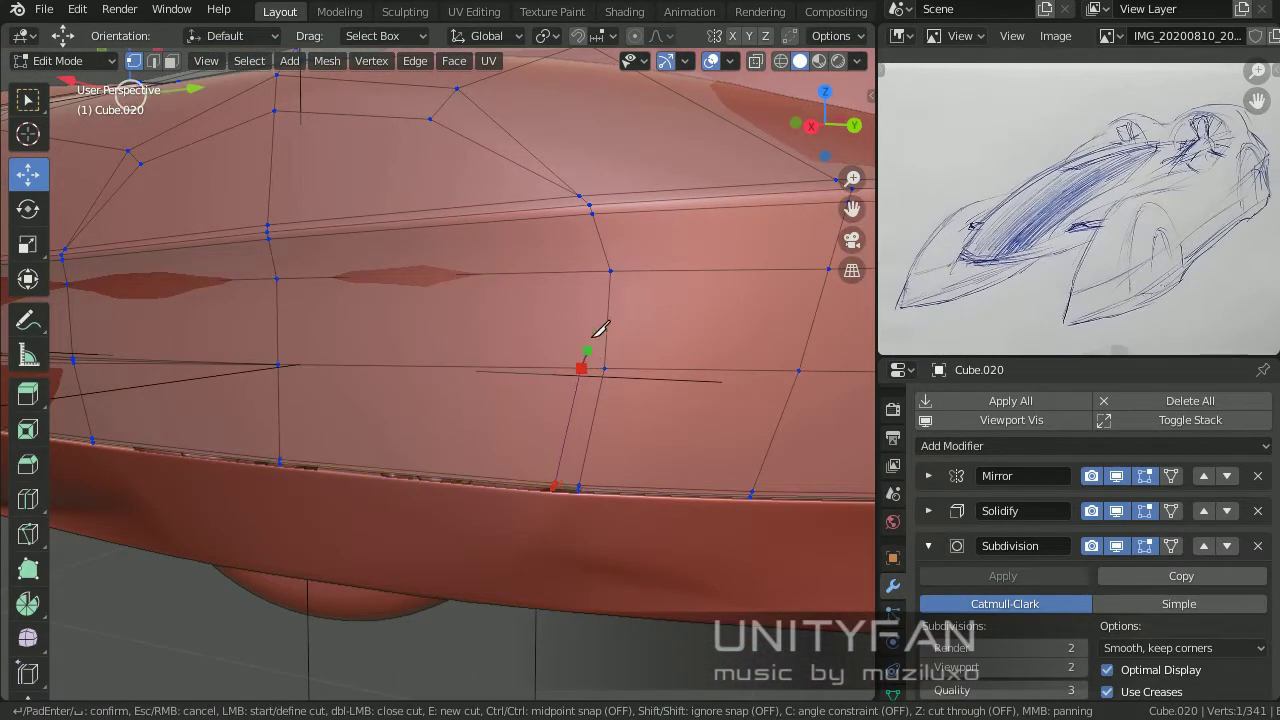
key("Return")
middle_click_drag(597, 210, 523, 311)
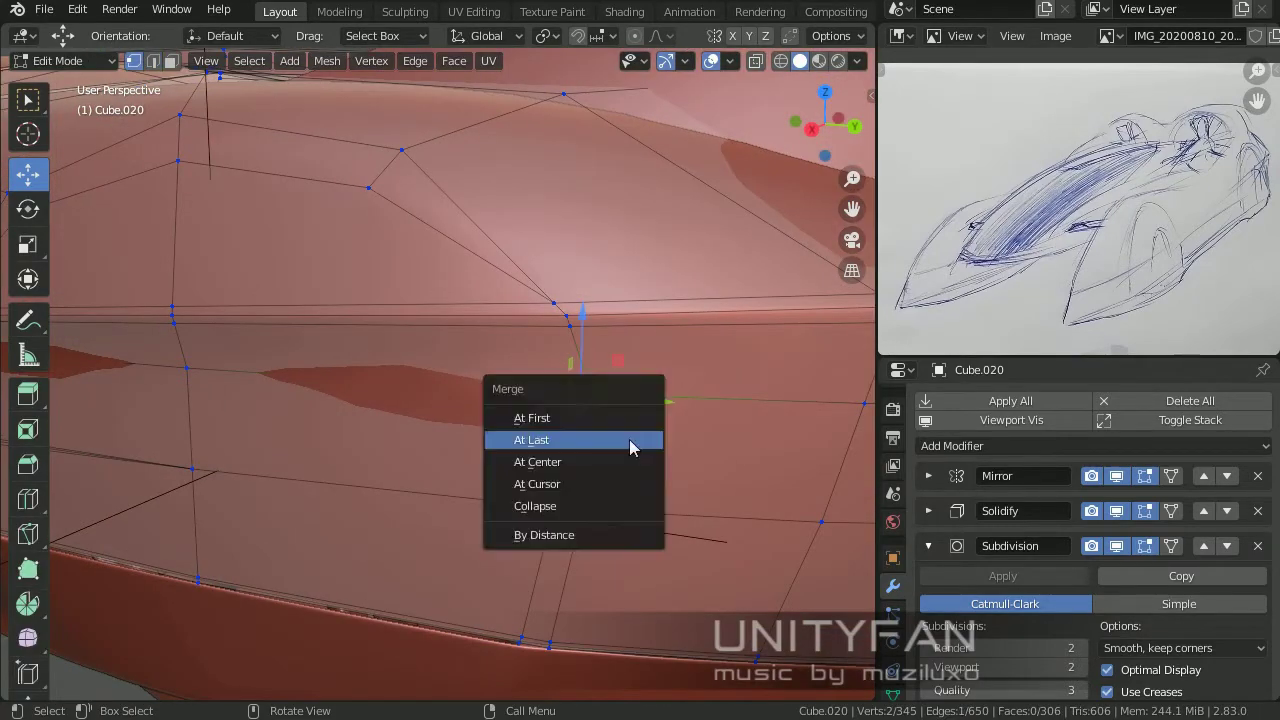
left_click(629, 441)
mouse_move(509, 486)
middle_mouse_down()
mouse_move(432, 473)
mouse_move(334, 480)
mouse_move(443, 451)
middle_mouse_up()
key("g")
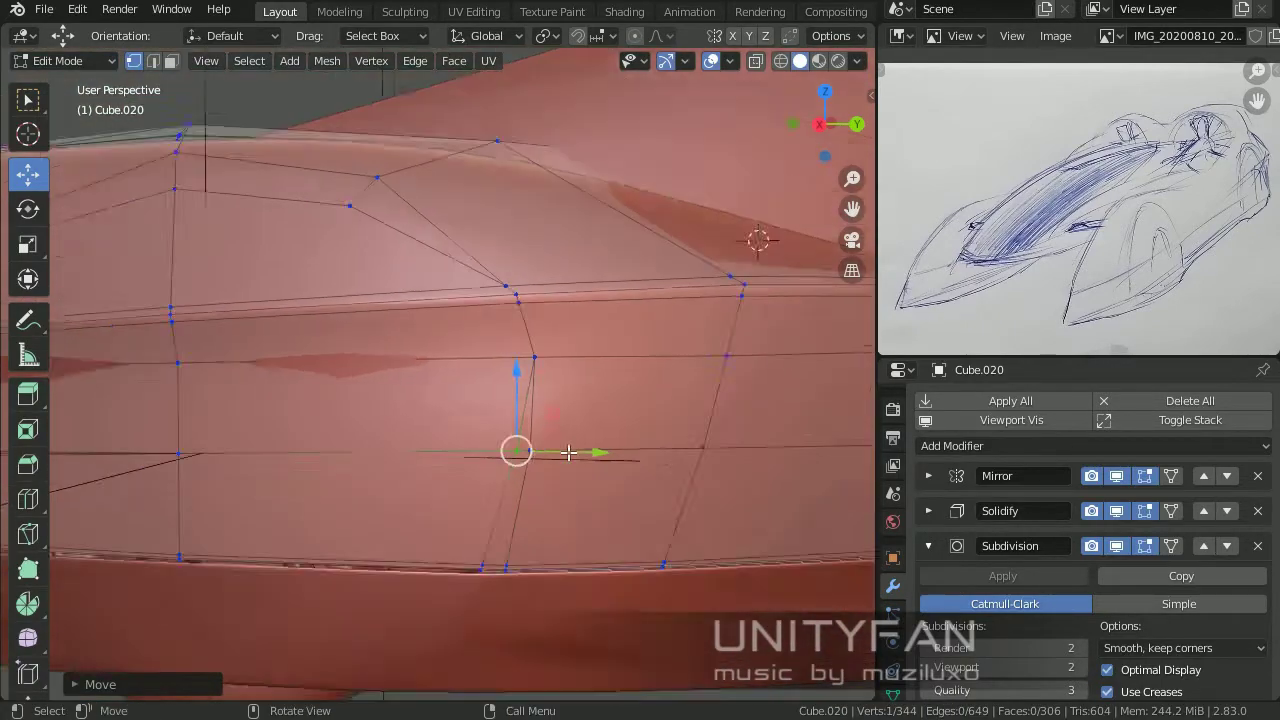
scroll(521, 440, "up", 1)
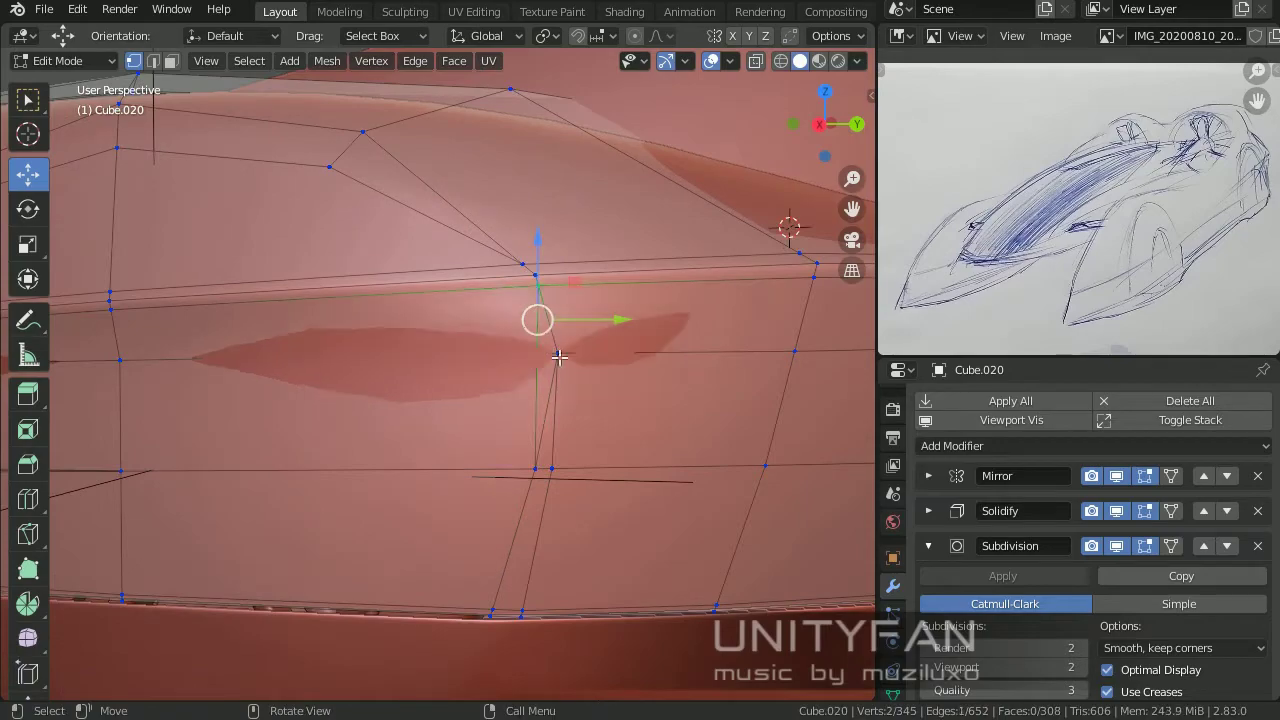
key("ctrl+x")
Step: Toggle in and out of Edit Mode to preview the smoothed hull from several angles
key("Tab")
scroll(578, 510, "down", 4)
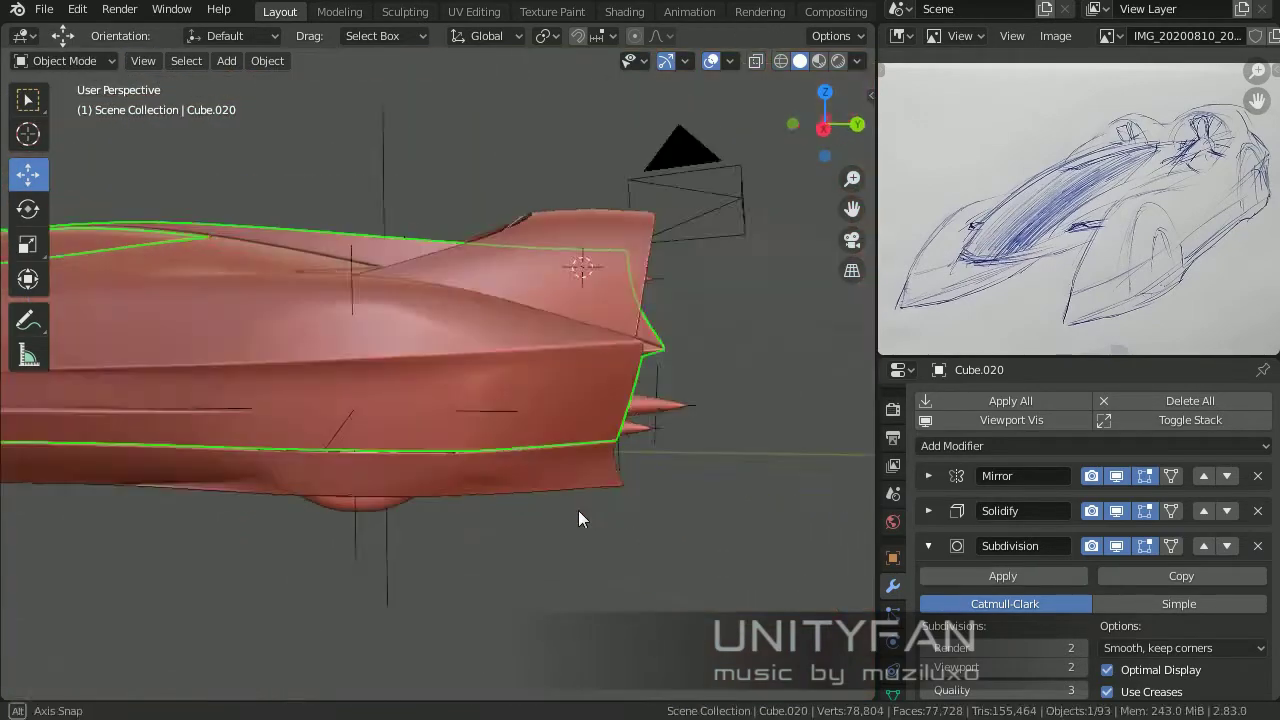
middle_click_drag(578, 510, 494, 428)
key("Tab")
scroll(561, 468, "up", 5)
mouse_move(561, 468)
middle_mouse_down()
mouse_move(534, 451)
mouse_move(461, 472)
middle_mouse_up()
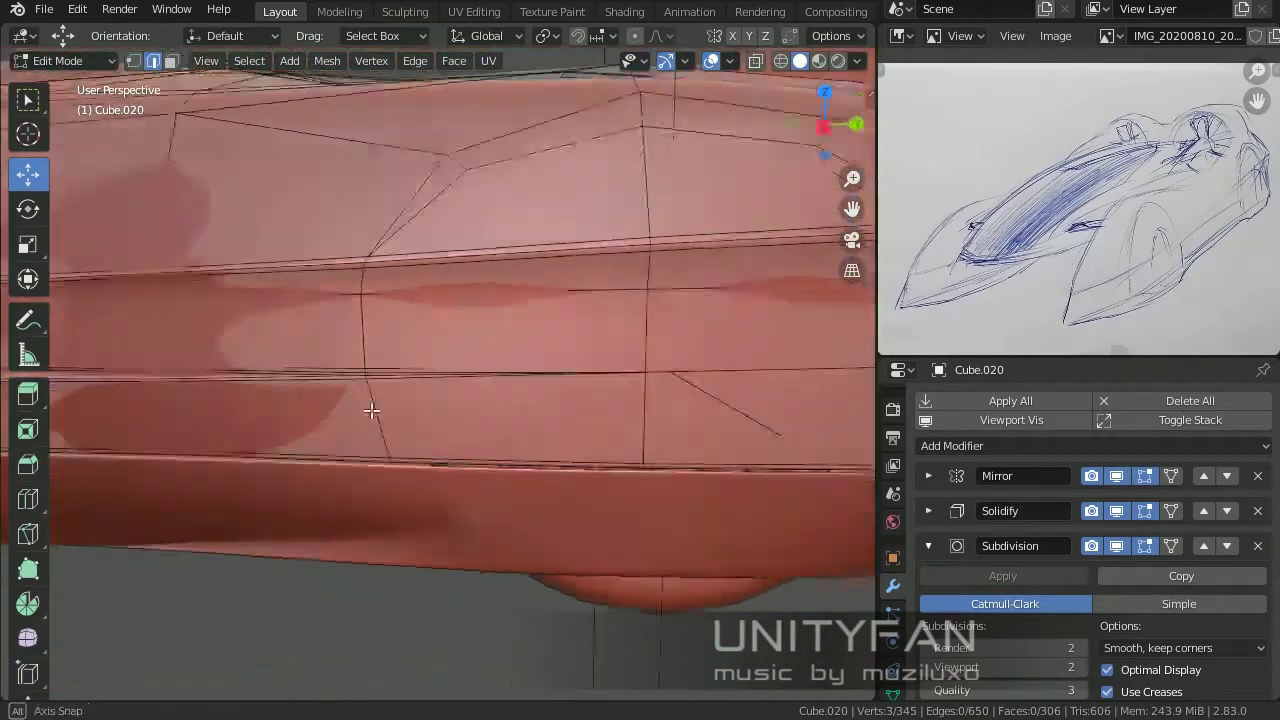
key("Tab")
scroll(461, 472, "down", 3)
scroll(474, 378, "up", 3)
Step: Select Cube.033 and move vertices along its upper side edge, previewing the smoothed result
left_click(474, 378)
key("Tab")
mouse_move(474, 378)
middle_mouse_down()
mouse_move(503, 309)
mouse_move(494, 434)
middle_mouse_up()
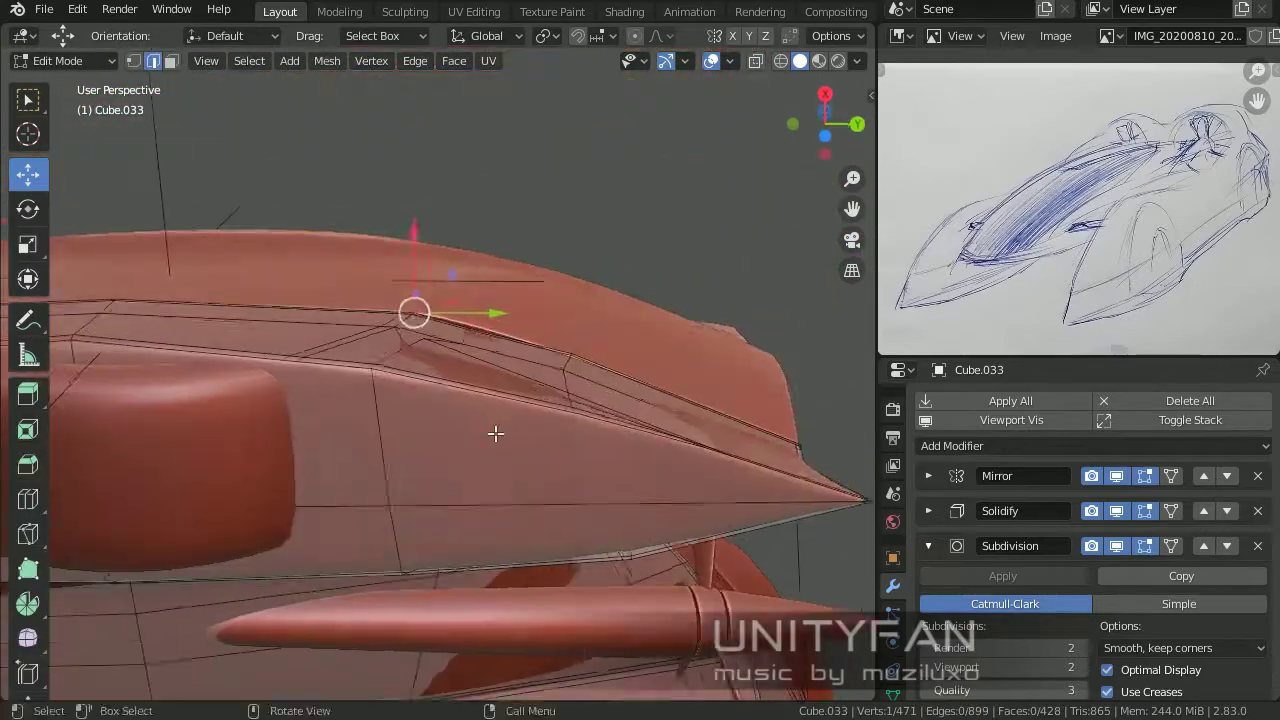
scroll(494, 434, "up", 4)
mouse_move(529, 380)
middle_mouse_down()
mouse_move(521, 415)
mouse_move(486, 366)
mouse_move(443, 443)
mouse_move(450, 350)
middle_mouse_up()
key("Tab")
key("Tab")
key("g")
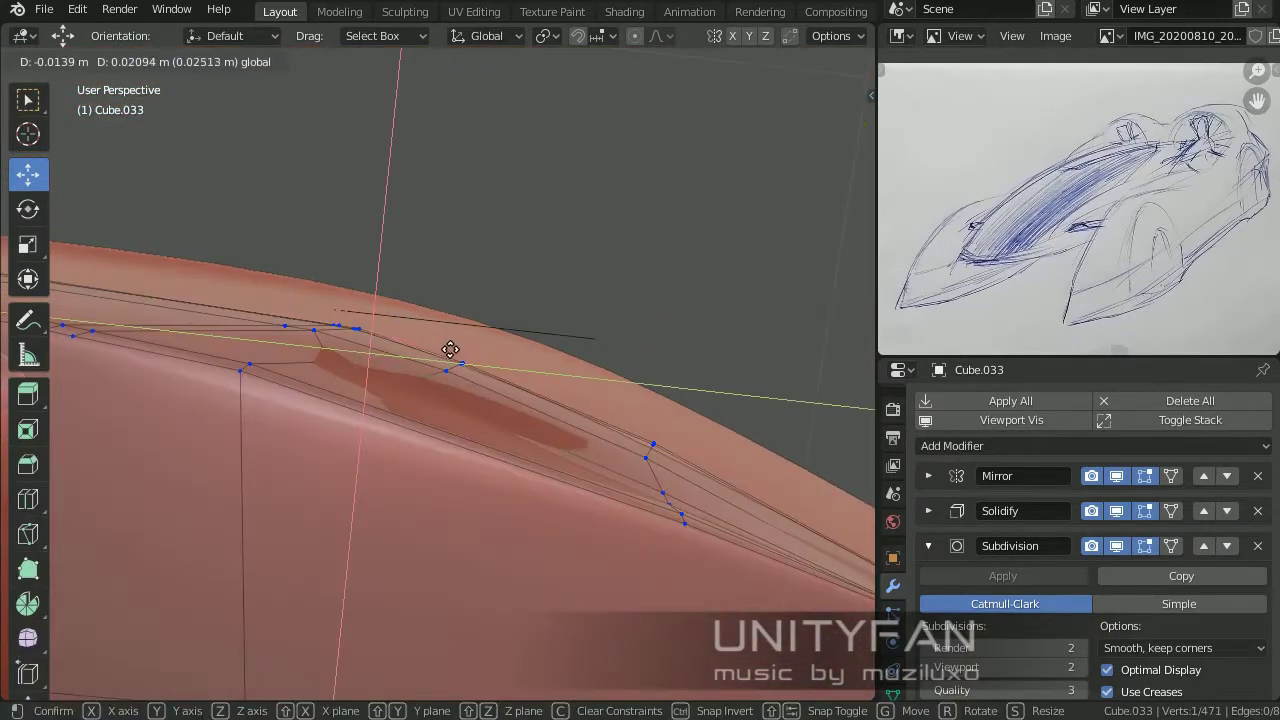
key("Tab")
mouse_move(469, 402)
middle_mouse_down()
mouse_move(509, 506)
mouse_move(317, 457)
mouse_move(429, 557)
mouse_move(527, 425)
mouse_move(495, 354)
middle_mouse_up()
key("Tab")
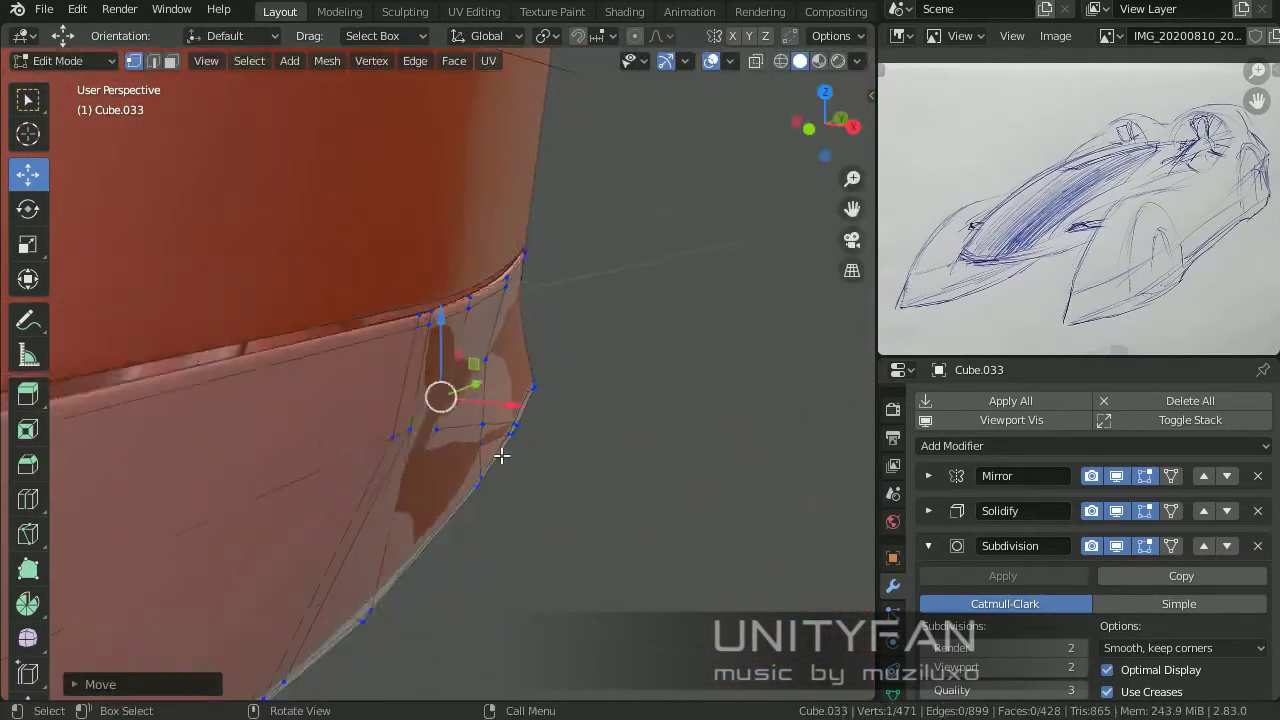
Step: Preview the smoothed hull and try a vertex move, cancelling it
key("Tab")
mouse_move(501, 456)
middle_mouse_down()
mouse_move(400, 500)
mouse_move(386, 417)
middle_mouse_up()
key("Tab")
key("g")
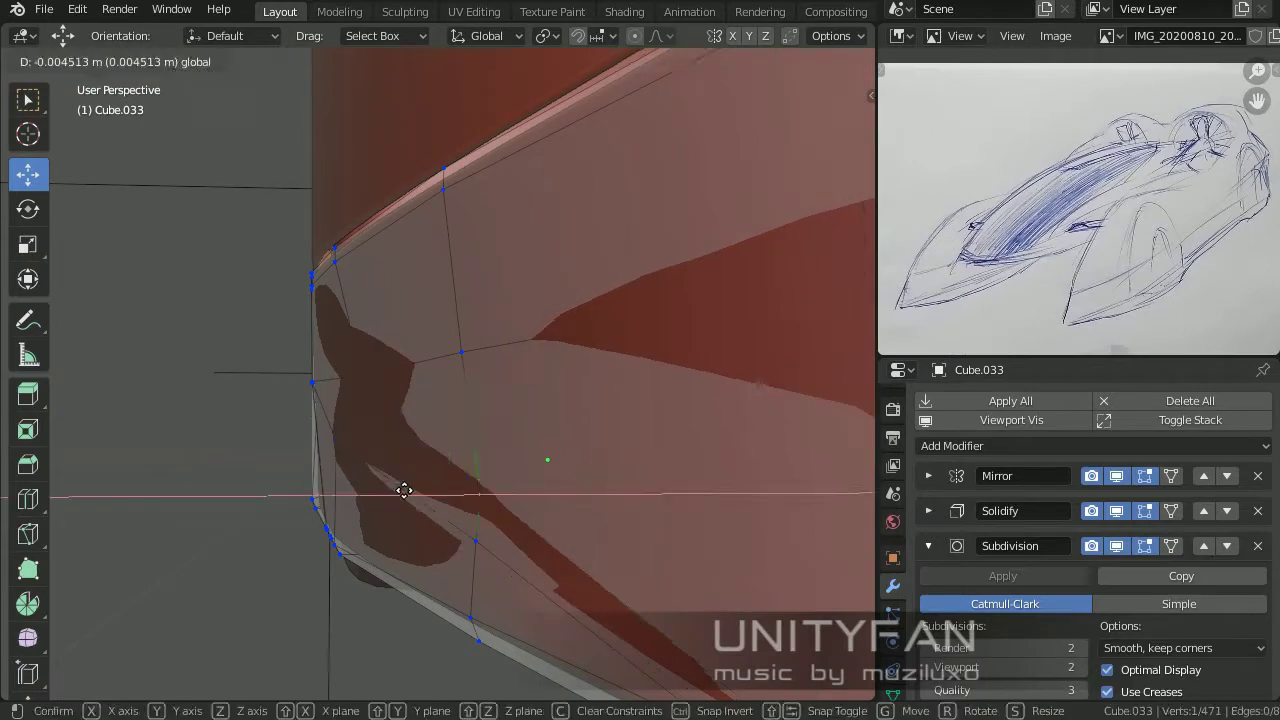
right_click(404, 490)
key("Tab")
mouse_move(404, 490)
middle_mouse_down()
mouse_move(611, 520)
mouse_move(509, 558)
middle_mouse_up()
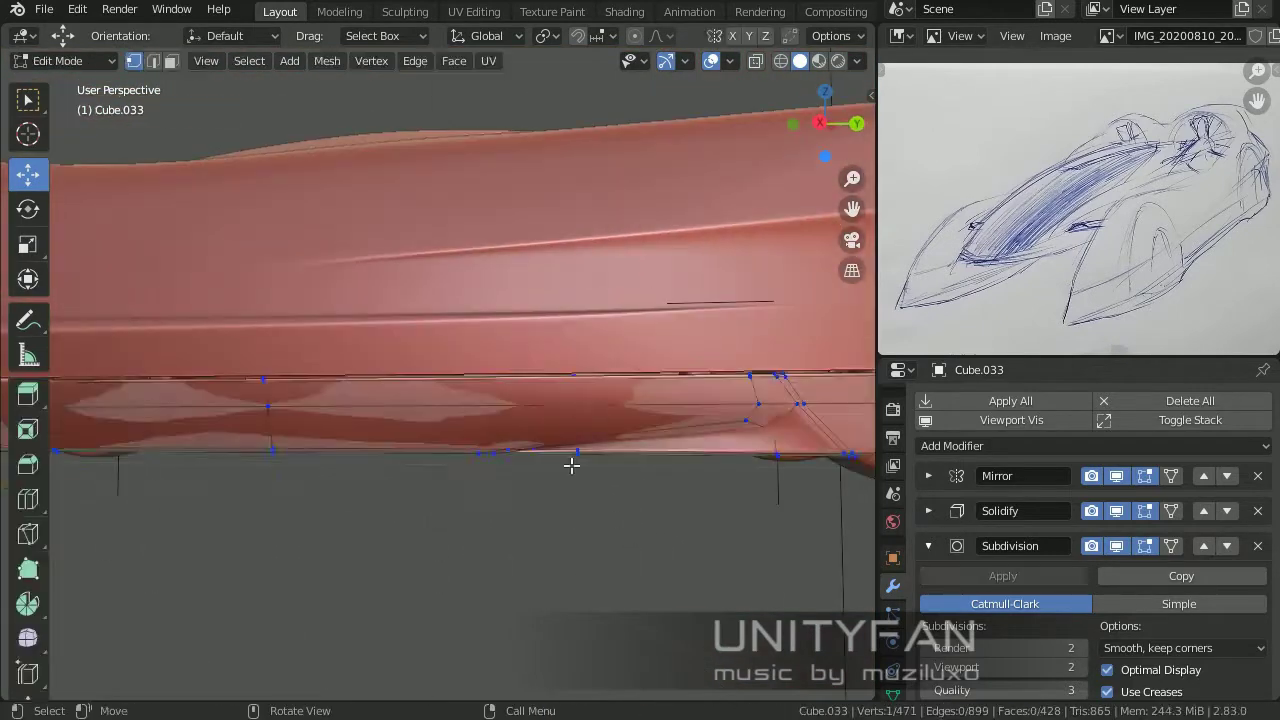
Step: Make two knife cuts along the car's underside edges, then clear the selection
mouse_move(571, 465)
middle_mouse_down()
mouse_move(623, 474)
mouse_move(597, 514)
mouse_move(526, 317)
middle_mouse_up()
key("k")
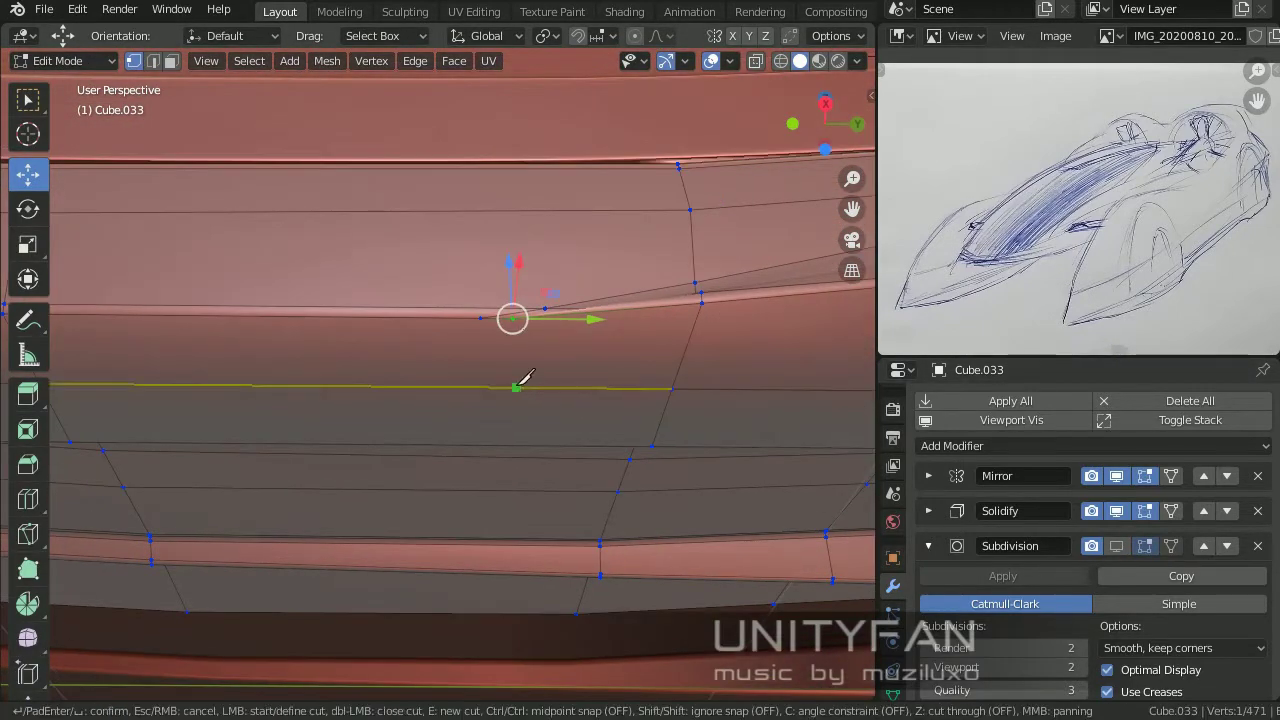
key("Return")
mouse_move(409, 606)
middle_mouse_down()
mouse_move(423, 420)
mouse_move(429, 467)
middle_mouse_up()
key("Return")
middle_click_drag(428, 556, 550, 324)
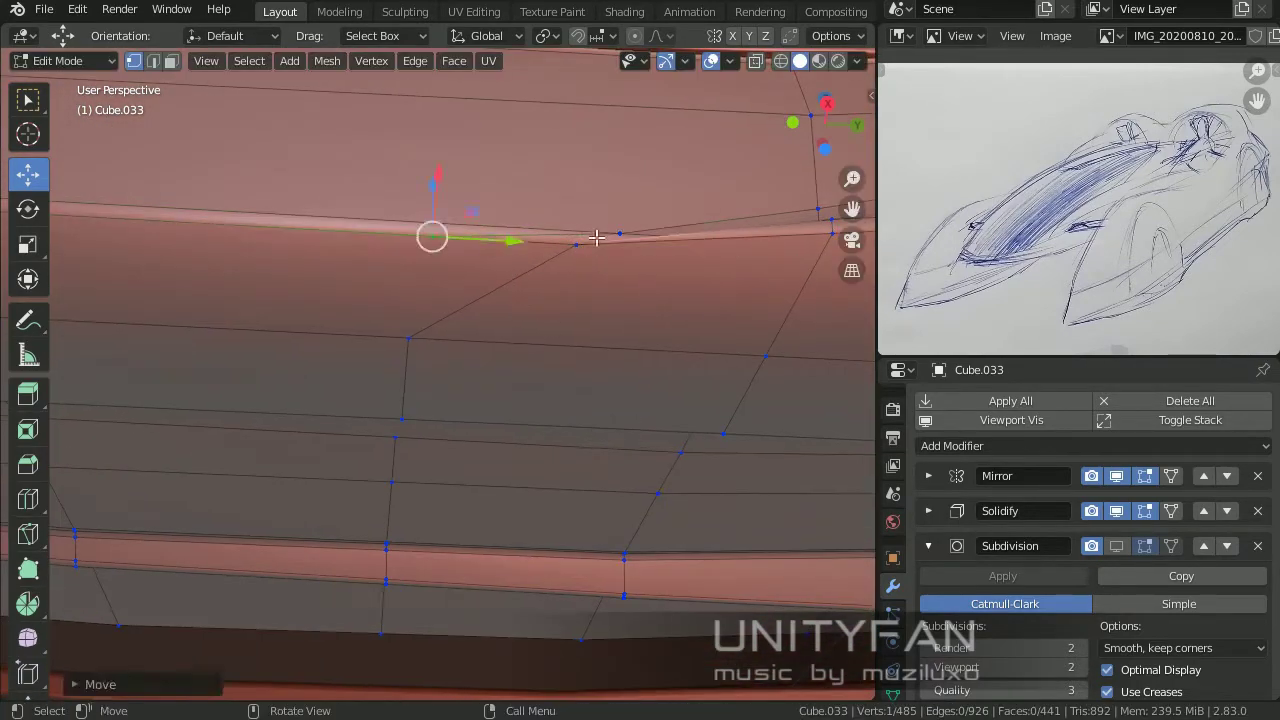
mouse_move(597, 238)
middle_mouse_down()
mouse_move(580, 343)
mouse_move(491, 377)
mouse_move(420, 360)
mouse_move(497, 442)
mouse_move(509, 566)
mouse_move(380, 531)
mouse_move(346, 463)
mouse_move(557, 438)
mouse_move(352, 569)
mouse_move(380, 574)
mouse_move(35, 410)
middle_mouse_up()
left_click(497, 442)
left_click(352, 569)
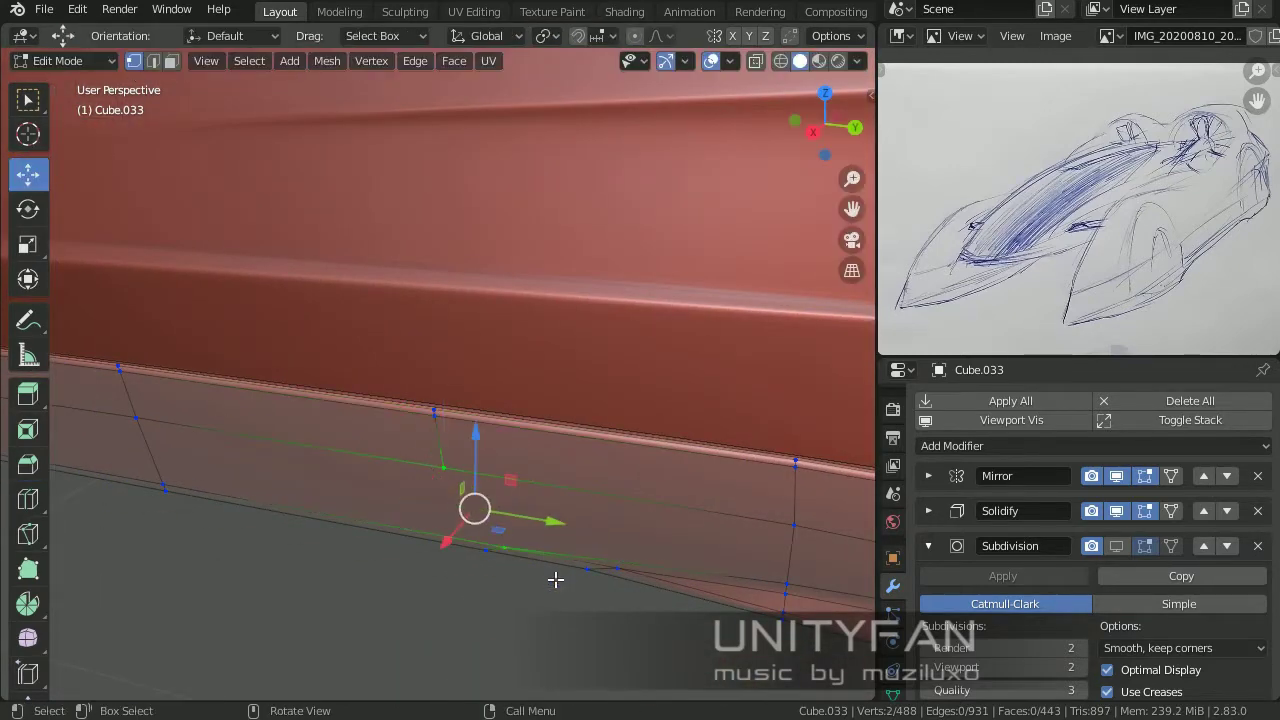
mouse_move(435, 416)
middle_mouse_down()
mouse_move(305, 528)
mouse_move(594, 334)
mouse_move(640, 420)
middle_mouse_up()
Step: Show the Subdivision modifier in the viewport to smooth the car body
key("Tab")
left_click(1119, 554)
left_click(423, 476)
middle_click_drag(423, 476, 466, 493)
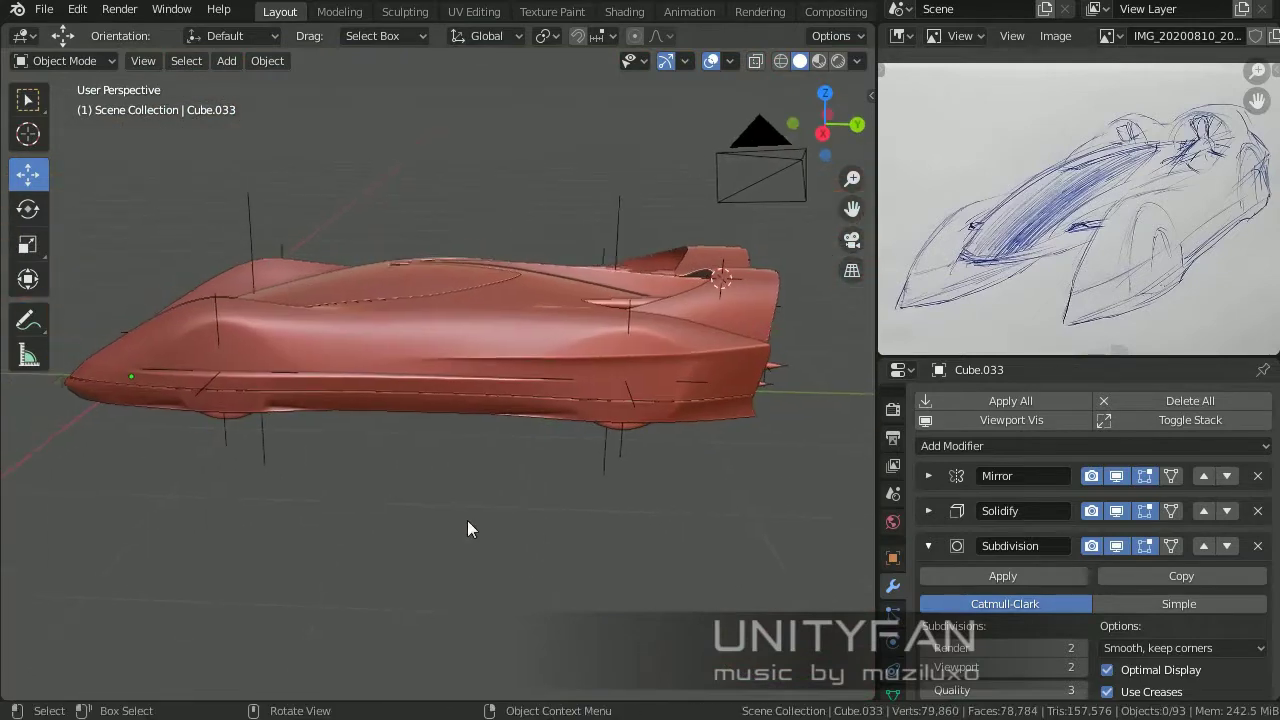
Step: Delete the two faces beside the side bump to open a recess, then view the whole car
key("Tab")
key("KP_Decimal")
key("3")
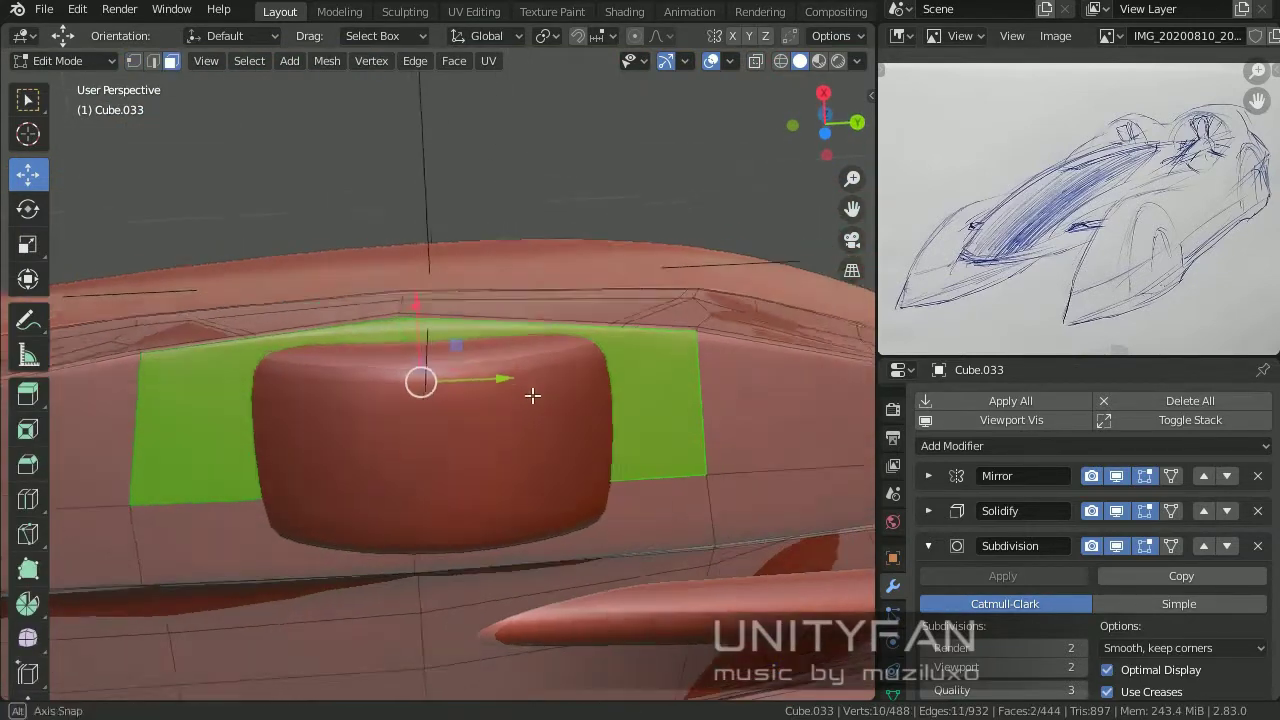
mouse_move(532, 396)
middle_mouse_down()
mouse_move(623, 418)
mouse_move(151, 69)
middle_mouse_up()
key("Return")
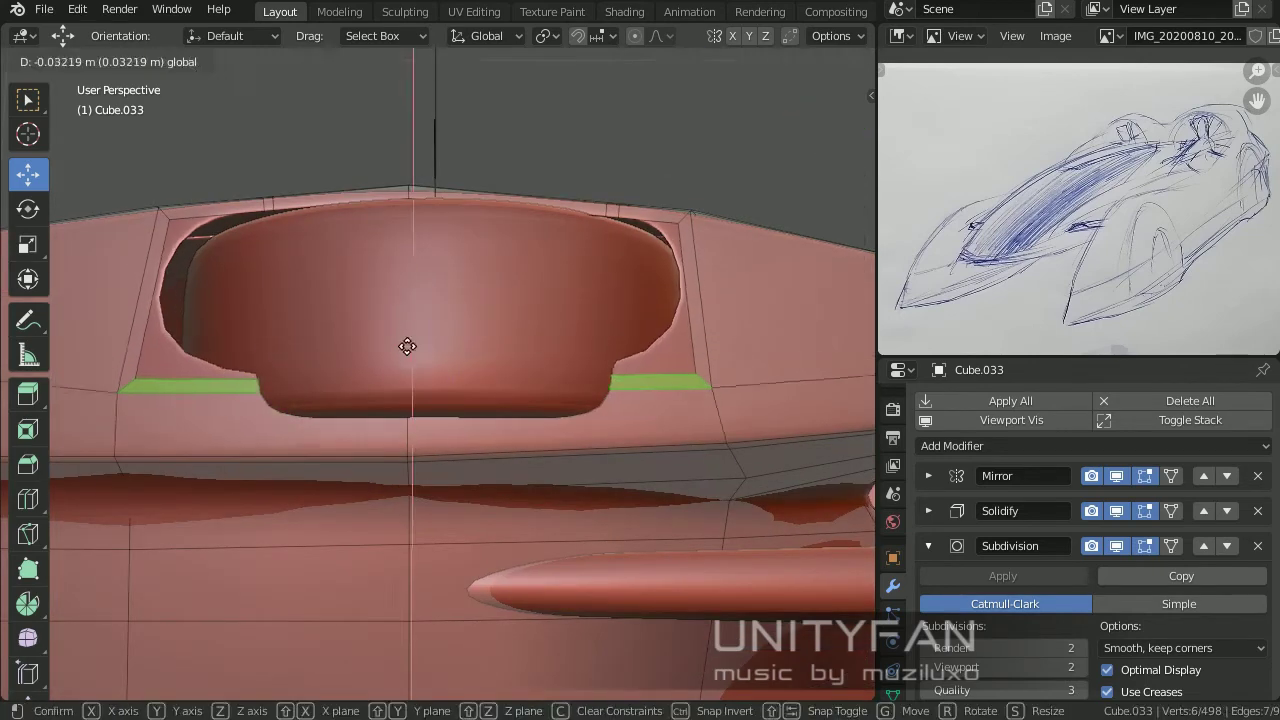
left_click(407, 346)
key("Tab")
scroll(447, 457, "down", 5)
mouse_move(447, 457)
middle_mouse_down()
mouse_move(545, 633)
mouse_move(719, 528)
mouse_move(682, 540)
mouse_move(486, 455)
mouse_move(584, 472)
mouse_move(525, 434)
mouse_move(446, 445)
mouse_move(536, 493)
middle_mouse_up()
scroll(682, 531, "up", 2)
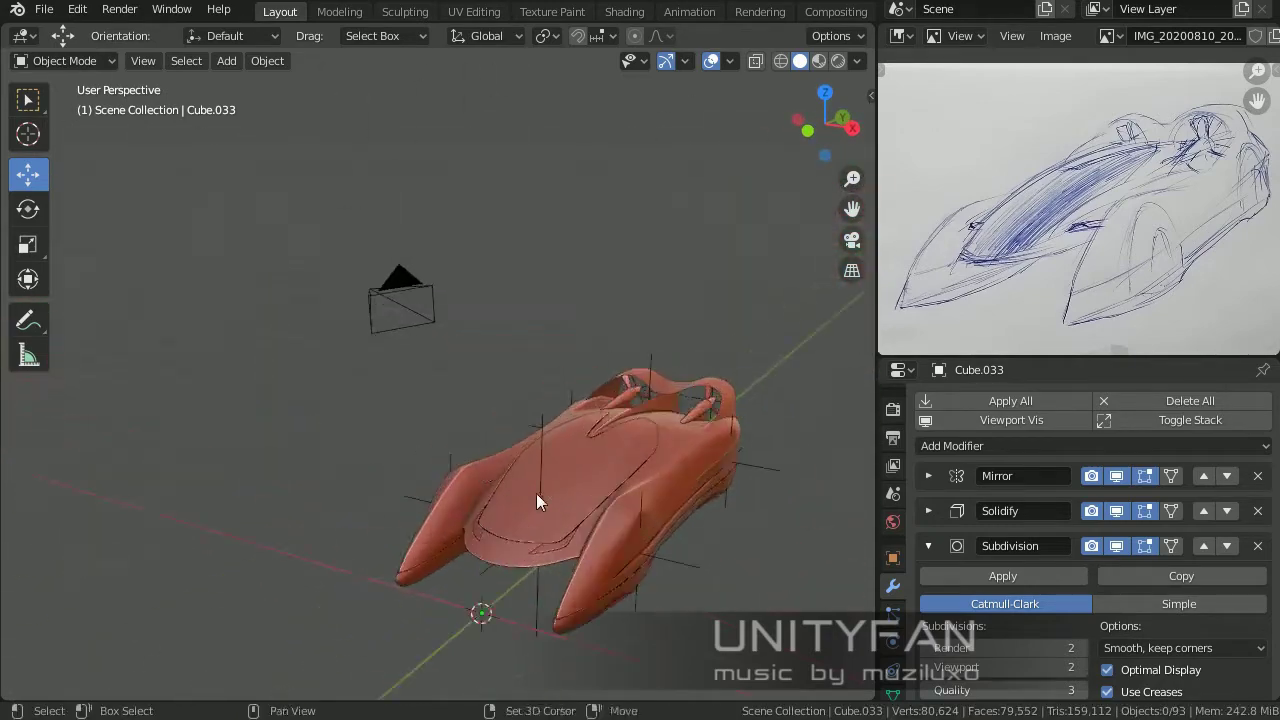
key("shift+a")
Step: Add a plane and move its edge into position along the car's side
left_click(560, 157)
key("Tab")
middle_click_drag(490, 365, 141, 188)
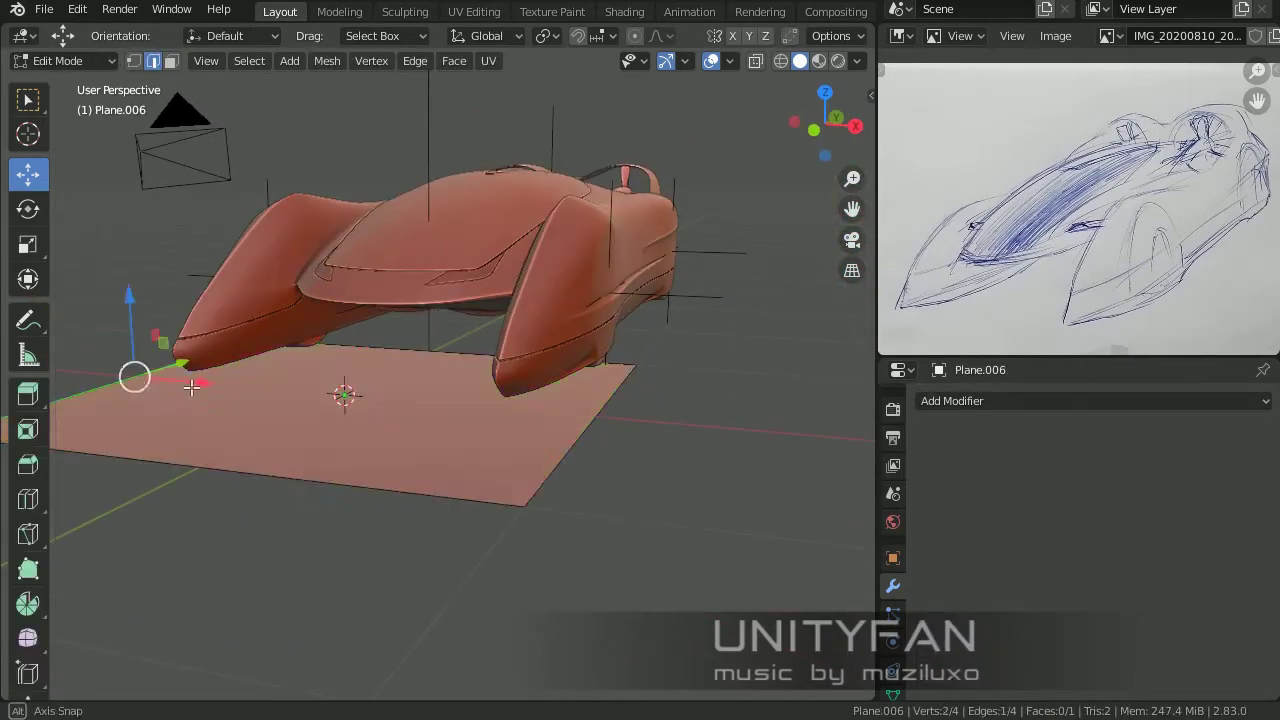
middle_click_drag(191, 387, 450, 330)
key("g")
left_click(685, 408)
middle_click_drag(685, 408, 380, 350)
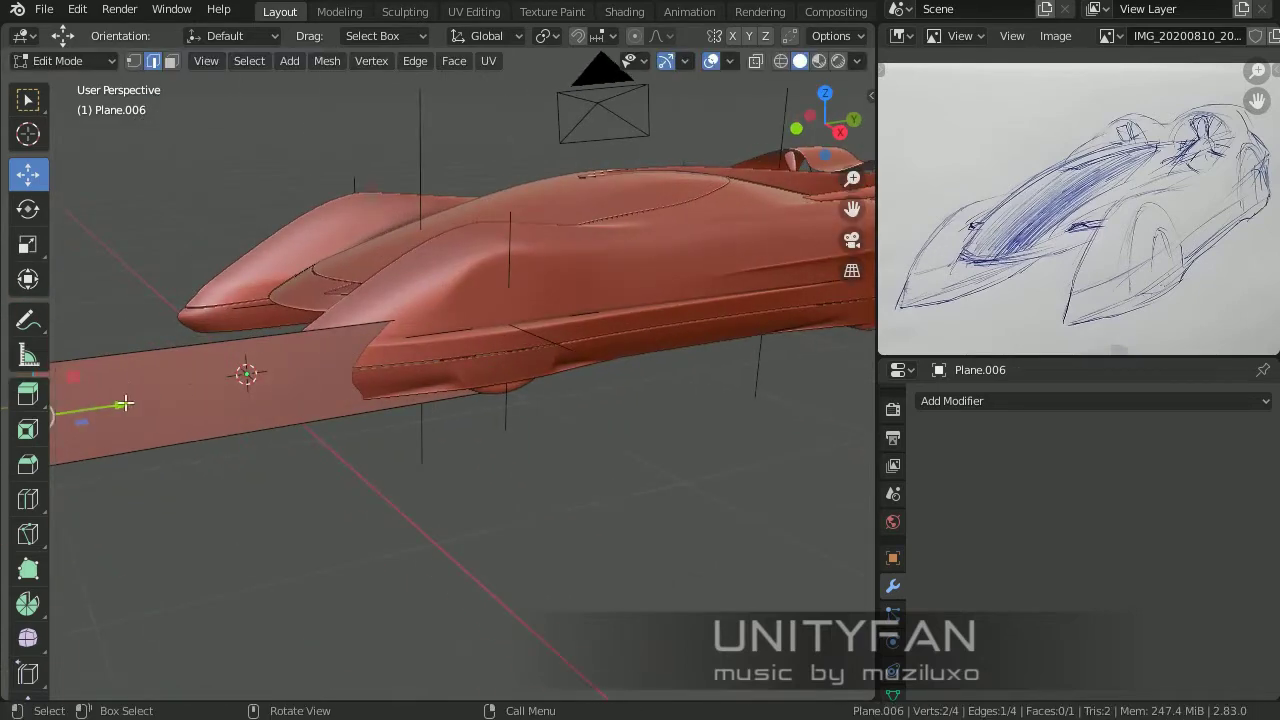
scroll(380, 350, "down", 3)
middle_click_drag(477, 443, 309, 257)
scroll(376, 294, "up", 3)
key("Tab")
Step: Give the plane a Solidify modifier and assign it the 'blockers' material
left_click(976, 401)
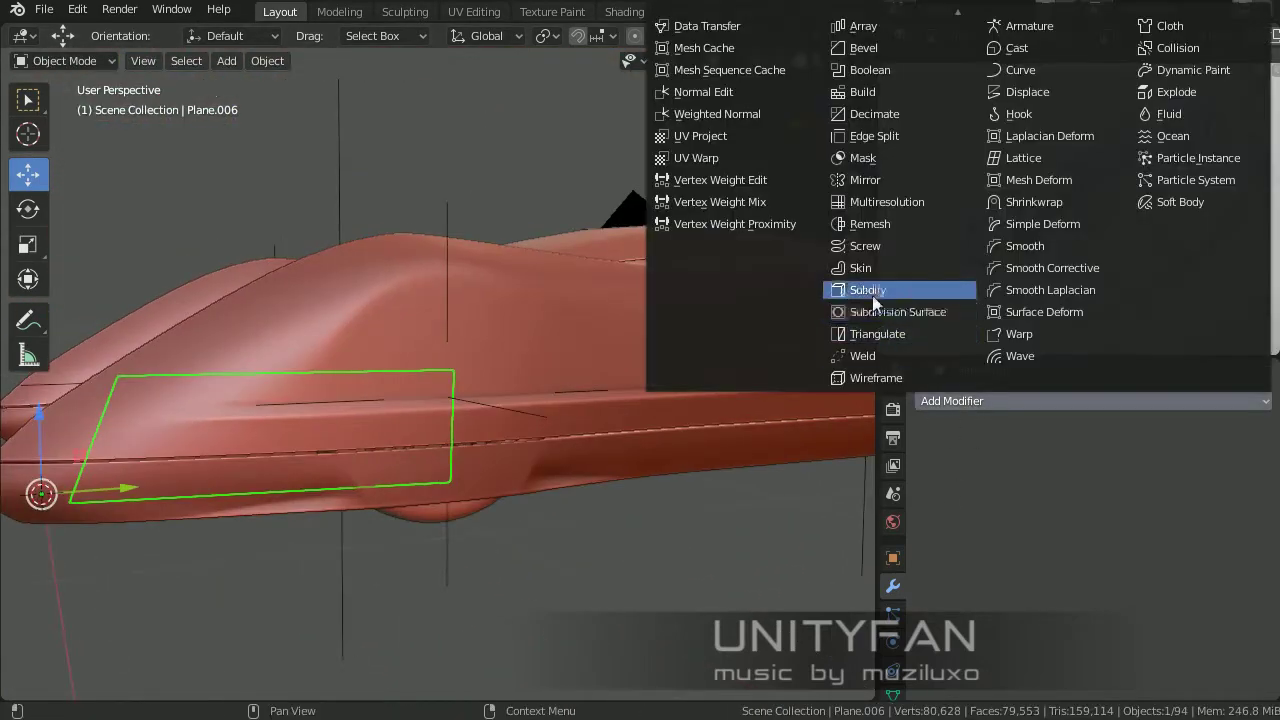
left_click(757, 286)
middle_click_drag(500, 350, 450, 300)
left_click(893, 643)
left_click(926, 506)
left_click(968, 323)
middle_click_drag(500, 350, 351, 394)
Step: From the right view, extrude and scale the panel's edge along the hull nose
key("Tab")
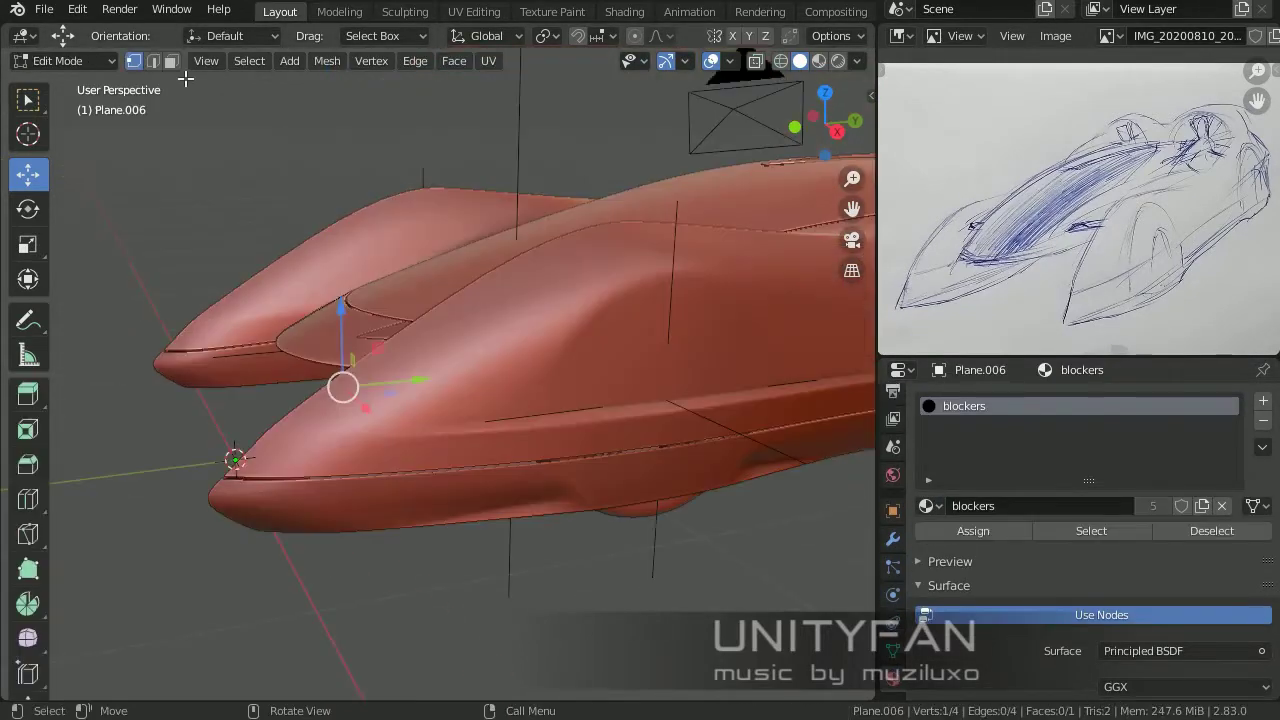
key("KP_3")
scroll(480, 470, "up", 6)
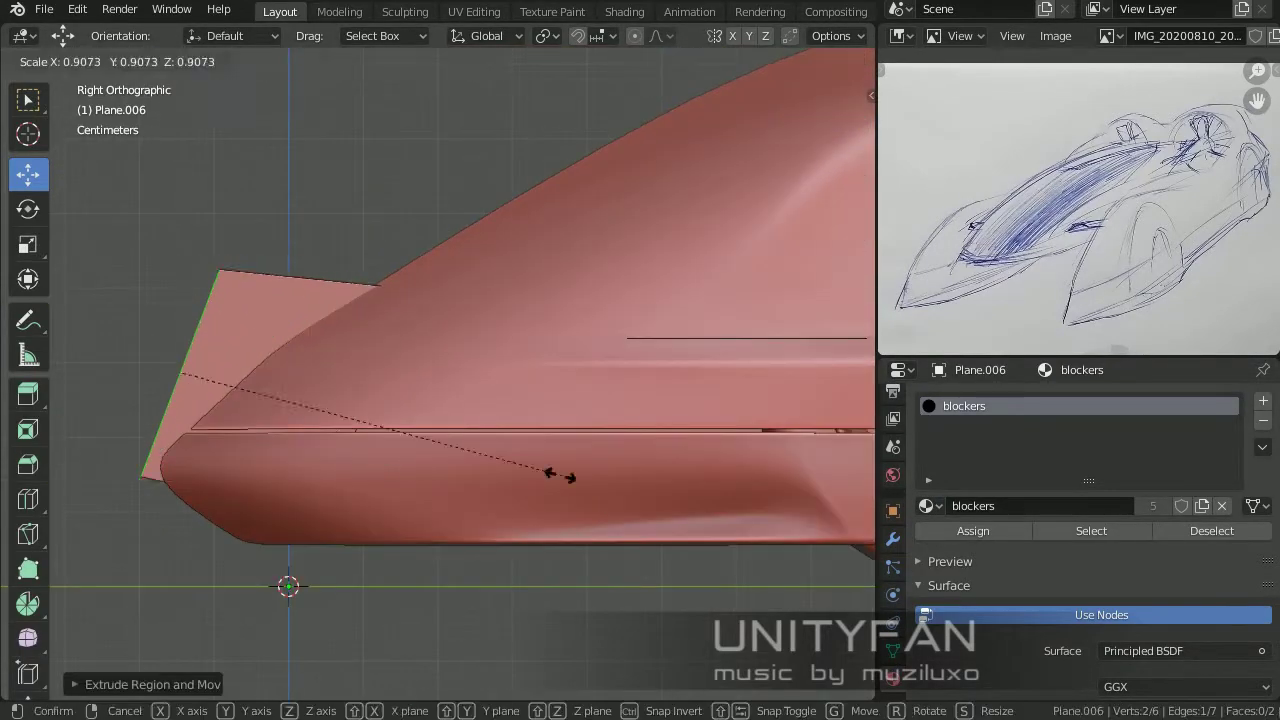
left_click(260, 372)
scroll(300, 370, "down", 2)
scroll(300, 370, "down", 2)
mouse_move(400, 400)
middle_mouse_down()
mouse_move(591, 434)
mouse_move(457, 440)
mouse_move(509, 494)
mouse_move(345, 425)
mouse_move(460, 453)
mouse_move(710, 464)
mouse_move(400, 423)
mouse_move(600, 480)
middle_mouse_up()
key("Tab")
Step: Add a Mirror modifier so the panel appears on the other hull too
left_click(893, 538)
left_click(868, 335)
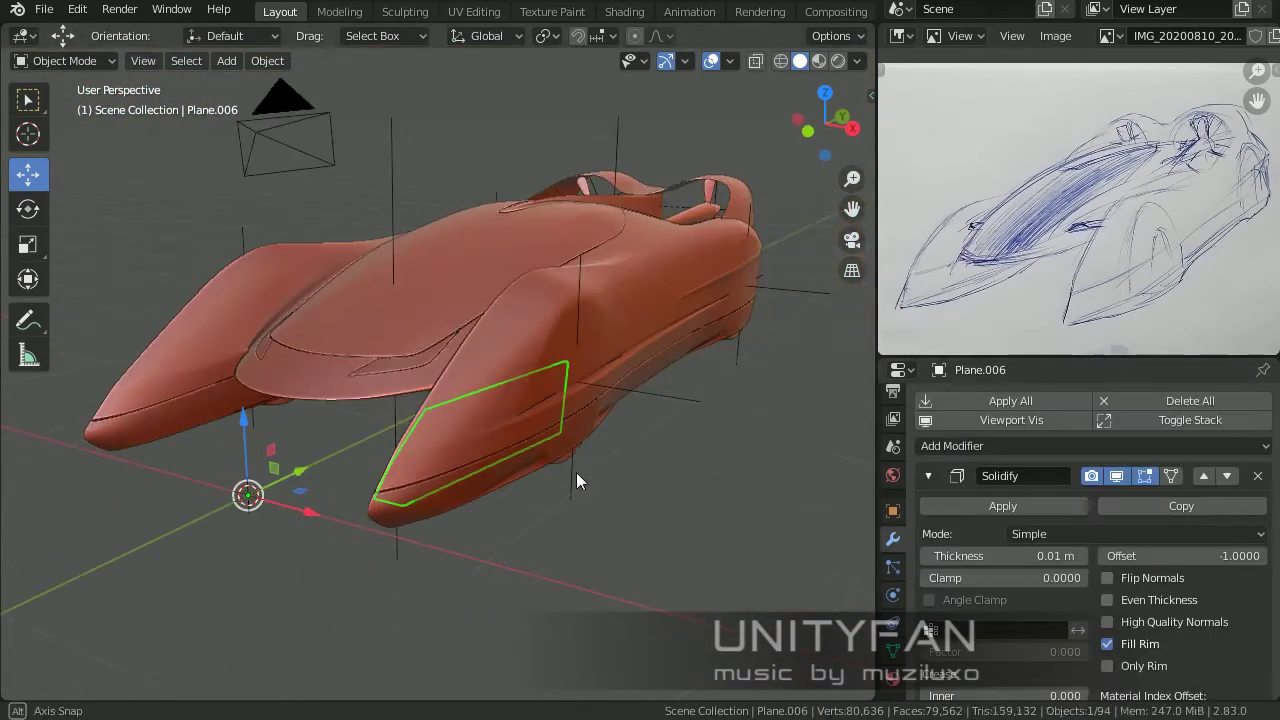
left_click(1092, 446)
left_click(862, 224)
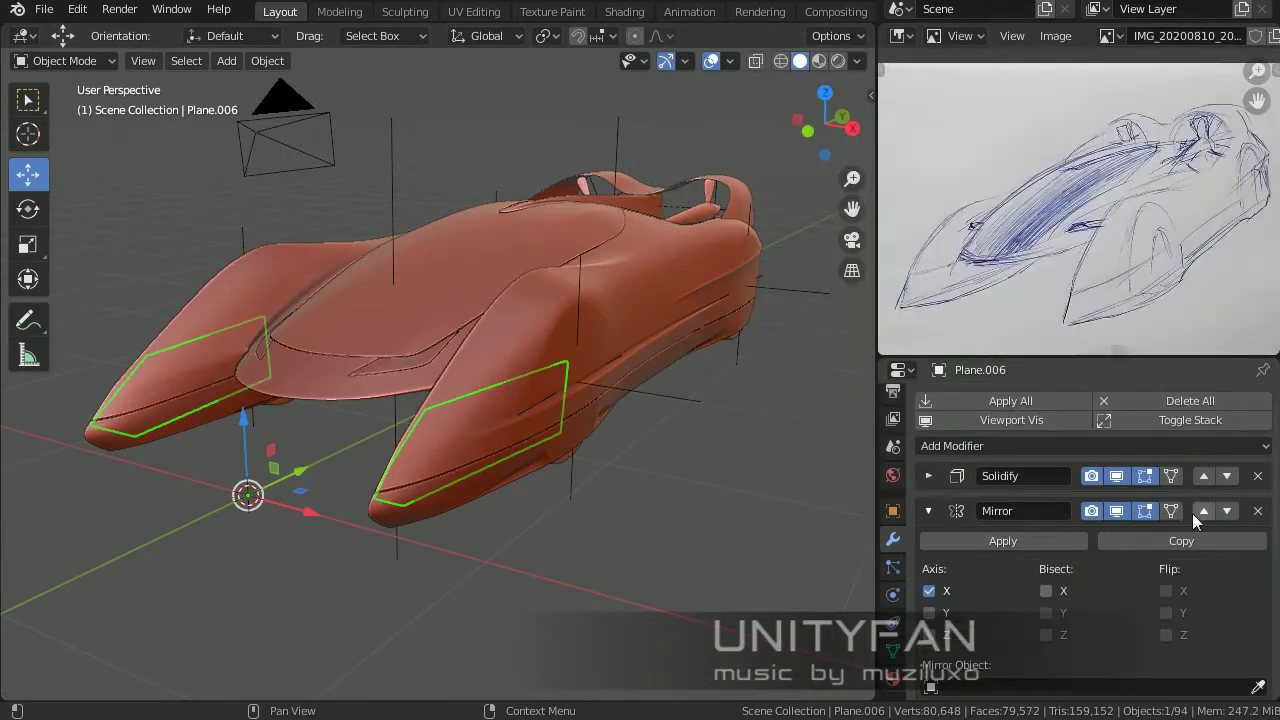
Step: In see-through view with edge select, cancel the extruded edge back into place
key("Tab")
mouse_move(520, 418)
middle_mouse_down()
mouse_move(453, 389)
mouse_move(543, 466)
middle_mouse_up()
key("shift+z")
key("z")
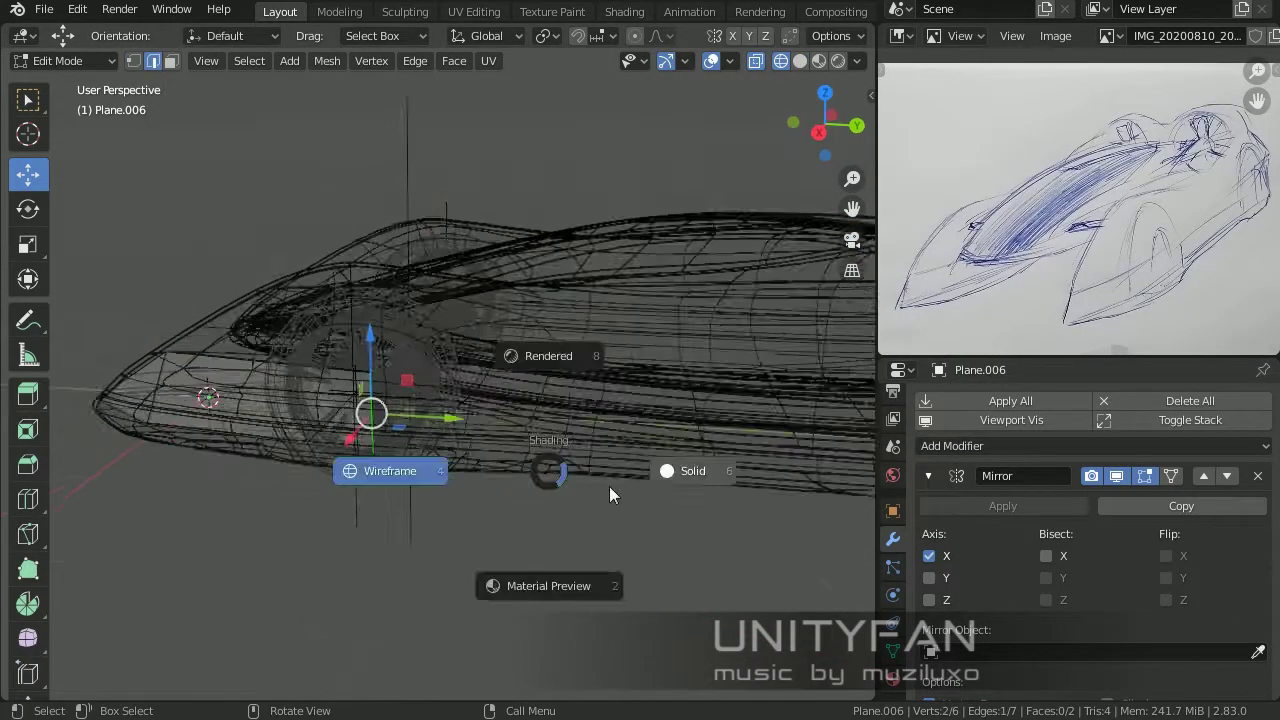
key("2")
left_click(302, 407)
right_click(550, 388)
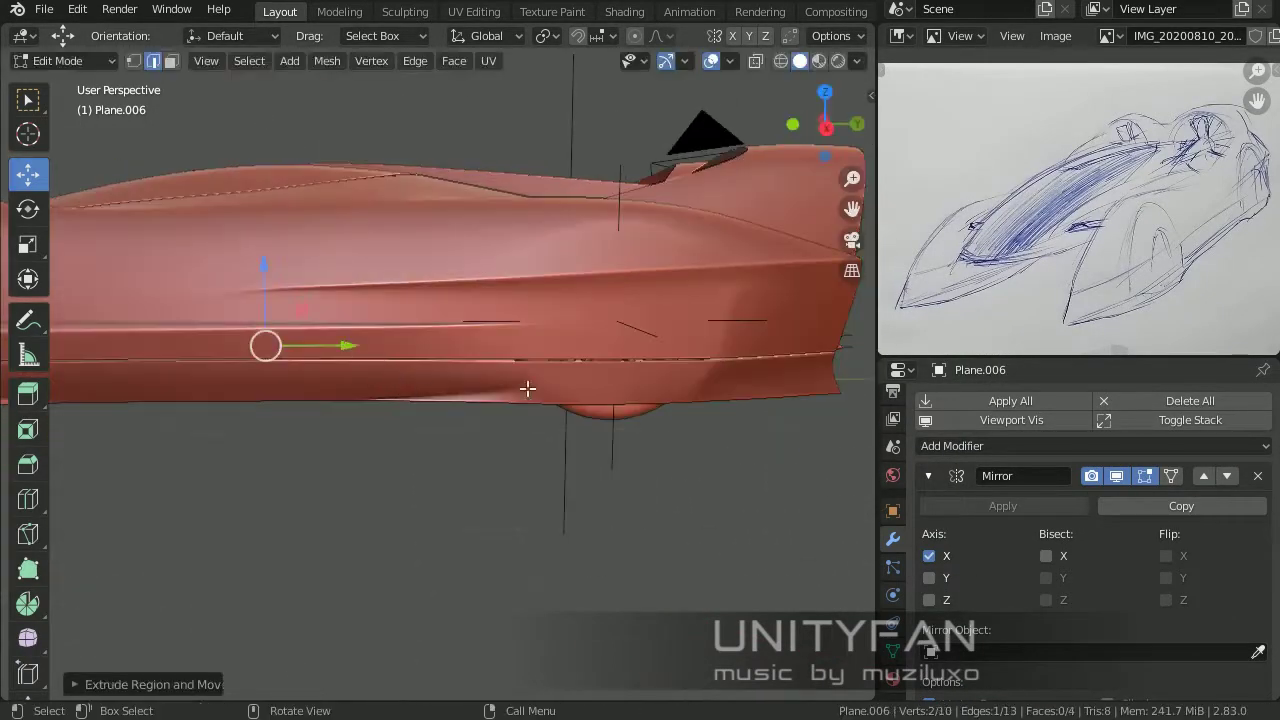
Step: Finish the extrusion and move the edge along the X axis beneath the hull
middle_click_drag(529, 386, 460, 320)
left_click(691, 322)
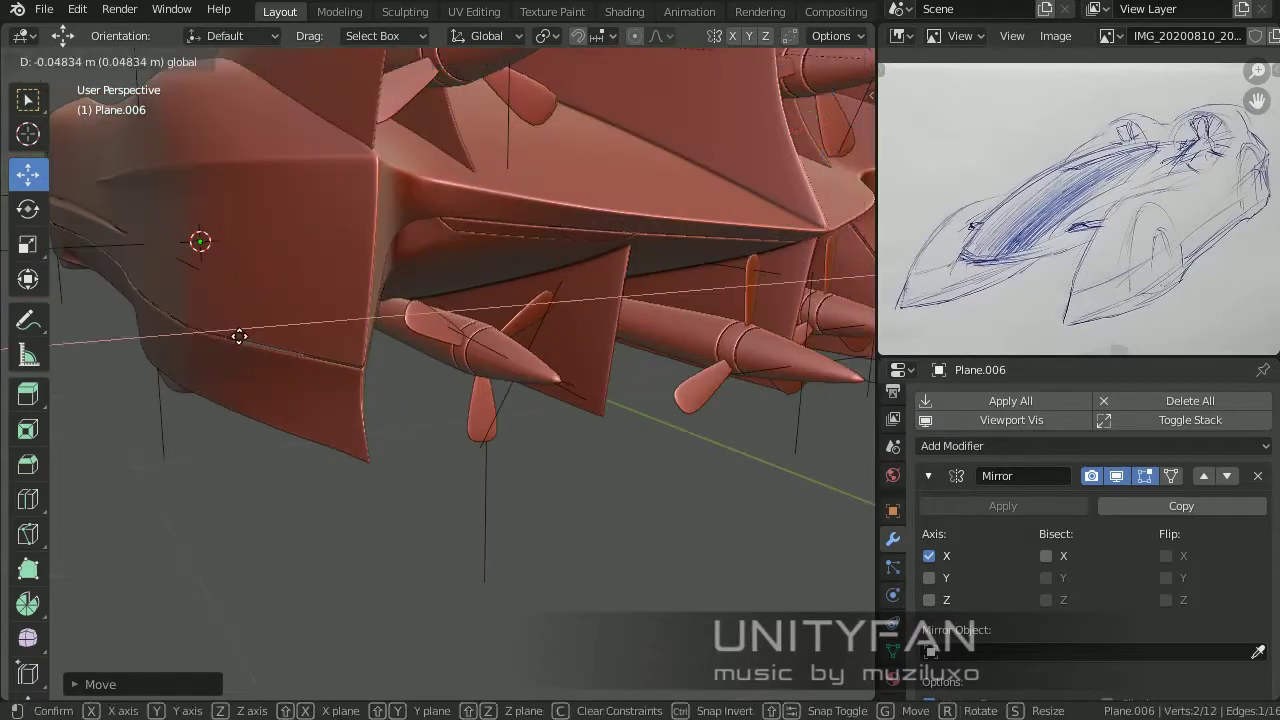
middle_click_drag(691, 322, 361, 424)
key("g")
key("x")
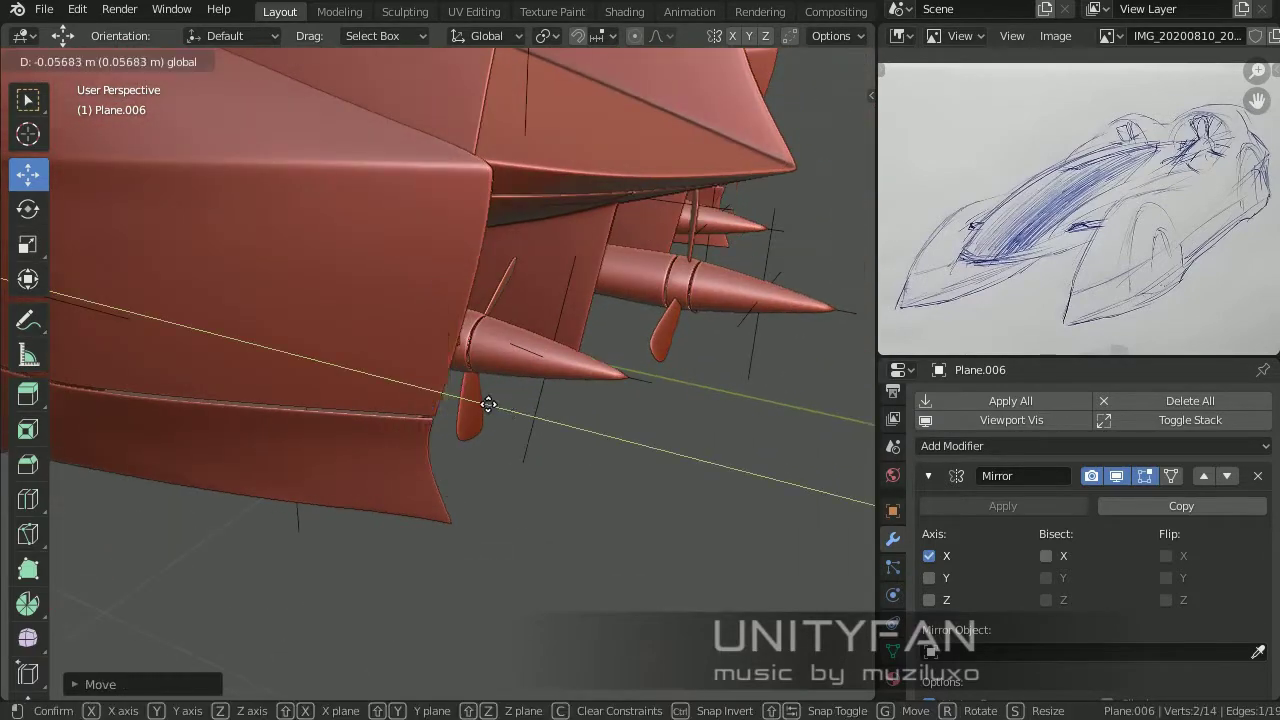
left_click(488, 404)
mouse_move(488, 404)
middle_mouse_down()
mouse_move(291, 389)
mouse_move(594, 408)
middle_mouse_up()
mouse_move(437, 452)
middle_mouse_down()
mouse_move(561, 408)
mouse_move(718, 207)
middle_mouse_up()
Step: Preview the materials, select the car body, and set its paint roughness to 0.5 for a satin finish
key("z")
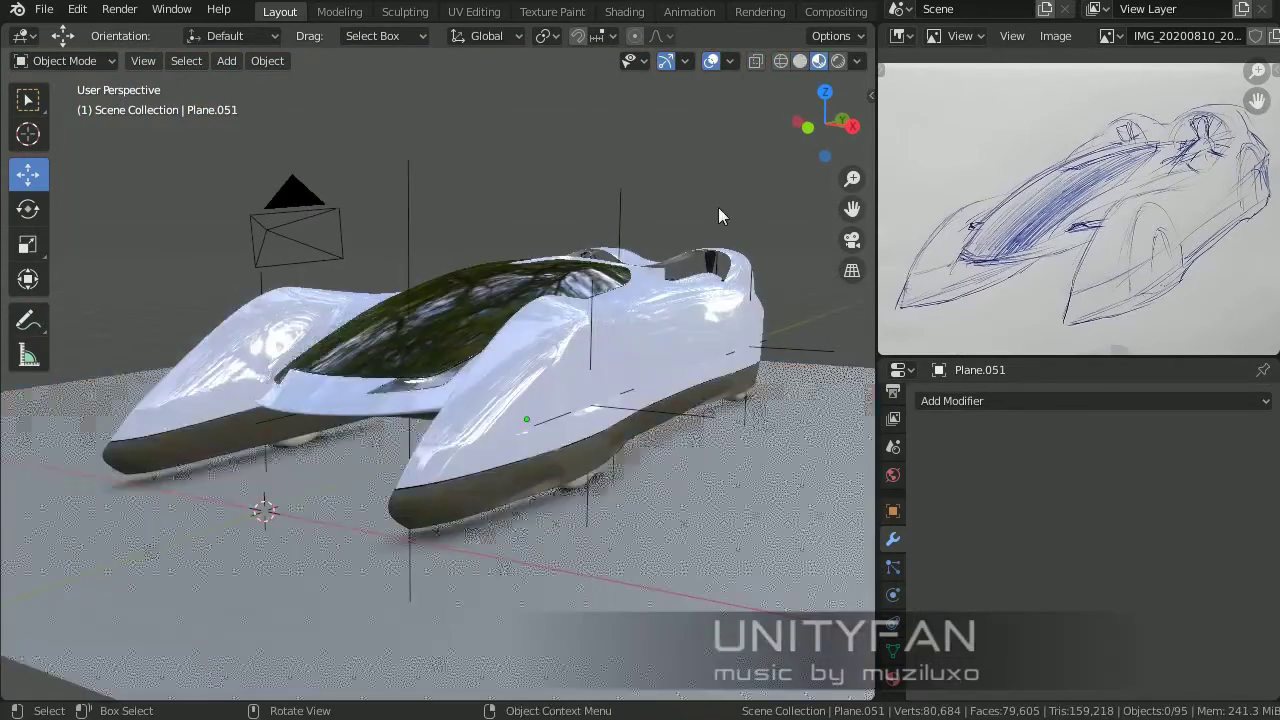
mouse_move(685, 479)
middle_mouse_down()
mouse_move(639, 473)
mouse_move(422, 278)
middle_mouse_up()
left_click(422, 290)
left_click(893, 680)
left_click_drag(1150, 648, 1250, 648)
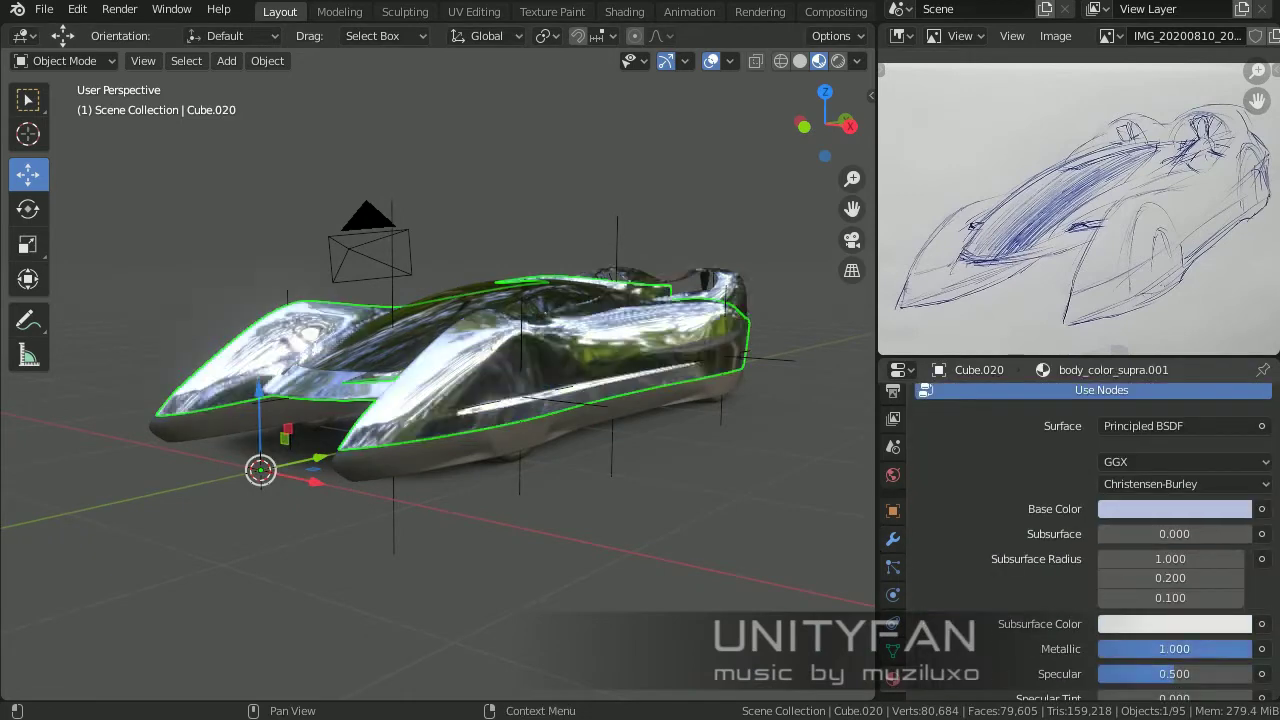
scroll(1150, 560, "down", 5)
type("0.5")
key("Return")
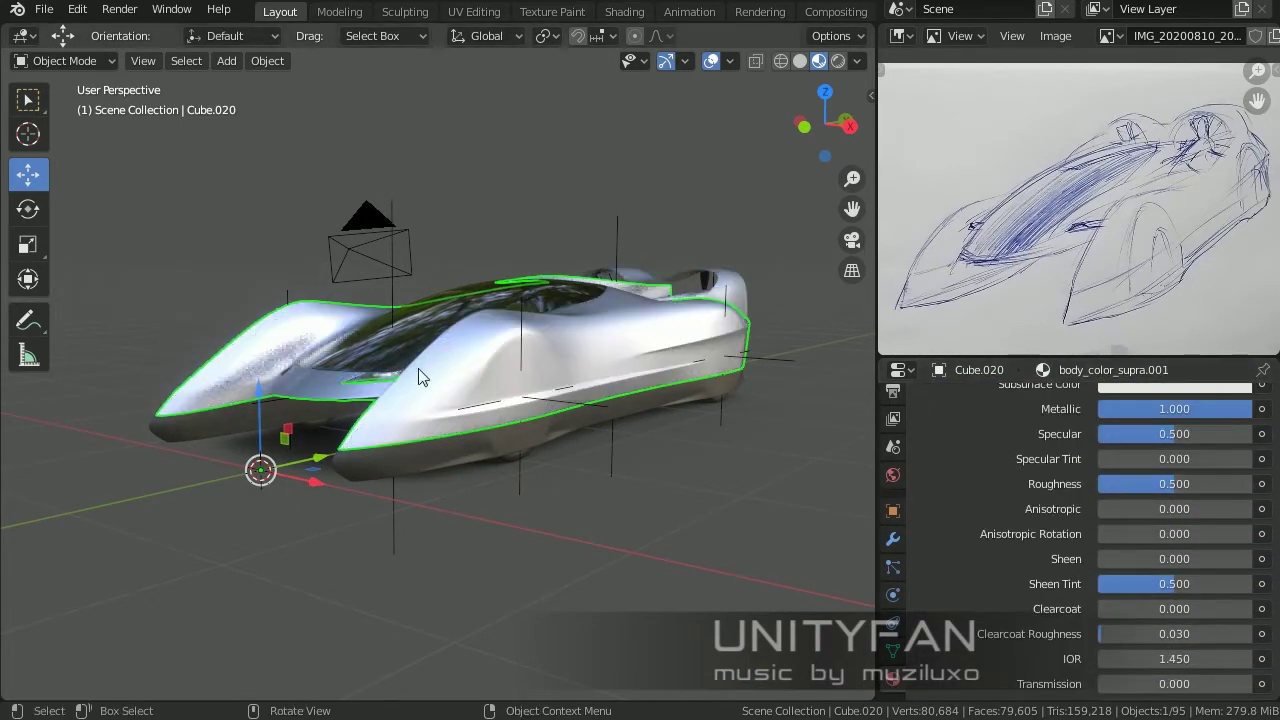
scroll(1185, 470, "up", 4)
Step: Adjust the body's base colour brightness, then turn the paint red
left_click(1179, 432)
left_click_drag(1240, 236, 1240, 260)
scroll(1150, 470, "down", 5)
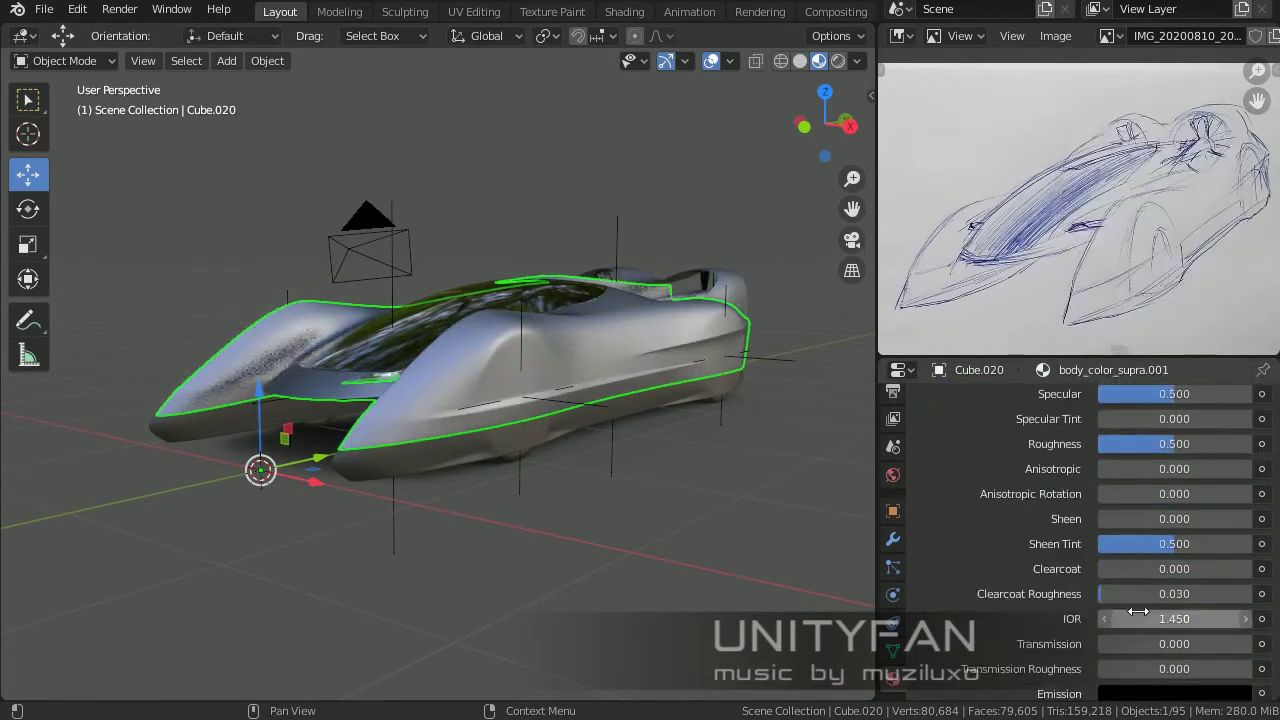
scroll(1132, 478, "down", 3)
mouse_move(508, 226)
middle_mouse_down()
mouse_move(653, 378)
mouse_move(471, 390)
mouse_move(551, 354)
middle_mouse_up()
scroll(1201, 517, "up", 8)
left_click(1175, 428)
mouse_move(1240, 200)
left_mouse_down()
mouse_move(1240, 255)
mouse_move(1240, 205)
left_mouse_up()
mouse_move(480, 300)
middle_mouse_down()
mouse_move(565, 298)
mouse_move(680, 320)
middle_mouse_up()
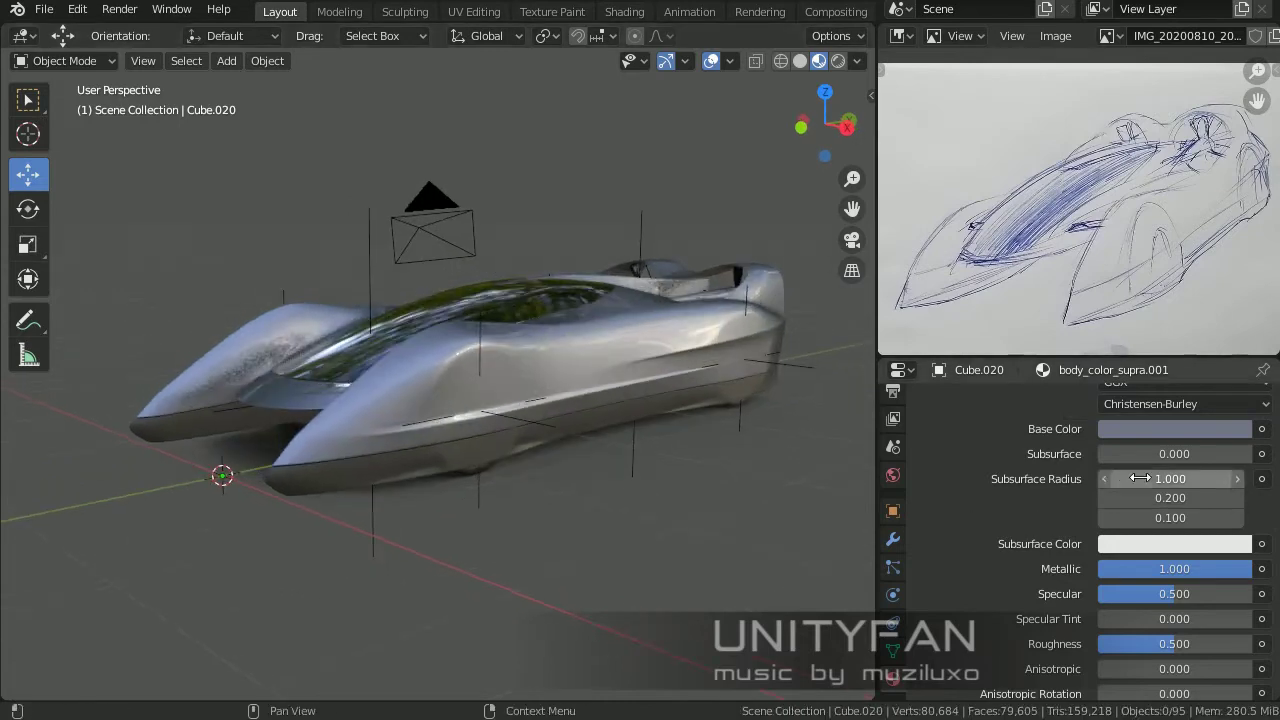
left_click(1175, 428)
left_click(1095, 268)
left_click_drag(1076, 238, 1126, 295)
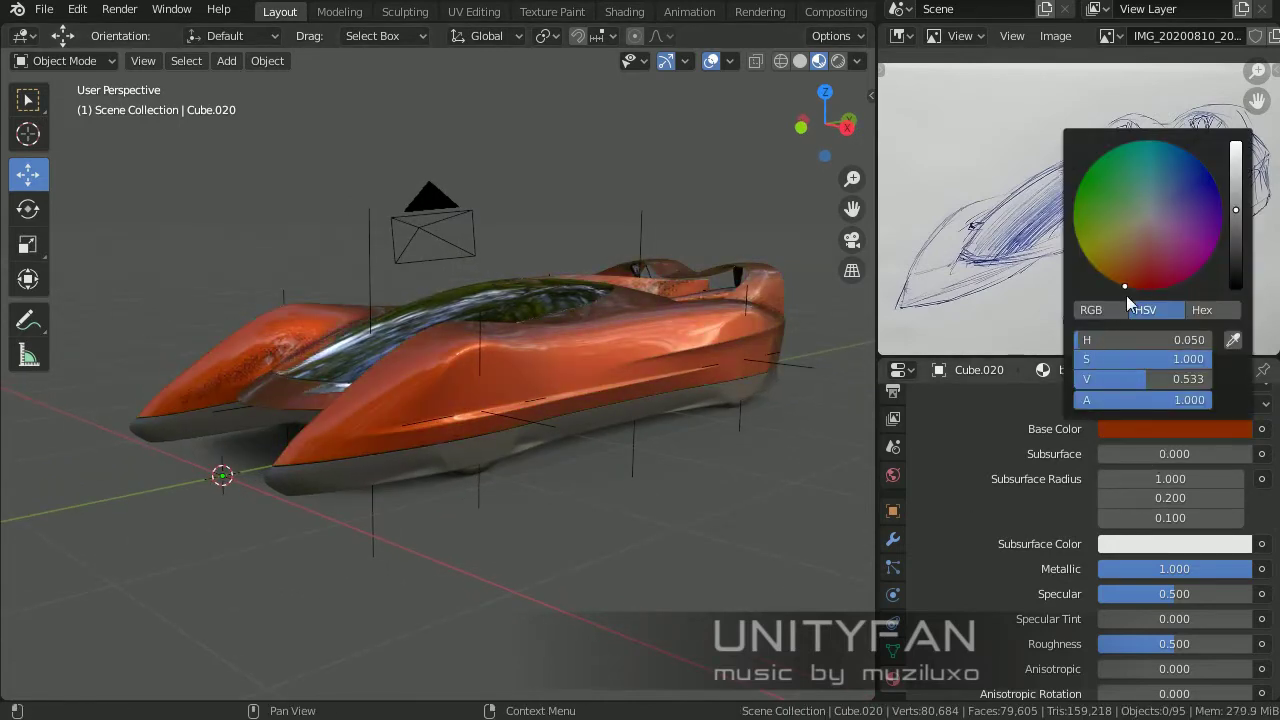
Step: Tweak several of the red car paint's material sliders while inspecting the car
mouse_move(554, 170)
middle_mouse_down()
mouse_move(608, 317)
mouse_move(580, 374)
mouse_move(651, 506)
mouse_move(769, 474)
mouse_move(860, 500)
middle_mouse_up()
scroll(1134, 534, "down", 2)
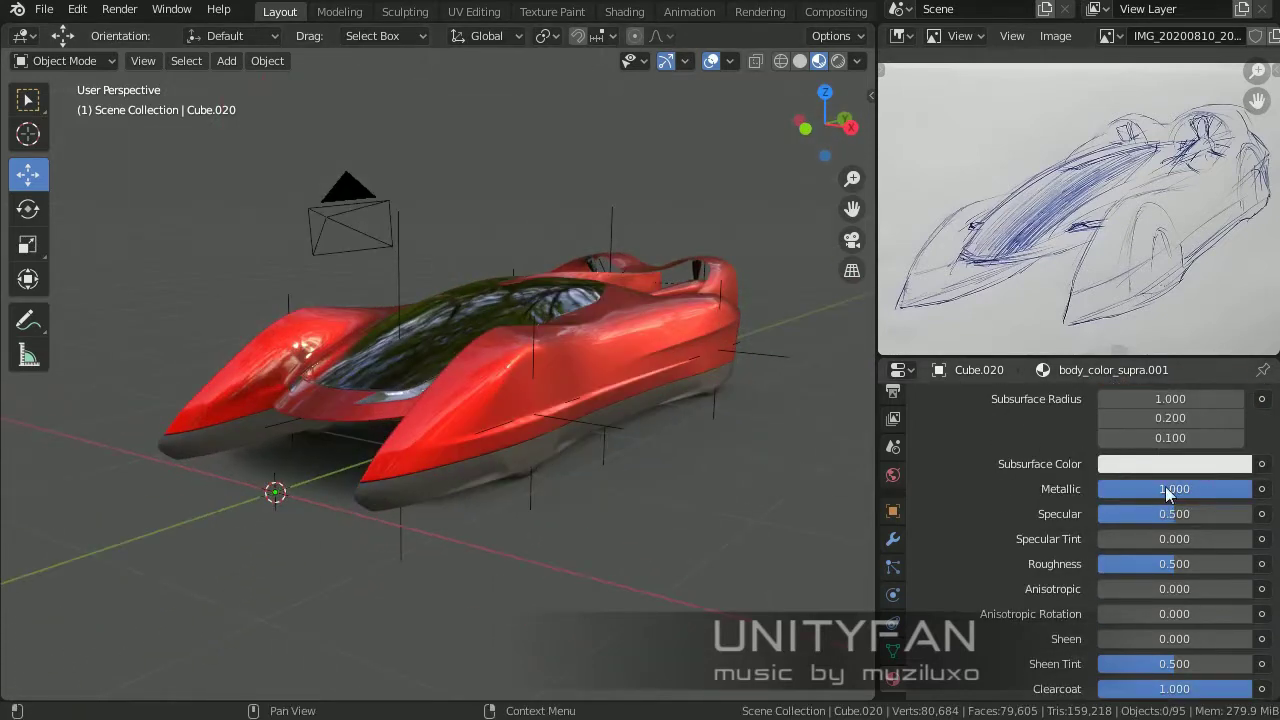
left_click_drag(1165, 486, 1128, 468)
middle_click_drag(478, 426, 619, 461)
scroll(1193, 560, "up", 2)
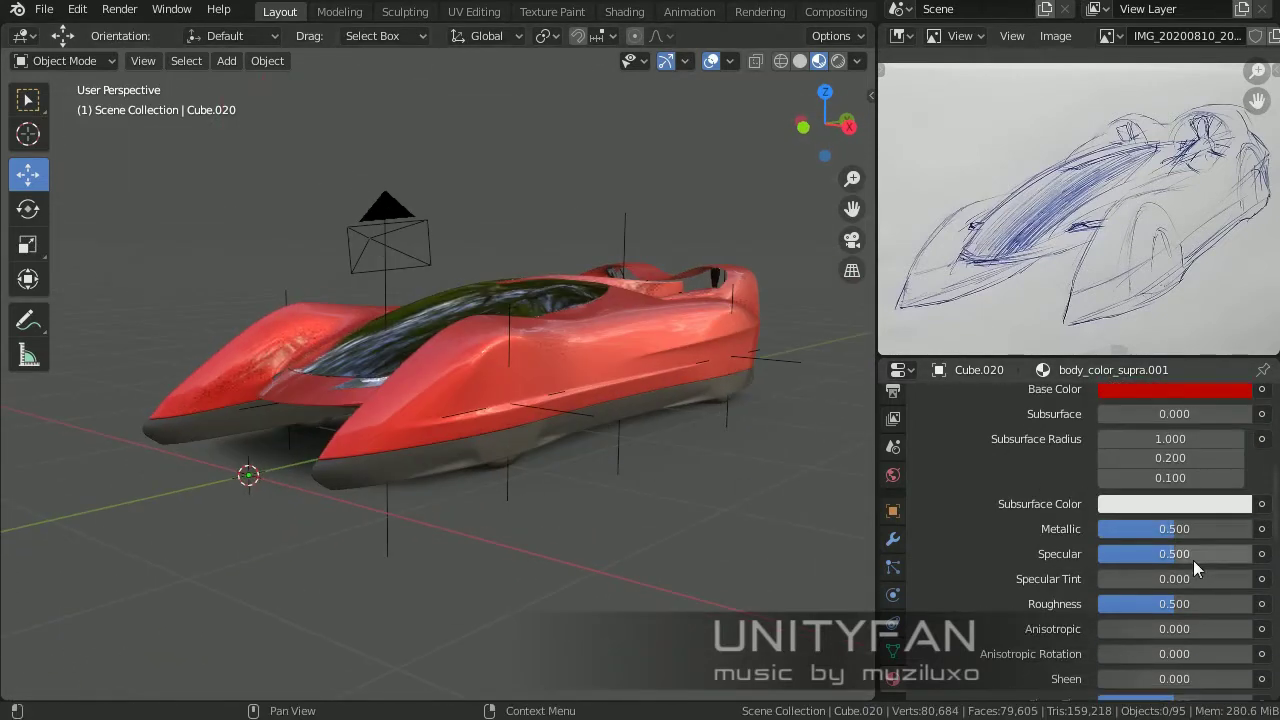
left_click_drag(1190, 528, 1120, 528)
scroll(1186, 628, "down", 8)
left_click_drag(1175, 481, 1100, 481)
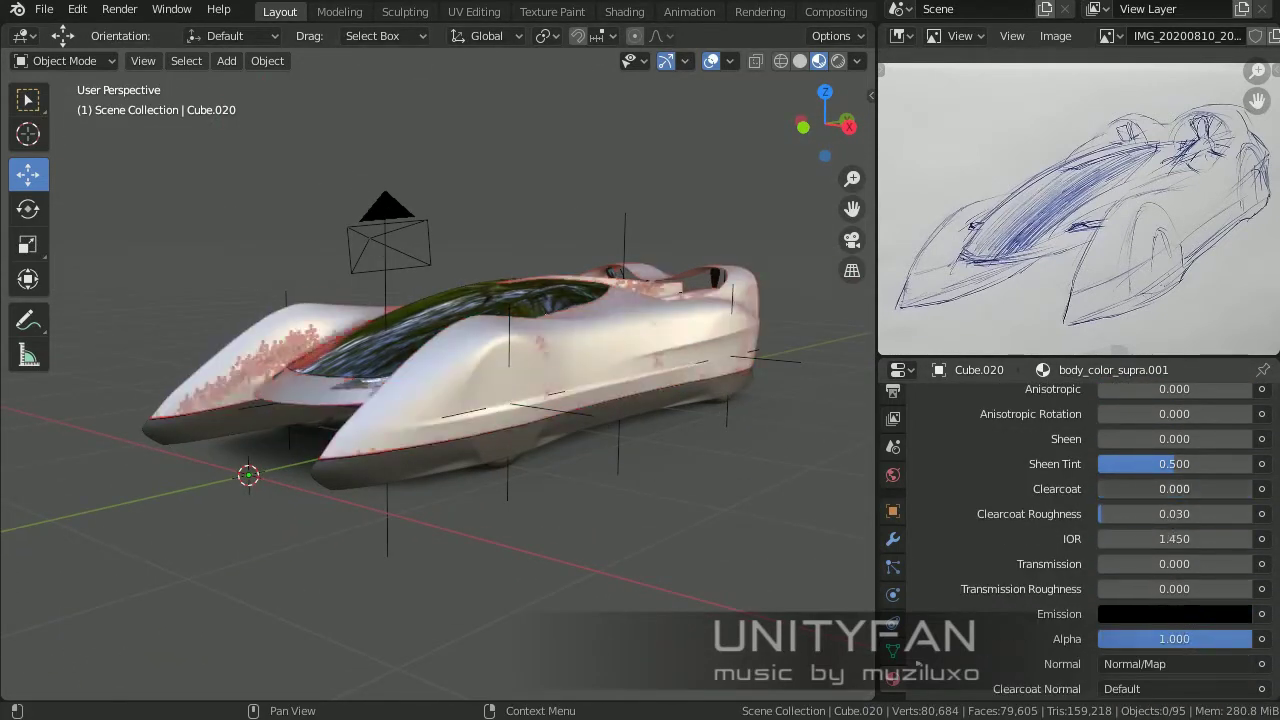
scroll(1143, 513, "up", 7)
scroll(1143, 513, "up", 2)
left_click_drag(1175, 603, 1100, 603)
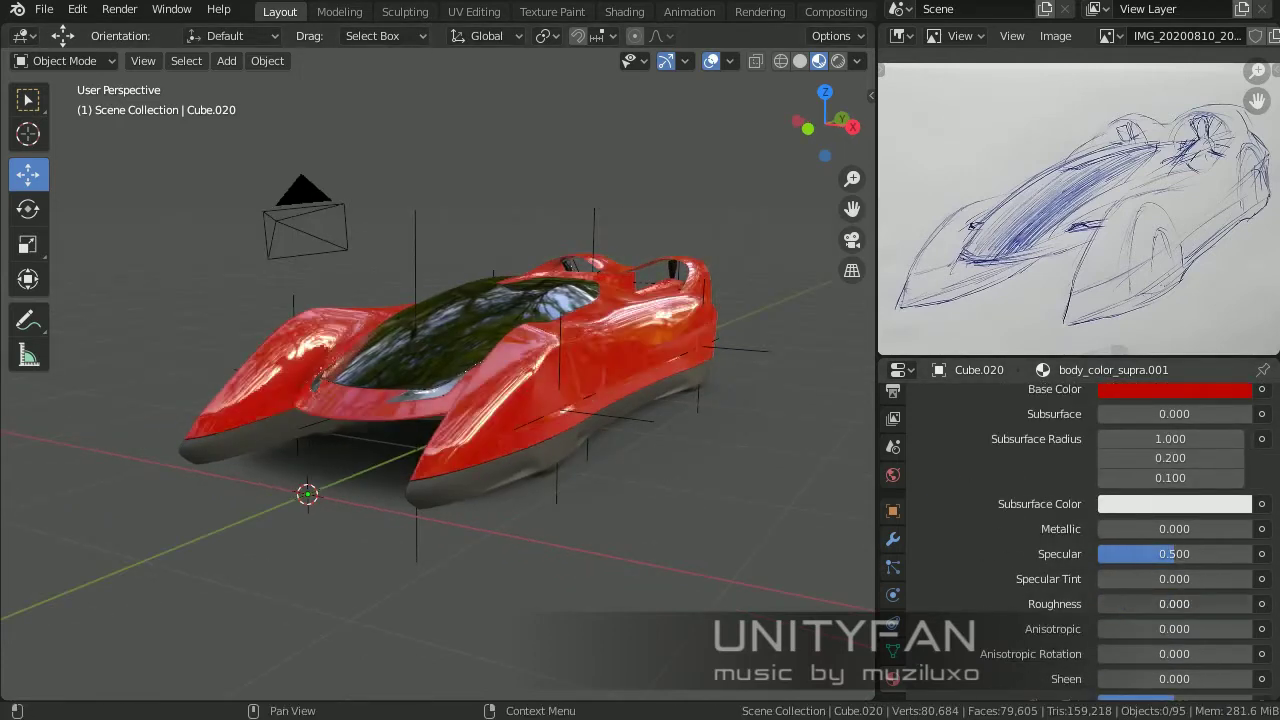
mouse_move(600, 420)
middle_mouse_down()
mouse_move(673, 397)
mouse_move(470, 390)
middle_mouse_up()
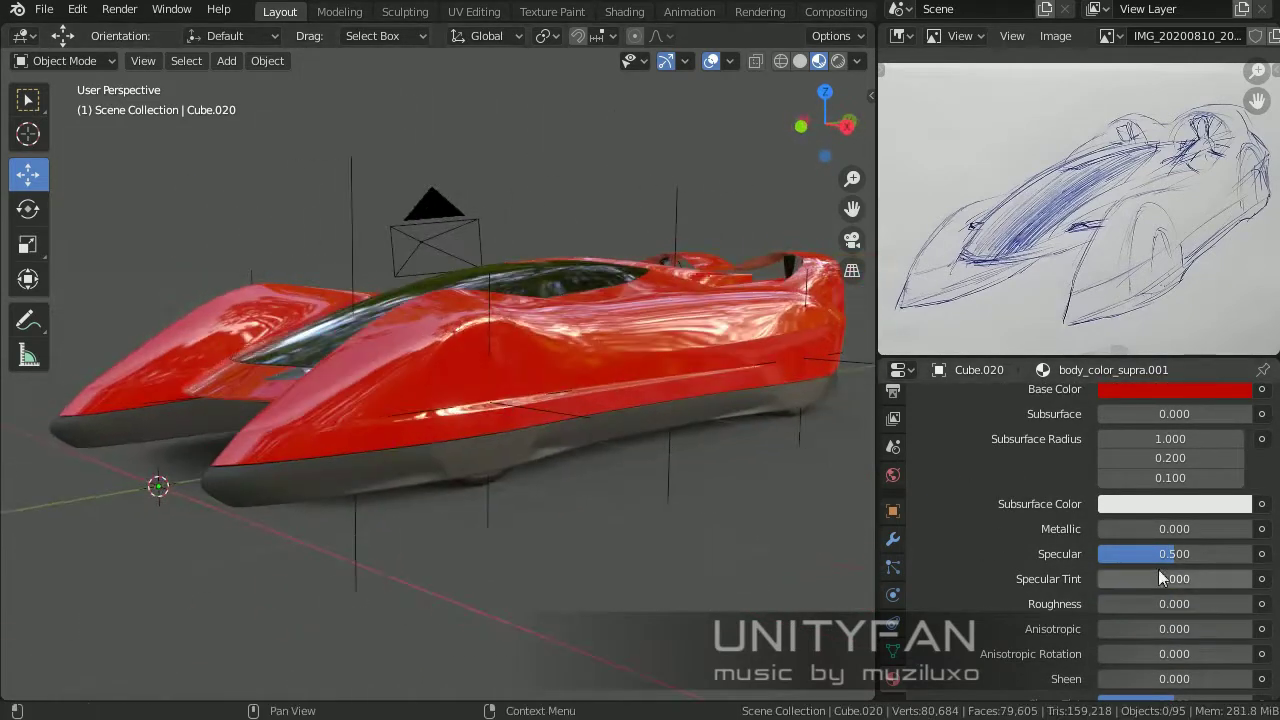
left_click_drag(1110, 528, 1180, 528)
Step: Adjust more paint material settings, including the IOR value
scroll(1156, 574, "down", 2)
scroll(1156, 580, "down", 6)
scroll(1130, 570, "up", 1)
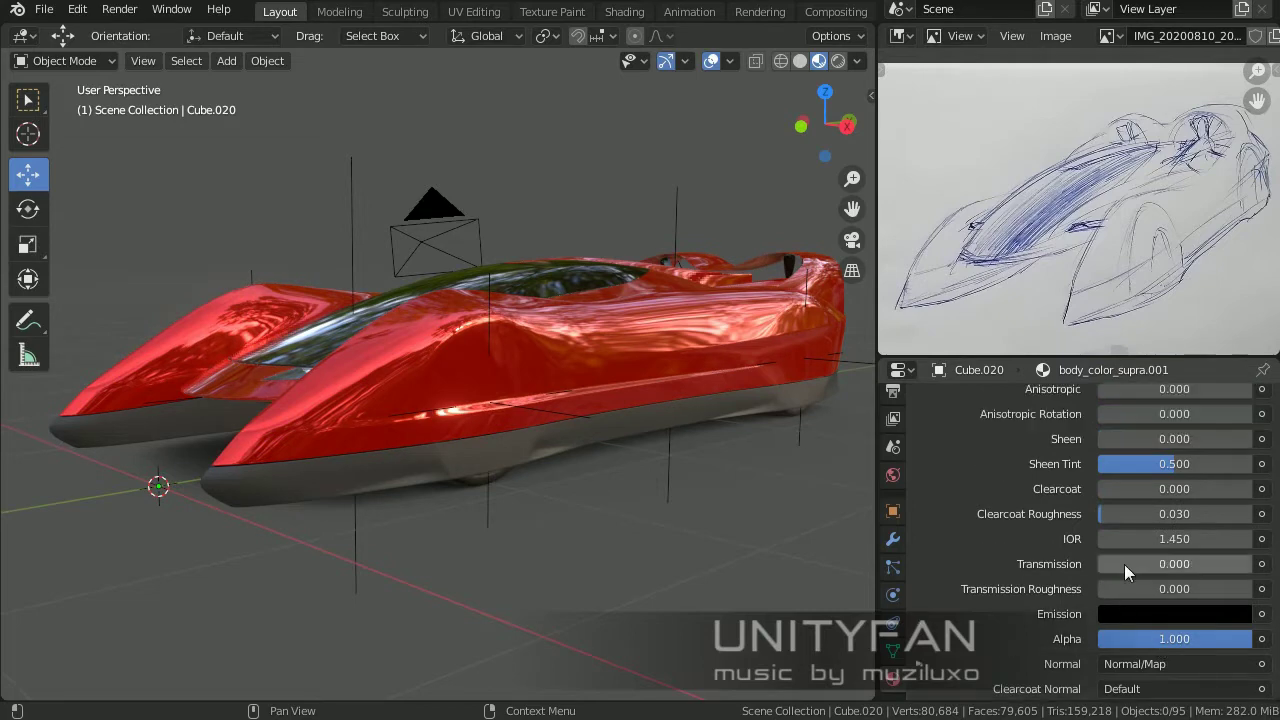
scroll(1159, 492, "up", 3)
left_click_drag(1159, 488, 1205, 488)
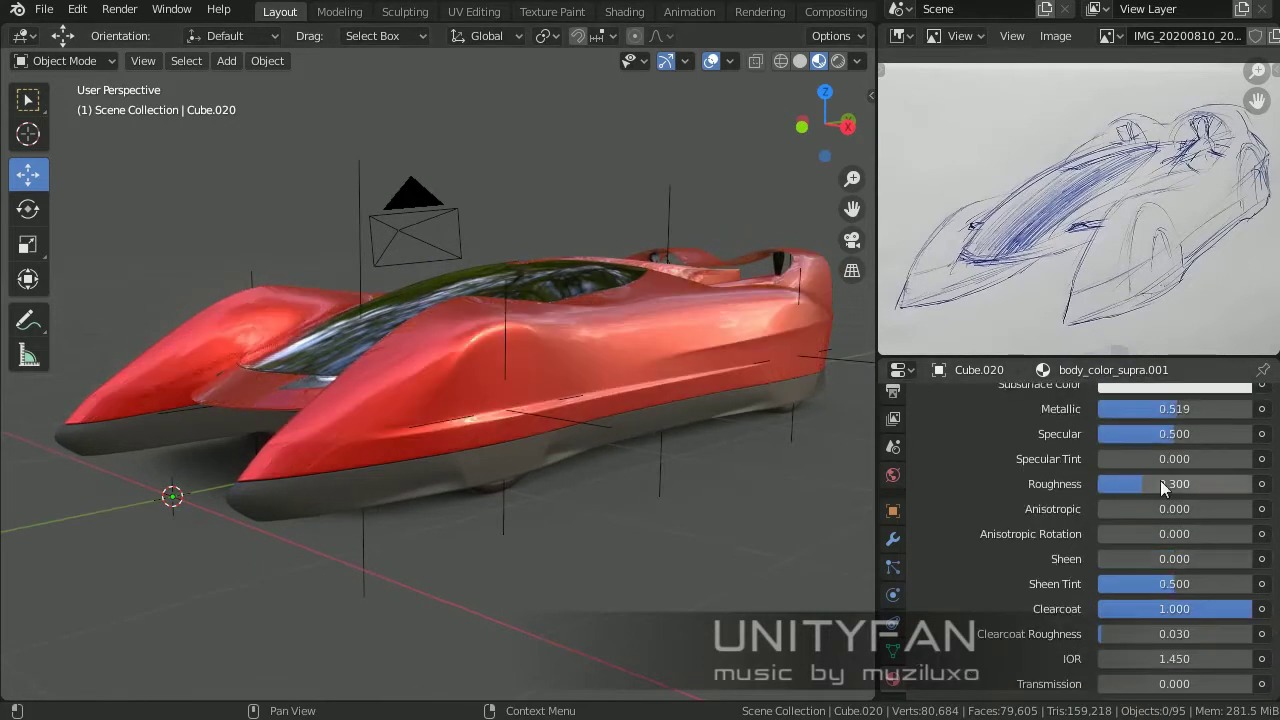
middle_click_drag(686, 467, 760, 467)
scroll(1109, 510, "up", 1)
left_click_drag(1110, 448, 1250, 448)
middle_click_drag(480, 411, 650, 411)
scroll(1061, 596, "down", 3)
scroll(1100, 560, "down", 1)
double_click(1125, 538)
mouse_move(437, 453)
middle_mouse_down()
mouse_move(674, 457)
mouse_move(686, 505)
middle_mouse_up()
scroll(1124, 517, "up", 5)
Step: Try orange and yellow-green paint hues, then return the car to red
left_click(1170, 469)
scroll(1174, 298, "up", 2)
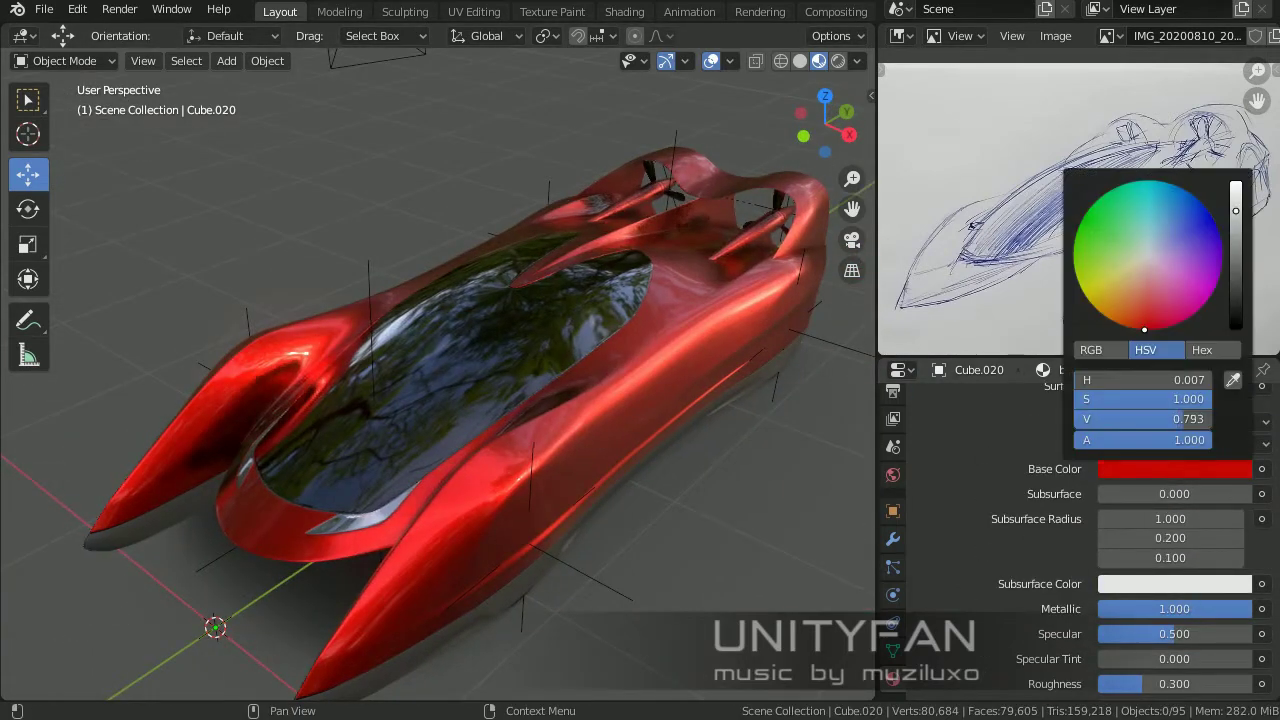
mouse_move(520, 440)
middle_mouse_down()
mouse_move(625, 449)
mouse_move(545, 432)
mouse_move(700, 428)
mouse_move(666, 491)
mouse_move(608, 463)
mouse_move(700, 470)
middle_mouse_up()
scroll(1084, 609, "down", 3)
scroll(1084, 609, "down", 3)
scroll(1011, 506, "up", 2)
scroll(1011, 506, "up", 1)
left_click(1174, 429)
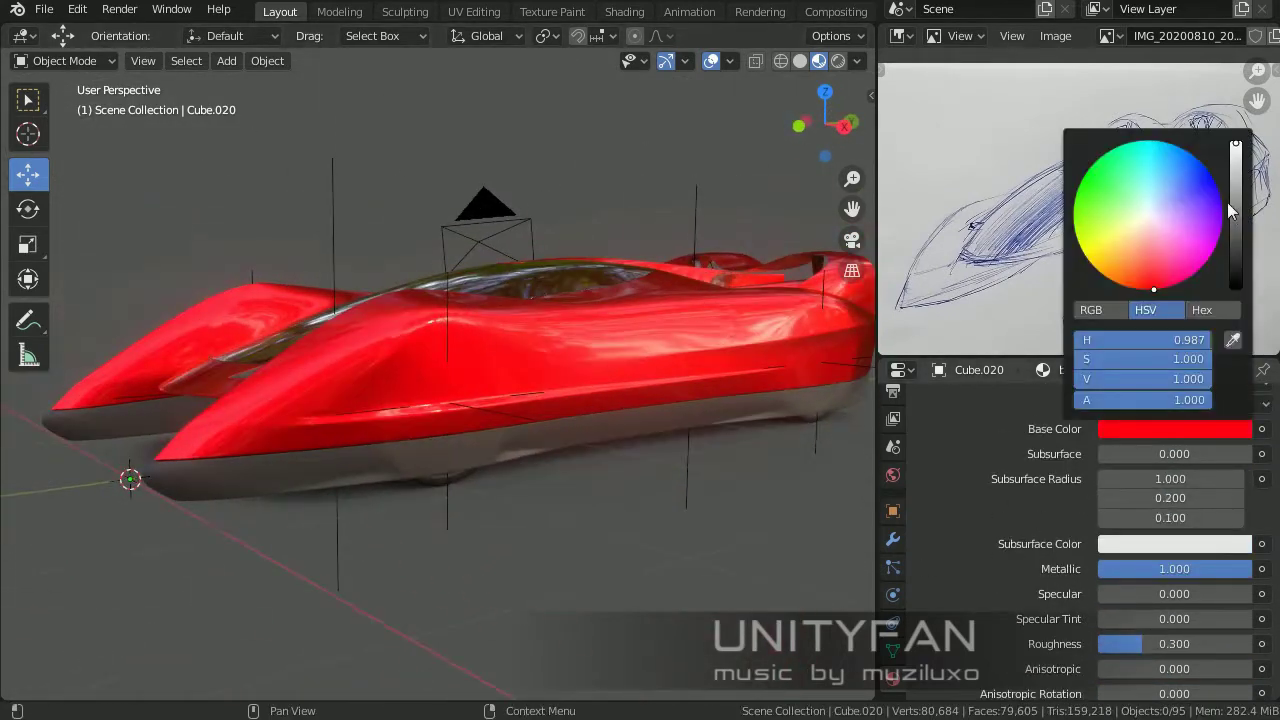
left_click_drag(1154, 289, 1172, 287)
mouse_move(600, 400)
middle_mouse_down()
mouse_move(554, 362)
mouse_move(620, 380)
middle_mouse_up()
left_click(1200, 429)
left_click_drag(1175, 190, 1150, 168)
middle_click_drag(650, 300, 541, 324)
left_click(1174, 429)
left_click_drag(1196, 288, 1200, 215)
Step: Set the viewport shading lighting to the dark studio HDRI
middle_click_drag(640, 380, 571, 406)
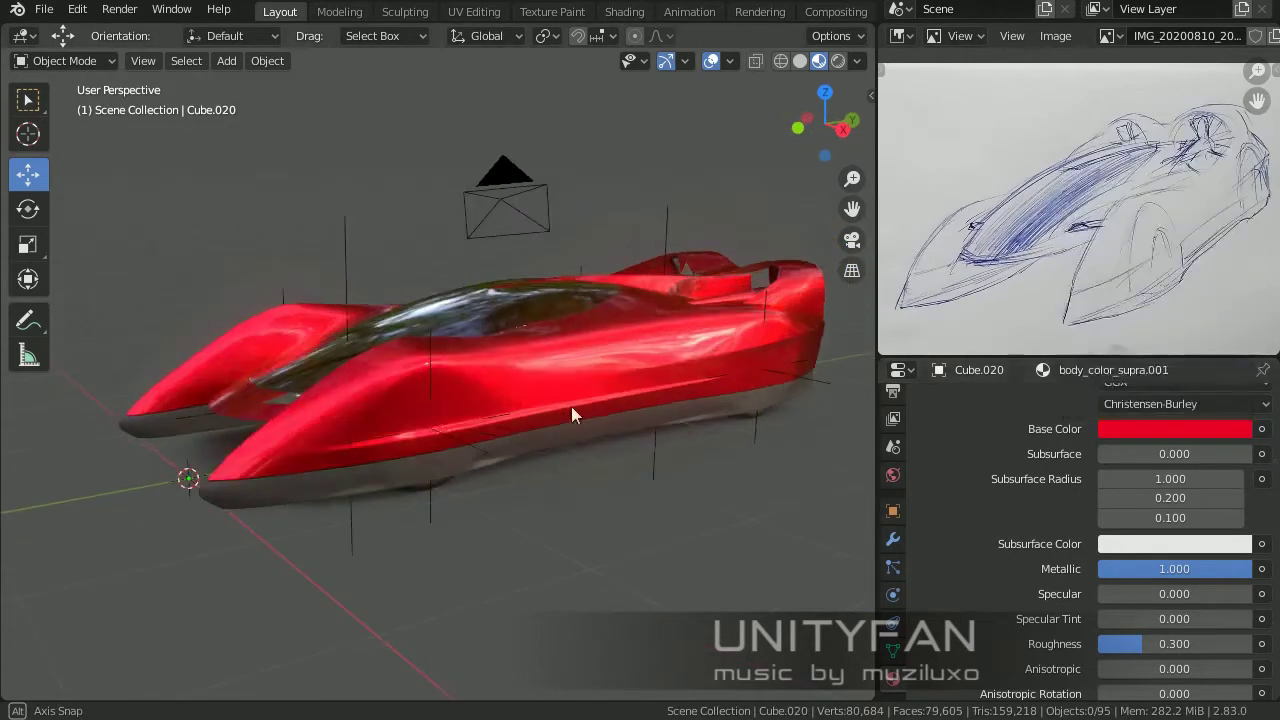
middle_click_drag(585, 468, 589, 430)
left_click(857, 61)
left_click(840, 229)
left_click(848, 298)
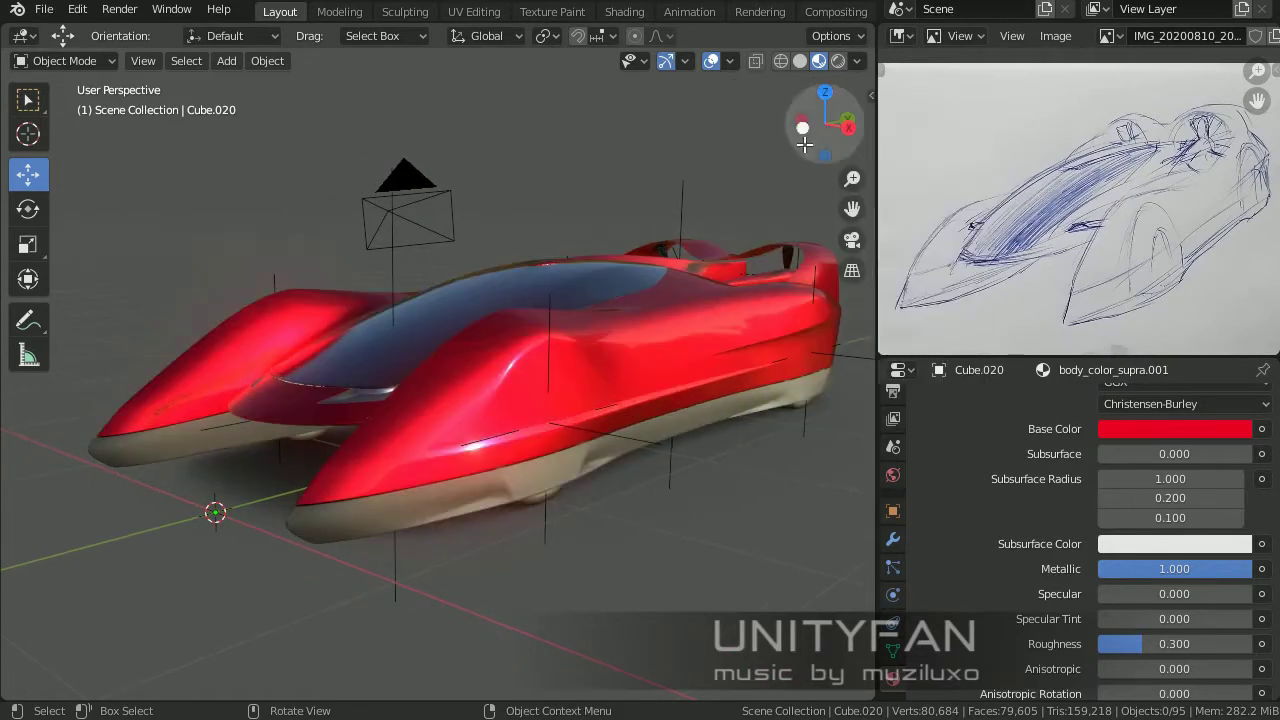
left_click(857, 61)
left_click(840, 229)
left_click(752, 289)
Step: Select the floor plane and return the sketch area to the Image Editor
mouse_move(752, 289)
middle_mouse_down()
mouse_move(649, 312)
mouse_move(577, 280)
mouse_move(546, 385)
mouse_move(547, 462)
middle_mouse_up()
left_click(547, 462)
left_click(902, 37)
left_click(285, 176)
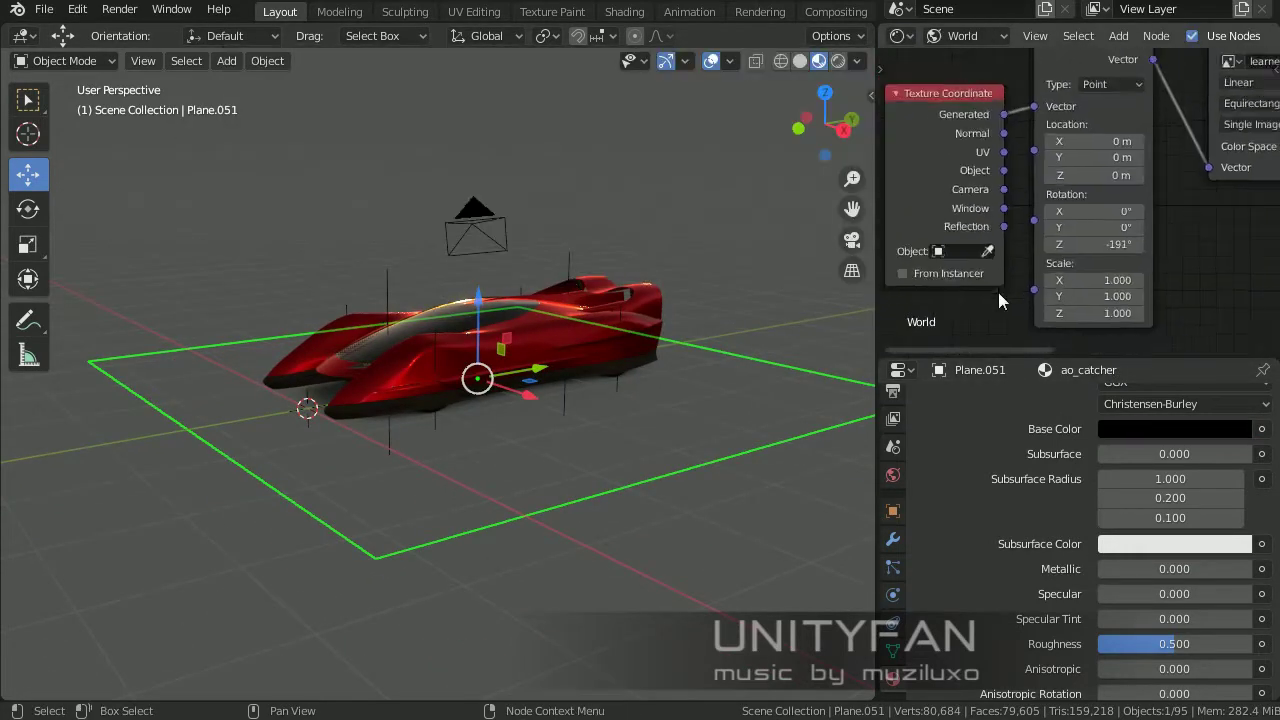
left_click(902, 37)
left_click(283, 131)
left_click(1055, 36)
Step: Create a 1024×1024 image named shad and use it in the floor's Image Texture node
left_click(1058, 59)
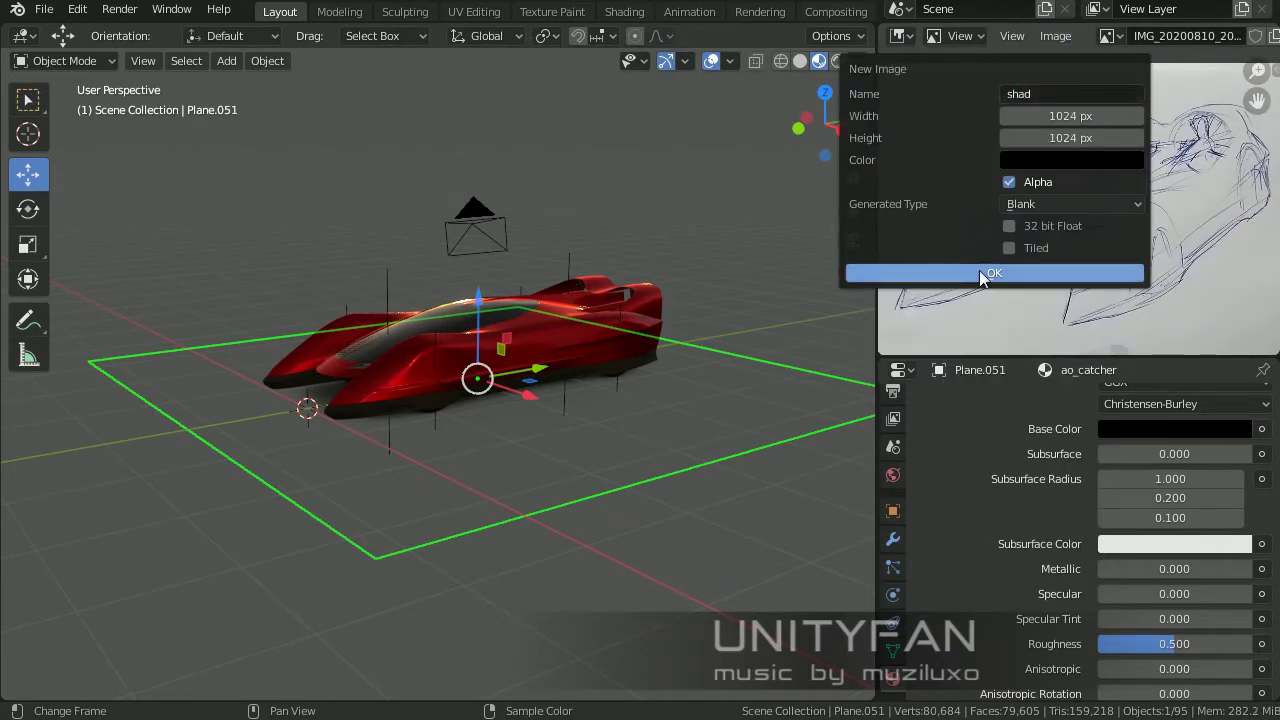
left_click(979, 272)
left_click(913, 37)
left_click(285, 130)
left_click(965, 36)
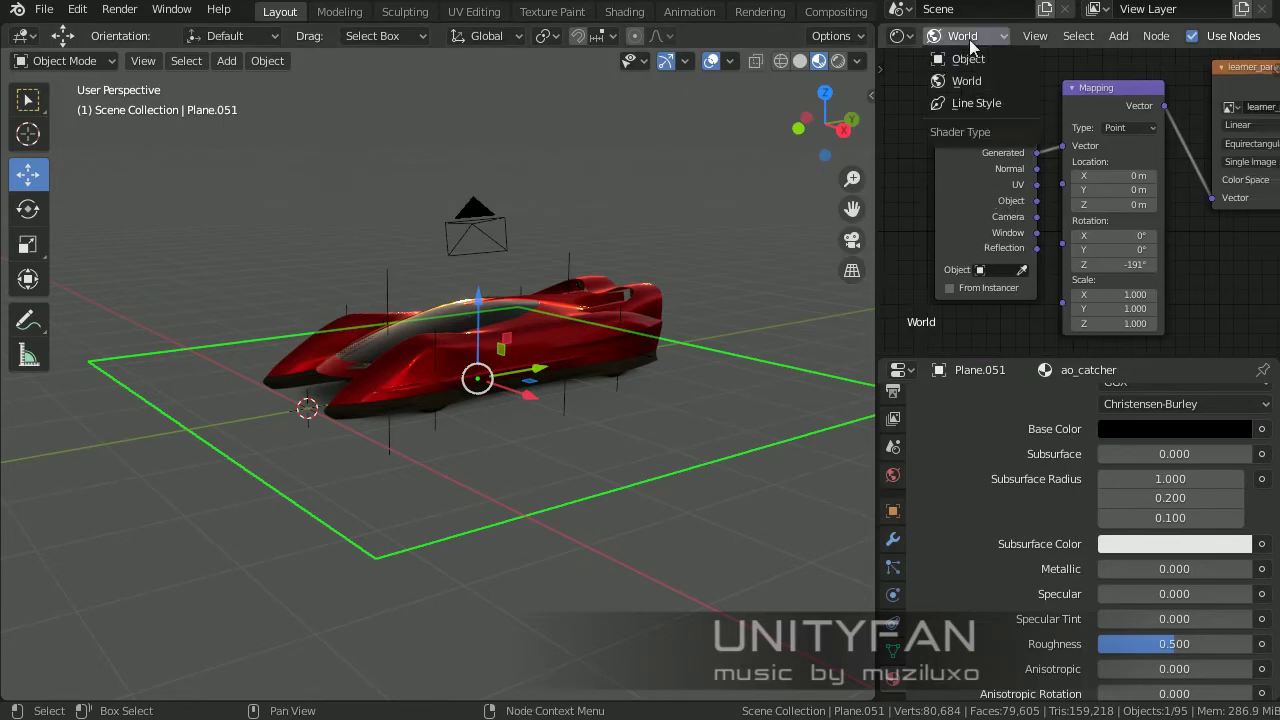
left_click(969, 39)
scroll(1011, 211, "up", 3)
left_click(903, 100)
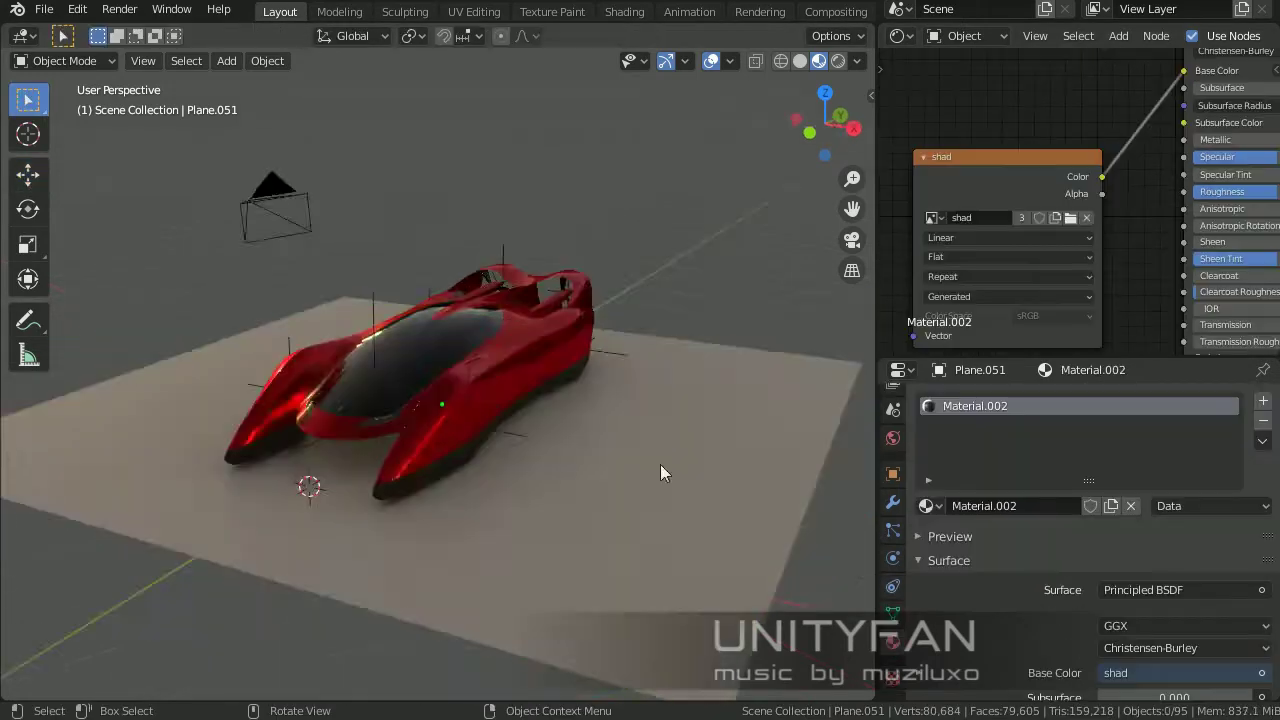
mouse_move(554, 476)
middle_mouse_down()
mouse_move(534, 459)
mouse_move(528, 469)
middle_mouse_up()
Step: Back in the Image Editor, save the shad image
left_click(899, 36)
left_click(283, 131)
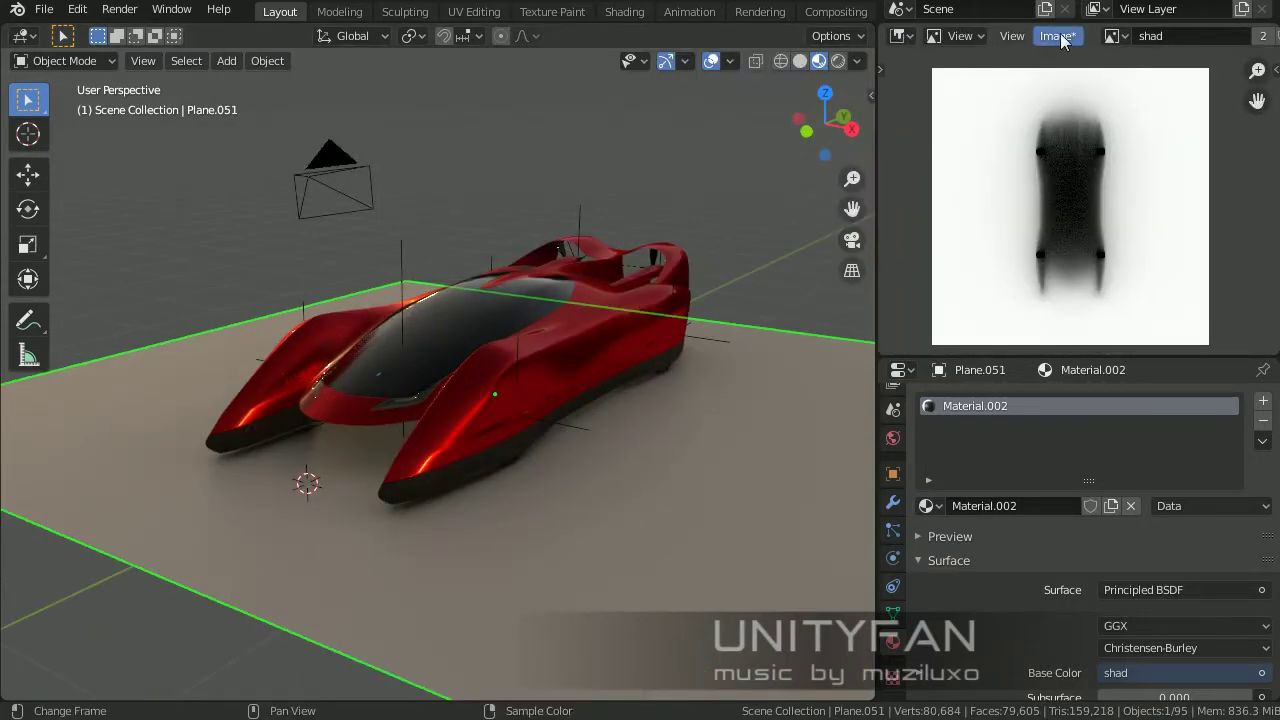
left_click(1062, 38)
left_click(942, 218)
left_click(1060, 36)
left_click(942, 218)
Step: Save shad.png, open it in GIMP, and turn its white background transparent with Color to Alpha
key("Return")
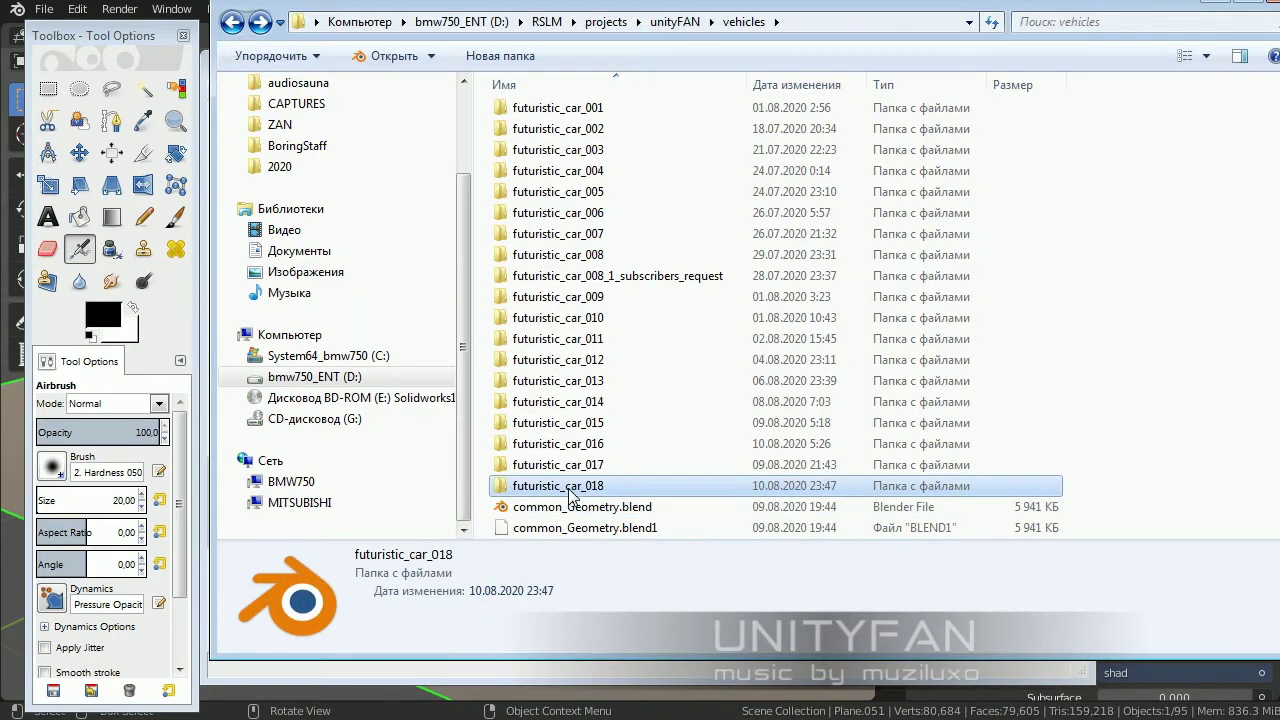
double_click(570, 497)
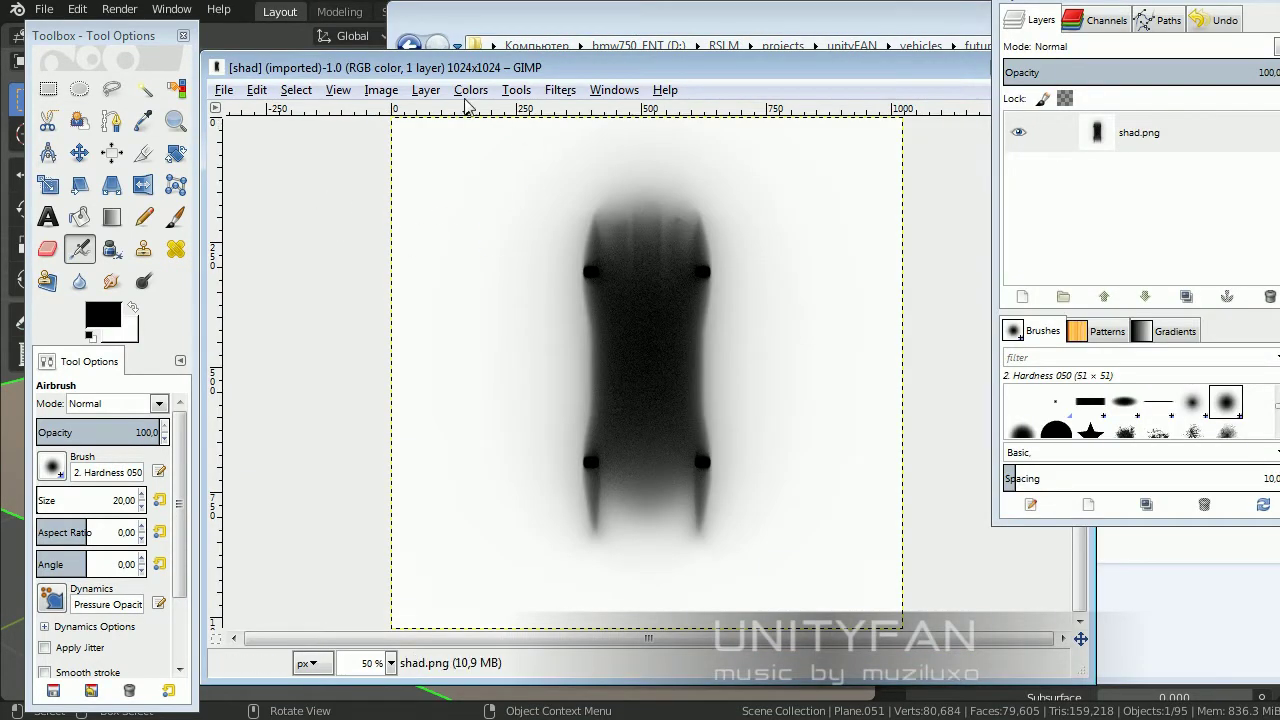
left_click(470, 89)
left_click(500, 465)
key("Return")
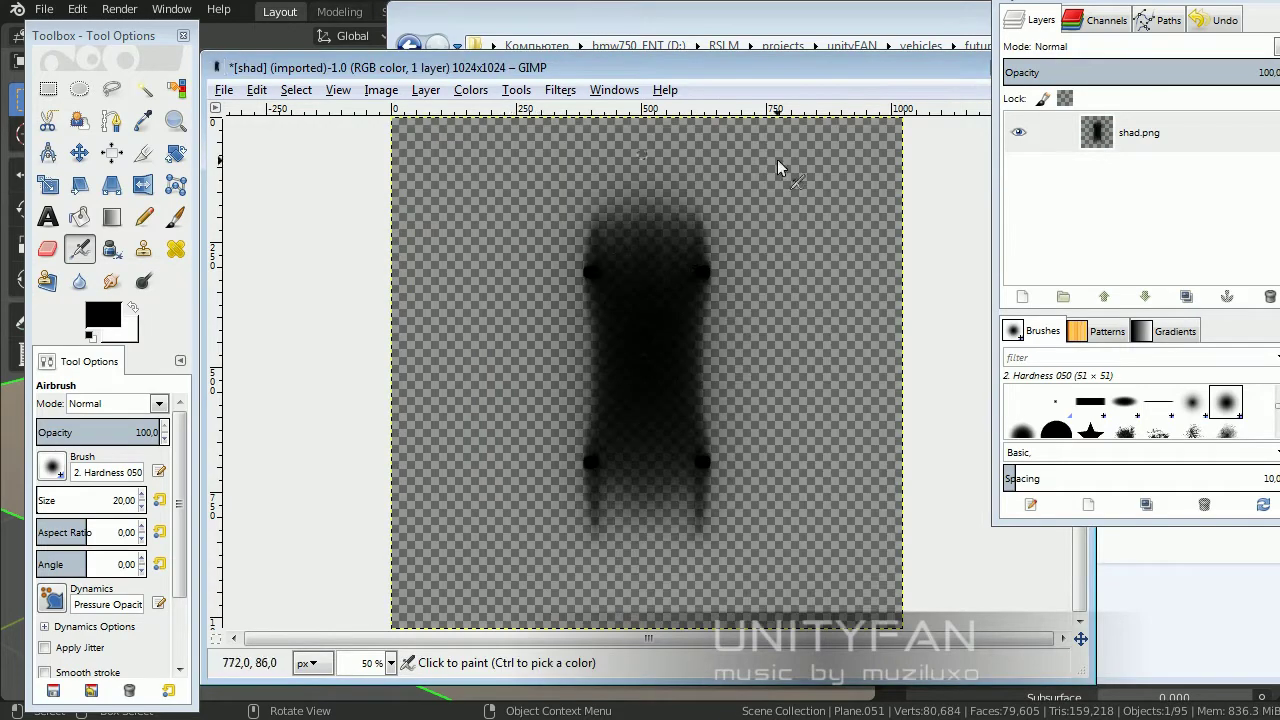
Step: Duplicate the shadow layer to darken it, overwrite shad.png, and minimize GIMP
key("shift+ctrl+d")
key("ctrl+e")
left_click_drag(955, 78, 853, 84)
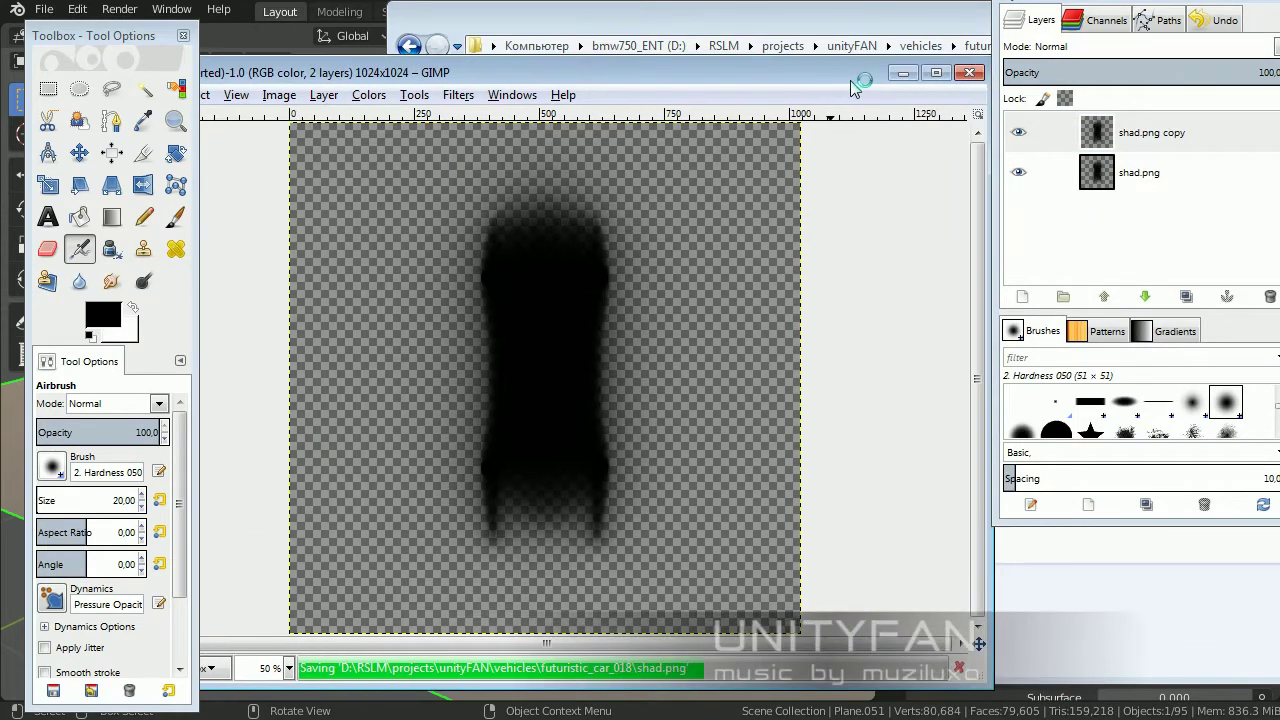
left_click(898, 73)
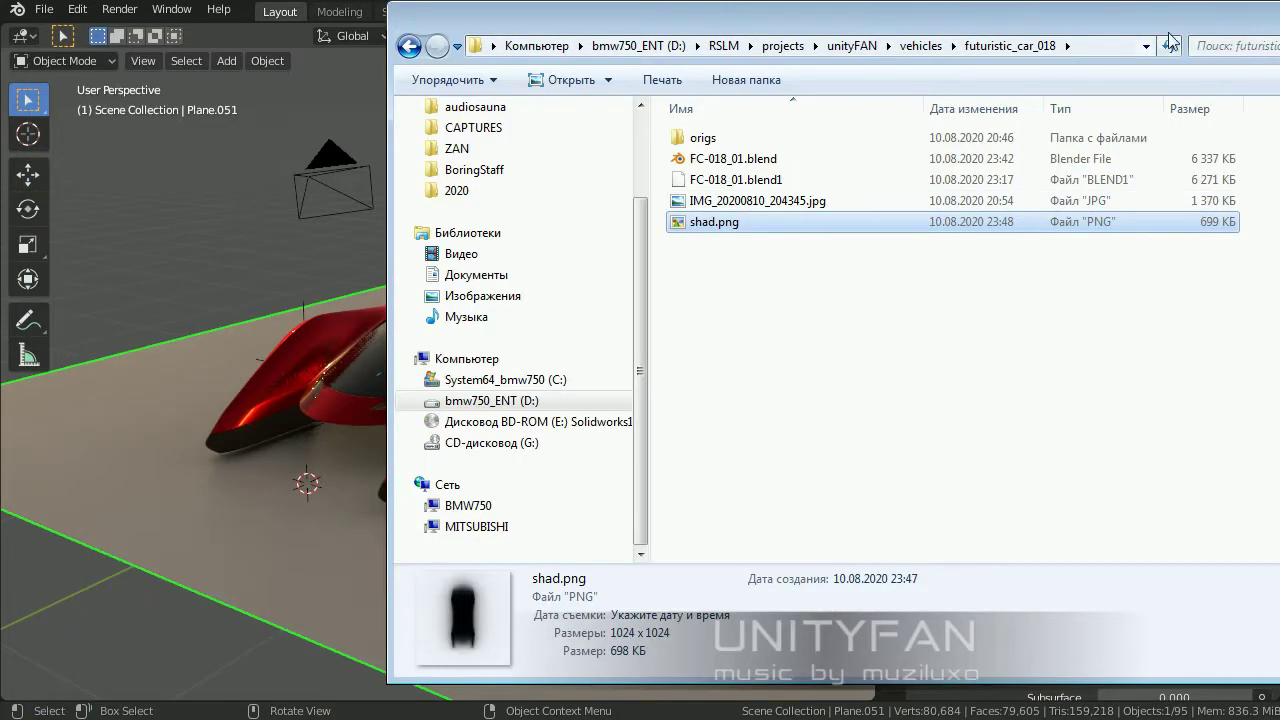
Step: Connect the shadow texture to Emission and set the floor material's Blend Mode to Alpha Blend
left_click(581, 400)
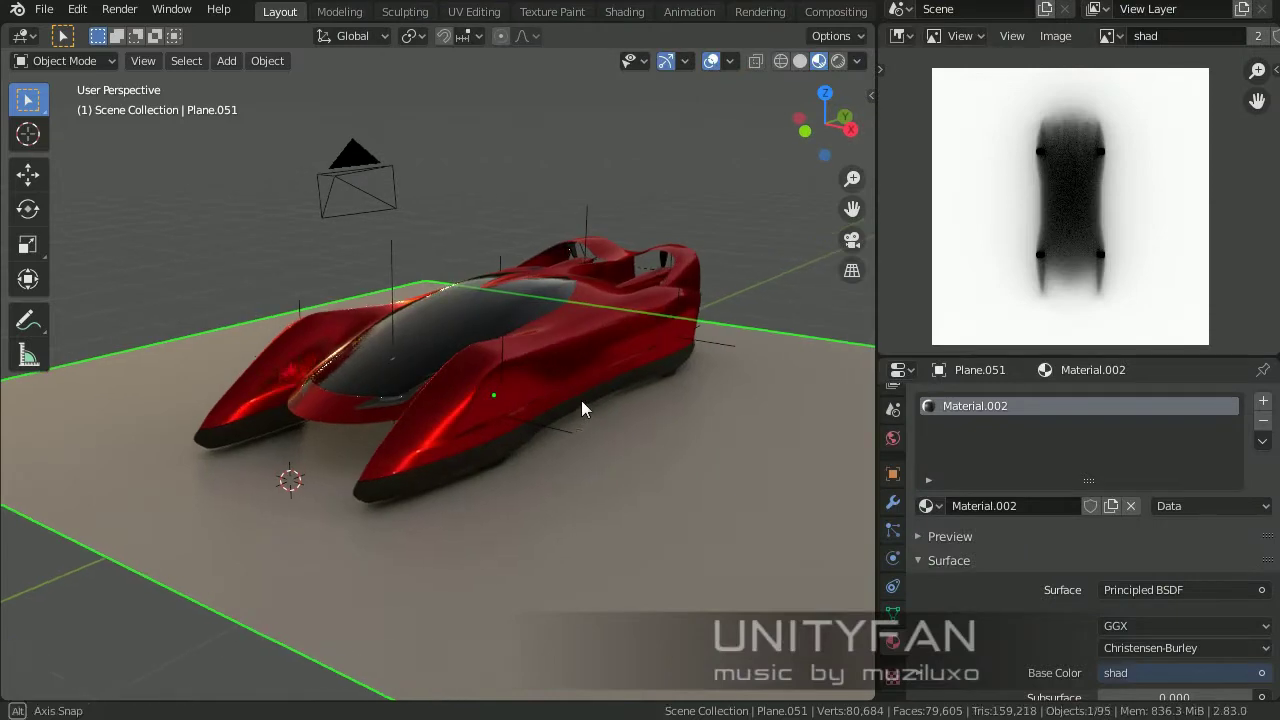
left_click(900, 36)
left_click(290, 173)
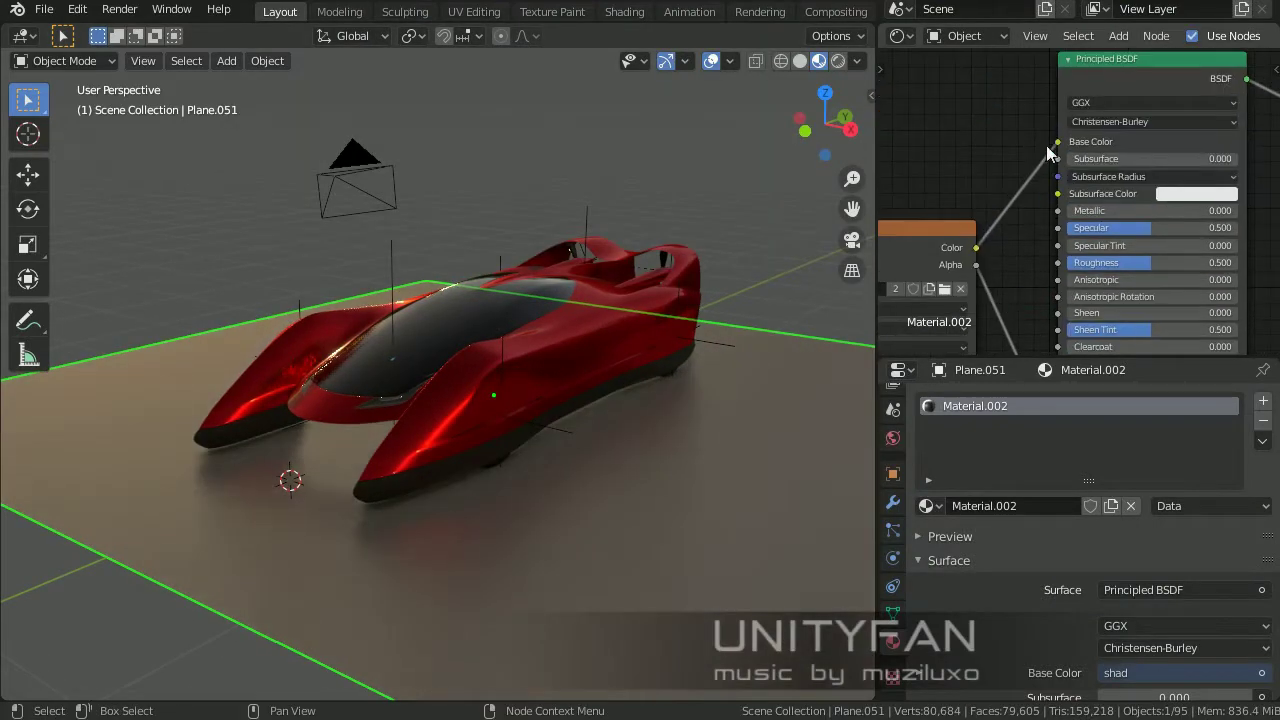
left_click(1058, 141)
left_click_drag(1058, 141, 1039, 278)
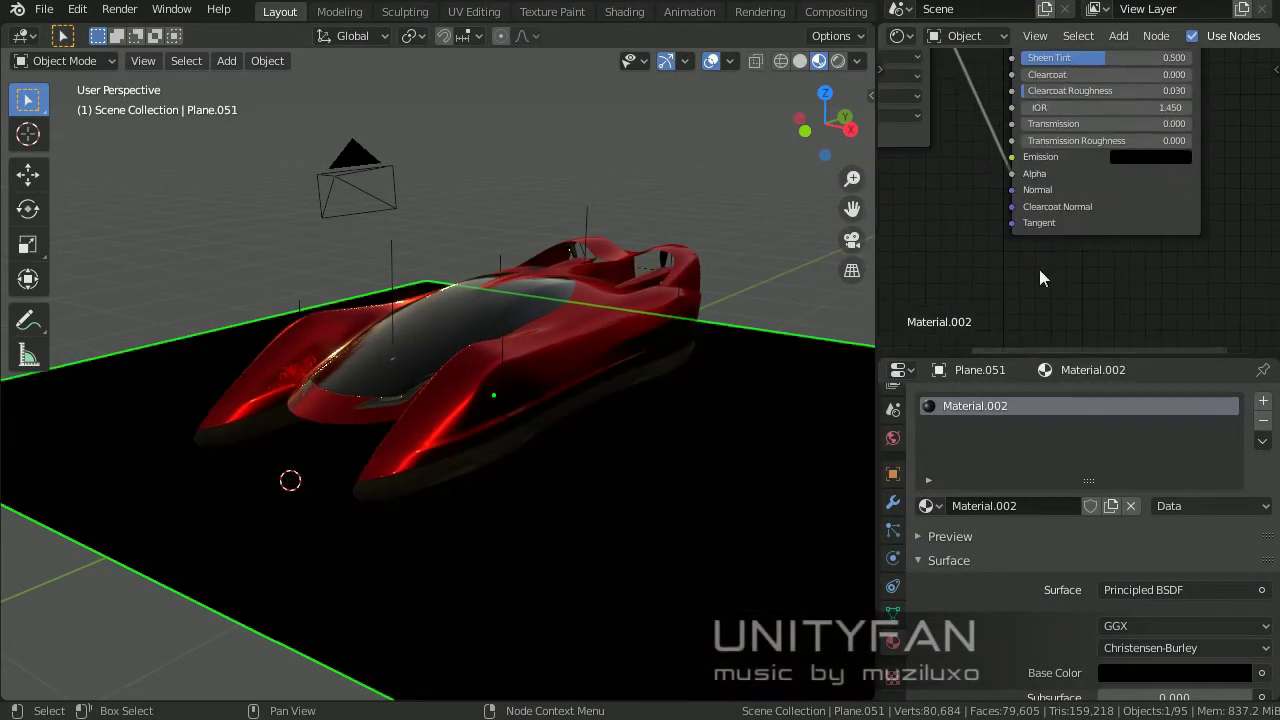
scroll(1084, 618, "down", 6)
scroll(1165, 583, "down", 6)
left_click(1165, 583)
left_click(1124, 653)
middle_click_drag(700, 400, 684, 397)
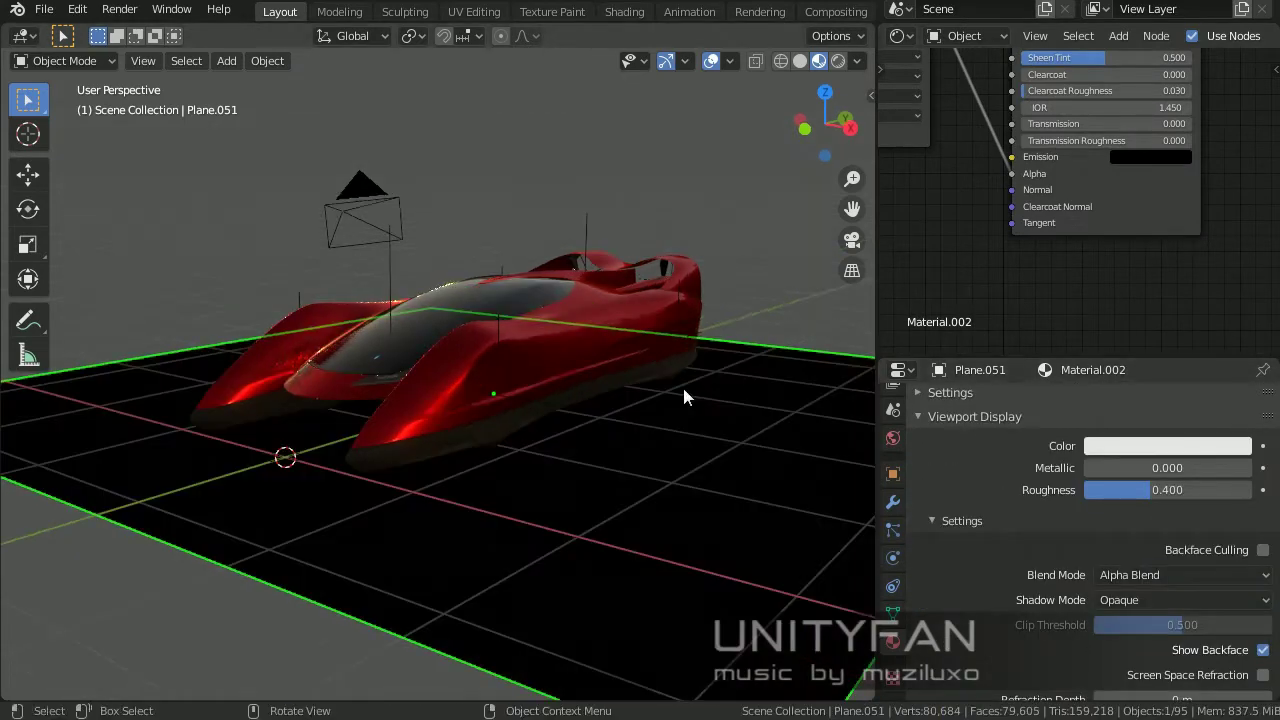
Step: Save the file and reopen FC-018_01.blend from Open Recent
left_click(44, 9)
left_click(69, 141)
left_click(44, 9)
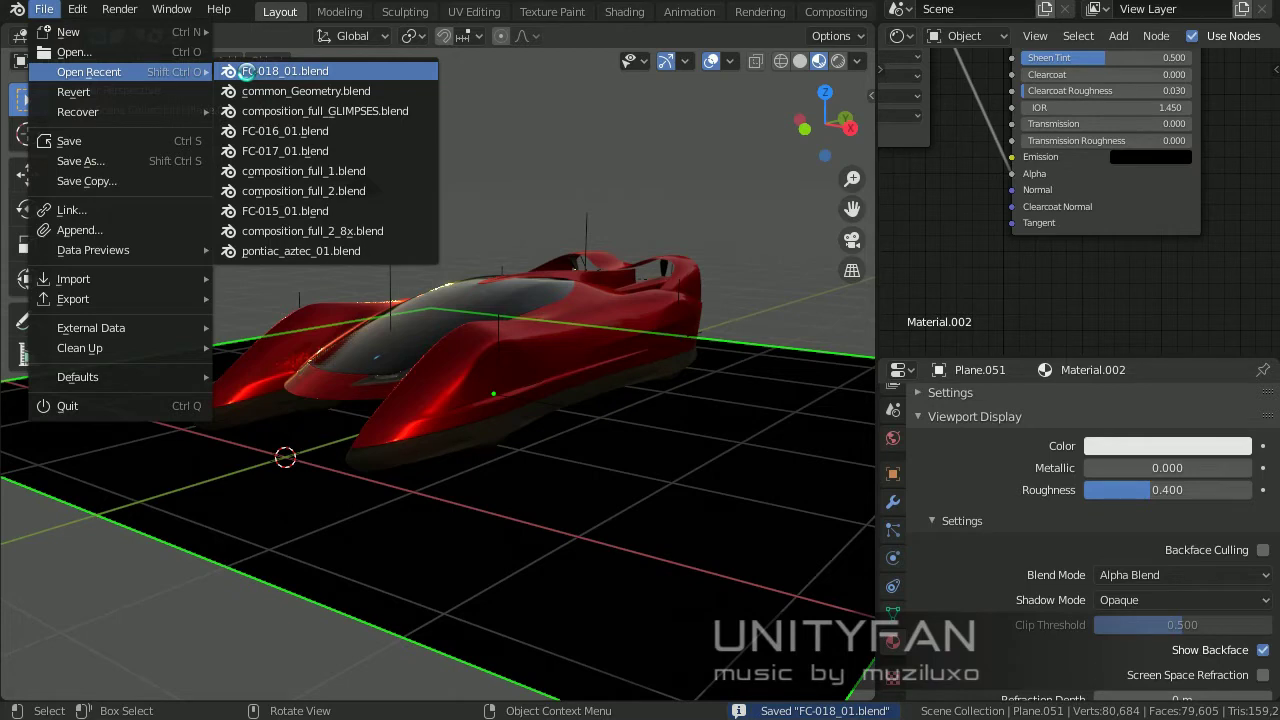
left_click(247, 71)
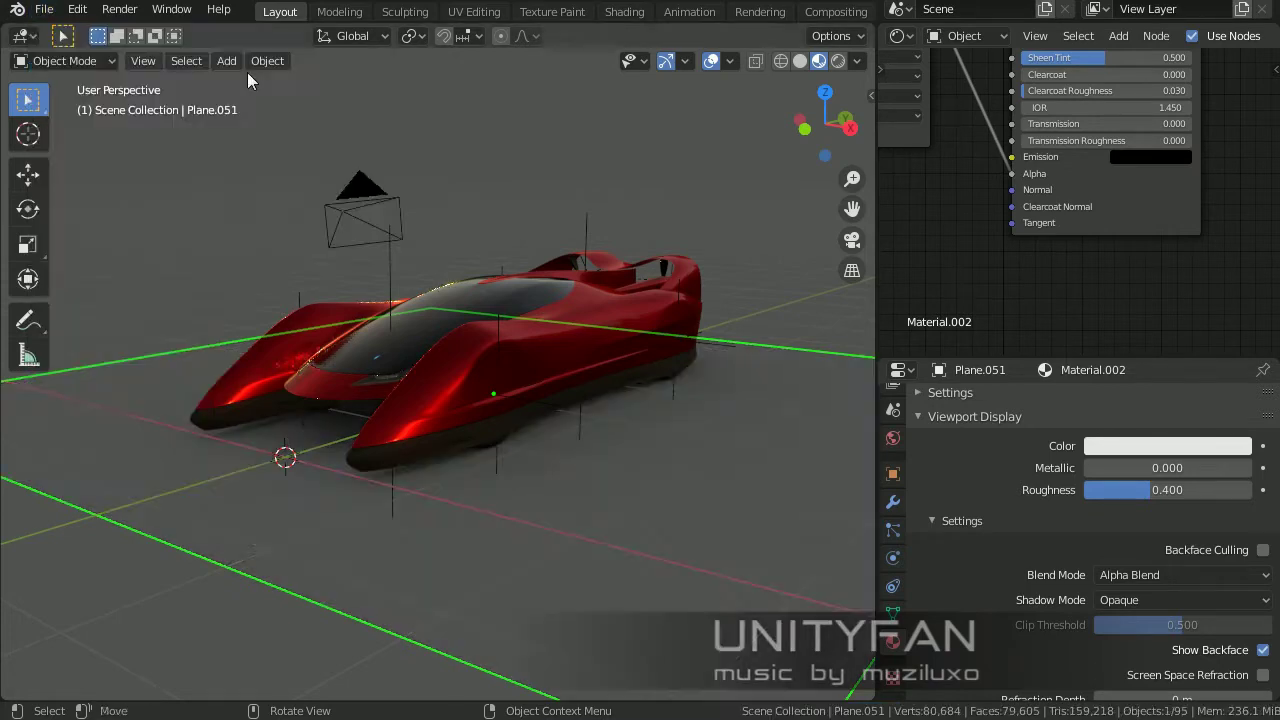
Step: Show the car sketch image in the Image Editor
middle_click_drag(511, 251, 560, 245)
left_click(965, 36)
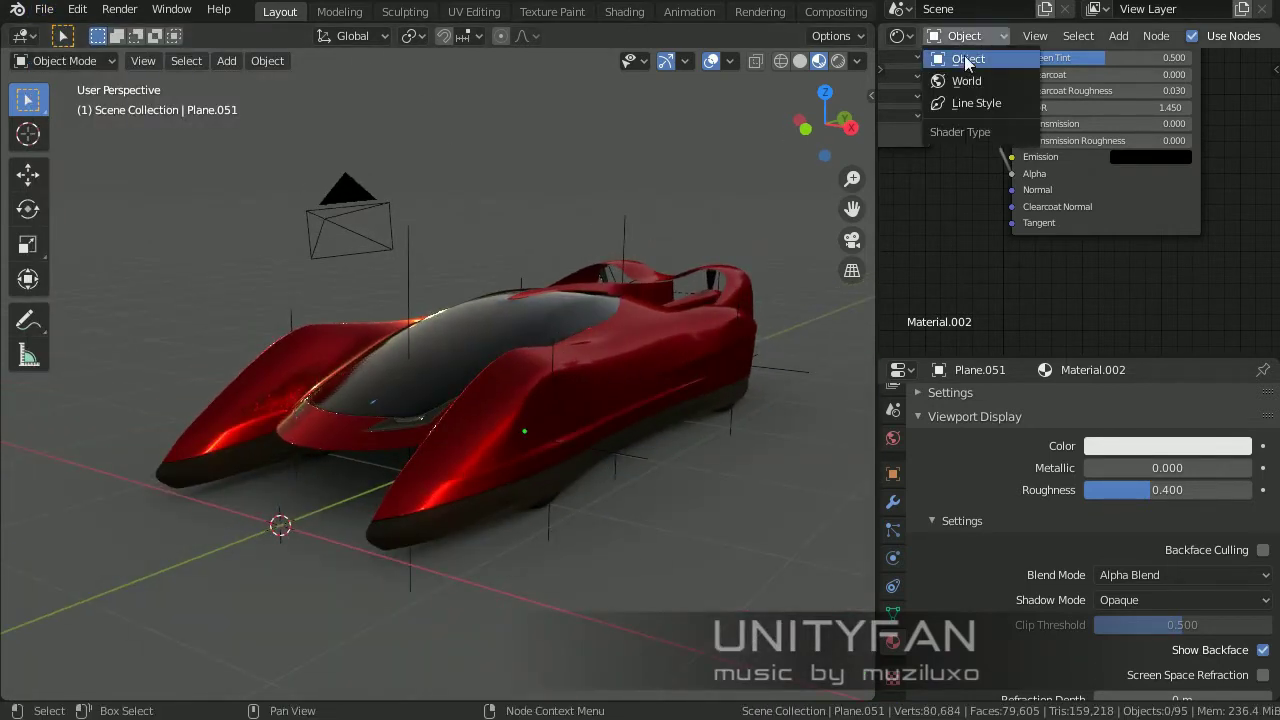
left_click(899, 36)
left_click(315, 160)
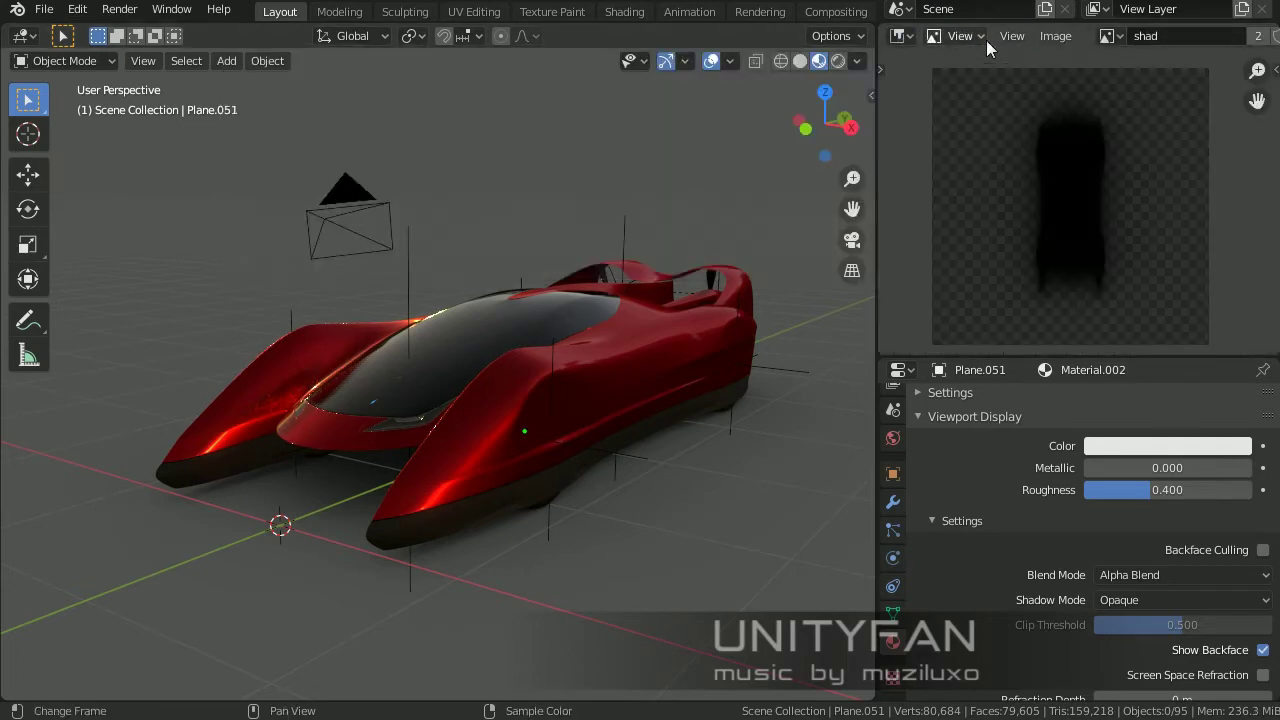
left_click(1110, 36)
left_click(990, 137)
scroll(1066, 206, "up", 2)
Step: Widen the sketch area, select the scene camera, and view through it with Numpad 0
left_click_drag(877, 200, 817, 200)
left_click(335, 210)
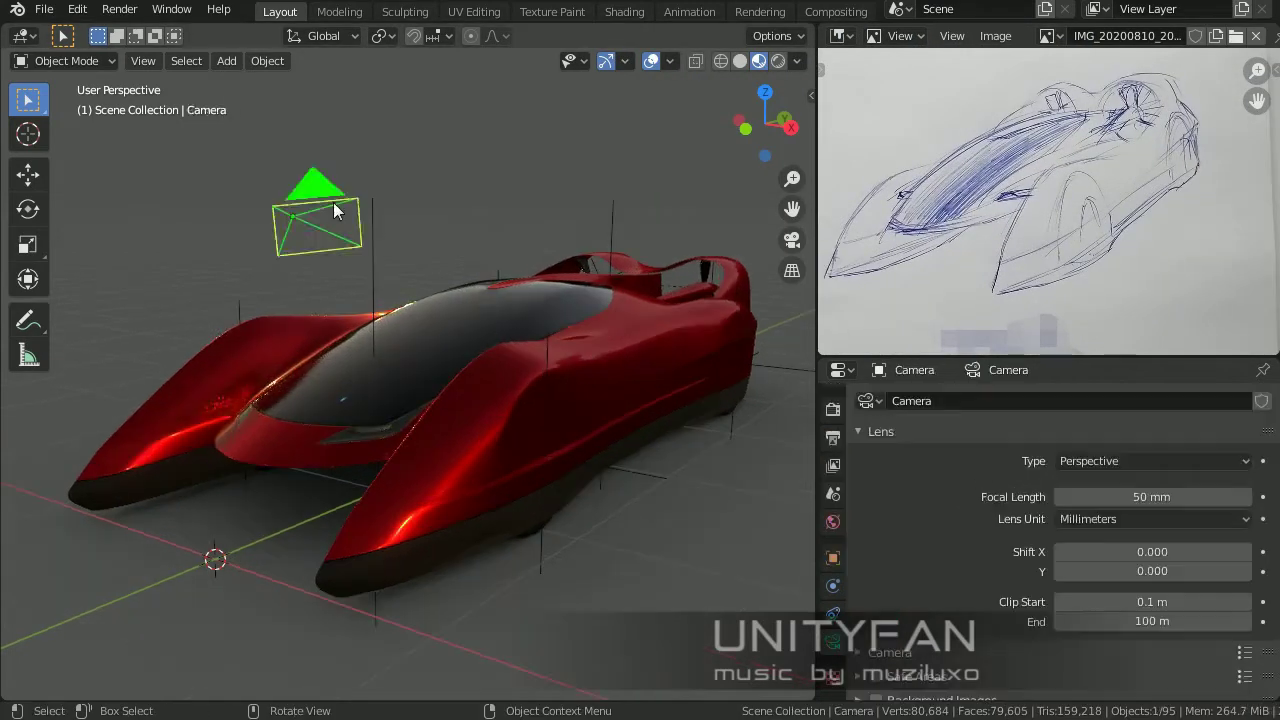
key("KP_0")
mouse_move(540, 333)
middle_mouse_down()
mouse_move(549, 265)
mouse_move(600, 225)
middle_mouse_up()
Step: Set the camera focal length to 25 mm, then 30 mm, and orbit to check the car
type("25")
key("Return")
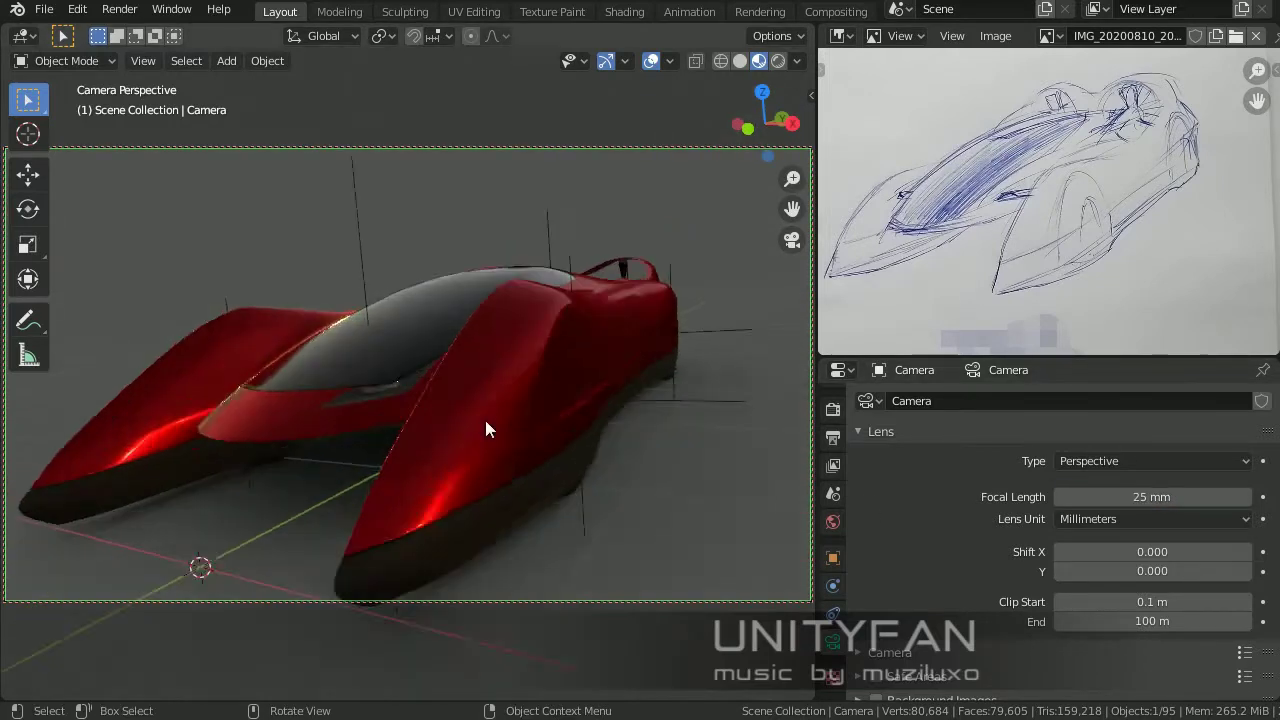
mouse_move(485, 428)
middle_mouse_down()
mouse_move(503, 407)
mouse_move(679, 453)
middle_mouse_up()
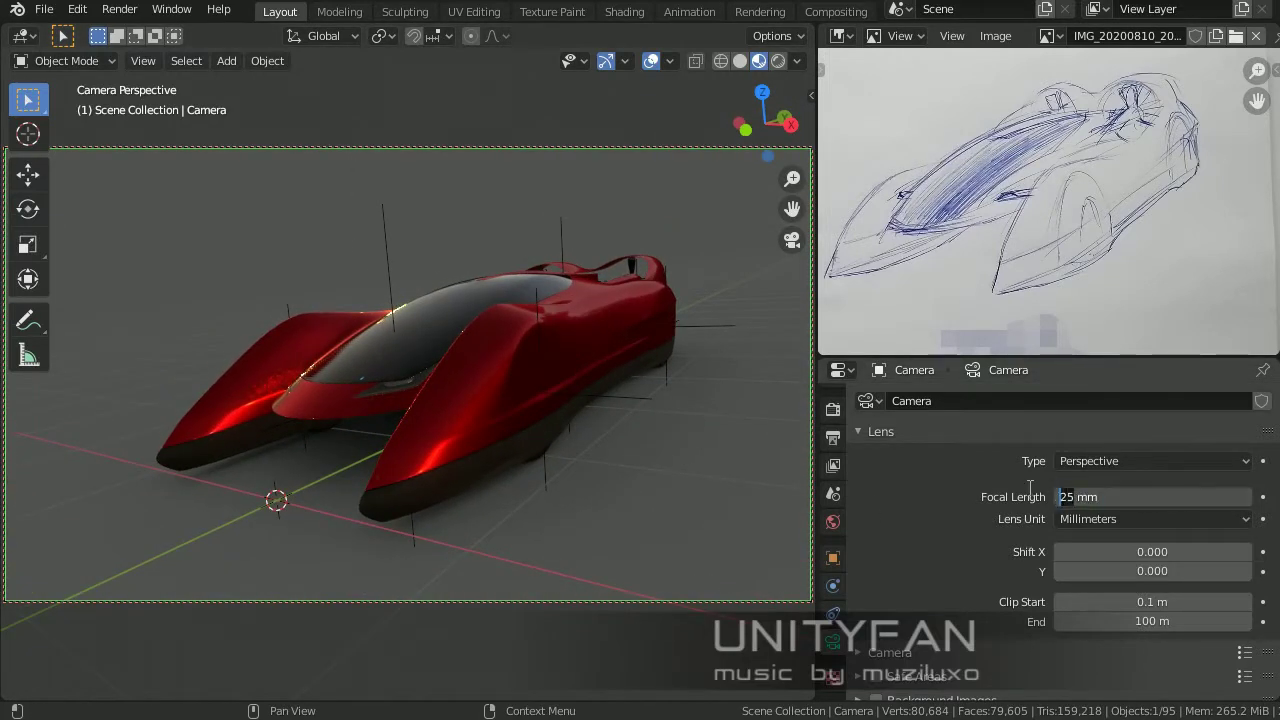
type("30")
key("Return")
middle_click_drag(682, 368, 747, 208)
middle_click_drag(655, 428, 612, 446)
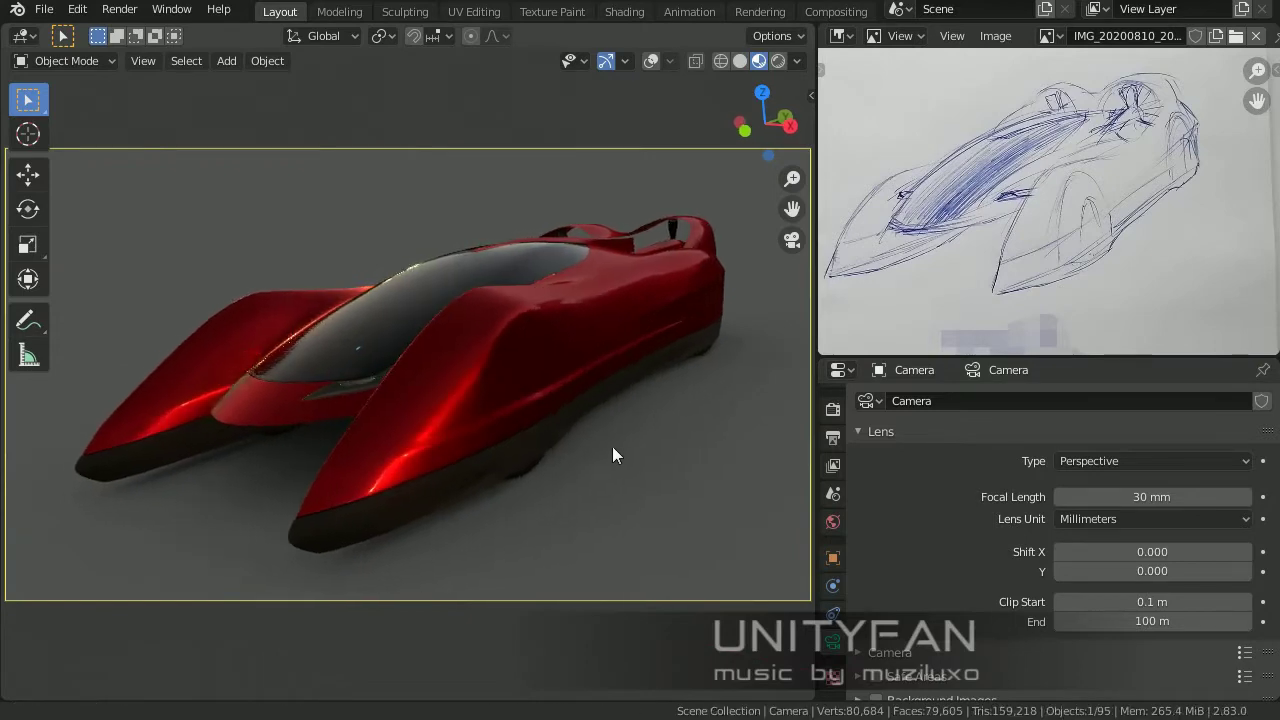
left_click(797, 60)
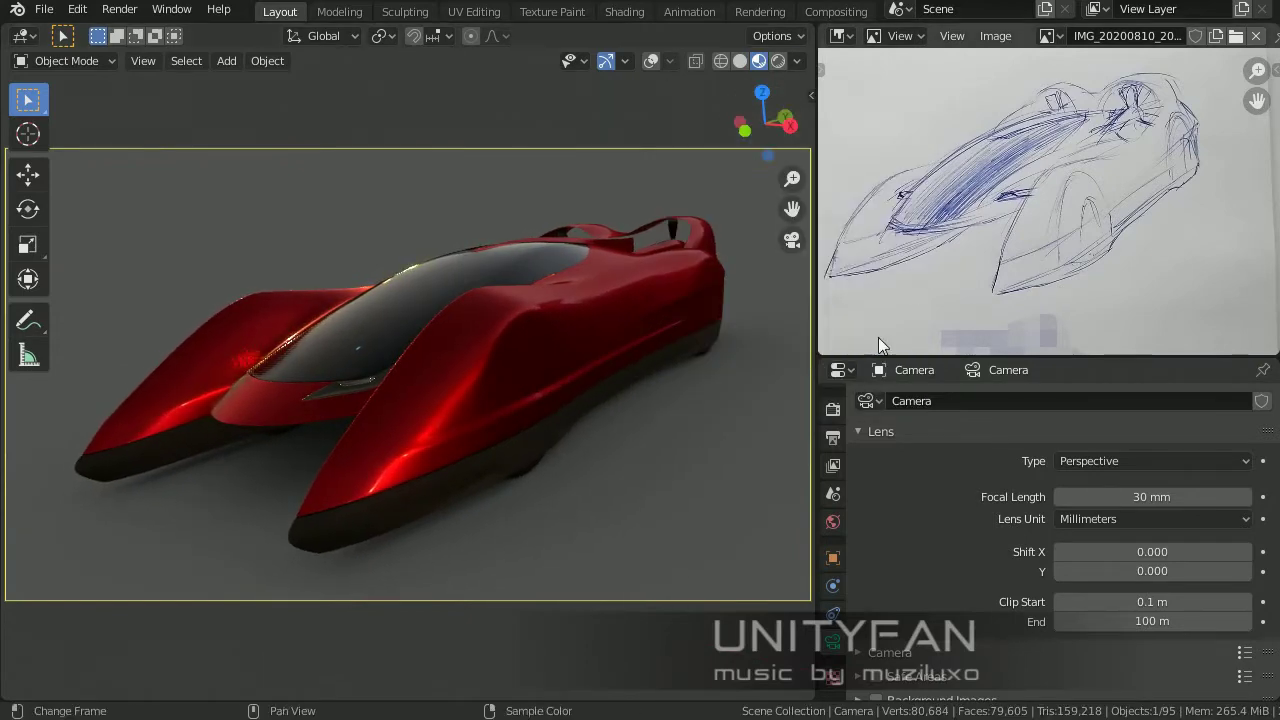
mouse_move(785, 155)
left_mouse_down()
mouse_move(670, 511)
mouse_move(596, 468)
left_mouse_up()
mouse_move(596, 468)
middle_mouse_down()
mouse_move(615, 441)
mouse_move(492, 500)
mouse_move(512, 515)
middle_mouse_up()
Step: Select the car body and set its base colour to silver-grey
left_click(797, 61)
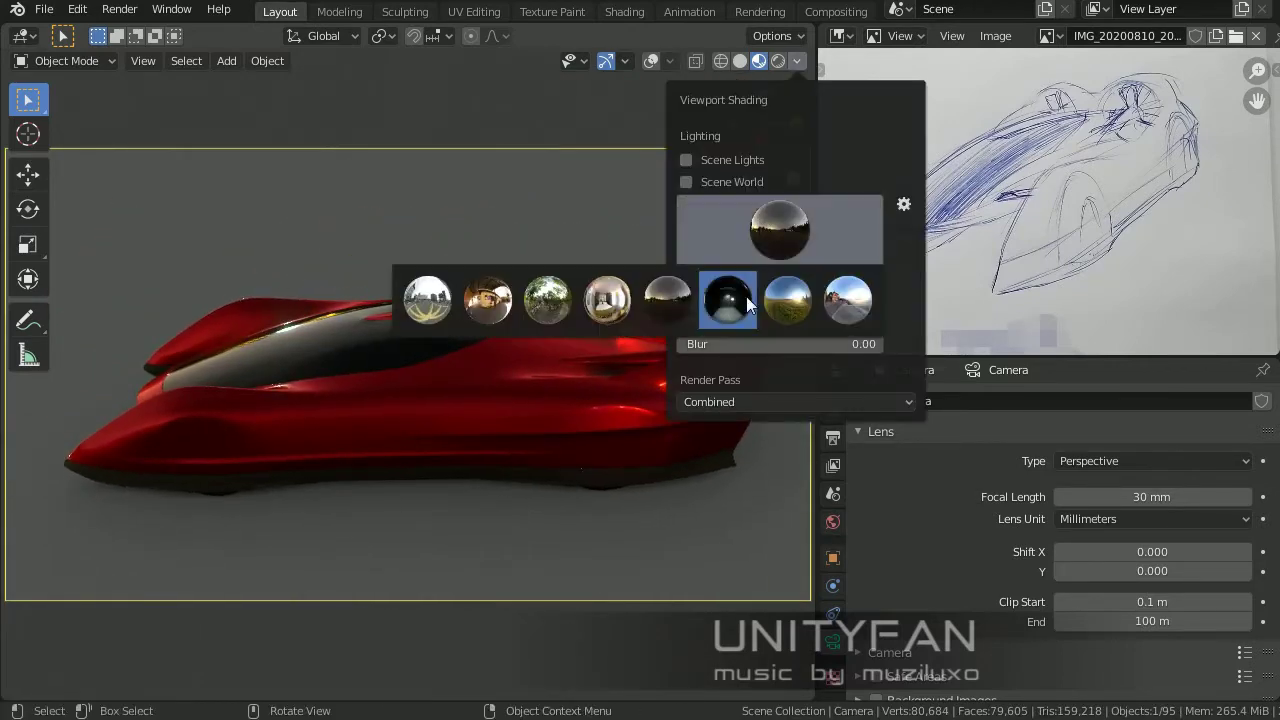
mouse_move(480, 430)
middle_mouse_down()
mouse_move(510, 462)
mouse_move(579, 430)
mouse_move(638, 367)
middle_mouse_up()
left_click(638, 367)
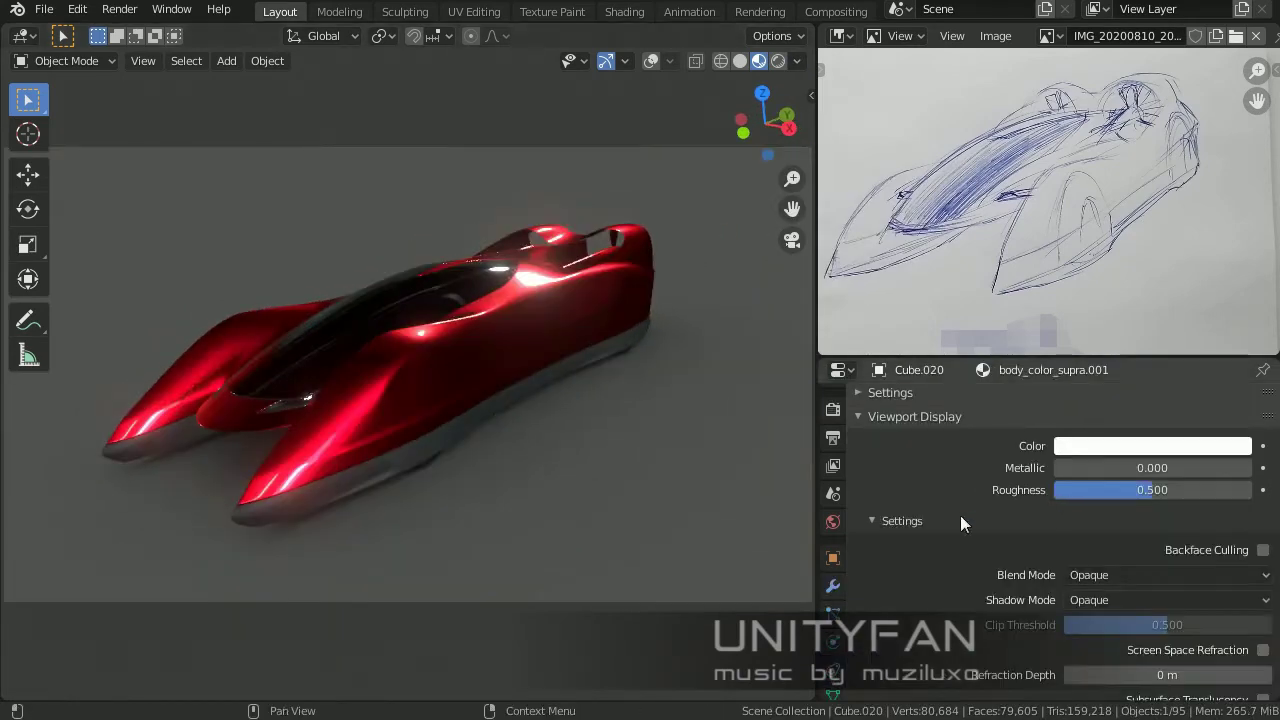
scroll(934, 577, "up", 5)
scroll(934, 577, "up", 10)
left_click(1100, 469)
left_click(1149, 257)
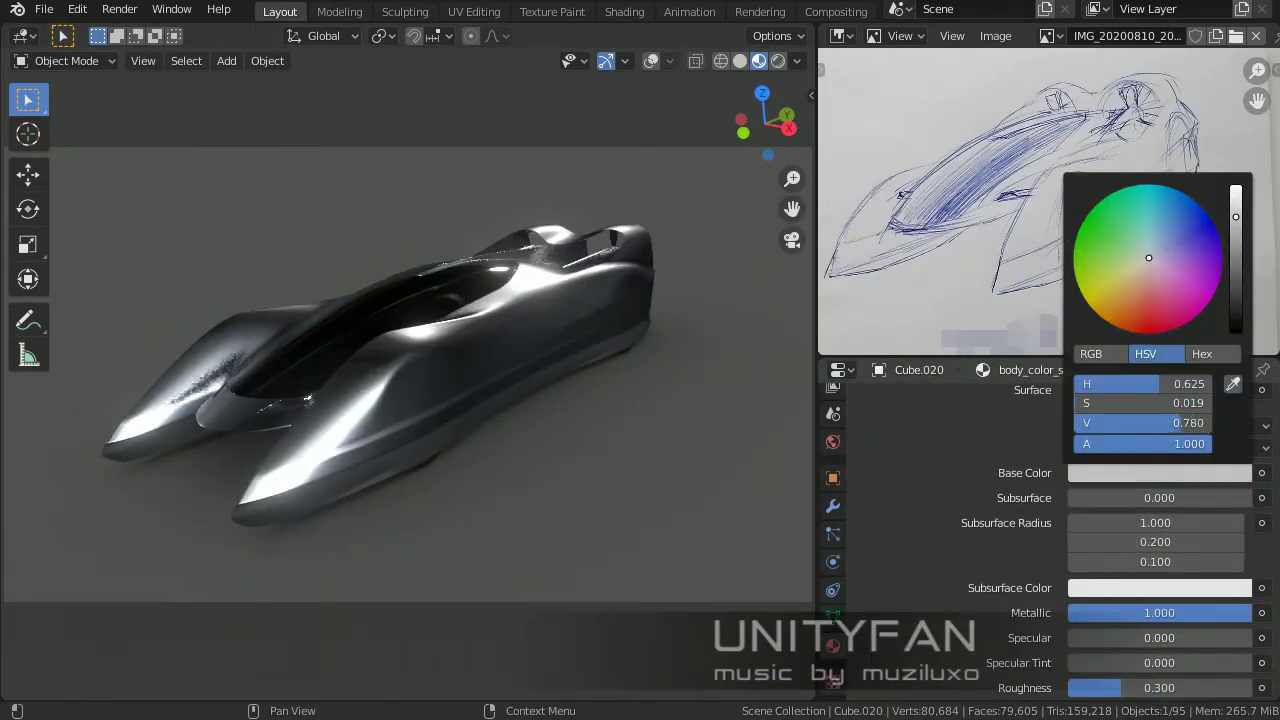
middle_click_drag(643, 426, 682, 412)
Step: Show the car sketch in an Image Editor, with a Shader Editor in the upper area
left_click(838, 370)
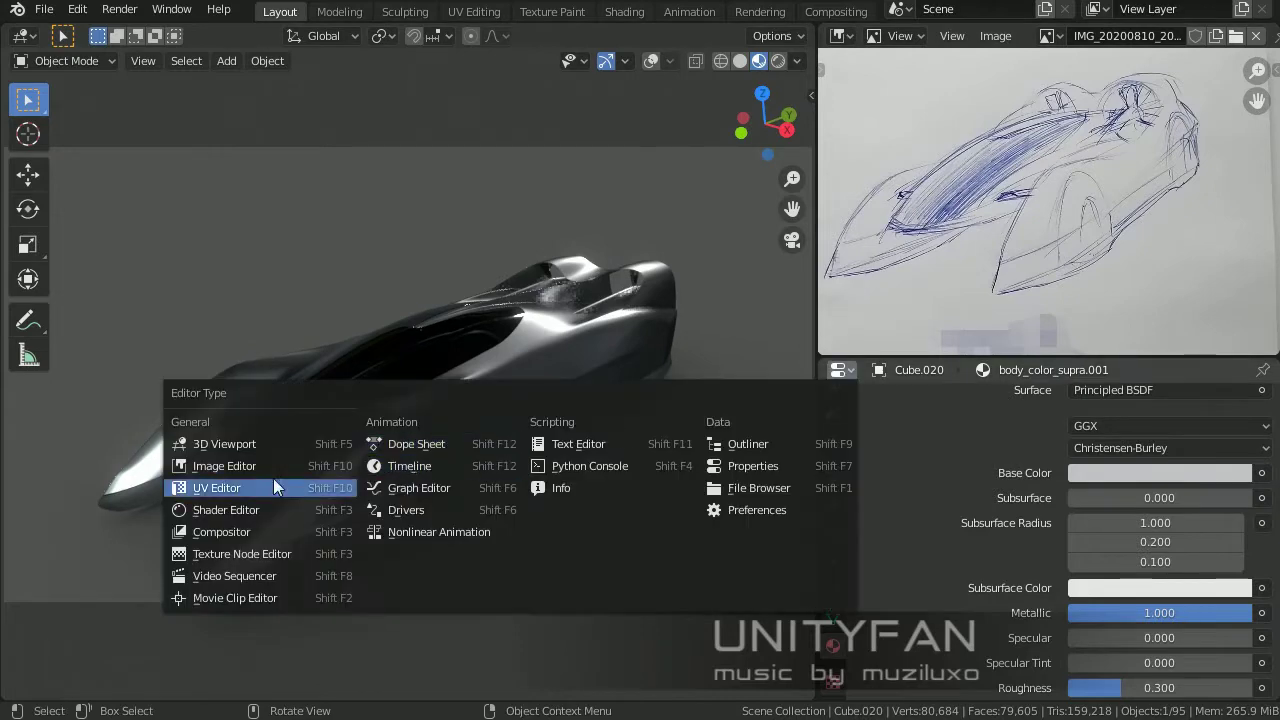
left_click(230, 468)
left_click(1046, 371)
left_click(920, 477)
scroll(960, 561, "down", 3)
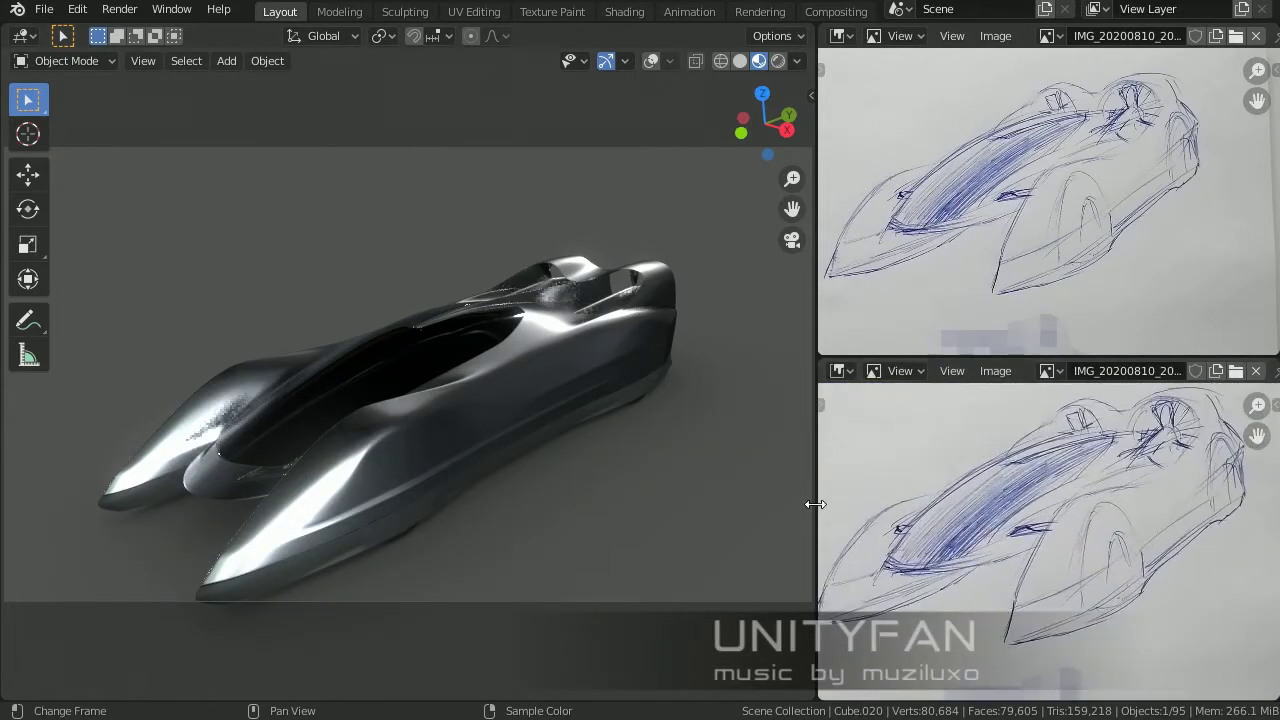
left_click_drag(816, 508, 681, 508)
key("shift+F3")
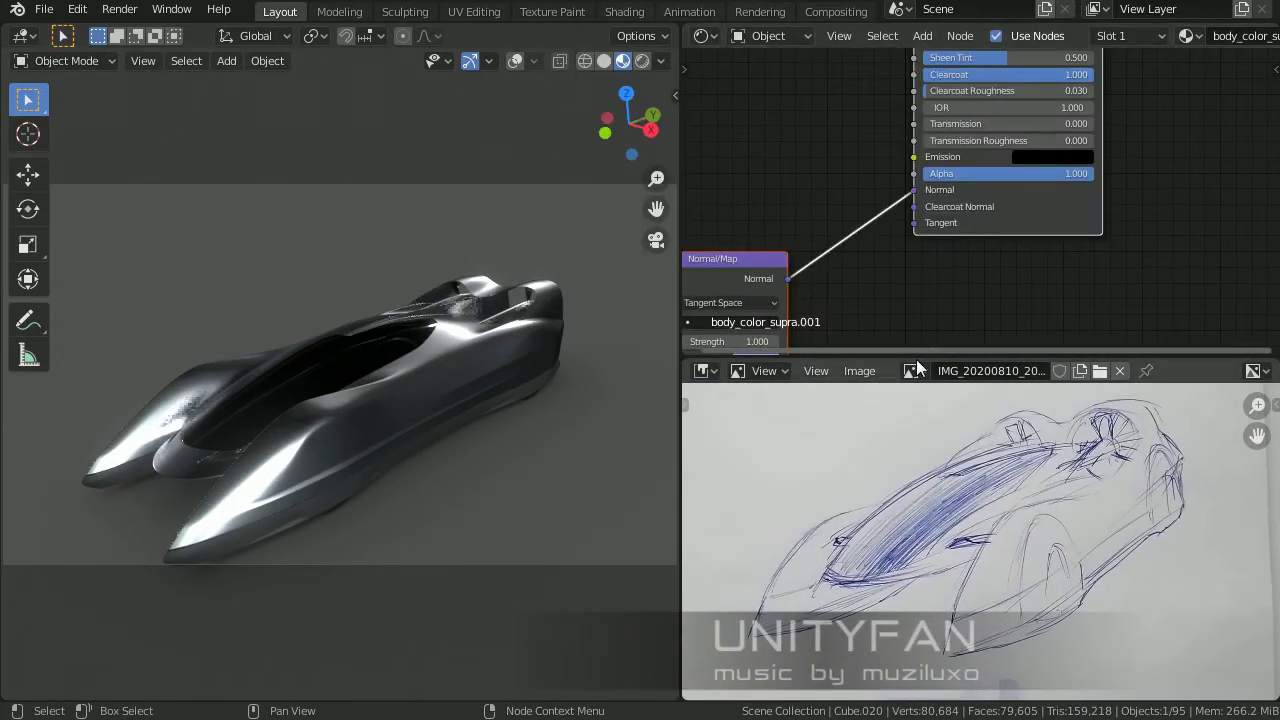
left_click_drag(916, 357, 939, 190)
Step: Split the 3D viewport into two stacked views and widen them beside the sketch
mouse_move(480, 330)
middle_mouse_down()
mouse_move(409, 382)
mouse_move(642, 548)
middle_mouse_up()
left_click_drag(681, 540, 784, 522)
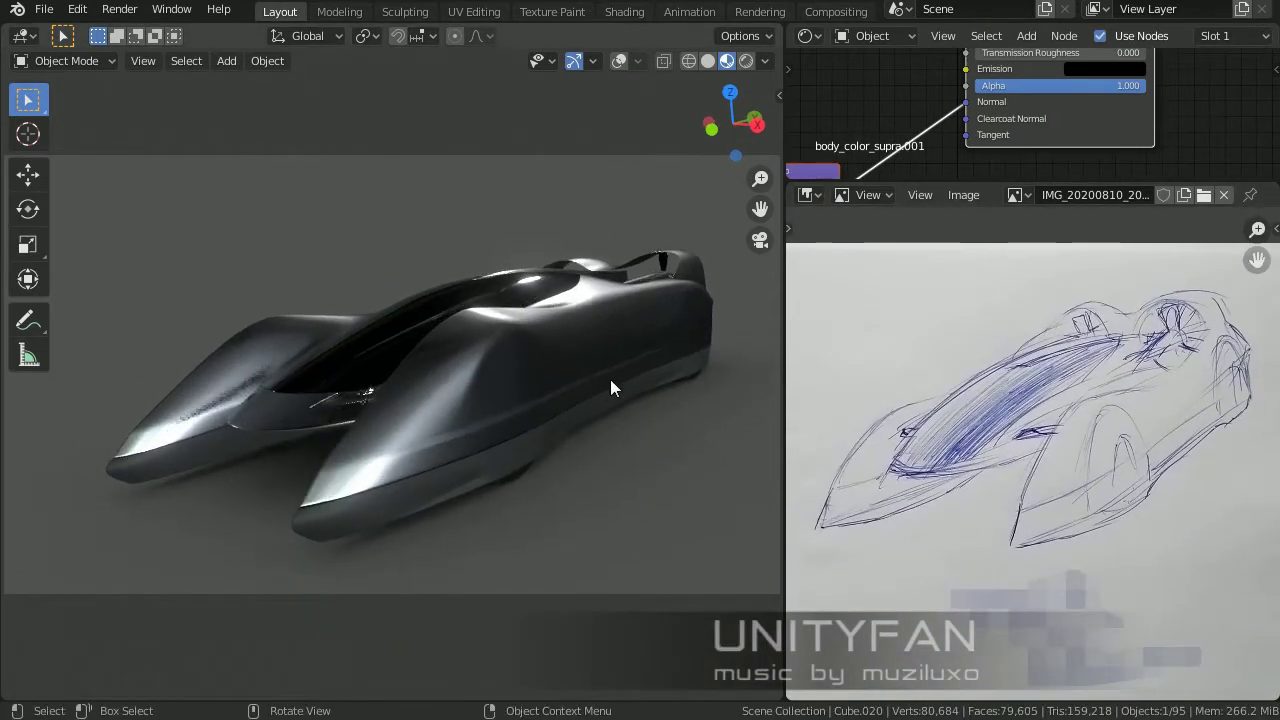
middle_click_drag(611, 285, 574, 361)
mouse_move(778, 50)
left_mouse_down()
mouse_move(738, 210)
mouse_move(800, 289)
left_mouse_up()
left_click(765, 61)
left_click(765, 61)
left_click(765, 252)
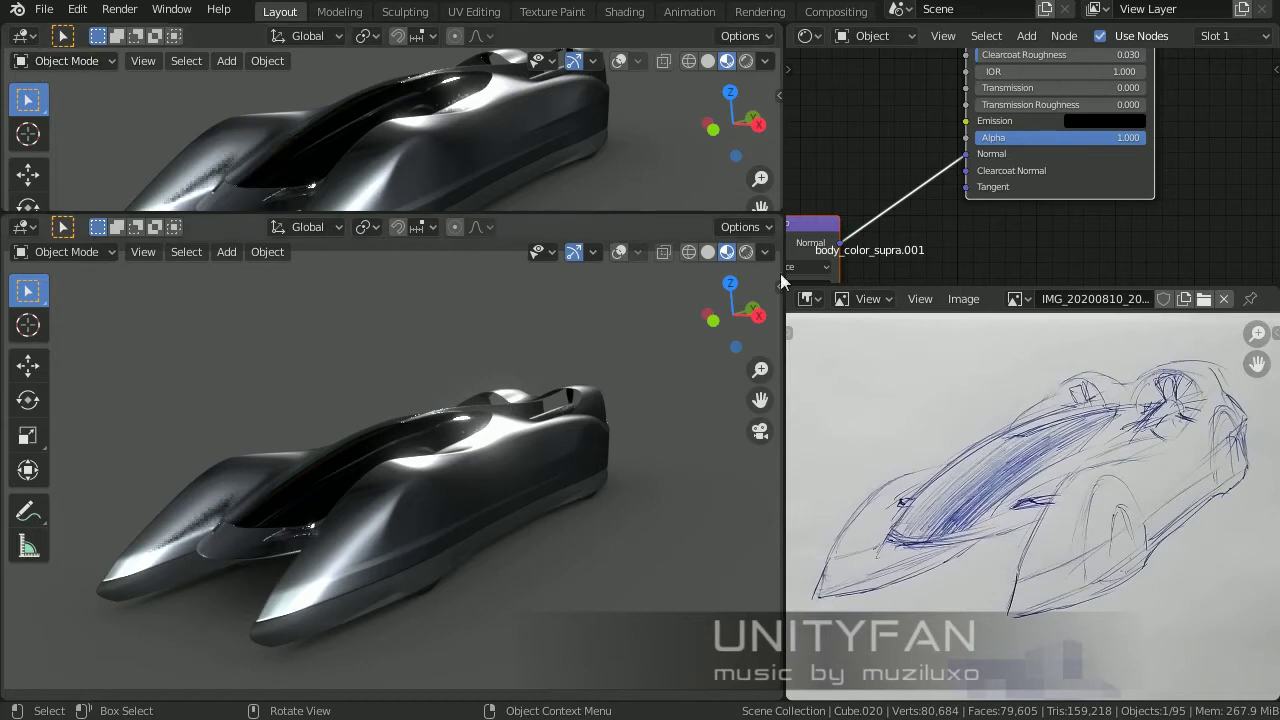
left_click(781, 286)
key("n")
left_click_drag(784, 283, 868, 283)
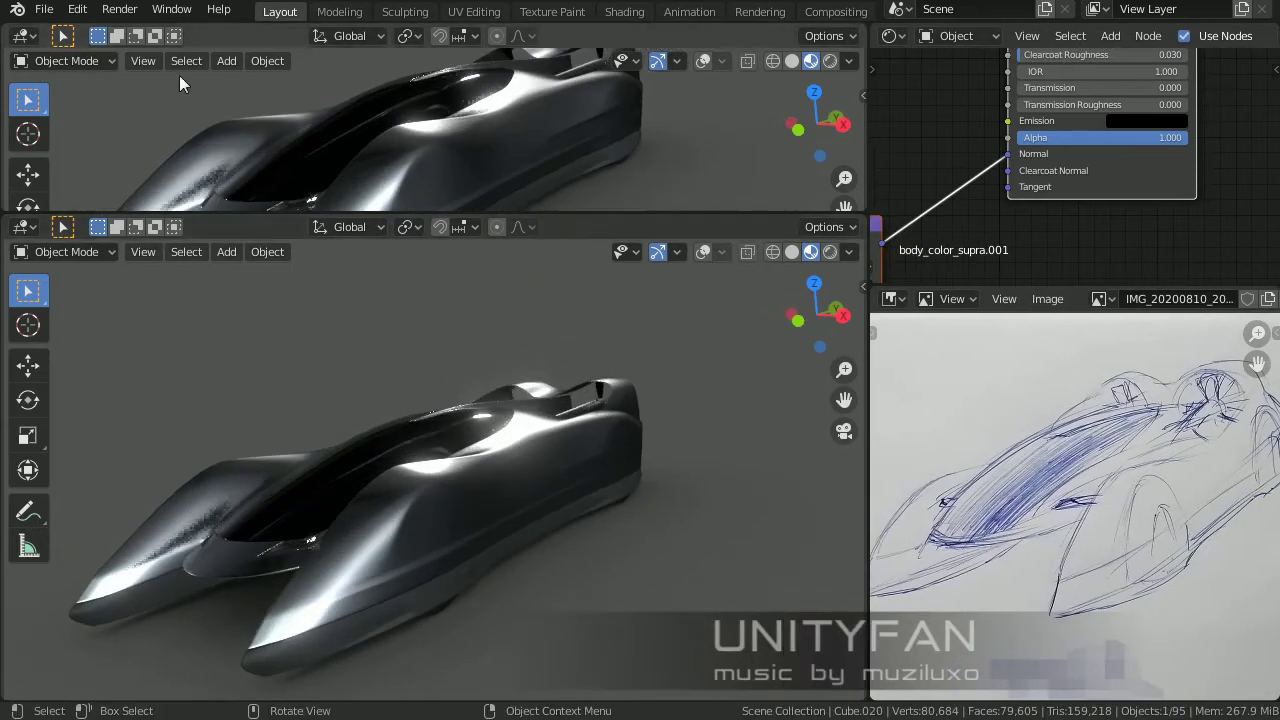
Step: Make the top area a World node editor and rotate the preview lighting to about -13°
left_click(24, 36)
left_click(62, 123)
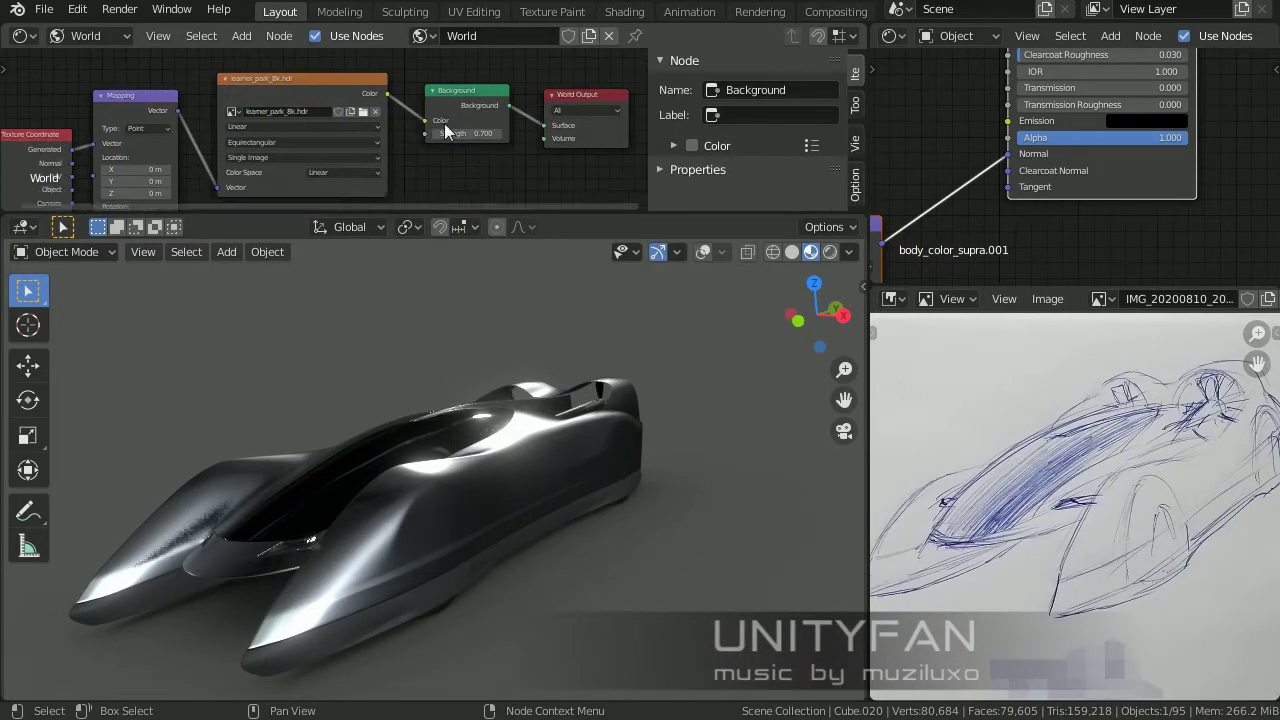
left_click(849, 252)
left_click_drag(830, 469, 897, 468)
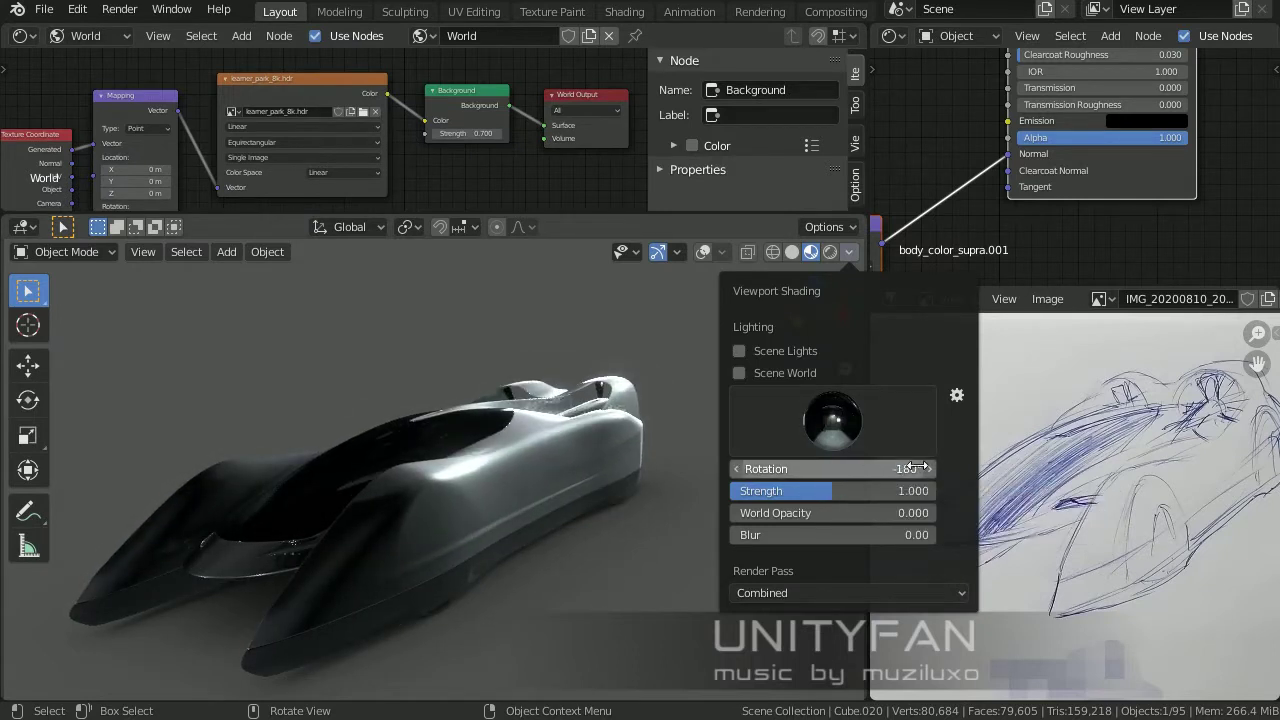
left_click_drag(897, 468, 930, 468)
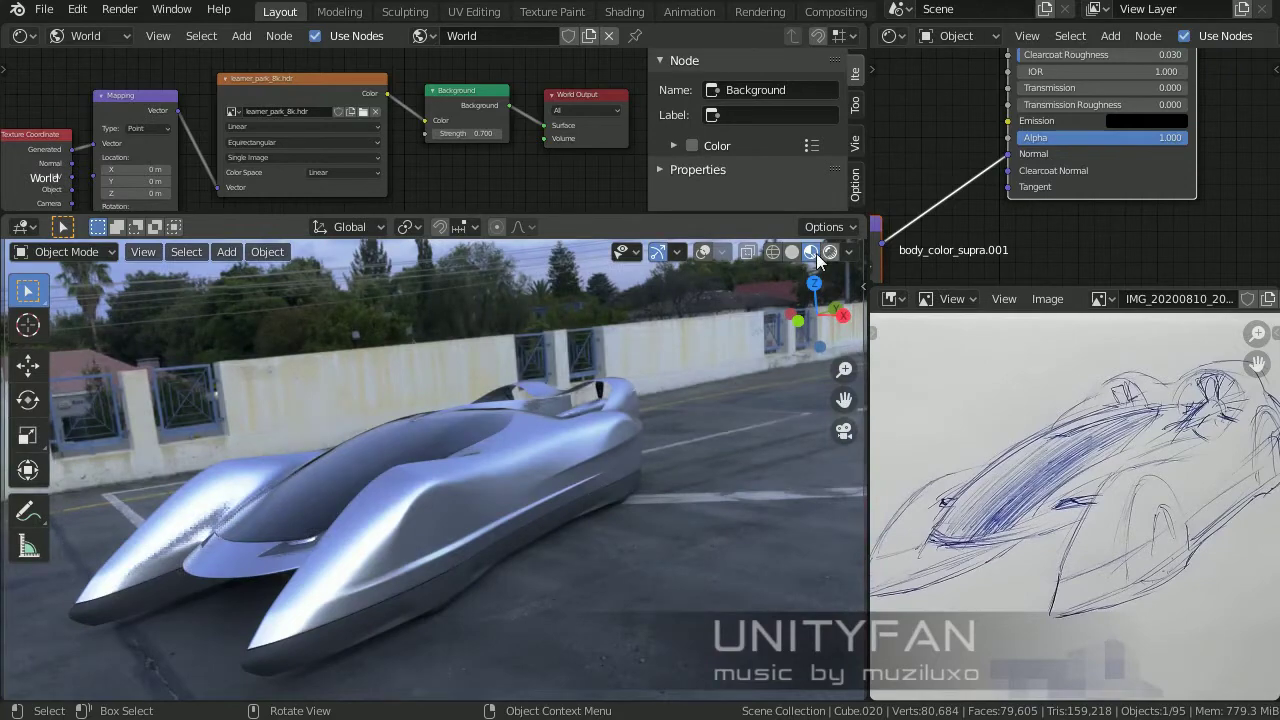
left_click(813, 253)
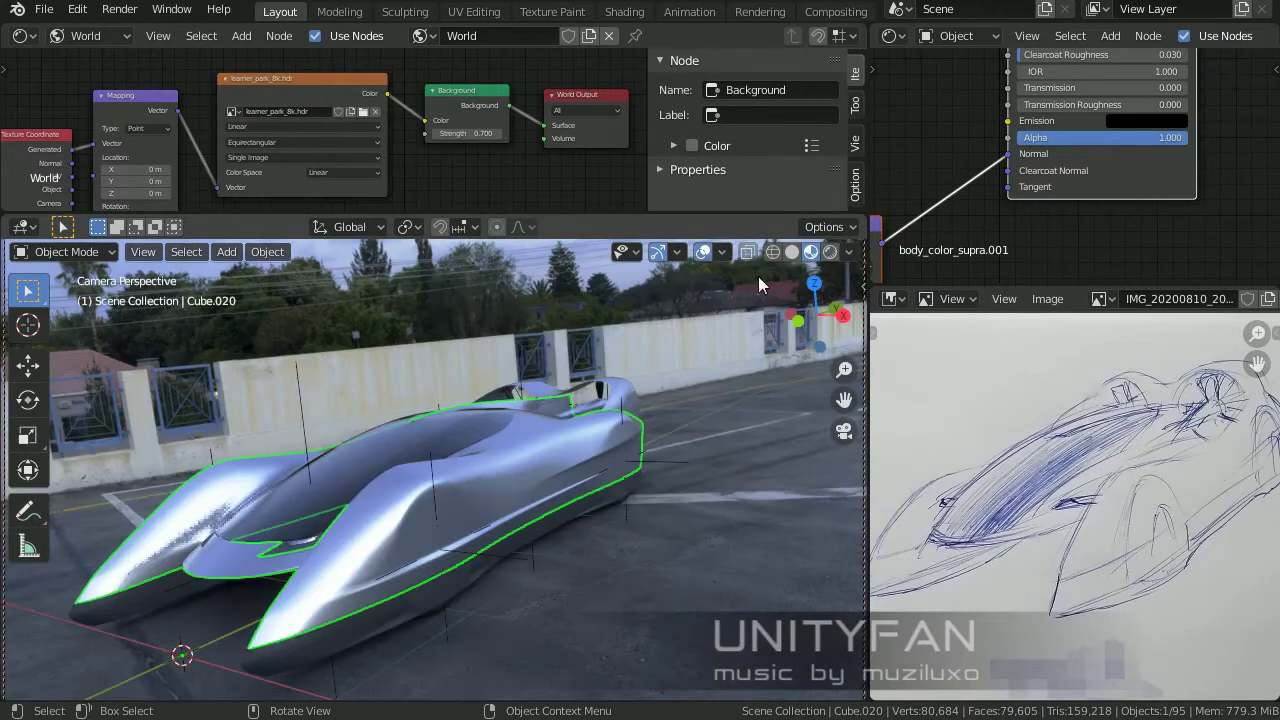
left_click(830, 252)
left_click(849, 252)
left_click(743, 371)
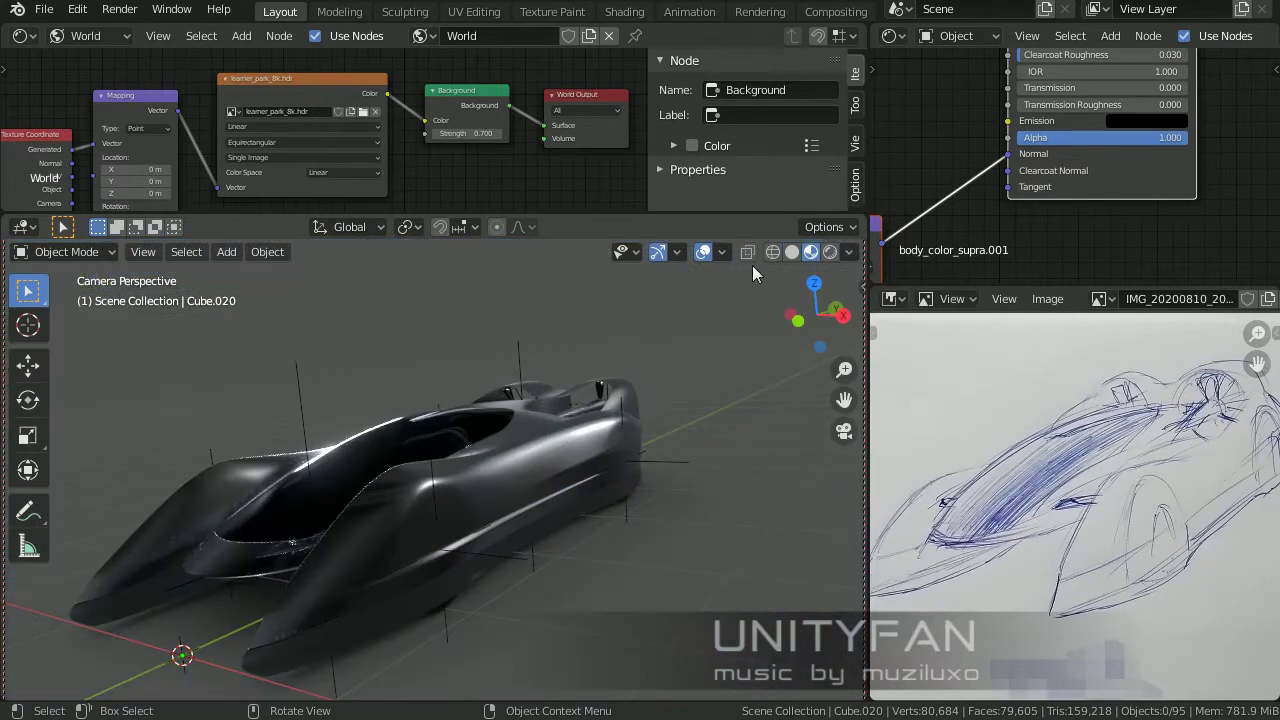
Step: Set the render engine to Eevee, then return the side area to the sketch viewer
left_click(890, 298)
left_click(810, 400)
left_click(884, 325)
left_click(1180, 328)
left_click(1170, 350)
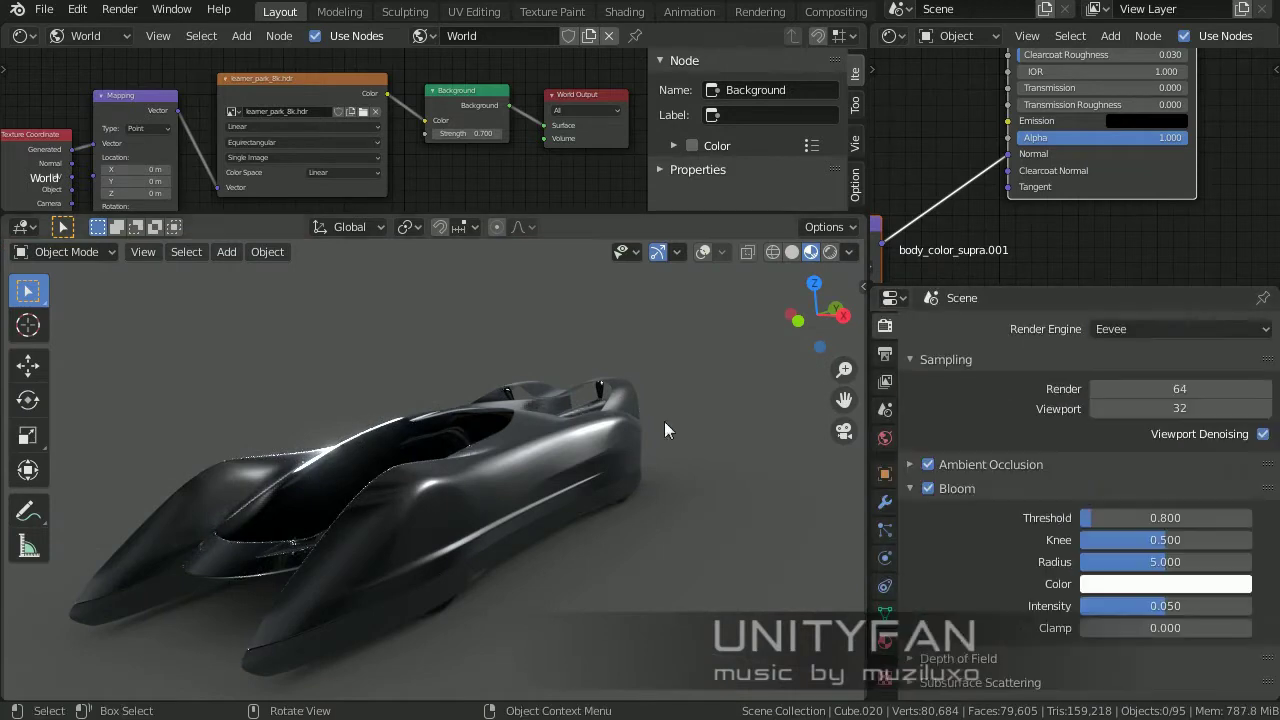
mouse_move(664, 421)
middle_mouse_down()
mouse_move(561, 413)
mouse_move(621, 386)
middle_mouse_up()
left_click(890, 298)
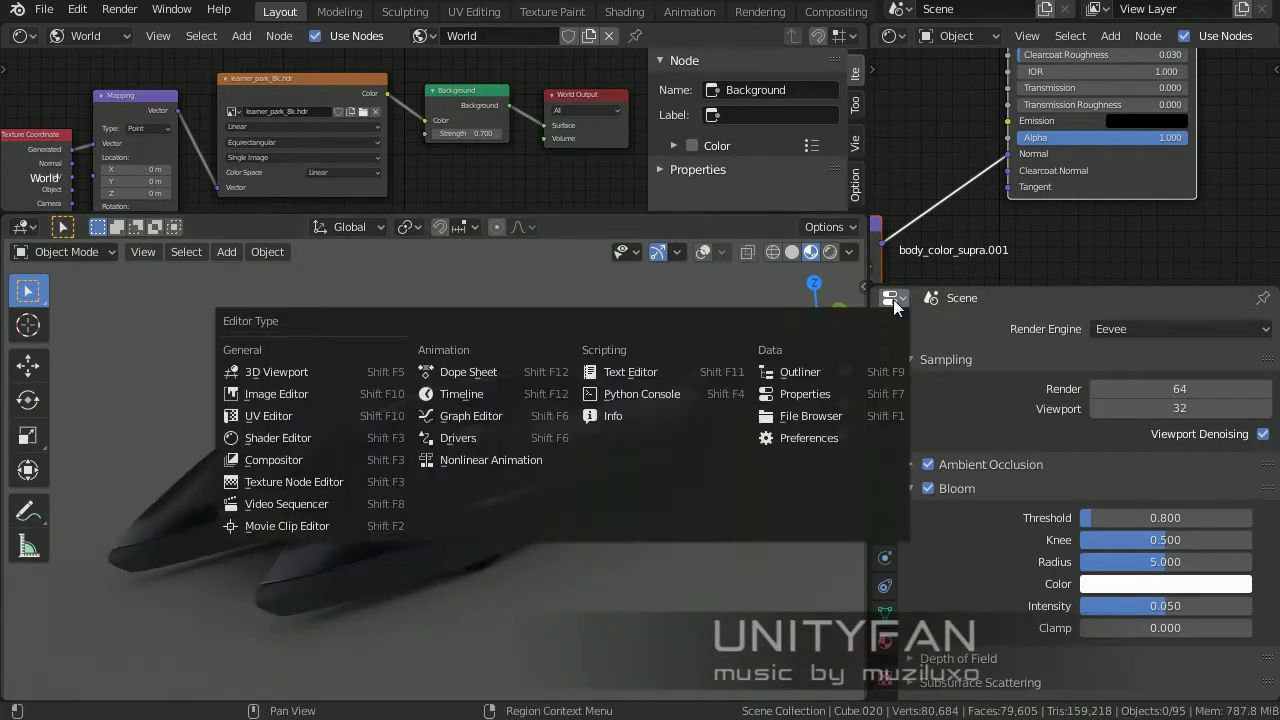
left_click(295, 416)
left_click_drag(870, 420, 790, 420)
Step: Adjust the preview lighting, hide overlays and switch to Rendered shading with the HDRI backdrop
left_click(769, 252)
left_click(750, 420)
left_click(747, 440)
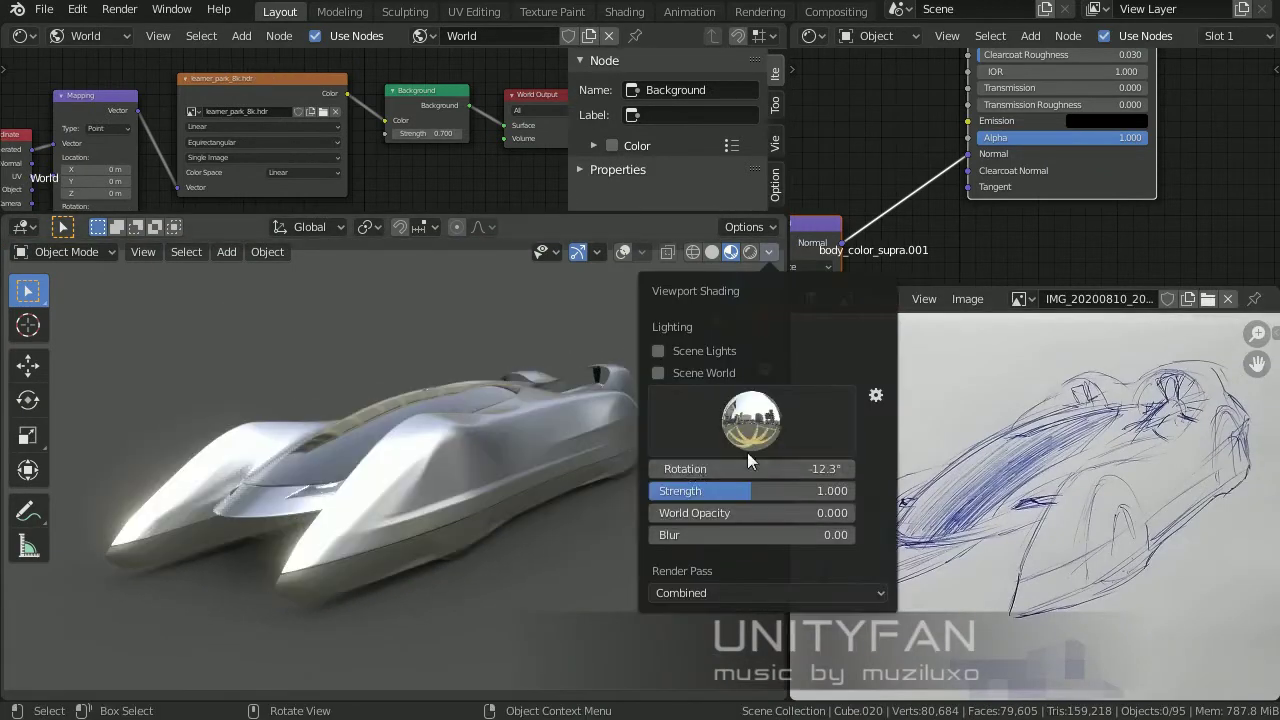
mouse_move(747, 452)
middle_mouse_down()
mouse_move(517, 565)
mouse_move(720, 559)
mouse_move(610, 599)
mouse_move(550, 563)
mouse_move(584, 511)
mouse_move(470, 509)
middle_mouse_up()
left_click(623, 251)
scroll(333, 507, "up", 5)
left_click(333, 507)
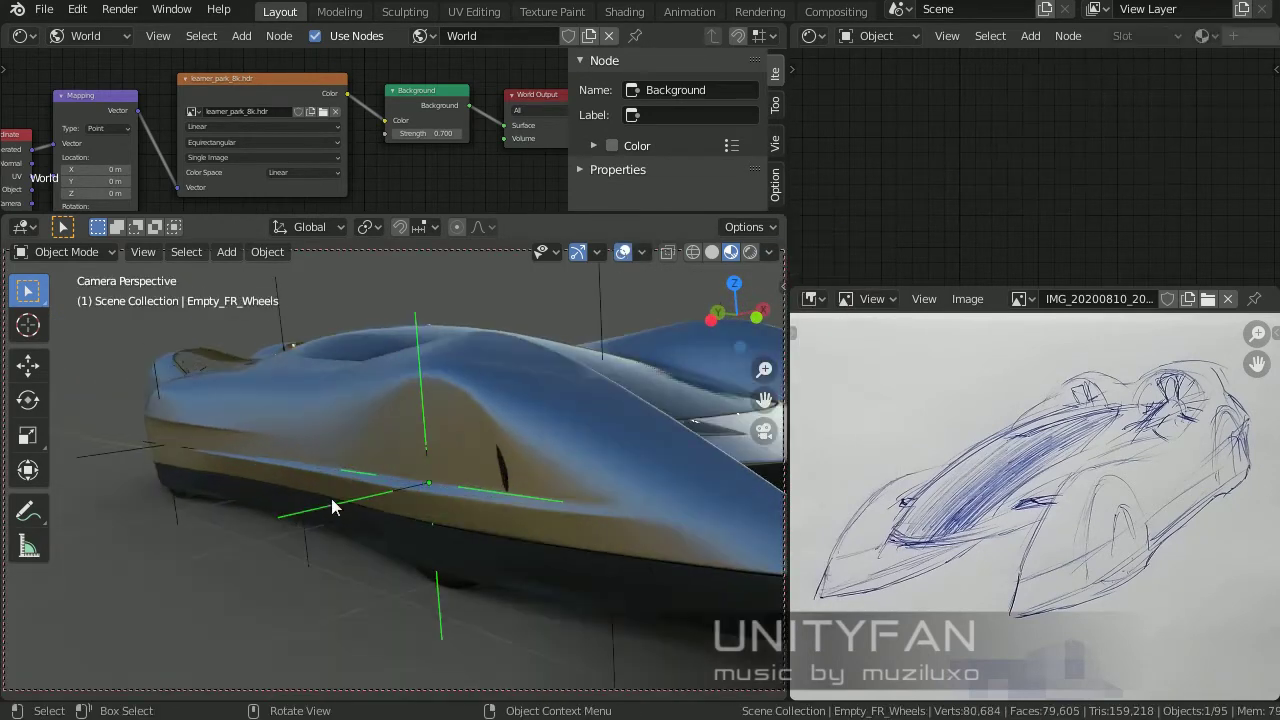
mouse_move(519, 416)
middle_mouse_down()
mouse_move(505, 467)
mouse_move(547, 465)
mouse_move(631, 495)
mouse_move(501, 545)
mouse_move(493, 532)
mouse_move(451, 574)
mouse_move(409, 532)
mouse_move(367, 527)
mouse_move(395, 545)
mouse_move(408, 517)
mouse_move(249, 540)
mouse_move(437, 583)
mouse_move(394, 557)
middle_mouse_up()
key("shift+alt+z")
mouse_move(470, 566)
middle_mouse_down()
mouse_move(429, 621)
mouse_move(675, 321)
middle_mouse_up()
key("z")
mouse_move(645, 400)
middle_mouse_down()
mouse_move(631, 430)
mouse_move(603, 275)
middle_mouse_up()
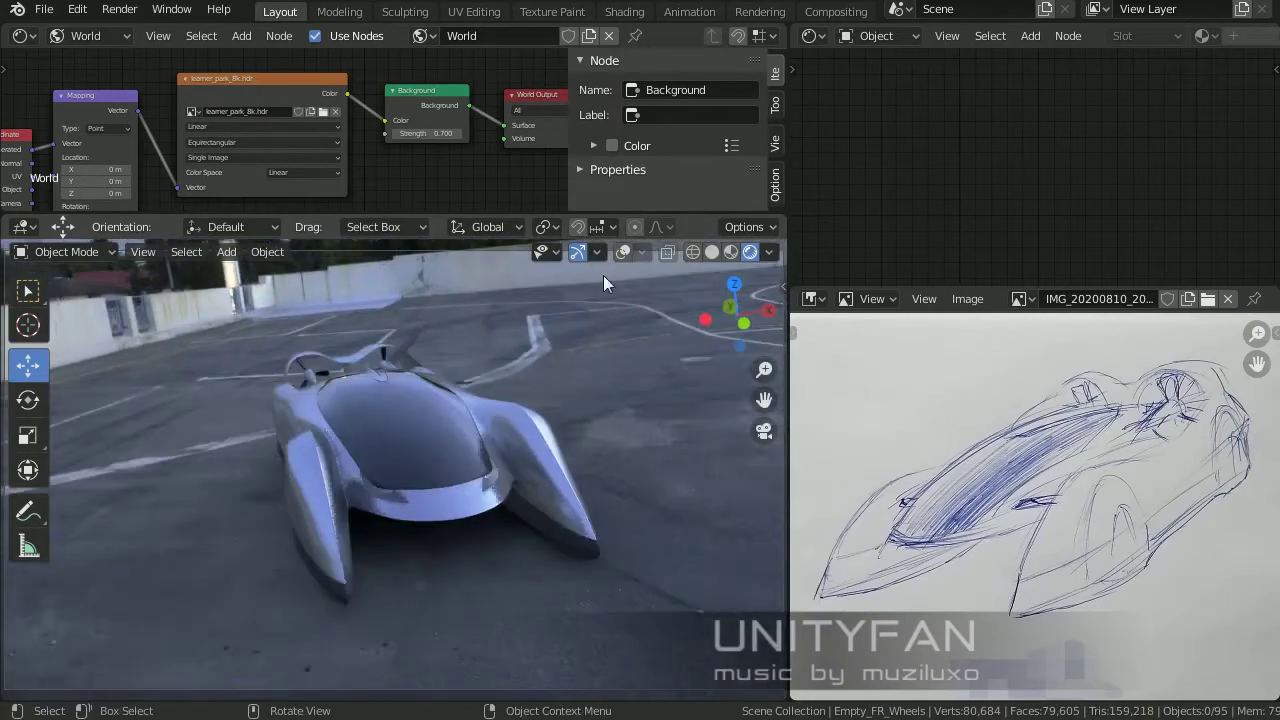
Step: Show the World nodes, enlarge the 3D viewport and select the car body
left_click(880, 35)
left_click(880, 88)
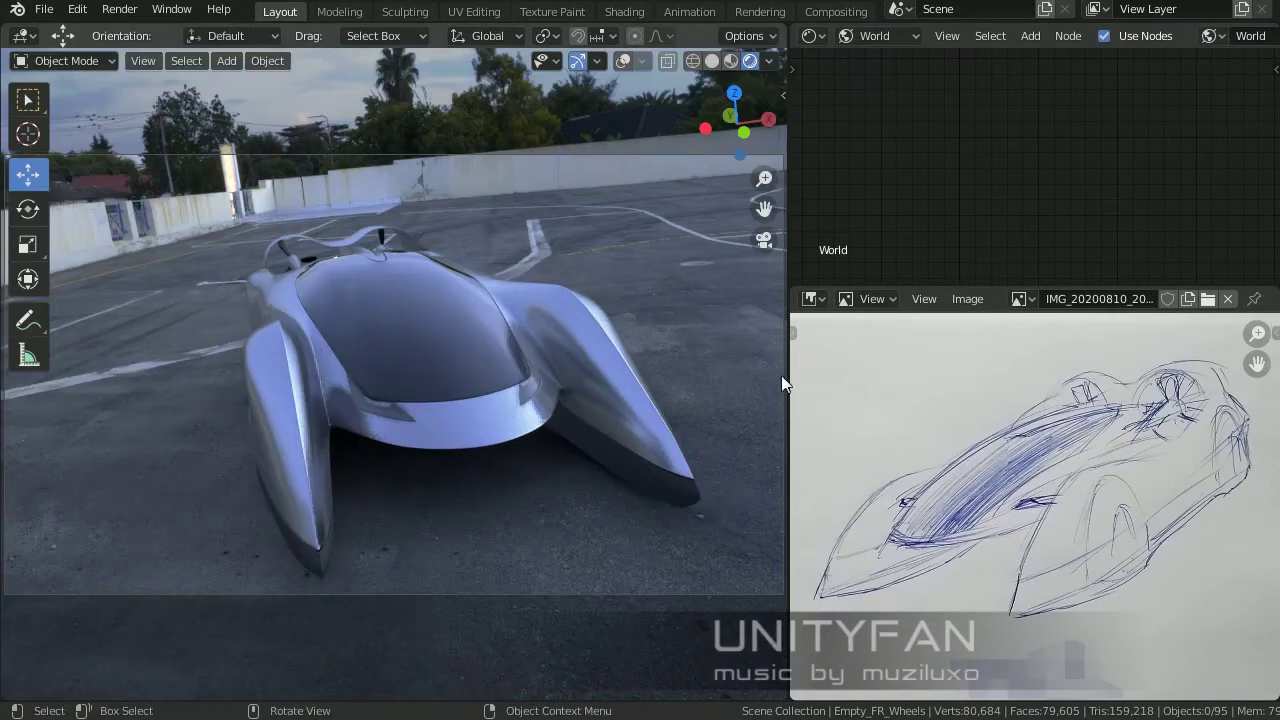
left_click_drag(781, 375, 950, 375)
mouse_move(950, 375)
middle_mouse_down()
mouse_move(578, 380)
mouse_move(720, 360)
middle_mouse_up()
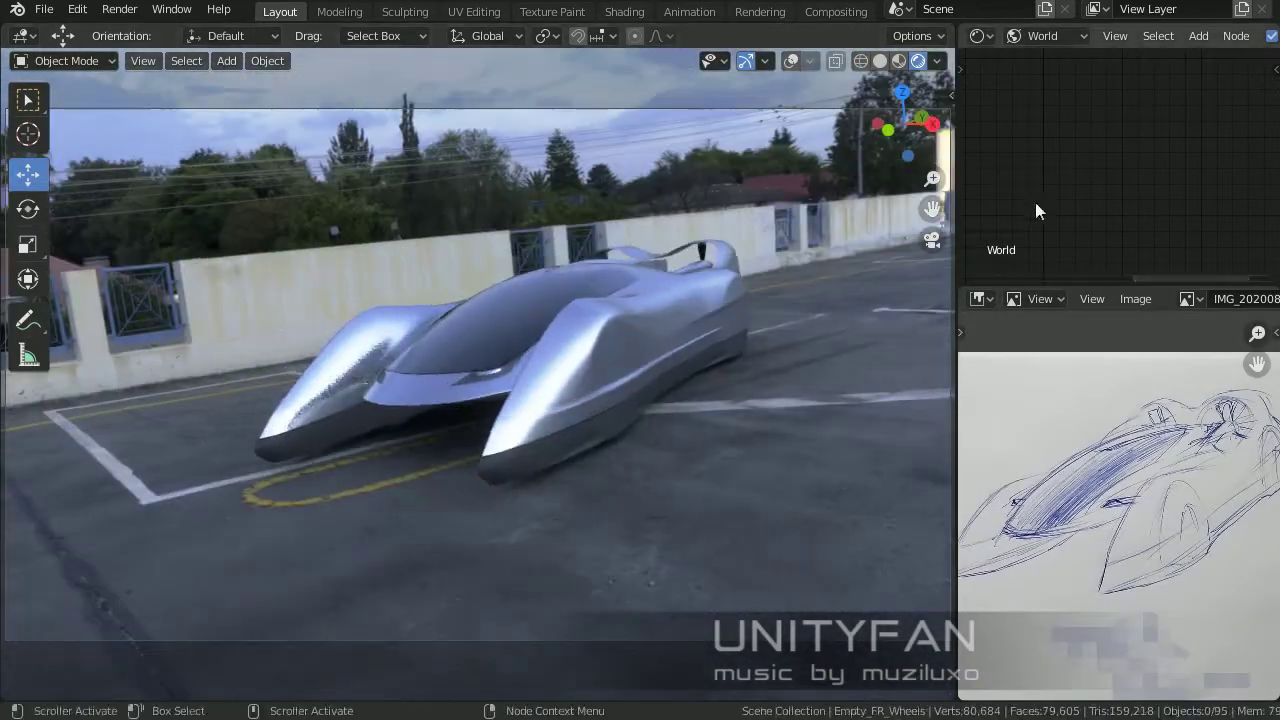
key("Home")
middle_click_drag(760, 300, 658, 310)
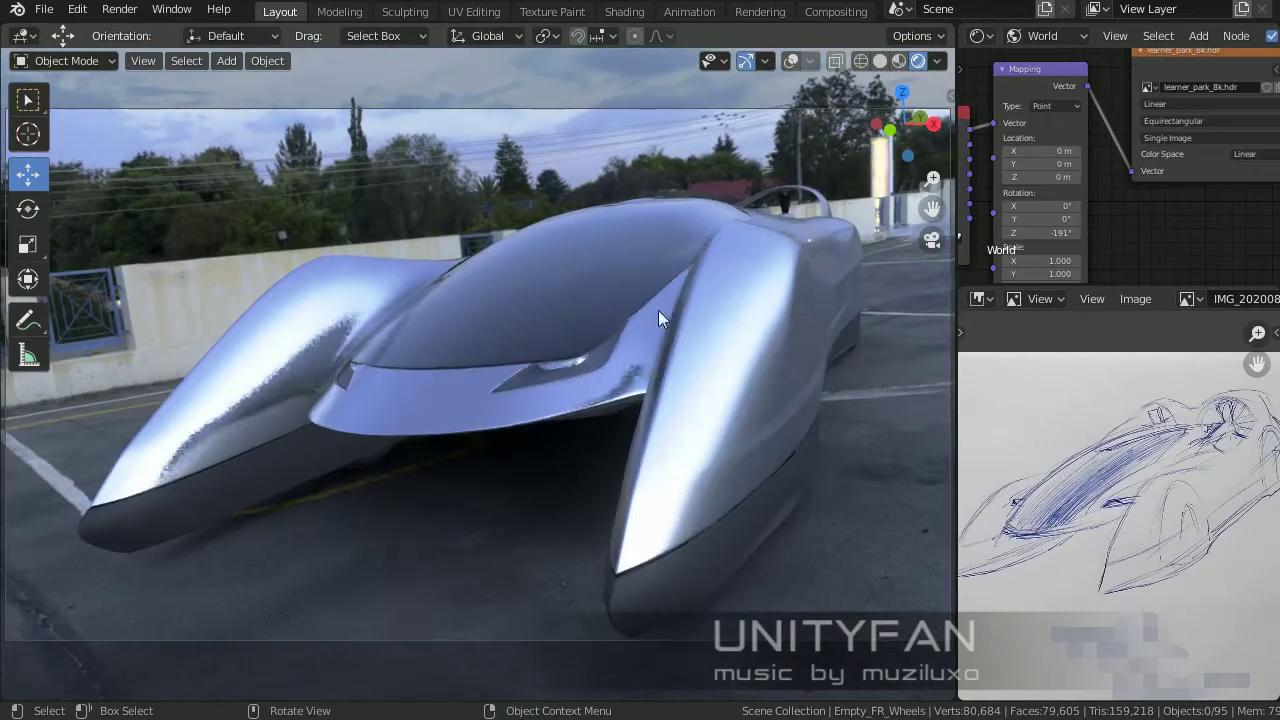
left_click(658, 310)
left_click(982, 298)
Step: Open the car body's material settings and set its base colour to red
left_click(360, 421)
left_click(982, 298)
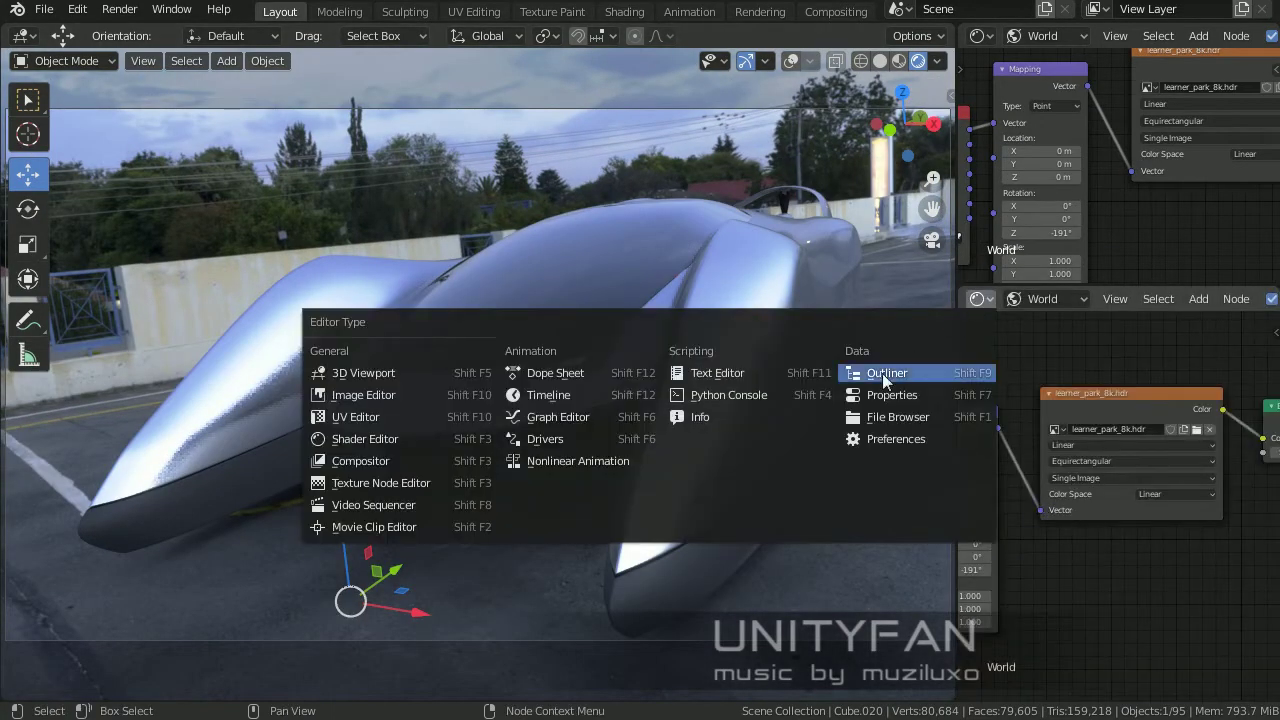
left_click(870, 394)
middle_click_drag(850, 400, 751, 395)
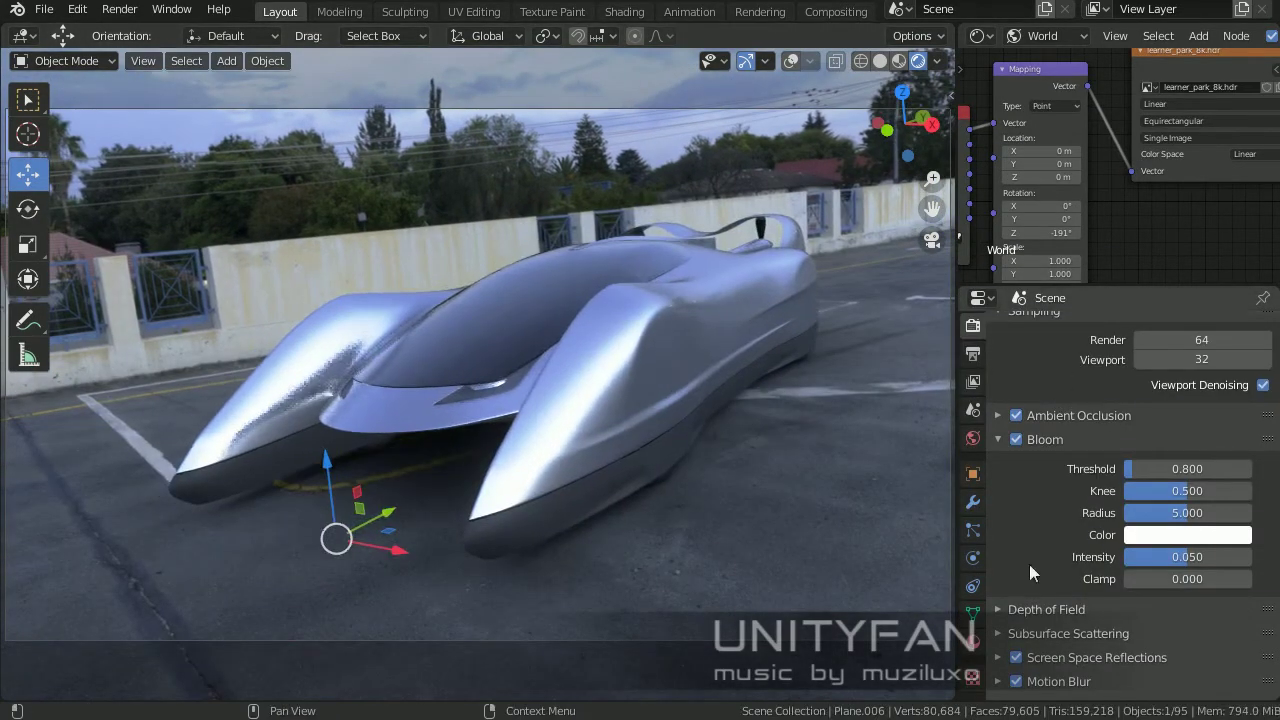
left_click(972, 645)
left_click(1195, 596)
left_click(1149, 450)
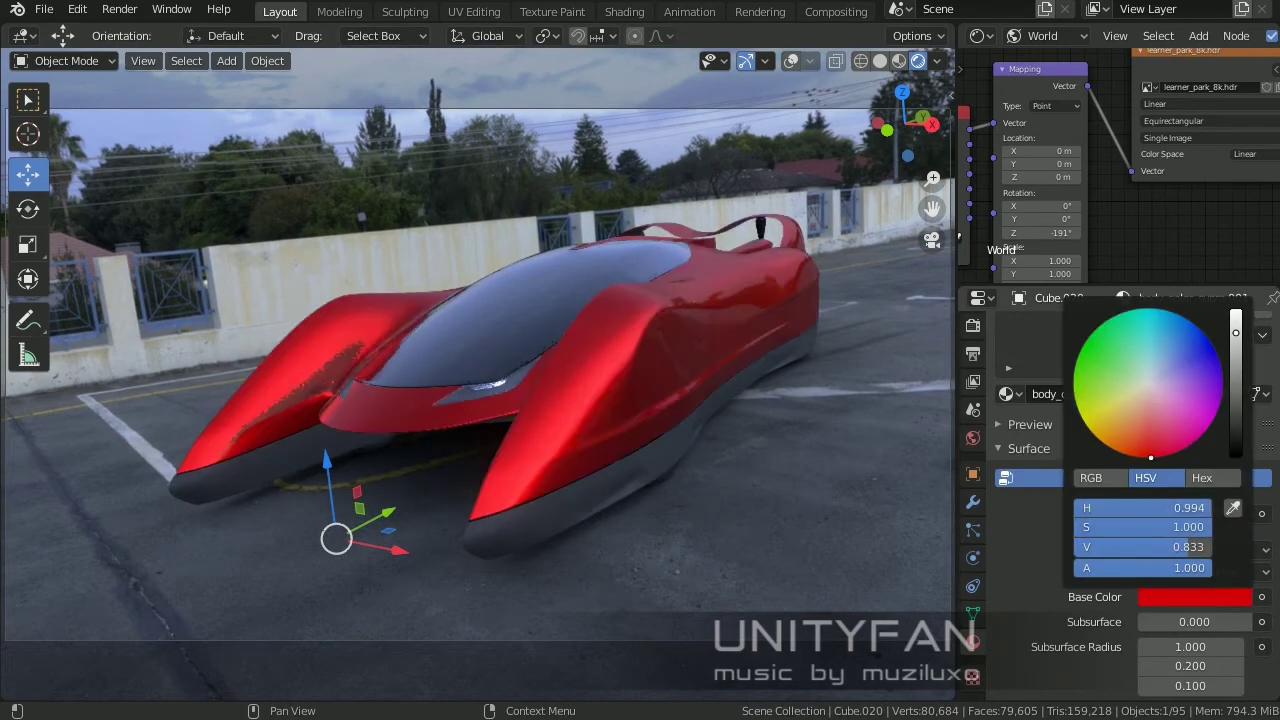
scroll(1169, 621, "down", 8)
scroll(1169, 621, "down", 2)
Step: Darken the body's red base colour to a deep glossy red
double_click(1167, 457)
key("Escape")
scroll(1167, 479, "up", 3)
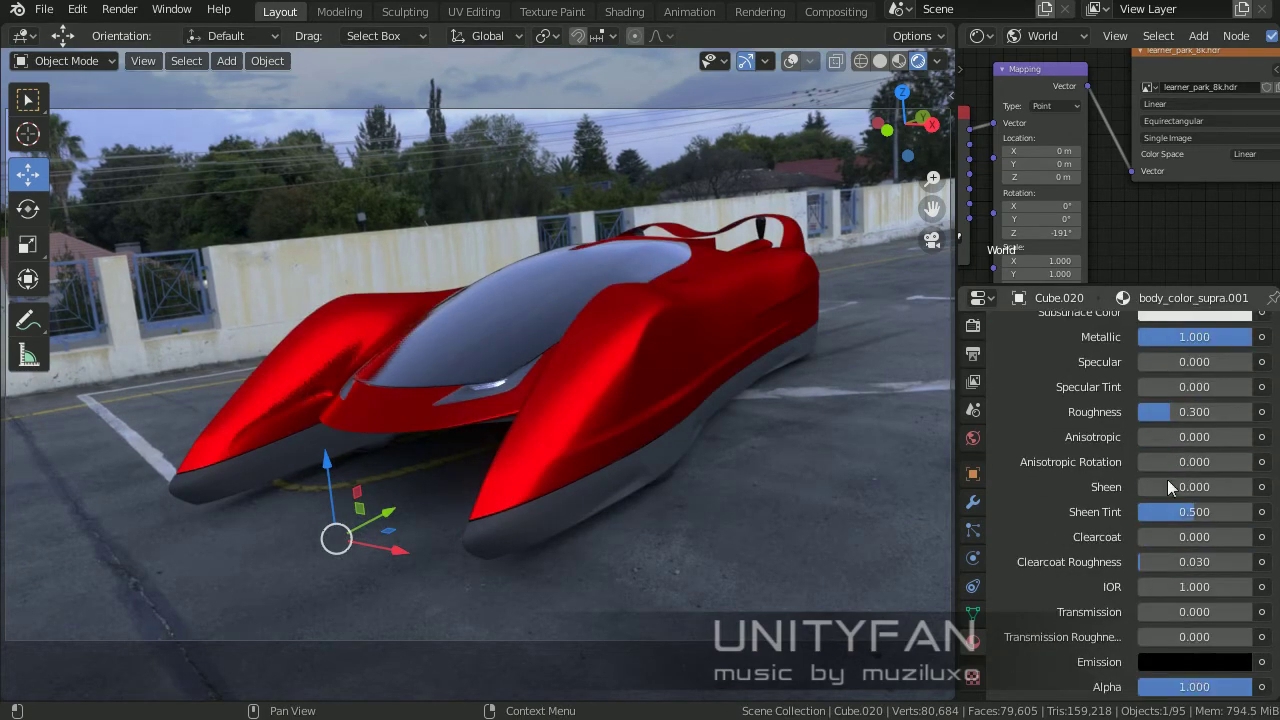
scroll(1167, 479, "up", 3)
key("ctrl+z")
key("ctrl+shift+z")
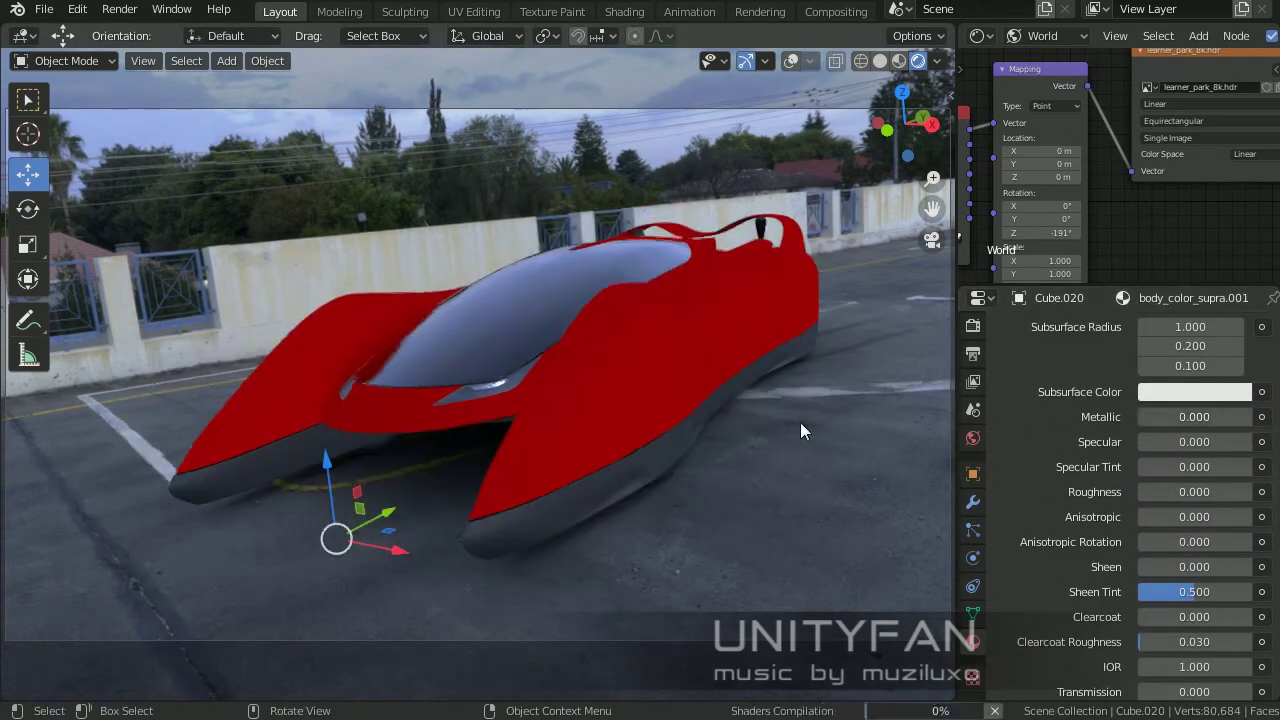
scroll(1157, 487, "up", 3)
left_click(1206, 397)
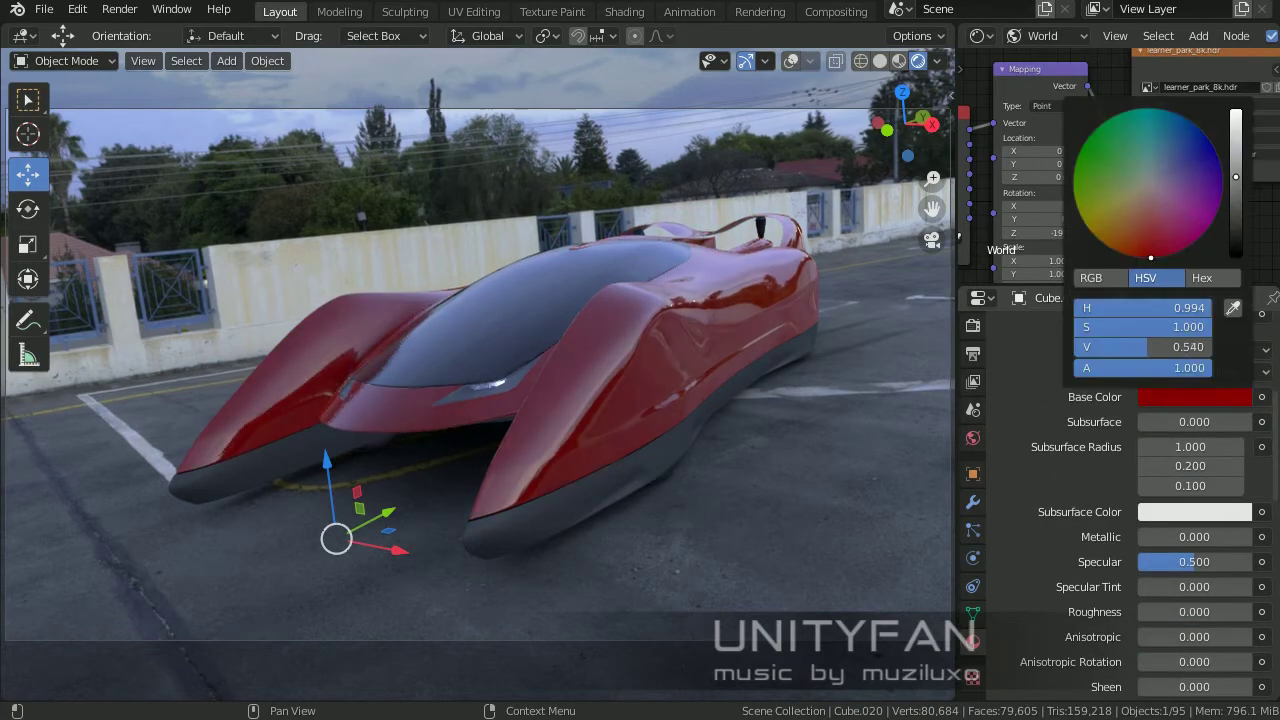
Step: Rotate the HDRI backdrop to -210° on Z behind the car
key("w")
middle_click_drag(551, 392, 1105, 240)
scroll(1105, 249, "up", 2)
left_click_drag(1060, 138, 872, 265)
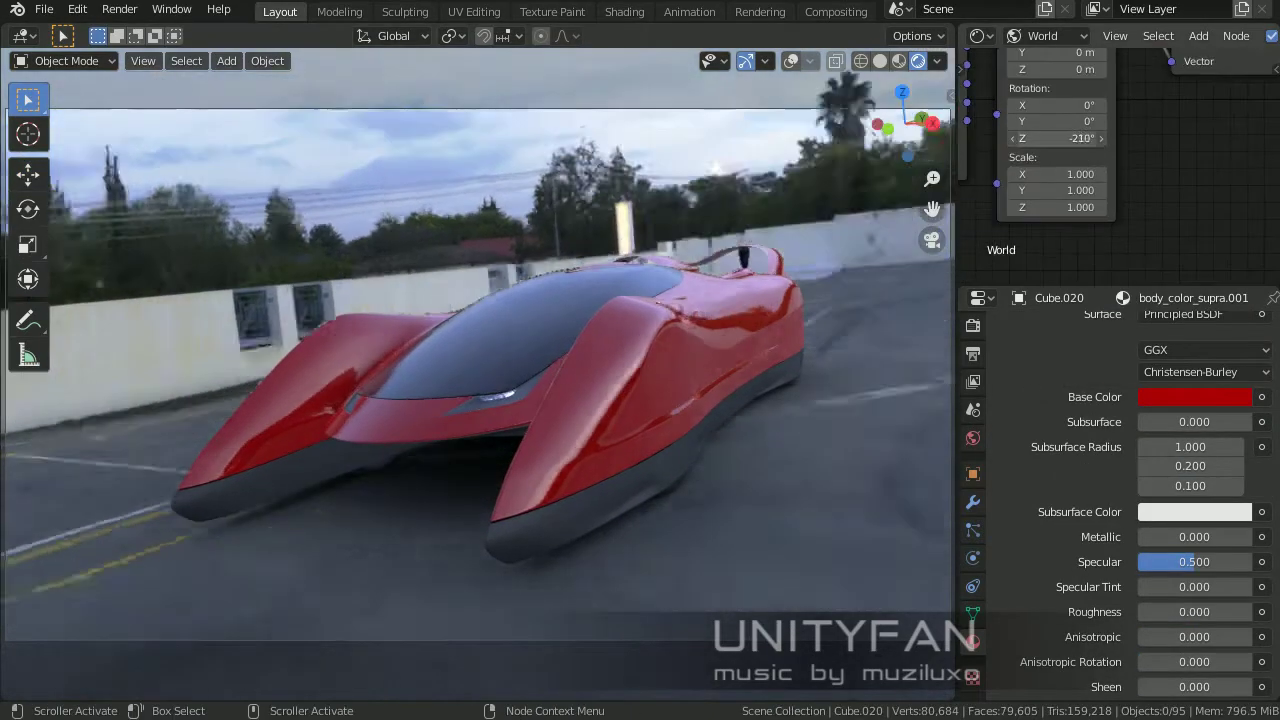
Step: Set the camera's focal length to 77 mm and reframe the car
left_click(791, 61)
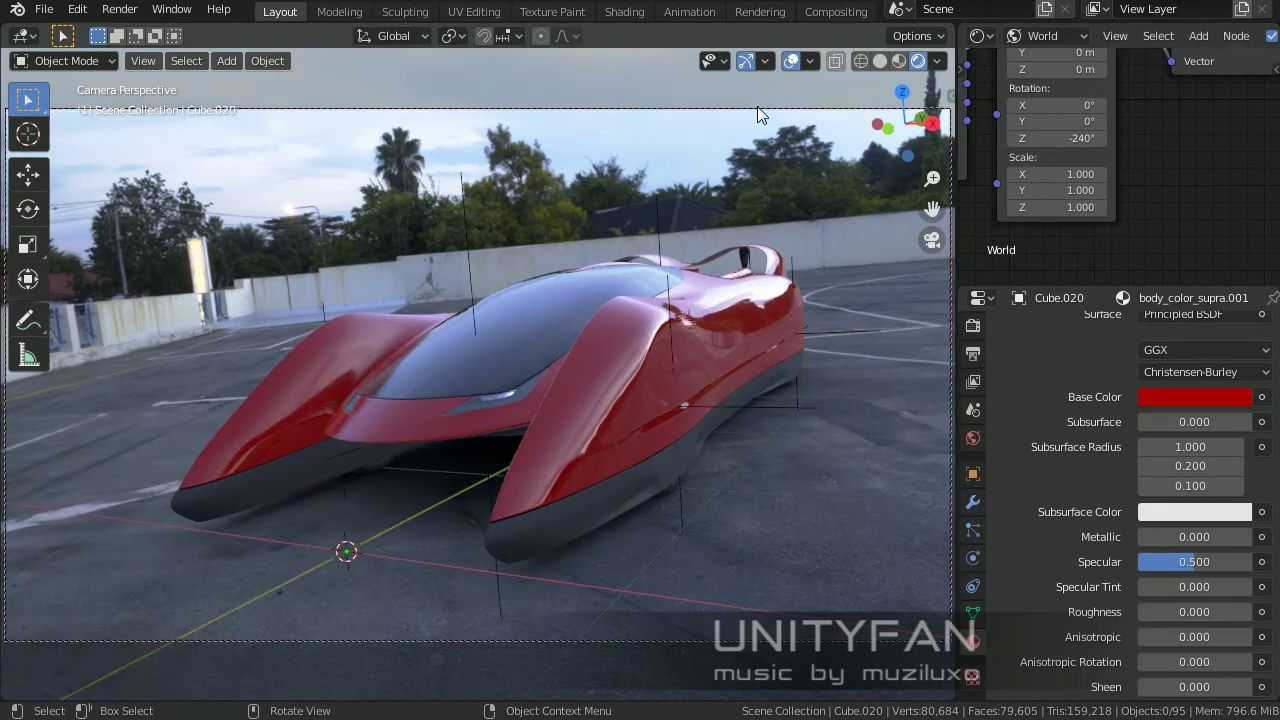
left_click(853, 108)
double_click(1186, 425)
type("77")
key("Return")
middle_click_drag(664, 459, 701, 446)
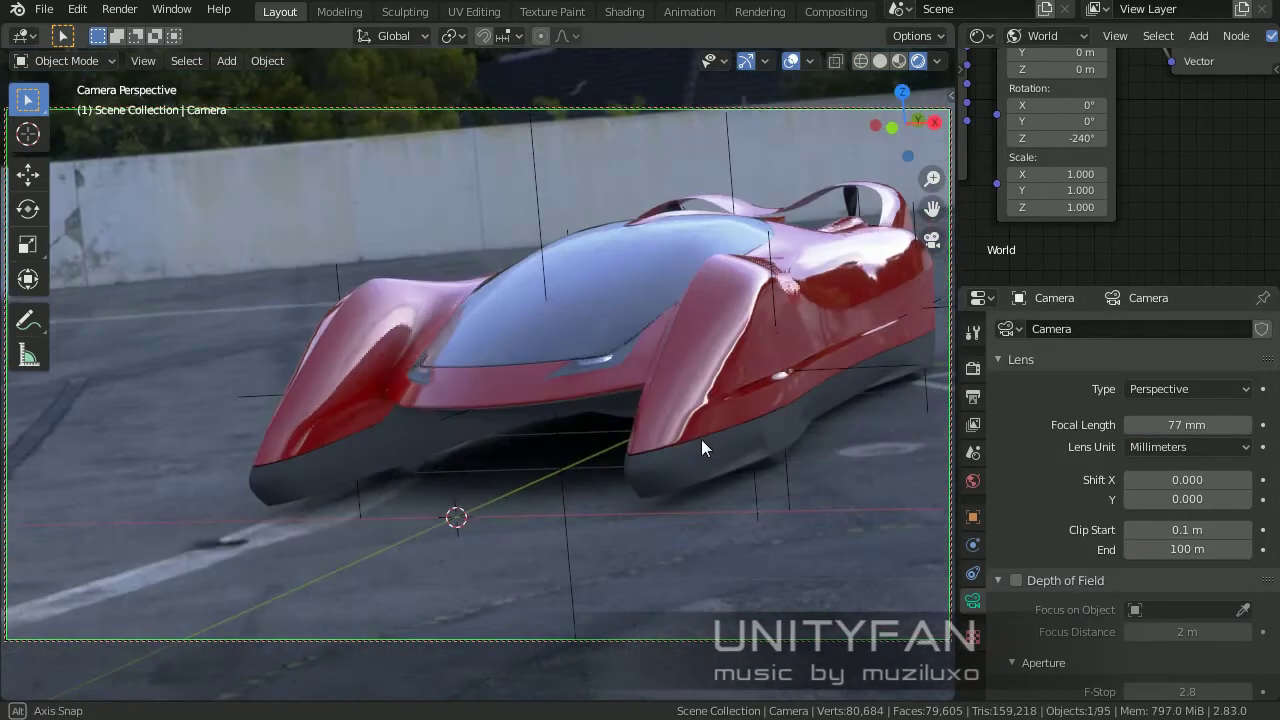
left_click(791, 61)
middle_click_drag(790, 130, 767, 290)
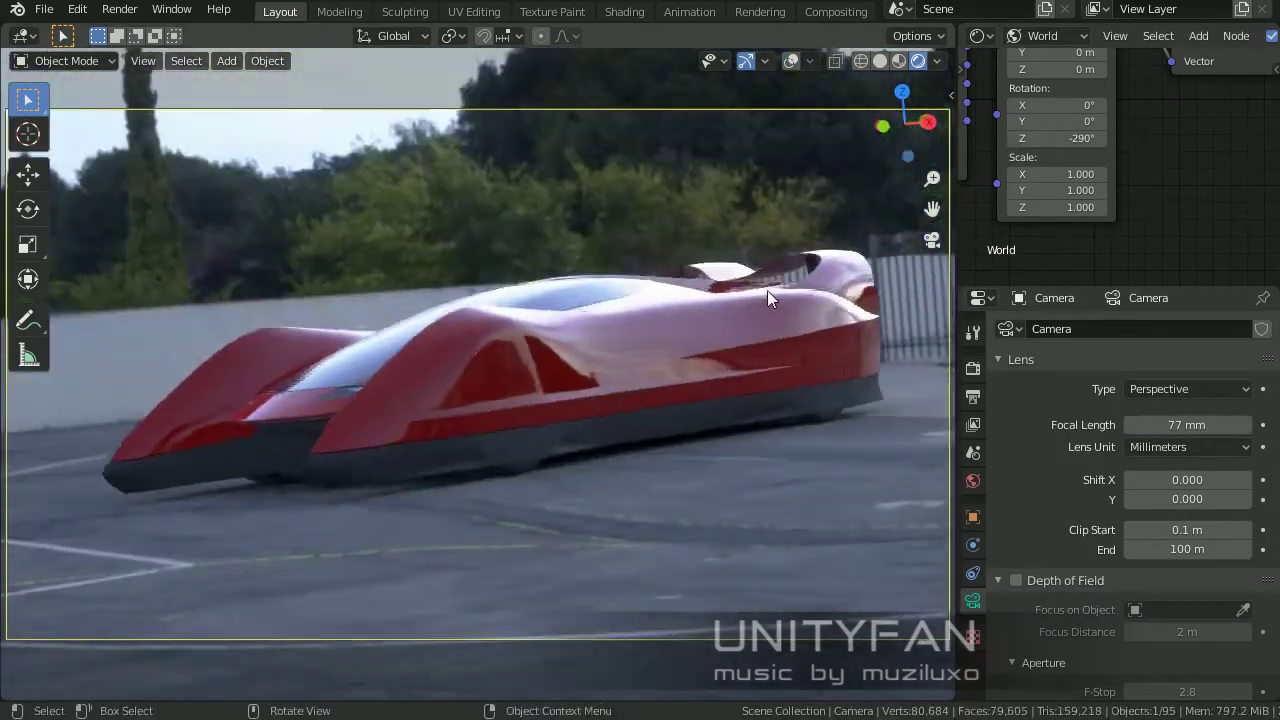
left_click_drag(1080, 138, 1110, 140)
Step: Change the focal length to 50 mm and rotate the HDRI to -389° Z, -1.2° Y
double_click(1186, 425)
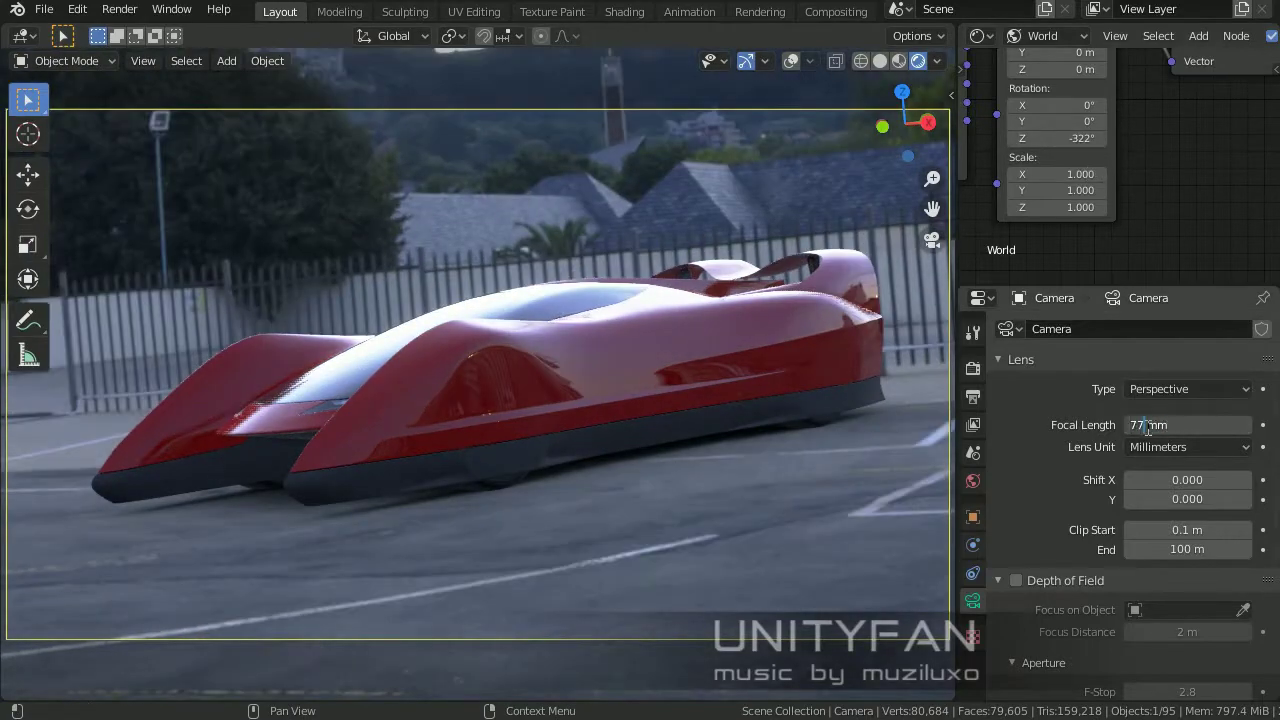
type("50")
key("Return")
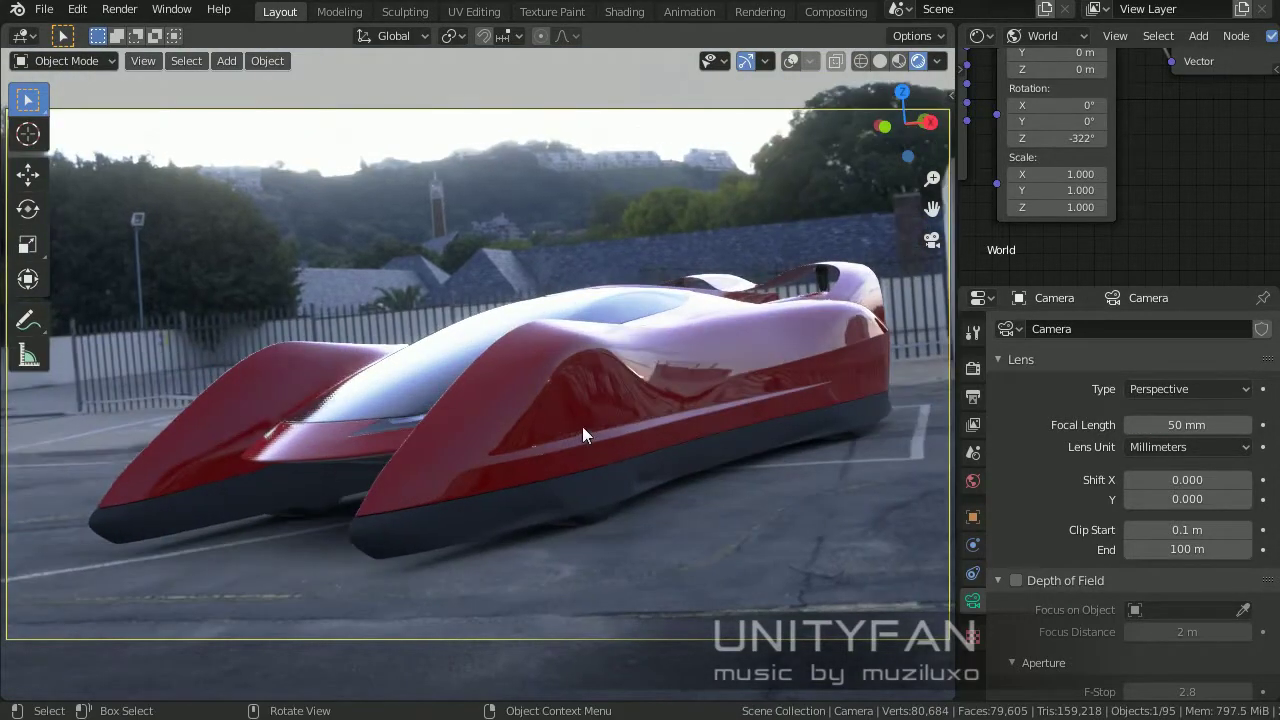
middle_click_drag(561, 428, 628, 437)
left_click_drag(1085, 138, 1104, 147)
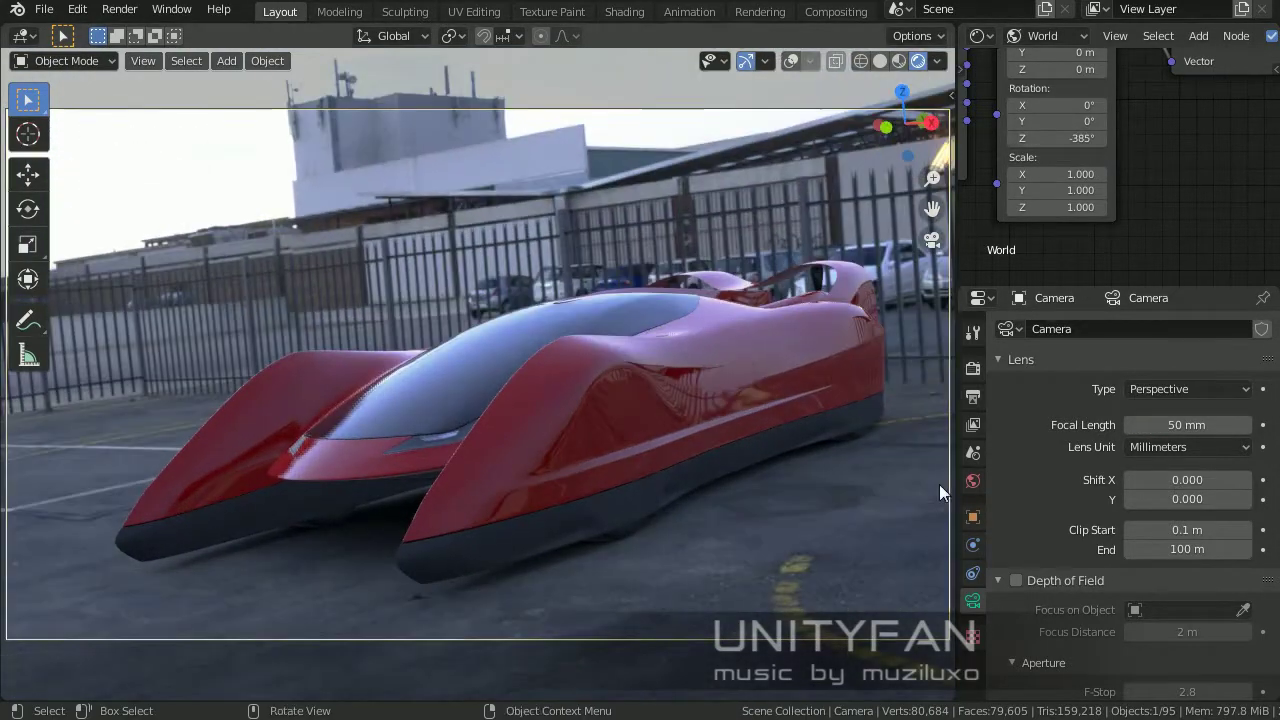
mouse_move(765, 427)
middle_mouse_down()
mouse_move(461, 429)
mouse_move(581, 429)
mouse_move(621, 398)
mouse_move(671, 422)
mouse_move(648, 424)
mouse_move(648, 388)
mouse_move(573, 389)
mouse_move(619, 424)
mouse_move(713, 420)
mouse_move(654, 423)
mouse_move(644, 473)
mouse_move(682, 477)
mouse_move(642, 476)
mouse_move(649, 455)
mouse_move(675, 472)
mouse_move(700, 465)
middle_mouse_up()
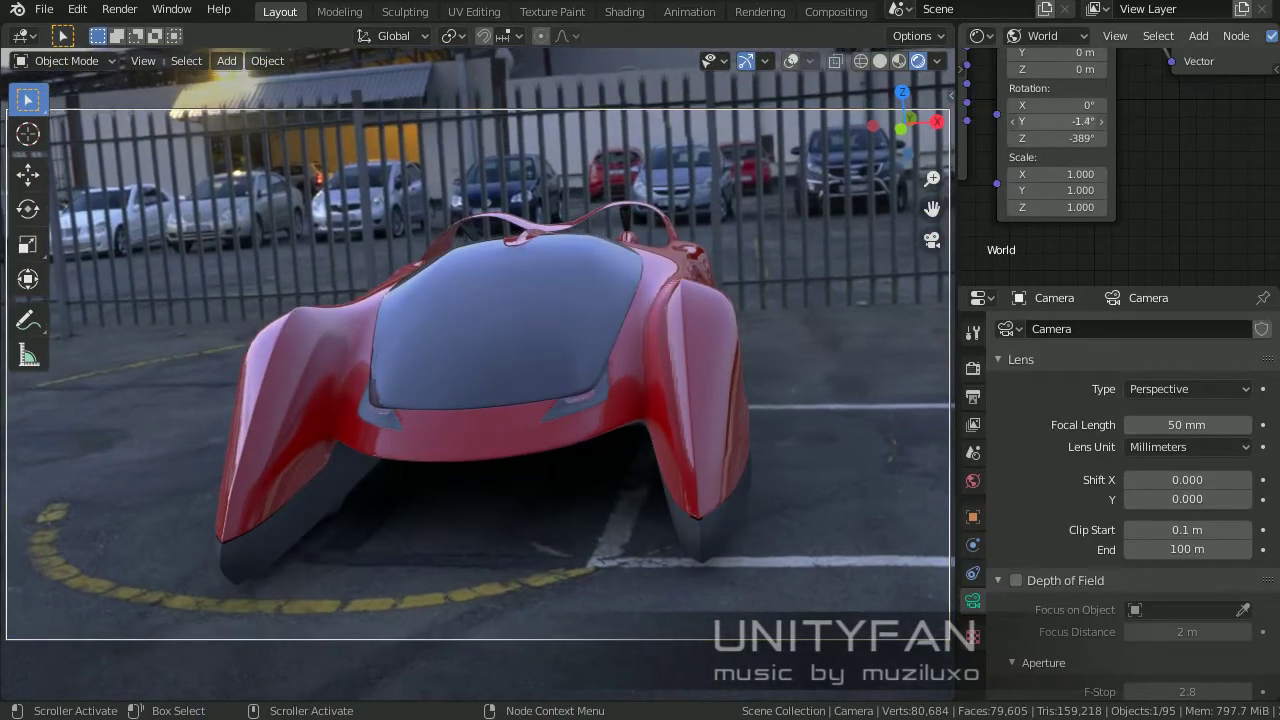
mouse_move(700, 400)
middle_mouse_down()
mouse_move(656, 392)
mouse_move(616, 409)
mouse_move(619, 458)
middle_mouse_up()
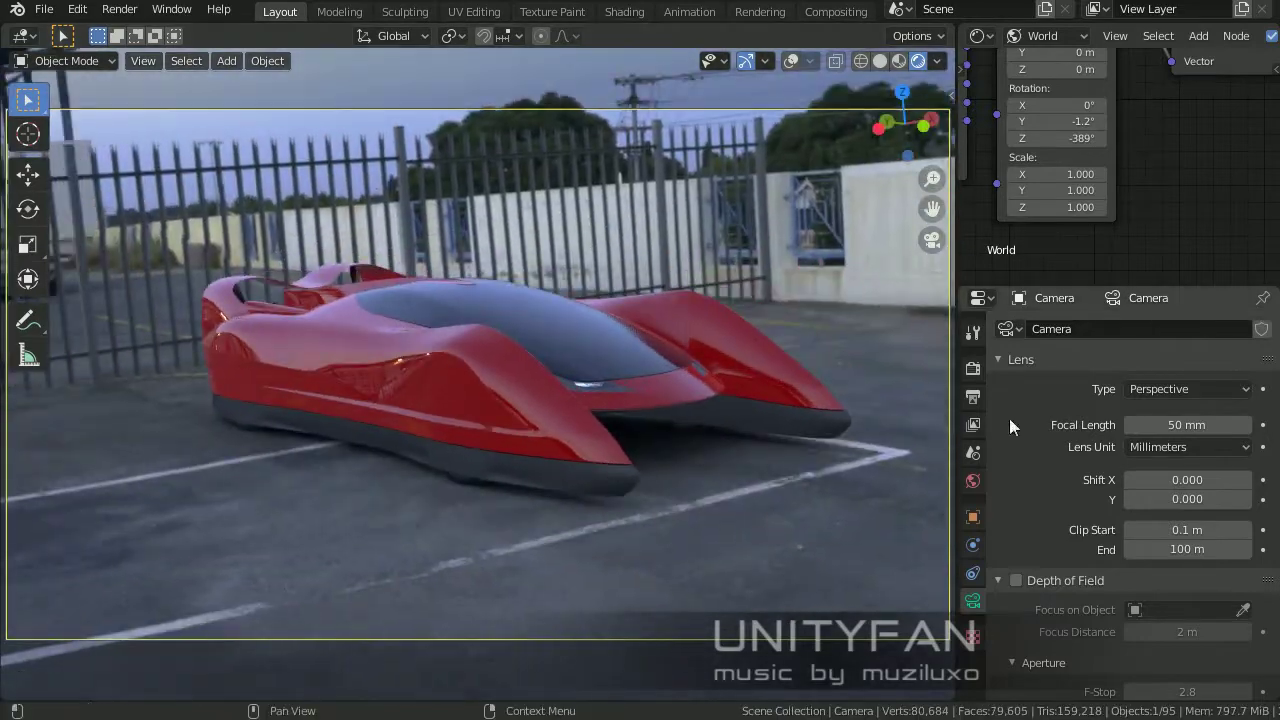
left_click(972, 481)
Step: Render a test frame, then load dresden_square_8k.hdr as the environment
key("F12")
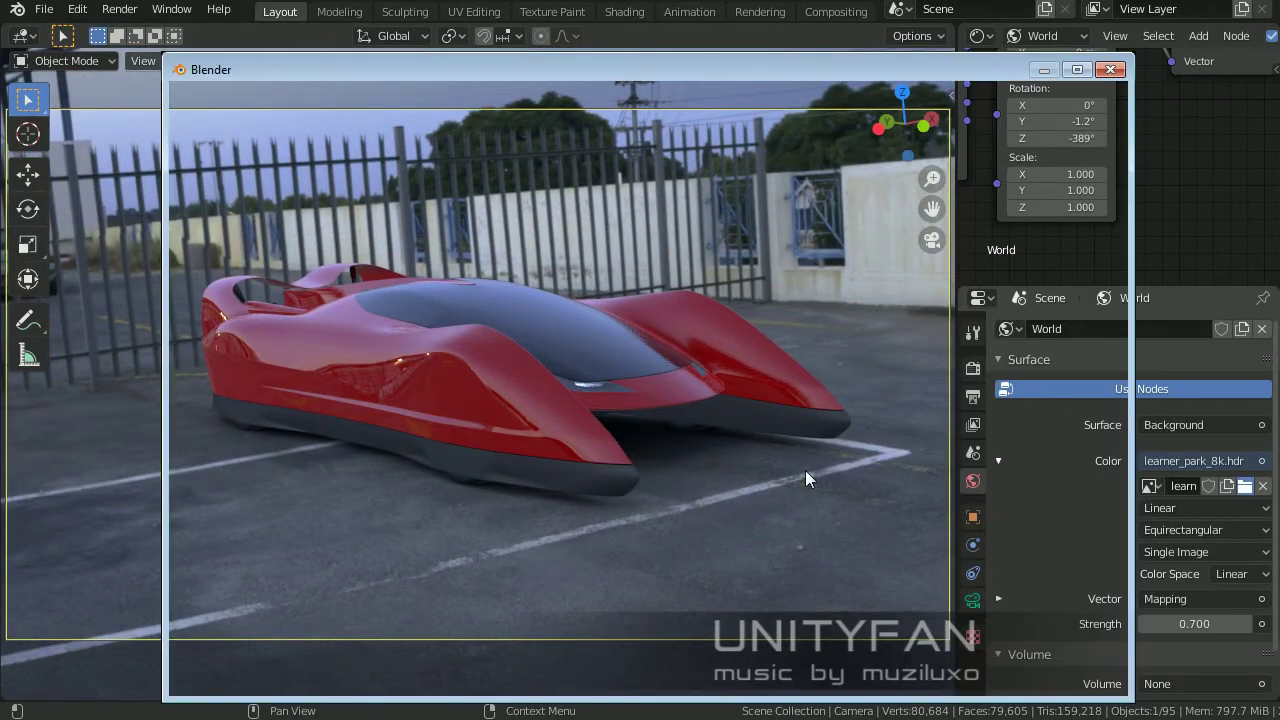
key("Escape")
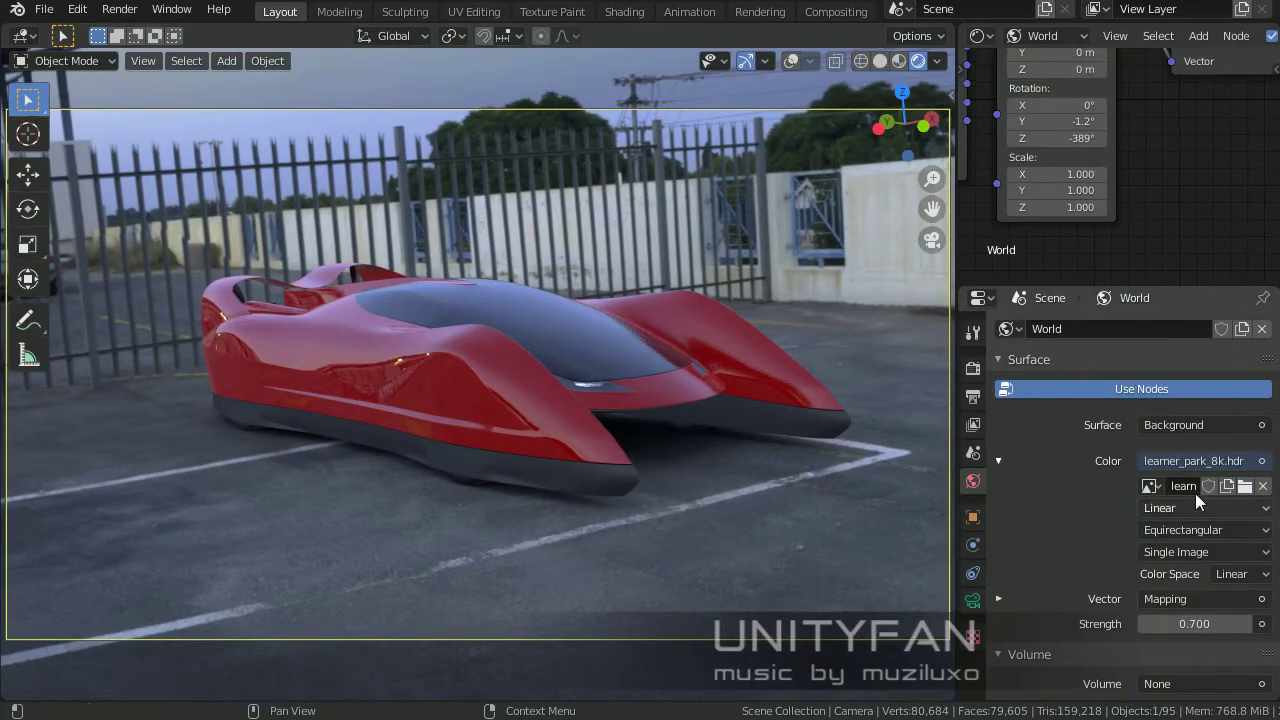
left_click(1245, 486)
left_click(497, 318)
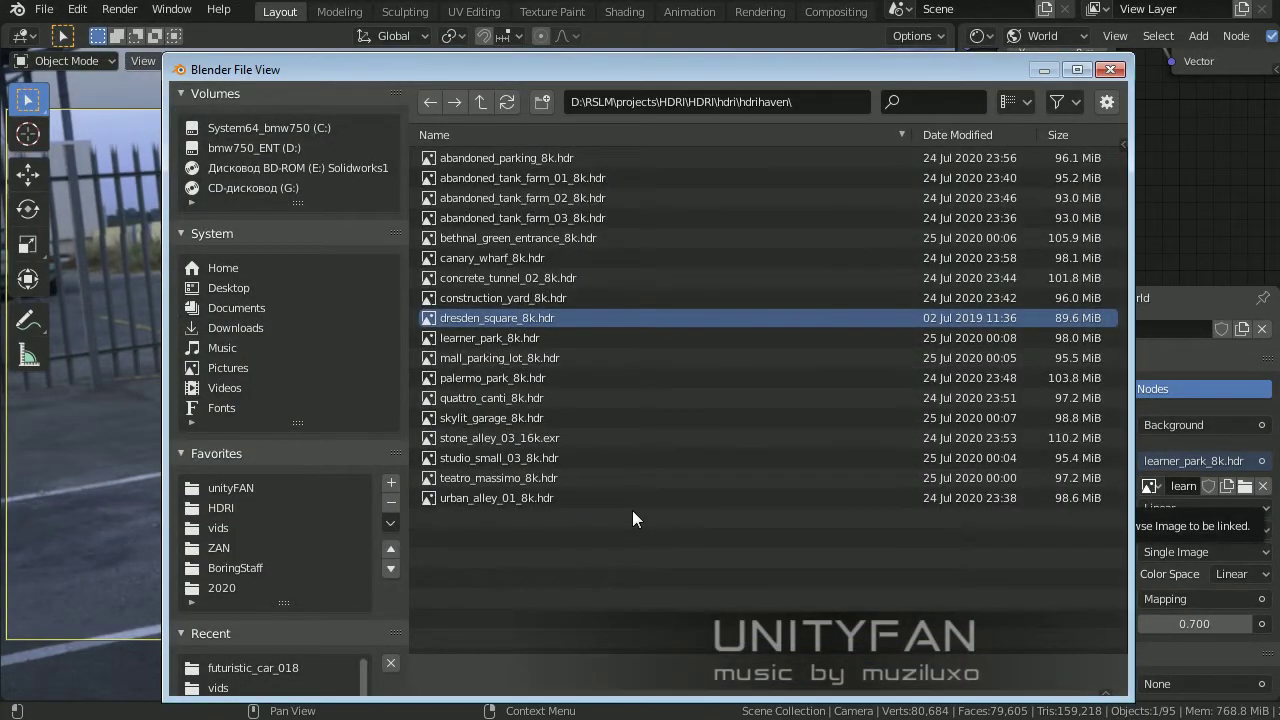
key("Return")
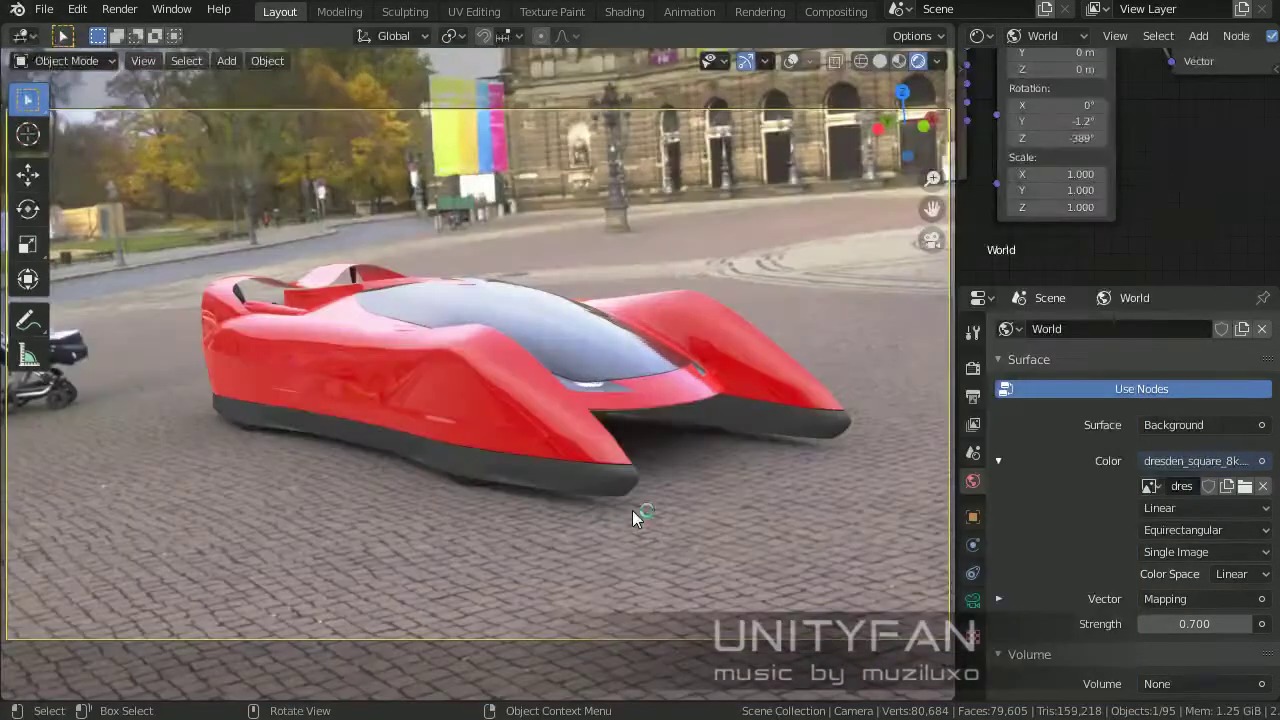
mouse_move(632, 510)
middle_mouse_down()
mouse_move(585, 490)
mouse_move(644, 481)
mouse_move(657, 458)
mouse_move(691, 480)
mouse_move(690, 466)
mouse_move(786, 476)
mouse_move(837, 451)
mouse_move(740, 403)
mouse_move(885, 383)
middle_mouse_up()
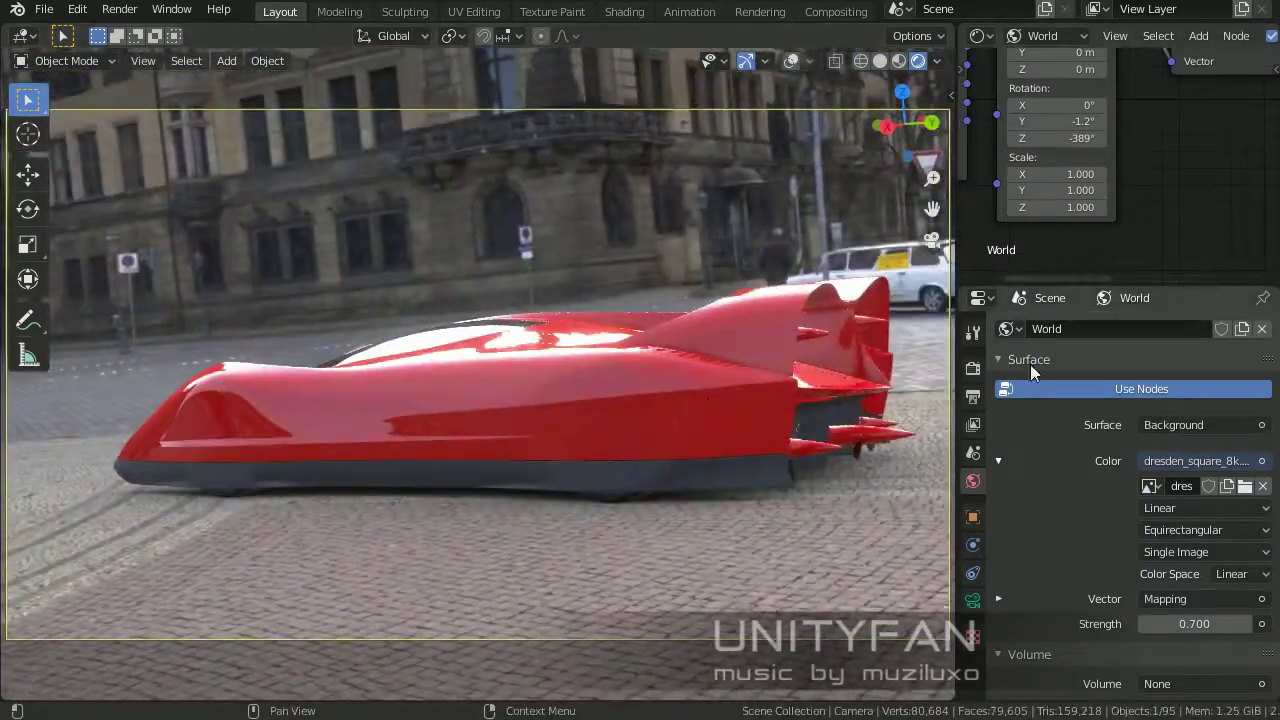
Step: Widen the camera to a 25 mm focal length and rotate the HDRI behind the car
left_click(972, 600)
double_click(1187, 425)
type("25")
key("Return")
mouse_move(599, 425)
middle_mouse_down()
mouse_move(309, 420)
mouse_move(324, 412)
mouse_move(245, 460)
mouse_move(296, 441)
mouse_move(404, 451)
mouse_move(404, 411)
mouse_move(463, 385)
middle_mouse_up()
left_click_drag(1131, 148, 965, 150)
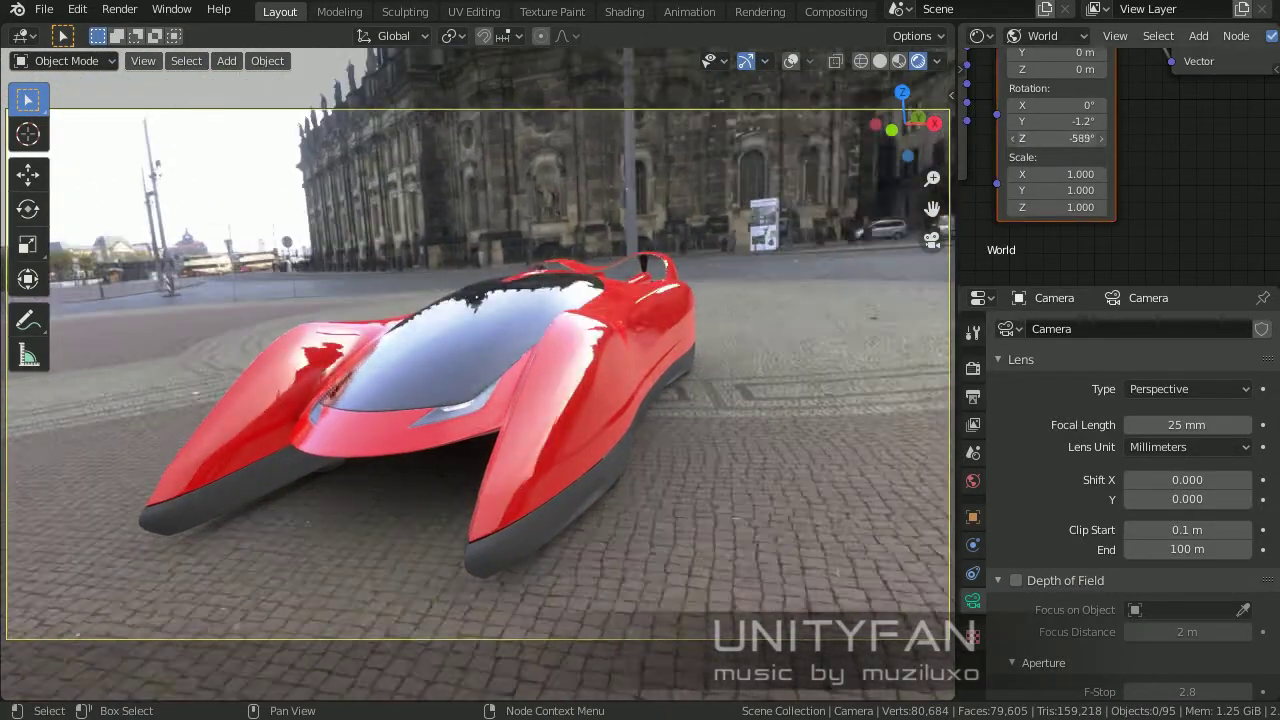
Step: Give the colour management curve an S-shaped contrast and rotate the HDRI to -950° Z
left_click(972, 368)
scroll(1058, 514, "down", 8)
left_click_drag(1079, 582, 1079, 598)
left_click_drag(1152, 509, 1163, 508)
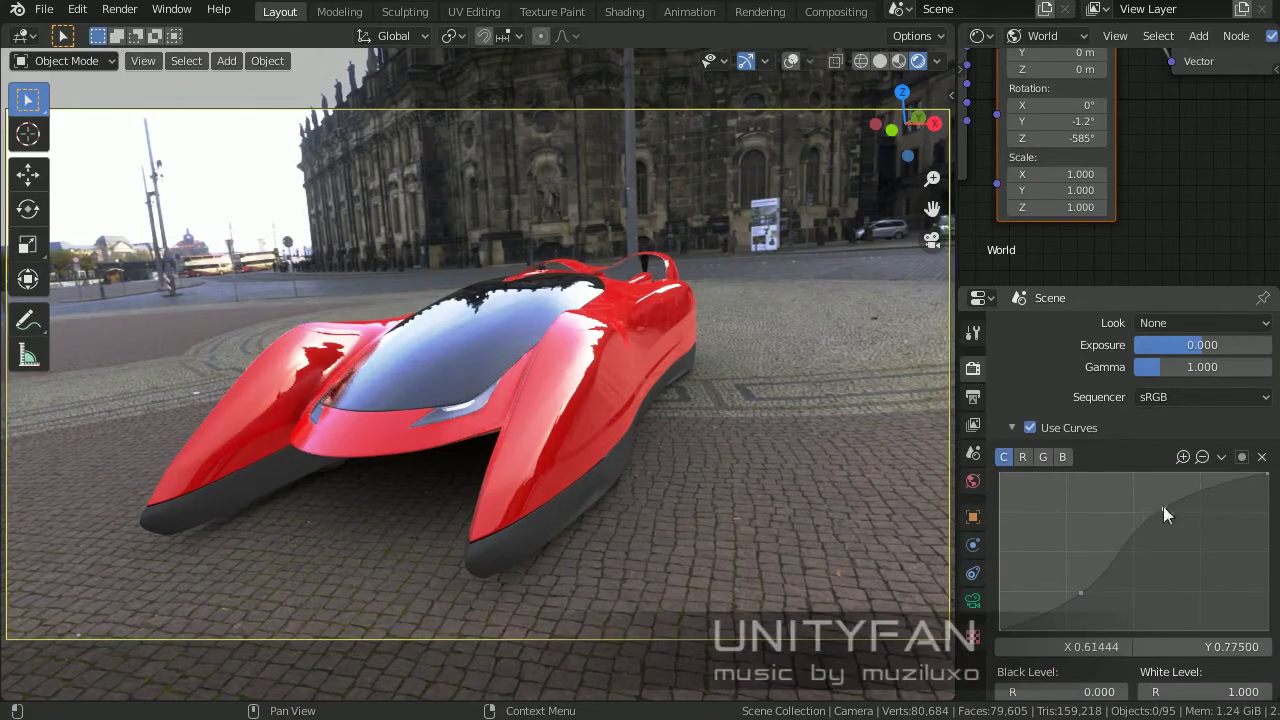
left_click_drag(1060, 138, 1034, 138)
middle_click_drag(640, 380, 741, 357)
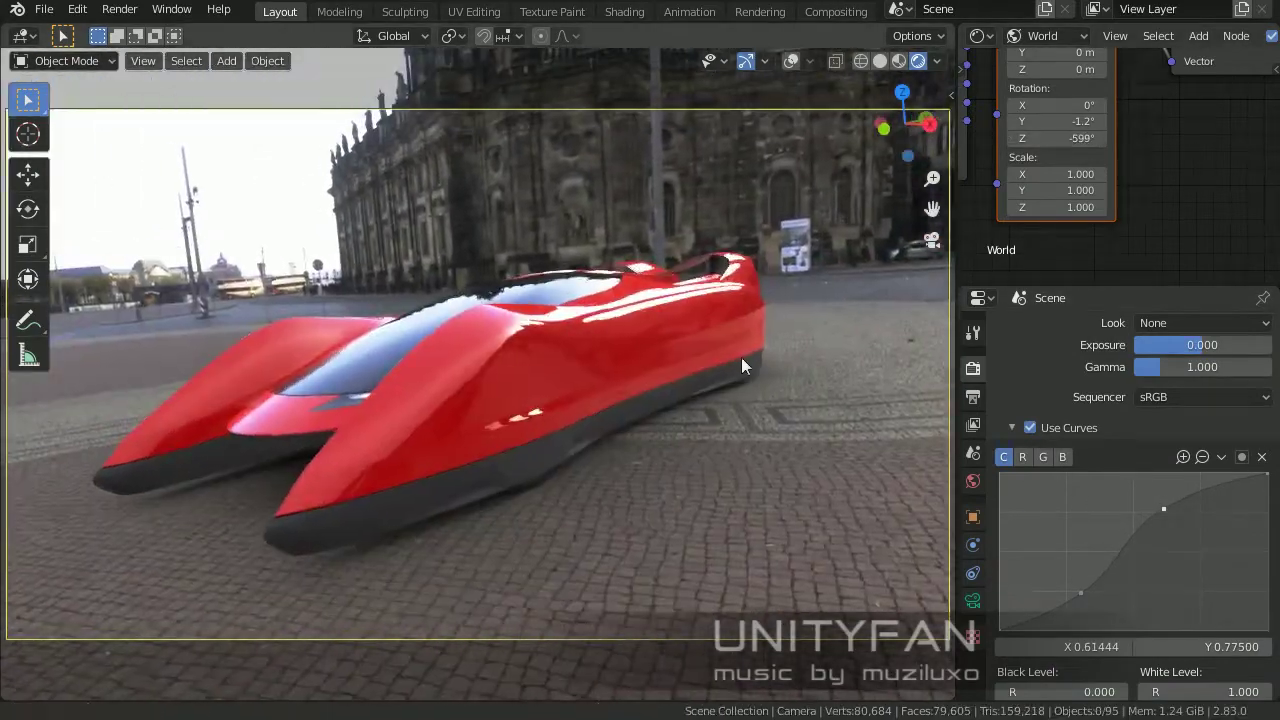
mouse_move(1060, 138)
left_mouse_down()
mouse_move(1000, 138)
mouse_move(1050, 138)
mouse_move(1030, 138)
left_mouse_up()
Step: In the car body's material, adjust the base colour and make the paint fully metallic
left_click(973, 685)
left_click(1194, 493)
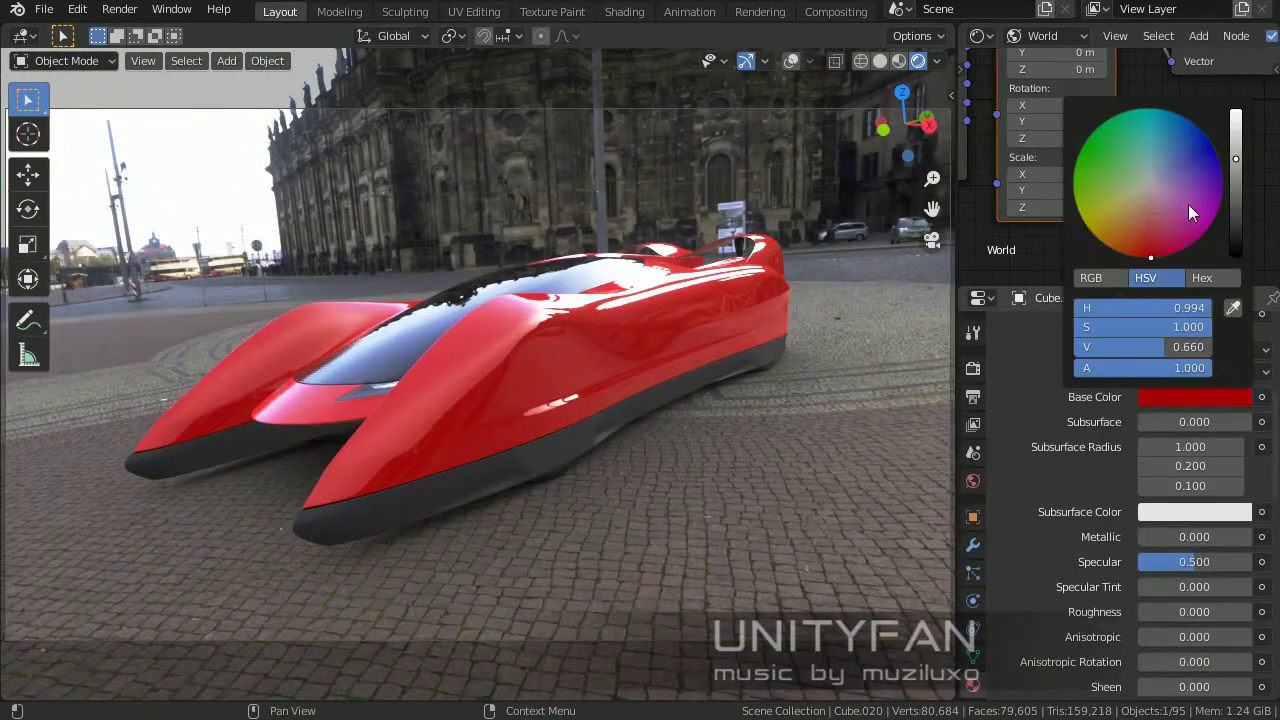
left_click_drag(1188, 204, 1225, 178)
scroll(1154, 540, "down", 2)
left_click_drag(1154, 540, 1250, 540)
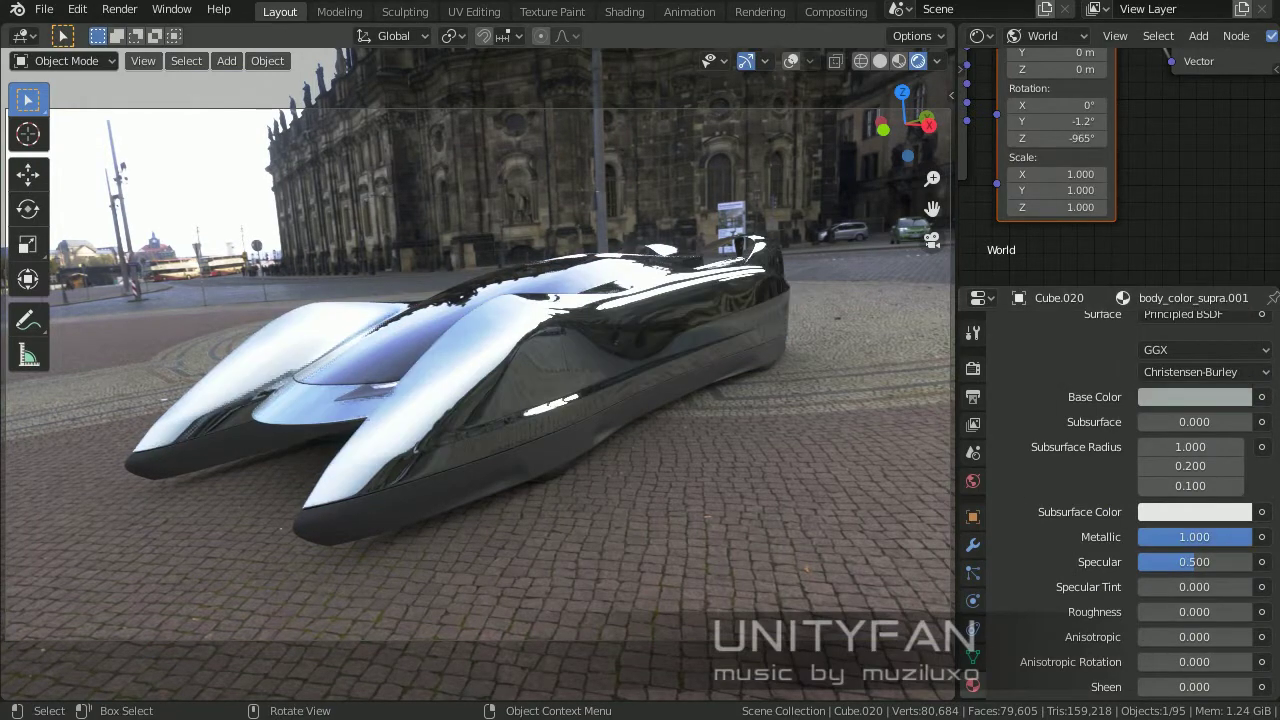
Step: Set the body roughness to 0.5, then change it to 0.4
left_click(1177, 618)
type("0.5")
key("Return")
left_click(1178, 616)
type("0.4")
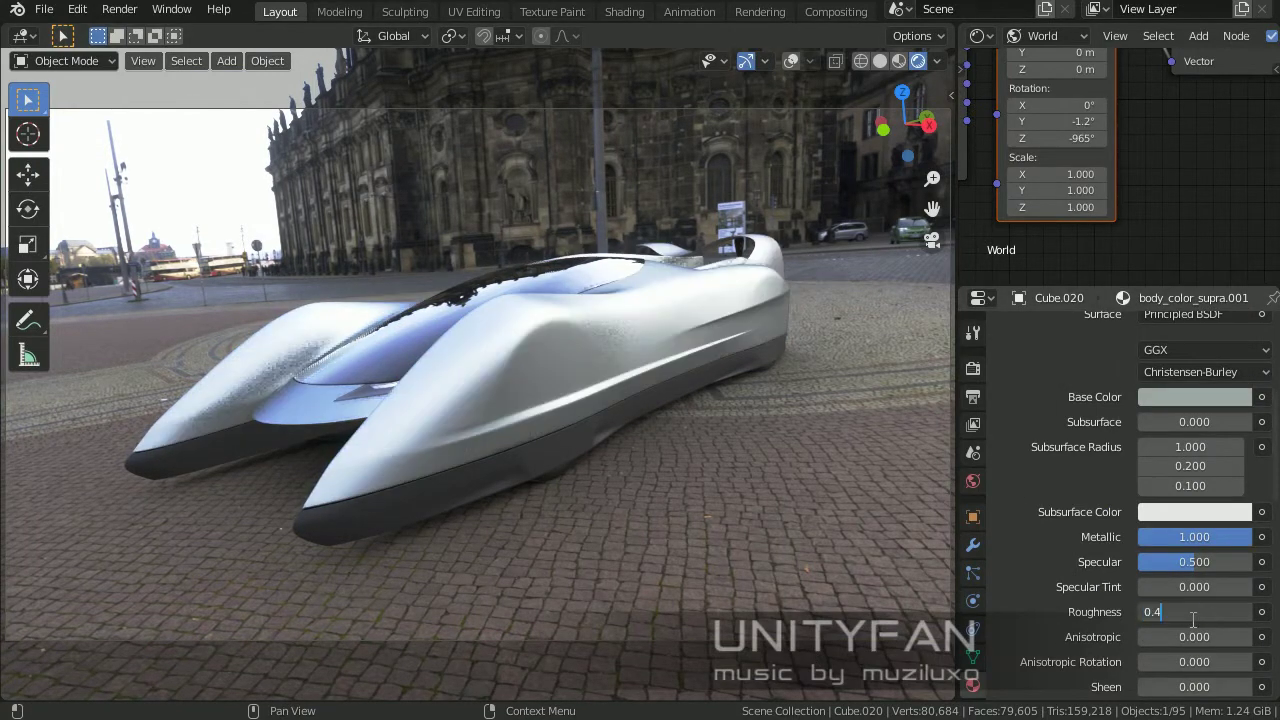
key("Return")
scroll(1191, 636, "down", 5)
scroll(1142, 538, "up", 5)
Step: Make the body paint glossy black with Metallic 0 and Roughness 0
left_click(1190, 397)
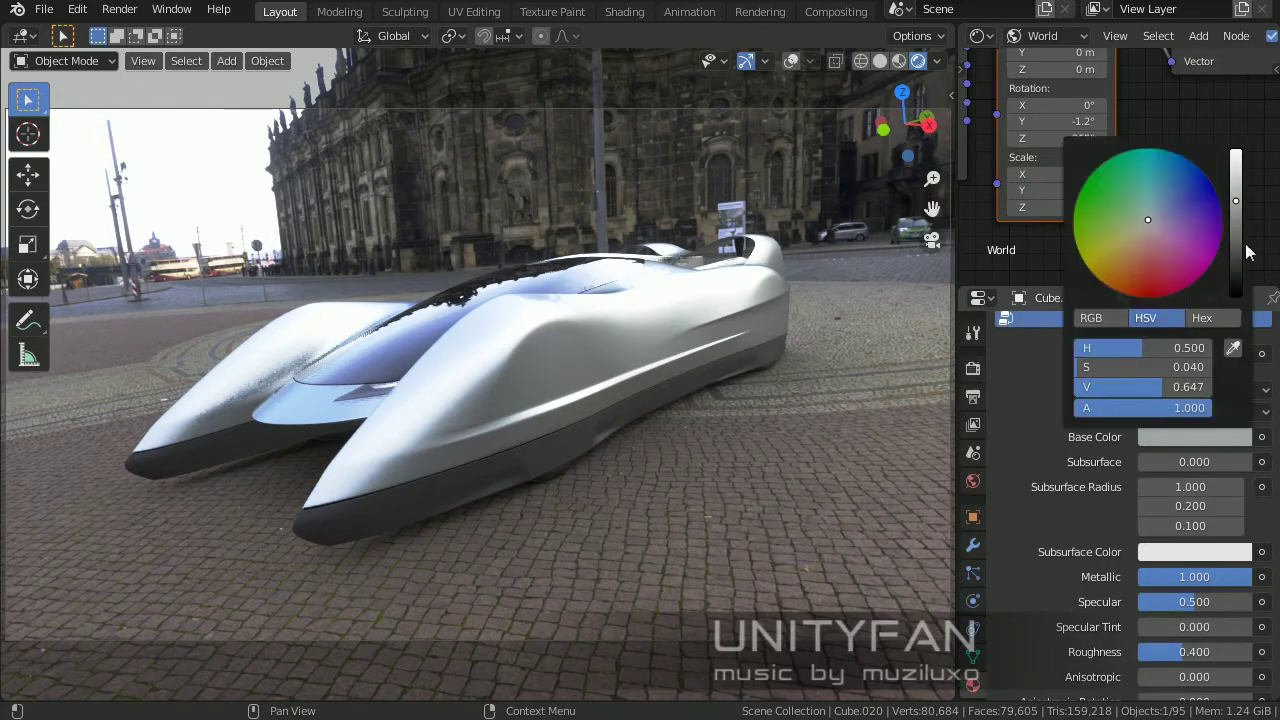
left_click_drag(1194, 537, 1136, 537)
scroll(1136, 576, "down", 2)
left_click_drag(1190, 572, 1130, 572)
left_click(1194, 357)
left_click(1223, 246)
Step: Orbit around the black car and rotate the HDRI backdrop behind it
mouse_move(601, 390)
middle_mouse_down()
mouse_move(275, 492)
mouse_move(414, 522)
mouse_move(489, 504)
mouse_move(624, 515)
mouse_move(616, 481)
mouse_move(540, 472)
mouse_move(564, 492)
mouse_move(663, 493)
mouse_move(505, 471)
mouse_move(560, 480)
middle_mouse_up()
mouse_move(700, 400)
middle_mouse_down()
mouse_move(728, 394)
mouse_move(623, 339)
mouse_move(621, 361)
mouse_move(661, 378)
mouse_move(643, 401)
mouse_move(689, 472)
mouse_move(627, 447)
mouse_move(646, 468)
mouse_move(633, 495)
mouse_move(683, 500)
mouse_move(654, 458)
middle_mouse_up()
left_click_drag(1080, 138, 1060, 138)
mouse_move(1098, 180)
left_mouse_down()
mouse_move(1090, 160)
mouse_move(1110, 158)
left_mouse_up()
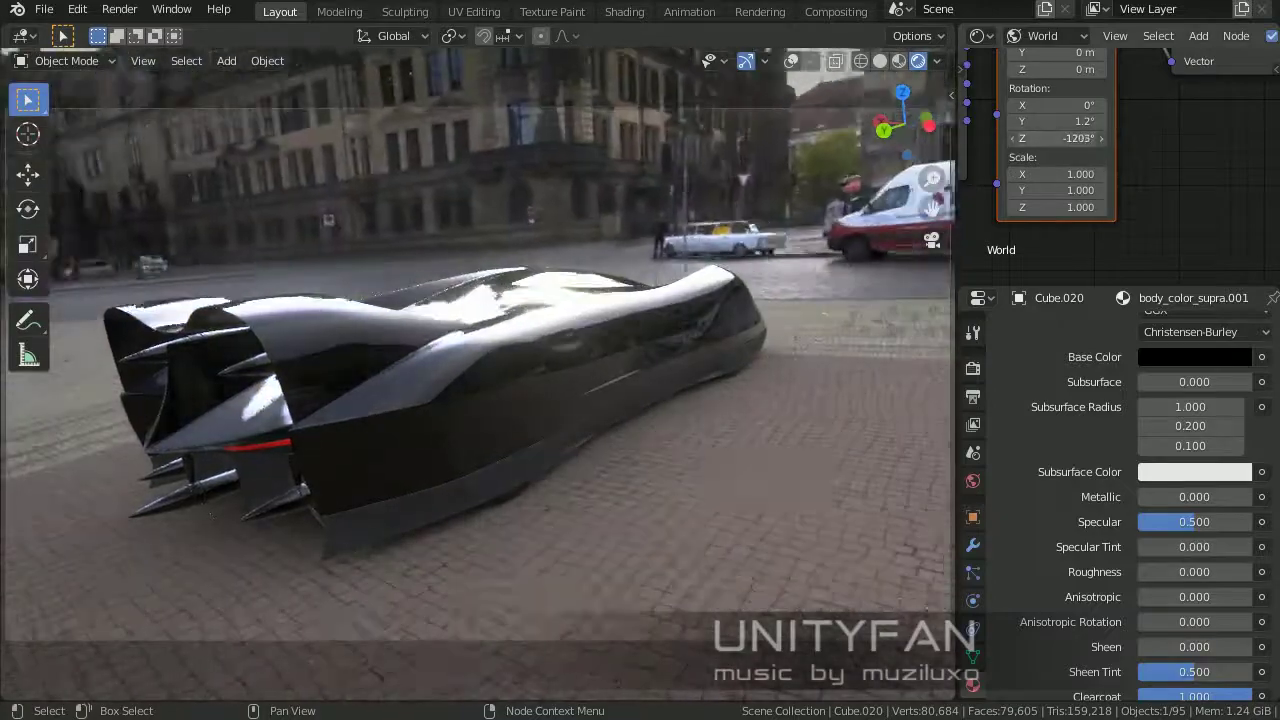
mouse_move(660, 300)
middle_mouse_down()
mouse_move(616, 243)
mouse_move(608, 272)
mouse_move(648, 263)
mouse_move(651, 292)
mouse_move(680, 280)
middle_mouse_up()
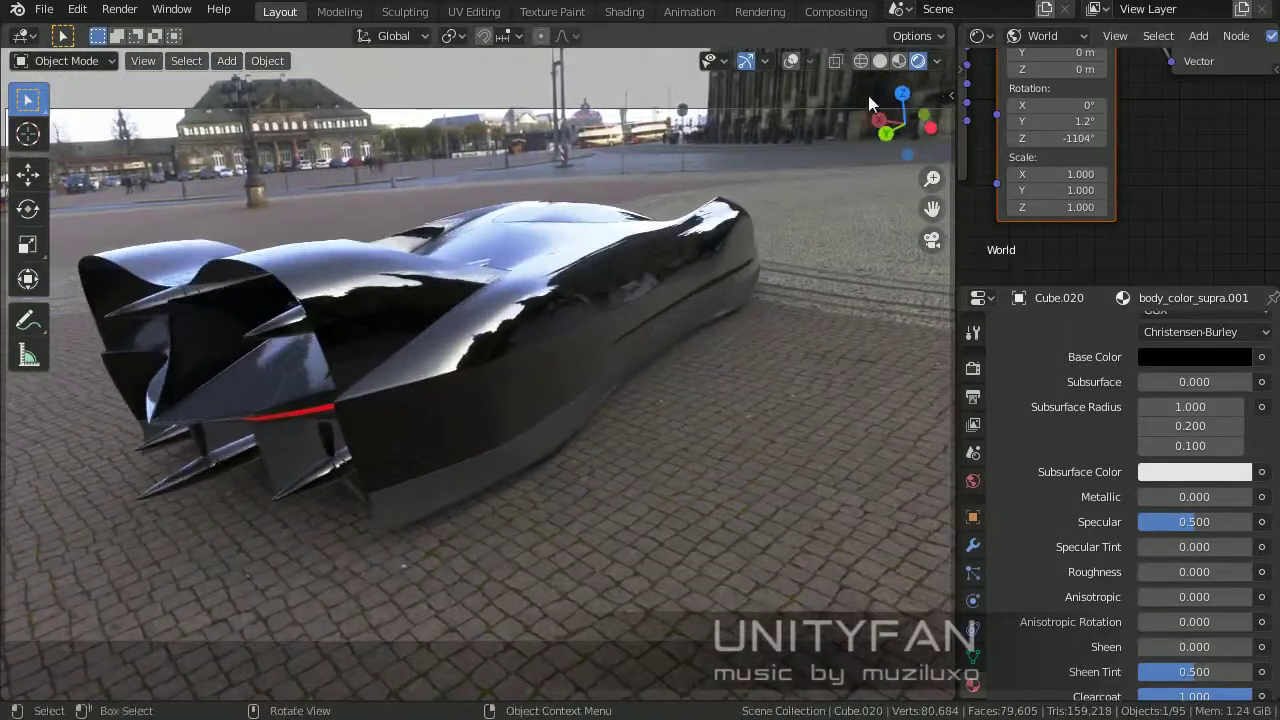
Step: Return to the camera view, reframe the camera on the car, and widen the 3D viewport
left_click(791, 60)
left_click(797, 108)
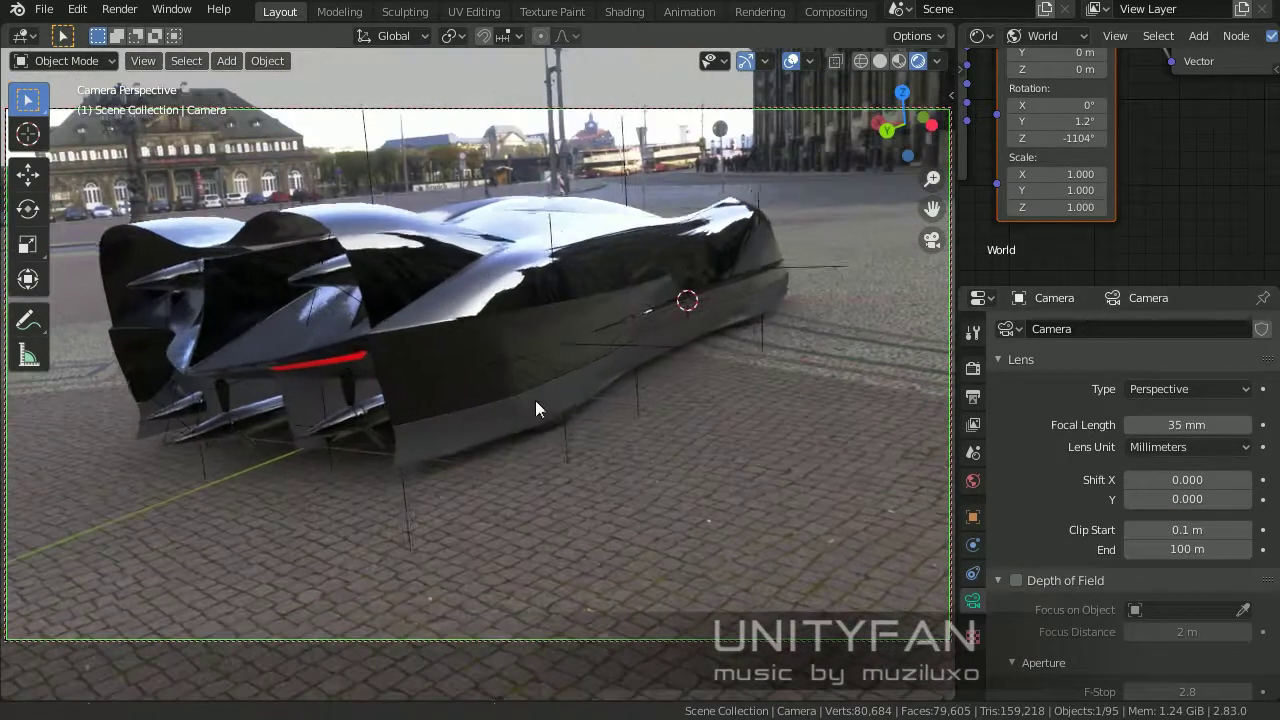
mouse_move(535, 408)
middle_mouse_down()
mouse_move(634, 323)
mouse_move(760, 390)
middle_mouse_up()
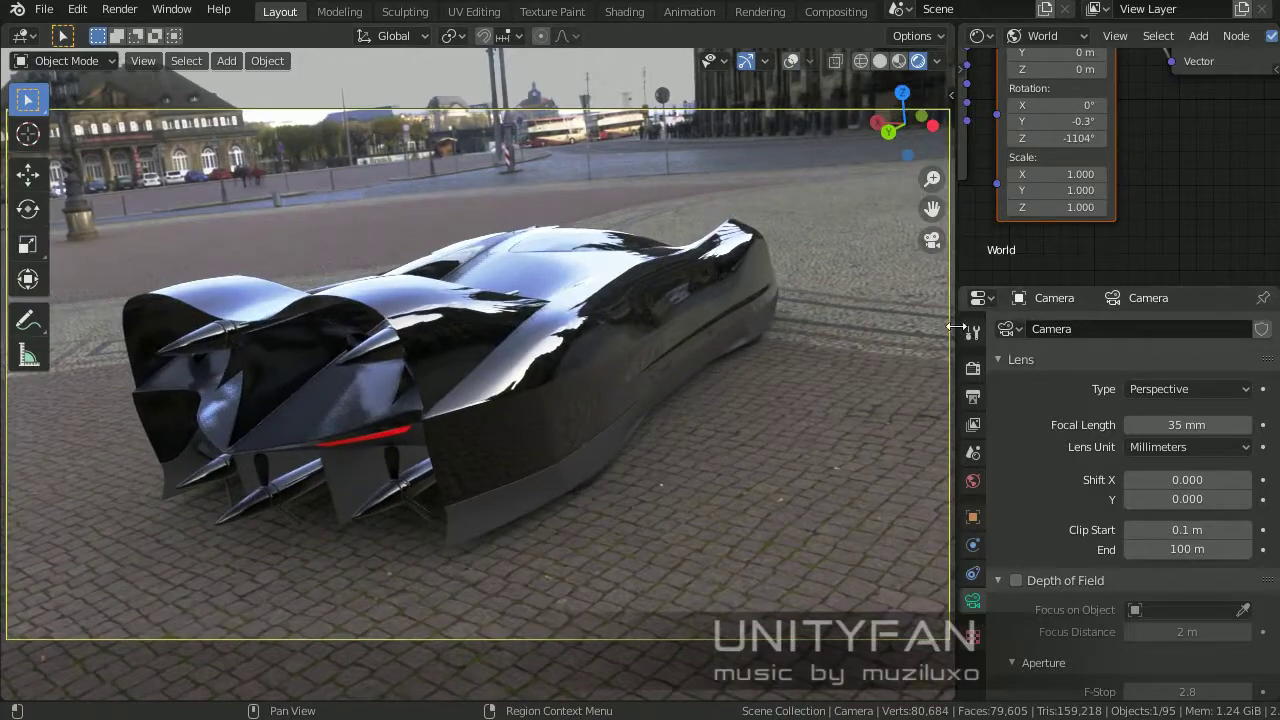
left_click_drag(957, 400, 1148, 400)
mouse_move(891, 418)
middle_mouse_down()
mouse_move(892, 441)
mouse_move(1015, 444)
middle_mouse_up()
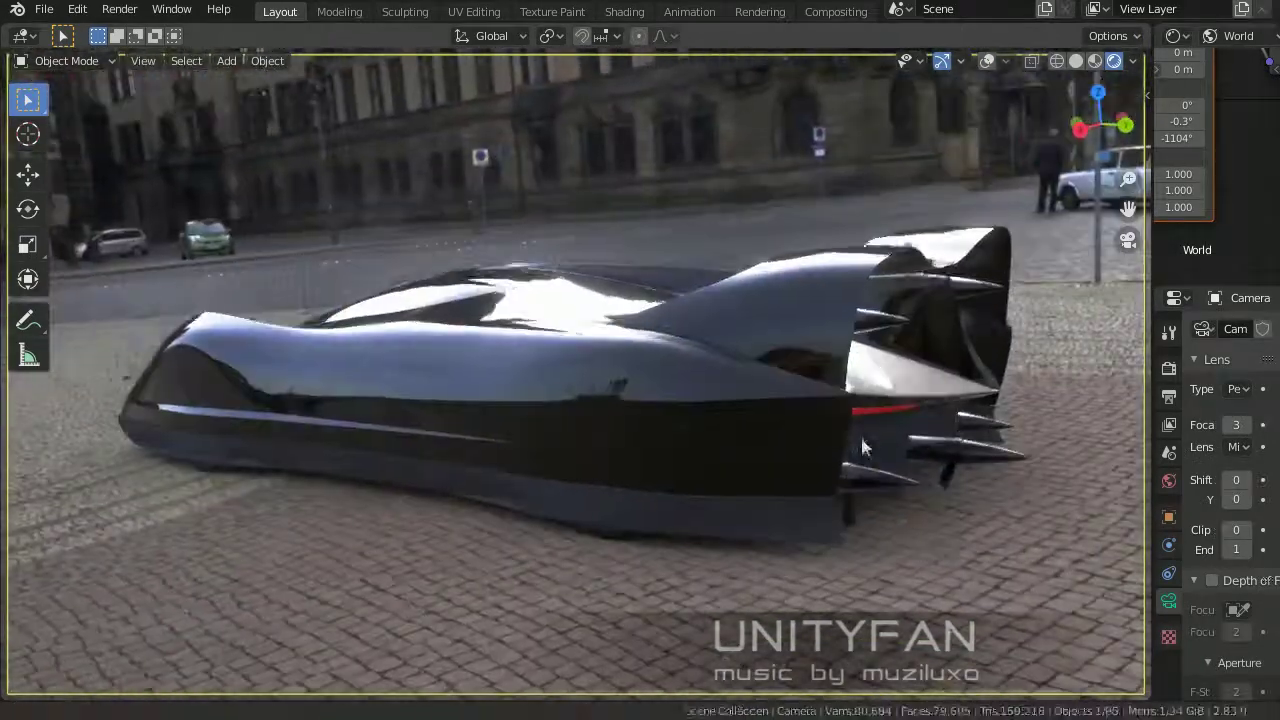
Step: Cycle the viewport through solid and material preview shading back to rendered
left_click(1076, 60)
left_click(1095, 60)
left_click(1114, 60)
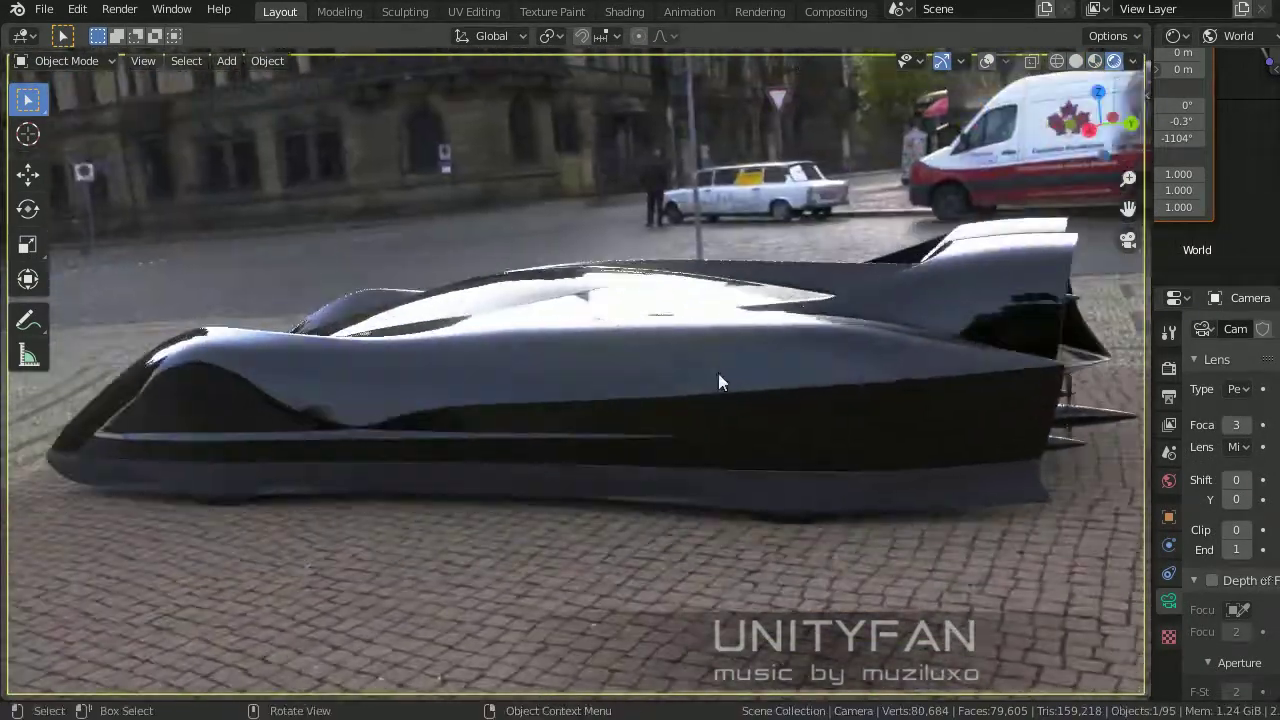